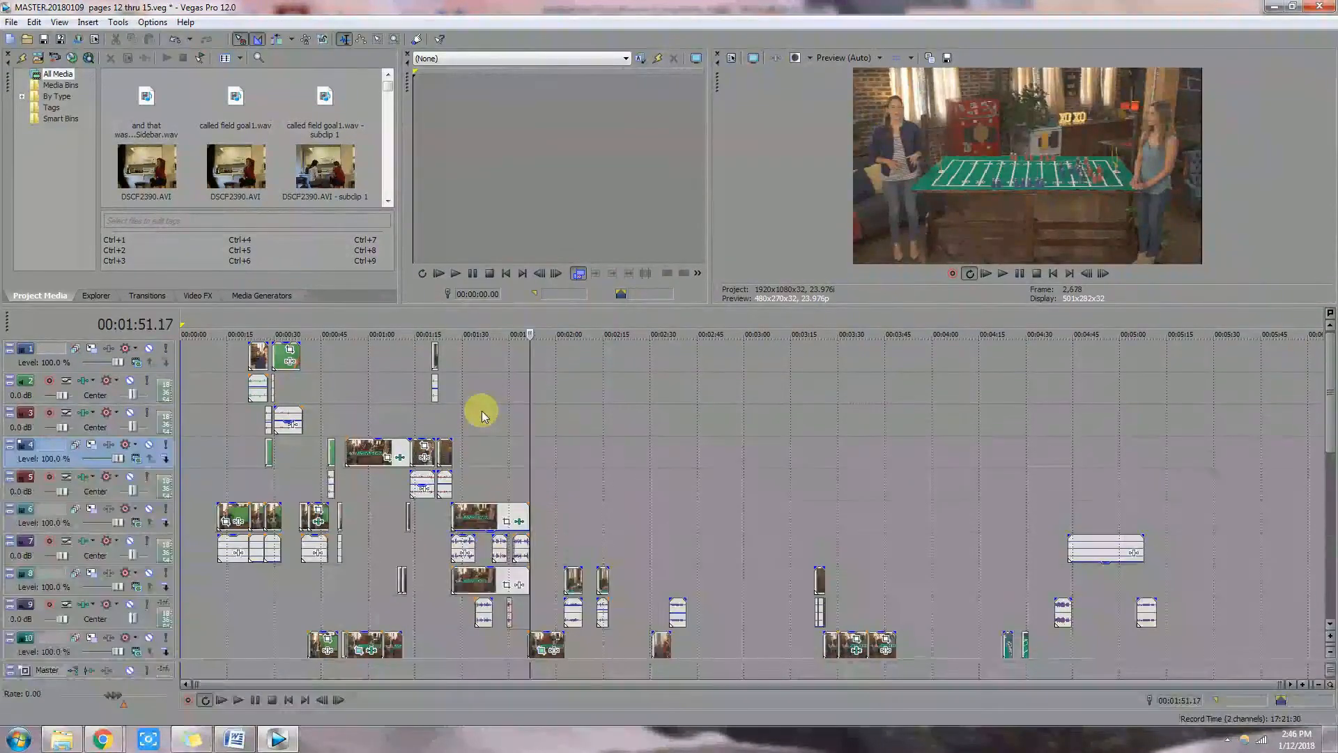
{"action": "left_click", "coordinate": [482, 411]}
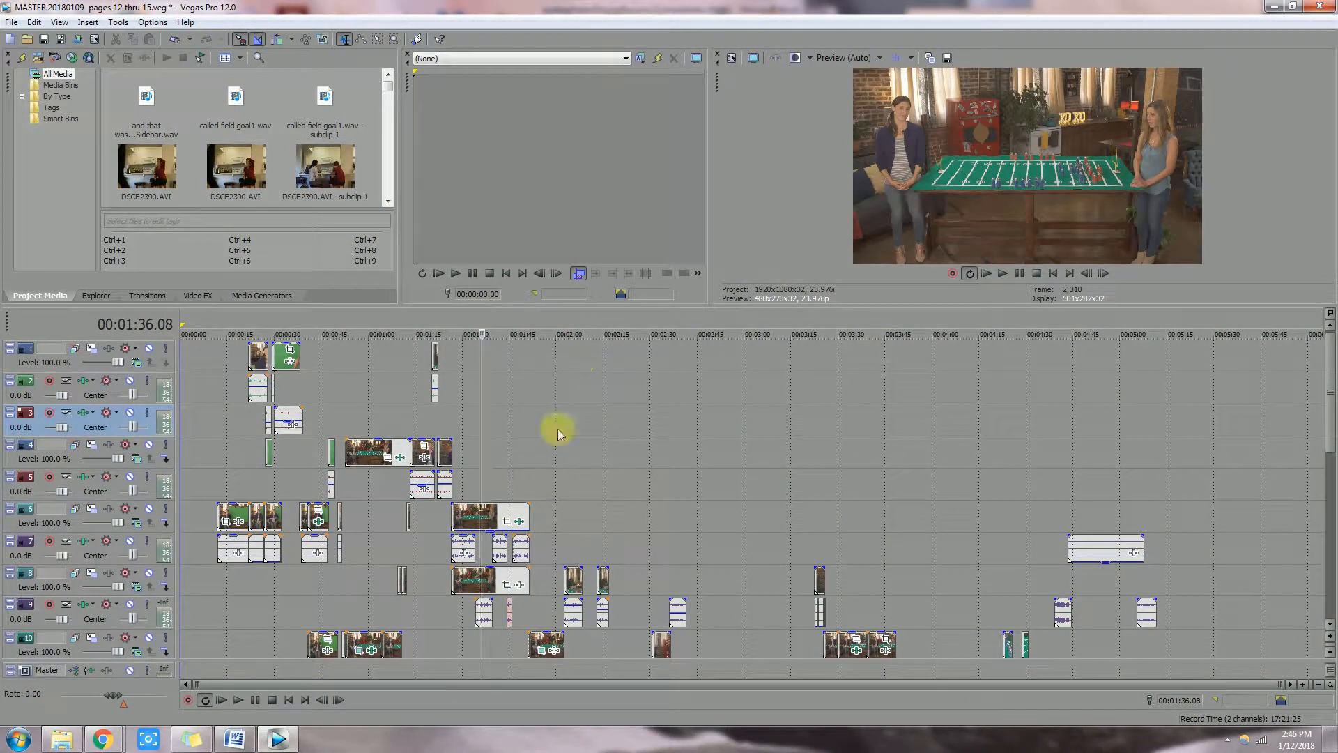
{"action": "left_click", "coordinate": [682, 512]}
{"action": "left_click", "coordinate": [496, 448]}
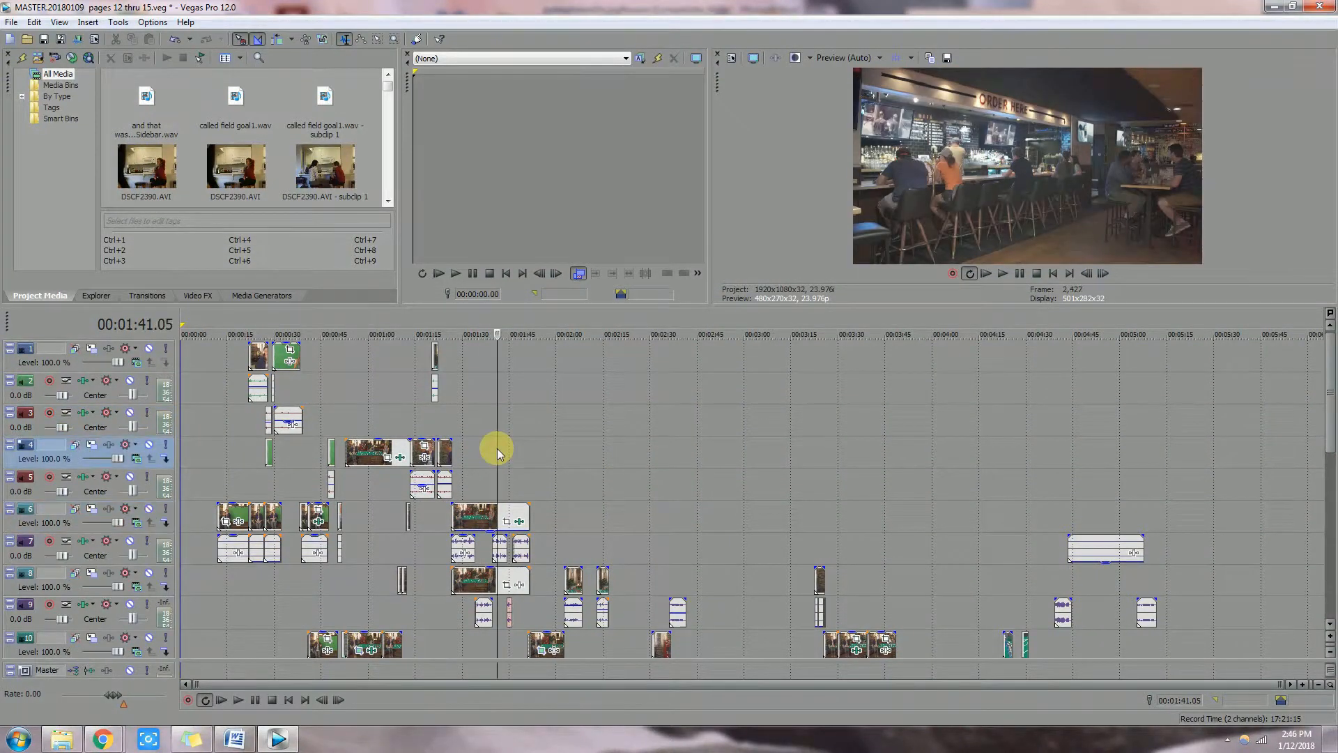
{"action": "left_click", "coordinate": [475, 450]}
{"action": "key", "text": "space"}
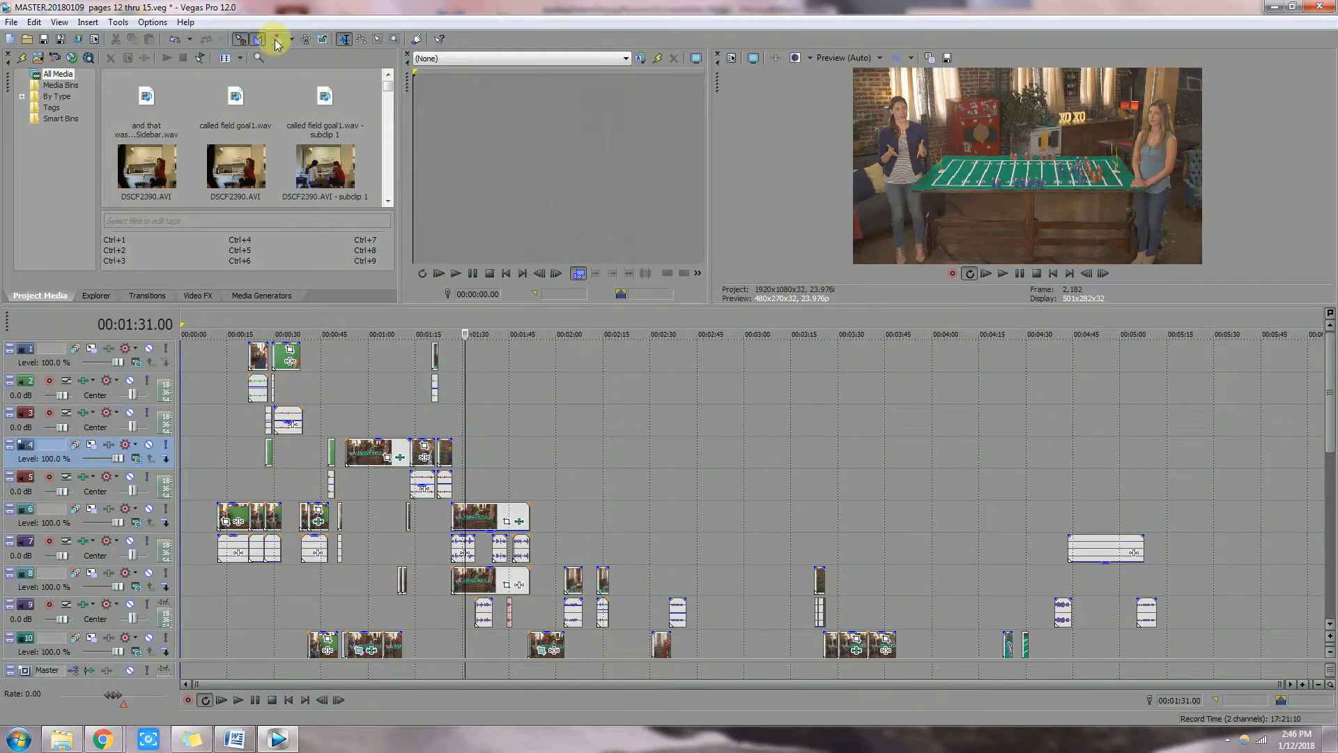
Step: Save the current project, then start saving a copy named "MASTER.20180109 pages 12 thru 15 - AAF"
{"action": "left_click", "coordinate": [43, 41]}
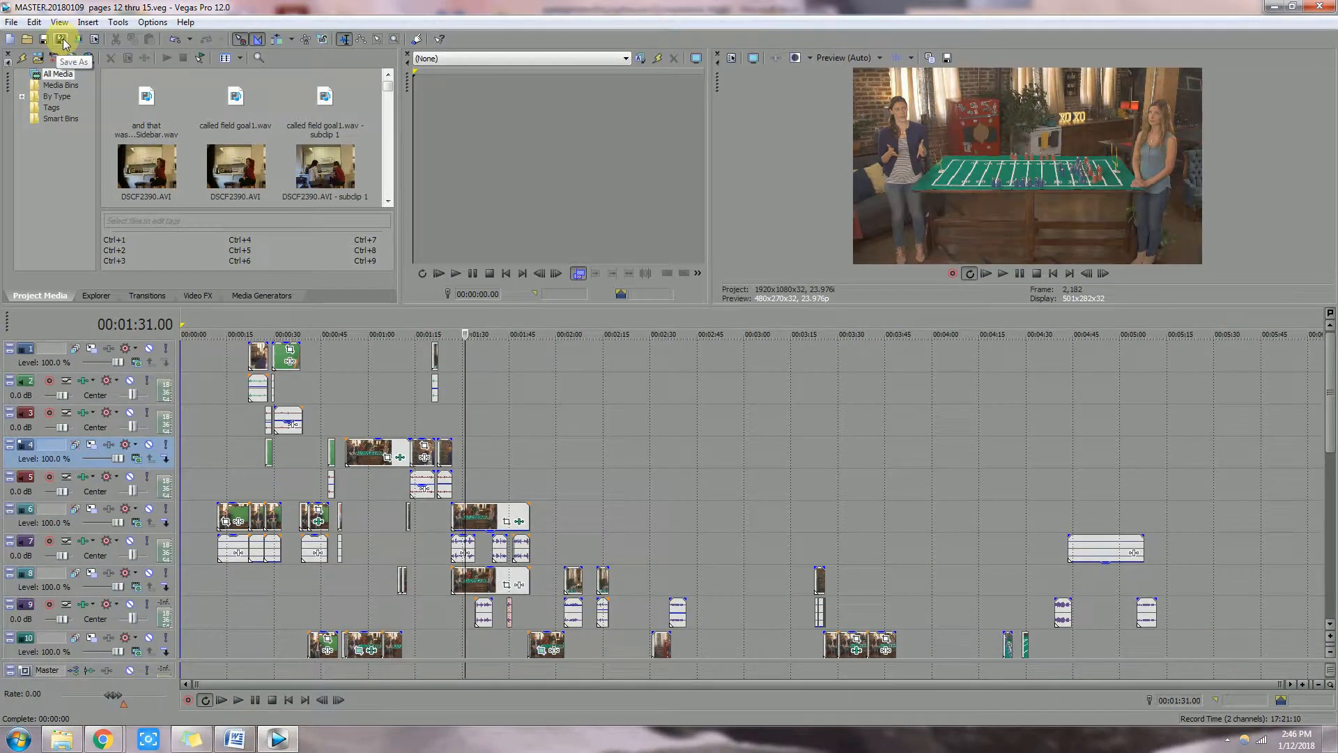
{"action": "left_click", "coordinate": [62, 41]}
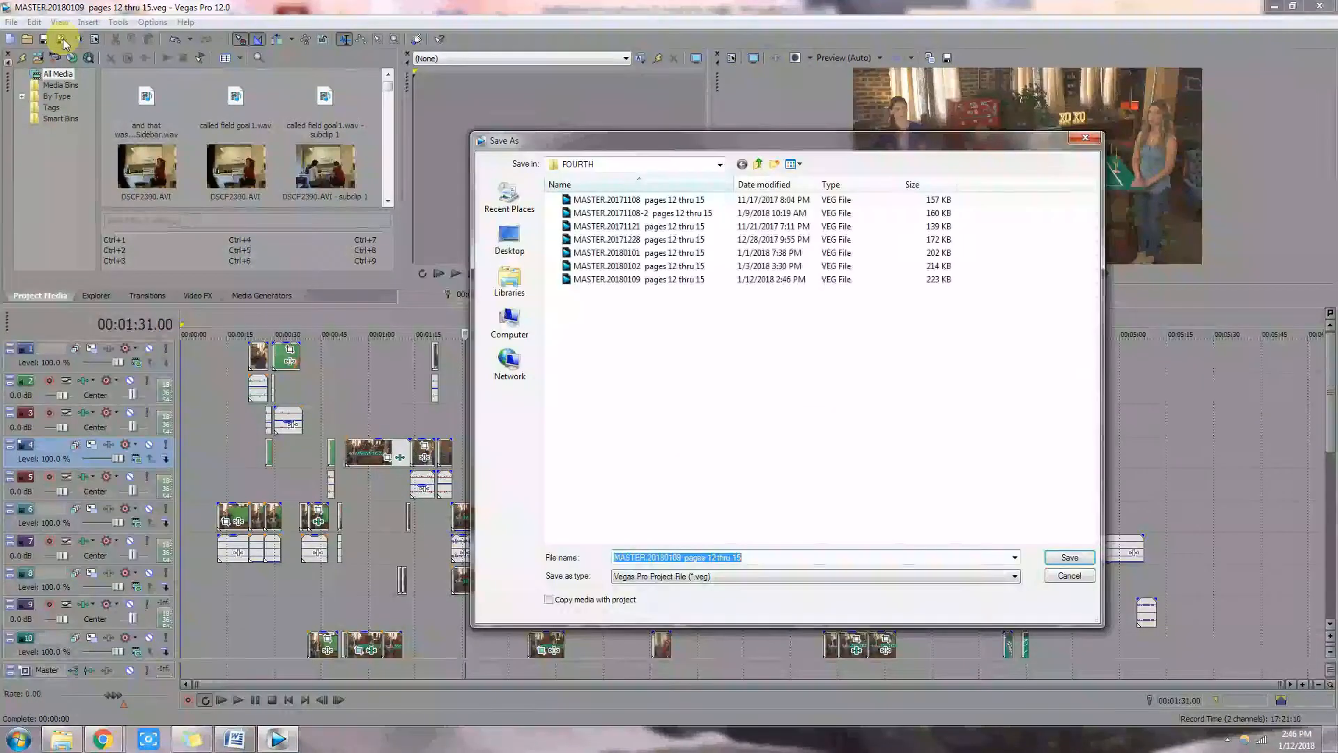
{"action": "left_click", "coordinate": [763, 557]}
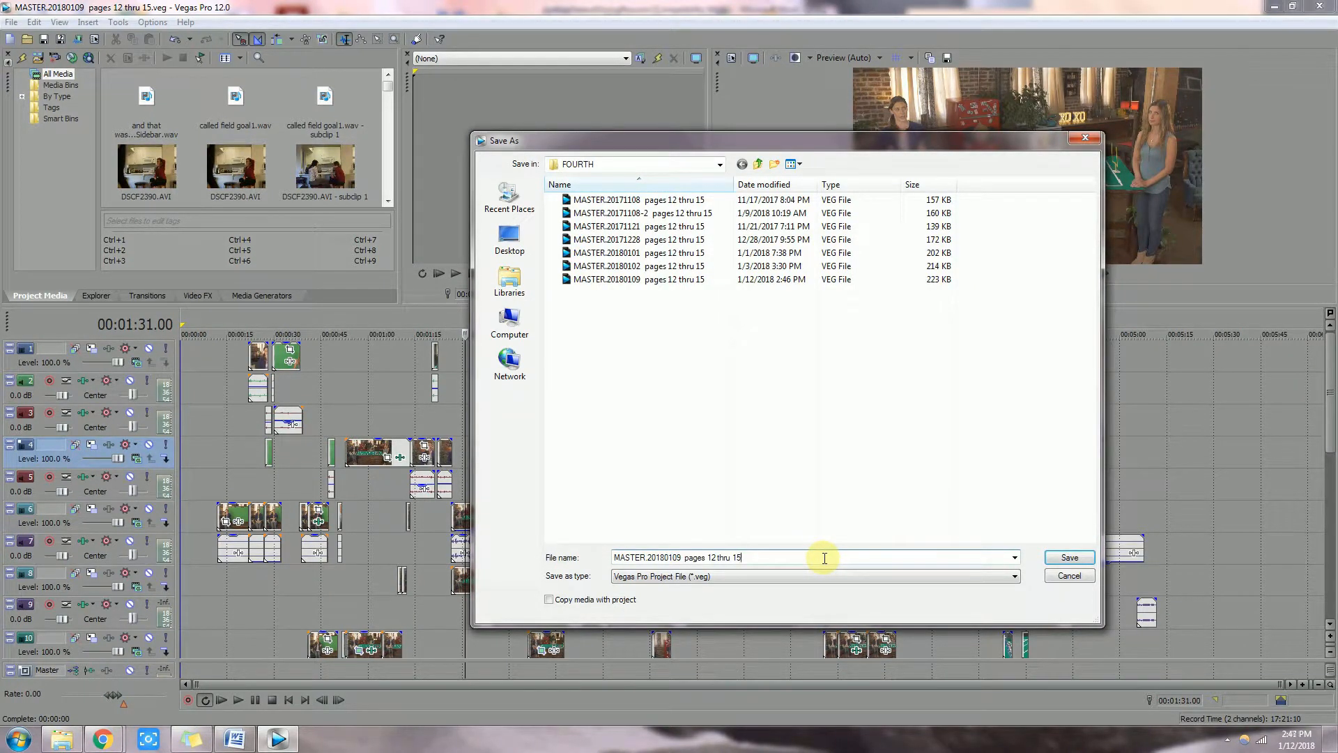
{"action": "type", "text": "- AAAF"}
Step: Create a folder named AAF inside the FOURTH folder and save the renamed project copy in it
{"action": "right_click", "coordinate": [615, 353]}
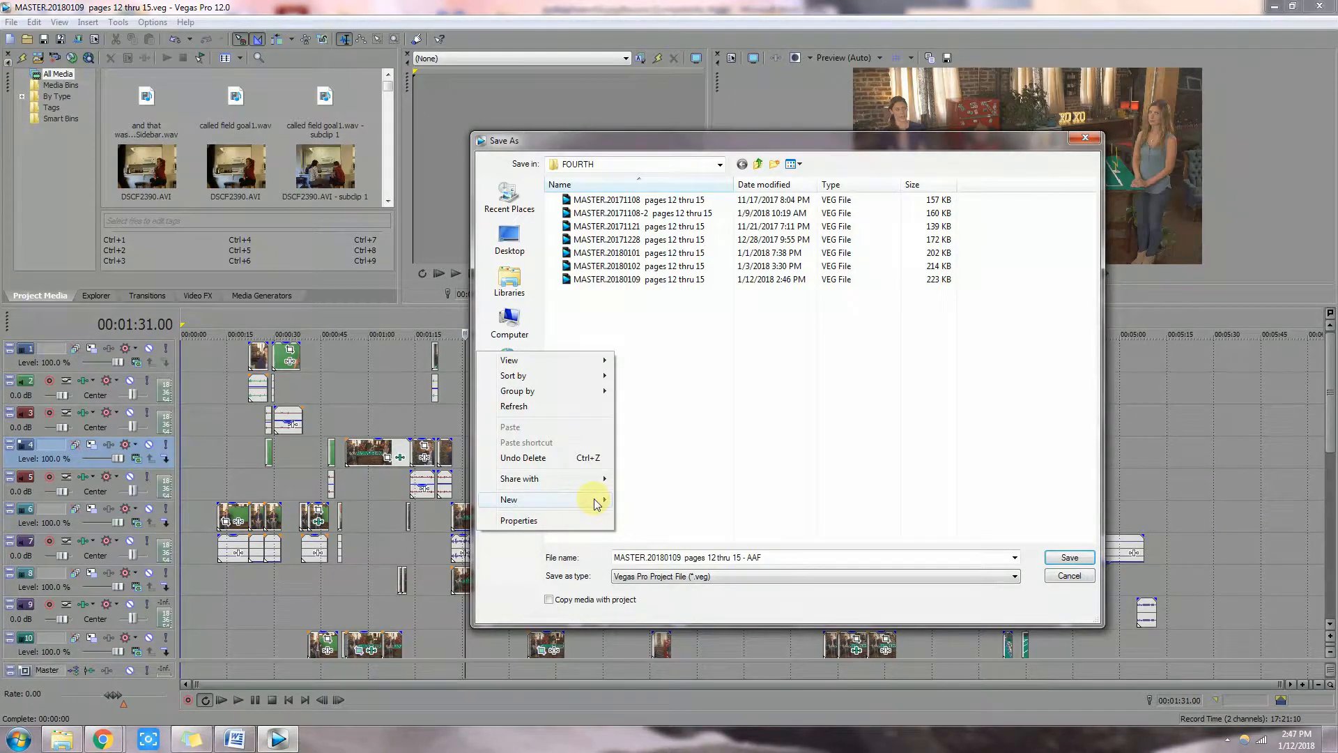
{"action": "left_click", "coordinate": [554, 499]}
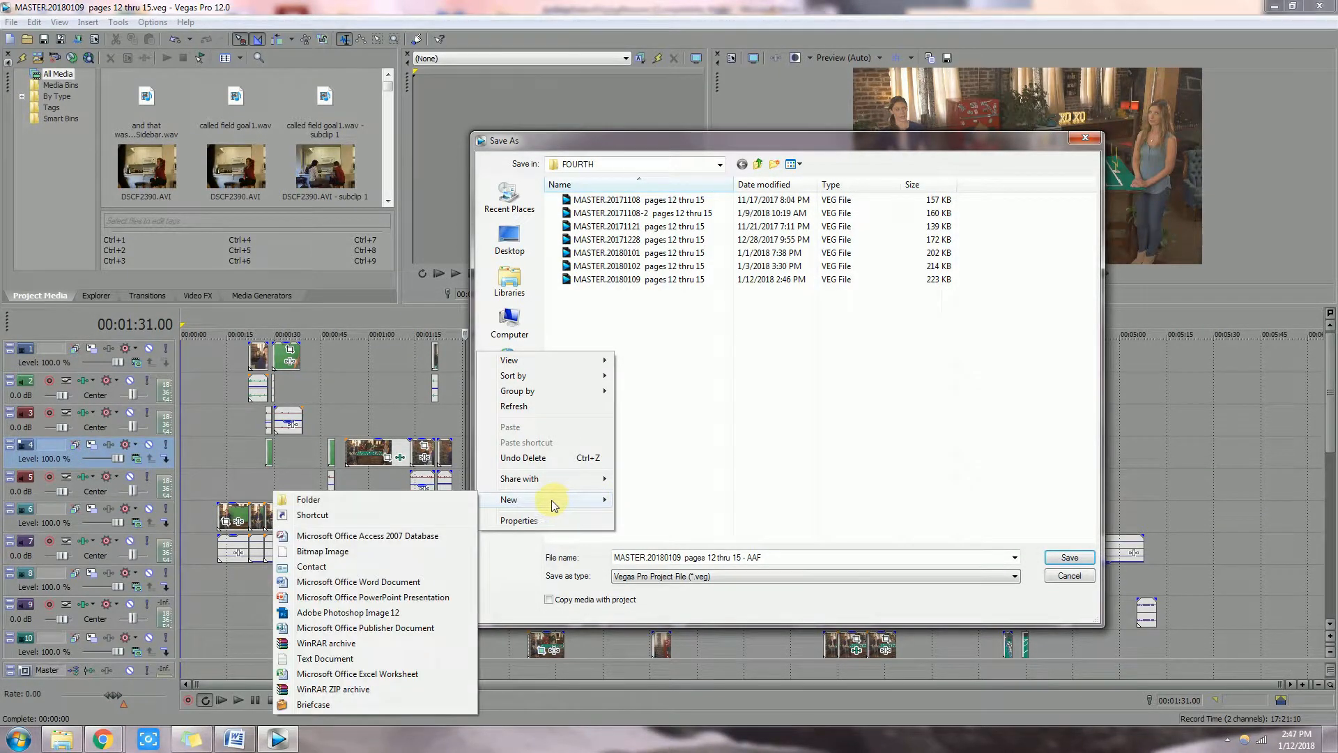
{"action": "left_click", "coordinate": [380, 500]}
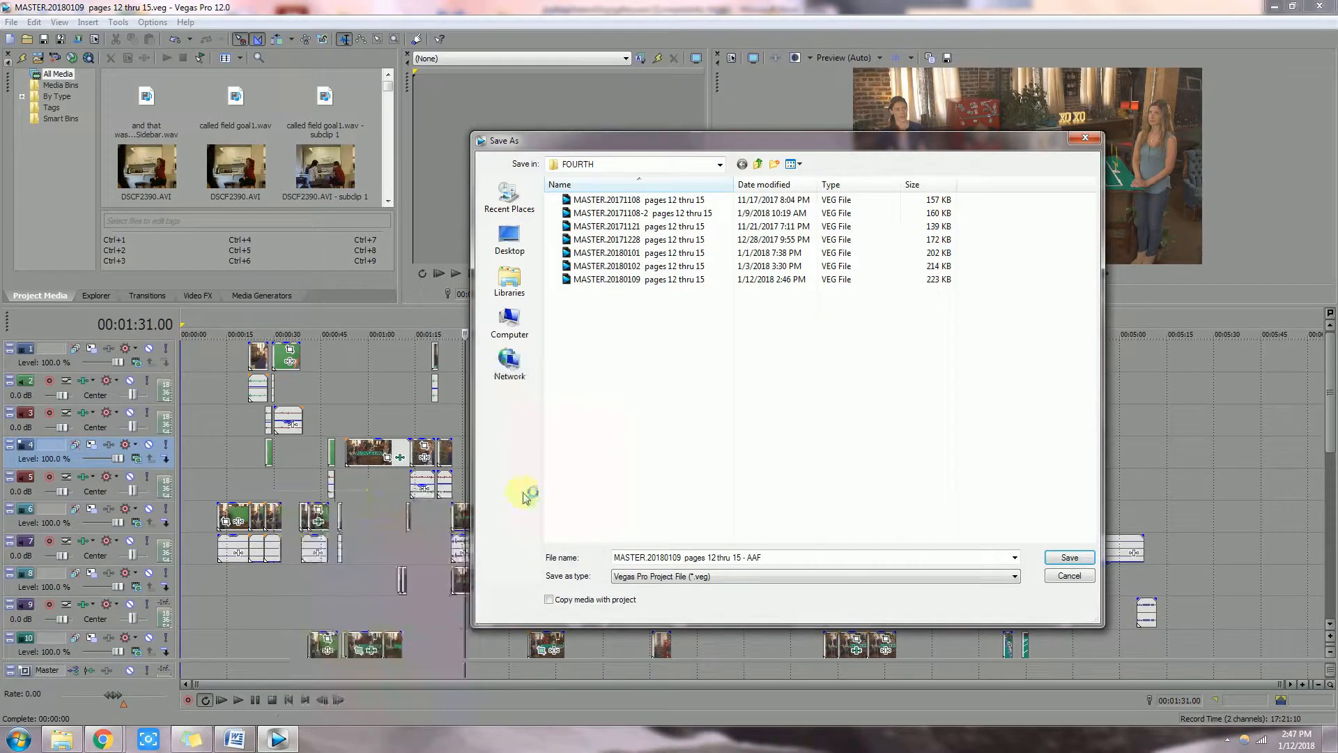
{"action": "type", "text": "AAF"}
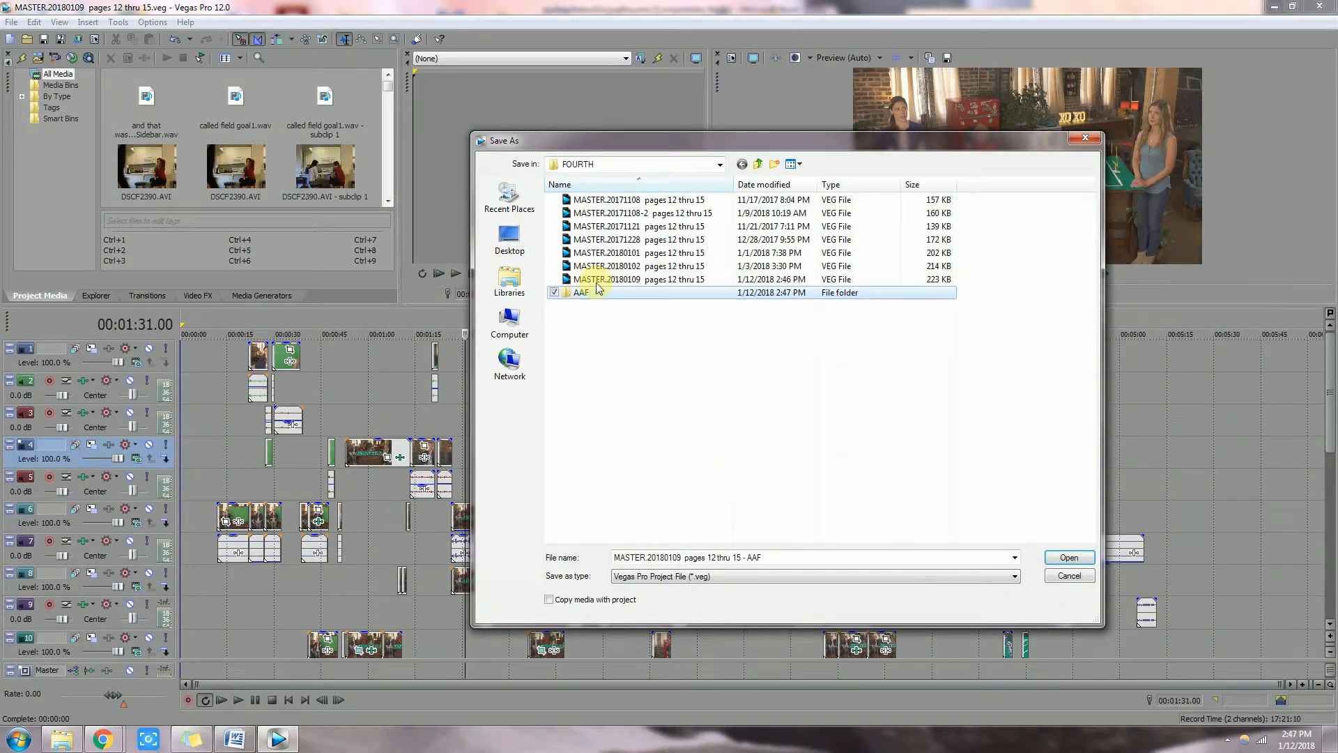
{"action": "key", "text": "Return"}
{"action": "double_click", "coordinate": [594, 295]}
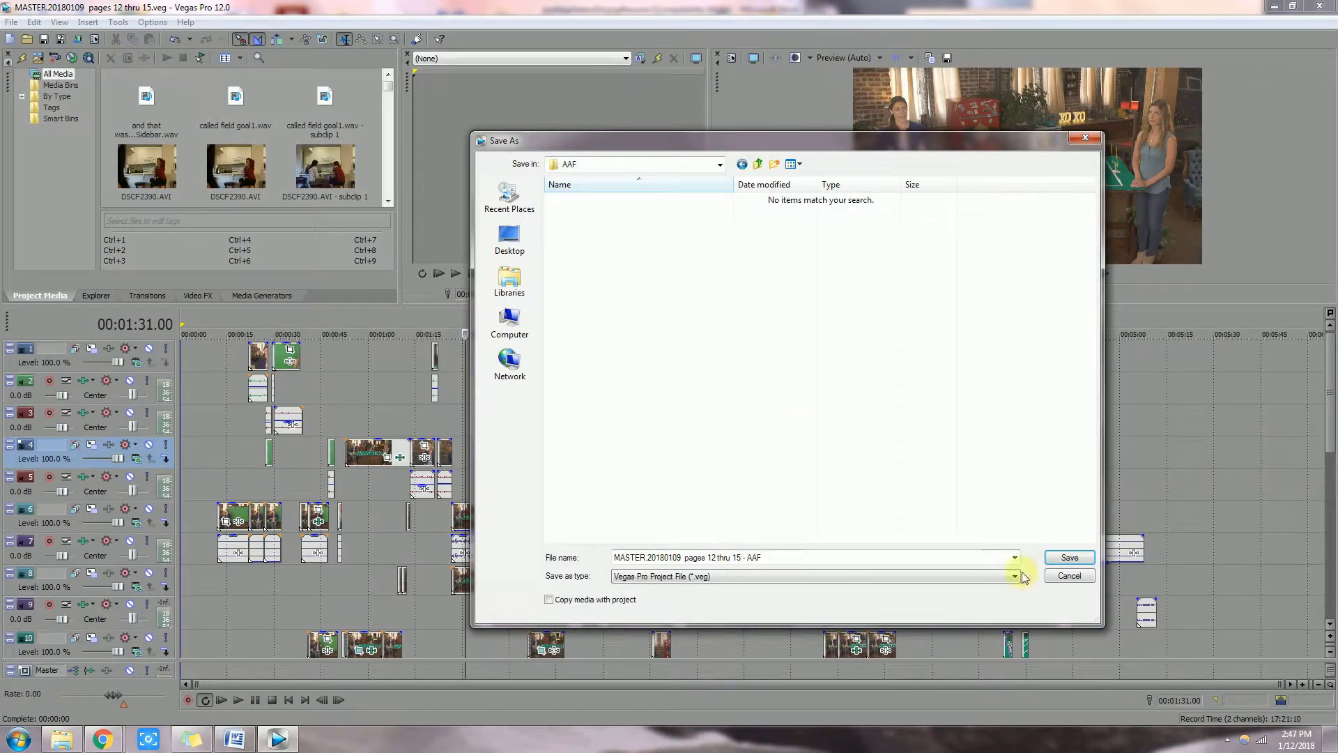
{"action": "left_click", "coordinate": [1069, 557]}
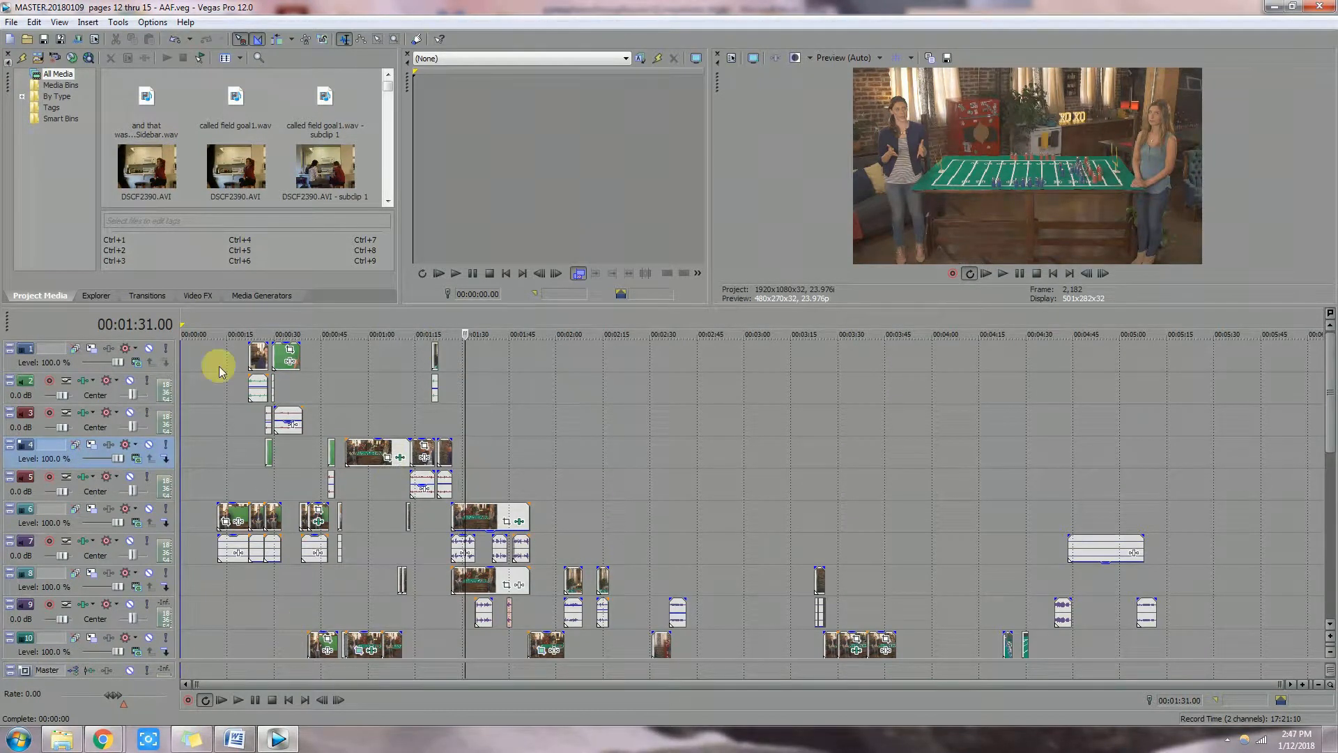
Step: Enlarge the media and preview area and clean unused files out of the project media
{"action": "left_click_drag", "start_coordinate": [307, 305], "coordinate": [290, 373]}
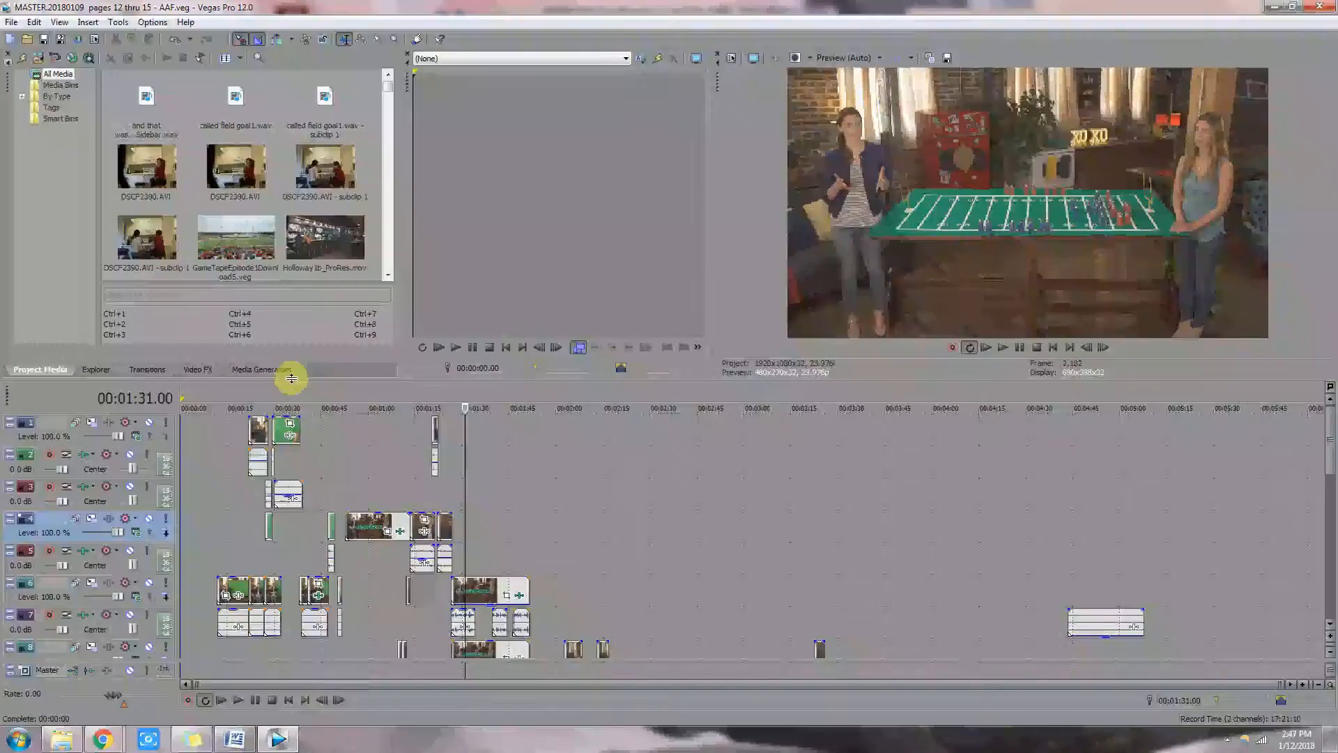
{"action": "left_click", "coordinate": [10, 23]}
{"action": "mouse_move", "coordinate": [26, 22]}
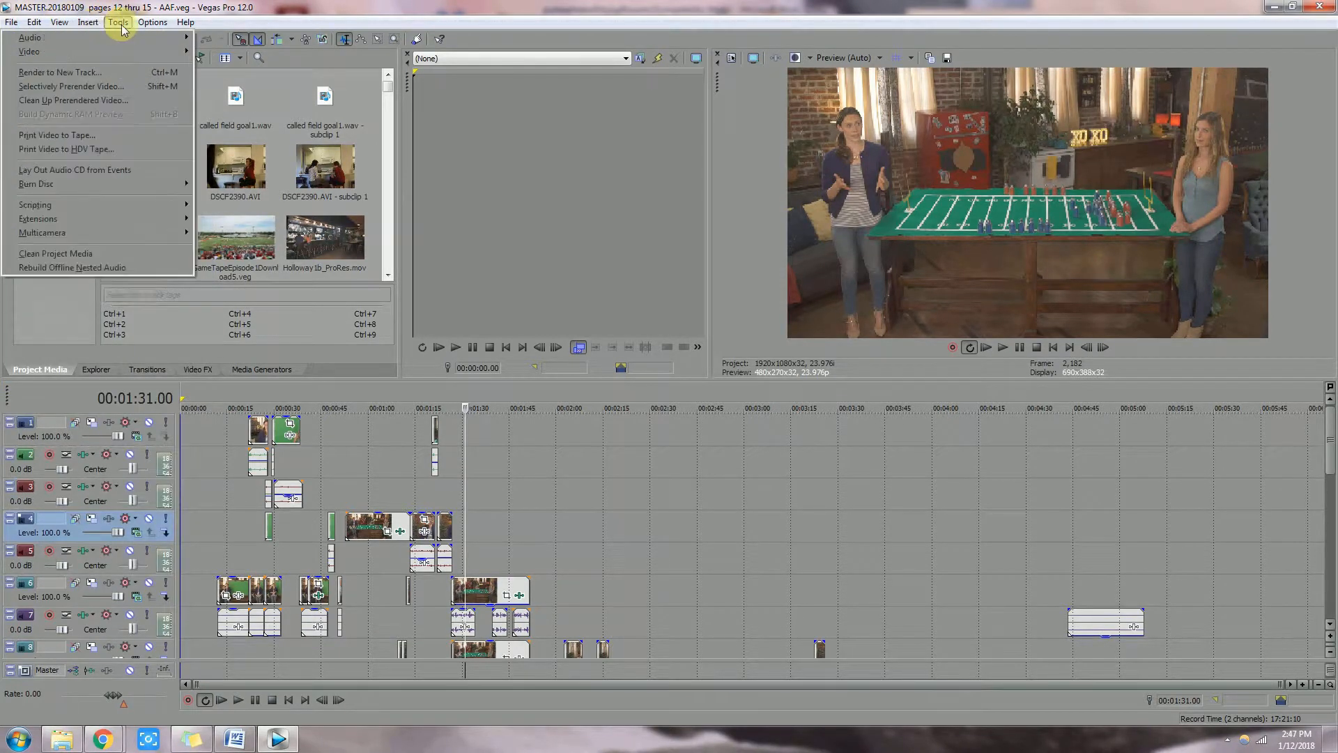
{"action": "left_click", "coordinate": [74, 257]}
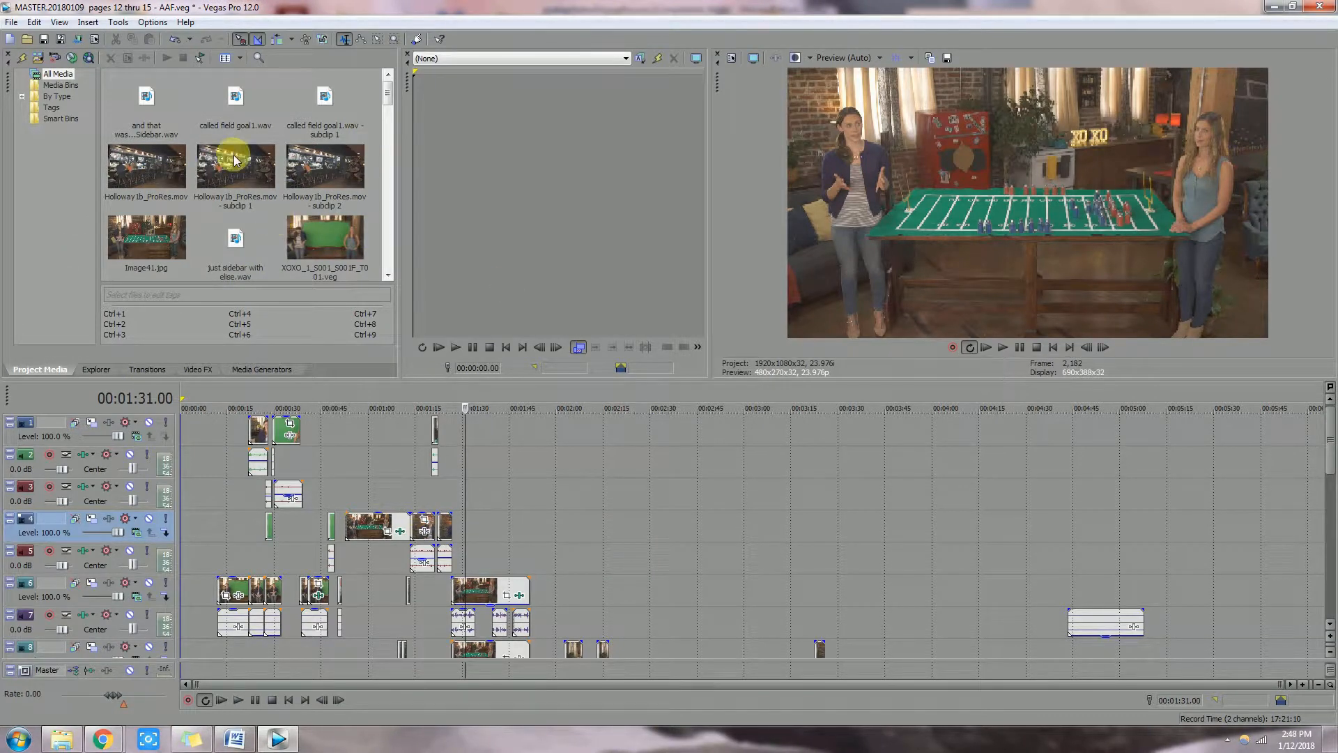
Step: Select every event on the timeline, clear their grouping so video and audio are separated, and deselect them
{"action": "left_click", "coordinate": [708, 558]}
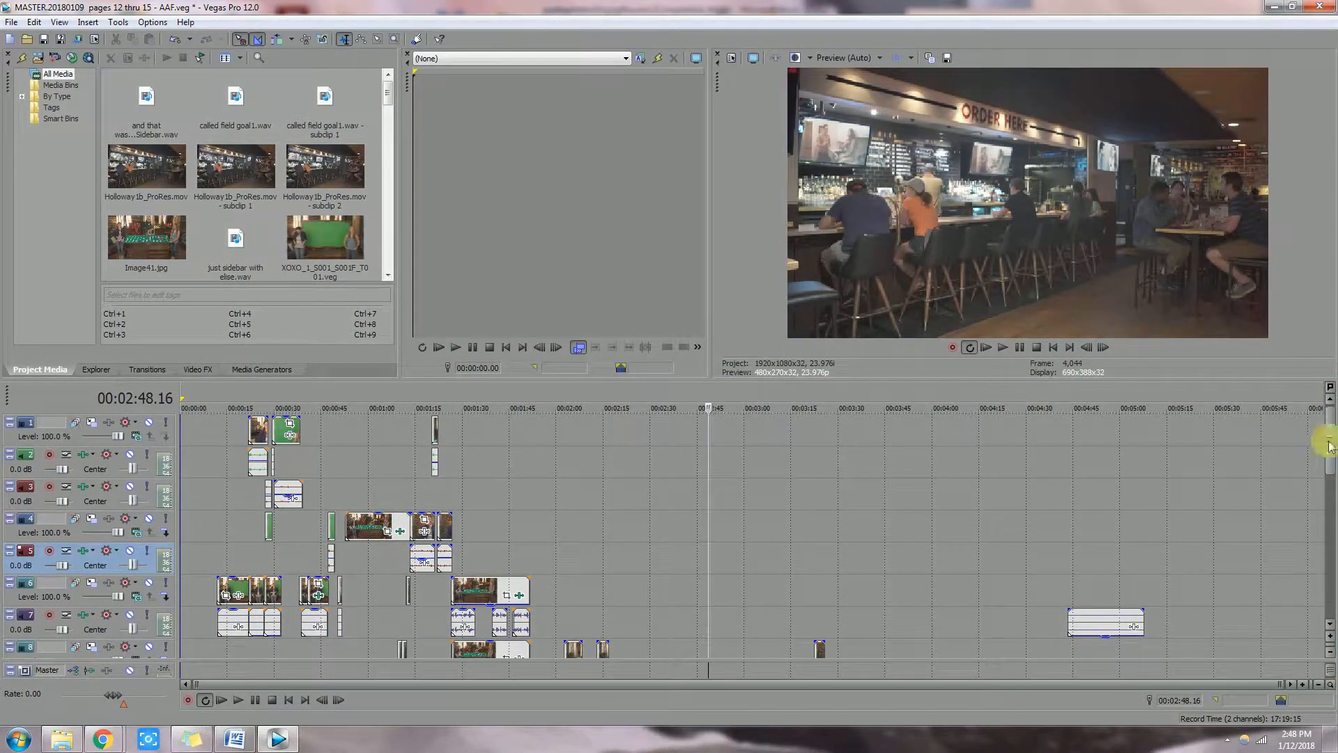
{"action": "left_click_drag", "start_coordinate": [1328, 427], "coordinate": [1333, 515]}
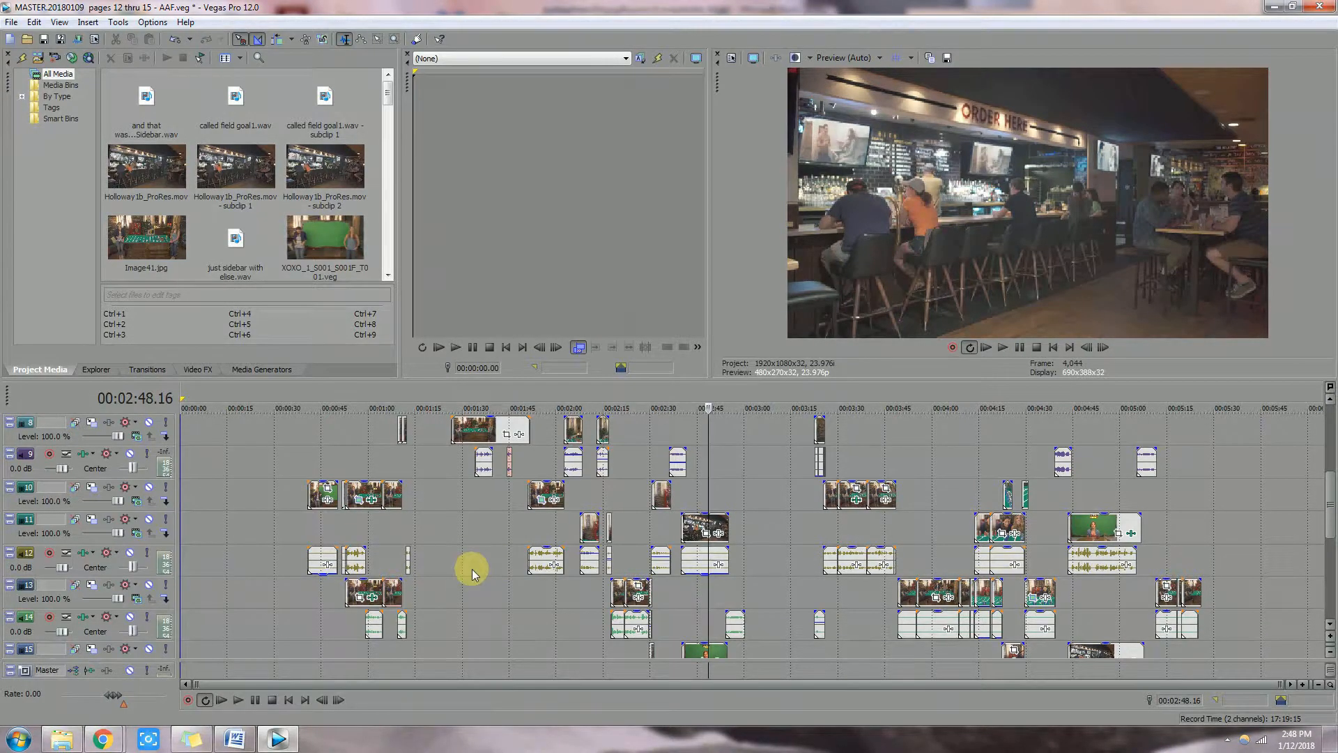
{"action": "key", "text": "ctrl+a"}
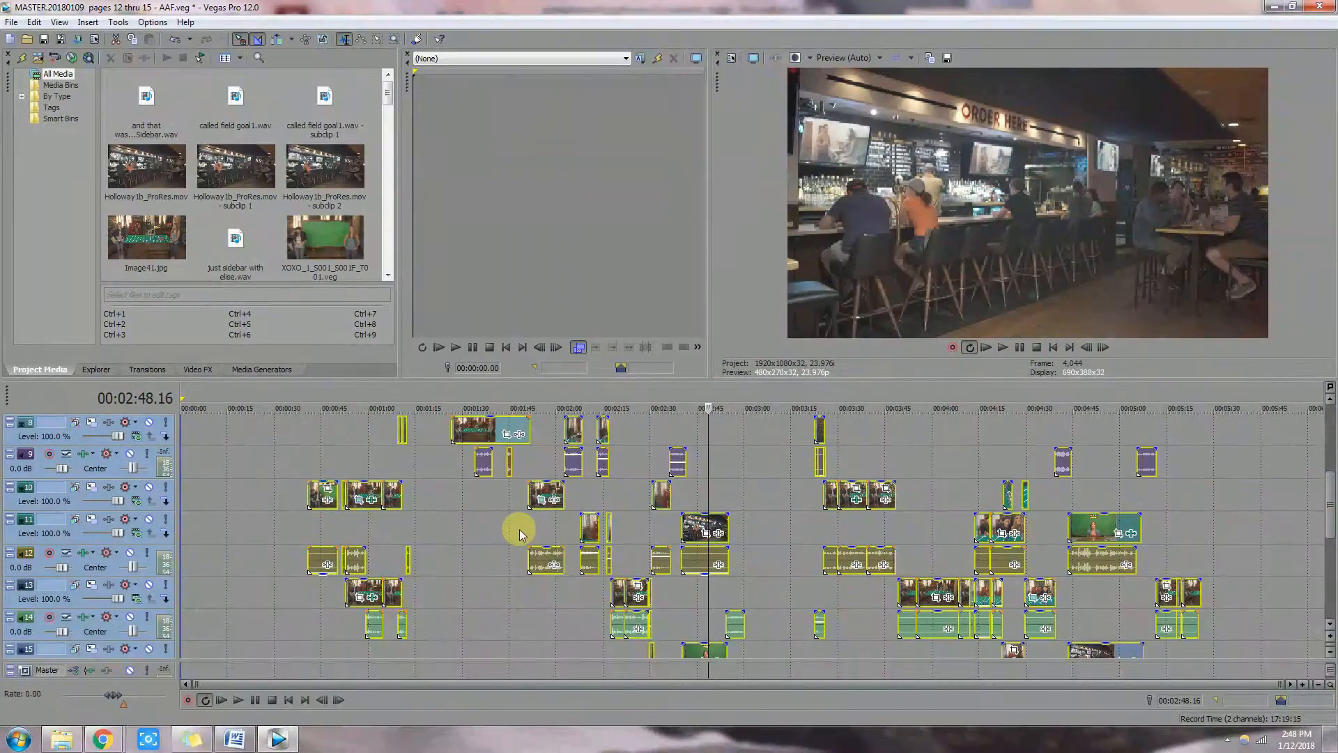
{"action": "right_click", "coordinate": [315, 500]}
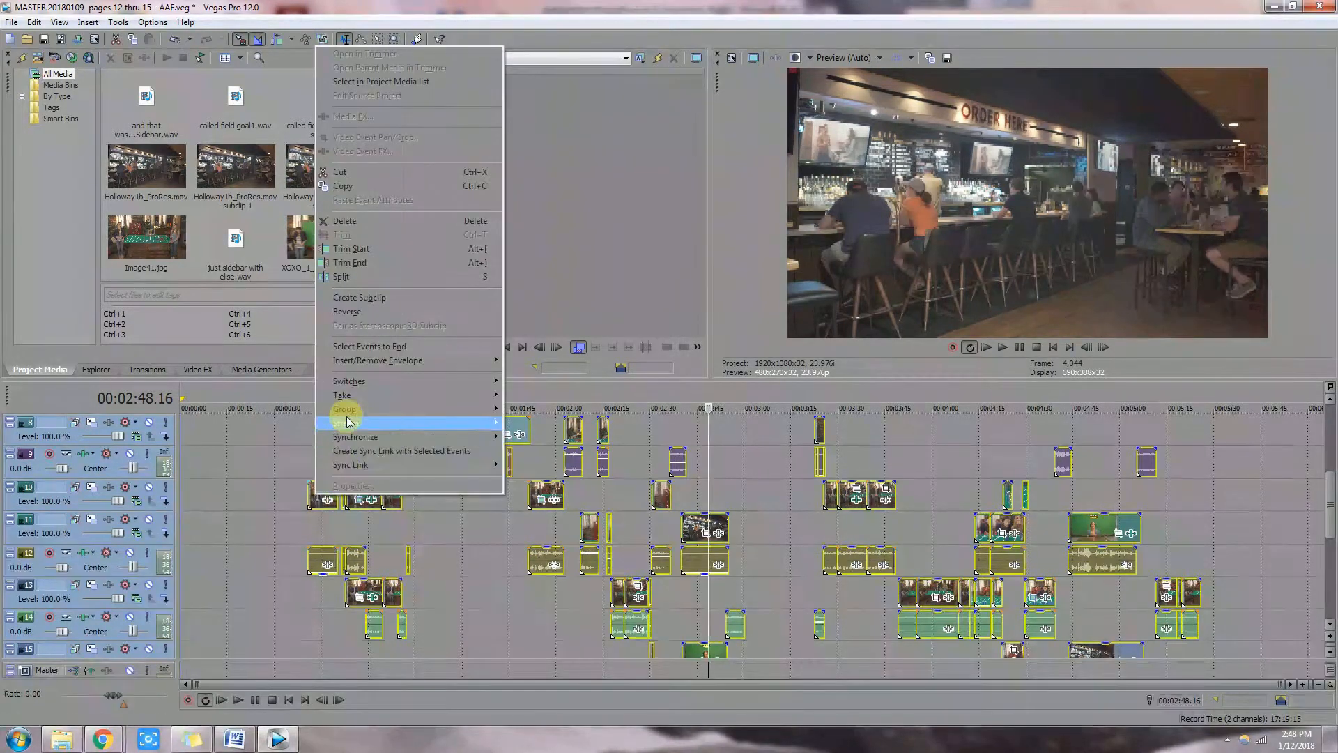
{"action": "mouse_move", "coordinate": [345, 411]}
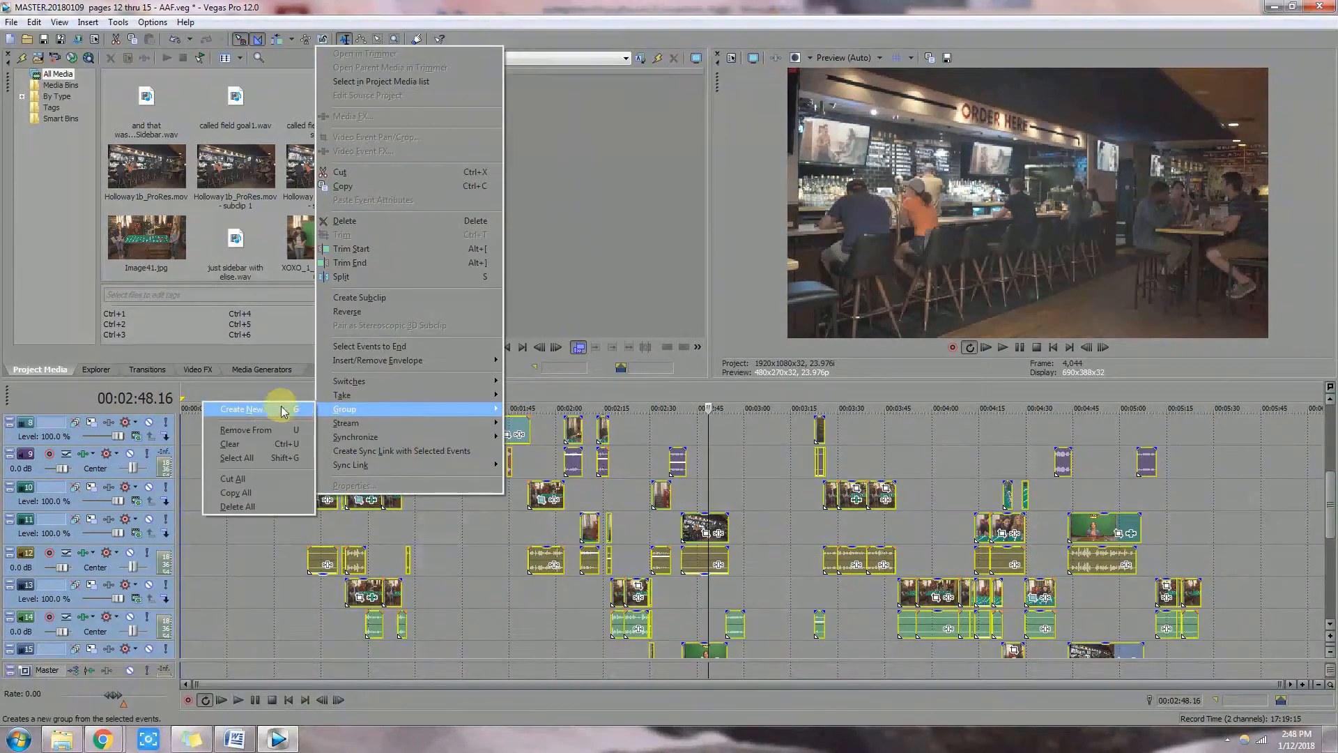
{"action": "left_click", "coordinate": [280, 446]}
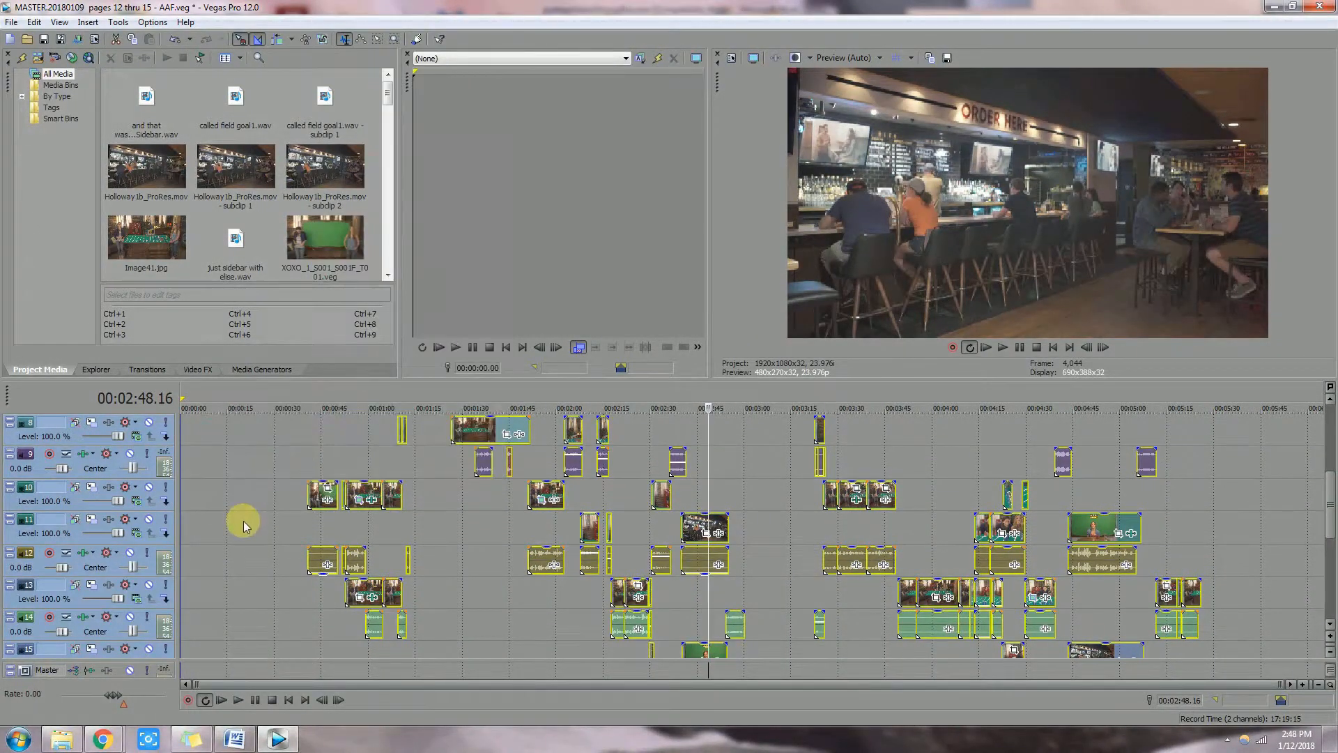
{"action": "left_click", "coordinate": [303, 536]}
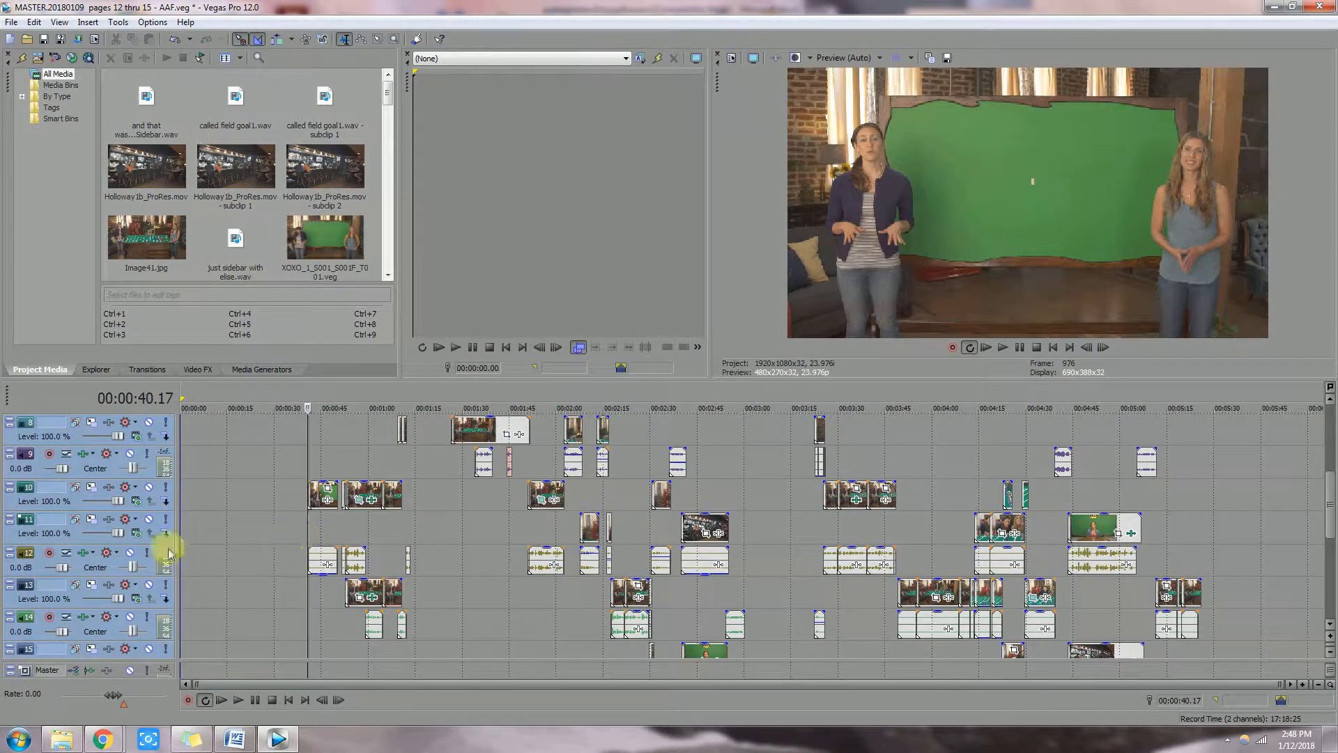
Step: Delete only the first video event on track 6, leaving out its matching audio on track 7
{"action": "left_click", "coordinate": [218, 537]}
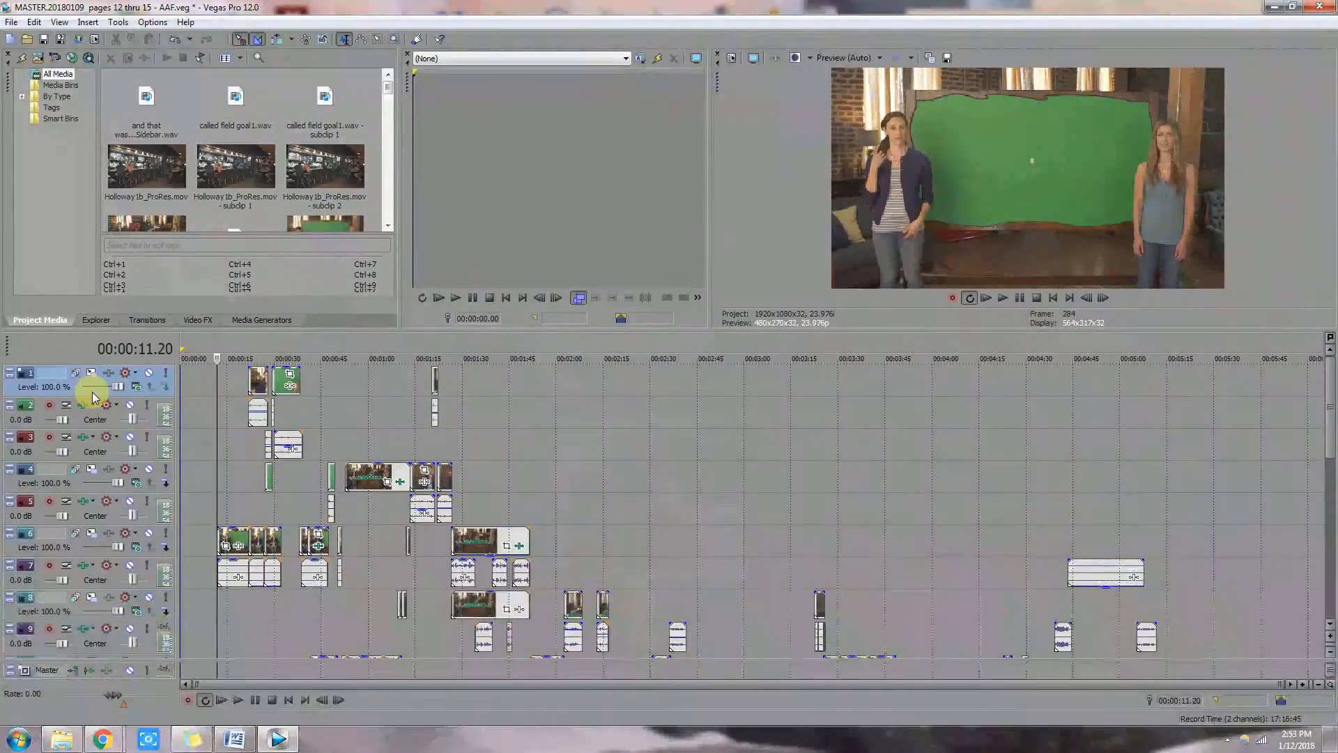
{"action": "left_click", "coordinate": [235, 535]}
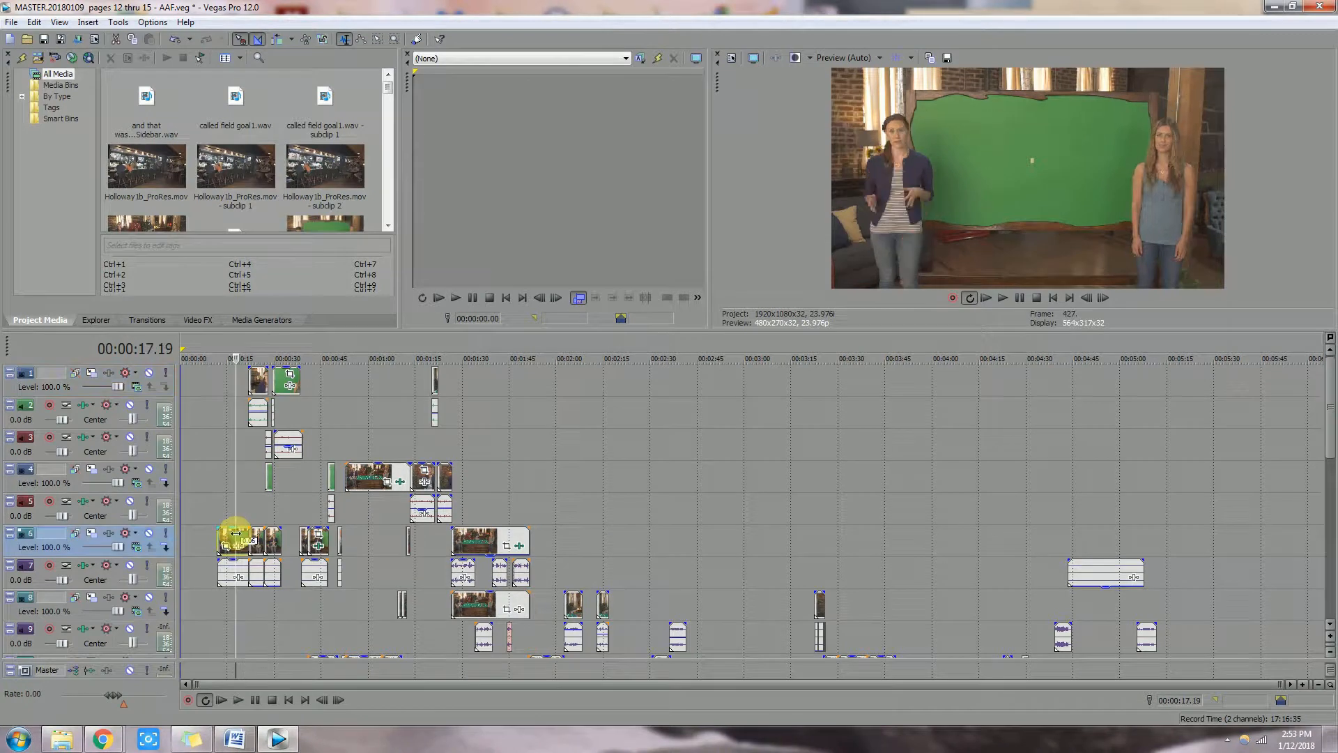
{"action": "key", "text": "Delete"}
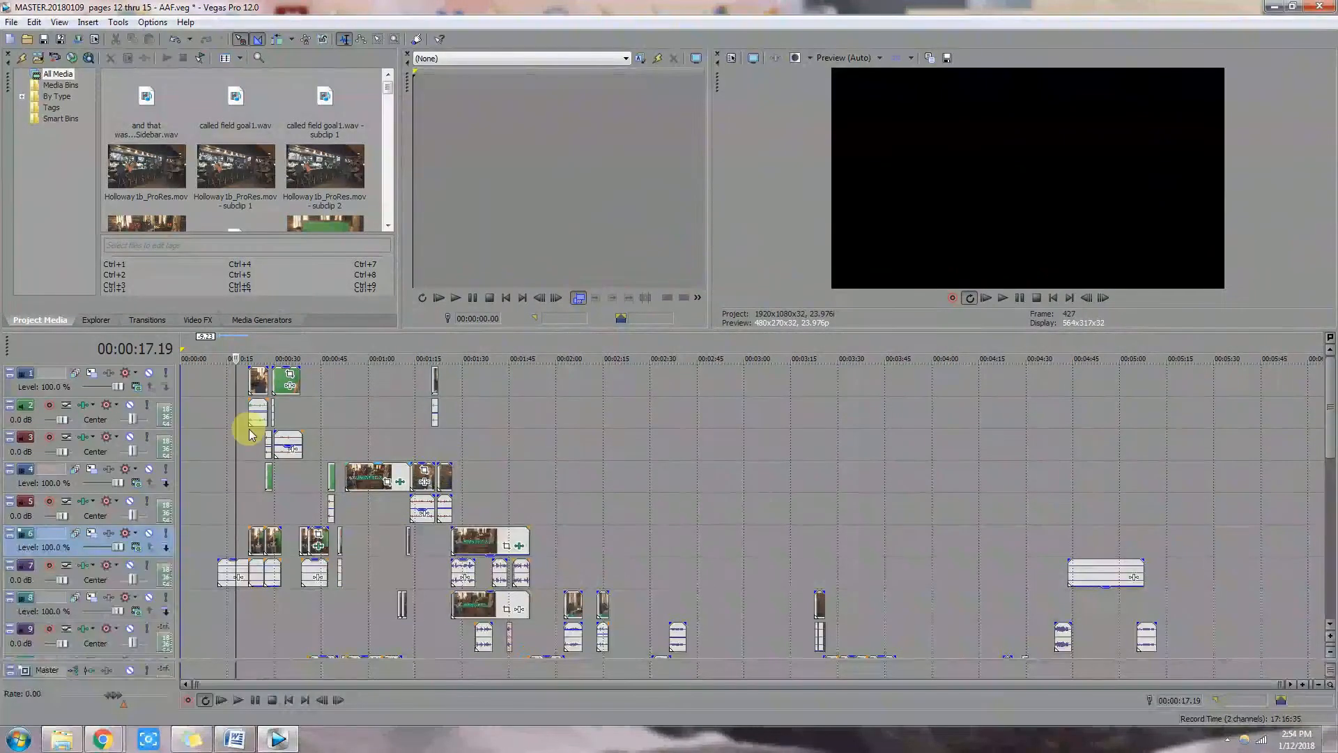
Step: Delete video track 1 with its events, and the next video track, renumbered as track 3
{"action": "left_click", "coordinate": [98, 394]}
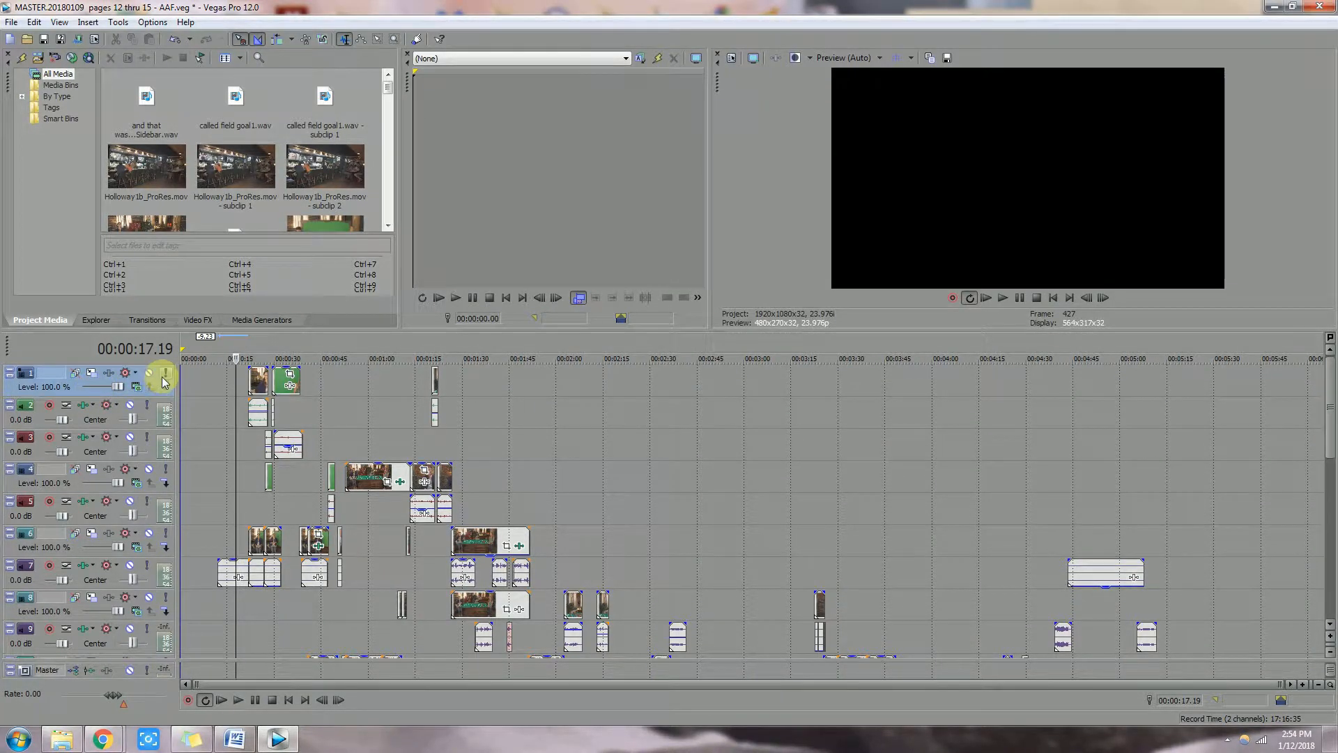
{"action": "right_click", "coordinate": [90, 398]}
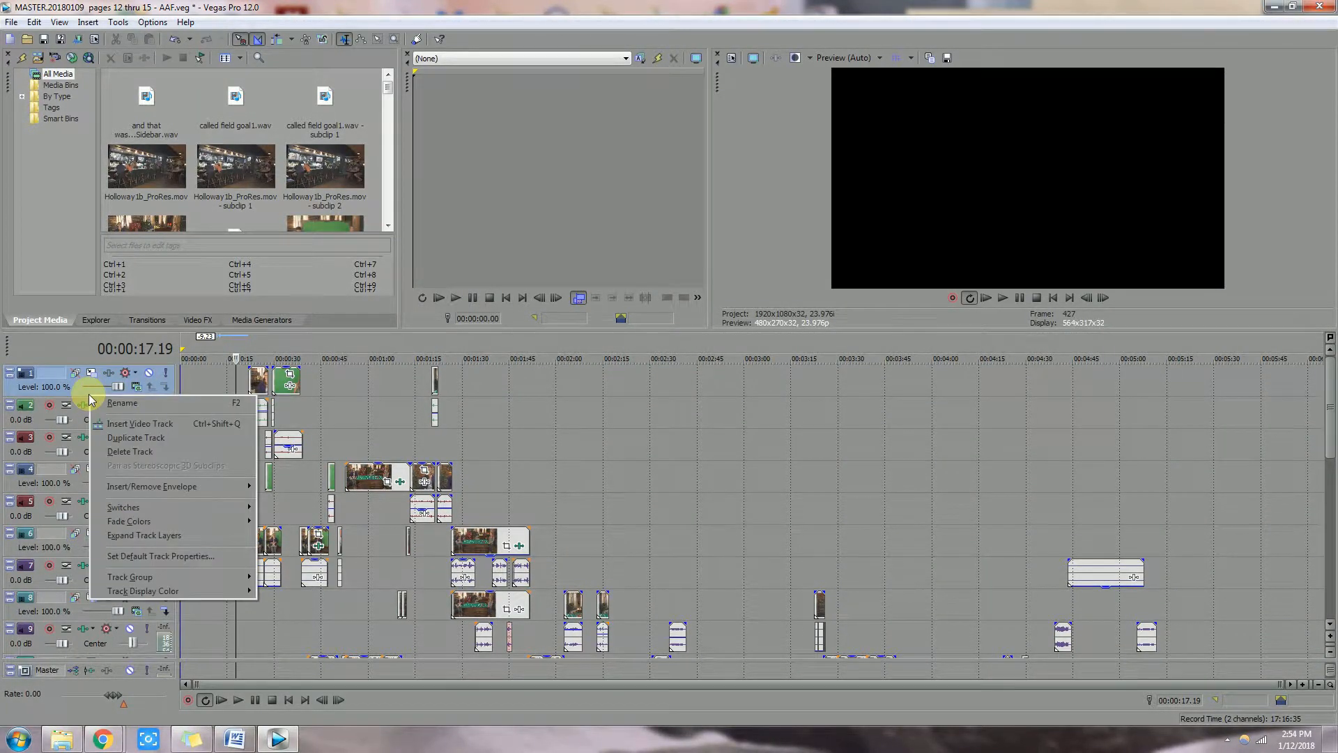
{"action": "left_click", "coordinate": [139, 450]}
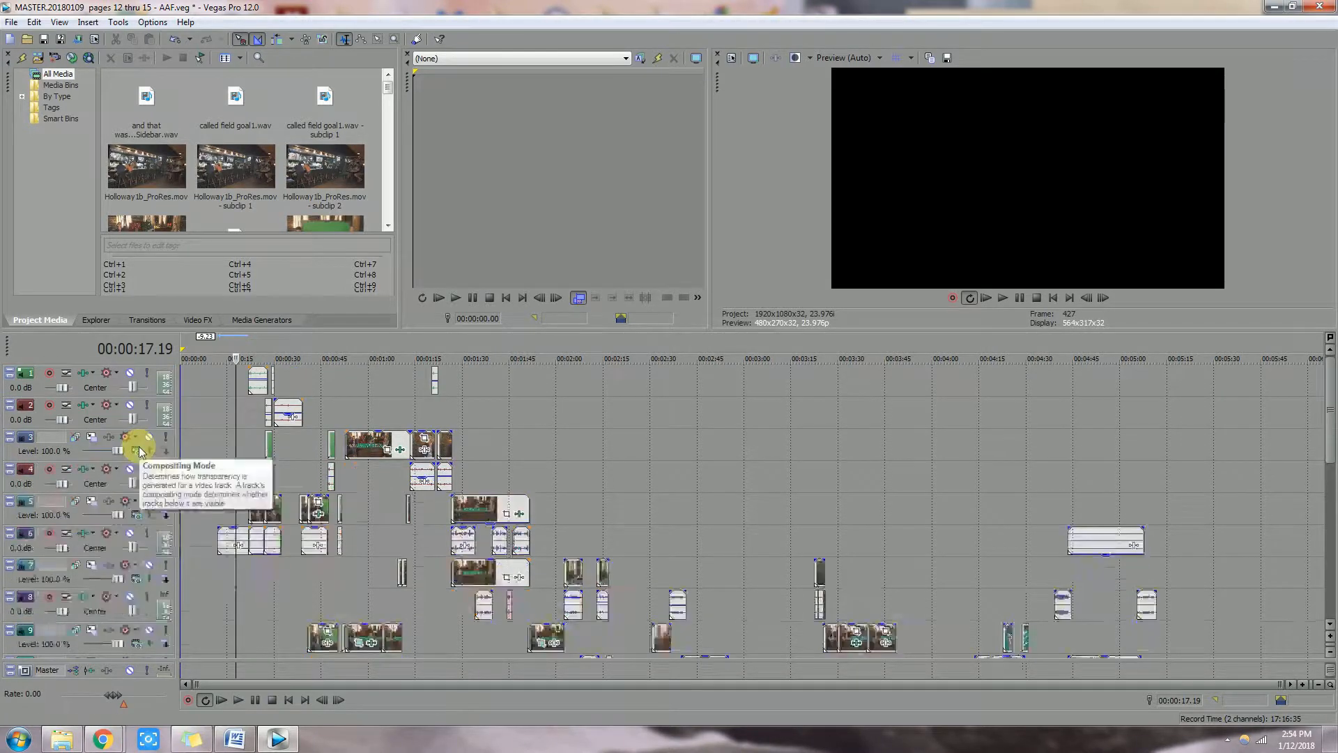
{"action": "right_click", "coordinate": [88, 457]}
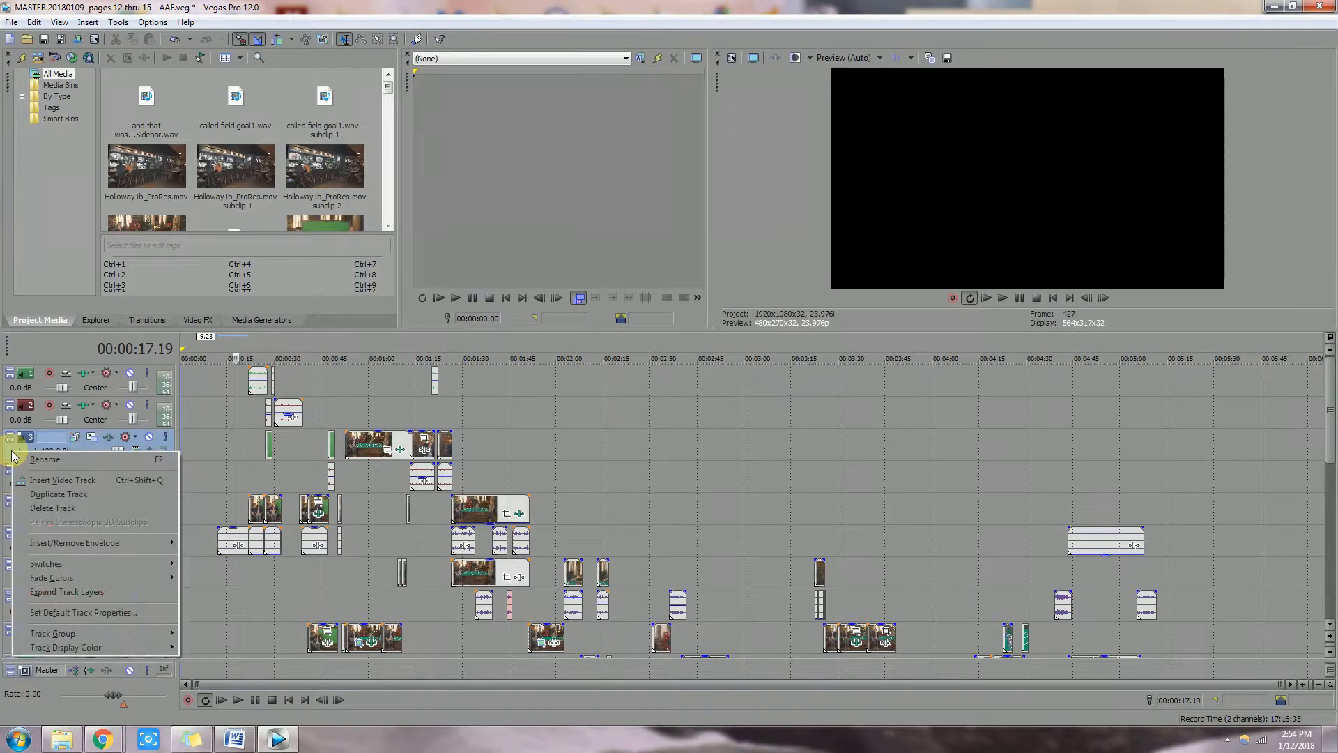
{"action": "left_click", "coordinate": [53, 513]}
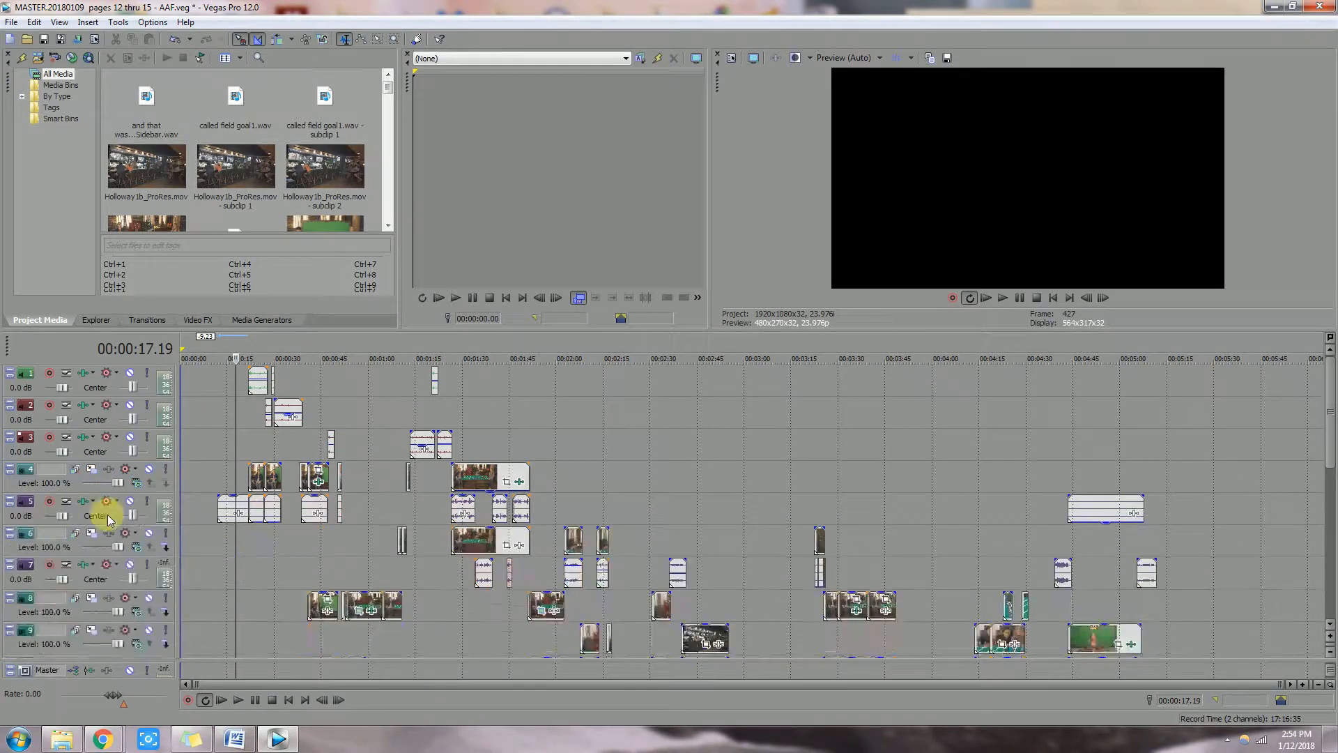
Step: Delete video track 4, followed by the next video track, renumbered as track 5, including their events
{"action": "right_click", "coordinate": [72, 488]}
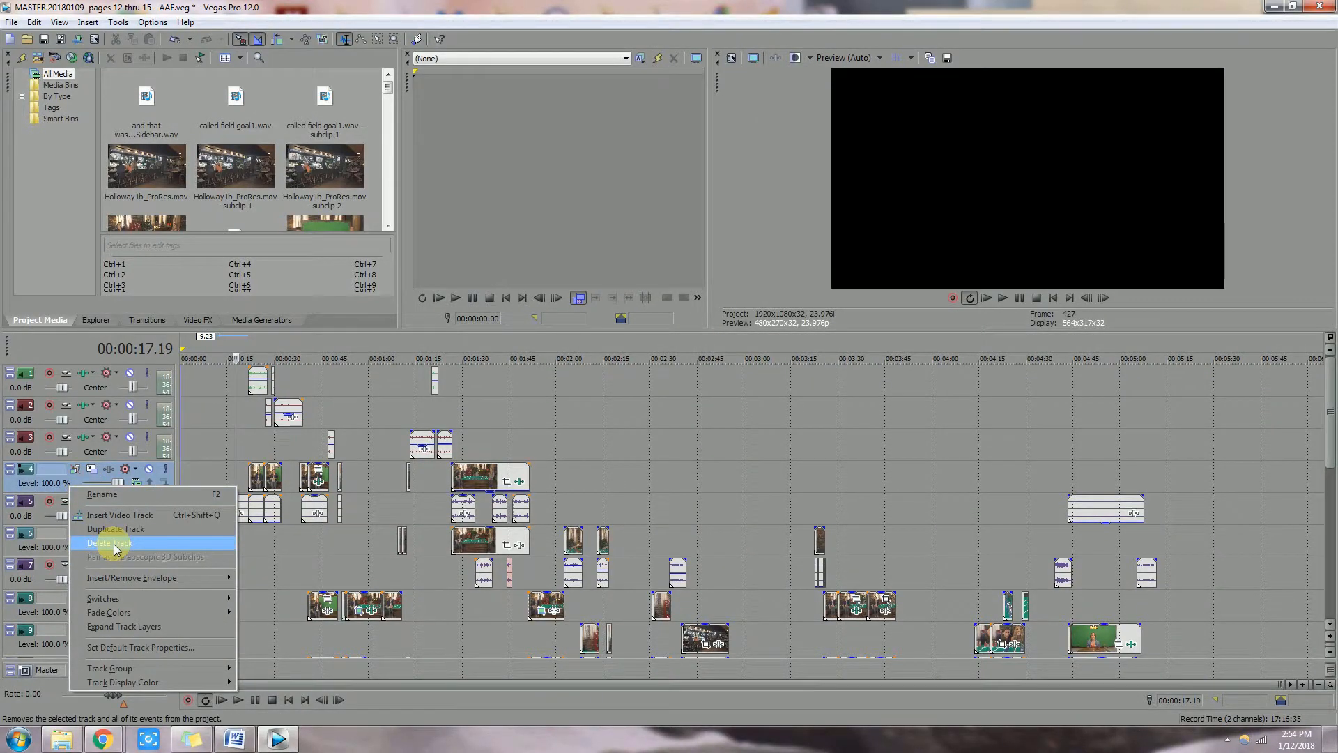
{"action": "left_click", "coordinate": [116, 547]}
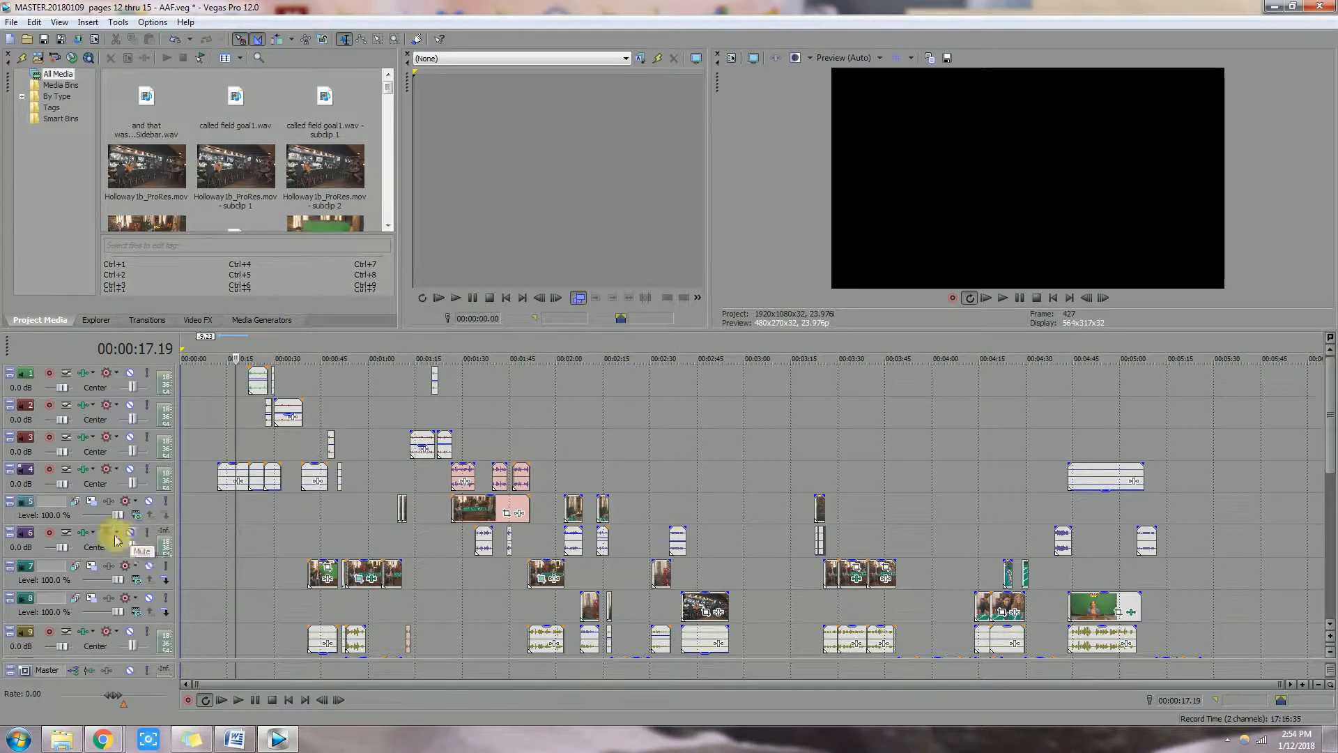
{"action": "left_click", "coordinate": [79, 520]}
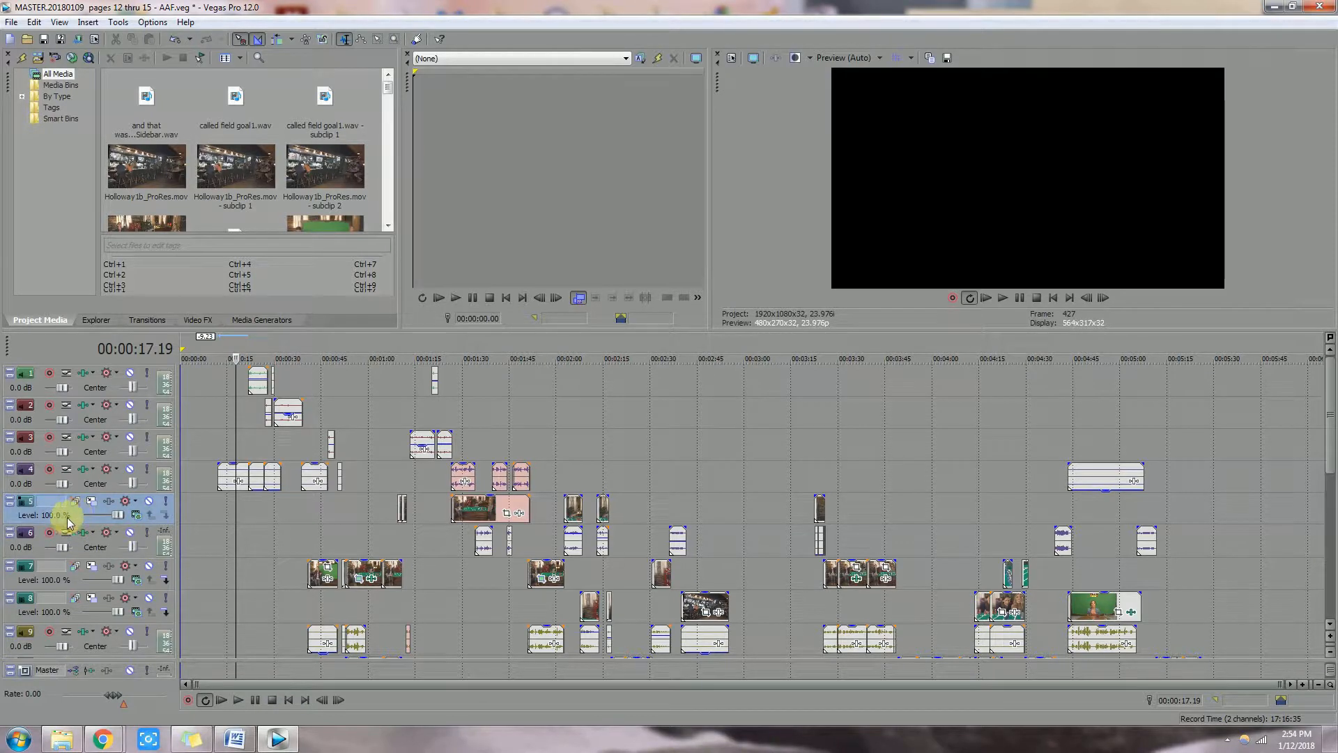
{"action": "right_click", "coordinate": [65, 521]}
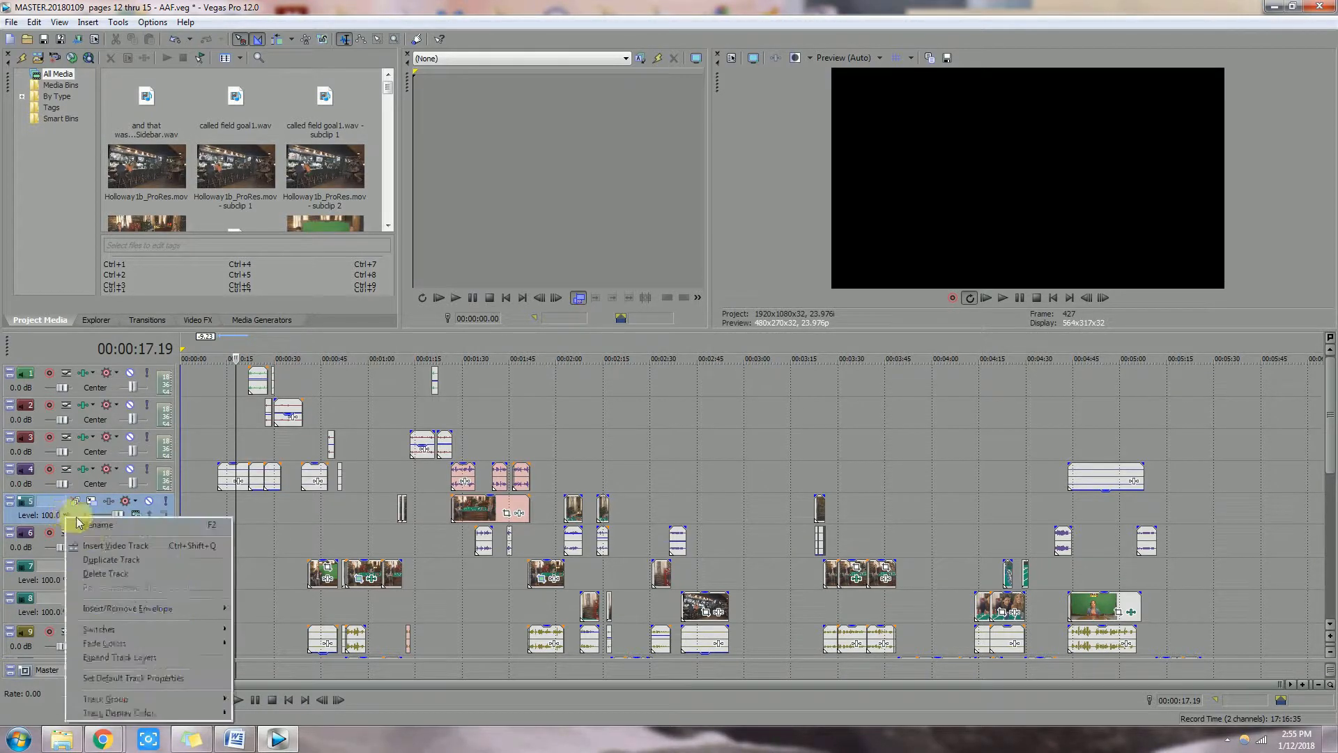
{"action": "left_click", "coordinate": [98, 568]}
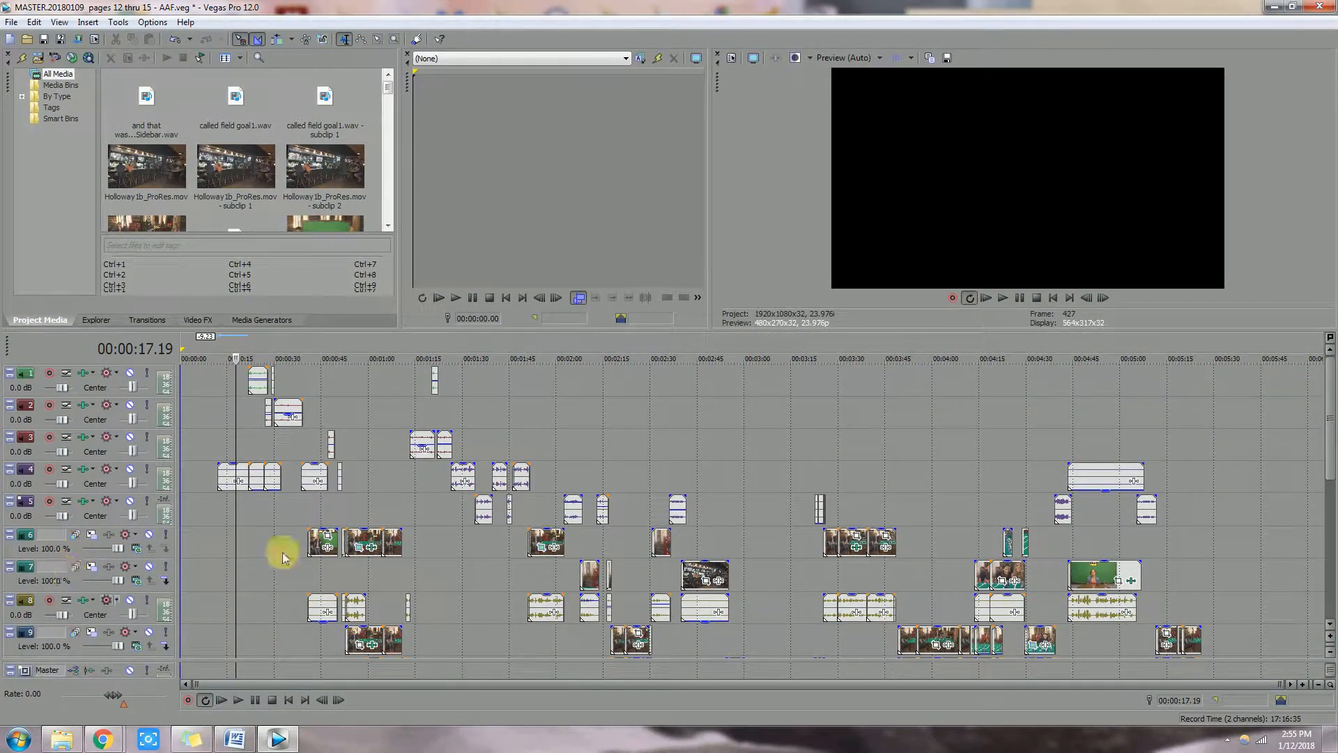
Step: Delete video track 6 and the remaining video tracks below it, leaving only the audio tracks
{"action": "left_click", "coordinate": [75, 555]}
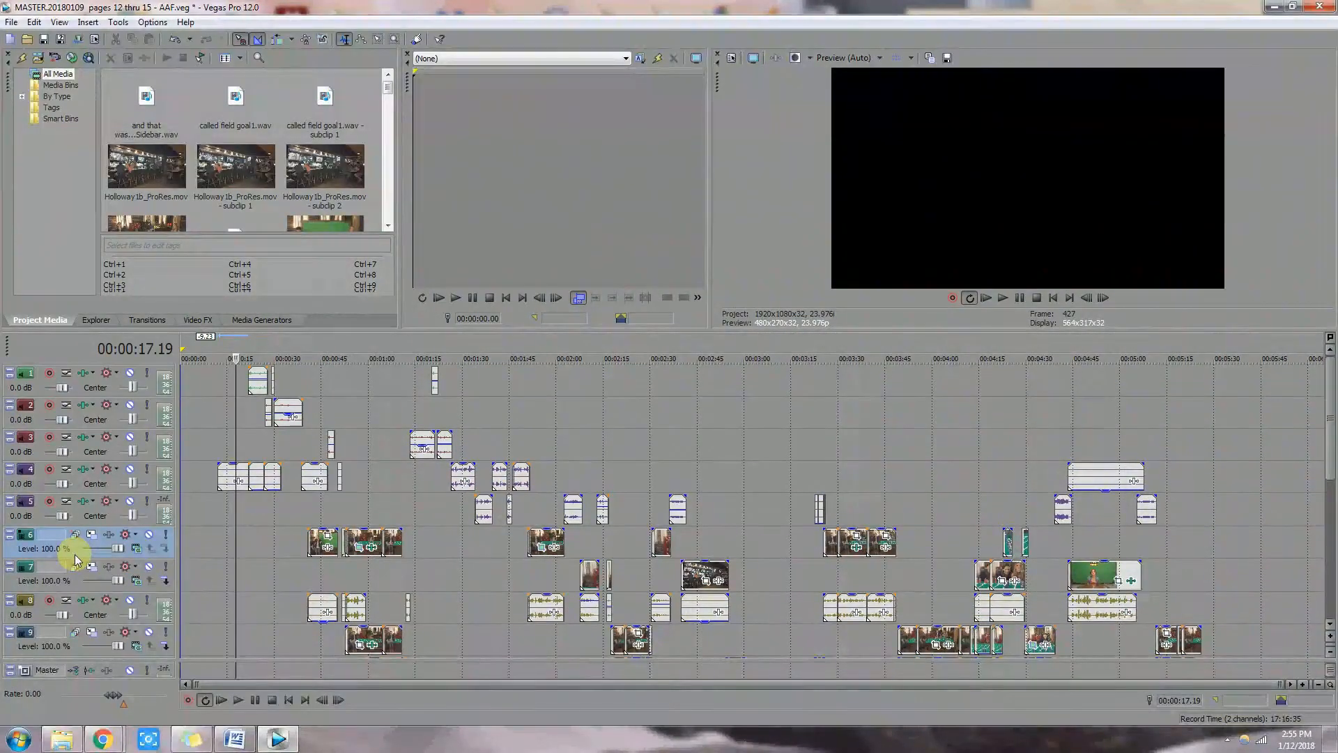
{"action": "right_click", "coordinate": [75, 557]}
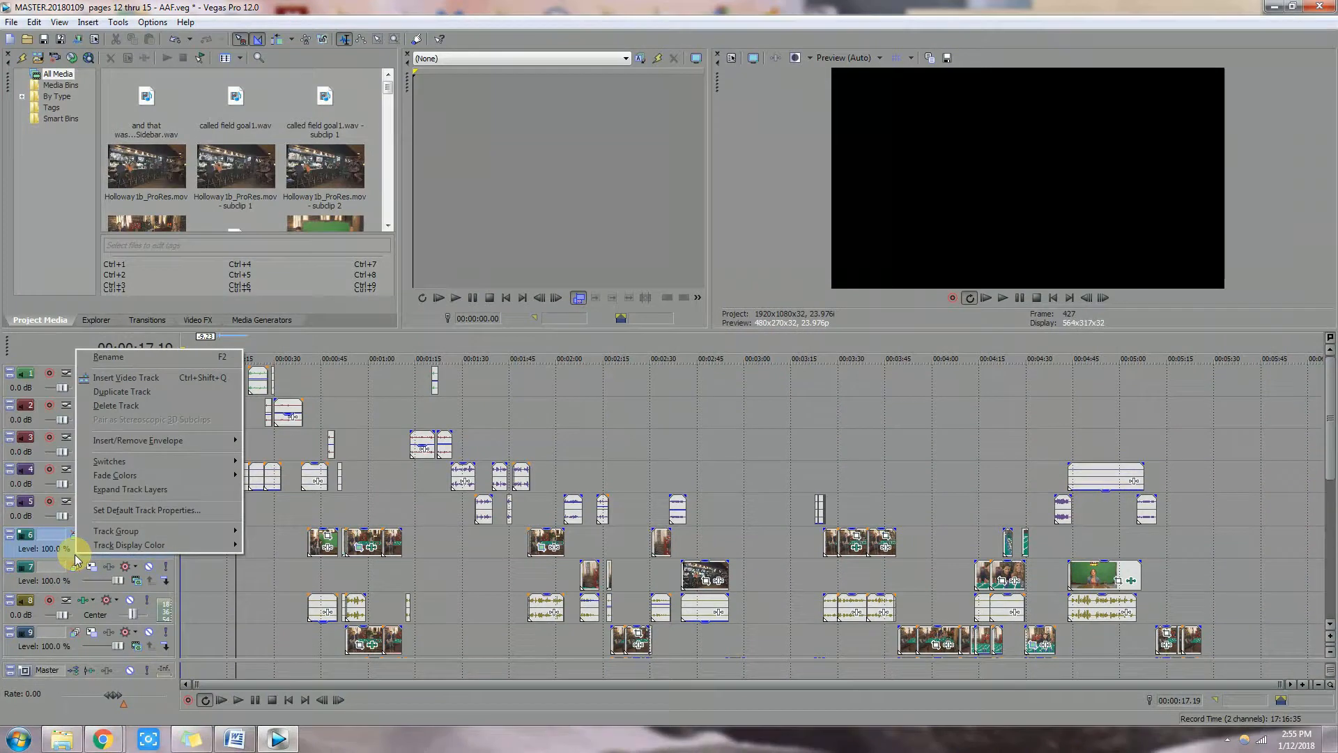
{"action": "left_click", "coordinate": [113, 408]}
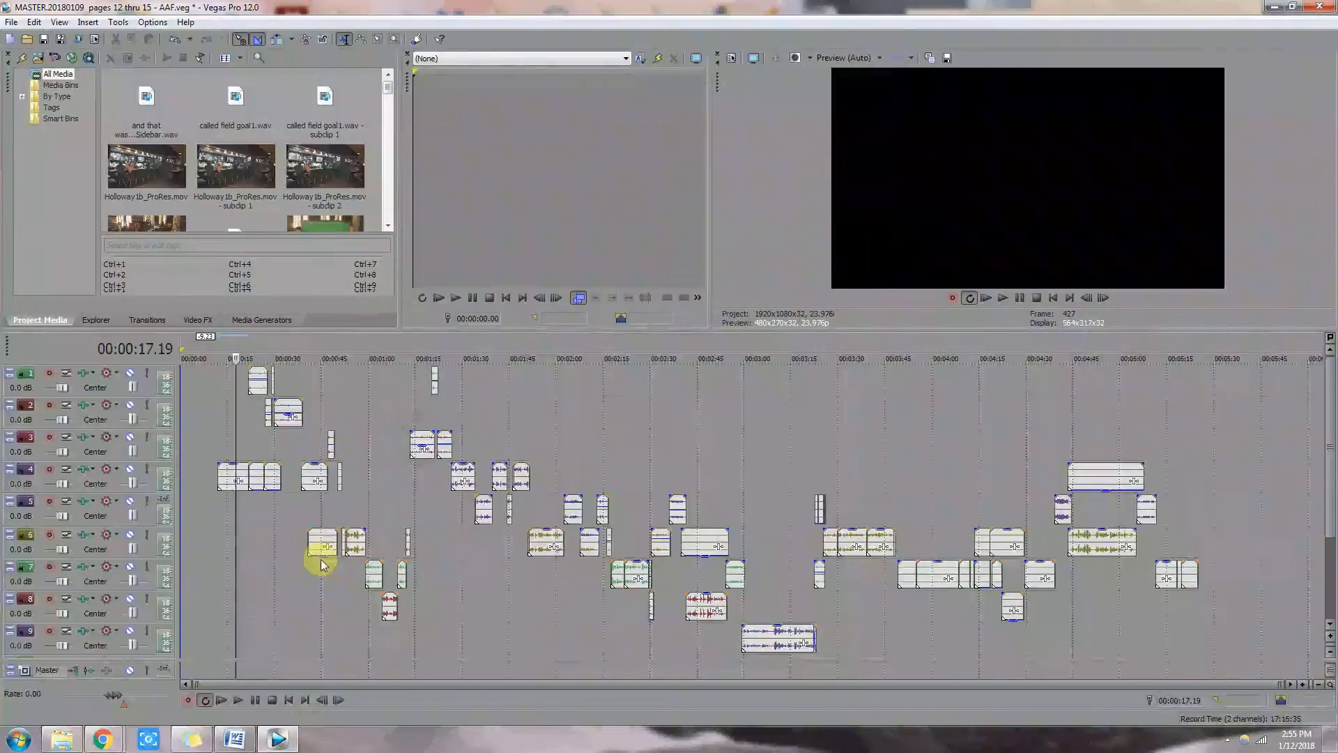
Step: Delete the two adjacent silent events on audio track 4 at about 00:00:23 and 00:00:28
{"action": "left_click", "coordinate": [227, 533]}
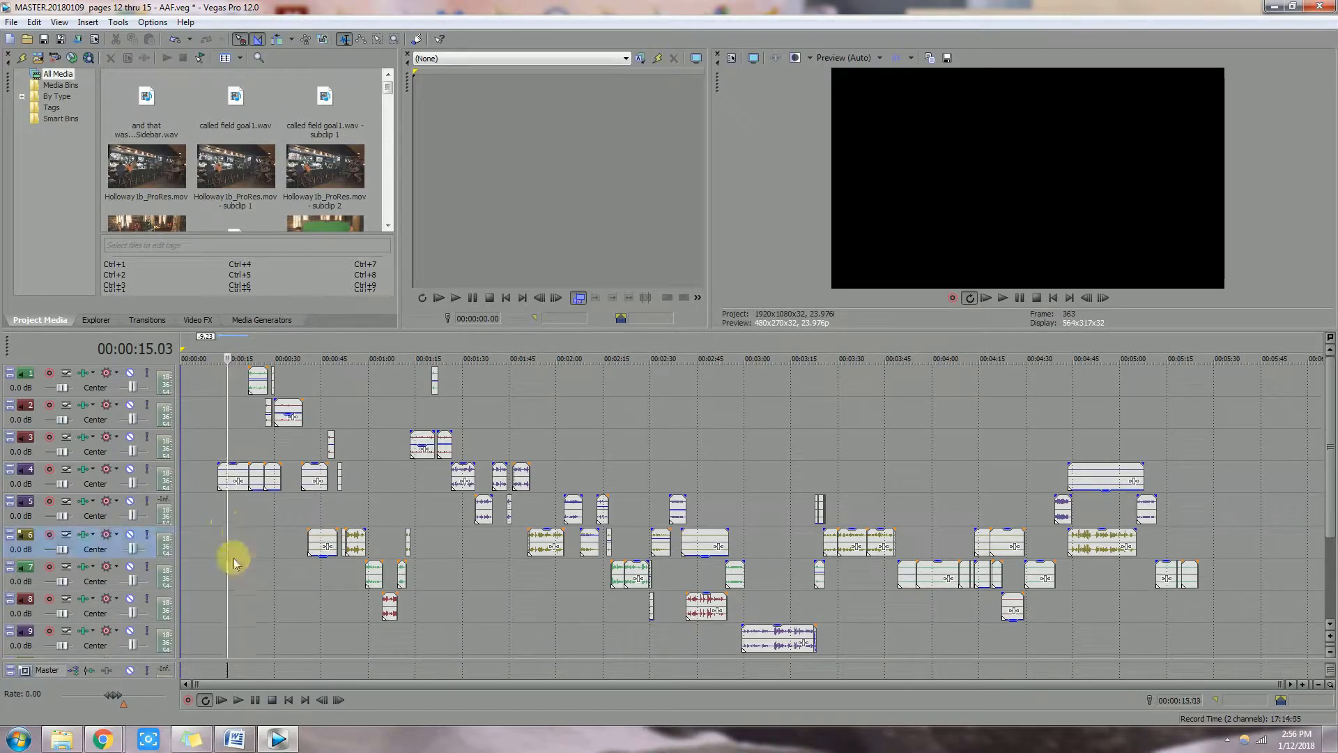
{"action": "left_click", "coordinate": [238, 532]}
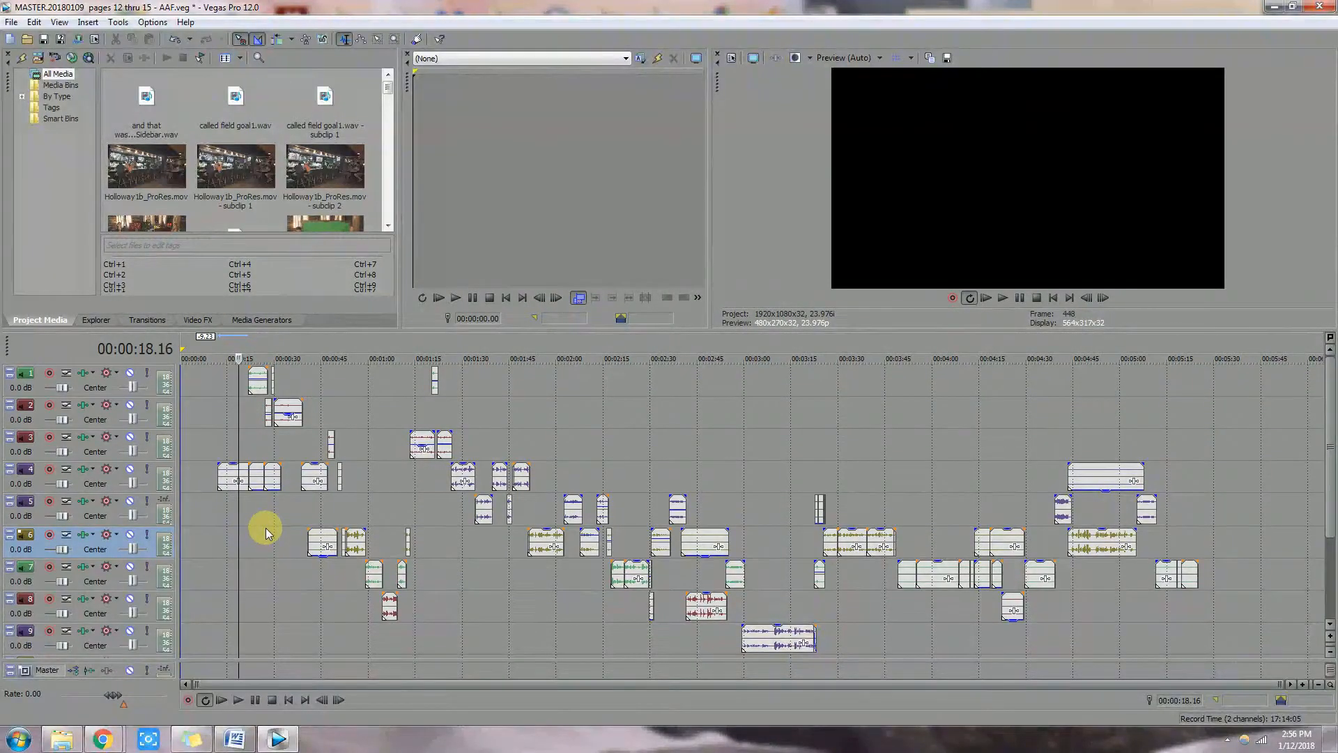
{"action": "scroll", "coordinate": [278, 541], "scroll_direction": "up", "scroll_amount": 3}
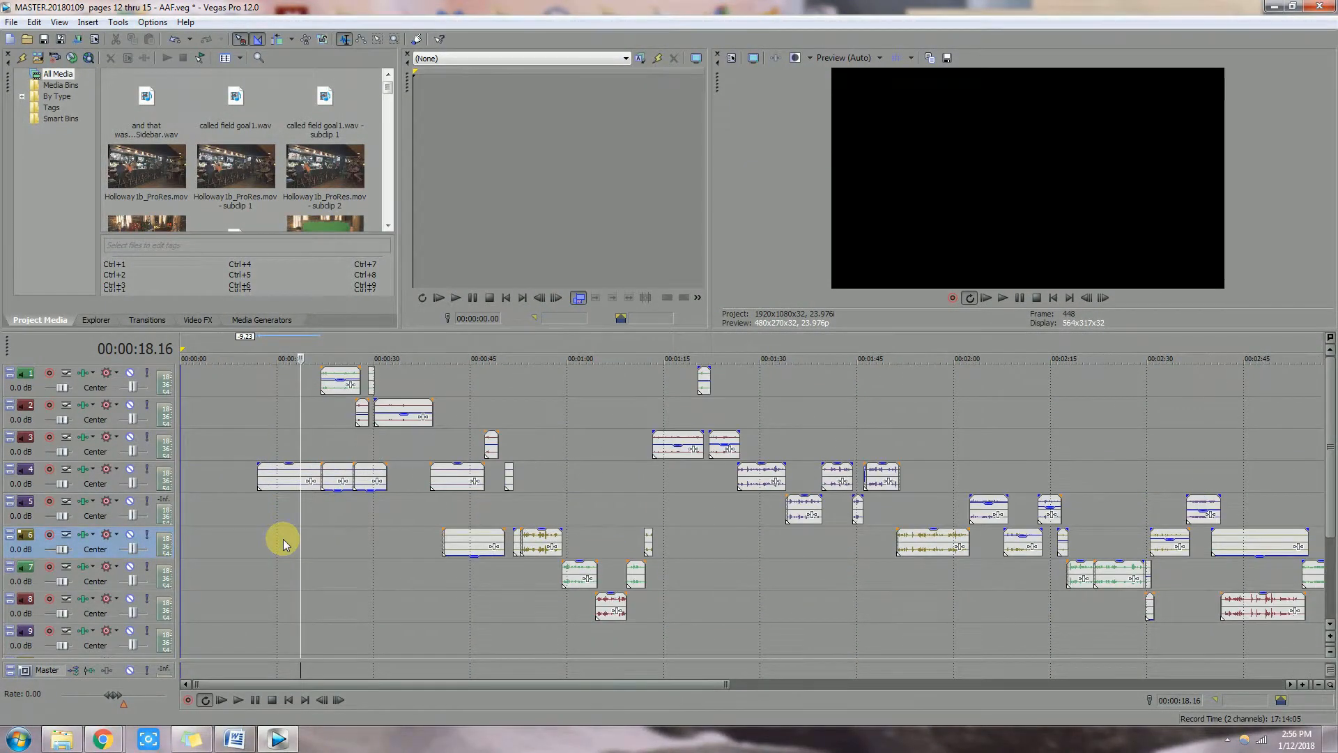
{"action": "scroll", "coordinate": [283, 542], "scroll_direction": "up", "scroll_amount": 3}
{"action": "left_click_drag", "start_coordinate": [312, 683], "coordinate": [331, 683]}
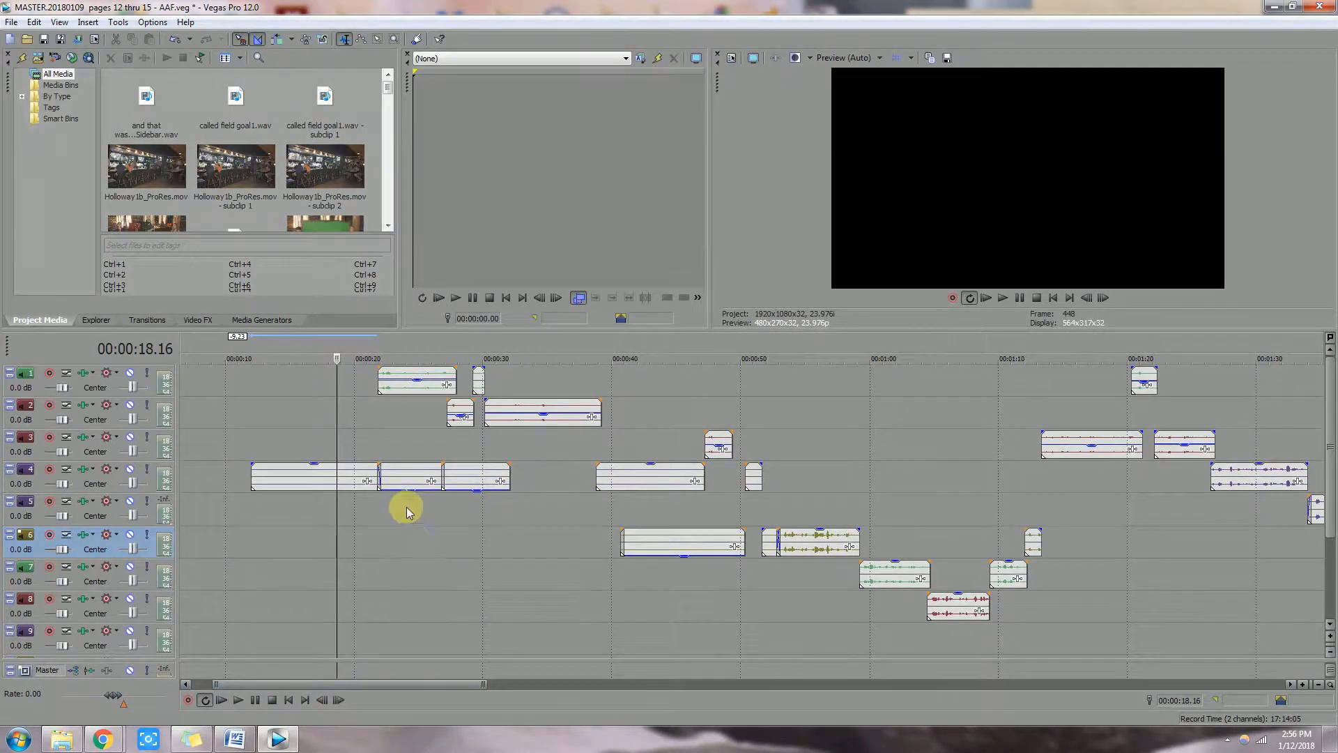
{"action": "left_click", "coordinate": [402, 475]}
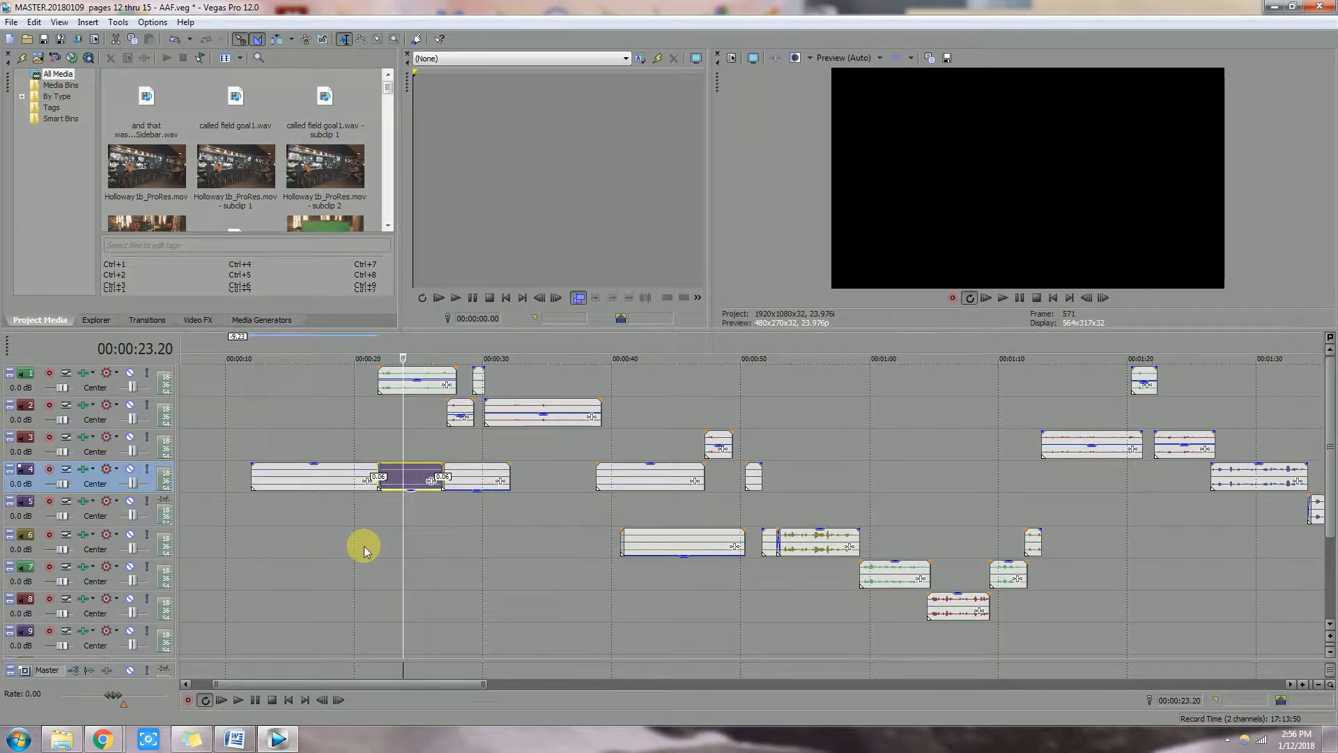
{"action": "key", "text": "Delete"}
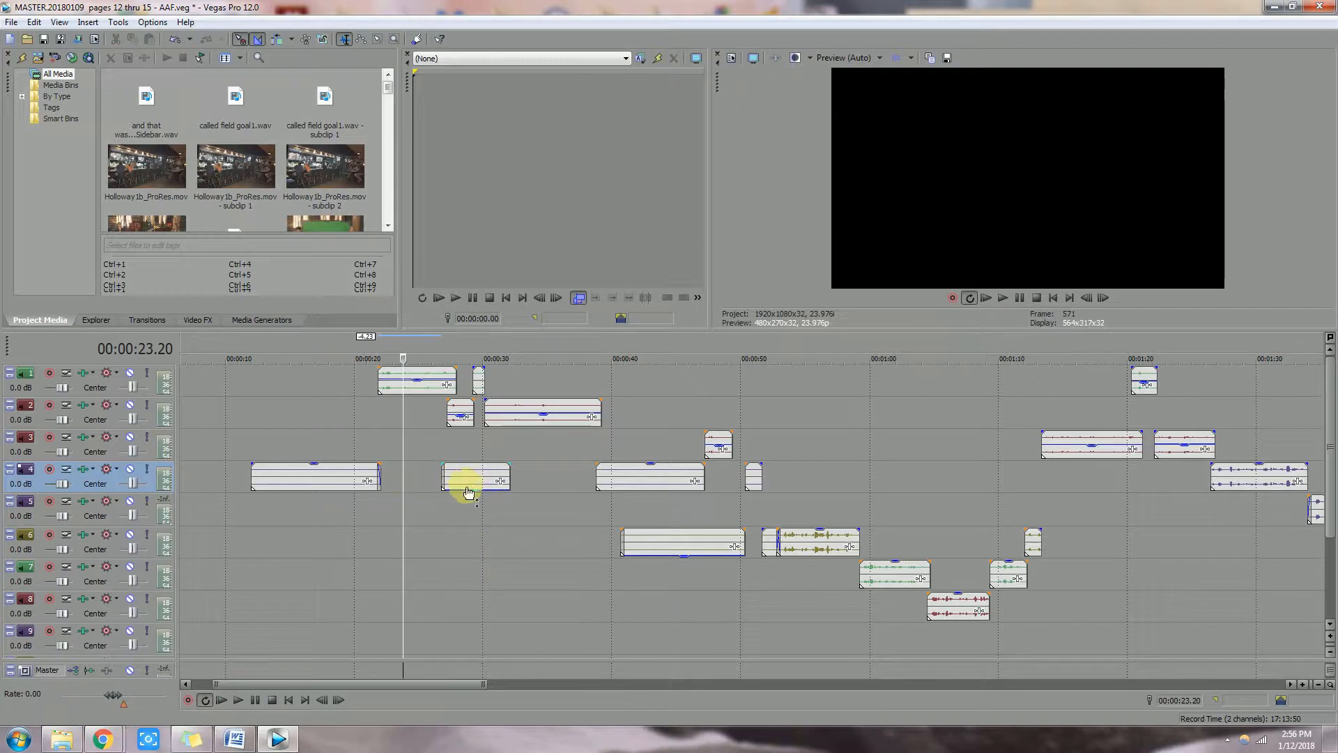
{"action": "left_click", "coordinate": [466, 479]}
{"action": "key", "text": "Delete"}
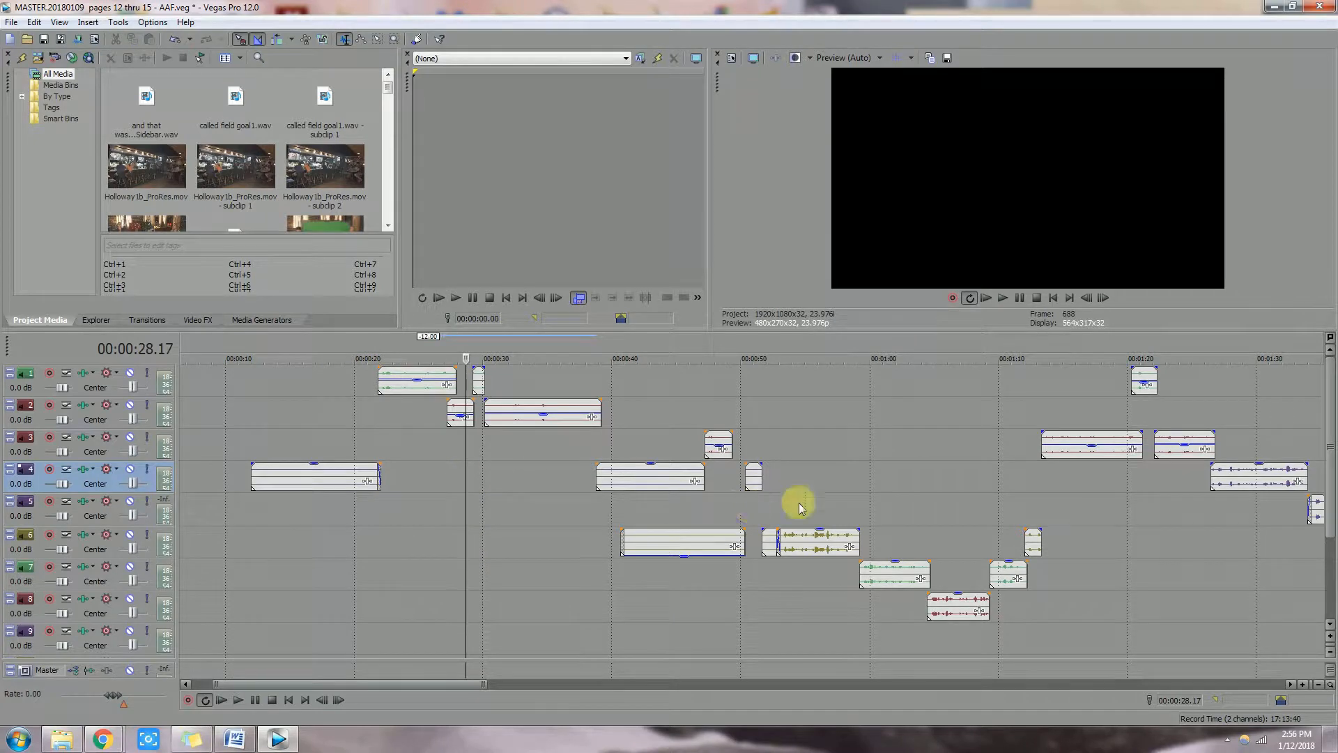
Step: Delete the long silent event on audio track 6 at about 00:00:45
{"action": "left_click", "coordinate": [750, 502]}
{"action": "scroll", "coordinate": [752, 501], "scroll_direction": "up", "scroll_amount": 4}
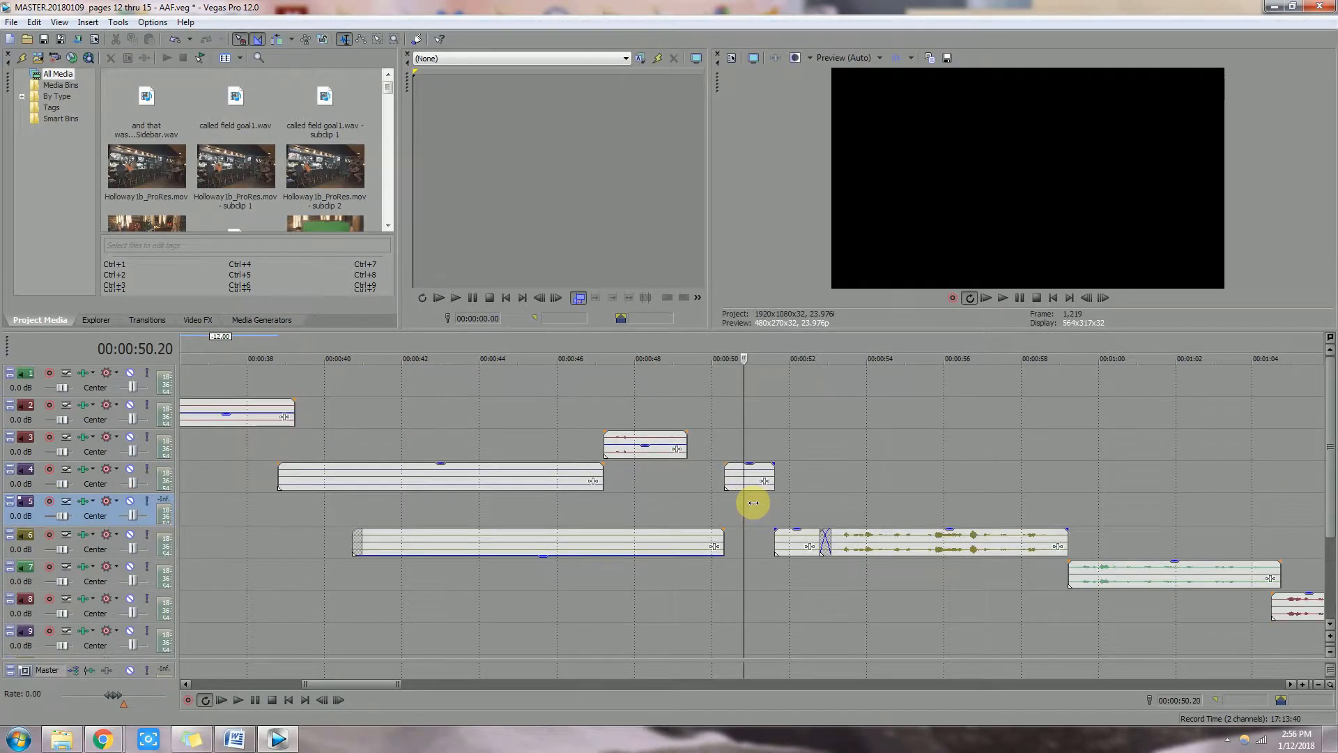
{"action": "left_click", "coordinate": [524, 537]}
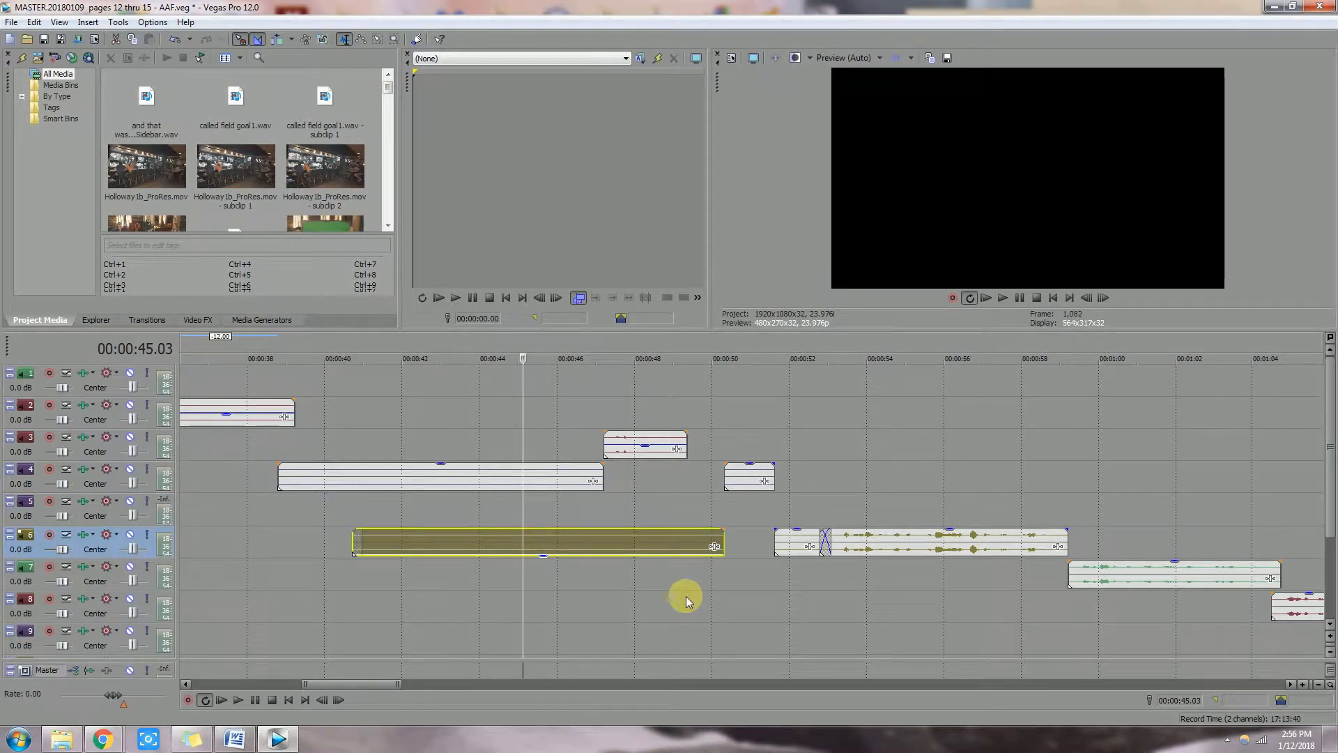
{"action": "key", "text": "Delete"}
Step: Check the following events for silent audio and delete the short silent event on track 8 at about 00:02:30
{"action": "scroll", "coordinate": [726, 622], "scroll_direction": "down", "scroll_amount": 5}
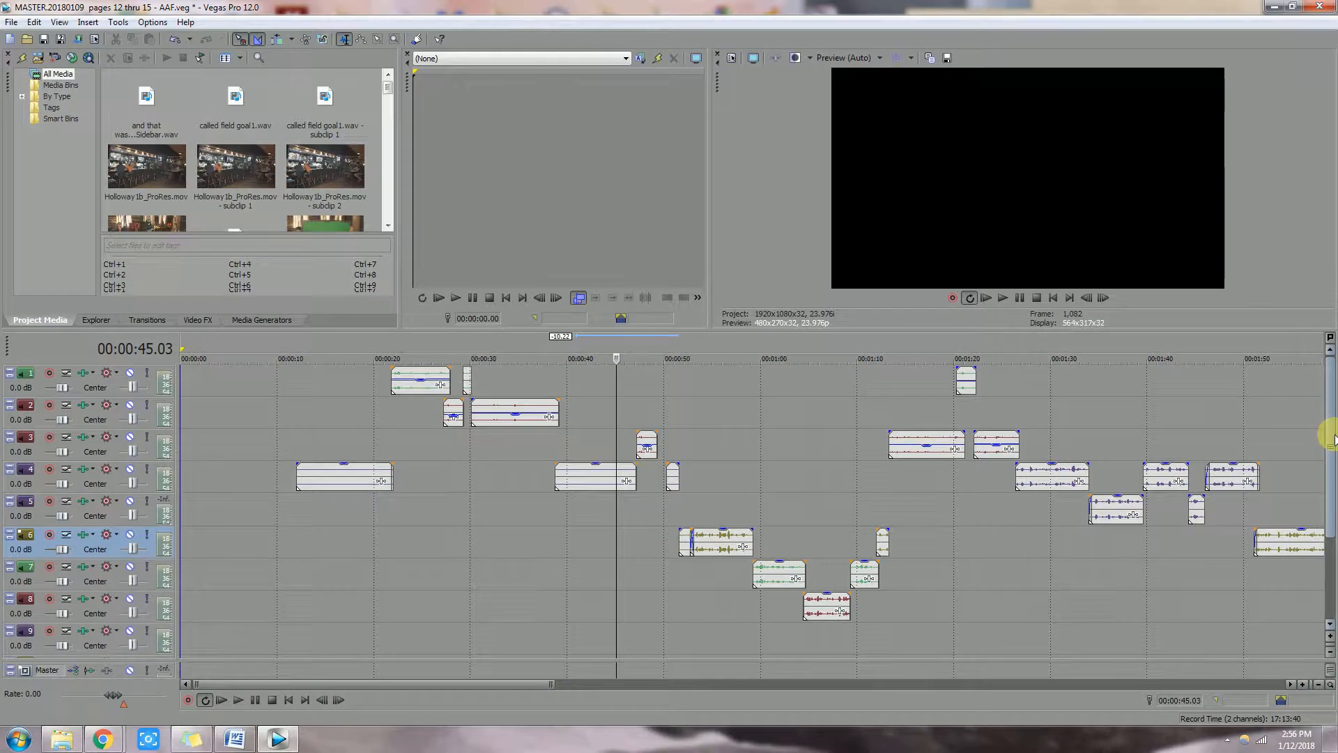
{"action": "mouse_move", "coordinate": [1332, 435]}
{"action": "left_mouse_down"}
{"action": "mouse_move", "coordinate": [1327, 533]}
{"action": "mouse_move", "coordinate": [1330, 456]}
{"action": "left_mouse_up"}
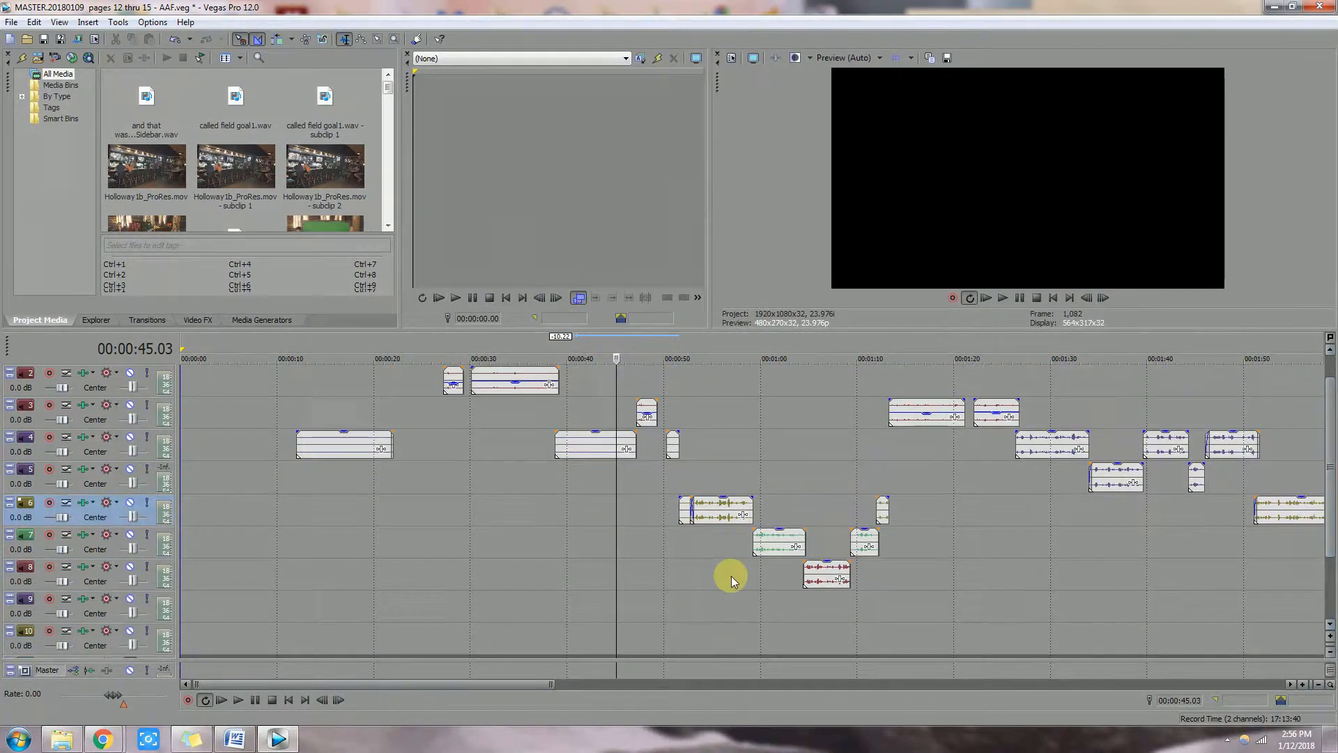
{"action": "left_click", "coordinate": [678, 555]}
{"action": "scroll", "coordinate": [675, 563], "scroll_direction": "up", "scroll_amount": 3}
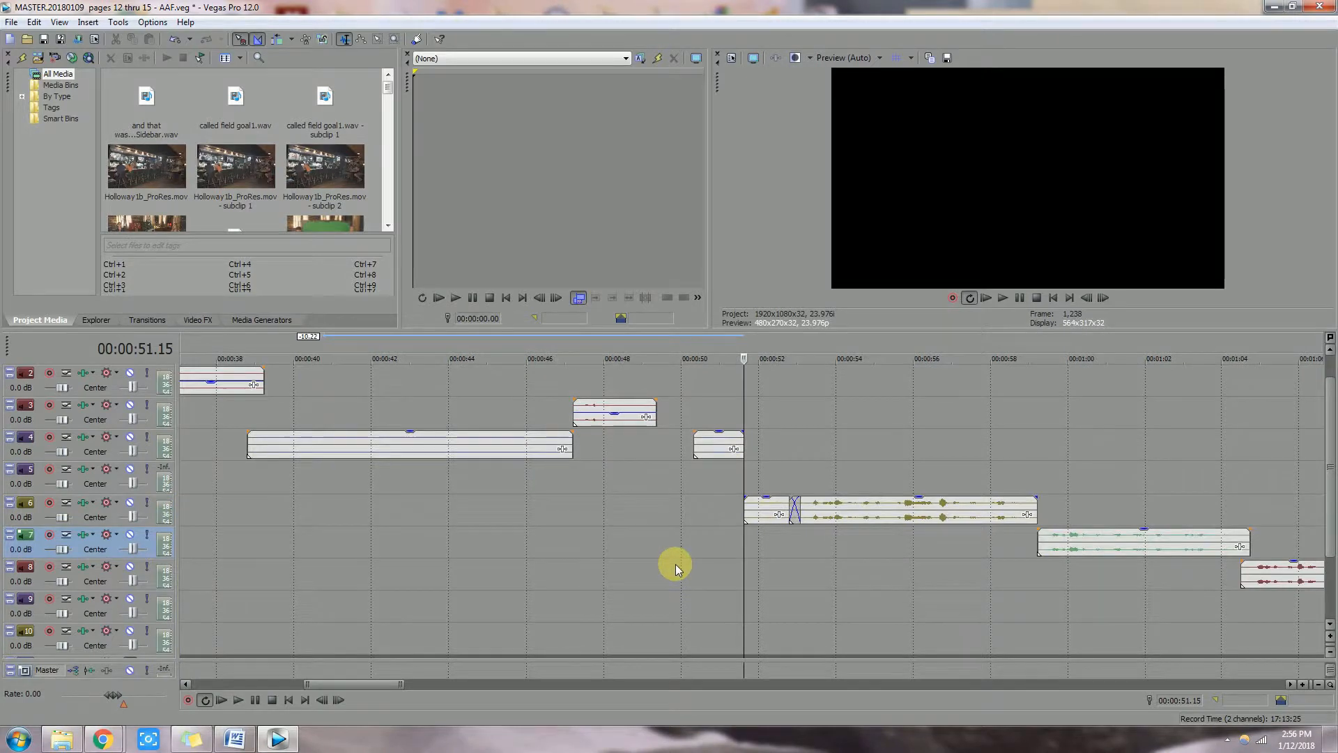
{"action": "scroll", "coordinate": [675, 563], "scroll_direction": "down", "scroll_amount": 2}
{"action": "scroll", "coordinate": [675, 563], "scroll_direction": "down", "scroll_amount": 2}
{"action": "left_click_drag", "start_coordinate": [499, 690], "coordinate": [600, 687]}
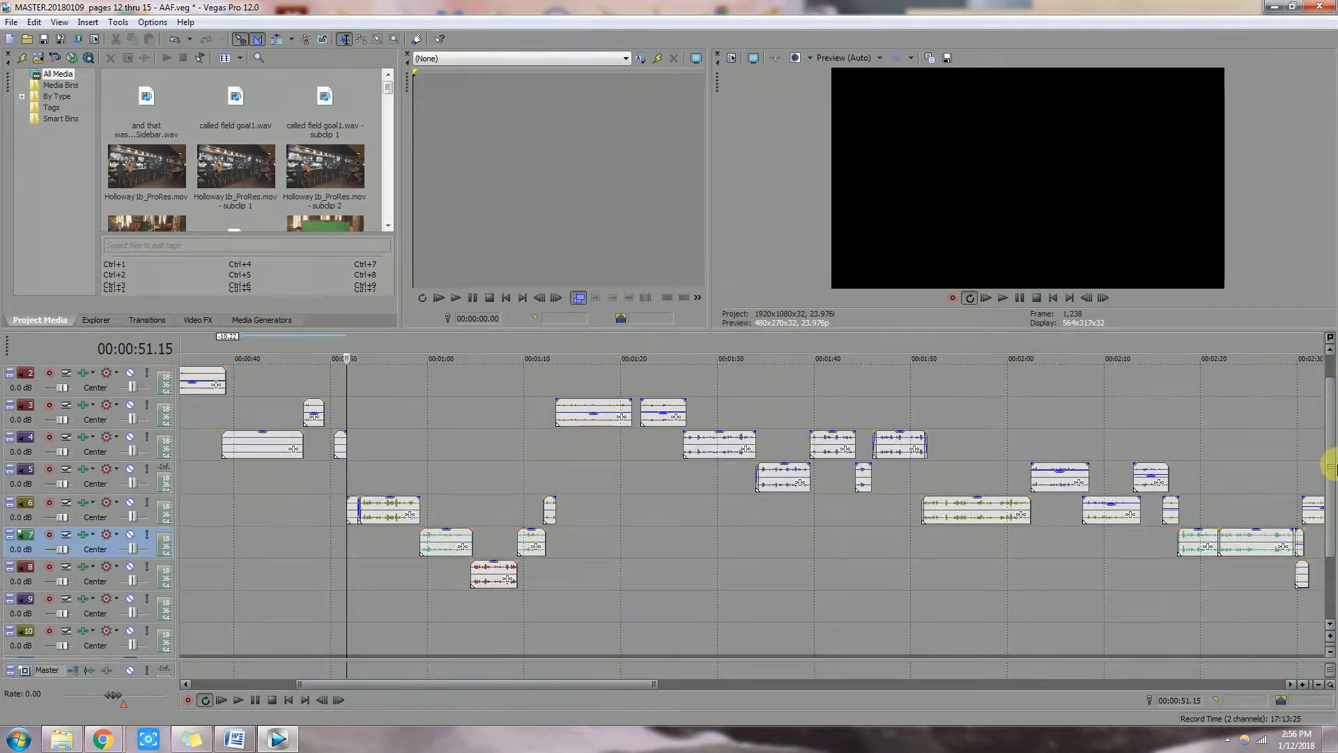
{"action": "scroll", "coordinate": [1329, 434], "scroll_direction": "up", "scroll_amount": 1}
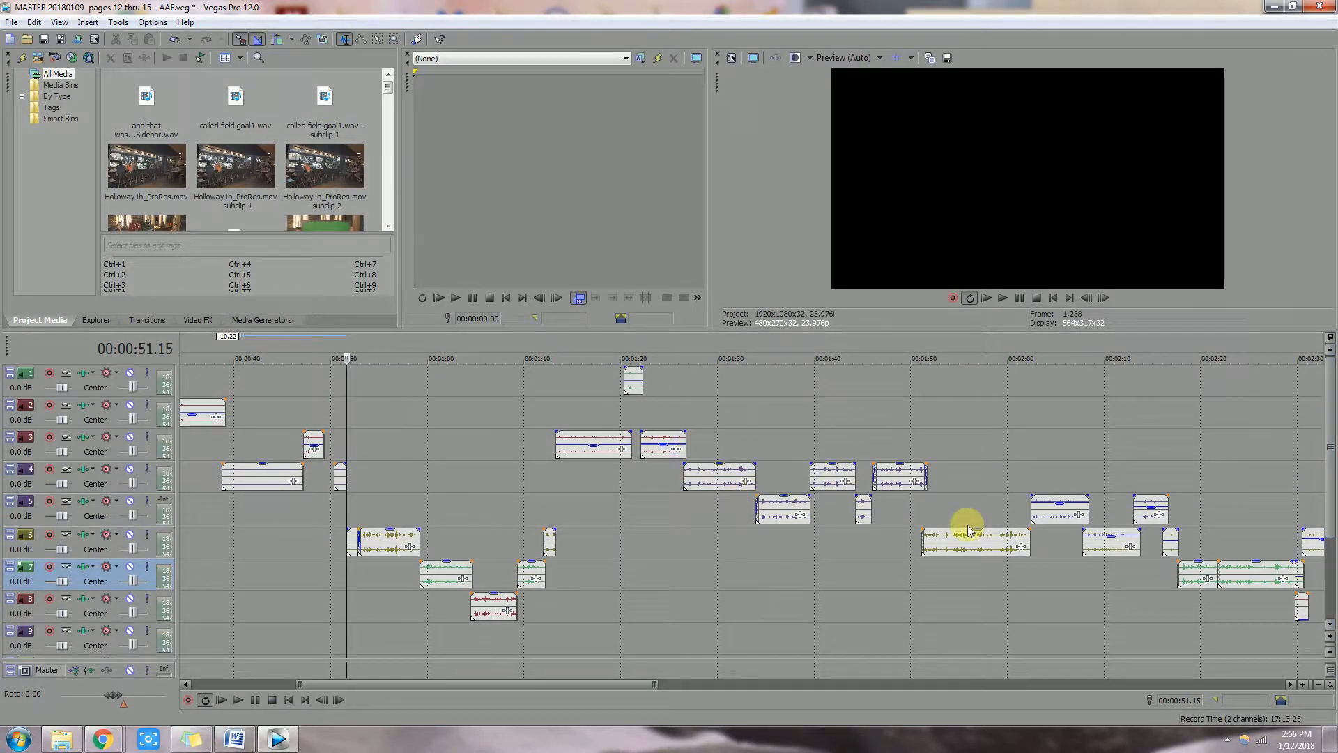
{"action": "left_click_drag", "start_coordinate": [627, 685], "coordinate": [755, 681]}
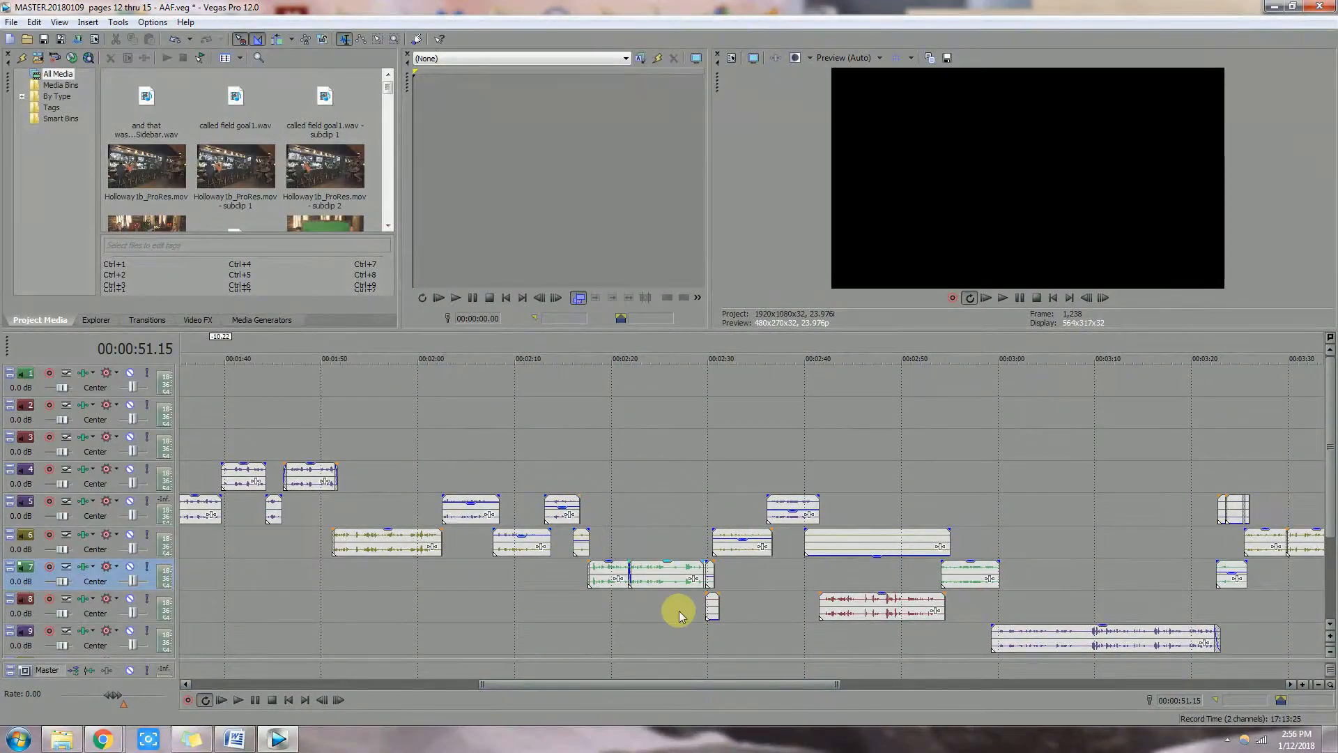
{"action": "left_click", "coordinate": [709, 631]}
{"action": "scroll", "coordinate": [716, 640], "scroll_direction": "up", "scroll_amount": 3}
{"action": "scroll", "coordinate": [716, 639], "scroll_direction": "up", "scroll_amount": 2}
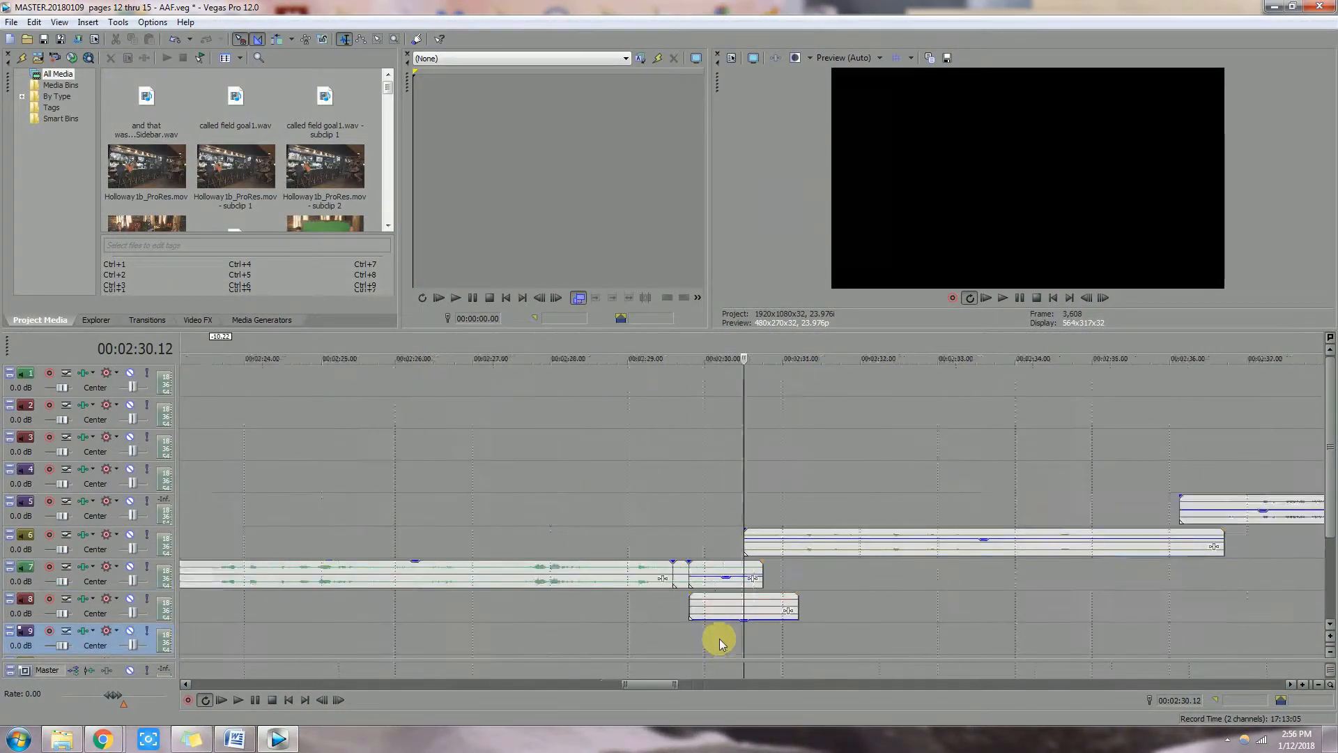
{"action": "left_click", "coordinate": [722, 610]}
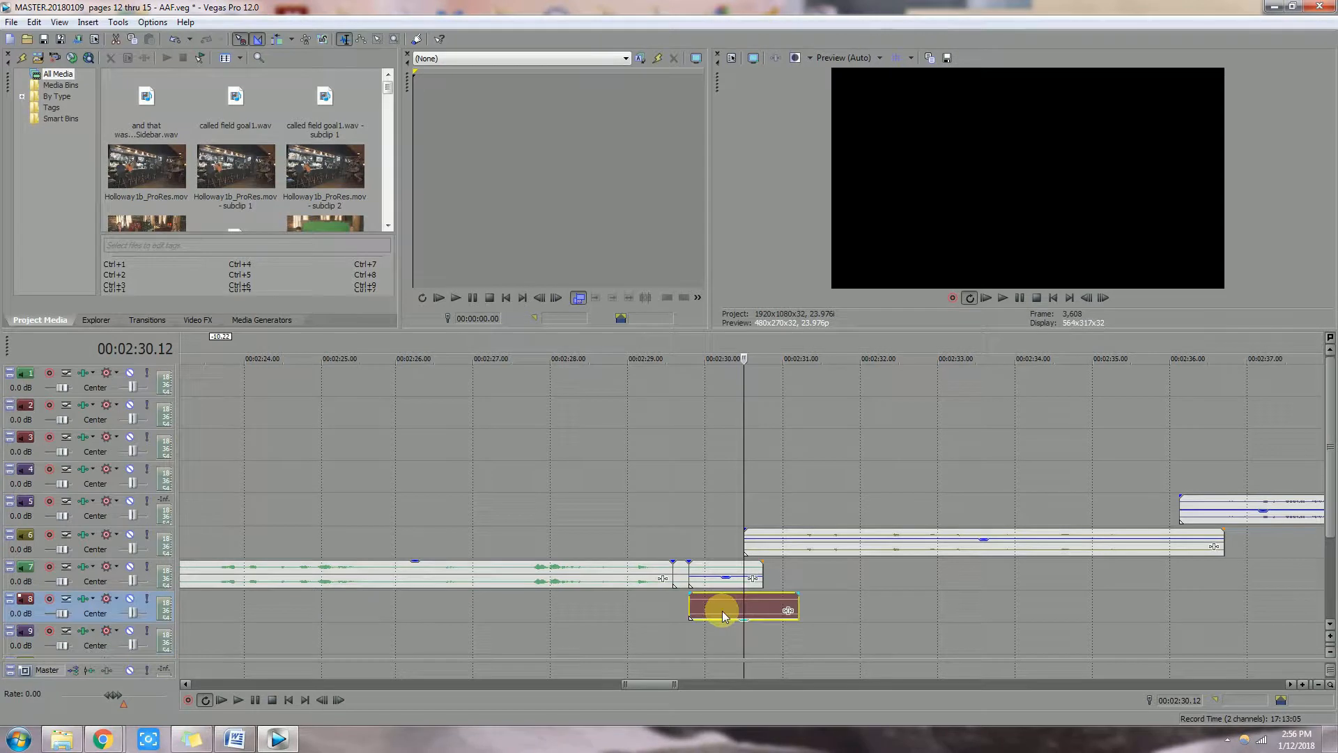
{"action": "key", "text": "Delete"}
Step: Delete the long silent event on audio track 6 at about 00:02:46
{"action": "left_click", "coordinate": [681, 609]}
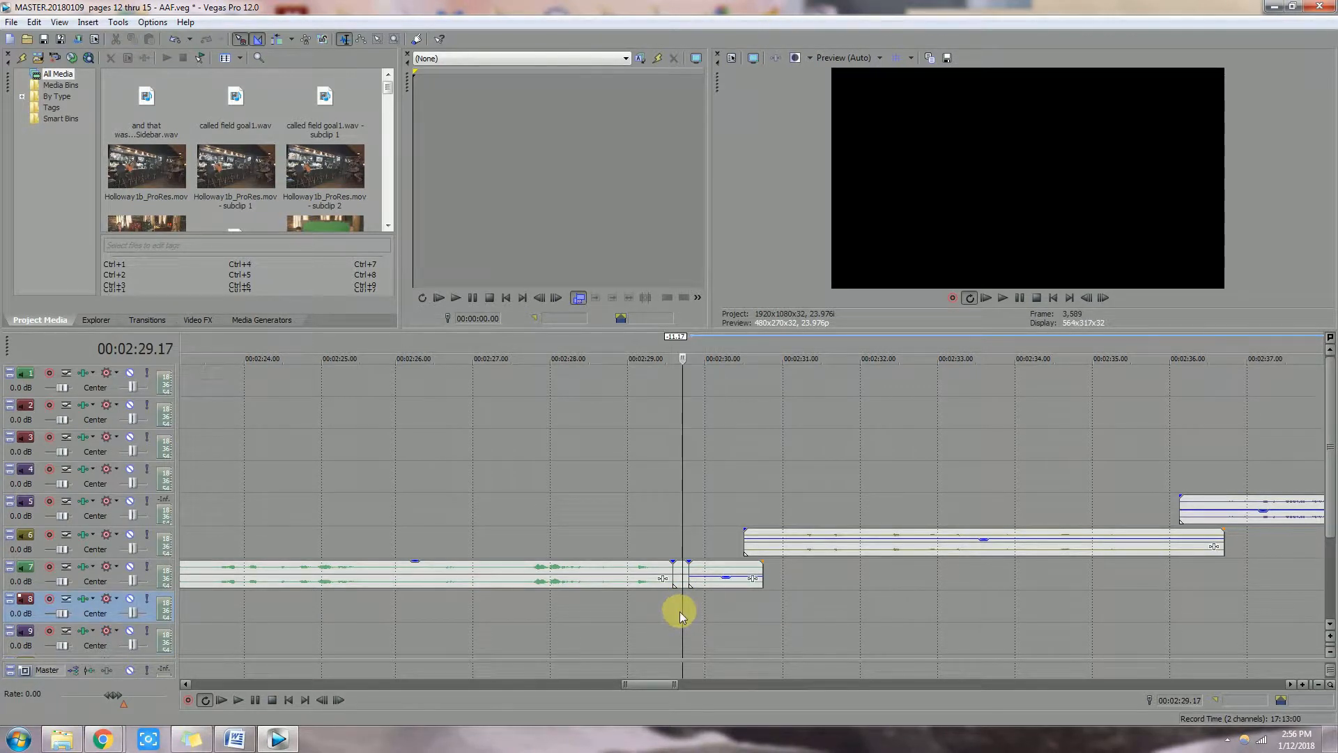
{"action": "scroll", "coordinate": [680, 612], "scroll_direction": "up", "scroll_amount": 3}
{"action": "scroll", "coordinate": [679, 613], "scroll_direction": "down", "scroll_amount": 6}
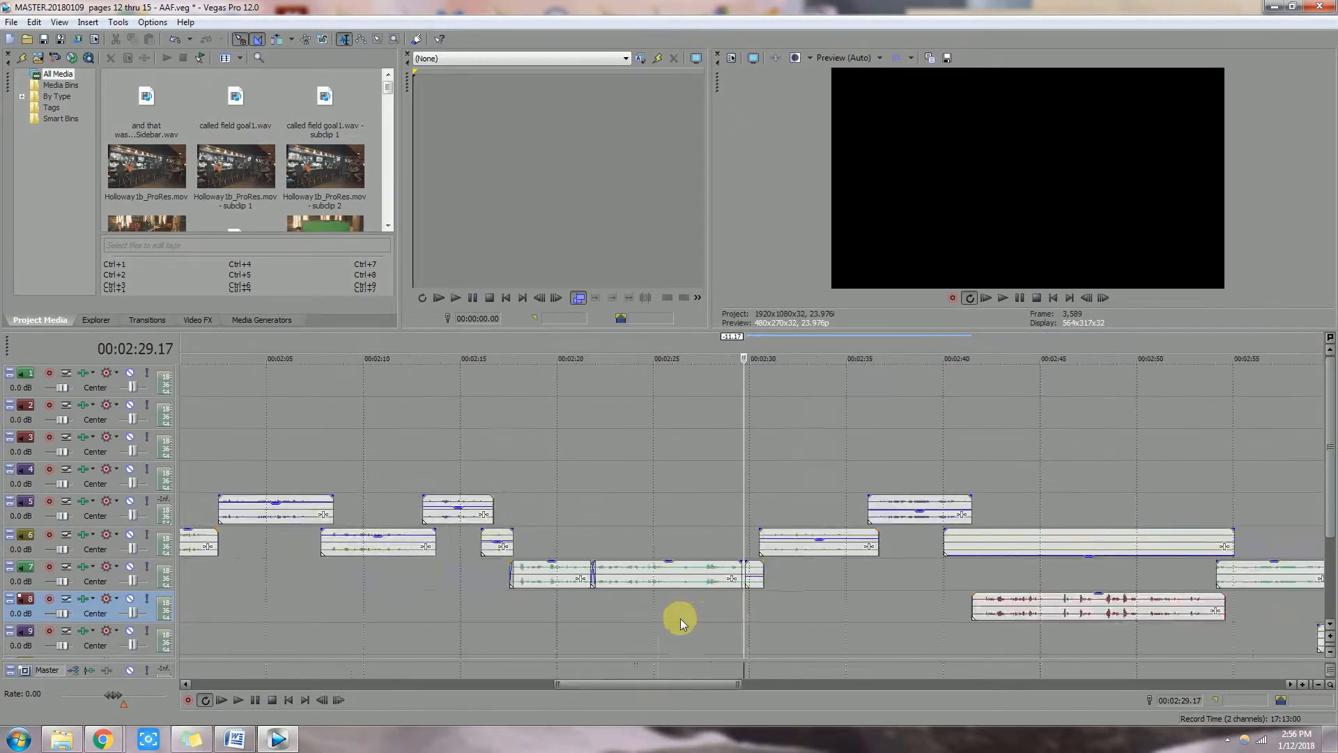
{"action": "left_click_drag", "start_coordinate": [654, 683], "coordinate": [738, 685]}
{"action": "left_click", "coordinate": [518, 536]}
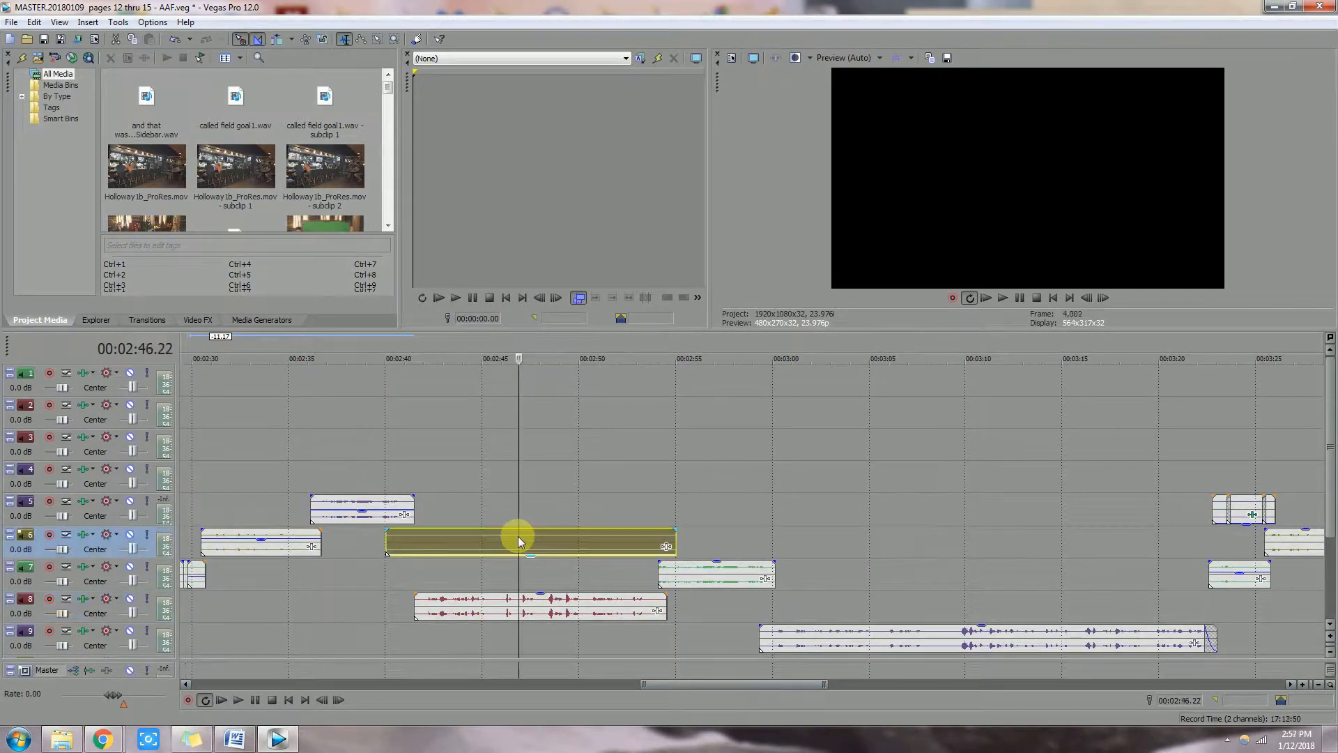
{"action": "key", "text": "Delete"}
Step: Check the lowest audio tracks for content and delete the empty, muted track 11
{"action": "scroll", "coordinate": [792, 580], "scroll_direction": "down", "scroll_amount": 5}
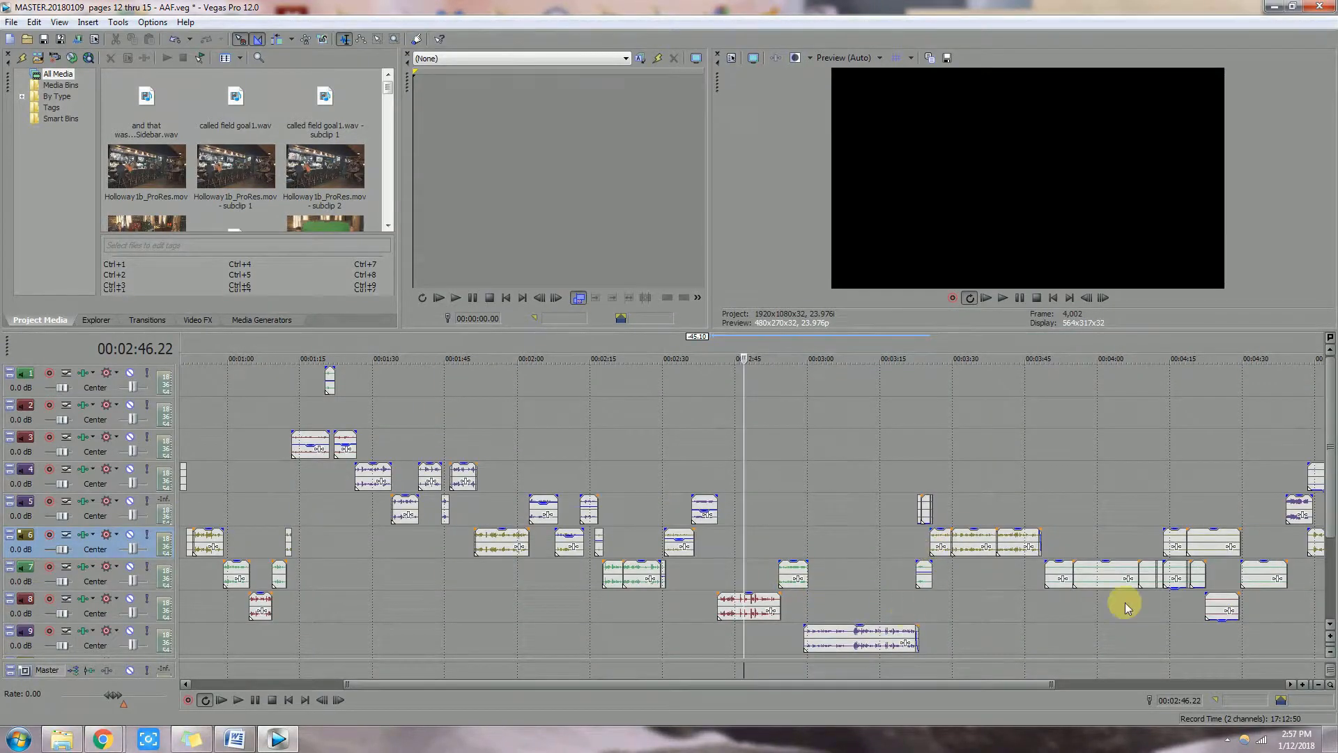
{"action": "scroll", "coordinate": [1331, 476], "scroll_direction": "down", "scroll_amount": 3}
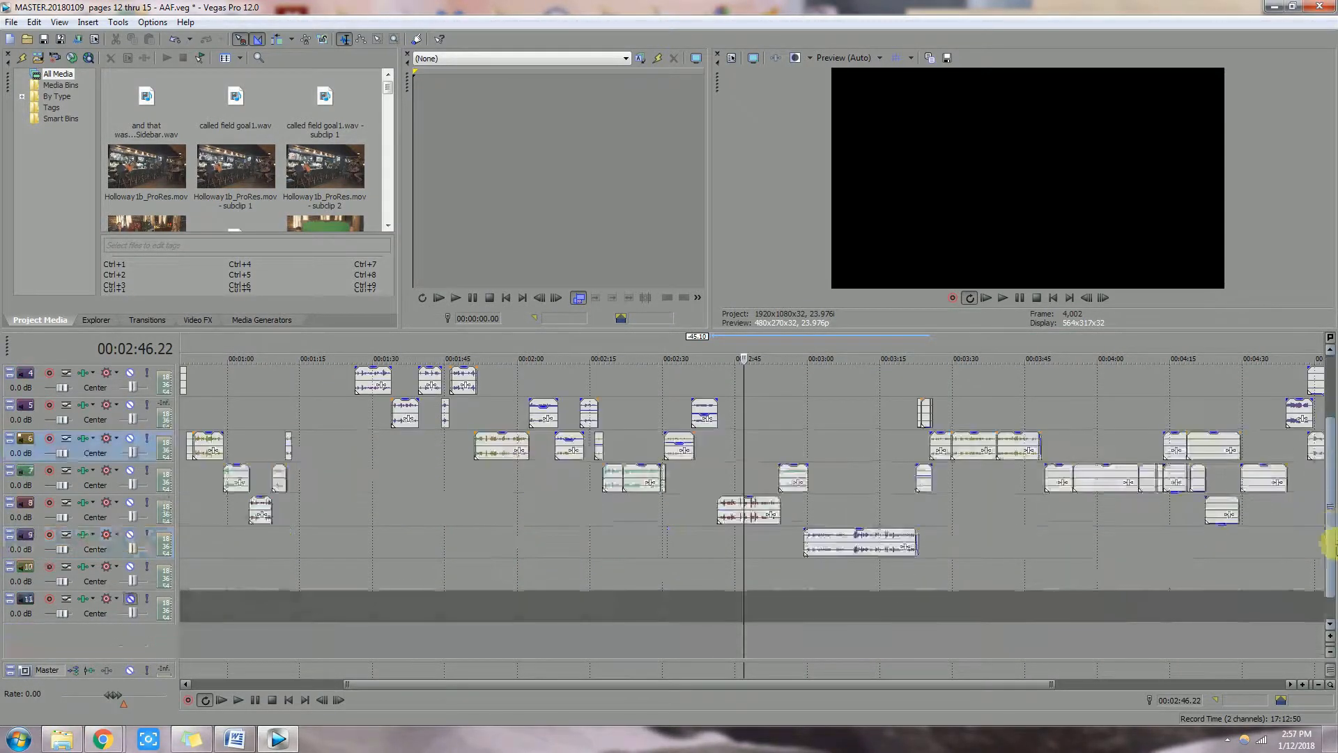
{"action": "mouse_move", "coordinate": [1335, 589]}
{"action": "left_mouse_down"}
{"action": "mouse_move", "coordinate": [1329, 370]}
{"action": "mouse_move", "coordinate": [1330, 611]}
{"action": "left_mouse_up"}
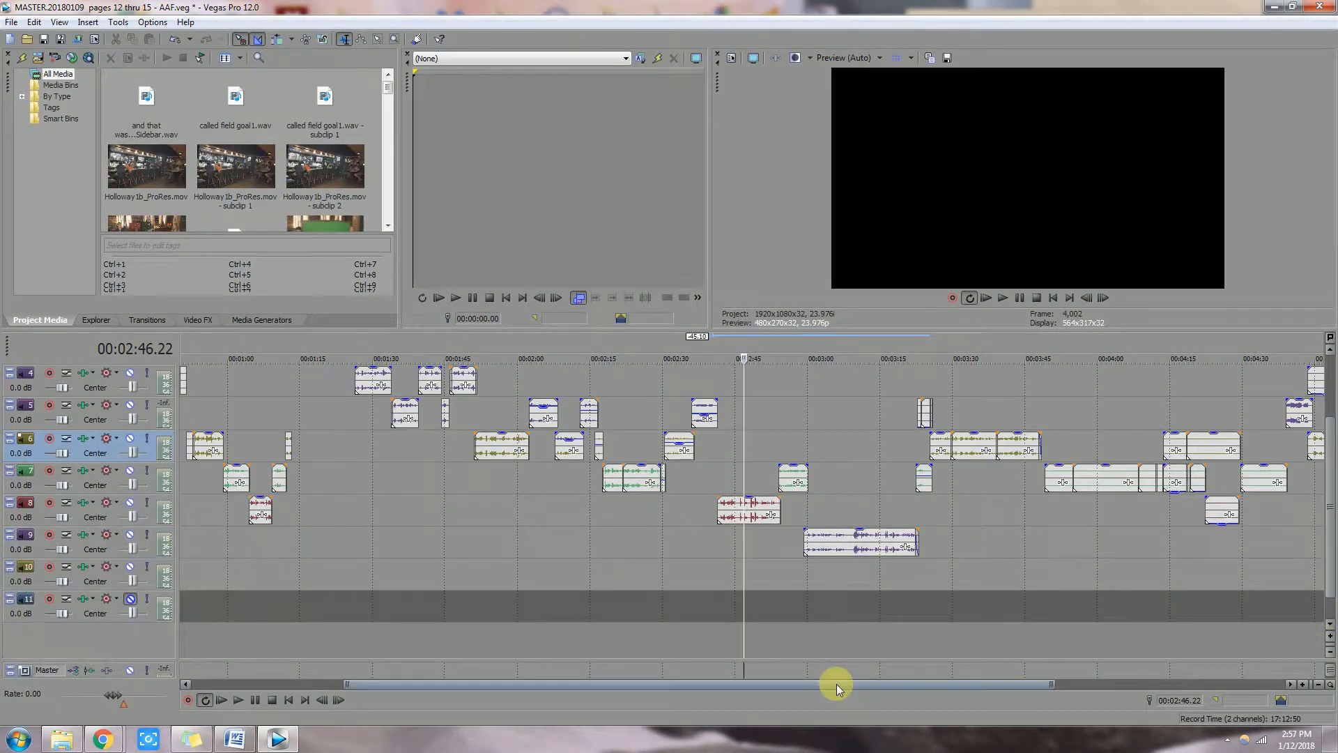
{"action": "left_click_drag", "start_coordinate": [376, 687], "coordinate": [206, 683]}
{"action": "left_click_drag", "start_coordinate": [290, 683], "coordinate": [149, 678]}
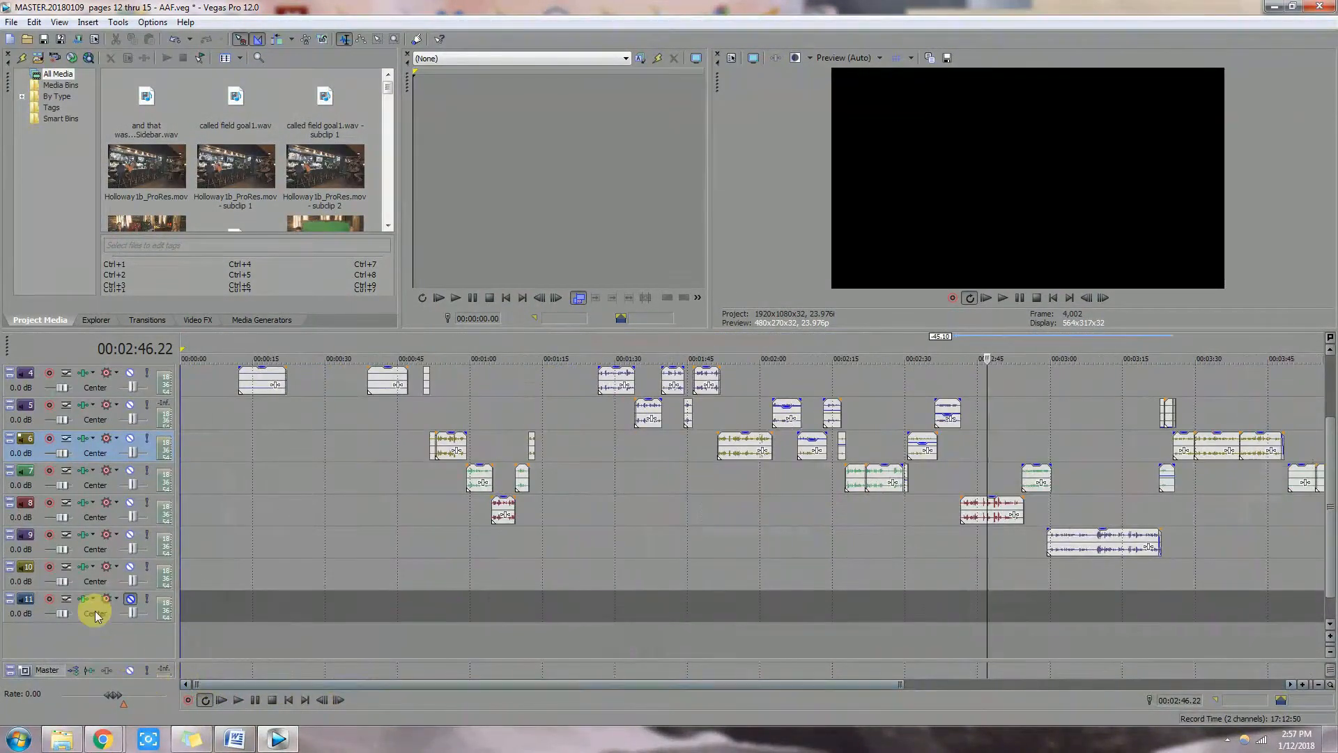
{"action": "right_click", "coordinate": [115, 614]}
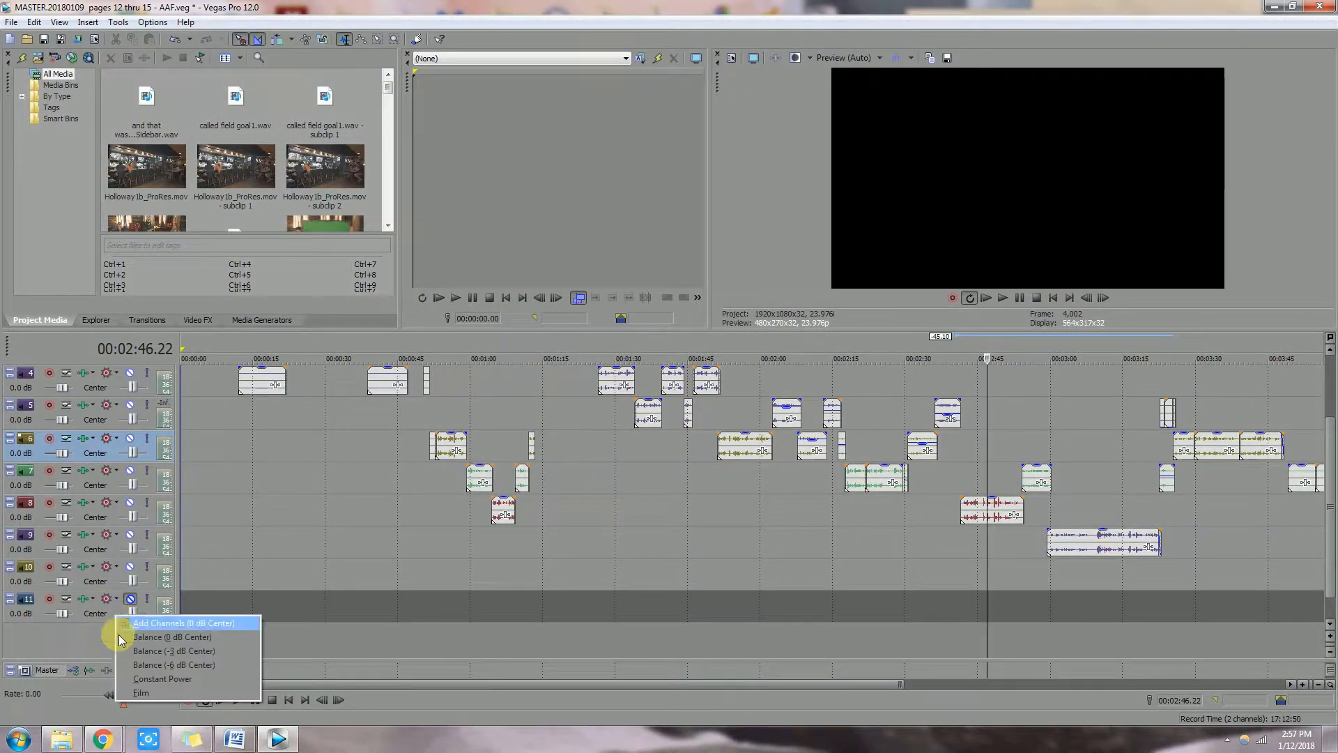
{"action": "left_click", "coordinate": [113, 612]}
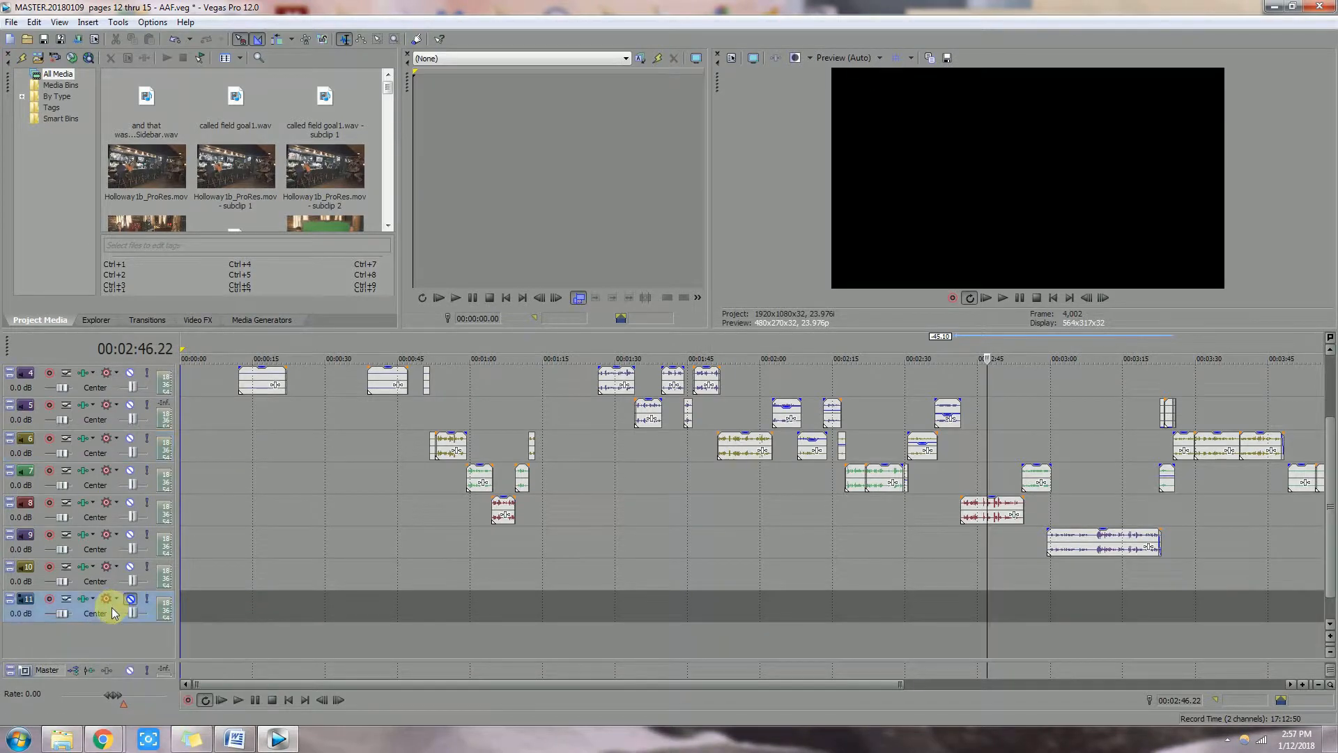
{"action": "right_click", "coordinate": [115, 618]}
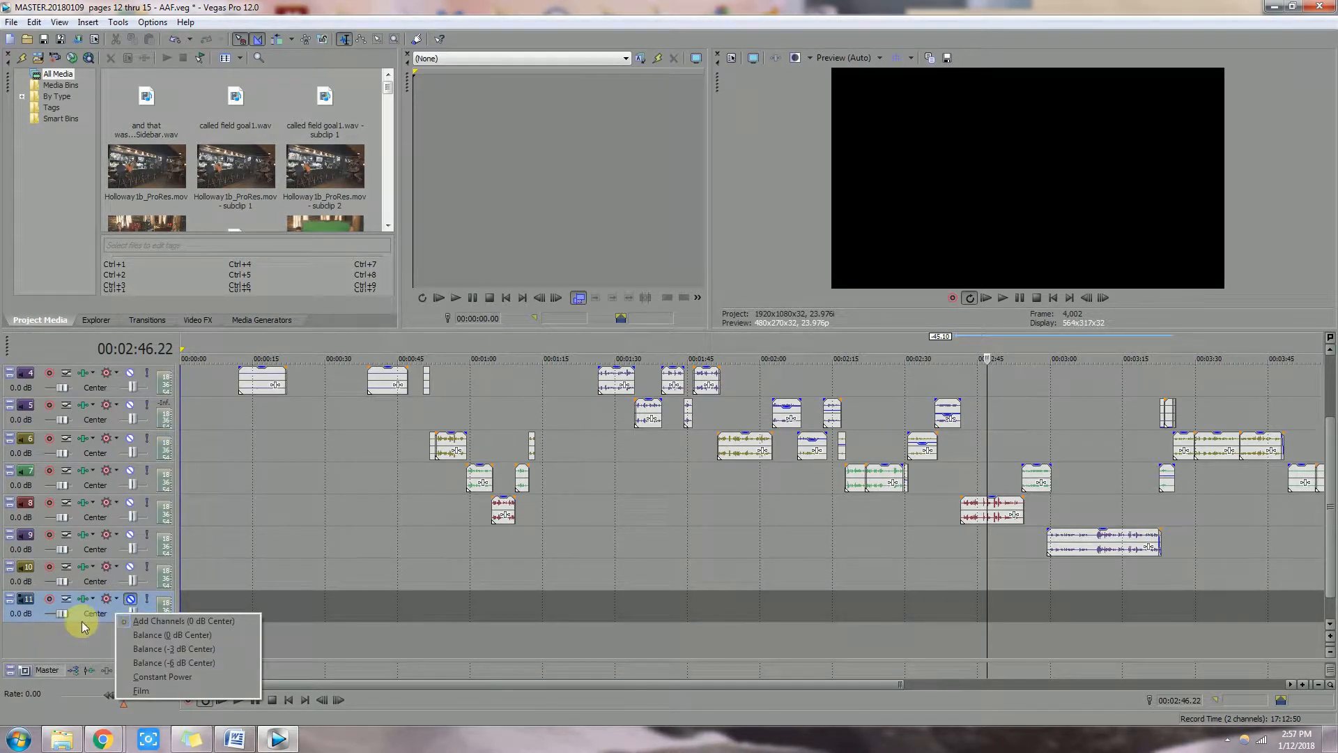
{"action": "left_click", "coordinate": [80, 616]}
{"action": "right_click", "coordinate": [78, 615]}
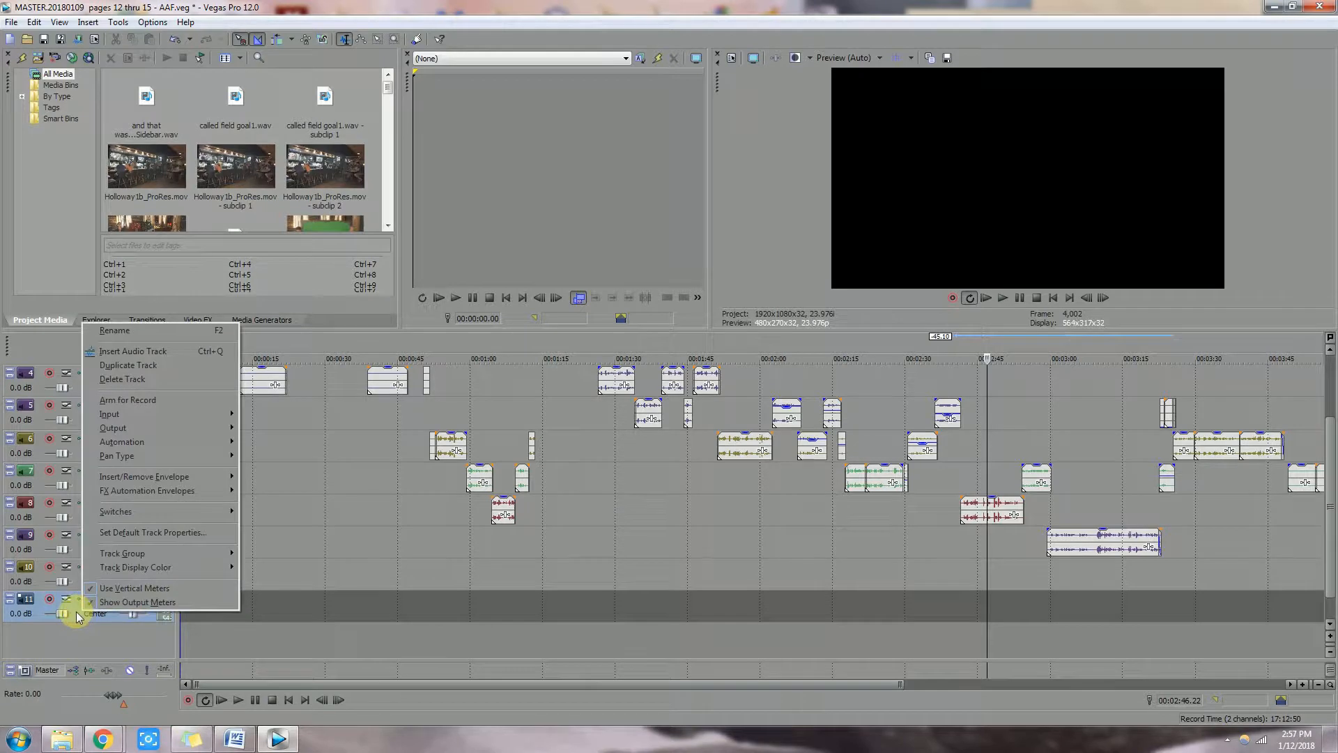
{"action": "left_click", "coordinate": [122, 378]}
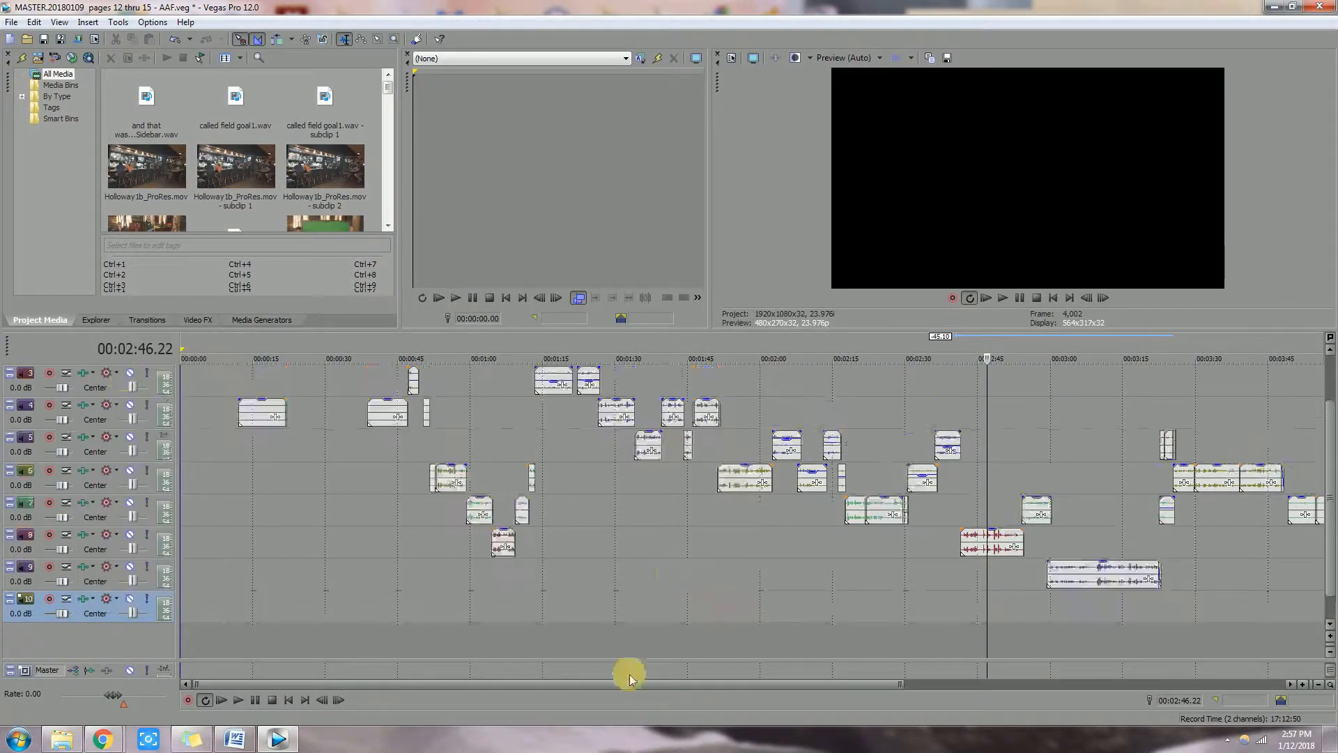
Step: Delete the three overlapping silent events on audio track 5 between about 00:03:22 and 00:03:26
{"action": "left_click_drag", "start_coordinate": [835, 686], "coordinate": [1044, 671]}
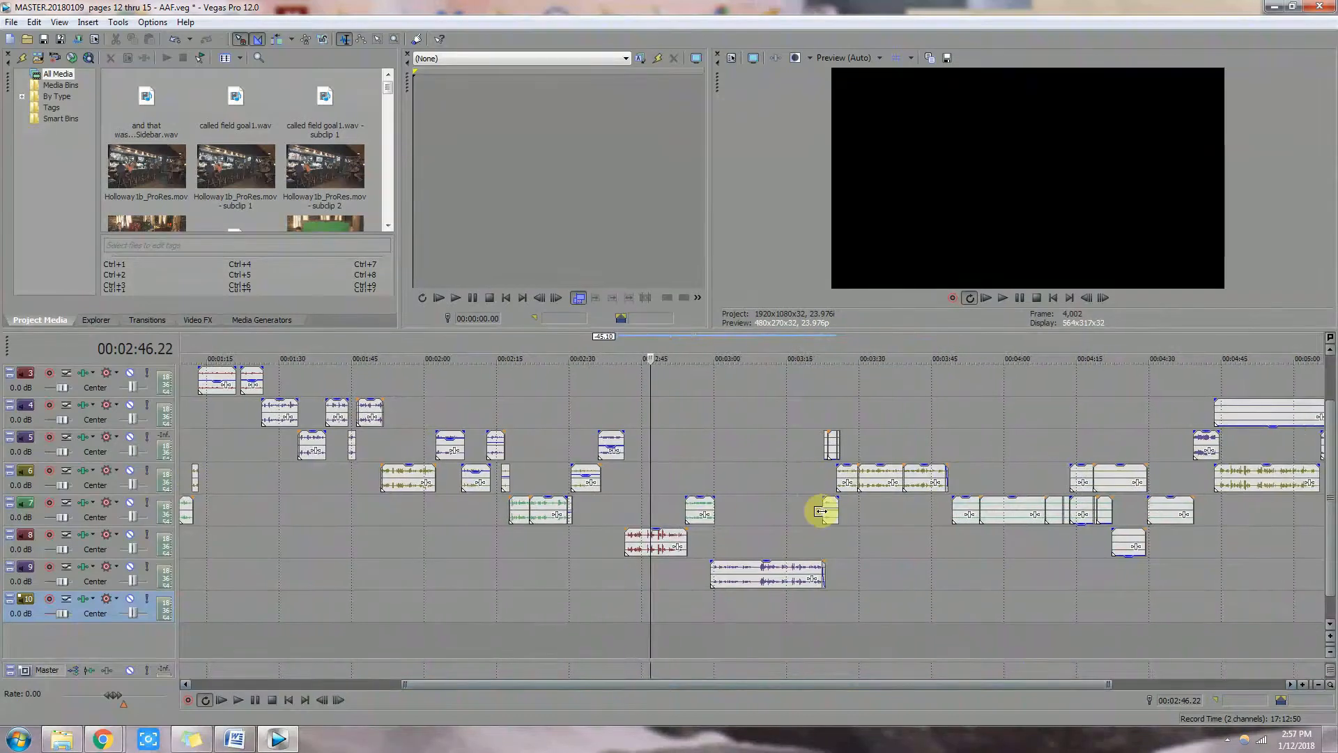
{"action": "left_click", "coordinate": [751, 502]}
{"action": "left_click", "coordinate": [835, 470]}
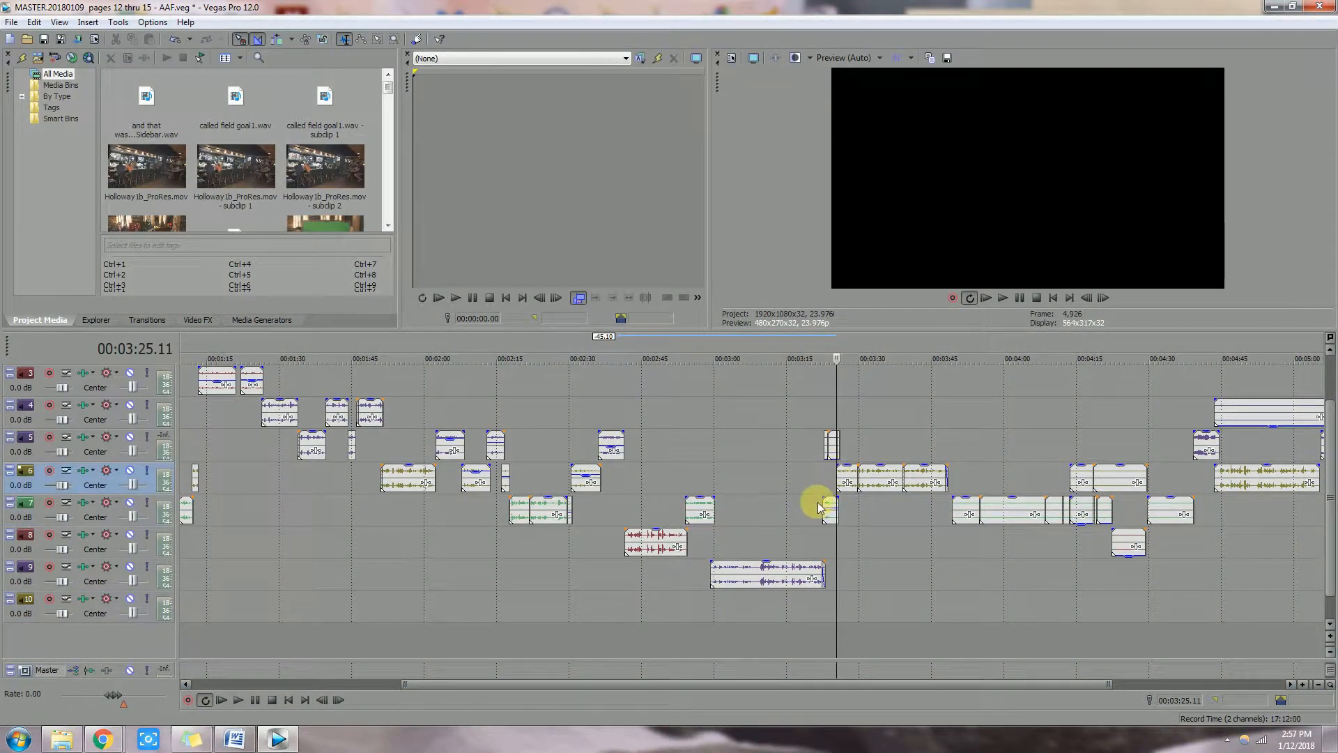
{"action": "scroll", "coordinate": [817, 501], "scroll_direction": "up", "scroll_amount": 10}
{"action": "scroll", "coordinate": [501, 456], "scroll_direction": "up", "scroll_amount": 3}
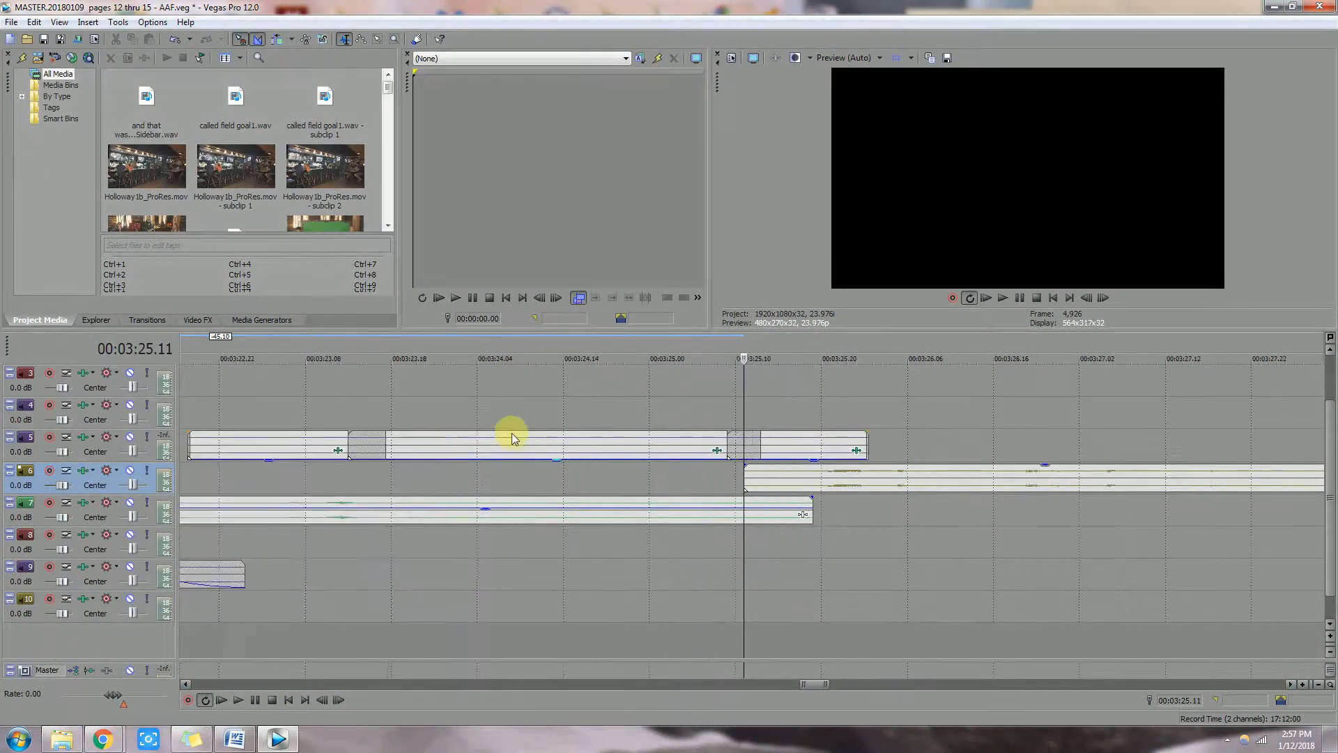
{"action": "scroll", "coordinate": [403, 478], "scroll_direction": "down", "scroll_amount": 3}
{"action": "left_click", "coordinate": [490, 441]}
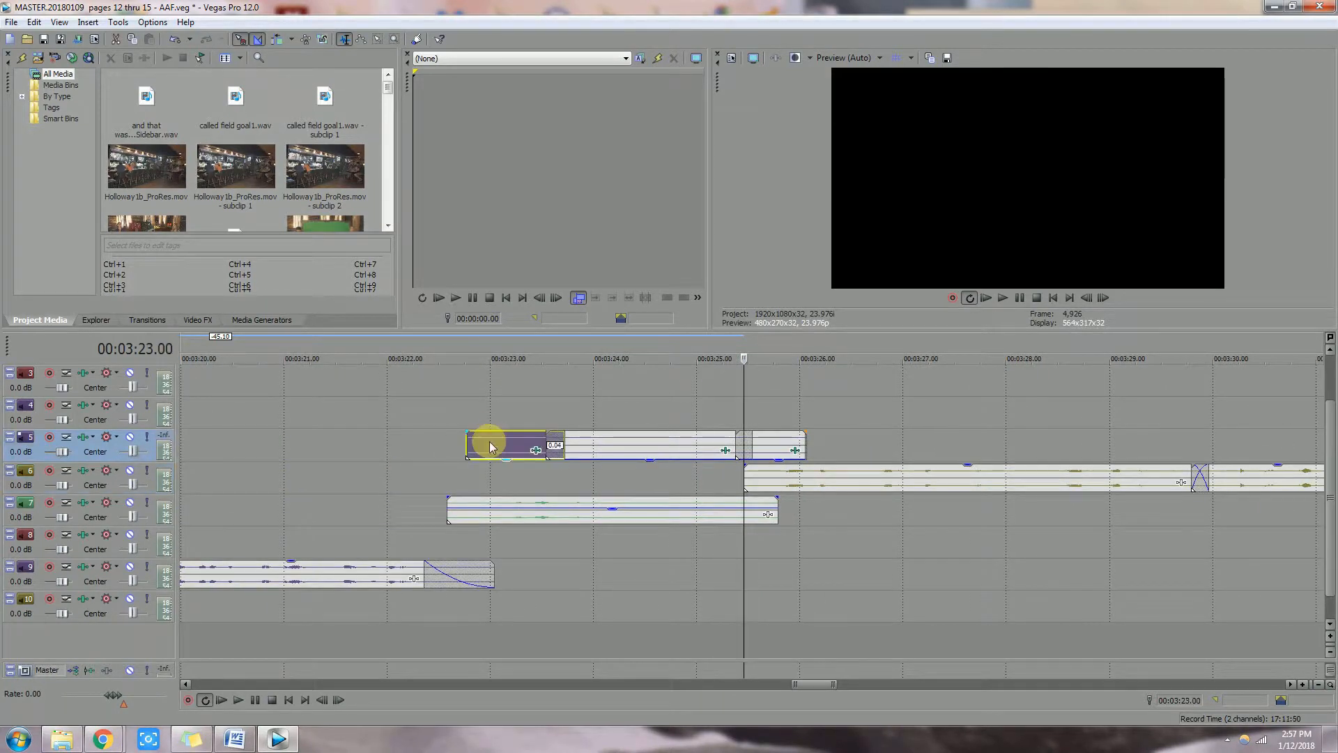
{"action": "key", "text": "Delete"}
{"action": "left_click", "coordinate": [659, 446]}
{"action": "key", "text": "Delete"}
{"action": "left_click", "coordinate": [767, 439]}
{"action": "key", "text": "Delete"}
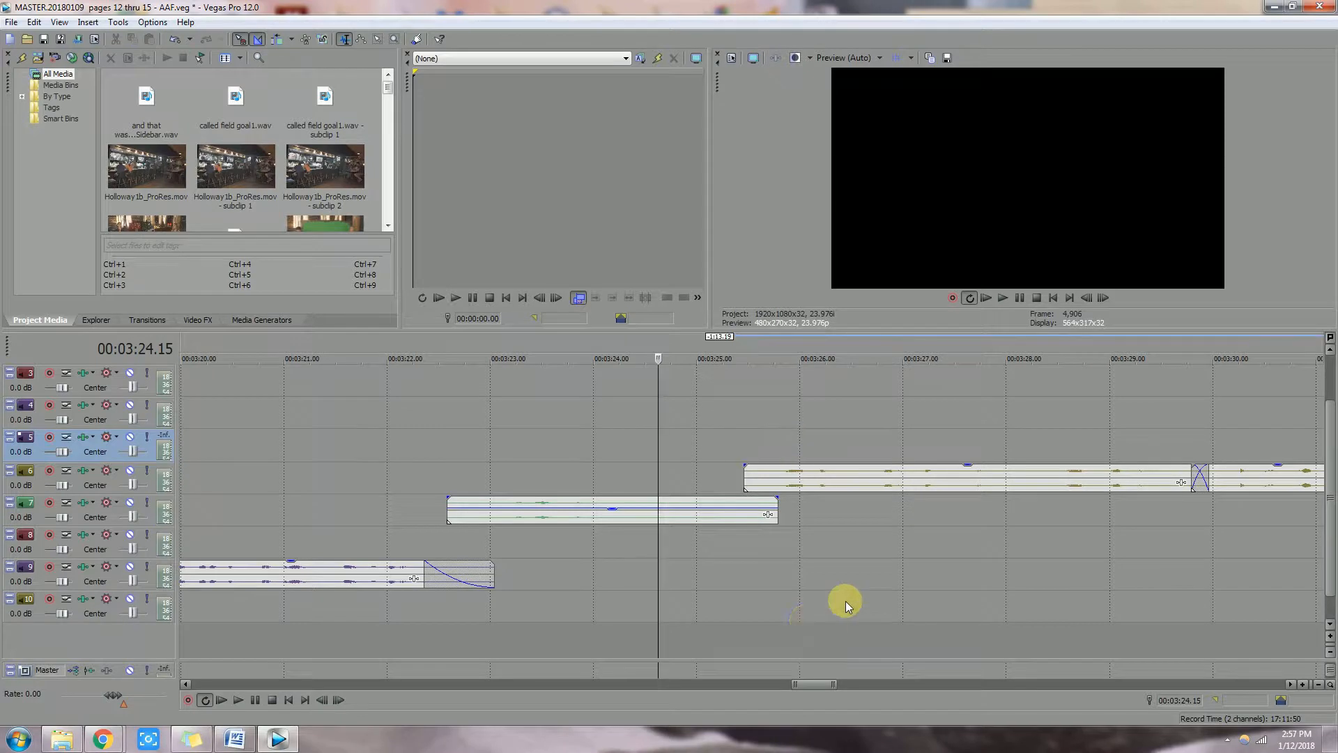
Step: Check the audio events between about 00:03:24 and 00:04:22 for silent or overlapping clips
{"action": "scroll", "coordinate": [843, 600], "scroll_direction": "down", "scroll_amount": 4}
{"action": "scroll", "coordinate": [843, 600], "scroll_direction": "down", "scroll_amount": 6}
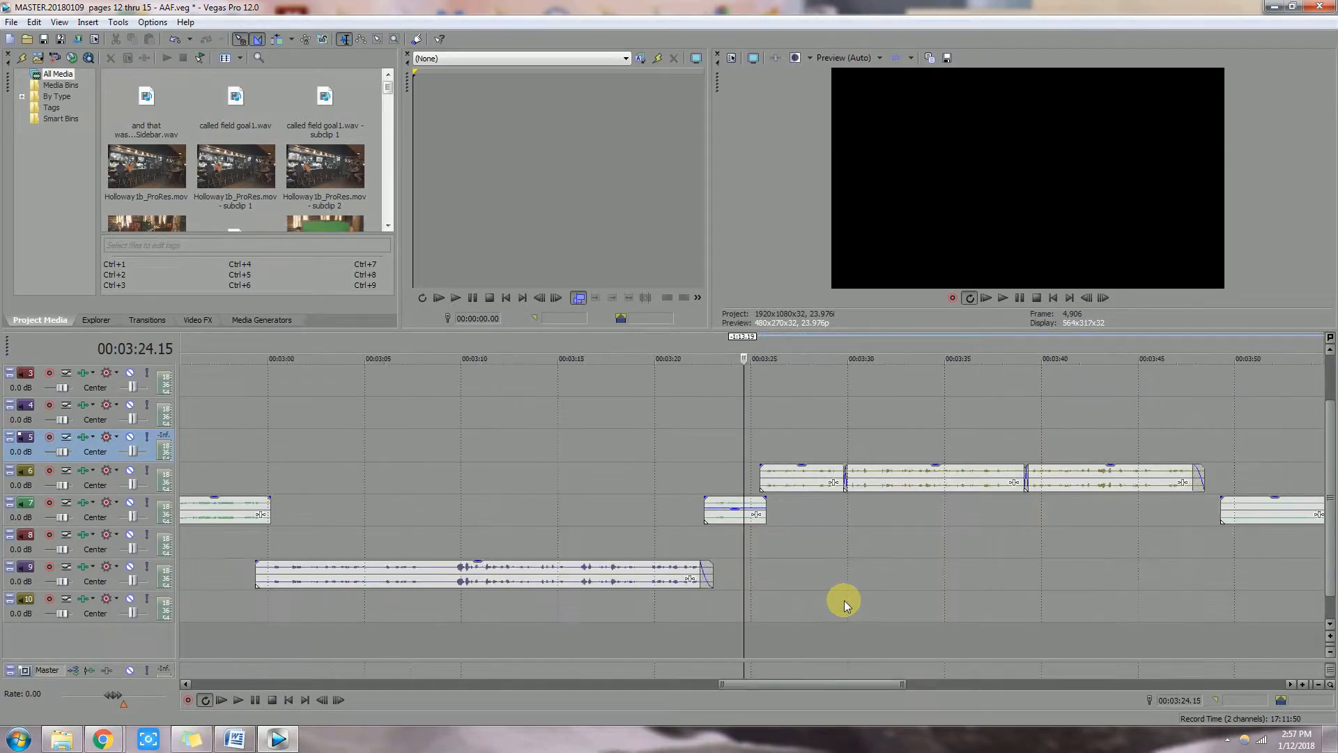
{"action": "left_click_drag", "start_coordinate": [841, 688], "coordinate": [973, 684]}
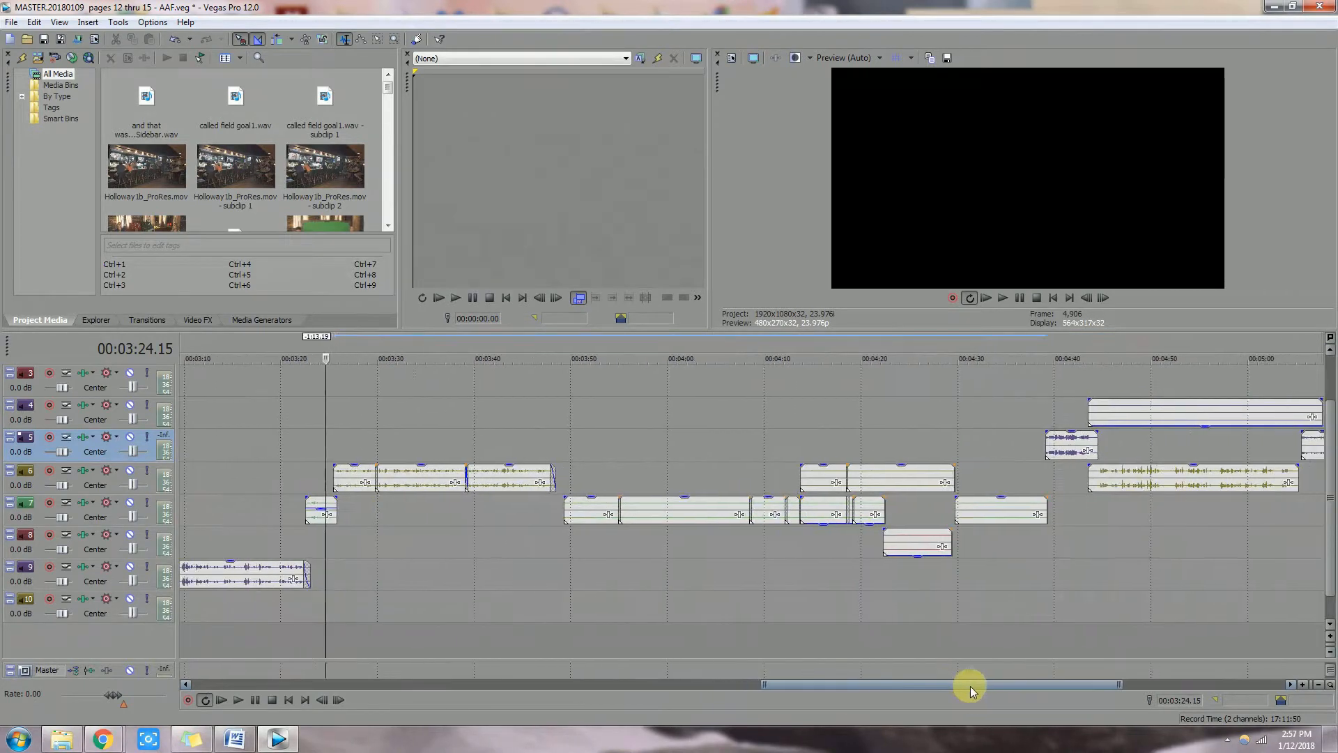
{"action": "left_click", "coordinate": [588, 550]}
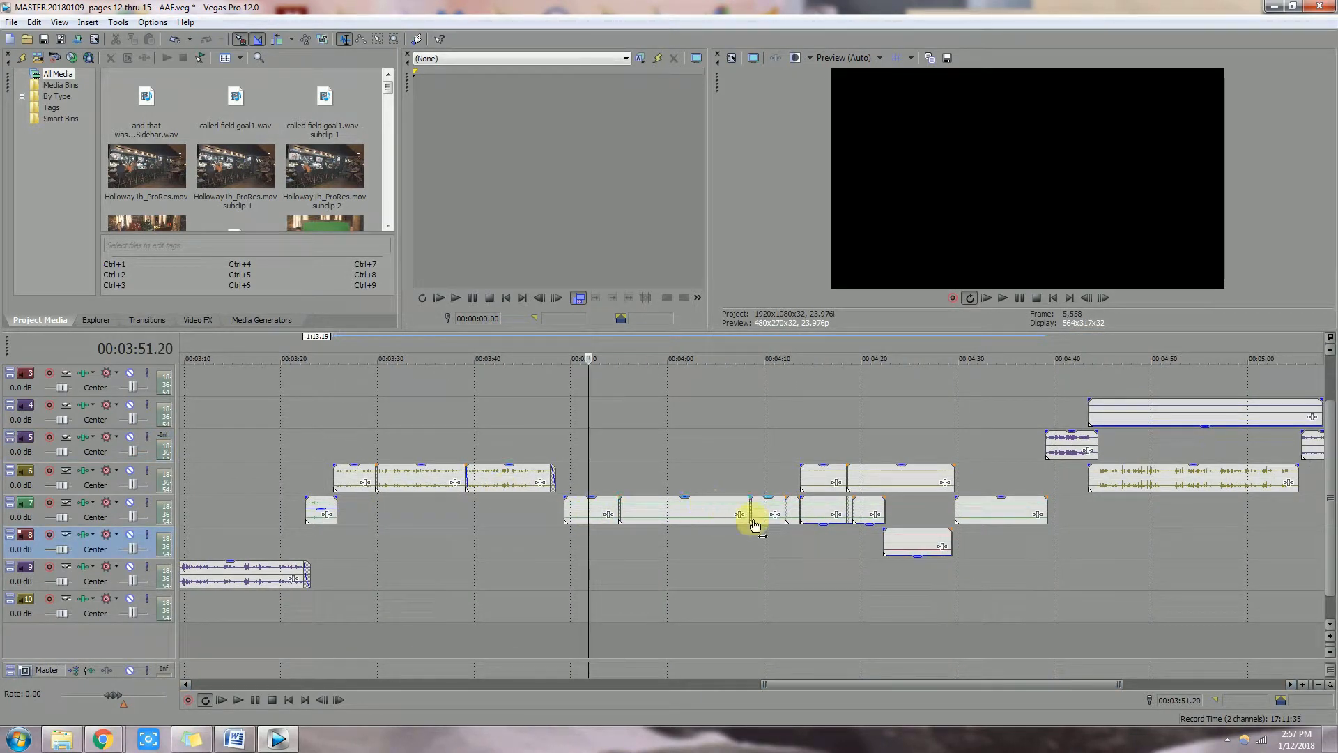
{"action": "left_click_drag", "start_coordinate": [797, 683], "coordinate": [828, 685]}
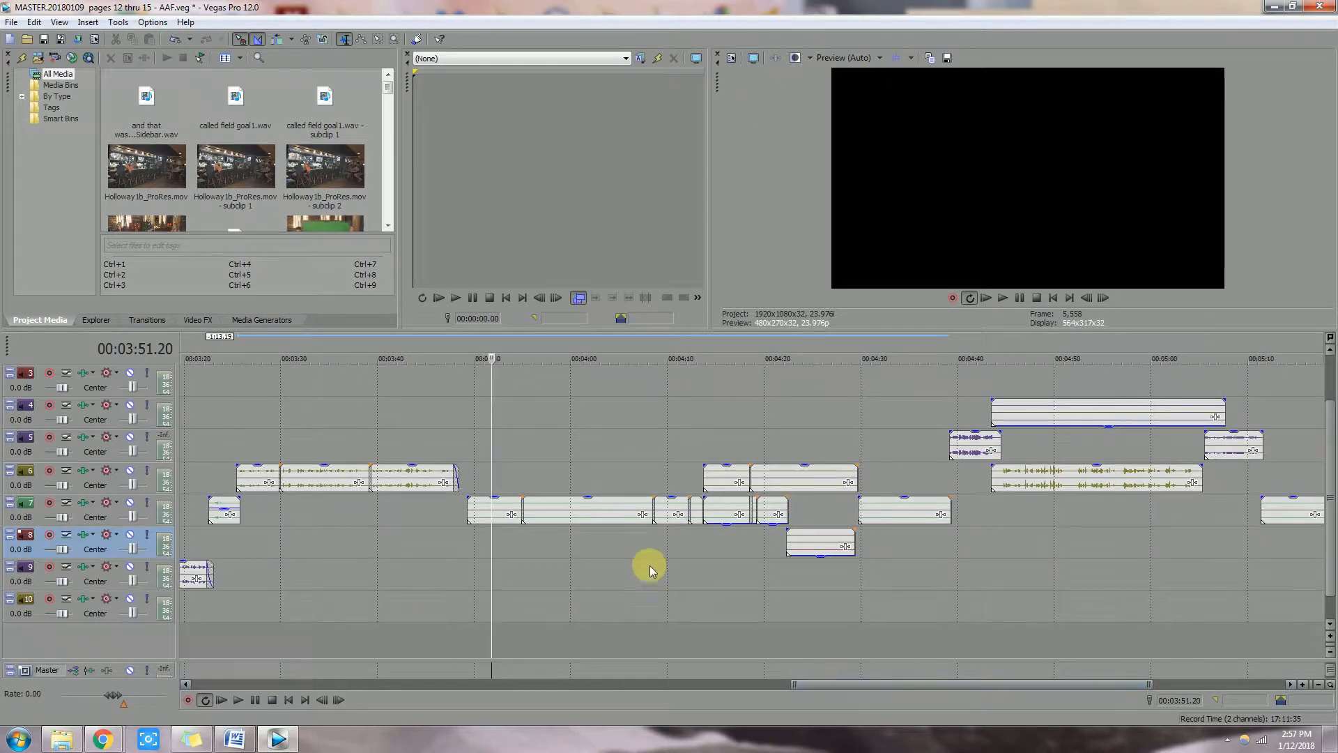
{"action": "left_click", "coordinate": [670, 533]}
{"action": "left_click", "coordinate": [697, 535]}
{"action": "scroll", "coordinate": [699, 540], "scroll_direction": "up", "scroll_amount": 3}
{"action": "scroll", "coordinate": [699, 540], "scroll_direction": "down", "scroll_amount": 2}
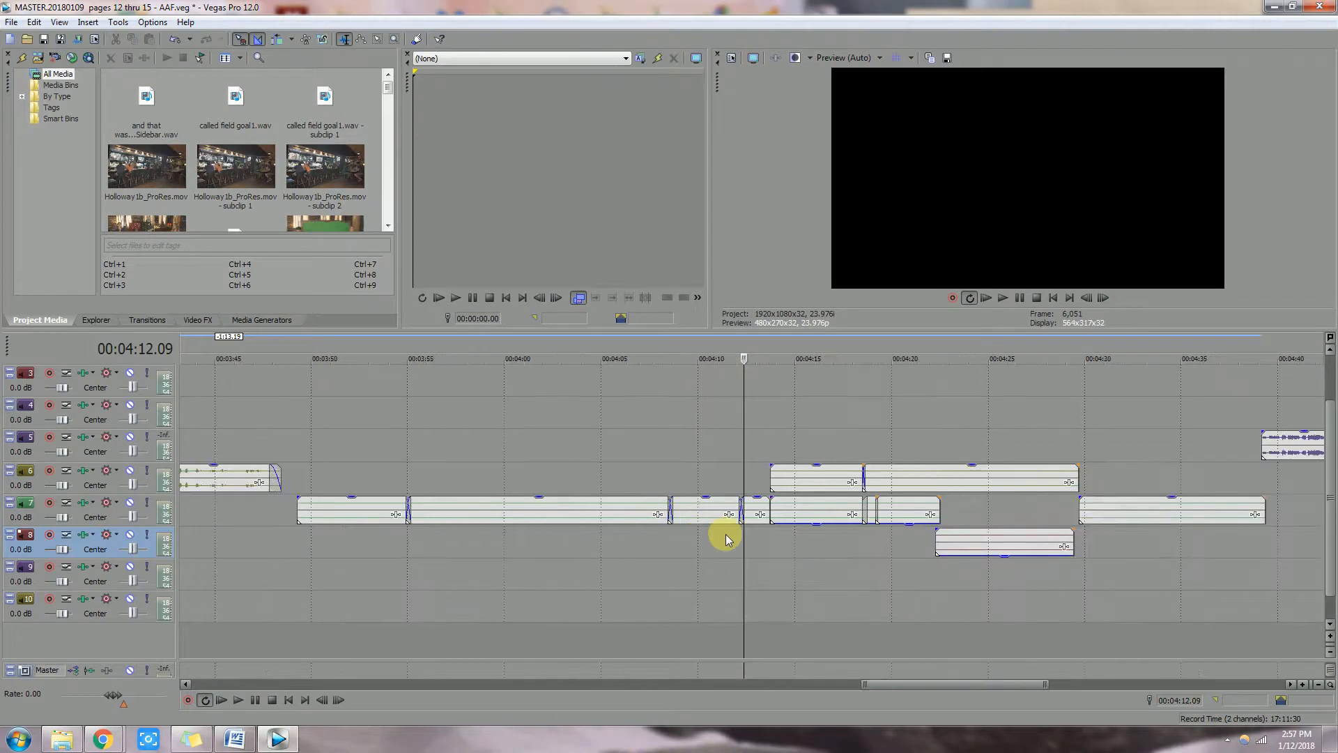
{"action": "left_click", "coordinate": [817, 541]}
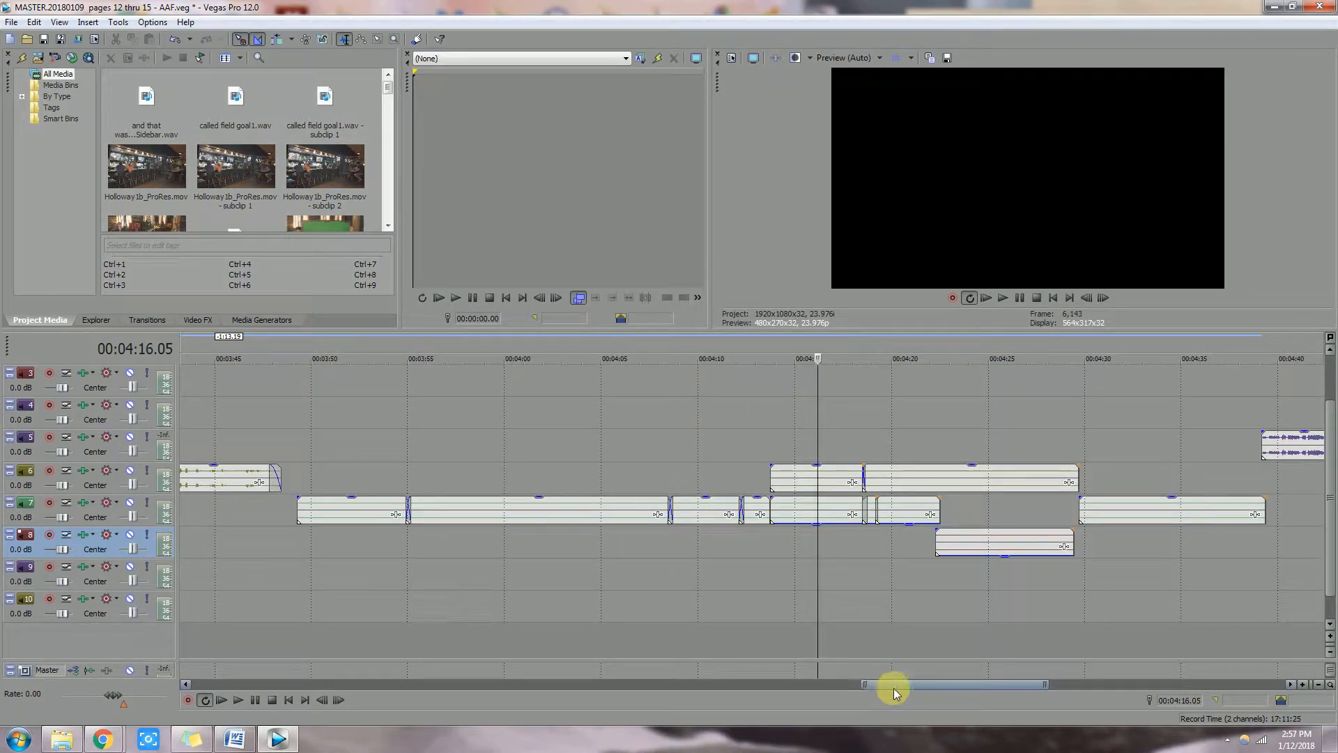
Step: Delete the three silent events on audio track 7 that lie beneath the track 6 events, from about 00:04:13 to 00:04:22
{"action": "left_click_drag", "start_coordinate": [894, 688], "coordinate": [928, 684]}
{"action": "scroll", "coordinate": [568, 583], "scroll_direction": "up", "scroll_amount": 3}
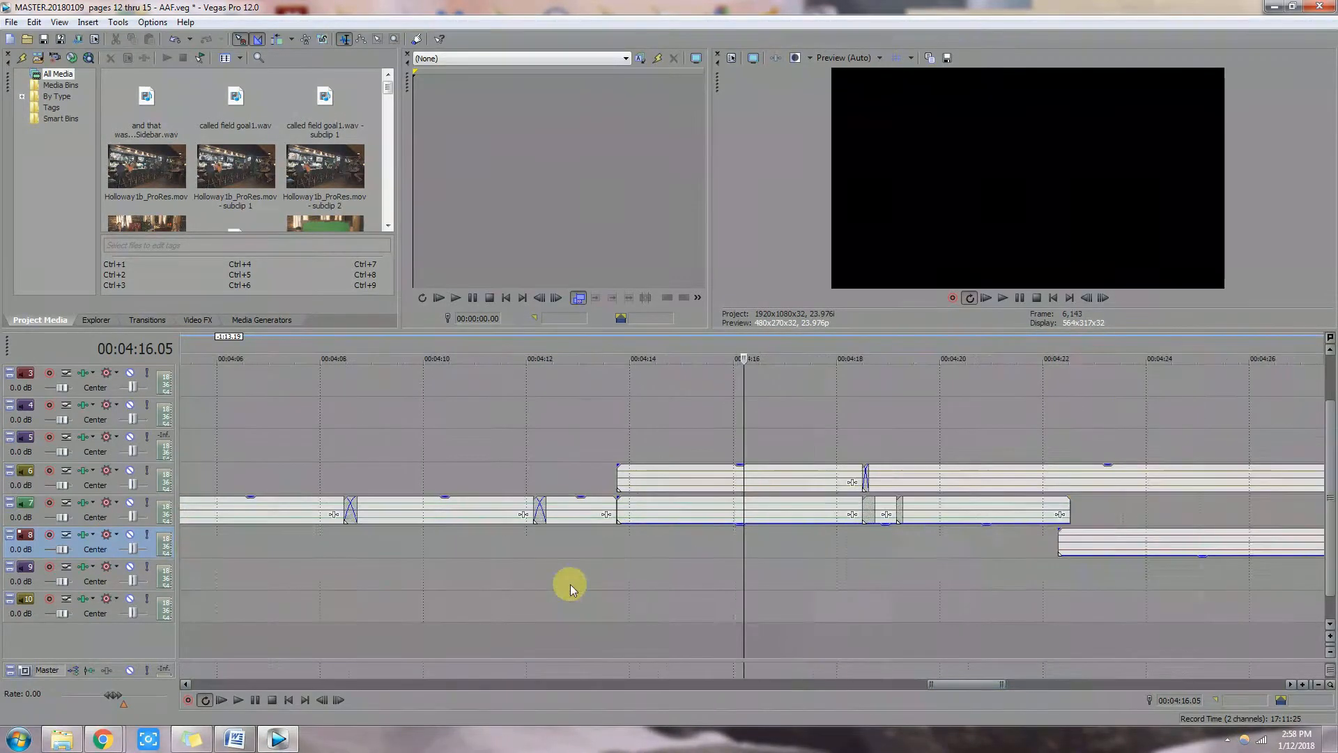
{"action": "scroll", "coordinate": [638, 581], "scroll_direction": "up", "scroll_amount": 2}
{"action": "left_click", "coordinate": [720, 510]}
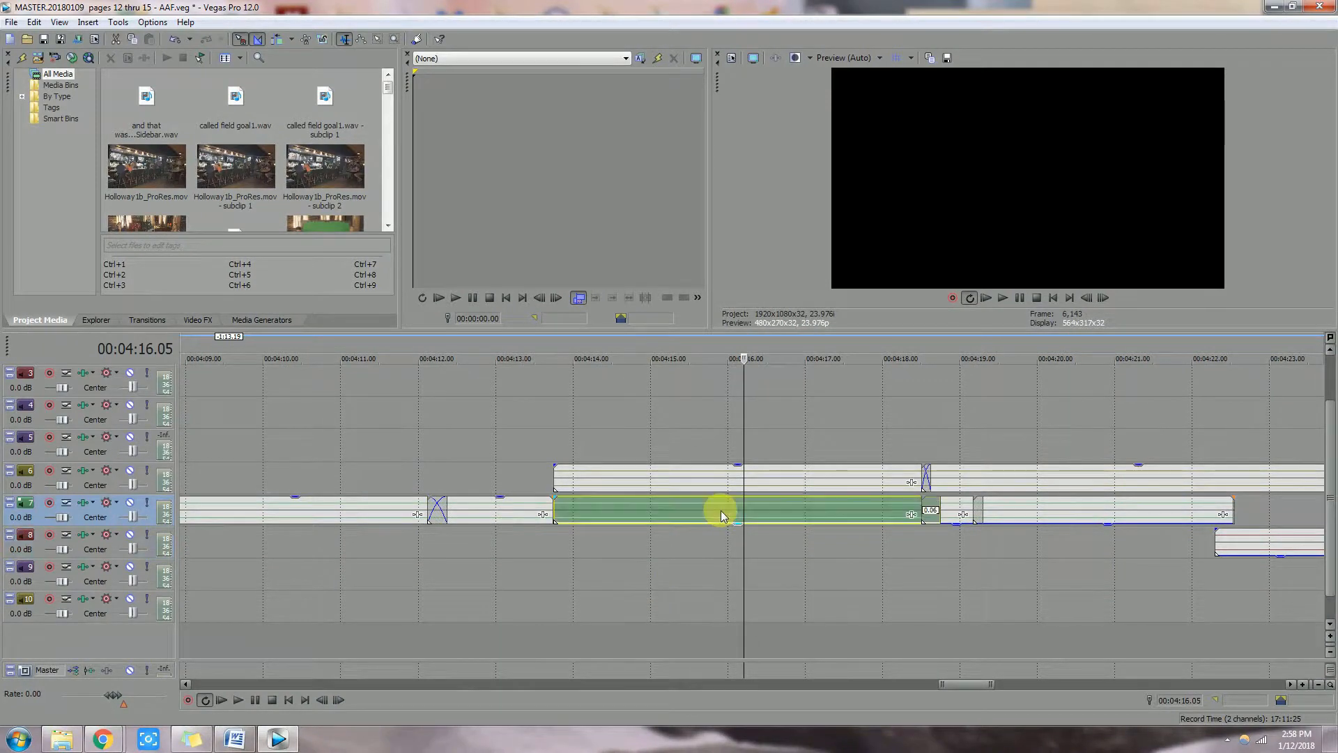
{"action": "key", "text": "Delete"}
{"action": "left_click", "coordinate": [953, 510]}
{"action": "key", "text": "Delete"}
{"action": "left_click", "coordinate": [1000, 512]}
{"action": "key", "text": "Delete"}
Step: Delete the silent event on audio track 8 at about 00:04:25
{"action": "scroll", "coordinate": [1020, 575], "scroll_direction": "down", "scroll_amount": 2}
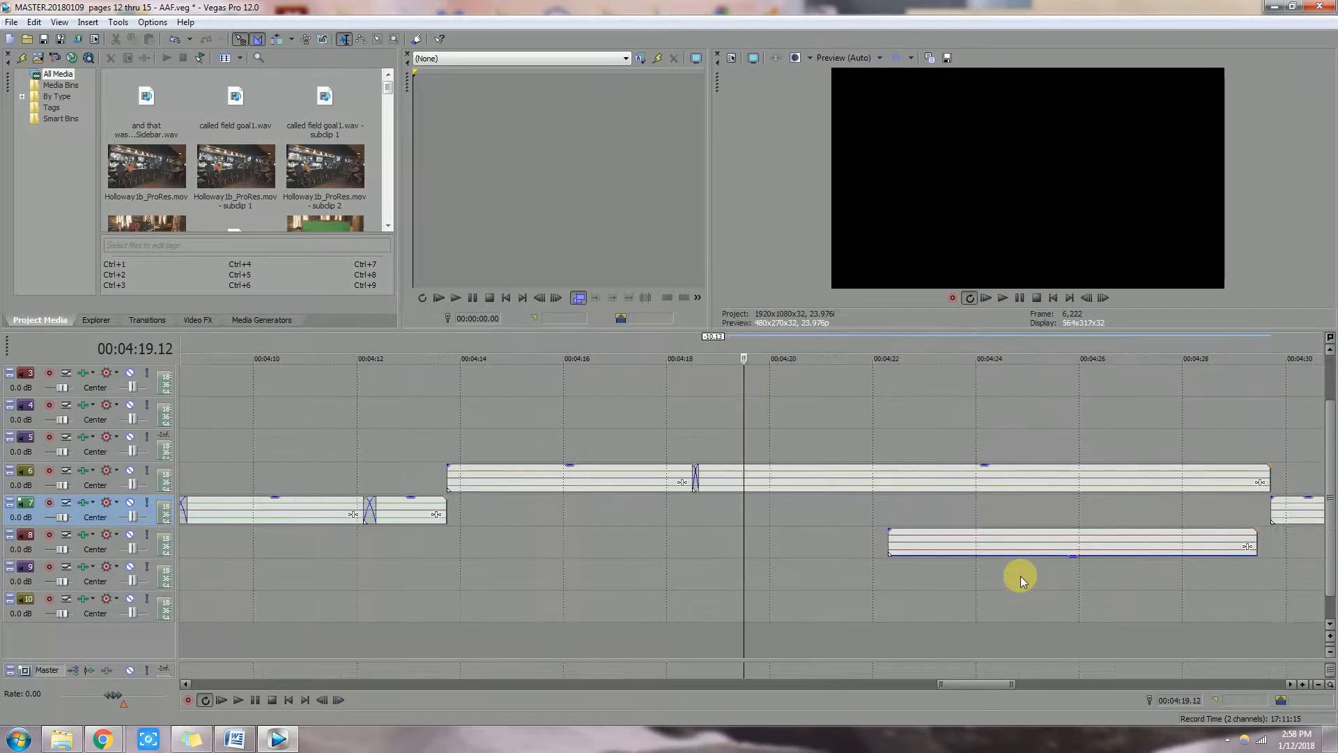
{"action": "left_click", "coordinate": [976, 547]}
{"action": "key", "text": "Delete"}
{"action": "scroll", "coordinate": [979, 560], "scroll_direction": "down", "scroll_amount": 3}
{"action": "left_click", "coordinate": [875, 549]}
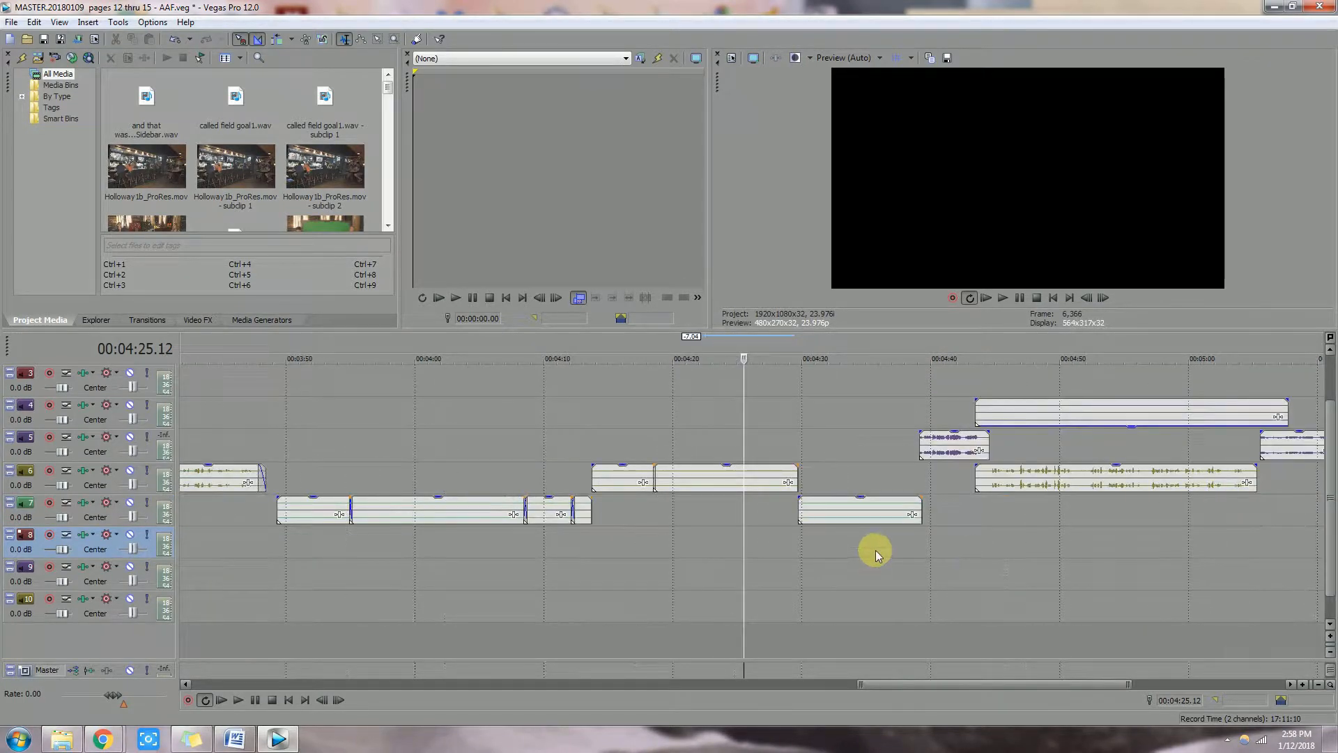
Step: Delete the long silent event on audio track 4 at about 00:04:52
{"action": "left_click_drag", "start_coordinate": [905, 683], "coordinate": [943, 684]}
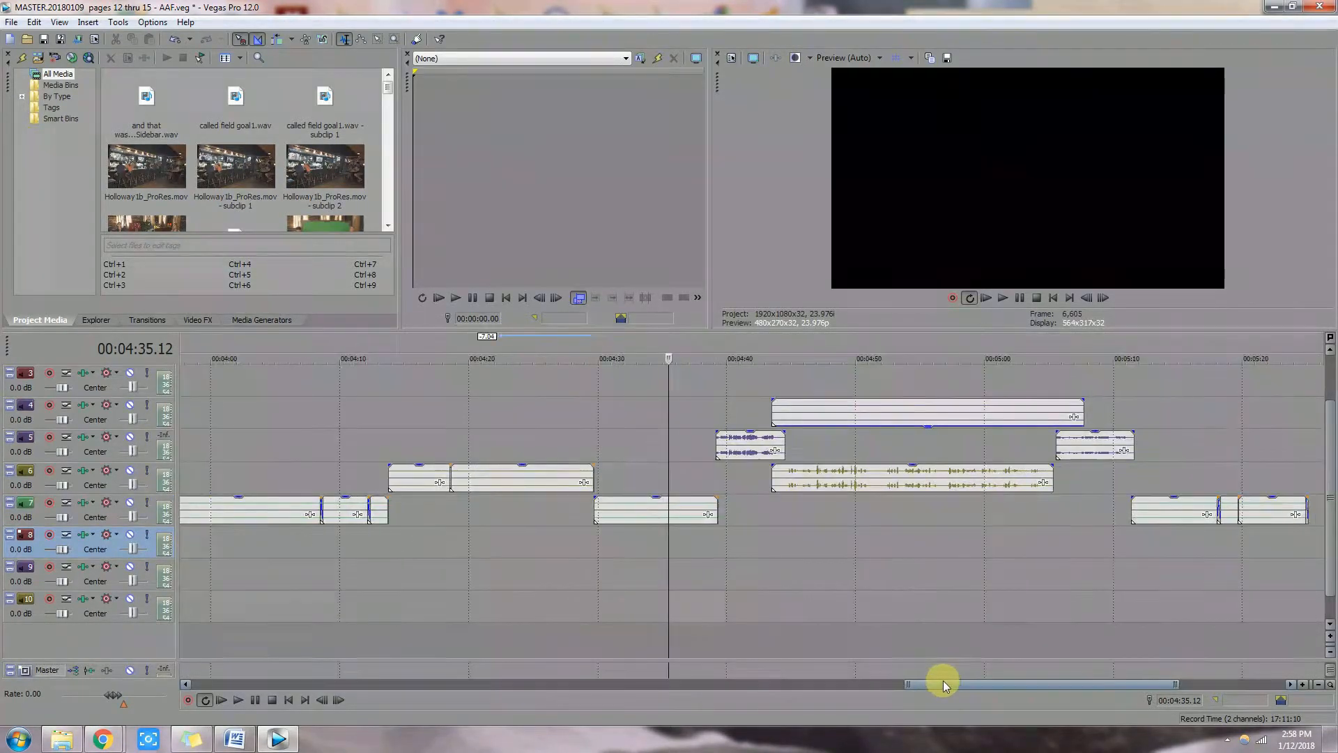
{"action": "left_click", "coordinate": [892, 414]}
{"action": "key", "text": "Delete"}
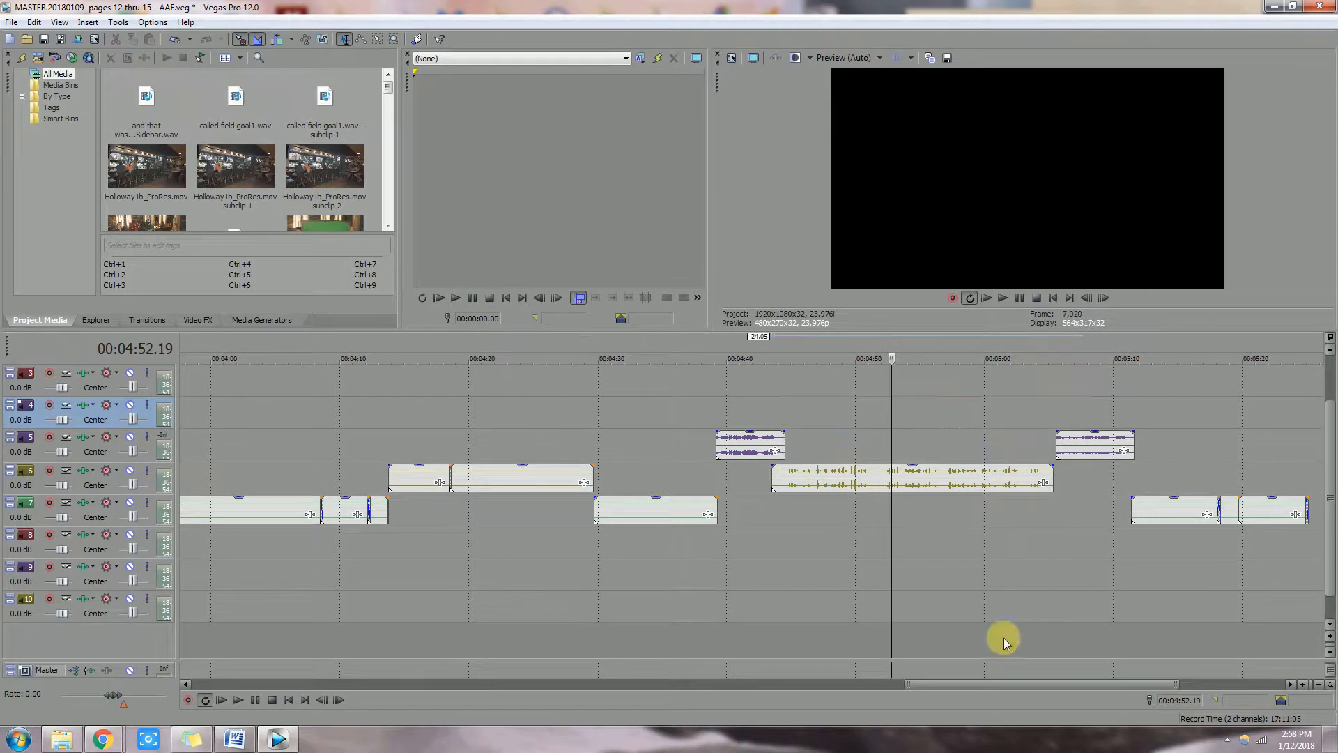
Step: Check the remaining events up to the end of the timeline for silent audio and save the AAF project copy
{"action": "left_click_drag", "start_coordinate": [969, 688], "coordinate": [1054, 682]}
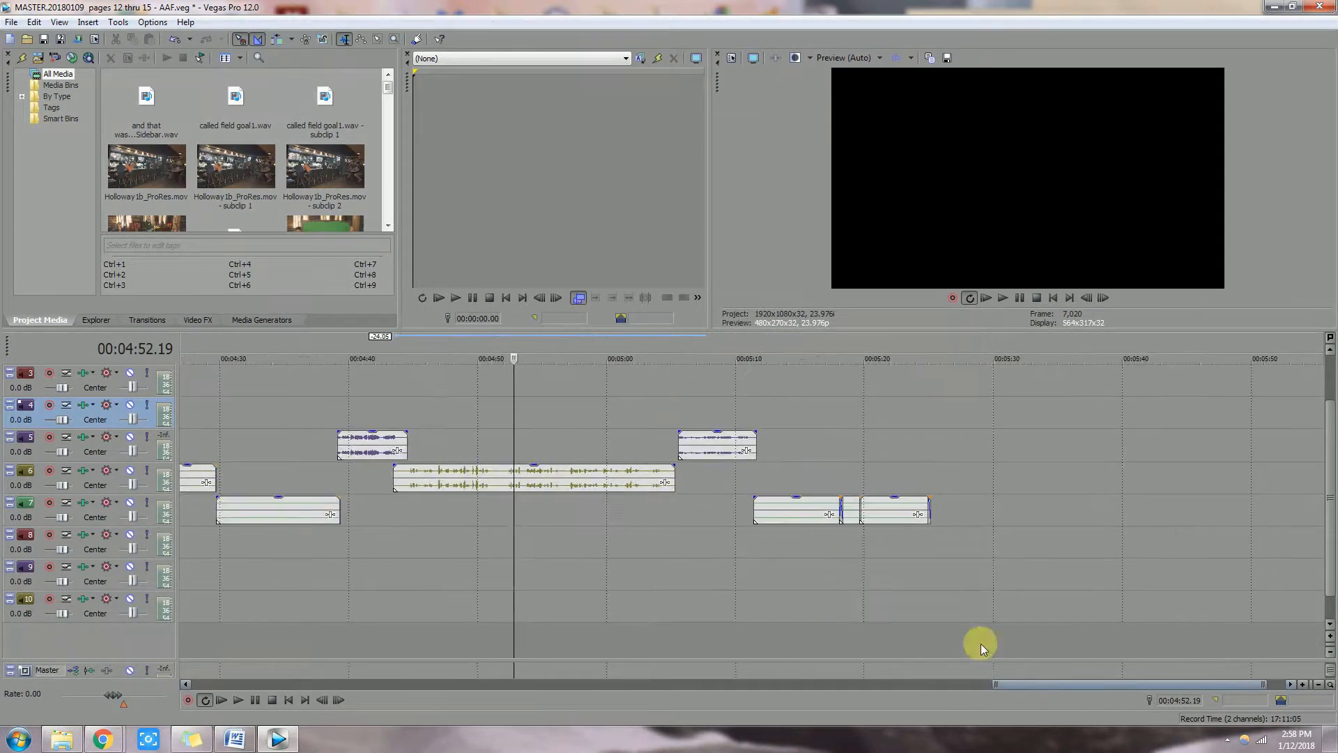
{"action": "left_click", "coordinate": [852, 551]}
{"action": "scroll", "coordinate": [852, 551], "scroll_direction": "up", "scroll_amount": 2}
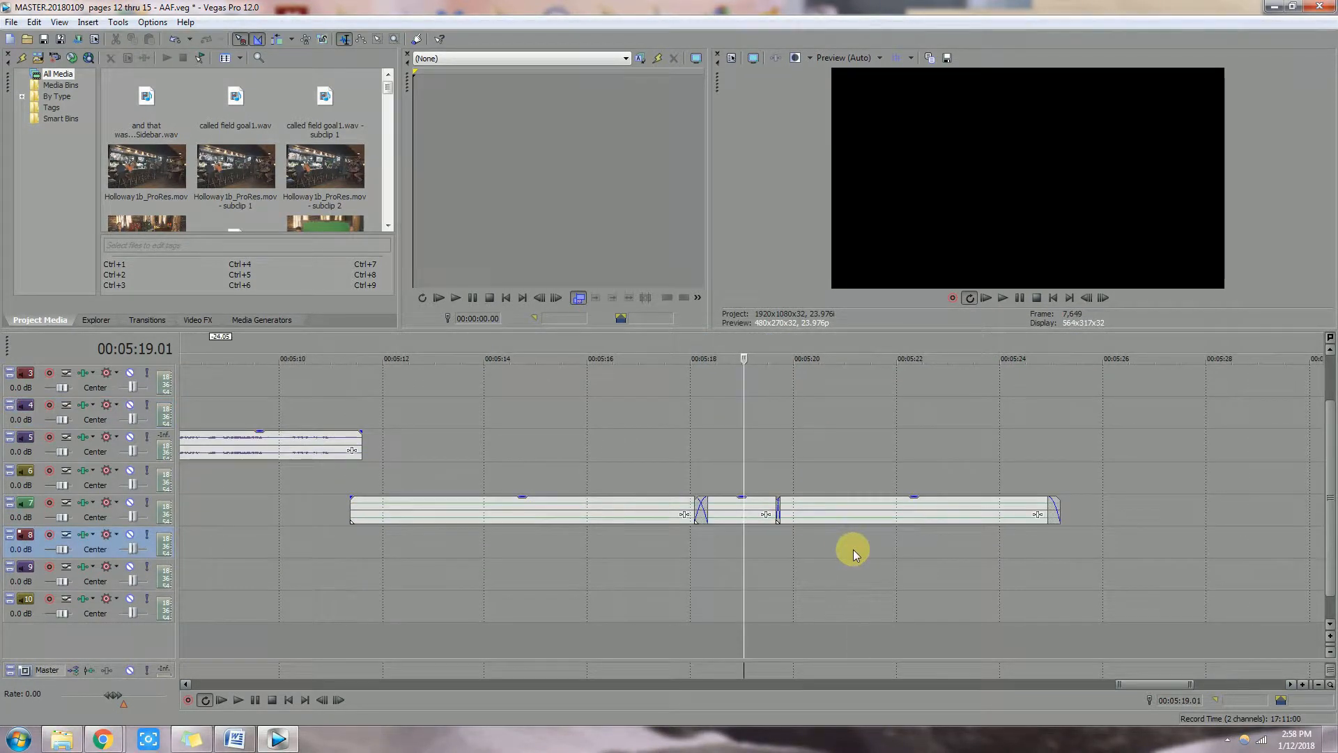
{"action": "scroll", "coordinate": [853, 549], "scroll_direction": "down", "scroll_amount": 10}
{"action": "left_click_drag", "start_coordinate": [1329, 513], "coordinate": [1337, 610]}
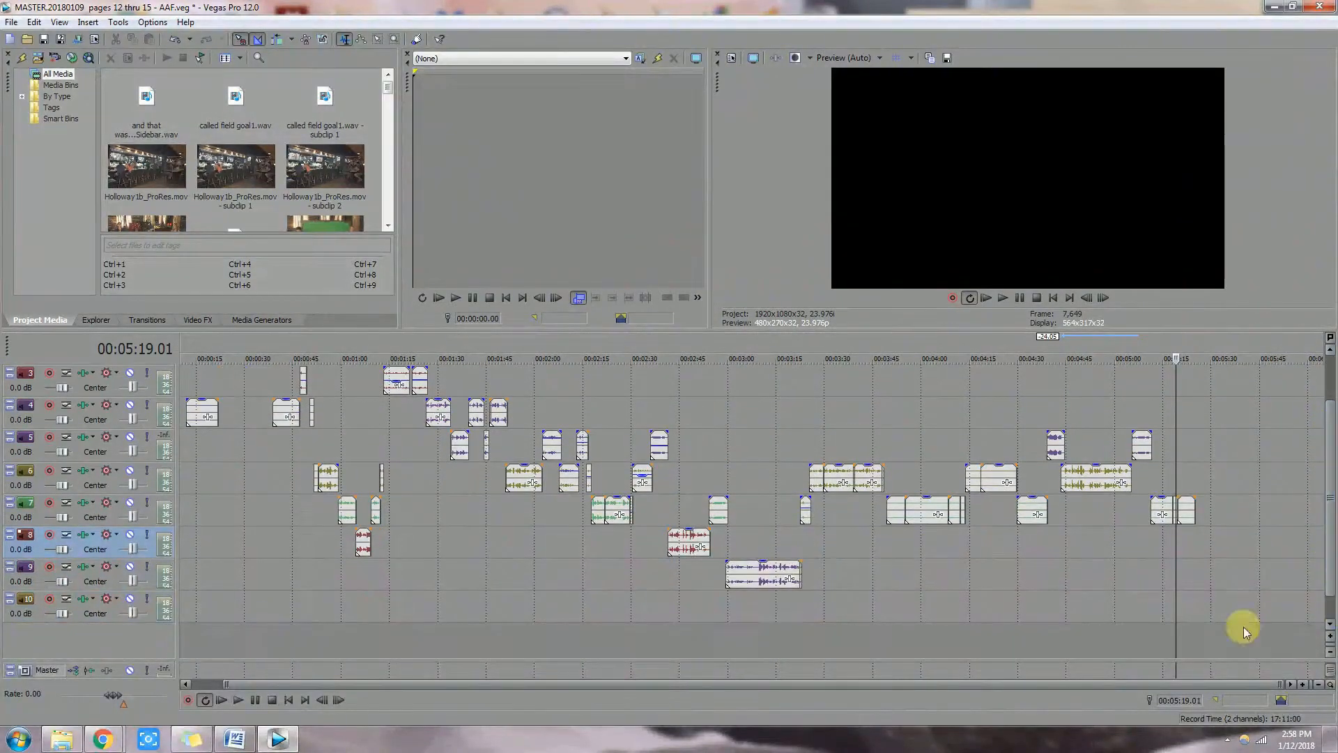
{"action": "left_click_drag", "start_coordinate": [508, 687], "coordinate": [460, 689]}
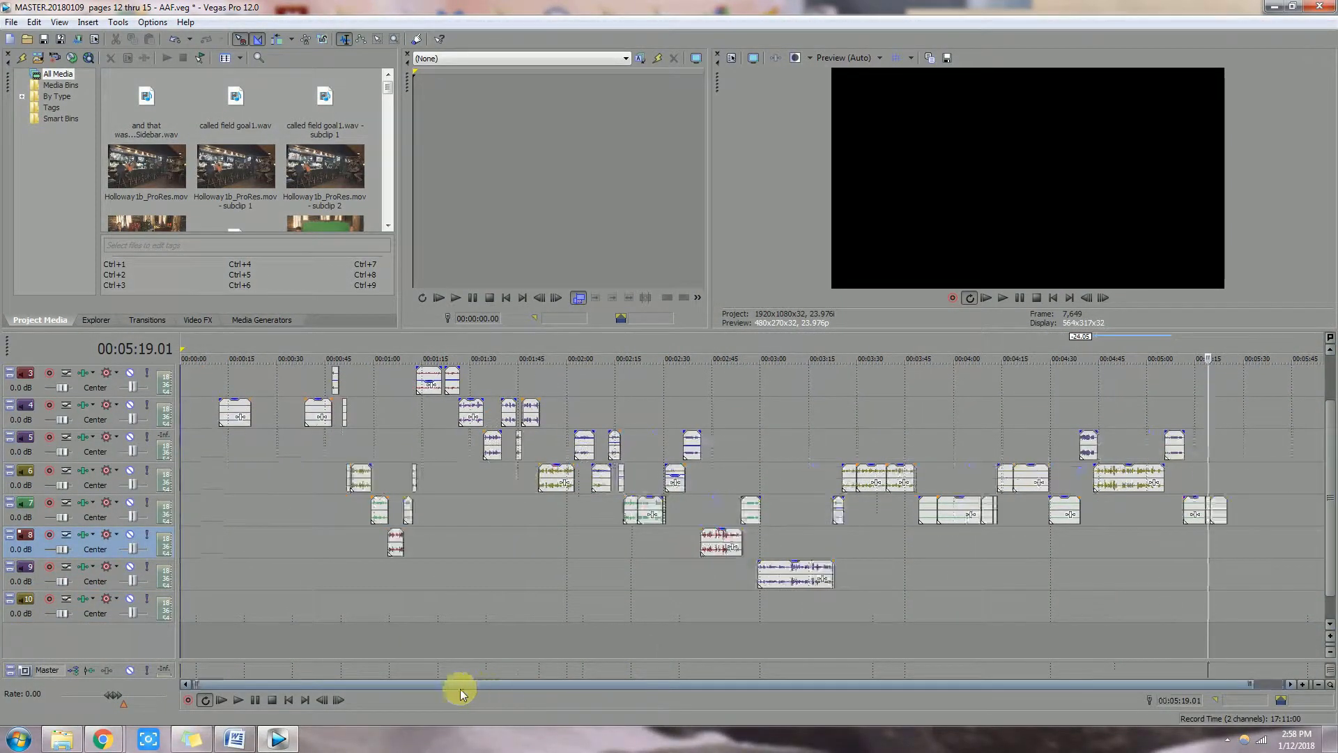
{"action": "left_click", "coordinate": [44, 40]}
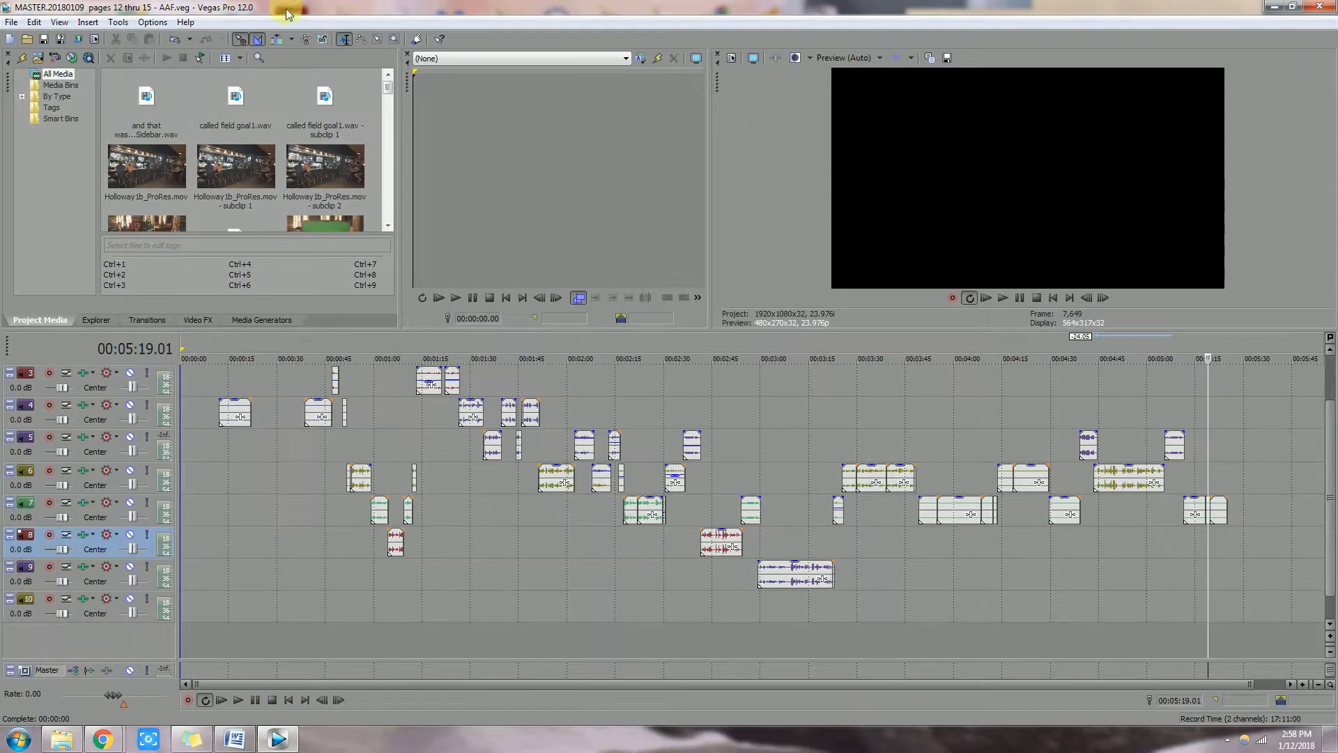
Step: Enlarge the media and preview area above the timeline and review the AAF formats offered for exporting the project
{"action": "left_click_drag", "start_coordinate": [1331, 469], "coordinate": [1329, 379]}
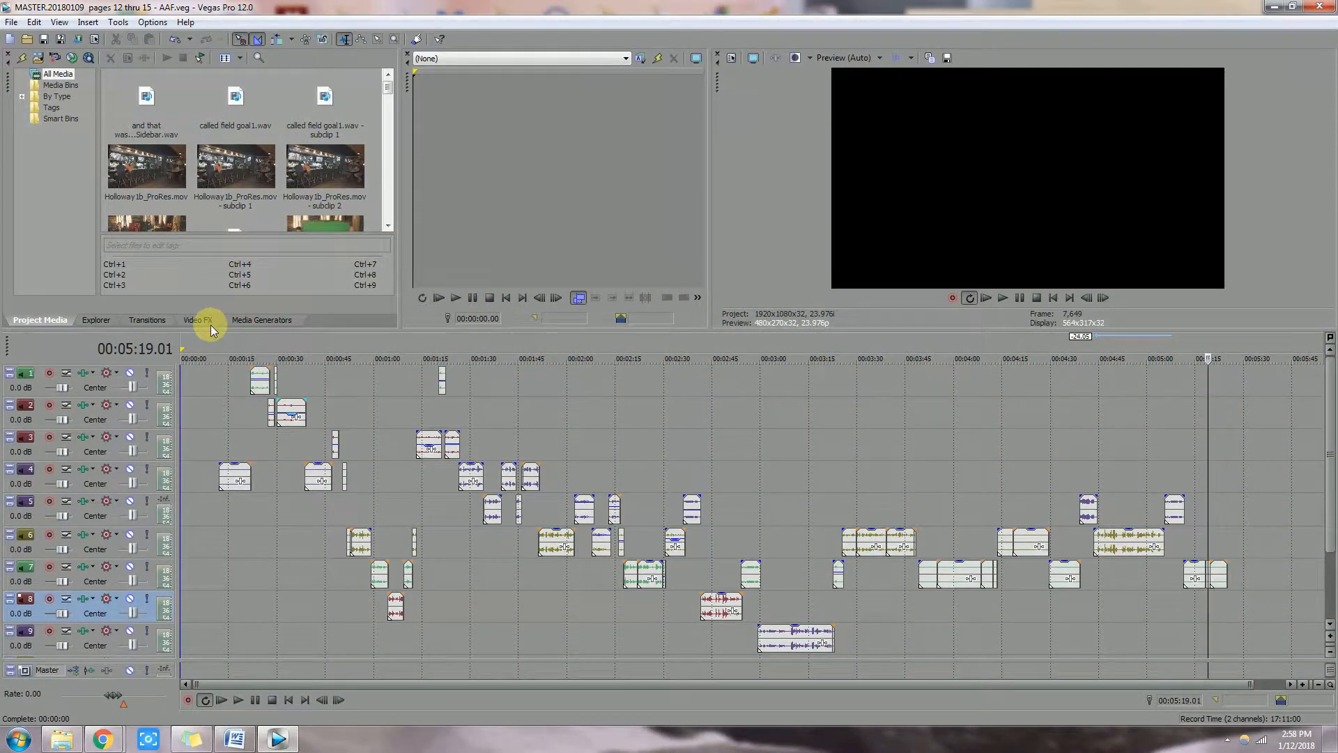
{"action": "left_click_drag", "start_coordinate": [210, 325], "coordinate": [216, 369]}
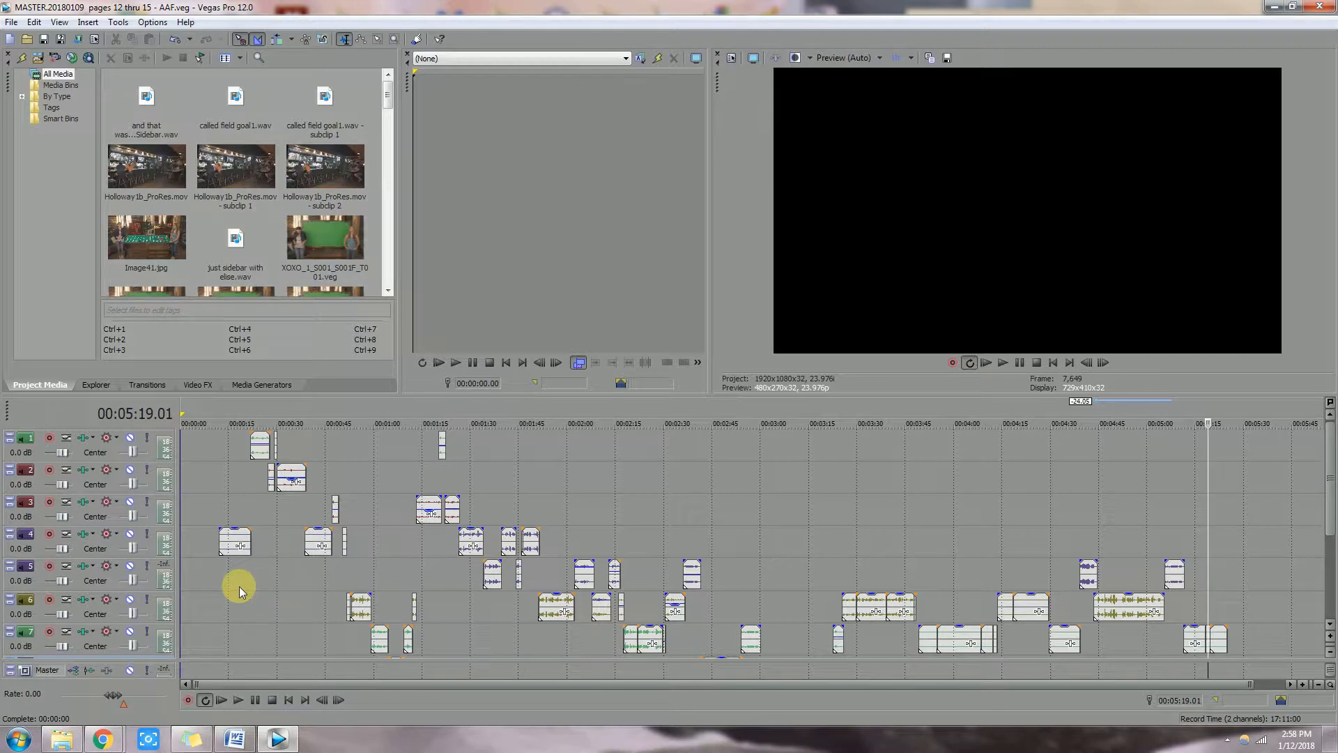
{"action": "left_click", "coordinate": [10, 21]}
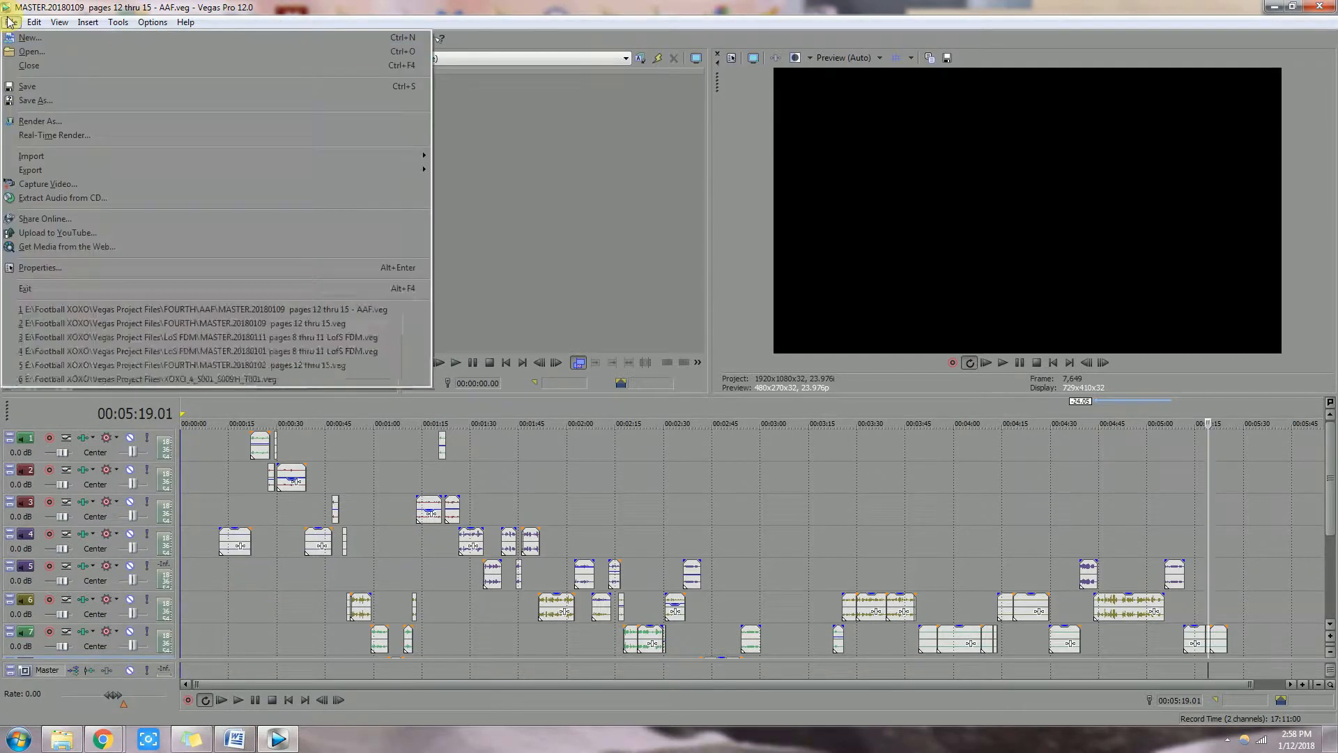
{"action": "mouse_move", "coordinate": [33, 172]}
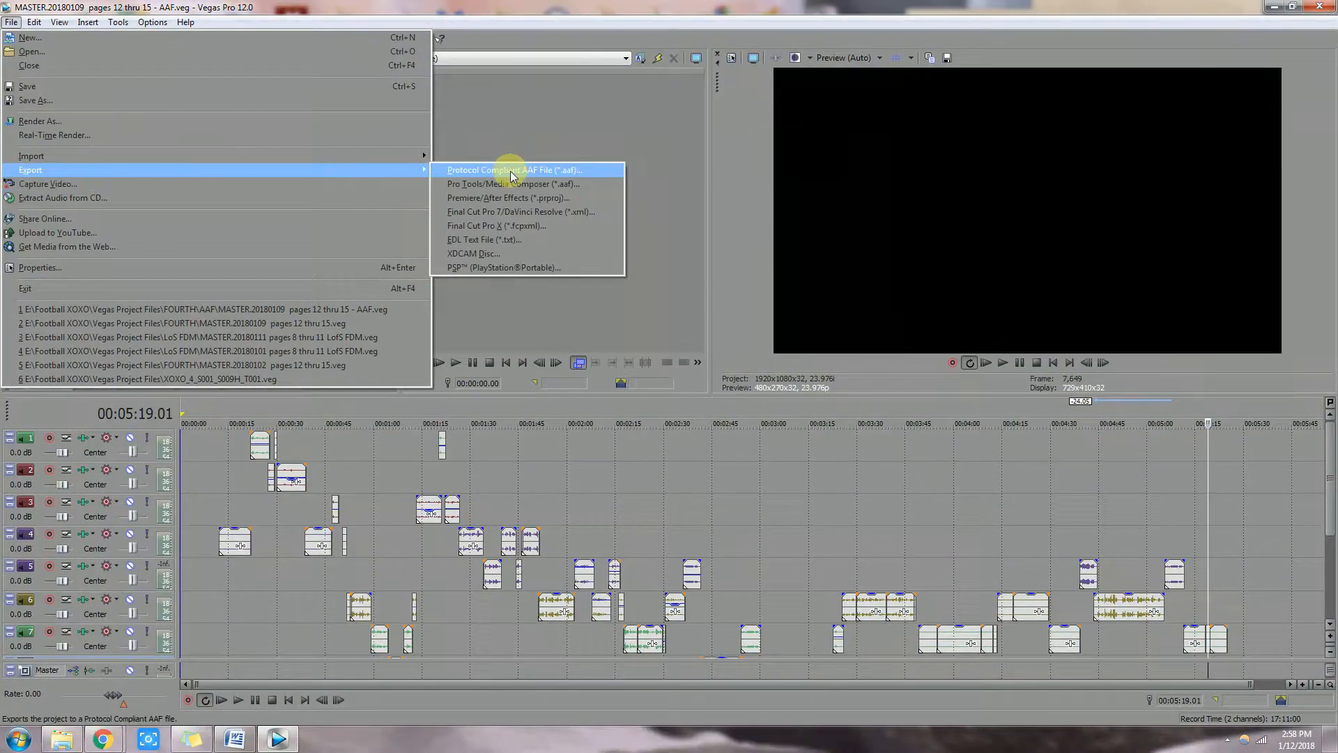
{"action": "left_click", "coordinate": [677, 526]}
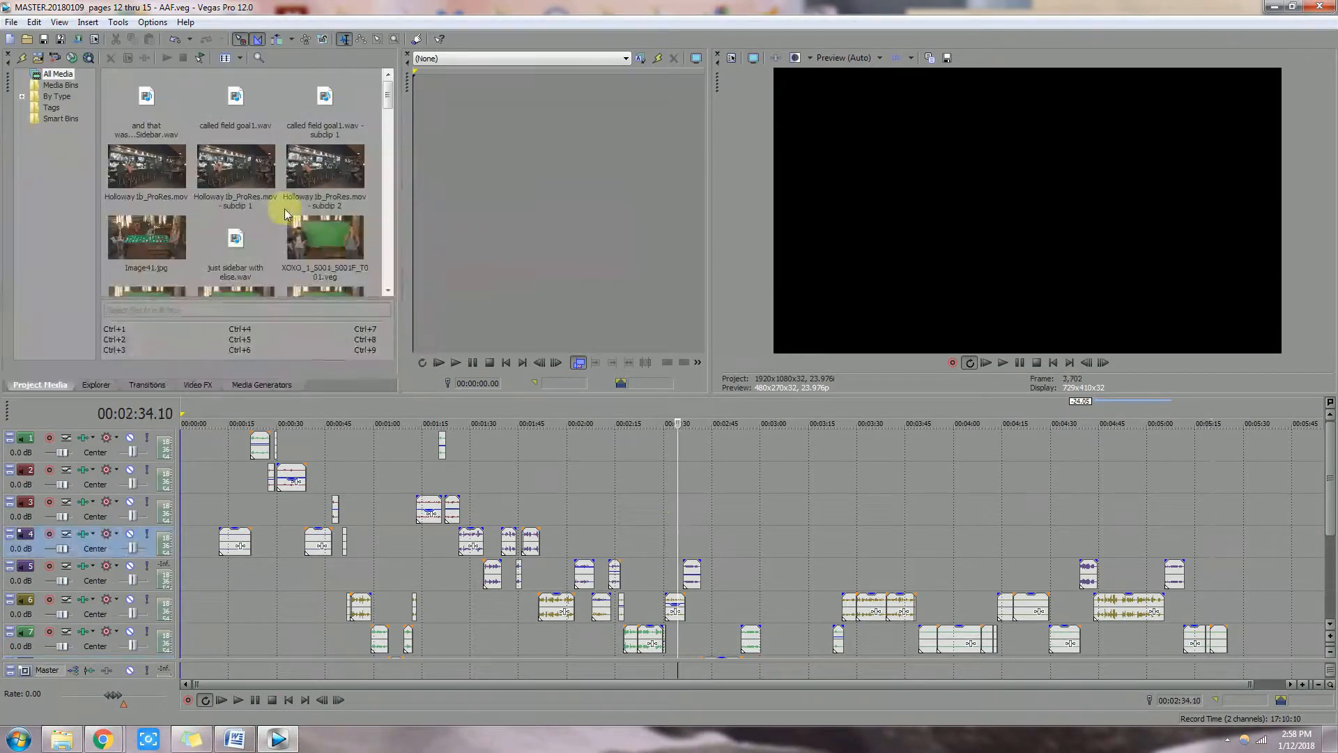
Step: Examine the first event on audio track 4 and look through the project media for WAV files, nested .veg files and their subclips
{"action": "left_click", "coordinate": [231, 576]}
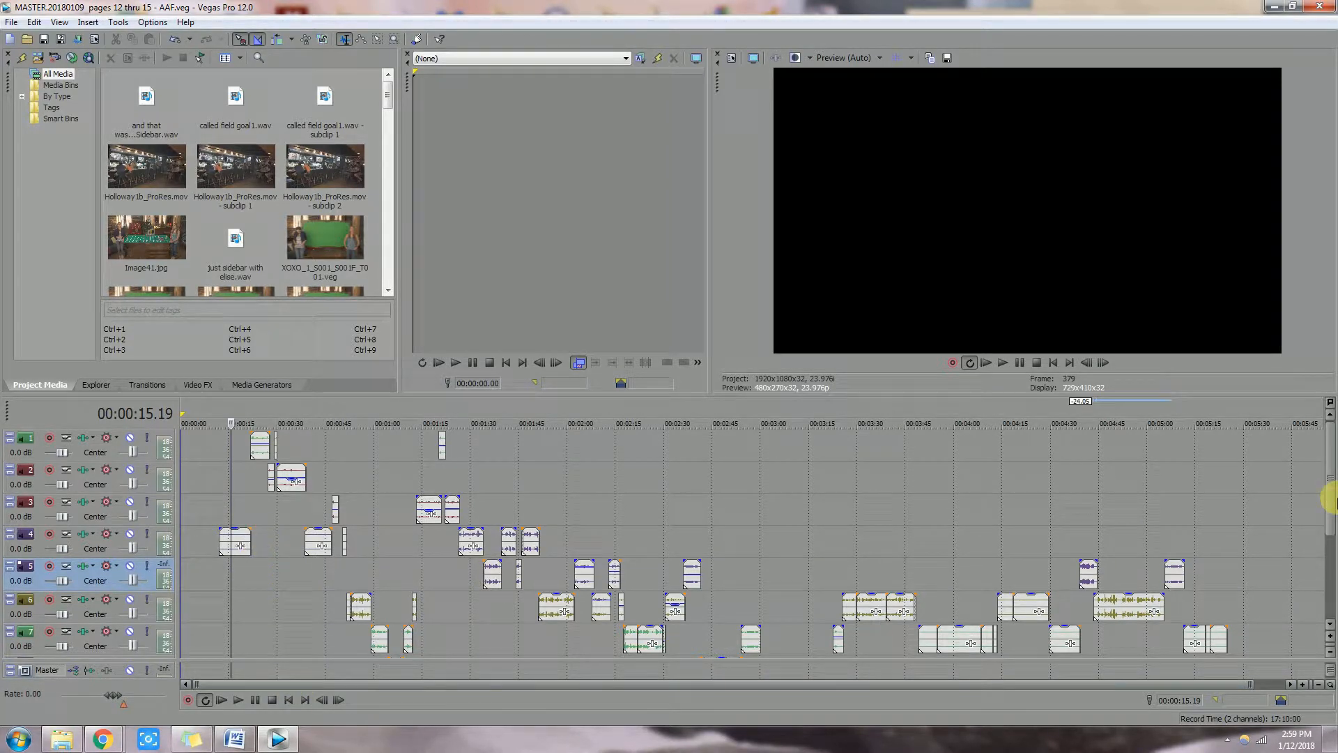
{"action": "left_click_drag", "start_coordinate": [1331, 516], "coordinate": [1334, 462]}
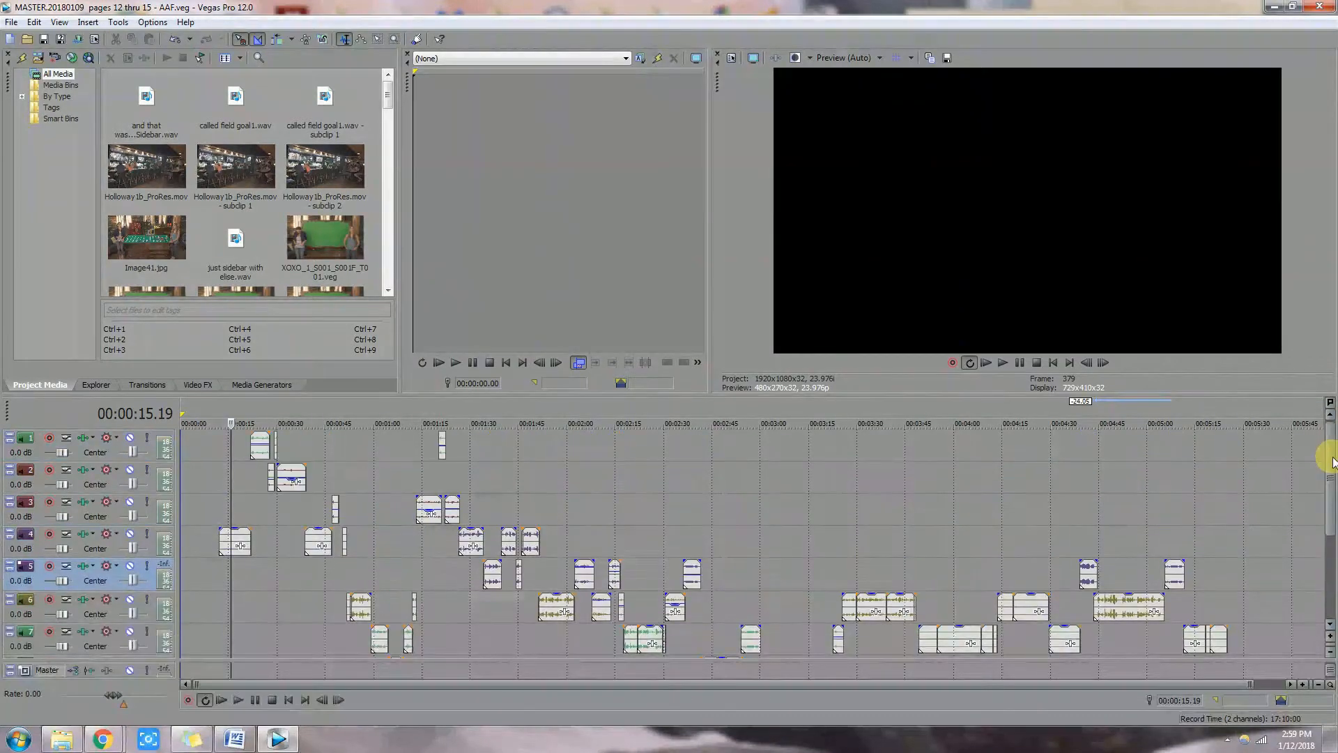
{"action": "left_click", "coordinate": [239, 540]}
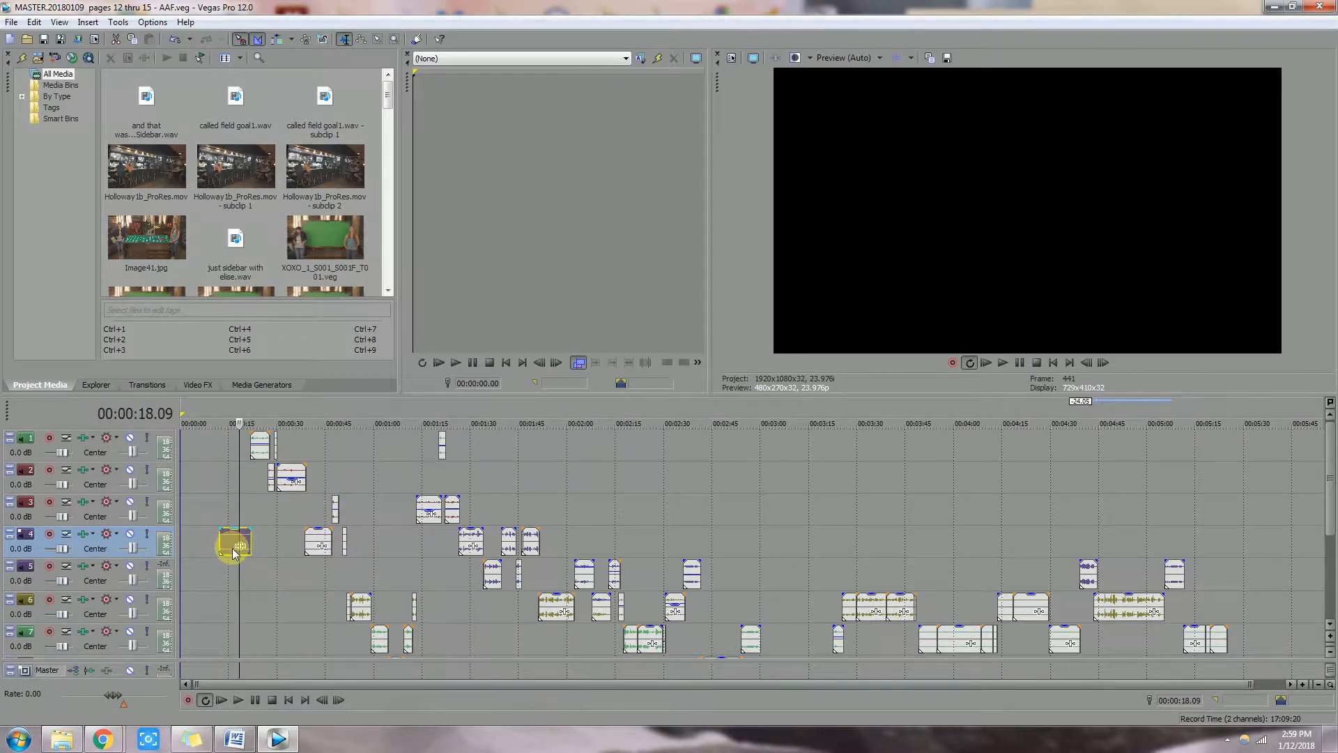
{"action": "left_click", "coordinate": [388, 290]}
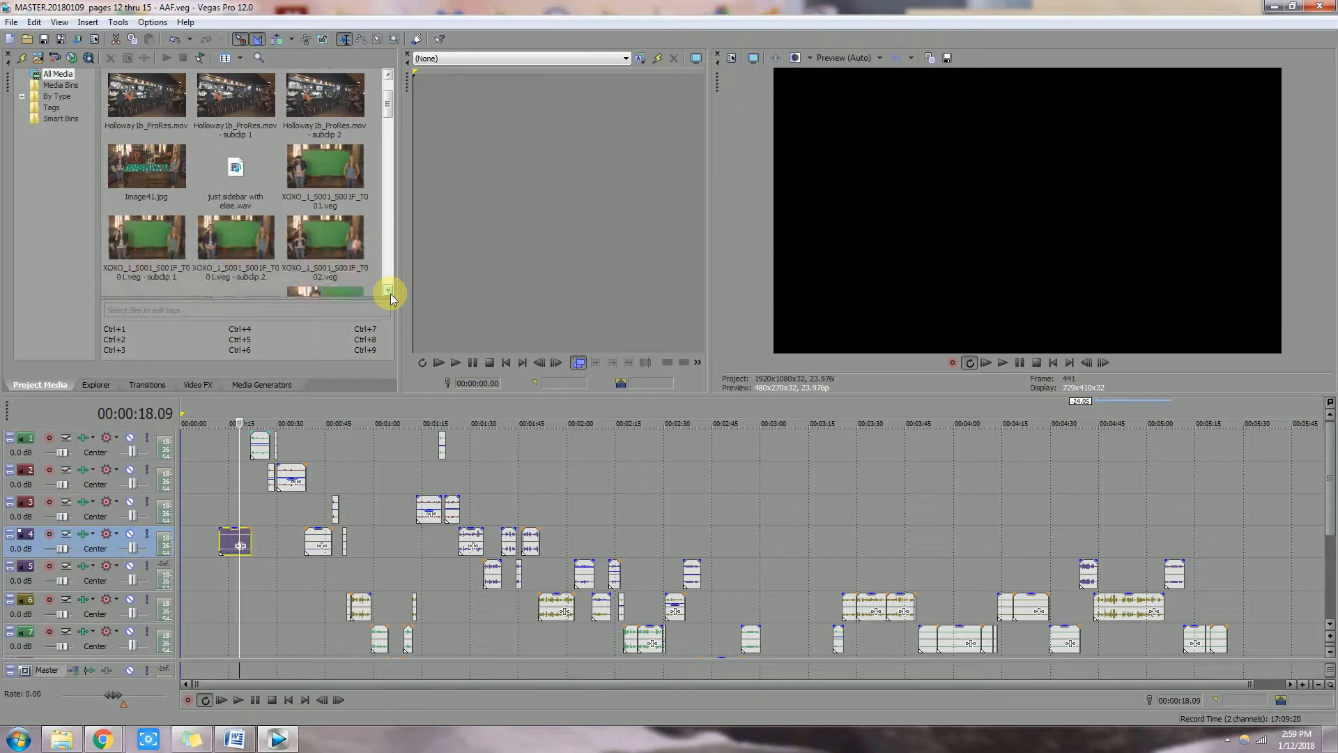
{"action": "left_click_drag", "start_coordinate": [390, 106], "coordinate": [388, 81]}
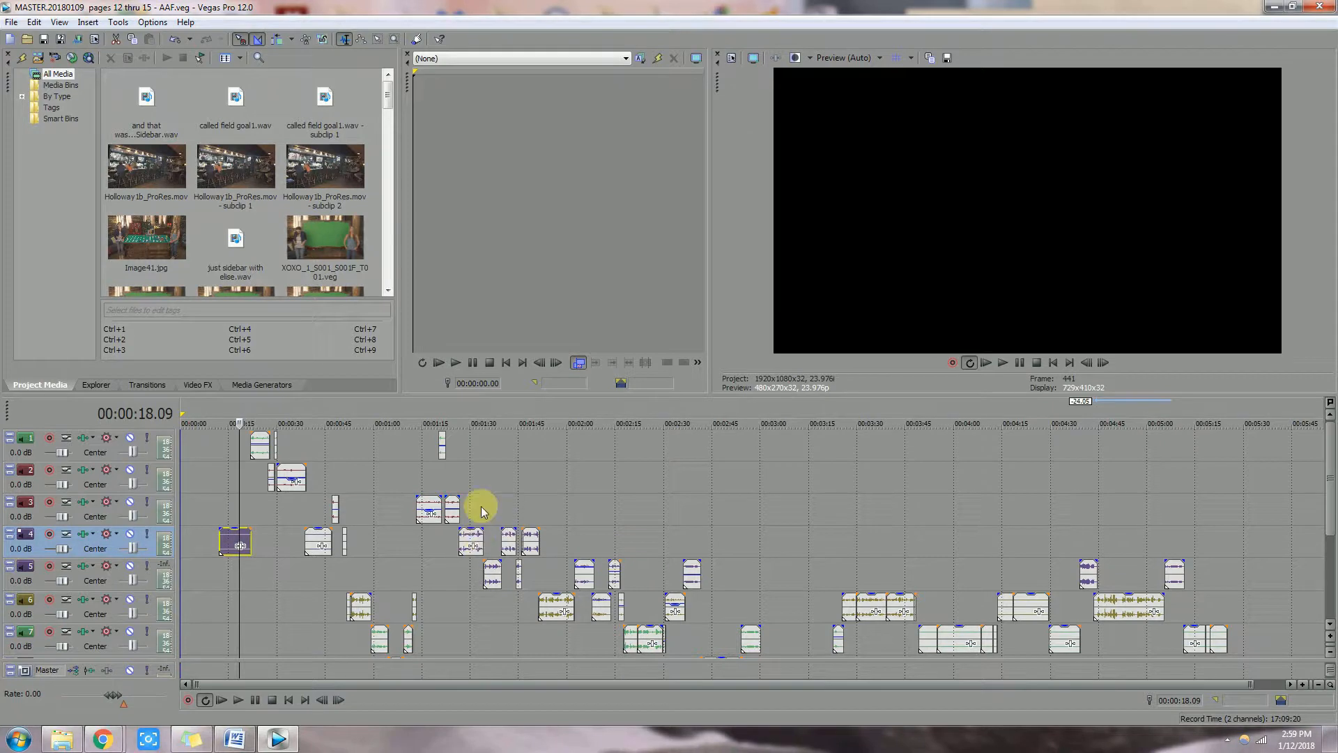
{"action": "left_click", "coordinate": [388, 292]}
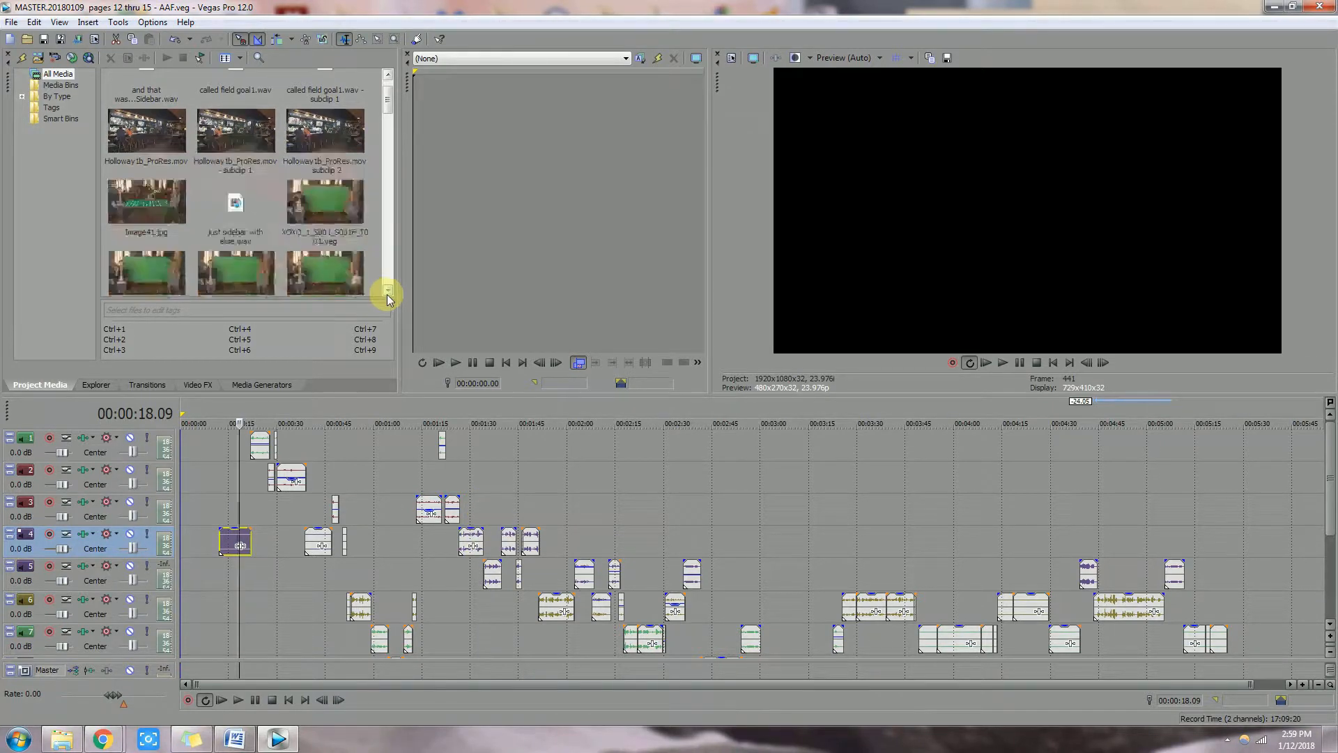
{"action": "left_click", "coordinate": [387, 292]}
{"action": "left_click", "coordinate": [387, 292]}
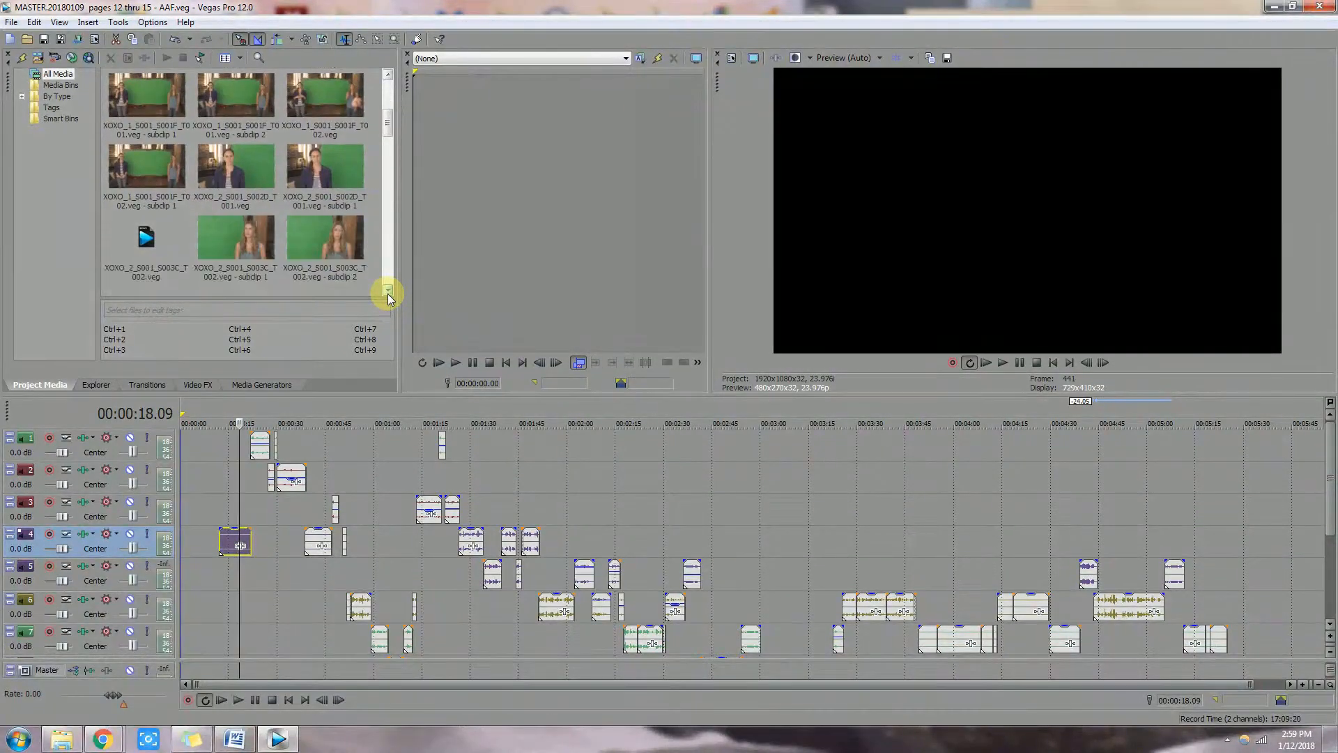
{"action": "left_click", "coordinate": [387, 293]}
{"action": "left_click", "coordinate": [387, 292]}
{"action": "left_click", "coordinate": [387, 294]}
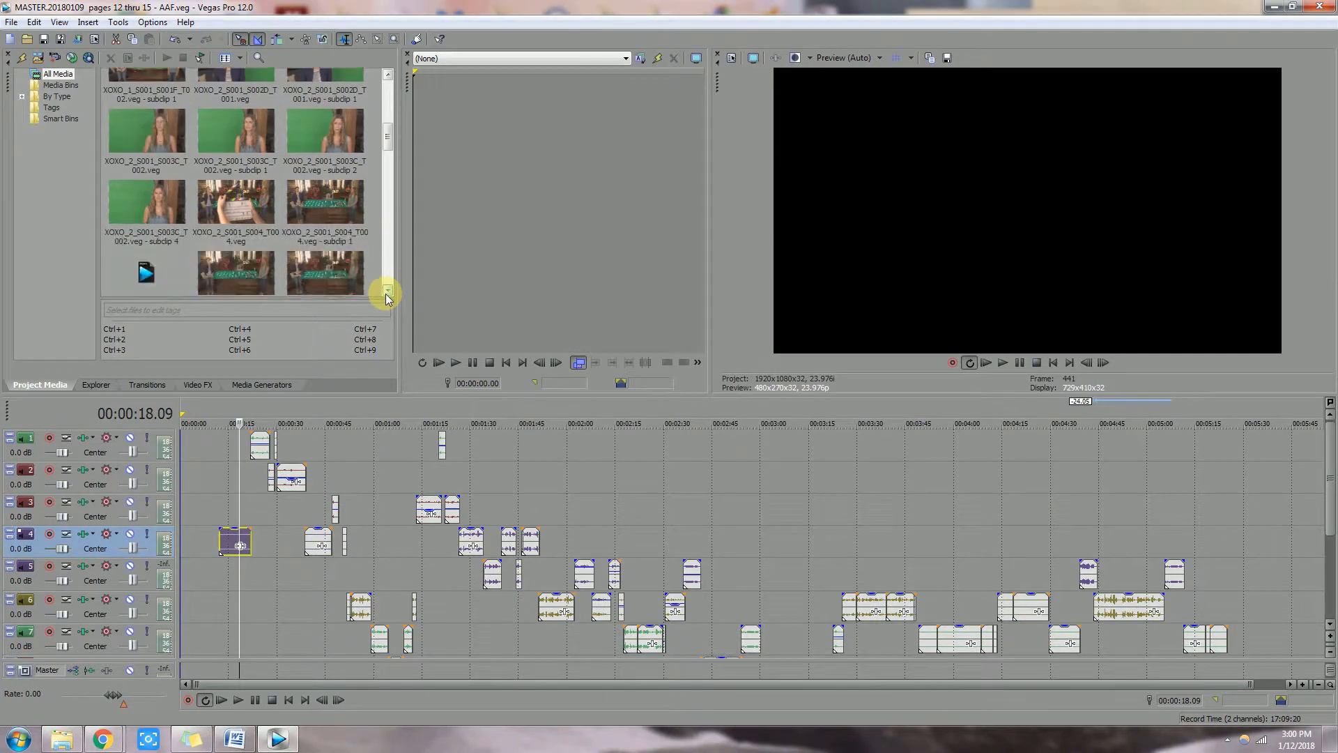
{"action": "left_click", "coordinate": [387, 293]}
{"action": "left_click_drag", "start_coordinate": [388, 144], "coordinate": [388, 66]}
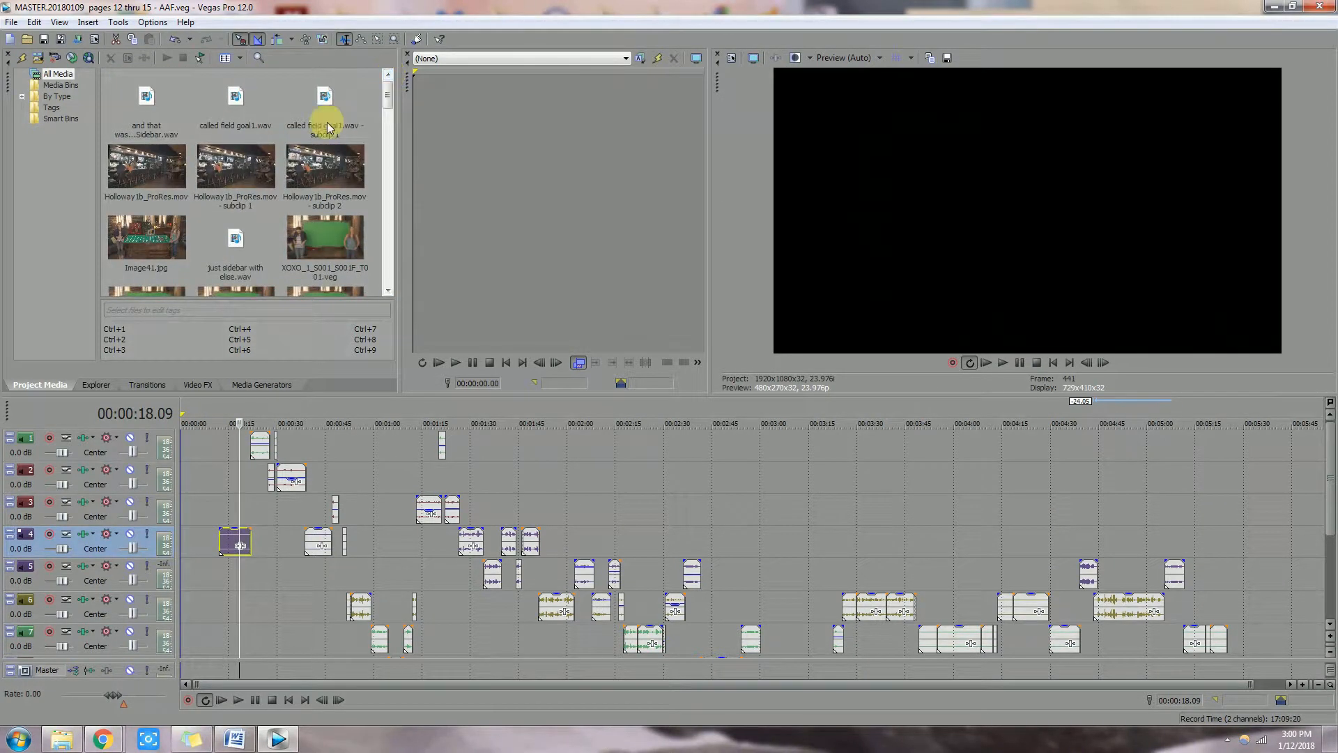
Step: Look at the replacement files offered for the "and that was...Sidebar.wav" media without replacing it
{"action": "left_click", "coordinate": [147, 106]}
{"action": "right_click", "coordinate": [147, 106]}
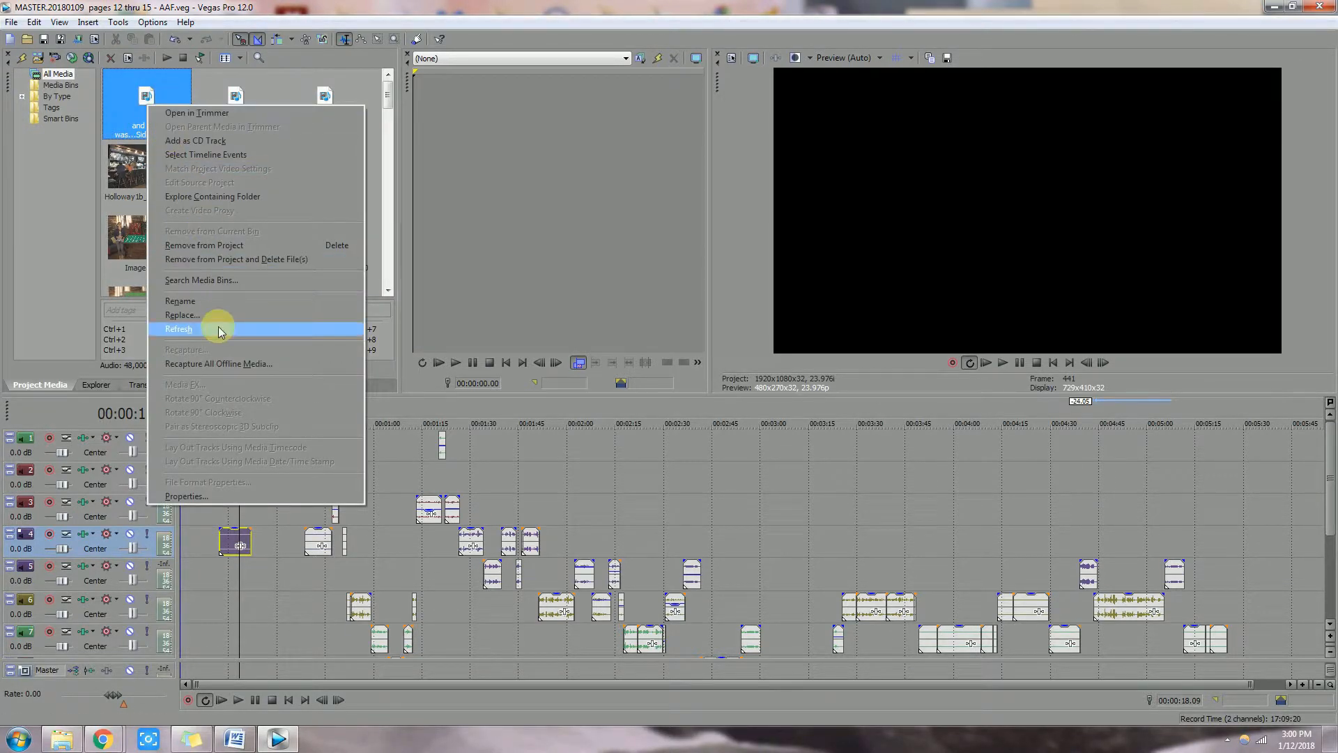
{"action": "left_click", "coordinate": [200, 317]}
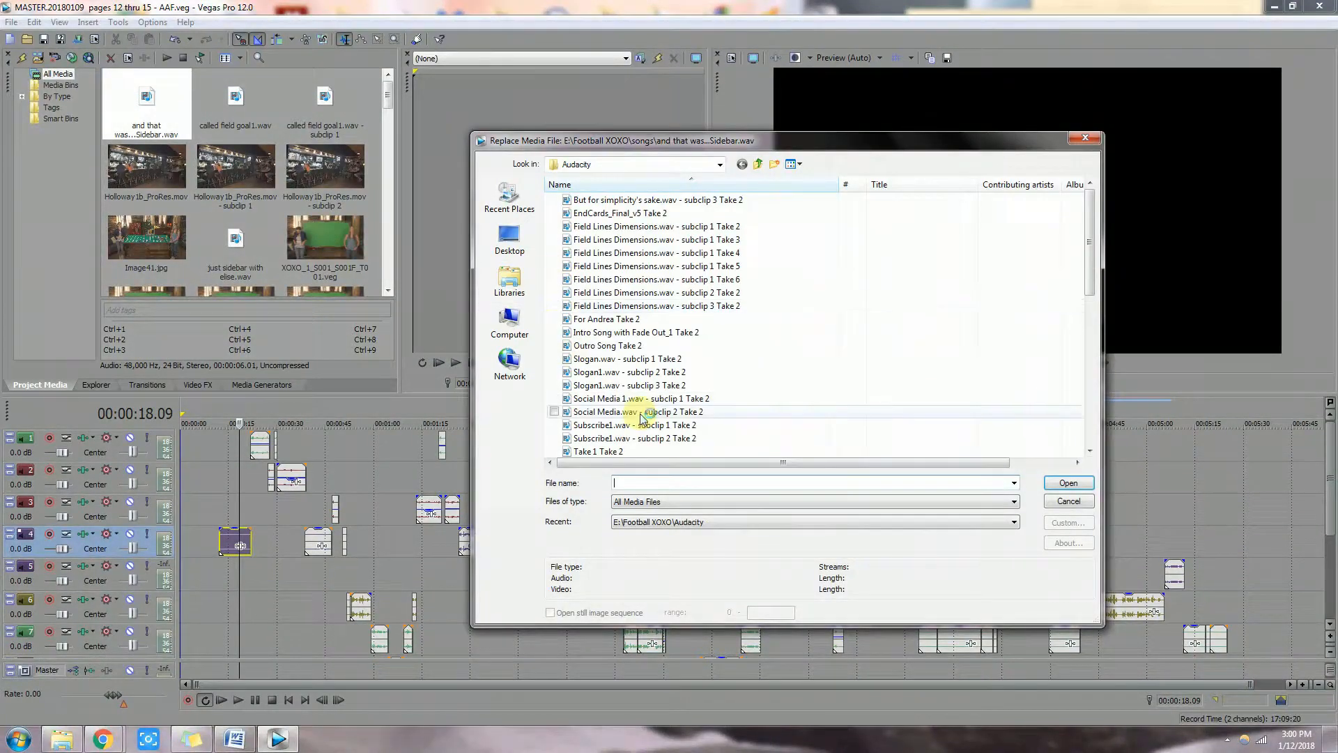
{"action": "left_click", "coordinate": [1068, 501]}
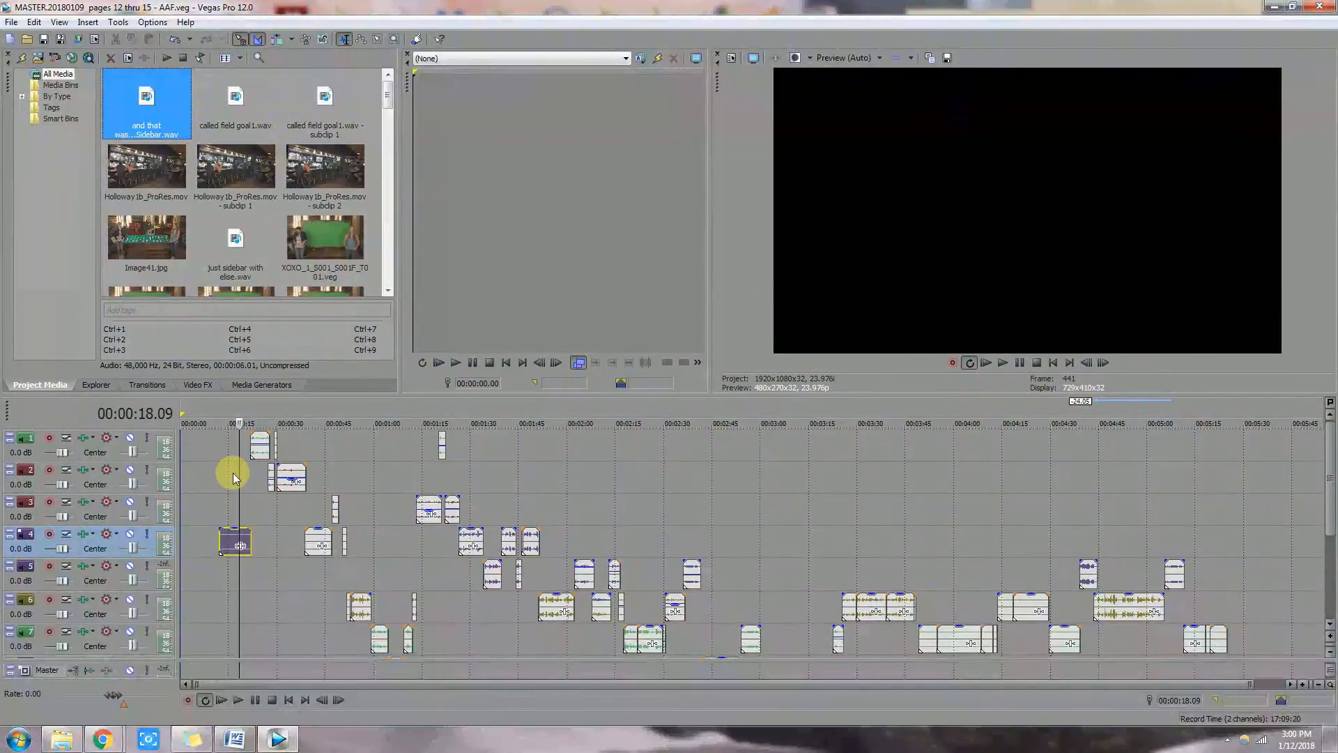
{"action": "left_click_drag", "start_coordinate": [1331, 491], "coordinate": [1332, 458]}
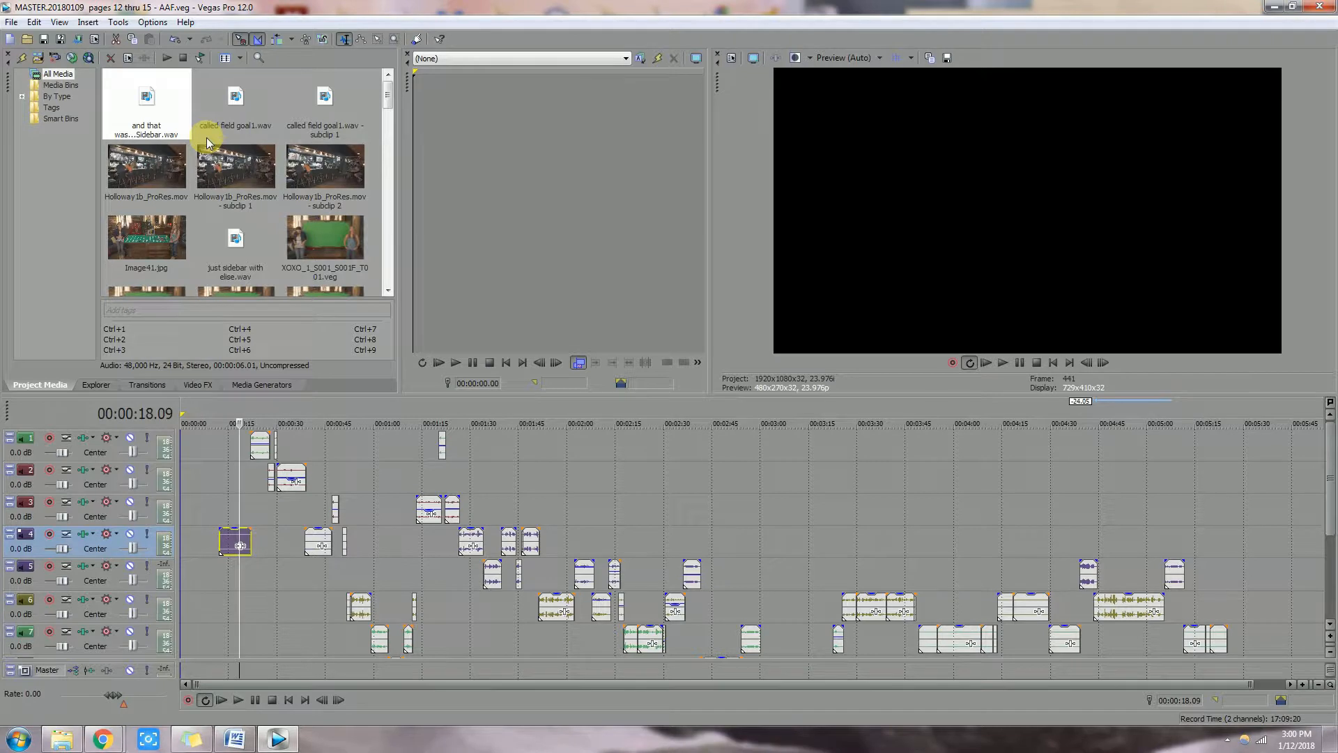
Step: Create a subclip of about 4 seconds from Holloway1b_ProRes.mov, starting at about 00:00:28.19 in the Trimmer
{"action": "left_click", "coordinate": [169, 173]}
{"action": "left_click_drag", "start_coordinate": [543, 181], "coordinate": [543, 182]}
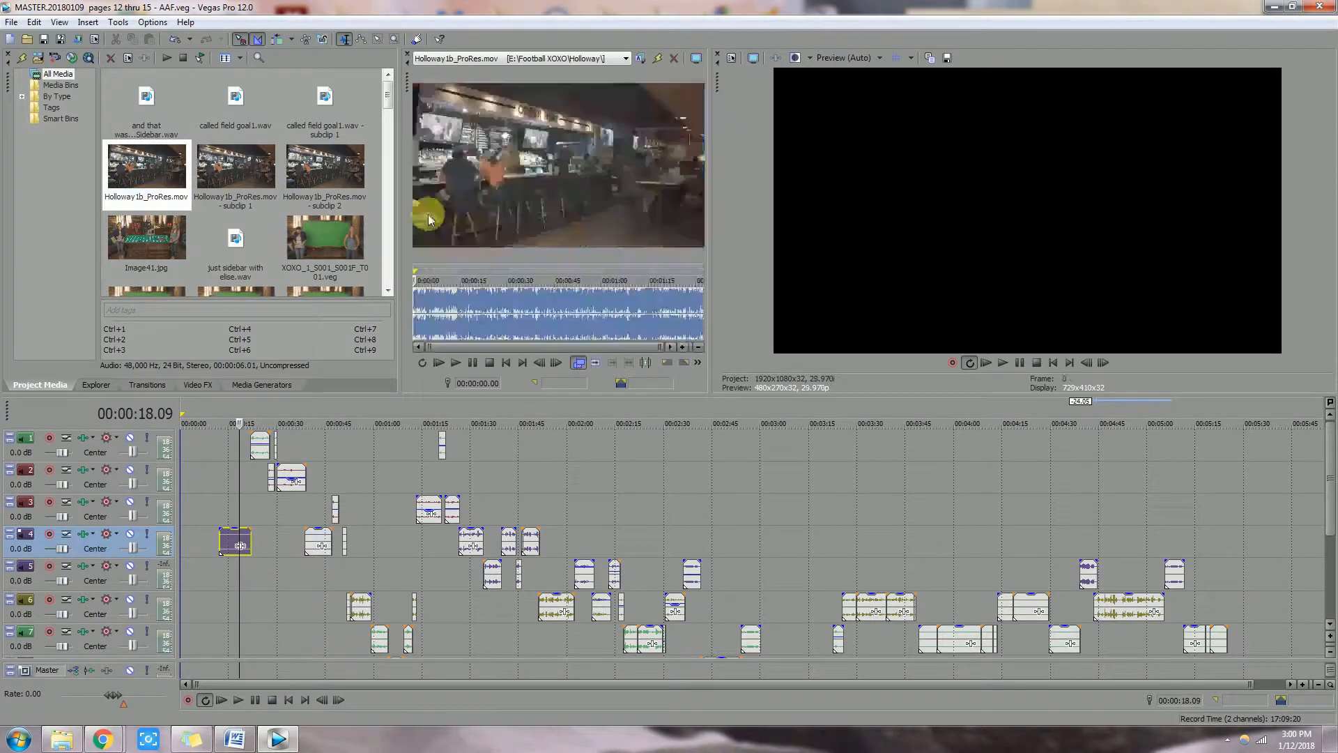
{"action": "left_click", "coordinate": [516, 299]}
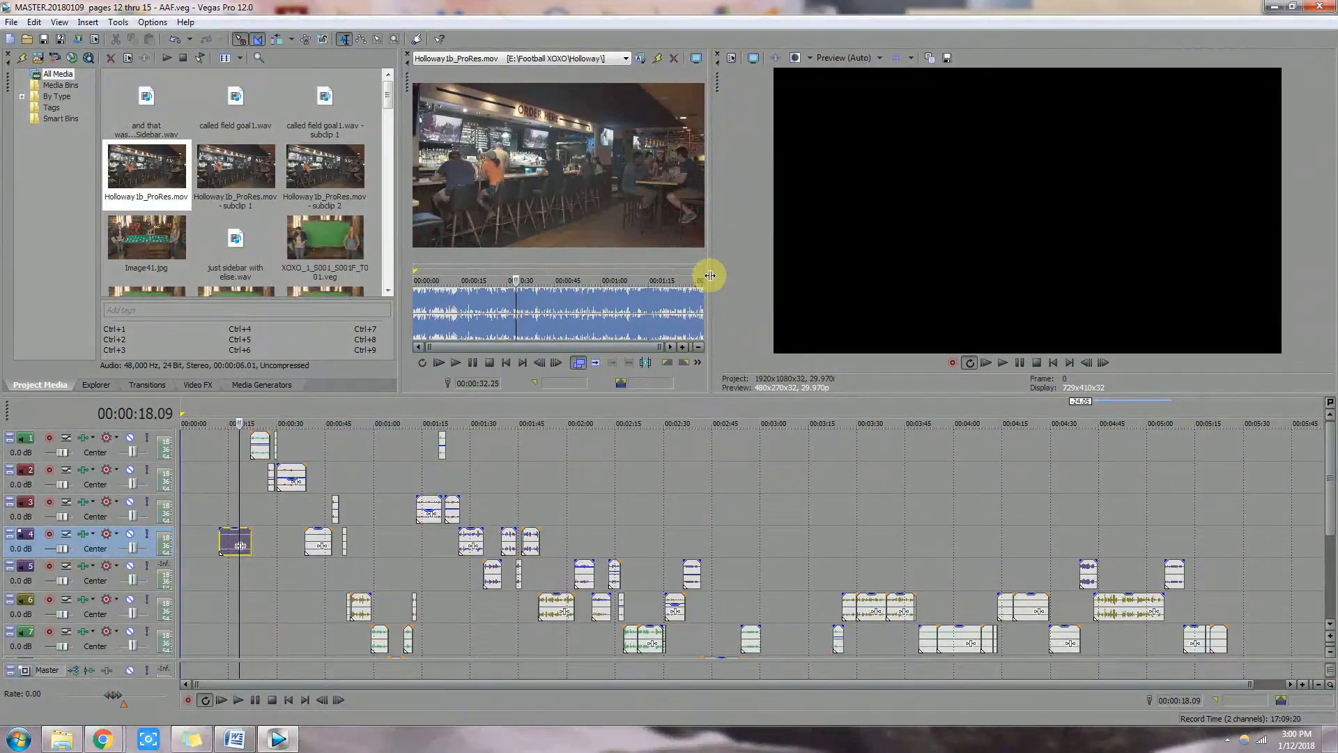
{"action": "left_click", "coordinate": [697, 310]}
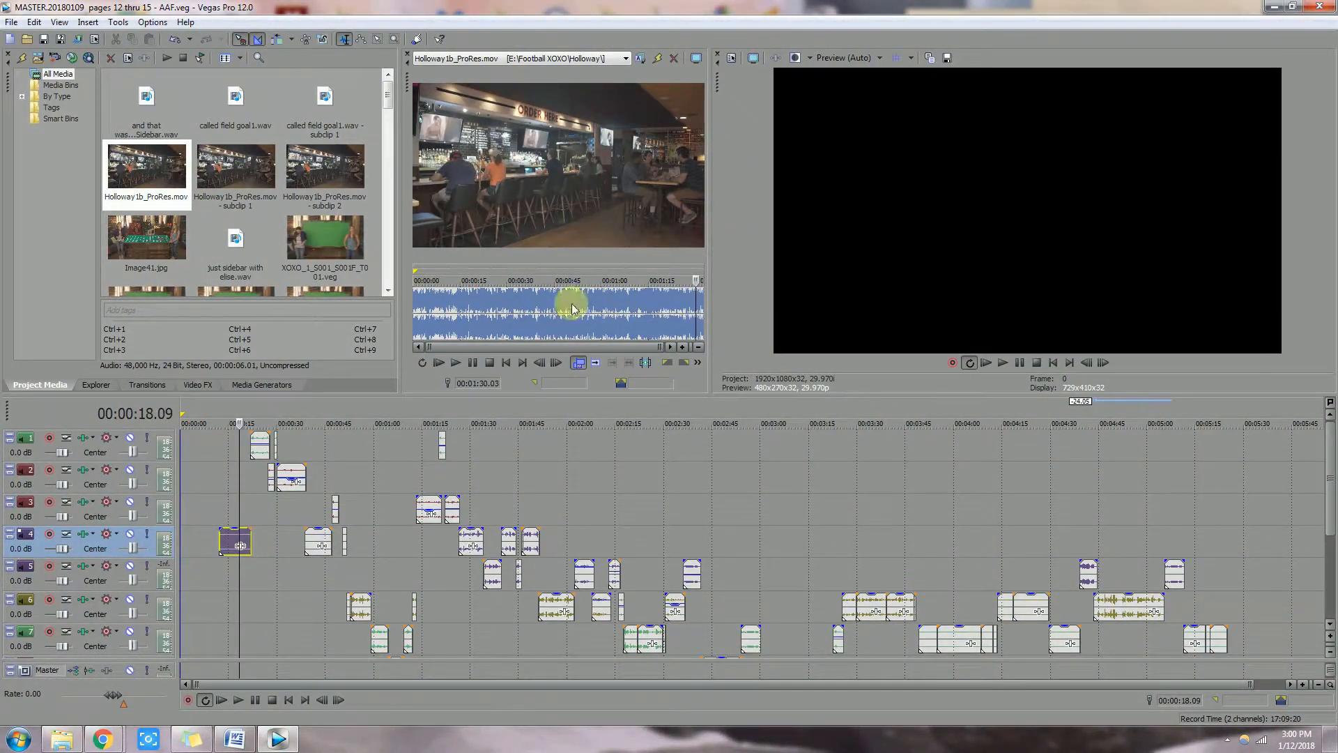
{"action": "left_click_drag", "start_coordinate": [504, 275], "coordinate": [515, 278]}
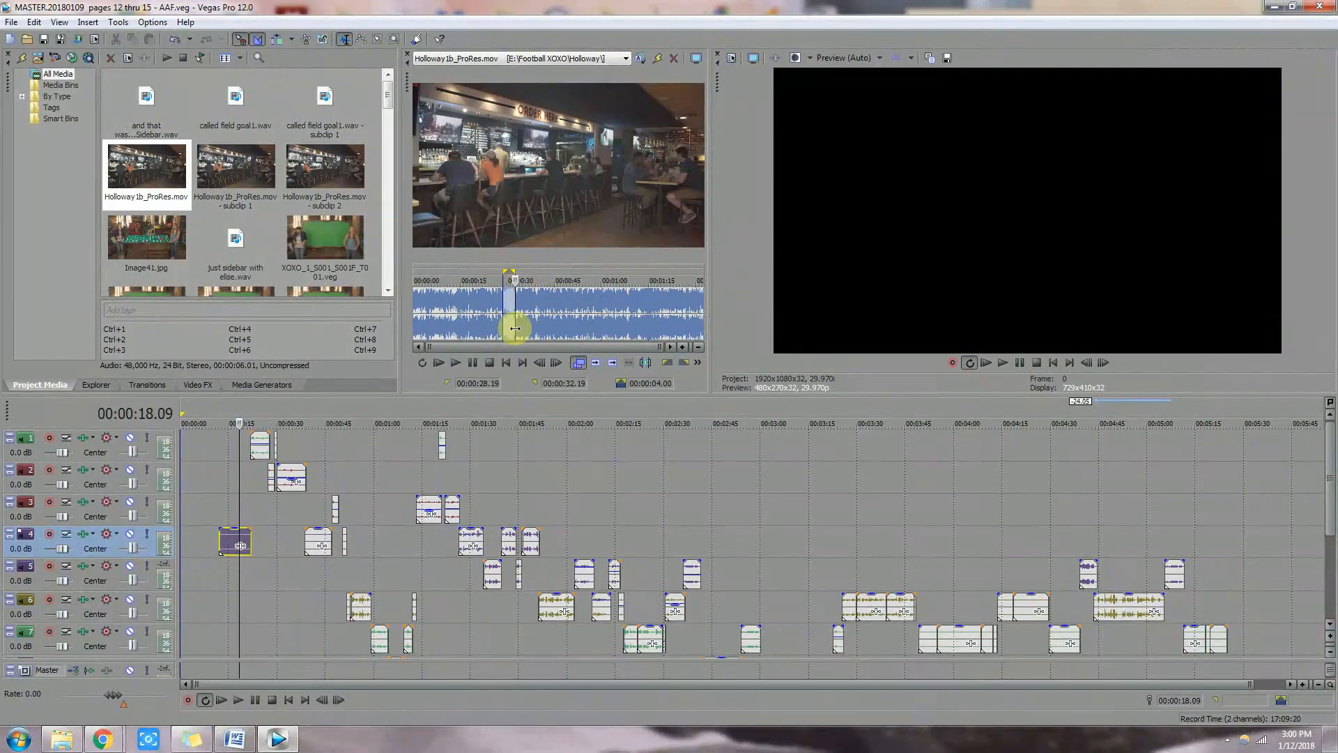
{"action": "left_click", "coordinate": [647, 368]}
{"action": "left_click", "coordinate": [681, 285]}
Step: Place the Holloway1b_ProRes.mov subclip on the timeline at about 00:01:58, match the project video settings to it, and play from its start
{"action": "left_click_drag", "start_coordinate": [136, 230], "coordinate": [570, 471]}
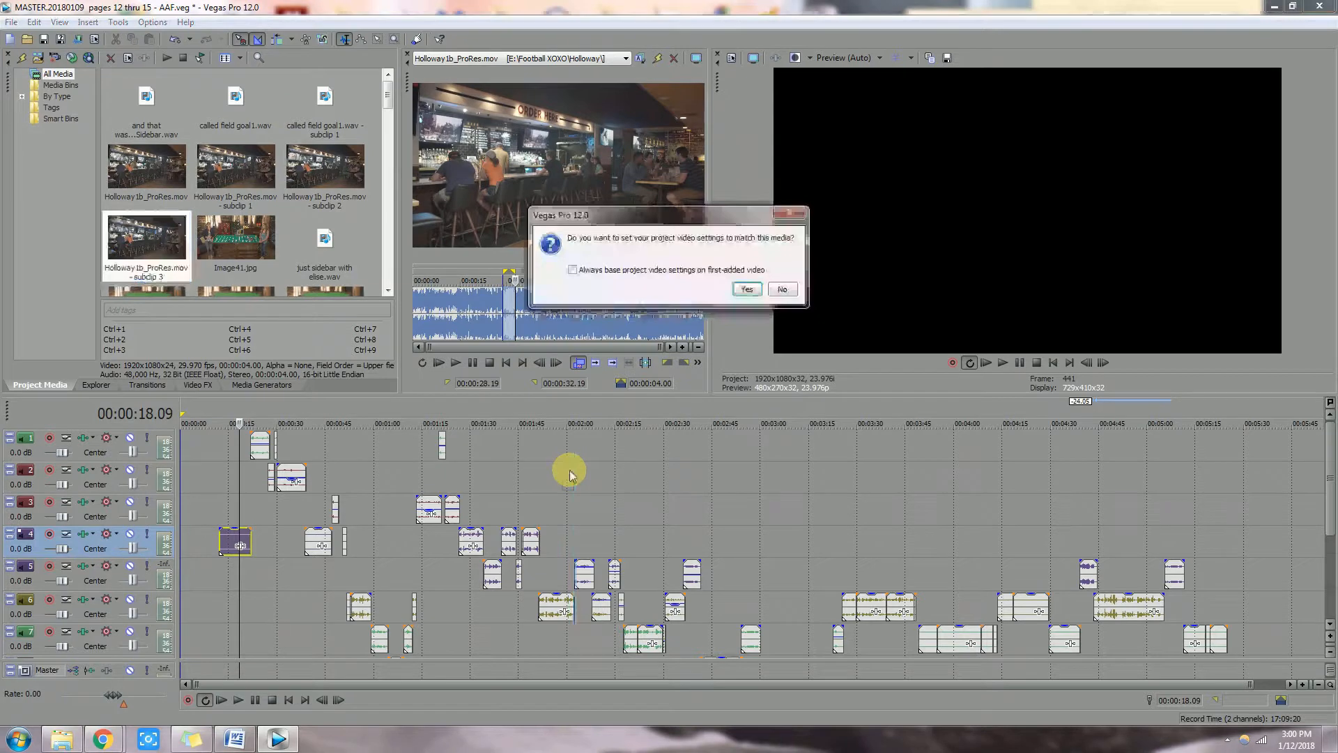
{"action": "left_click", "coordinate": [752, 293]}
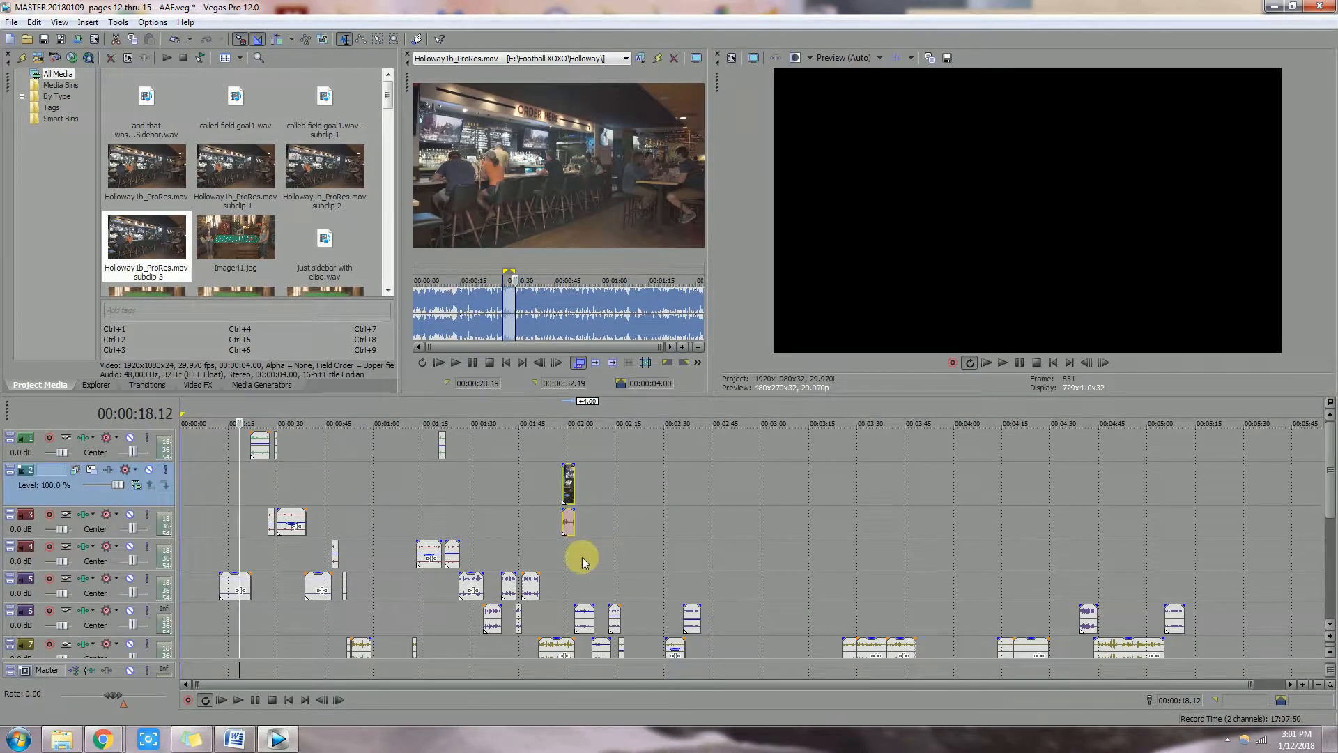
{"action": "left_click", "coordinate": [561, 547]}
{"action": "key", "text": "space"}
{"action": "key", "text": "space"}
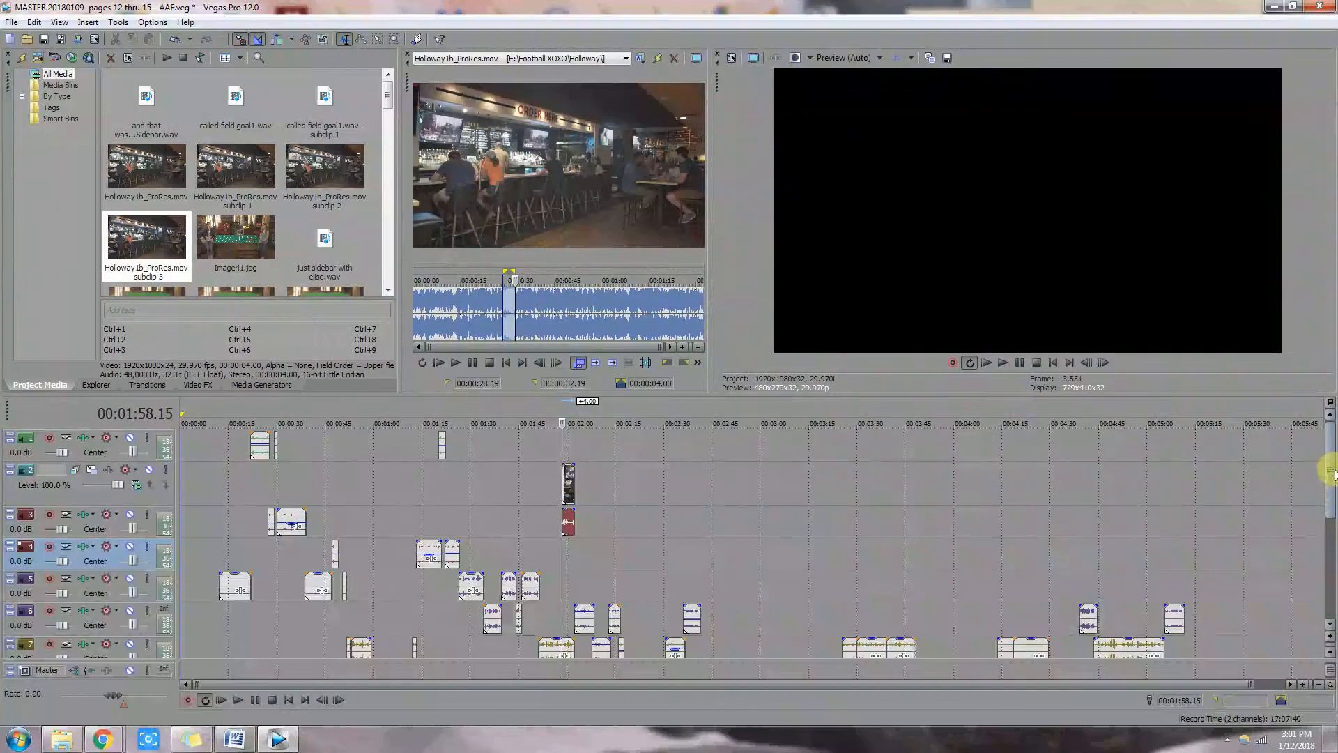
Step: Delete the Holloway subclip event at about 00:01:58 and the empty video track 2
{"action": "mouse_move", "coordinate": [1334, 500]}
{"action": "left_mouse_down"}
{"action": "mouse_move", "coordinate": [1331, 449]}
{"action": "mouse_move", "coordinate": [1330, 512]}
{"action": "left_mouse_up"}
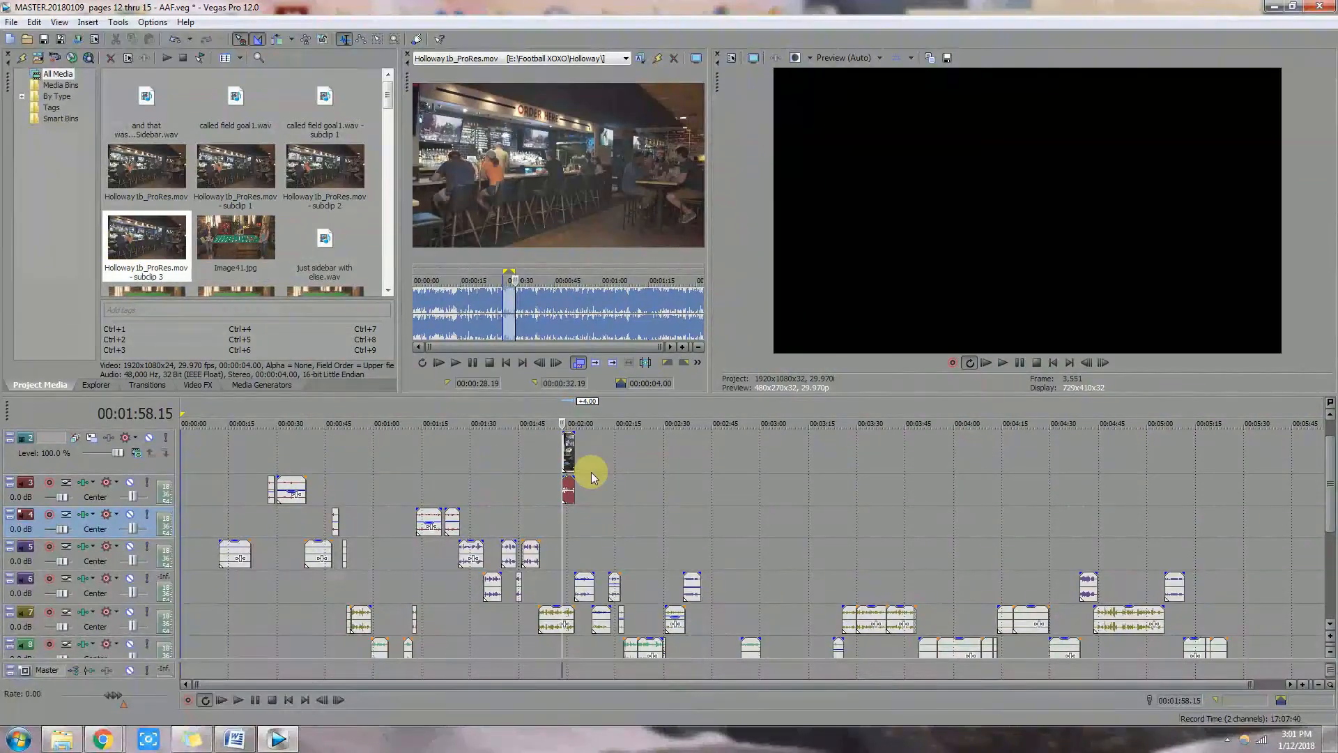
{"action": "left_click", "coordinate": [571, 443]}
{"action": "key", "text": "Delete"}
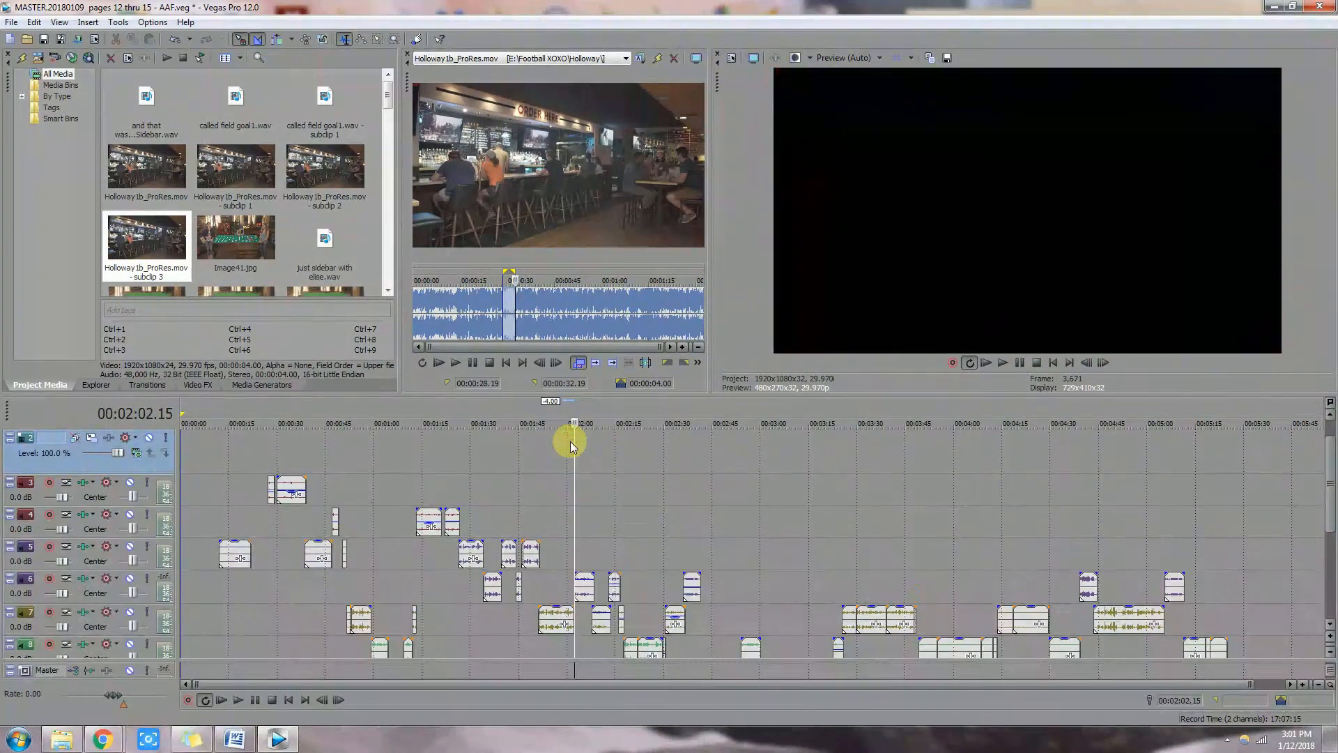
{"action": "right_click", "coordinate": [110, 468]}
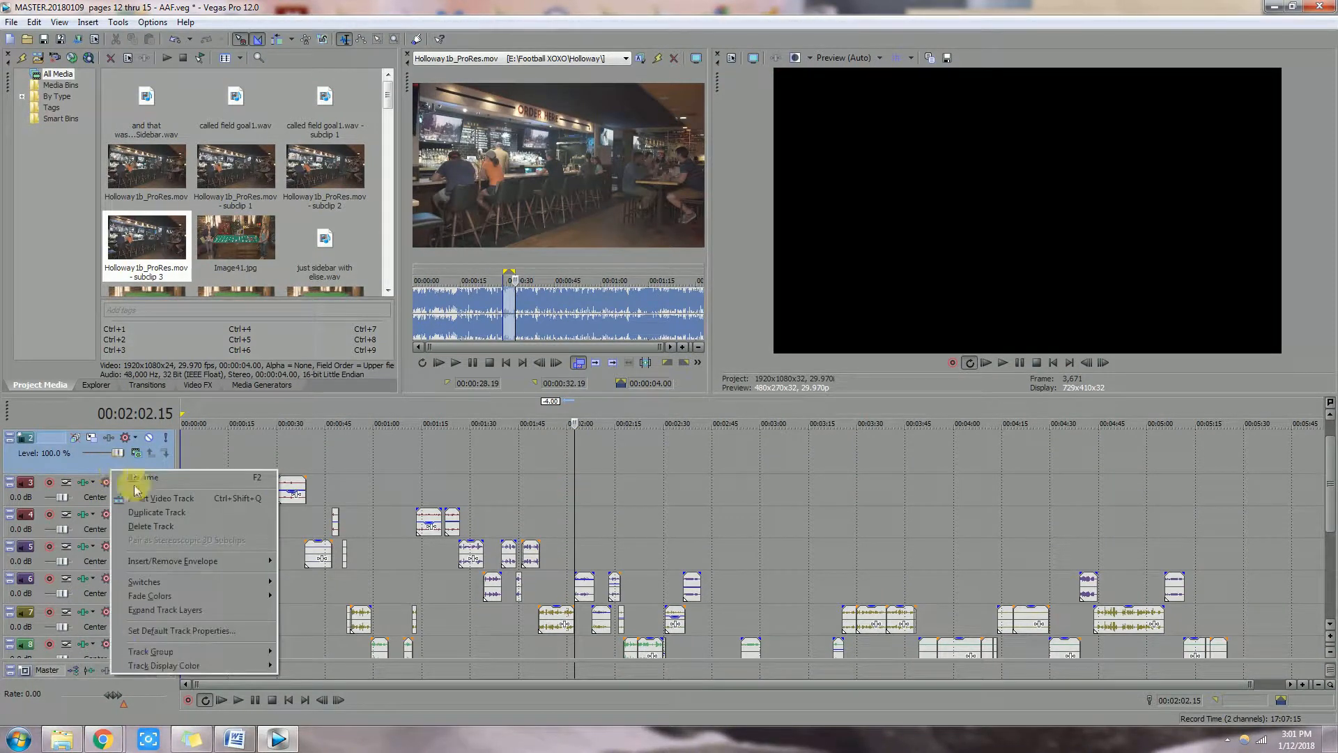
{"action": "left_click", "coordinate": [146, 521]}
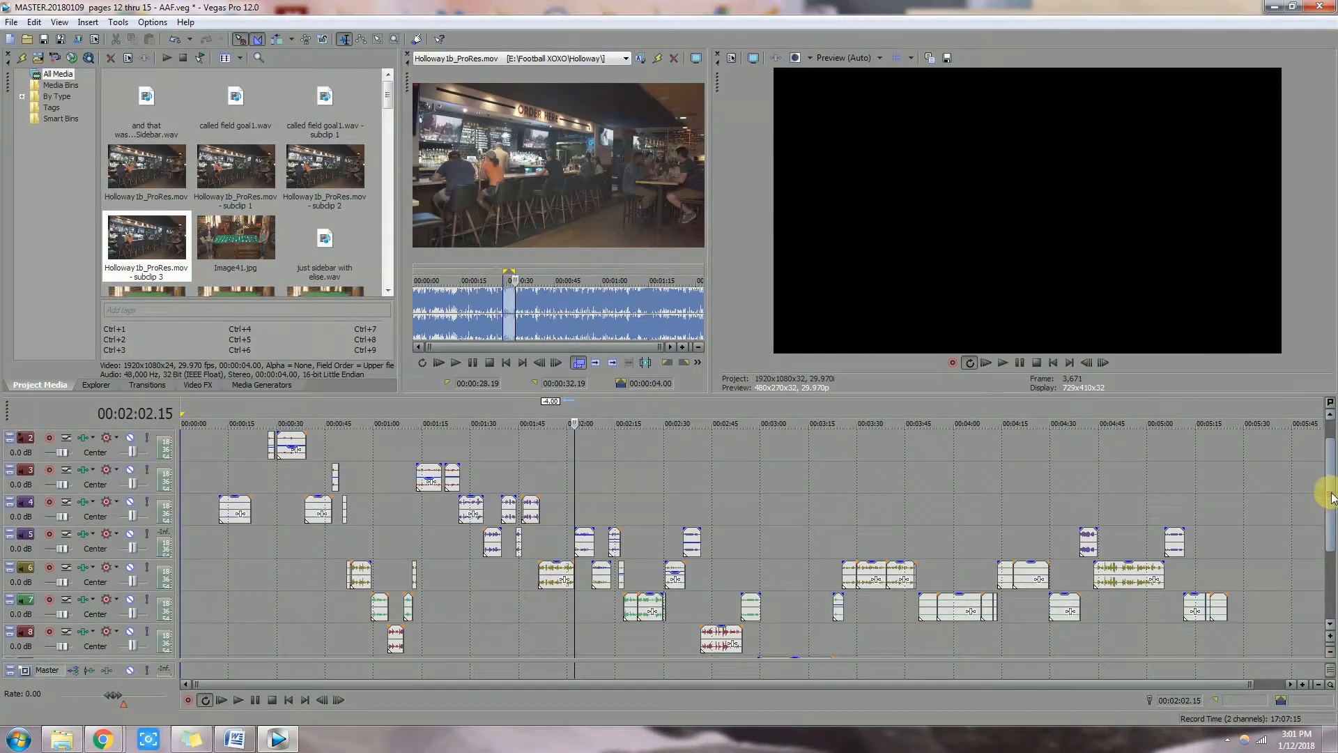
{"action": "left_click_drag", "start_coordinate": [1328, 493], "coordinate": [1329, 433]}
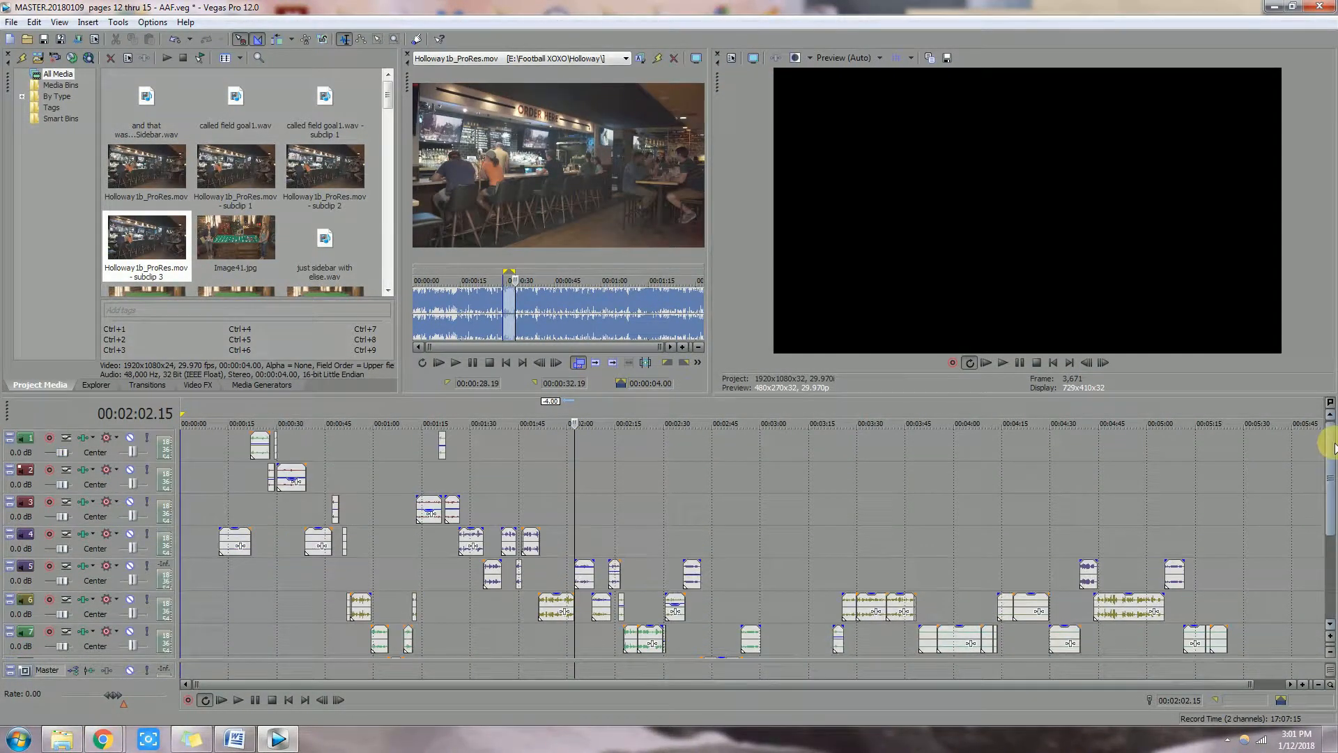
Step: Look at the audio editor commands for the first event on track 4 and check the preferred audio editor in the audio preferences
{"action": "left_click", "coordinate": [230, 543]}
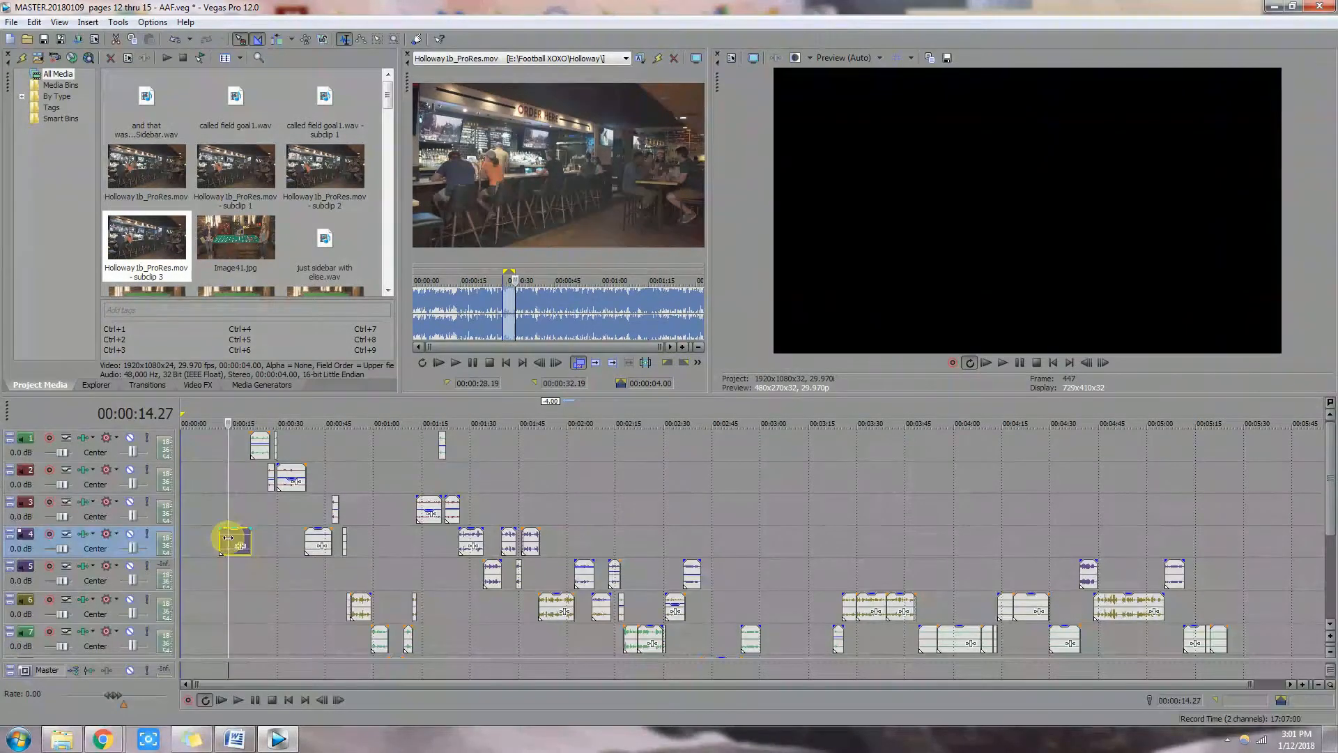
{"action": "right_click", "coordinate": [230, 540]}
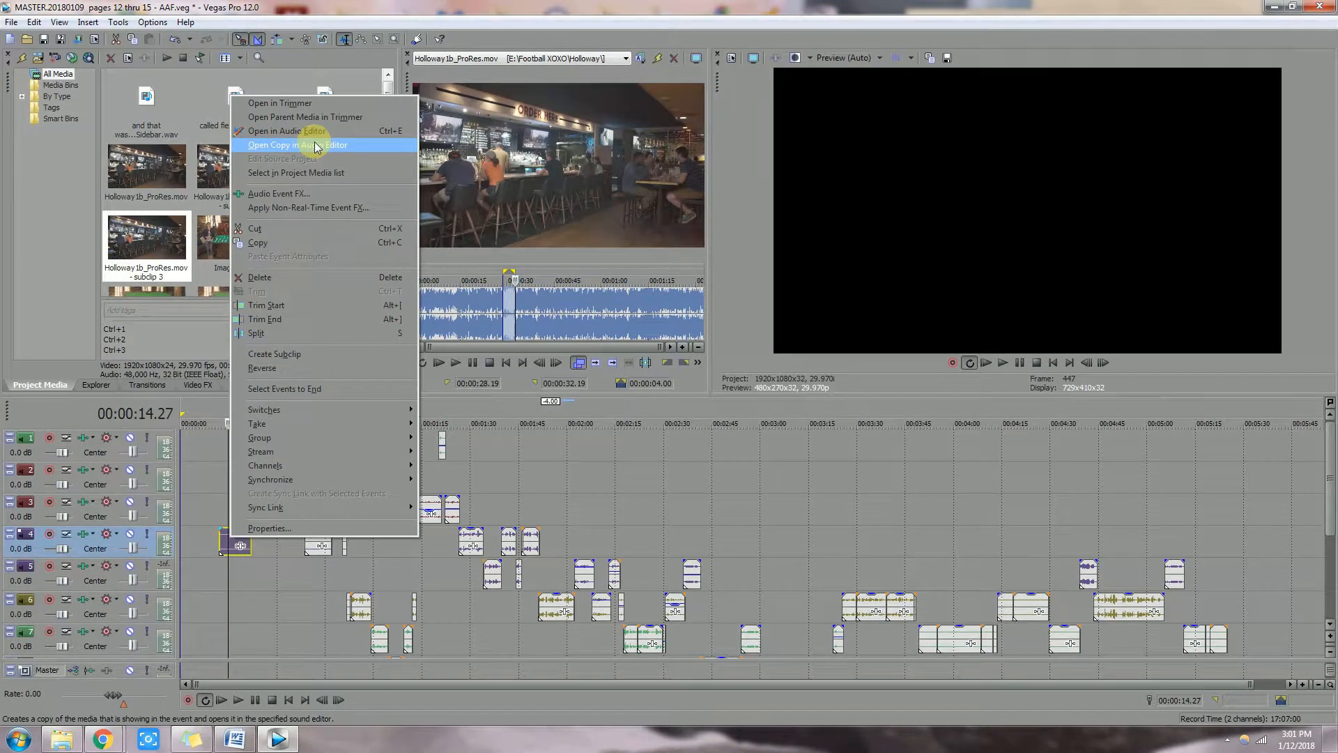
{"action": "left_click", "coordinate": [309, 28]}
{"action": "left_click", "coordinate": [145, 23]}
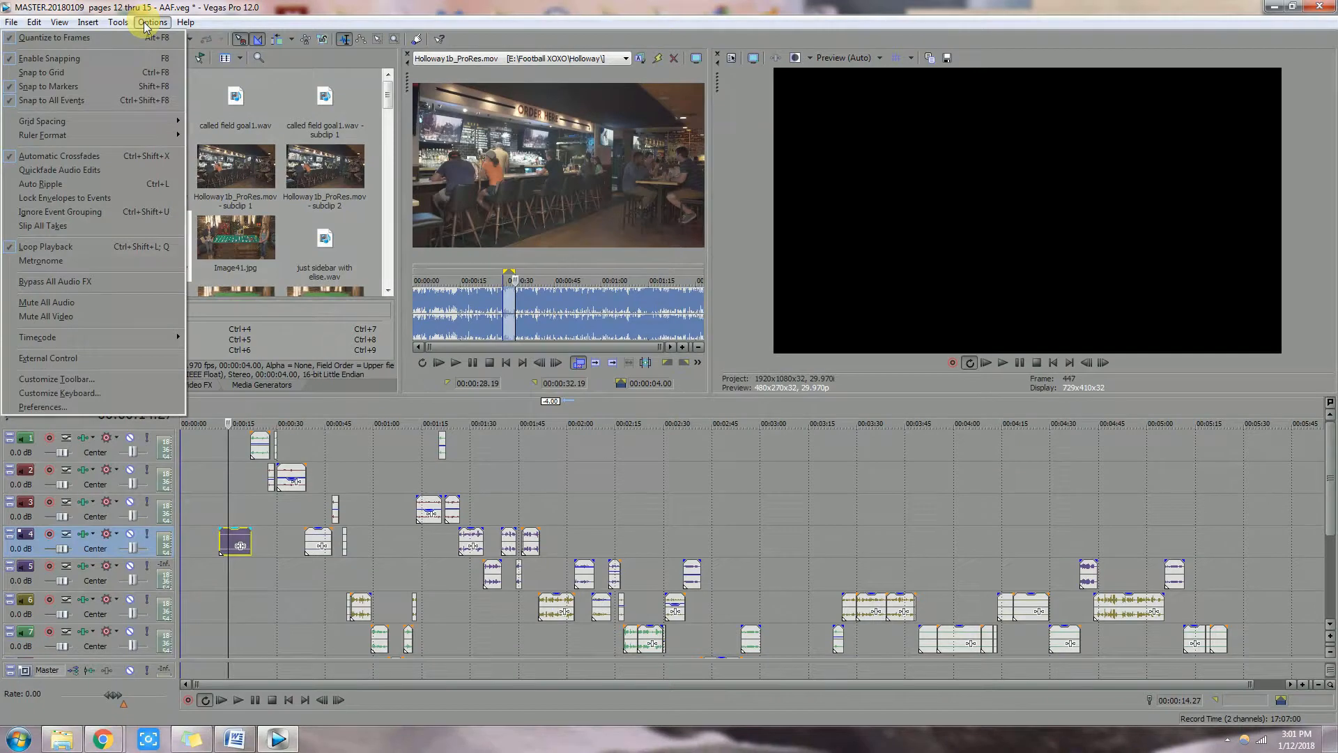
{"action": "left_click", "coordinate": [148, 26]}
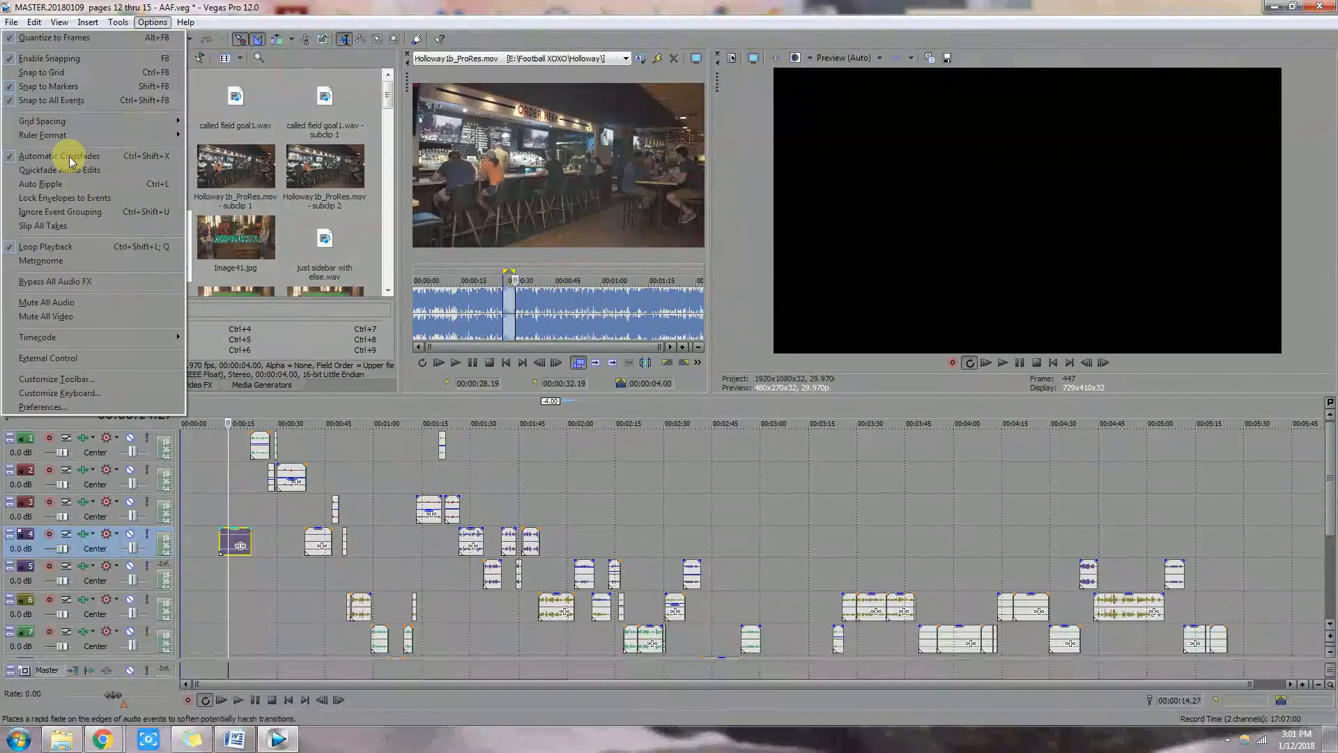
{"action": "left_click", "coordinate": [58, 411]}
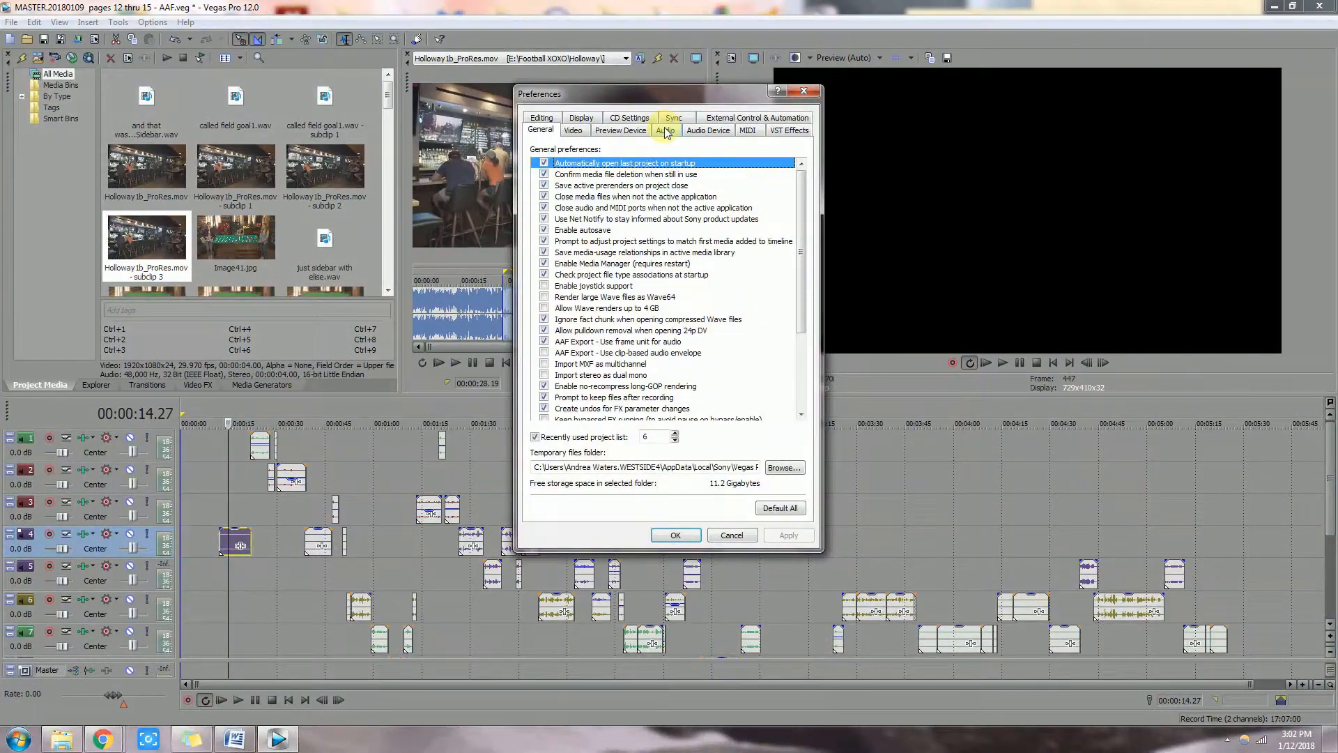
{"action": "left_click", "coordinate": [666, 130]}
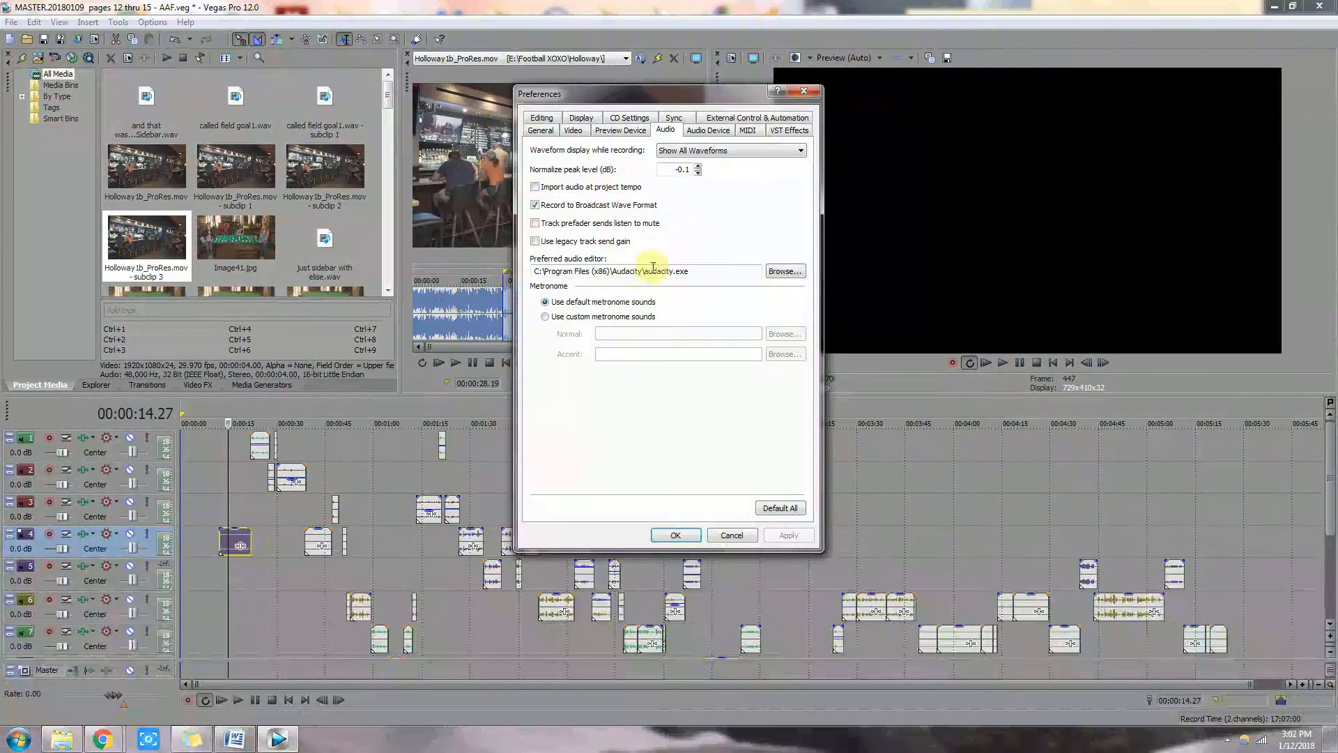
{"action": "left_click", "coordinate": [732, 536]}
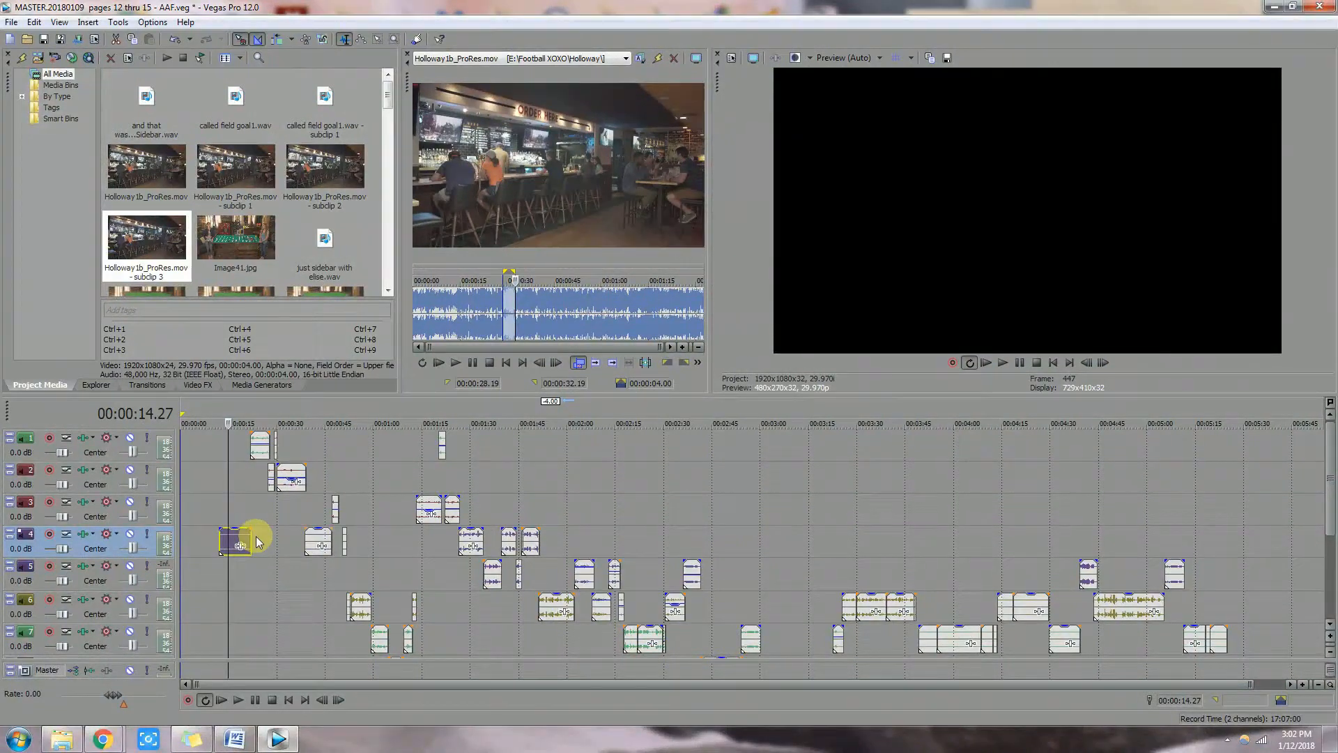
Step: Open a copy of the first event on audio track 4 in the external audio editor, Audacity
{"action": "left_click", "coordinate": [234, 540]}
{"action": "scroll", "coordinate": [233, 540], "scroll_direction": "up", "scroll_amount": 3}
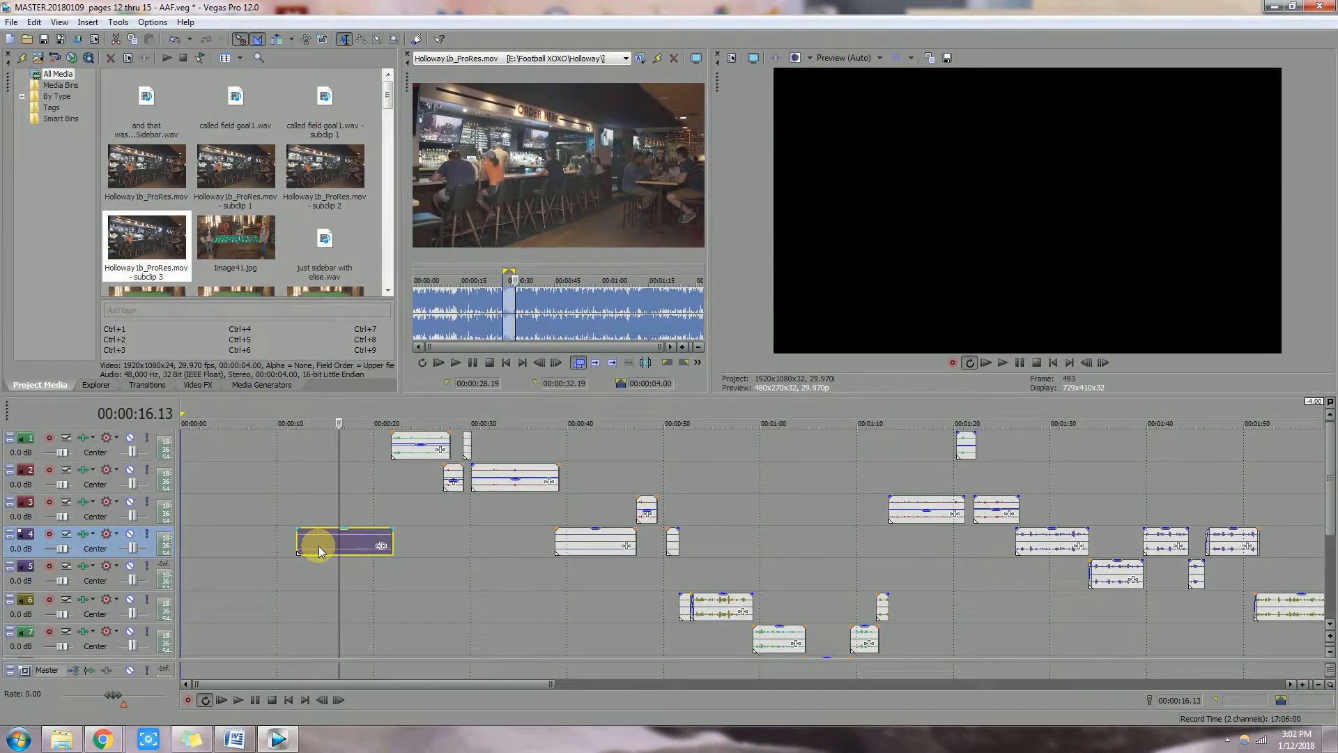
{"action": "right_click", "coordinate": [325, 533]}
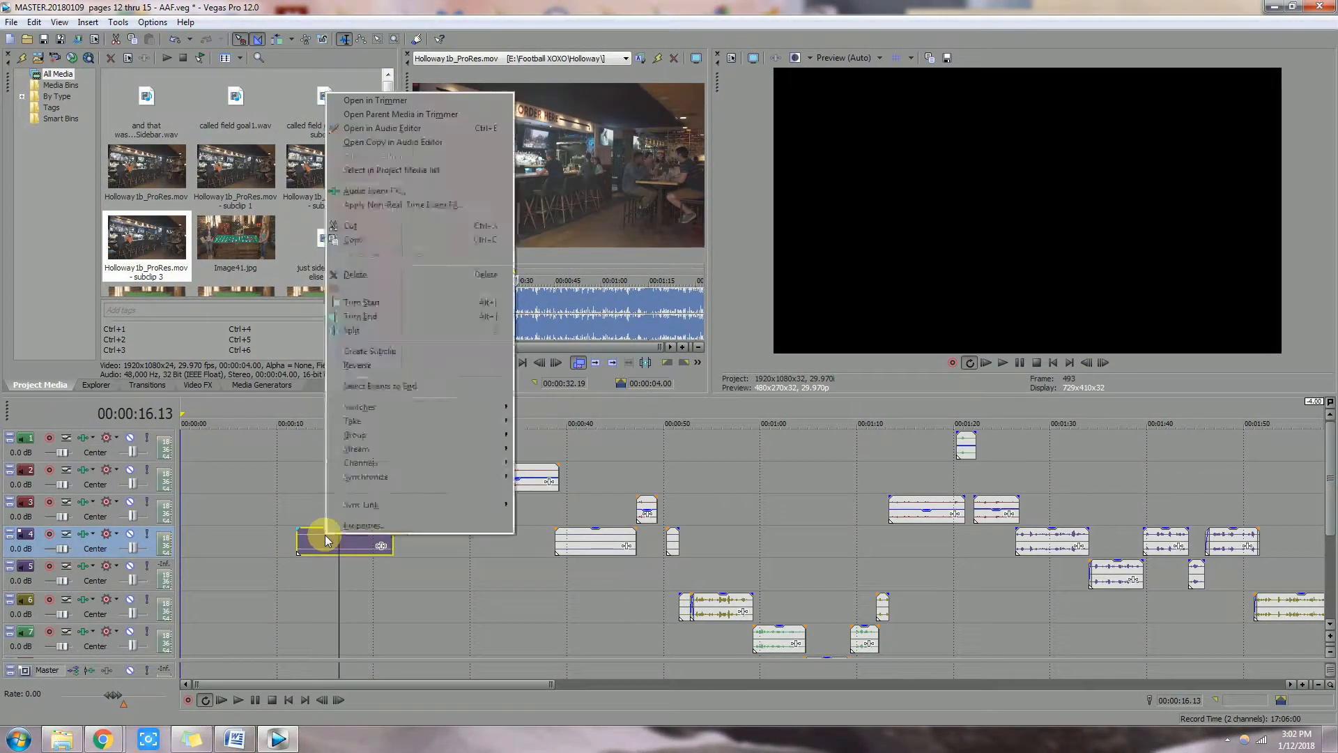
{"action": "left_click", "coordinate": [361, 142]}
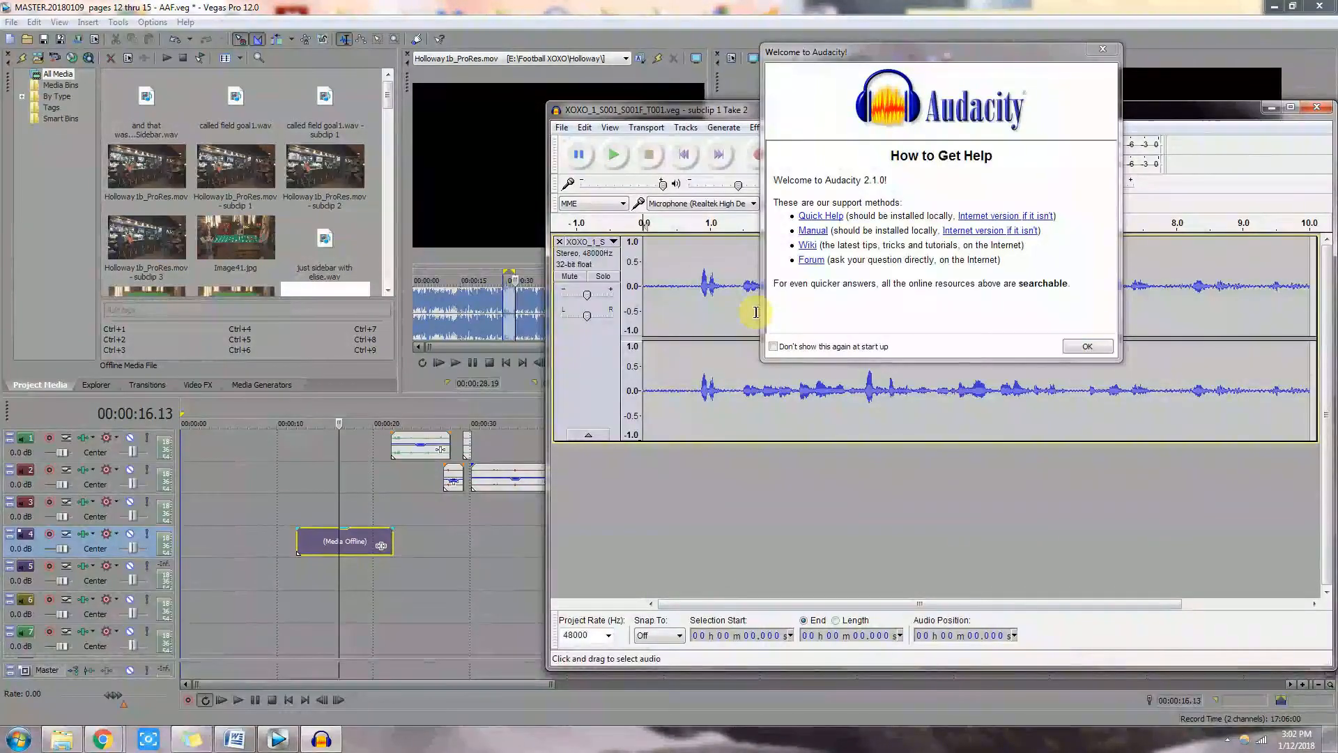
Step: Dismiss the welcome message and close Audacity without saving the project
{"action": "left_click", "coordinate": [1088, 346]}
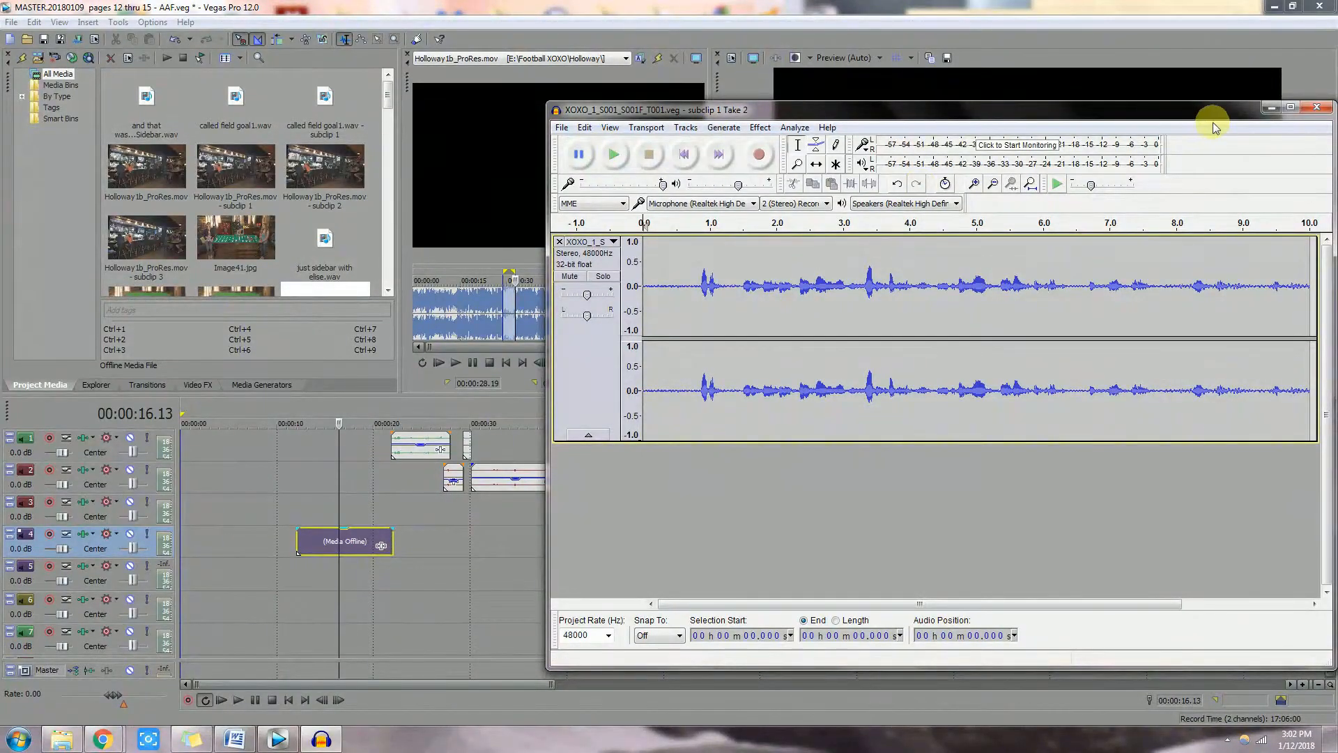
{"action": "left_click", "coordinate": [1318, 108]}
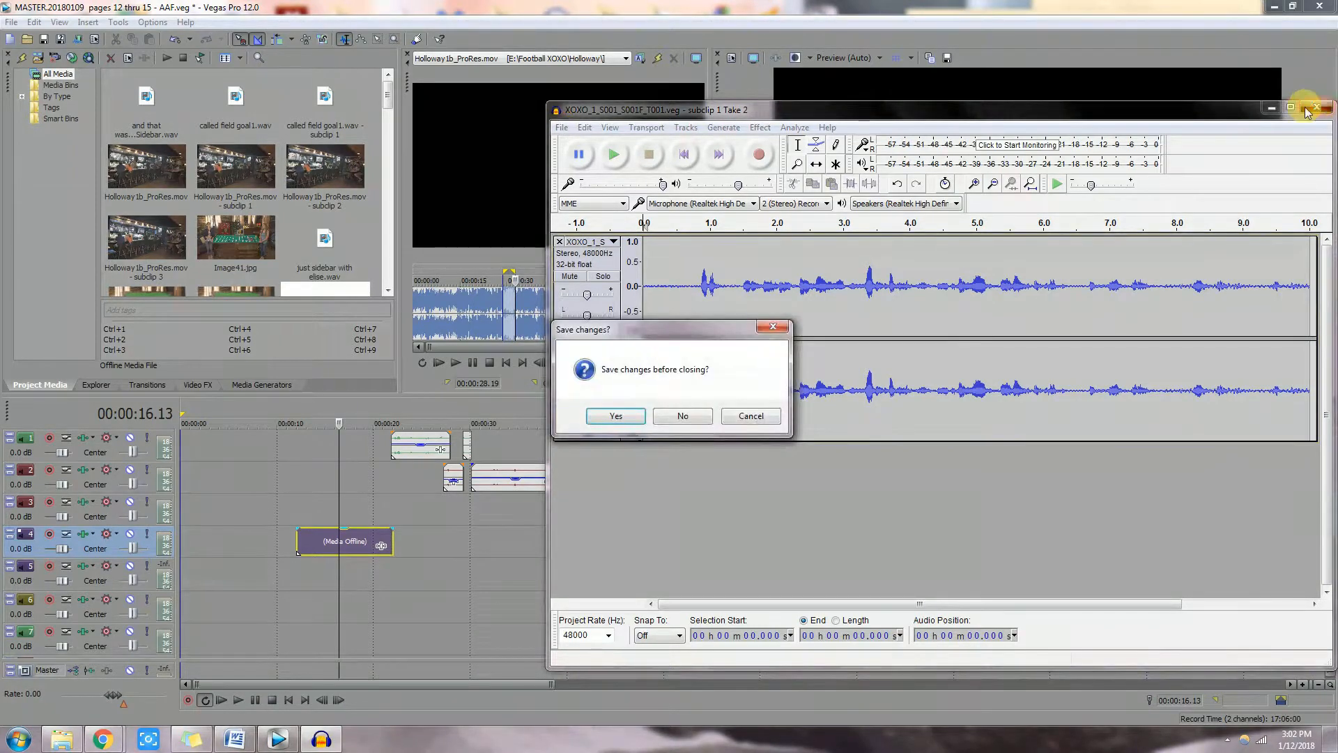
{"action": "left_click", "coordinate": [684, 416]}
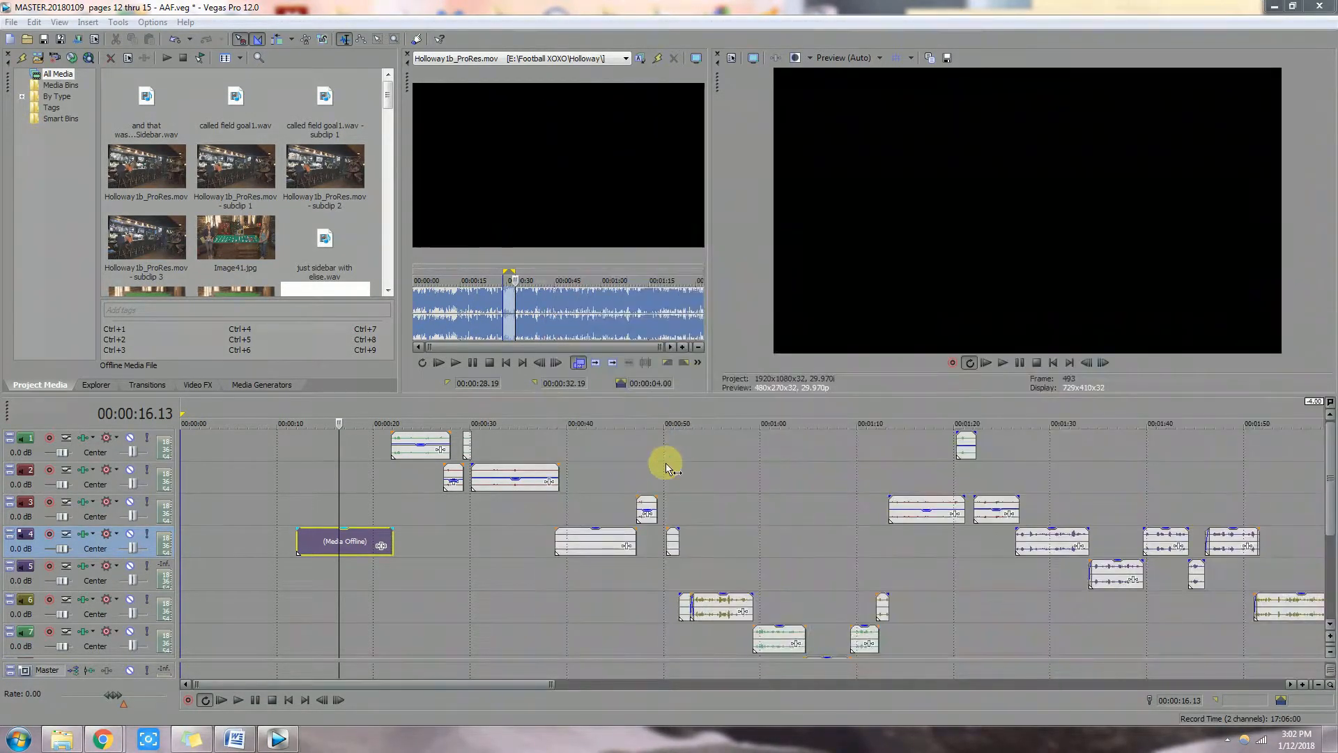
Step: Locate the first track 4 event's source in the project media and examine its general file properties, including file name and type
{"action": "right_click", "coordinate": [349, 539]}
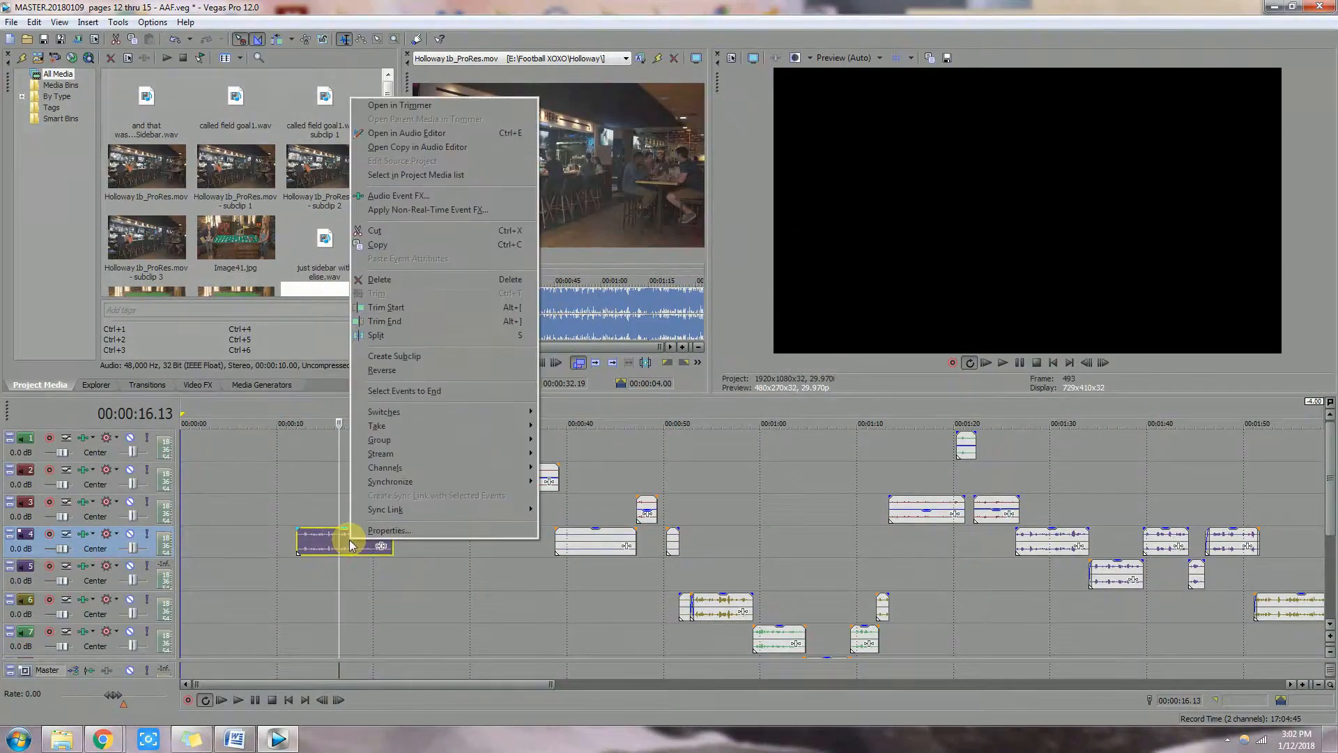
{"action": "left_click", "coordinate": [392, 174]}
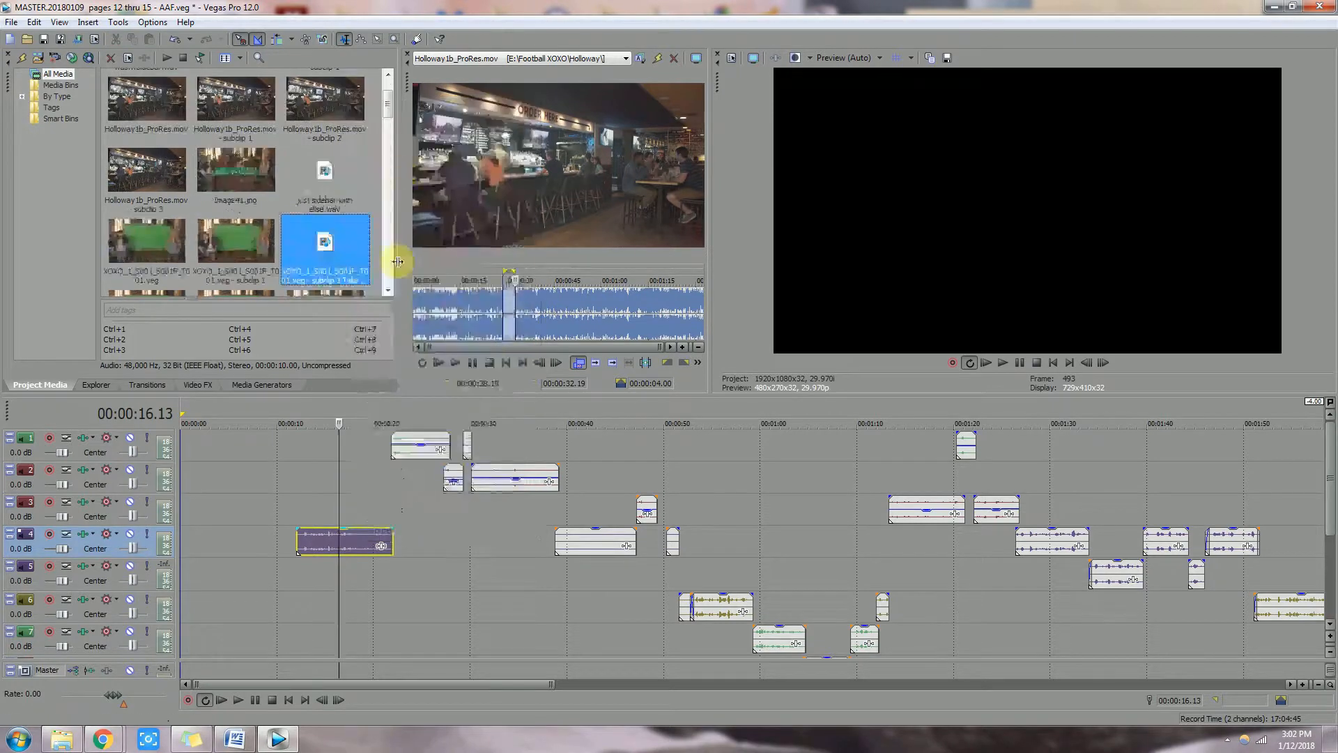
{"action": "left_click", "coordinate": [389, 296]}
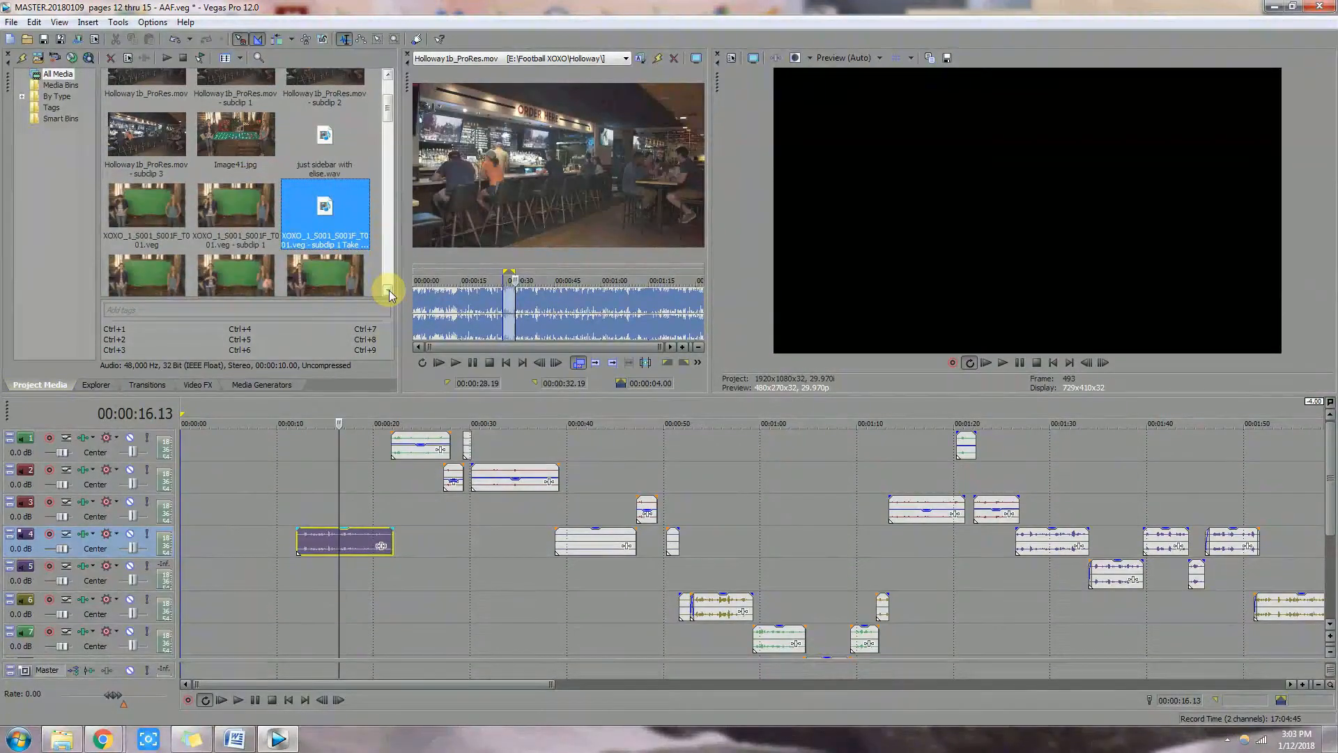
{"action": "right_click", "coordinate": [327, 185]}
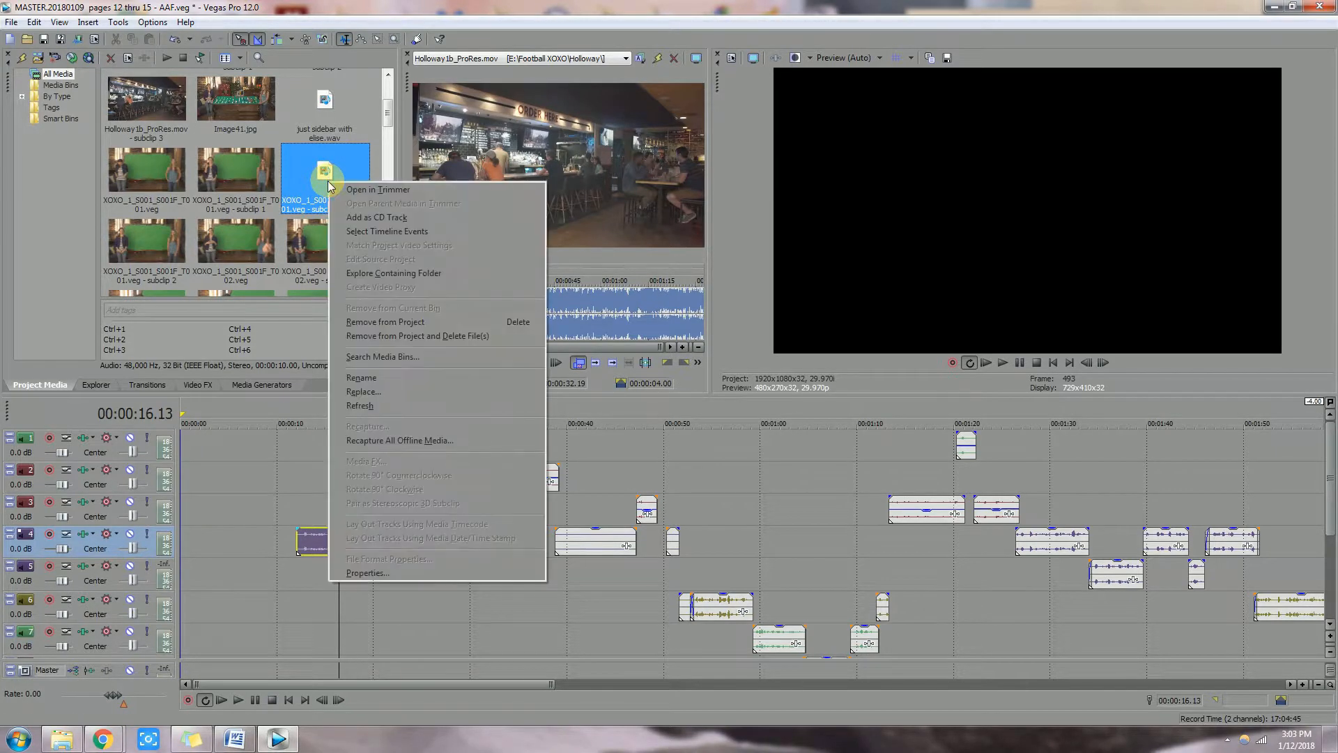
{"action": "left_click", "coordinate": [388, 568]}
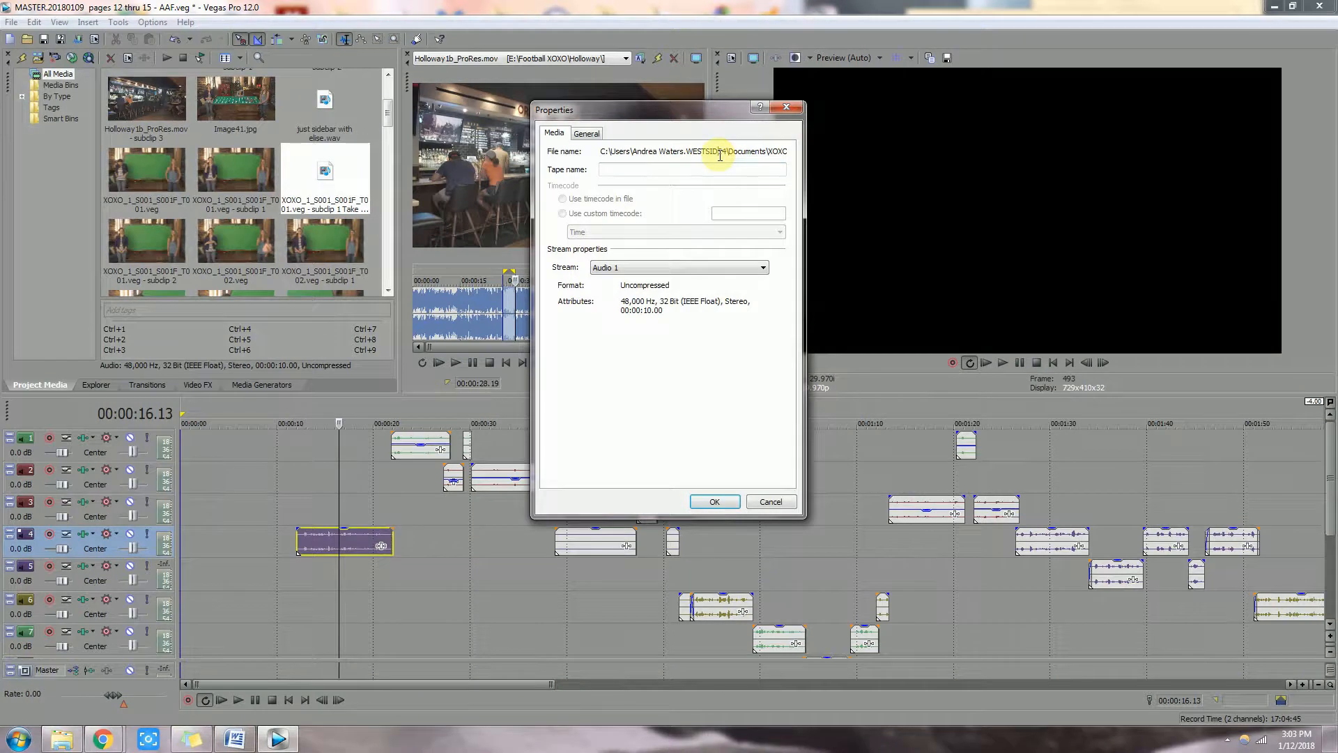
{"action": "left_click", "coordinate": [585, 134]}
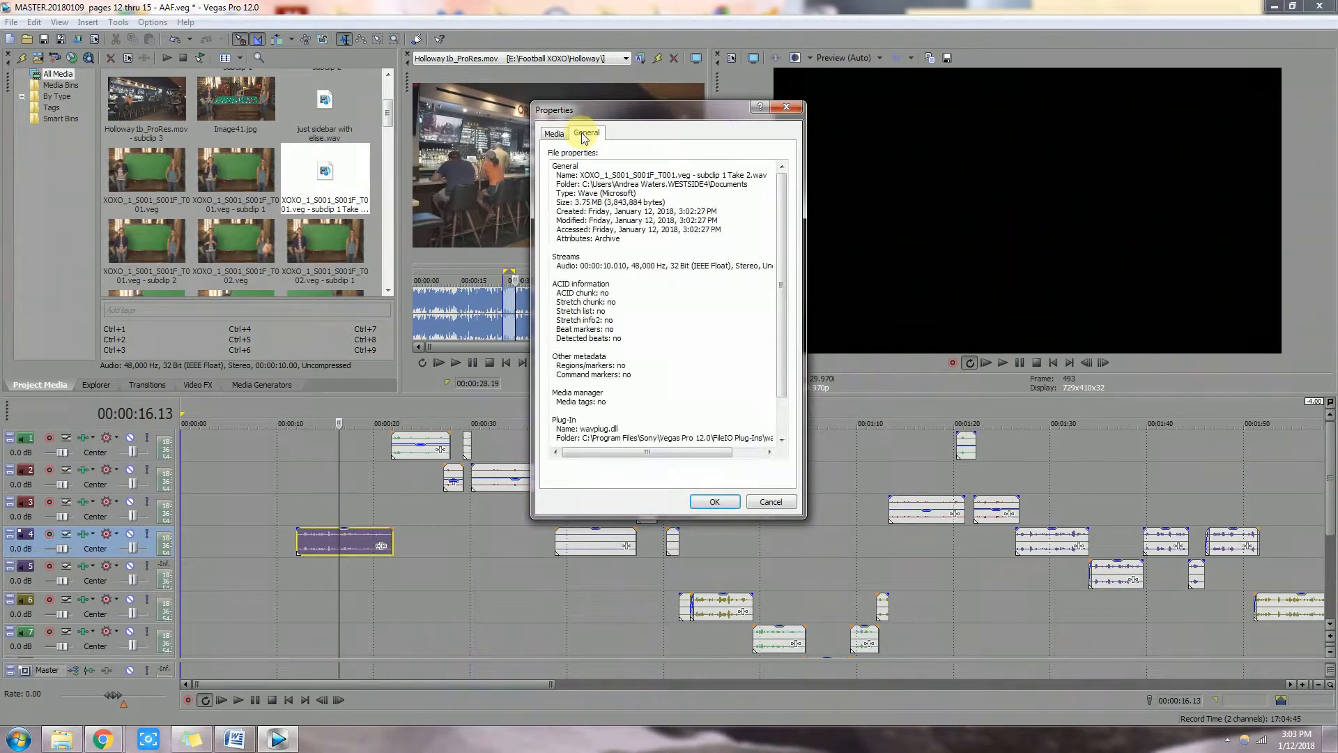
{"action": "left_click_drag", "start_coordinate": [718, 174], "coordinate": [778, 174]}
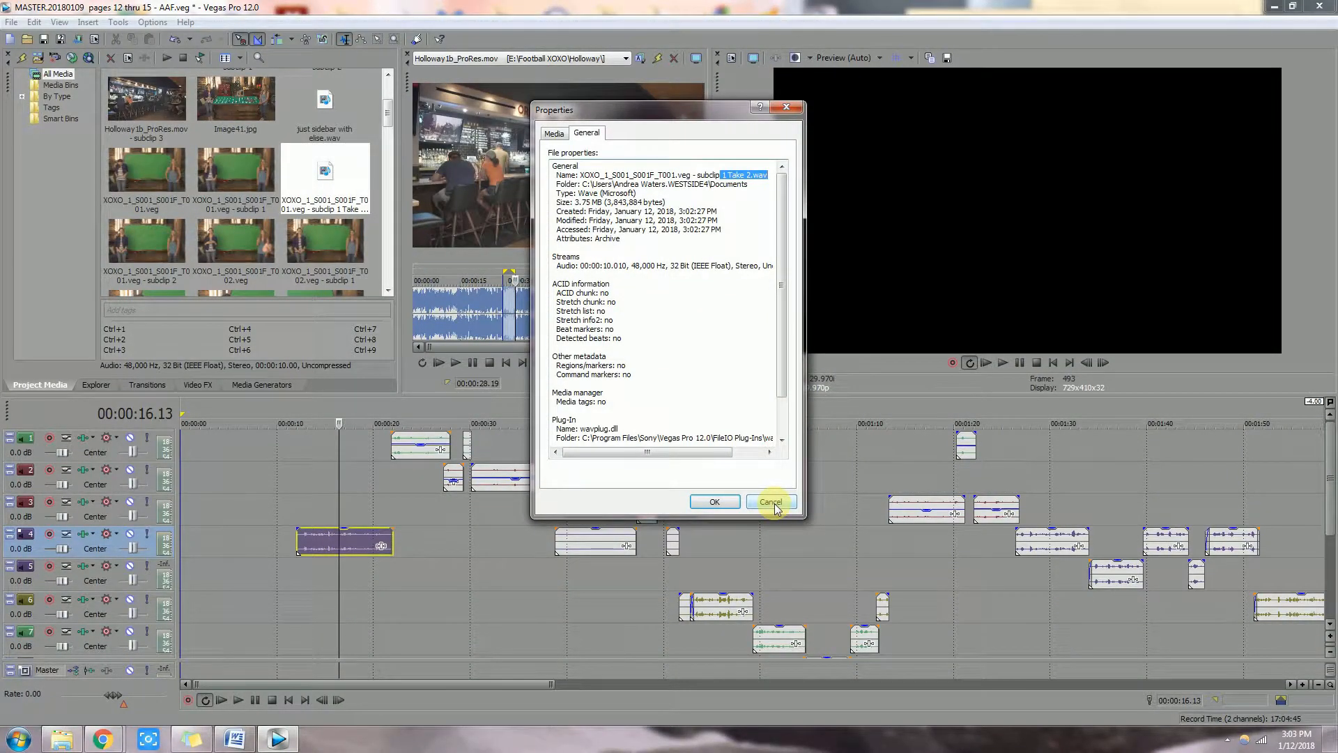
{"action": "left_click", "coordinate": [714, 501]}
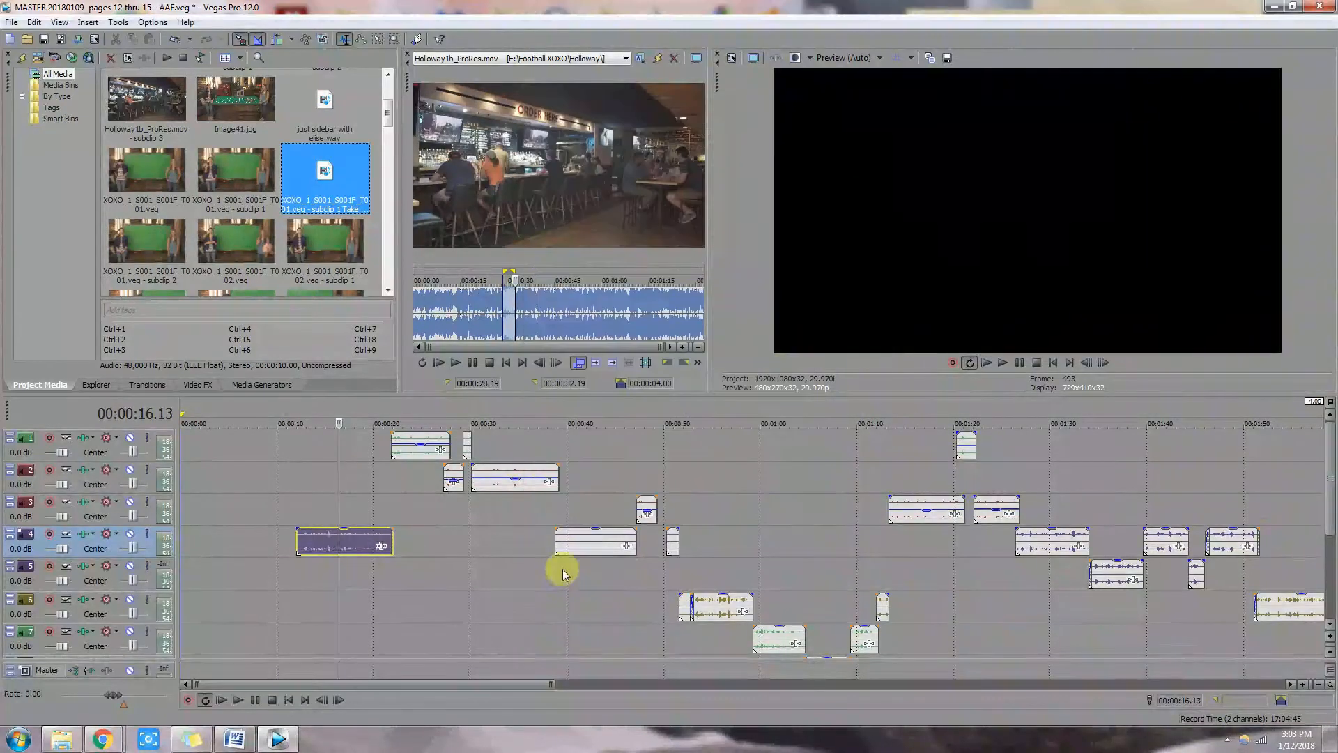
Step: Open another copy of the first event on track 4 in Audacity and dismiss the welcome message
{"action": "right_click", "coordinate": [325, 535]}
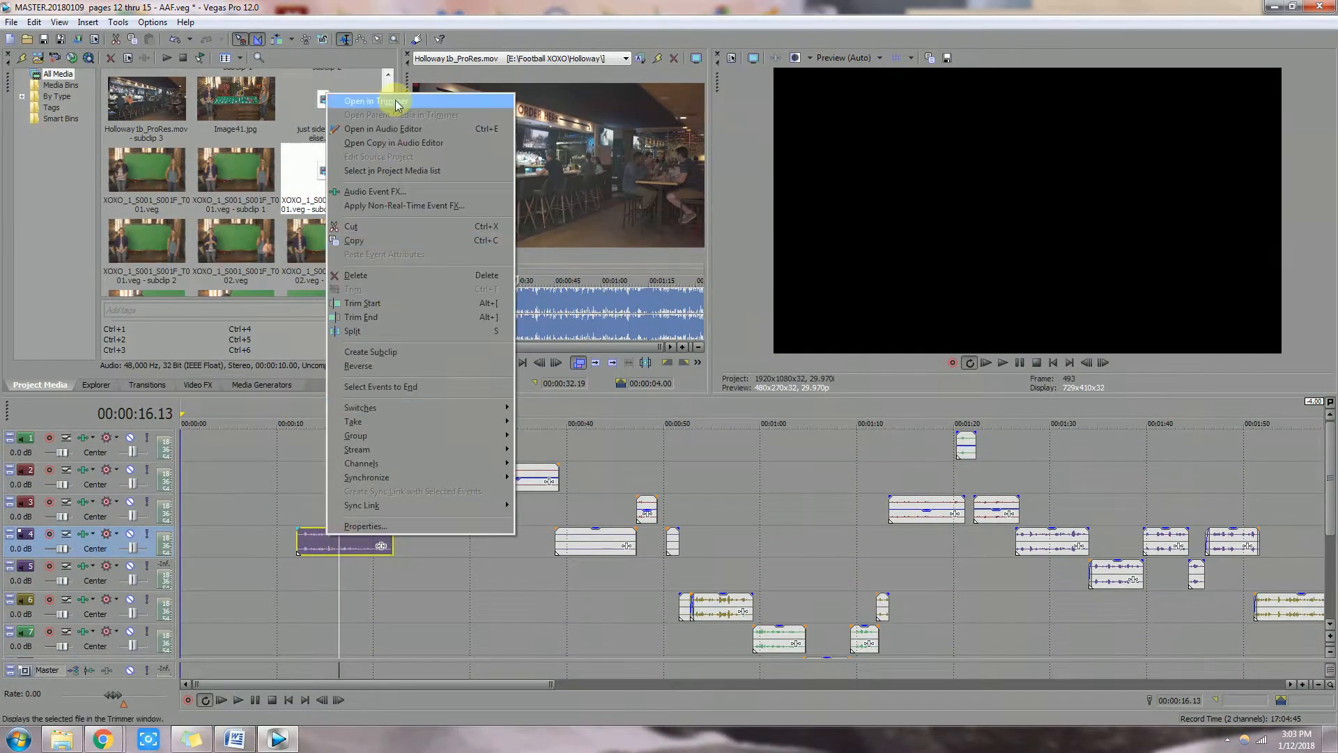
{"action": "left_click", "coordinate": [401, 145]}
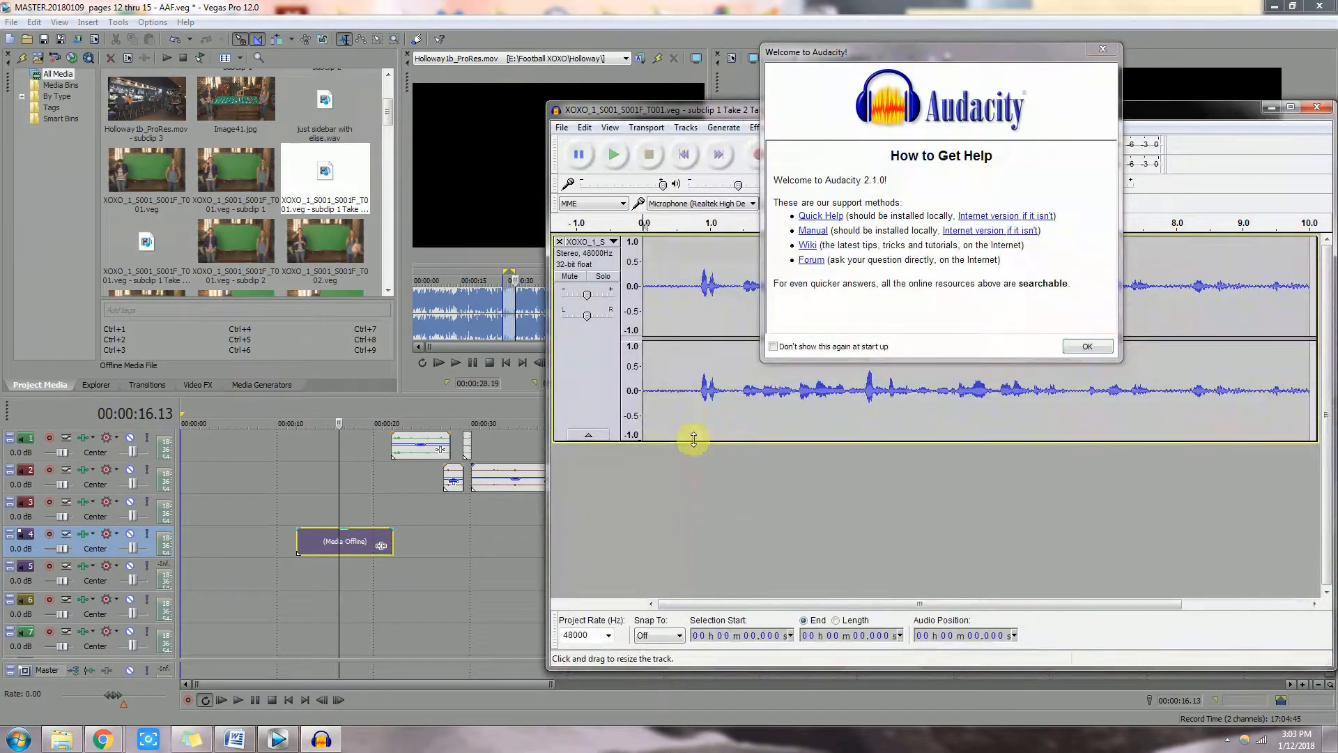
{"action": "left_click", "coordinate": [1087, 346]}
Step: Start an audio export, create a folder named Fourth inside the Audacity folder, and open it as the save location
{"action": "left_click", "coordinate": [561, 130]}
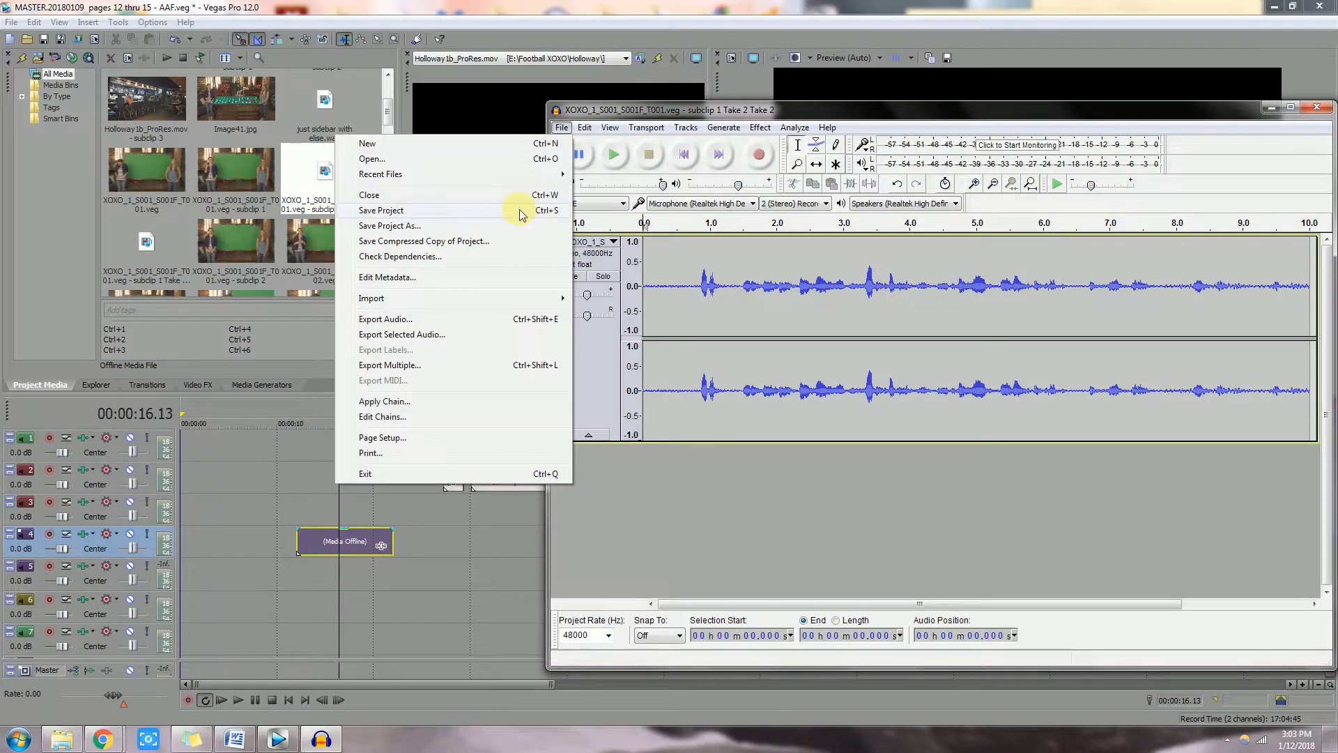
{"action": "left_click", "coordinate": [453, 320]}
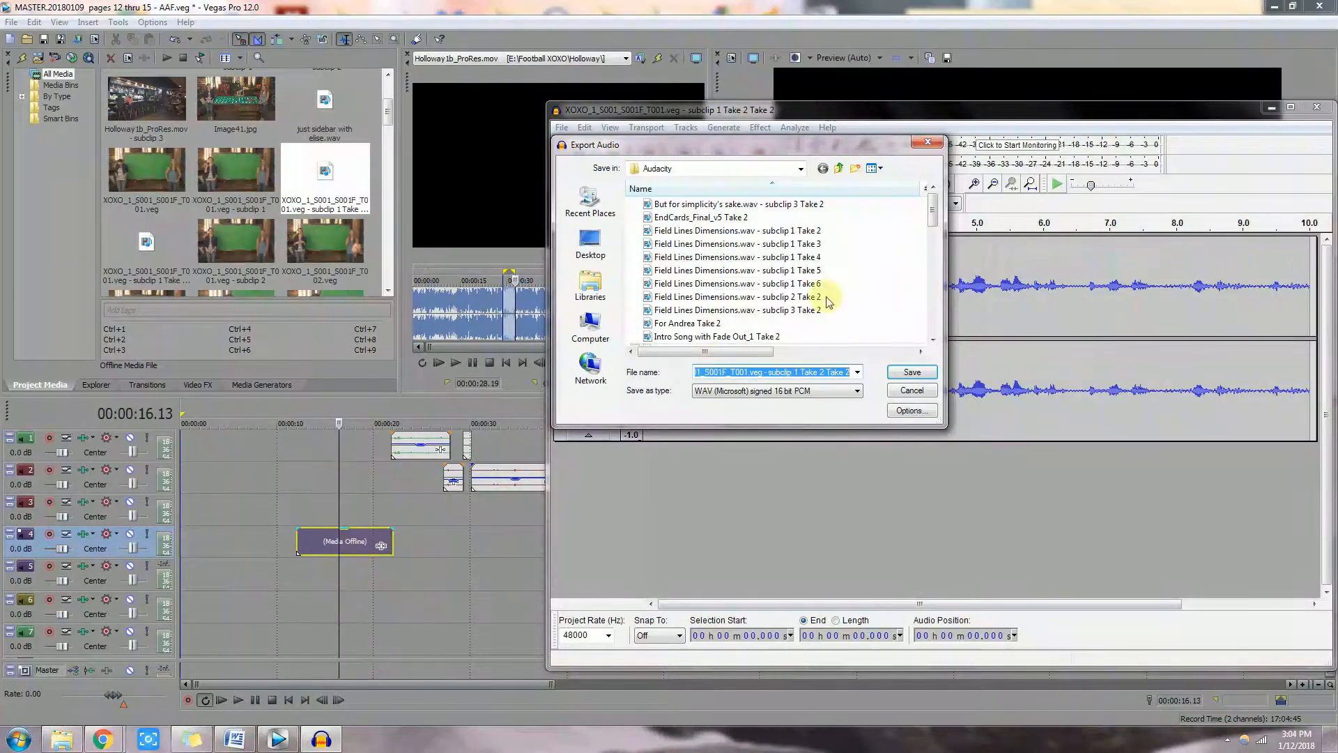
{"action": "left_click_drag", "start_coordinate": [935, 209], "coordinate": [944, 332]}
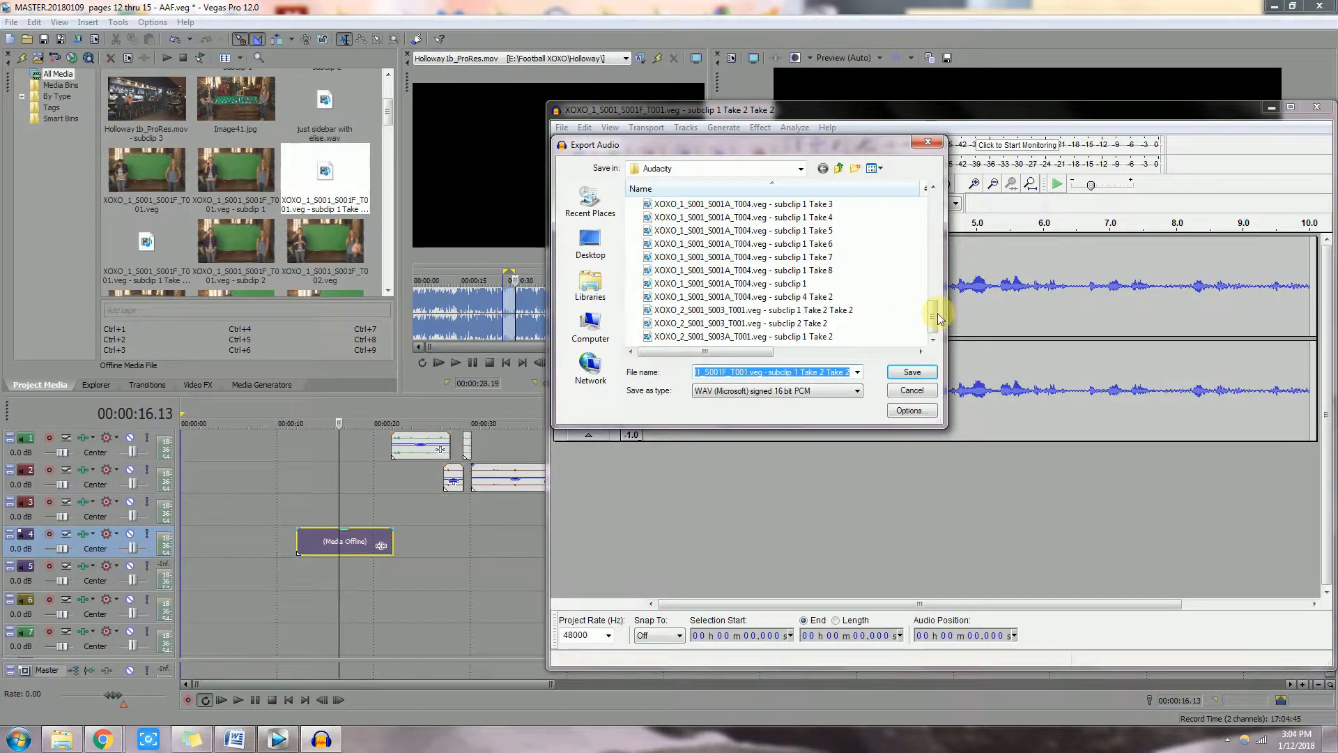
{"action": "left_click", "coordinate": [883, 264]}
{"action": "right_click", "coordinate": [884, 263]}
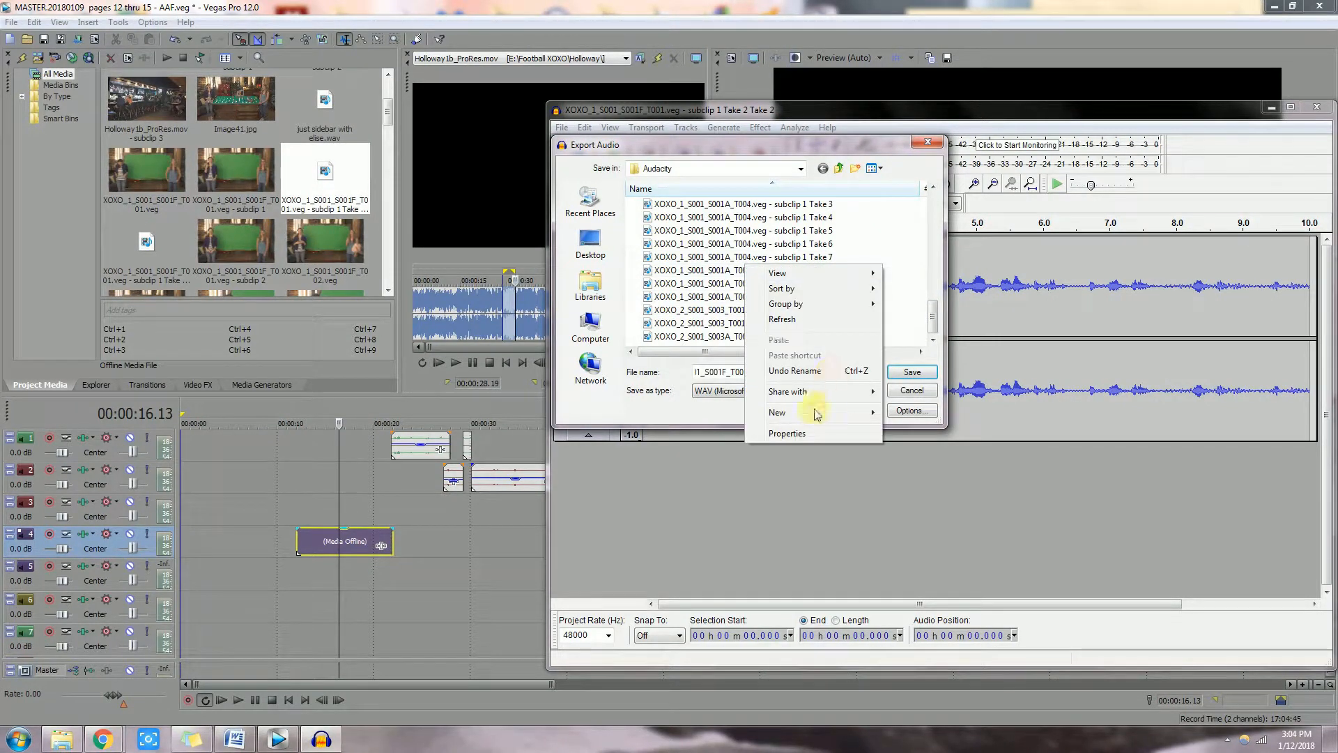
{"action": "mouse_move", "coordinate": [809, 413]}
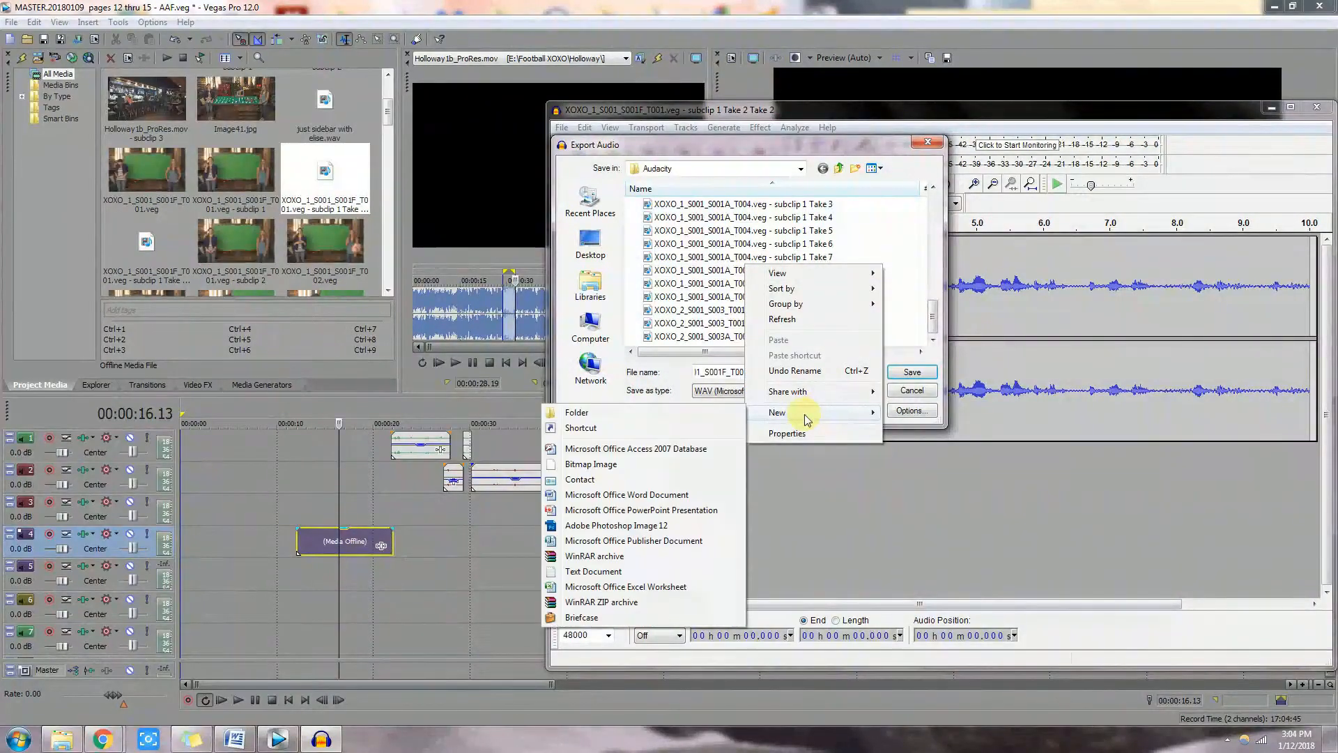
{"action": "left_click", "coordinate": [639, 413]}
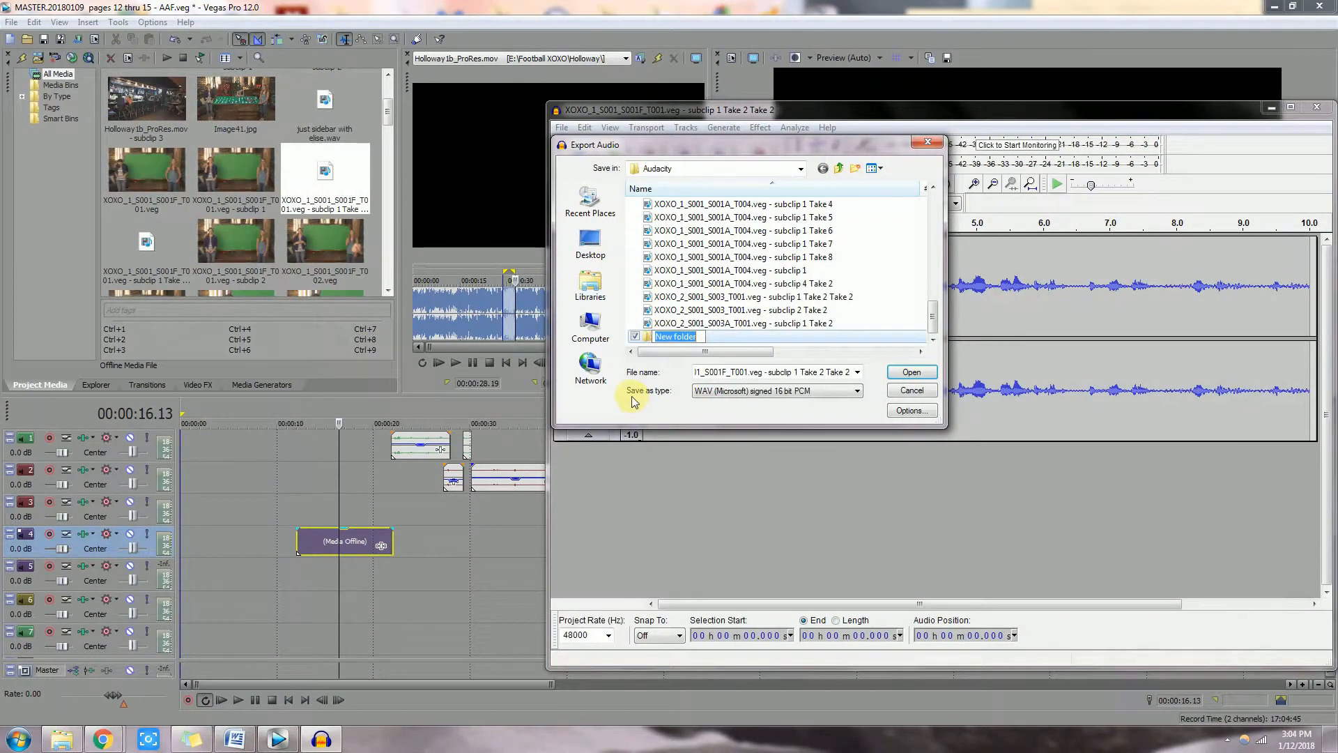
{"action": "type", "text": "Fourth"}
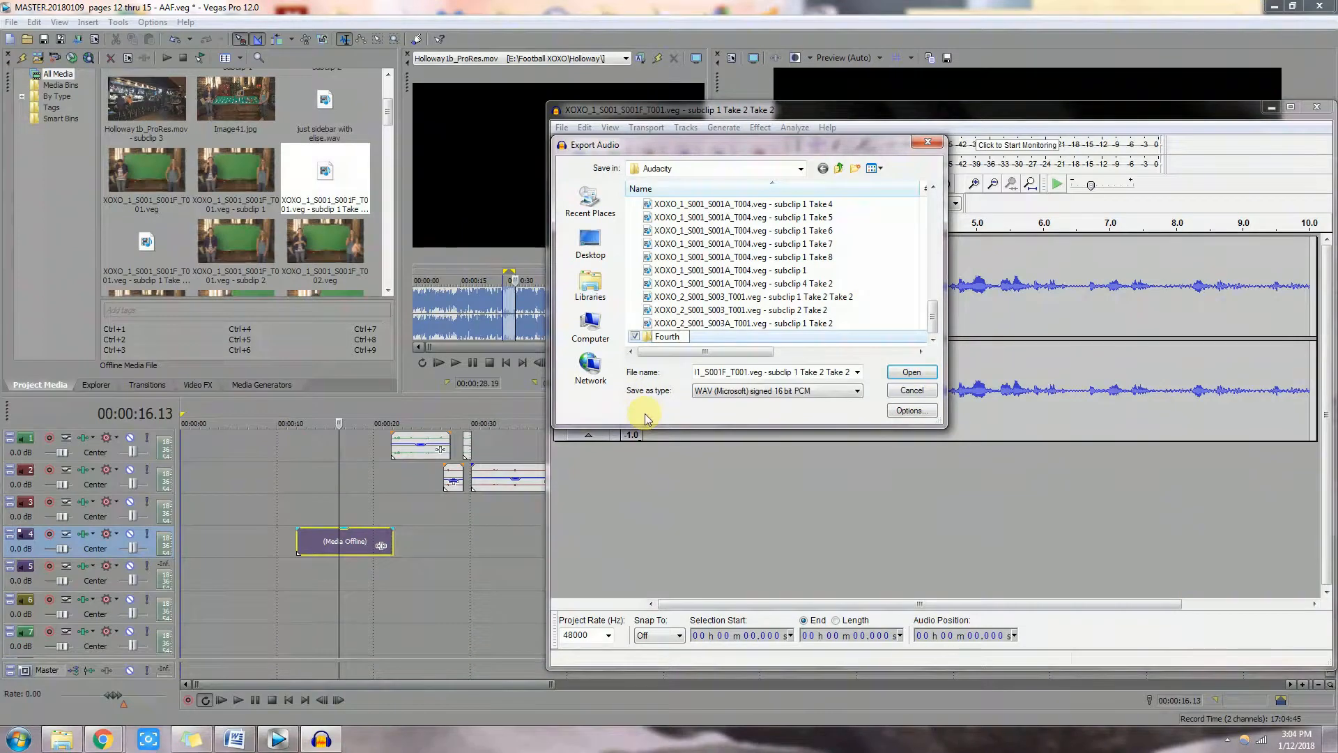
{"action": "key", "text": "Return"}
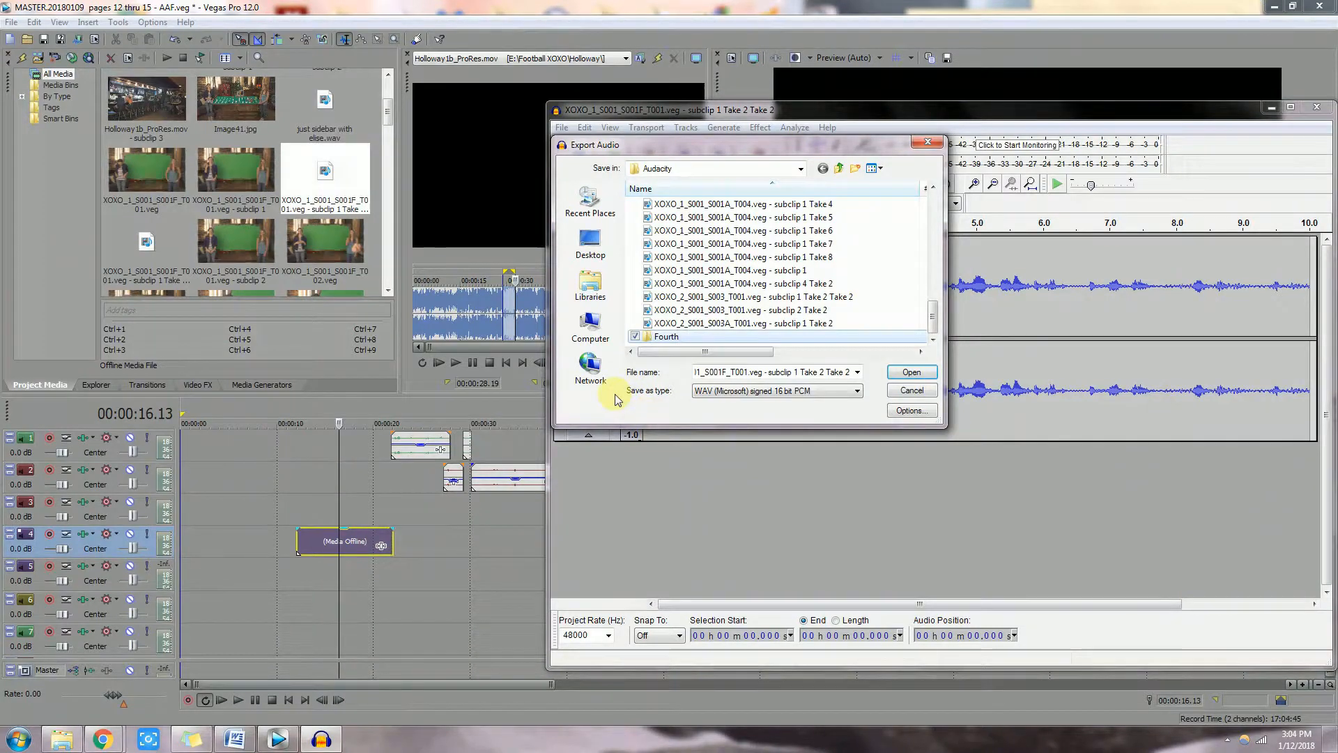
{"action": "double_click", "coordinate": [686, 337]}
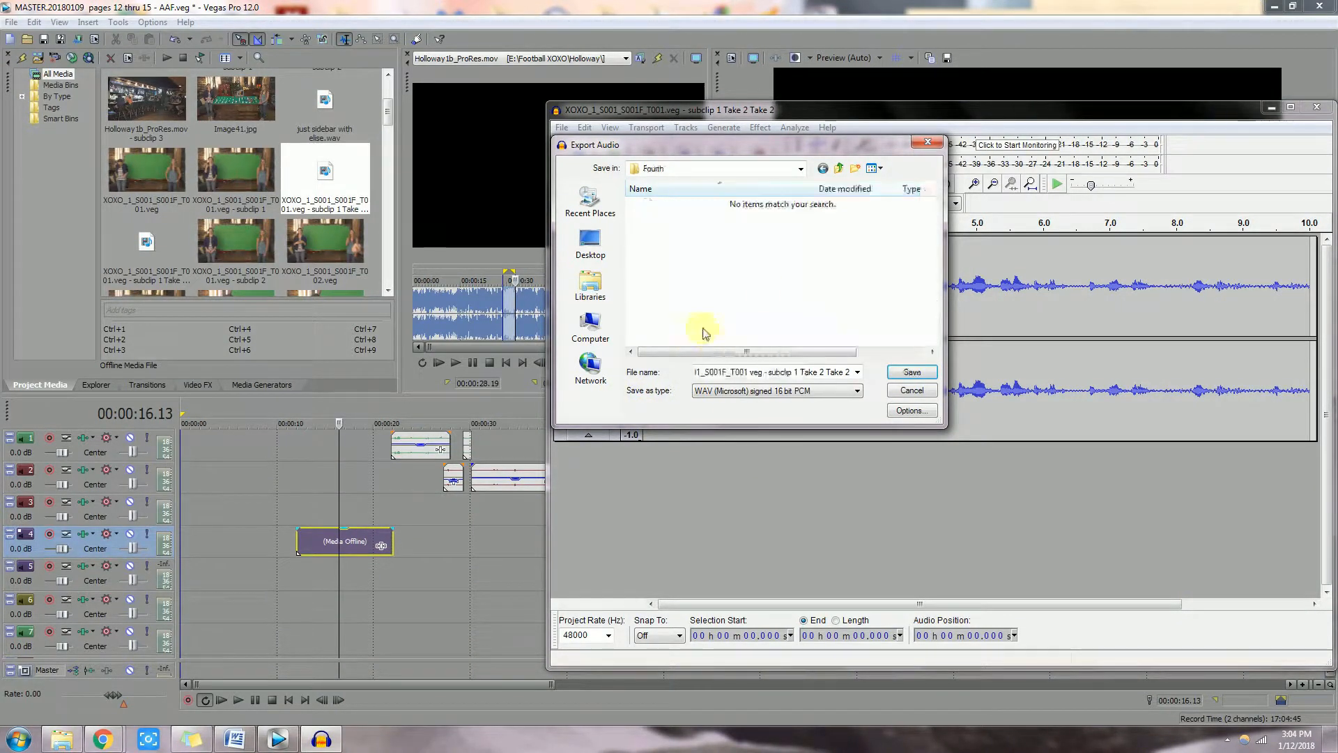
Step: Export as WAV (Microsoft) signed 16 bit PCM under the name "XOXO_1_S001_S001F_T001.veg - subclip 1 Take 2 Take 2.wav" in the Fourth folder
{"action": "left_click", "coordinate": [772, 391]}
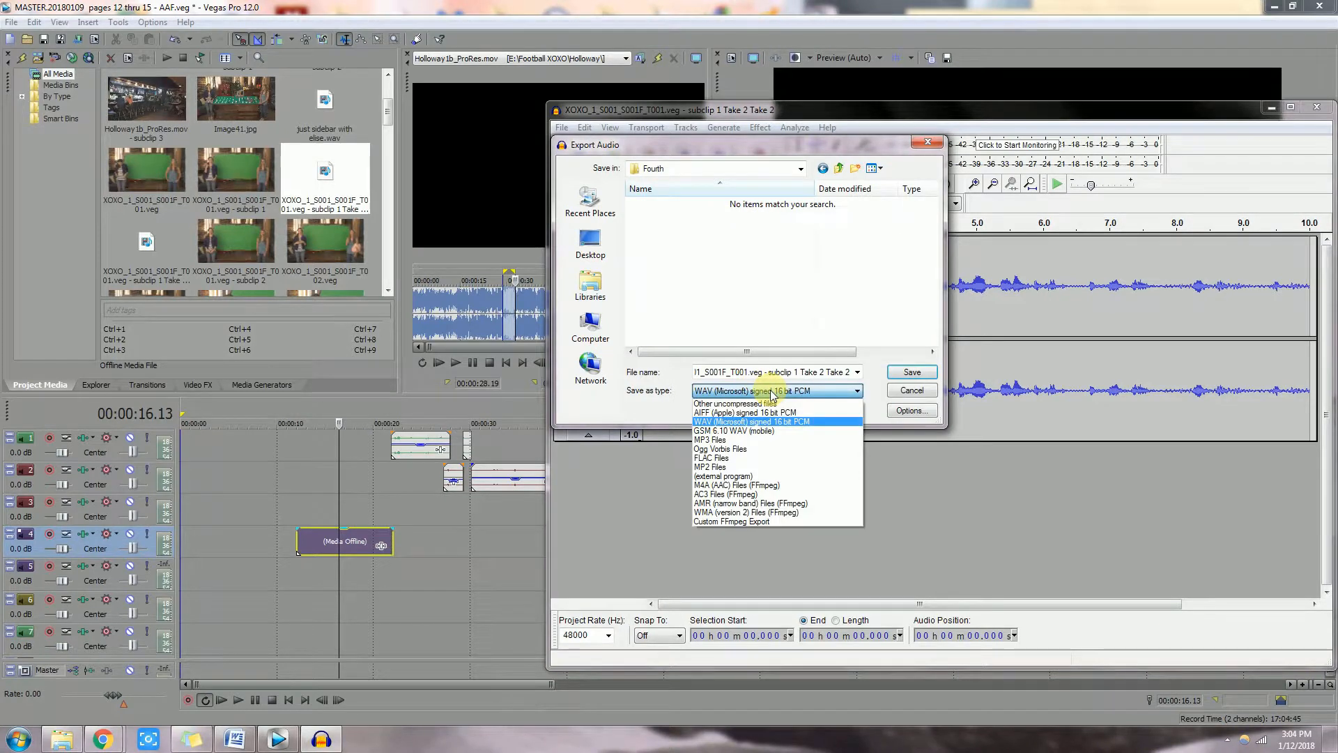
{"action": "left_click", "coordinate": [804, 422]}
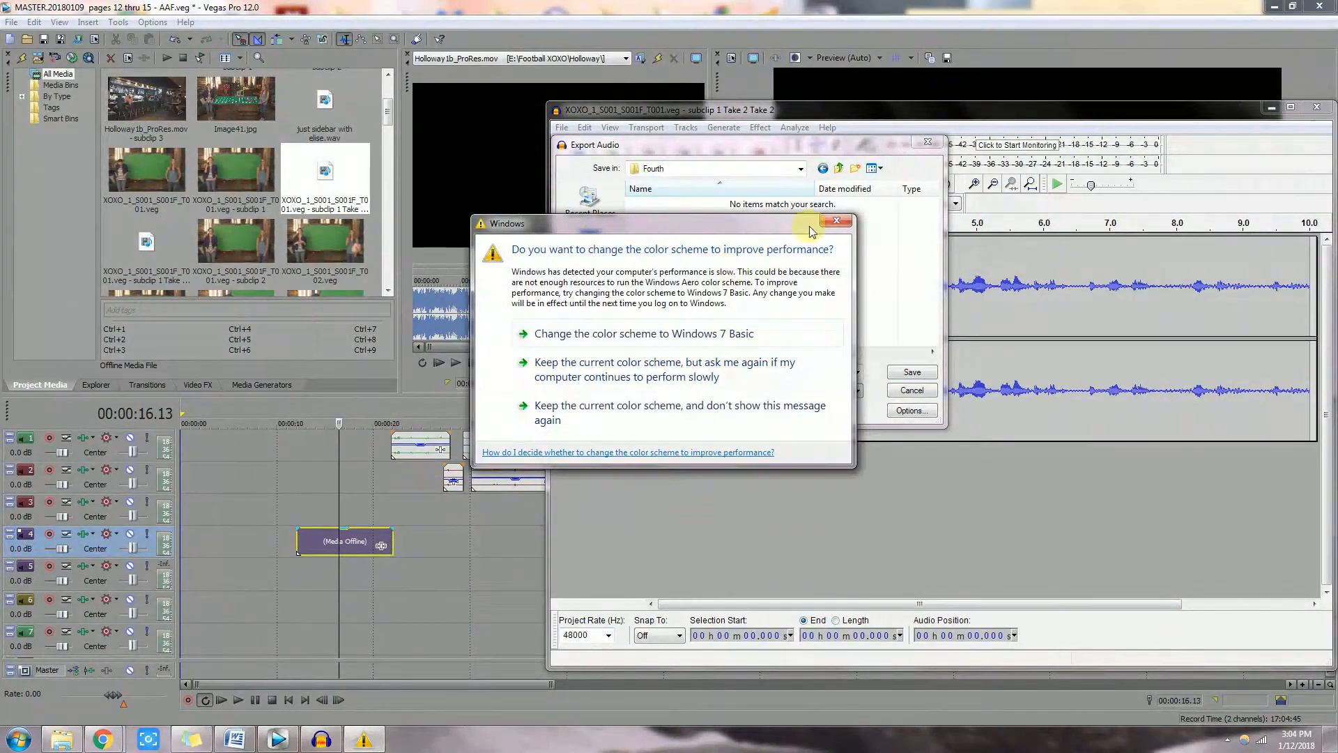
{"action": "left_click", "coordinate": [837, 222]}
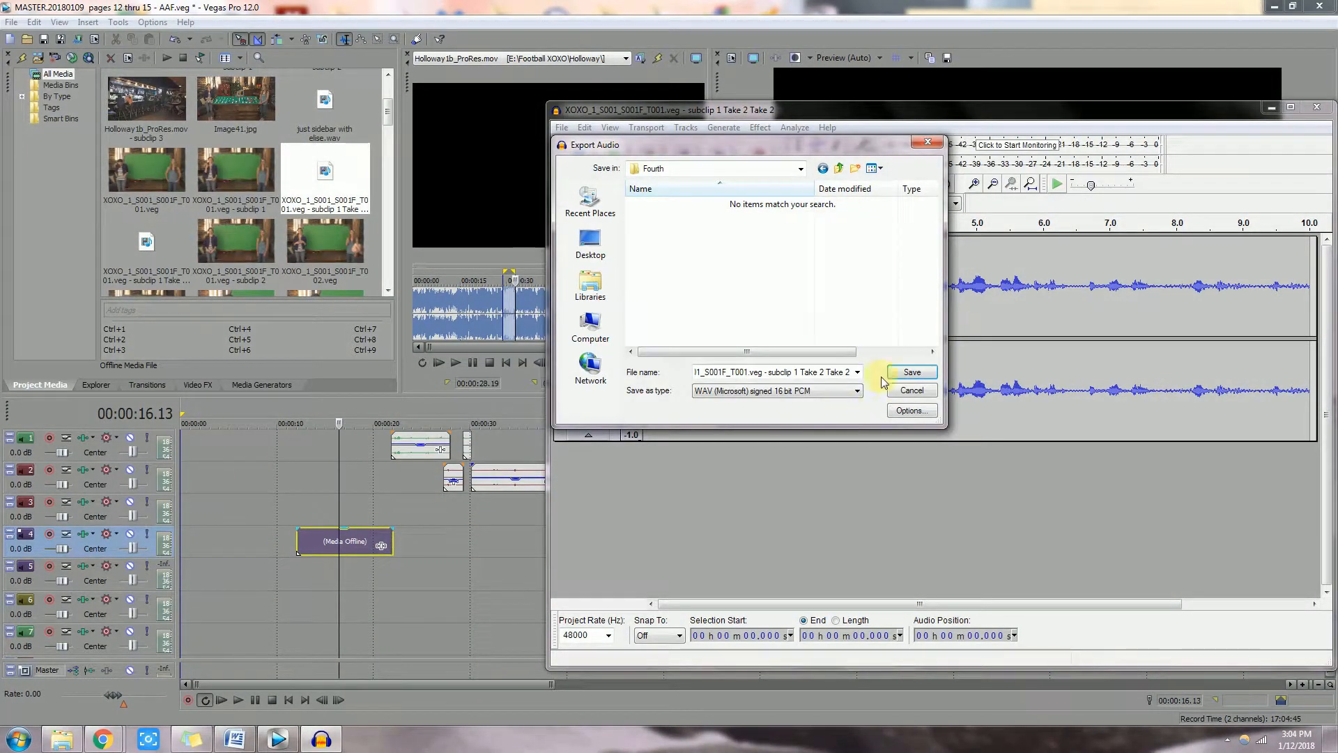
{"action": "left_click", "coordinate": [909, 373]}
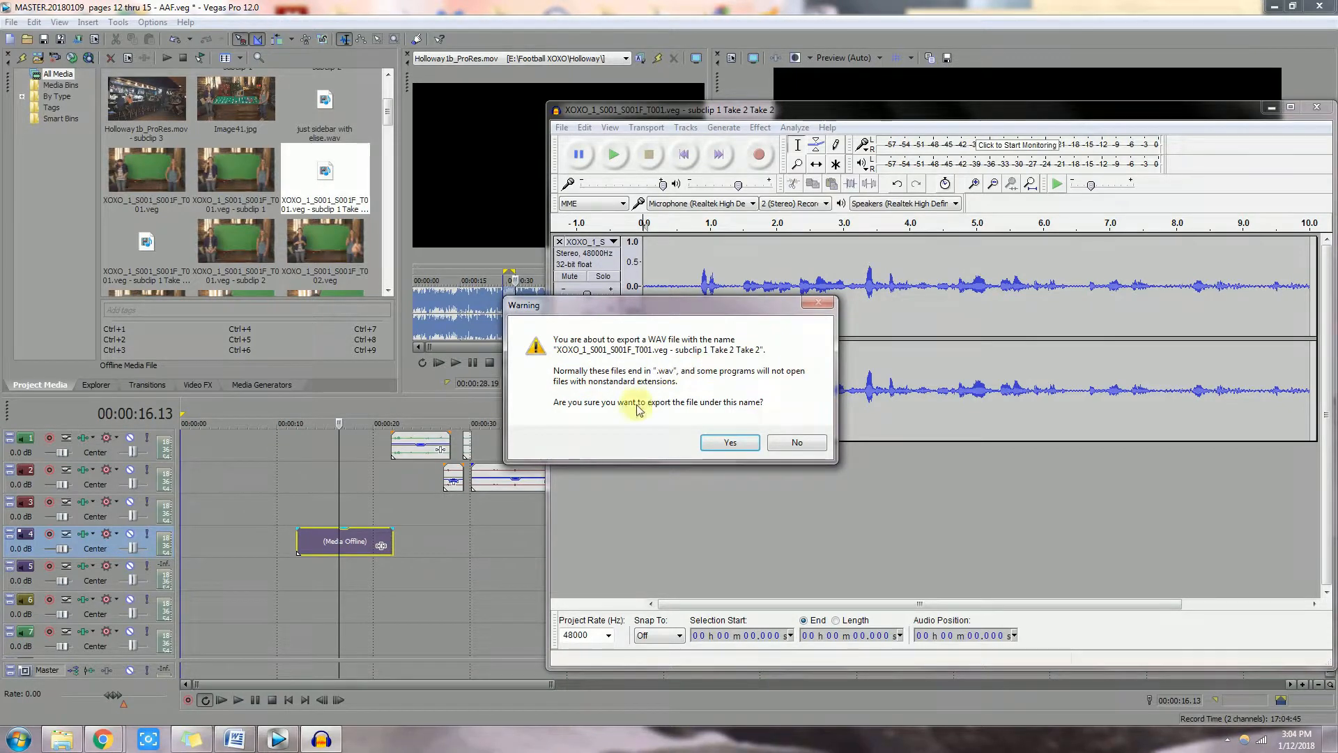
{"action": "left_click", "coordinate": [798, 444]}
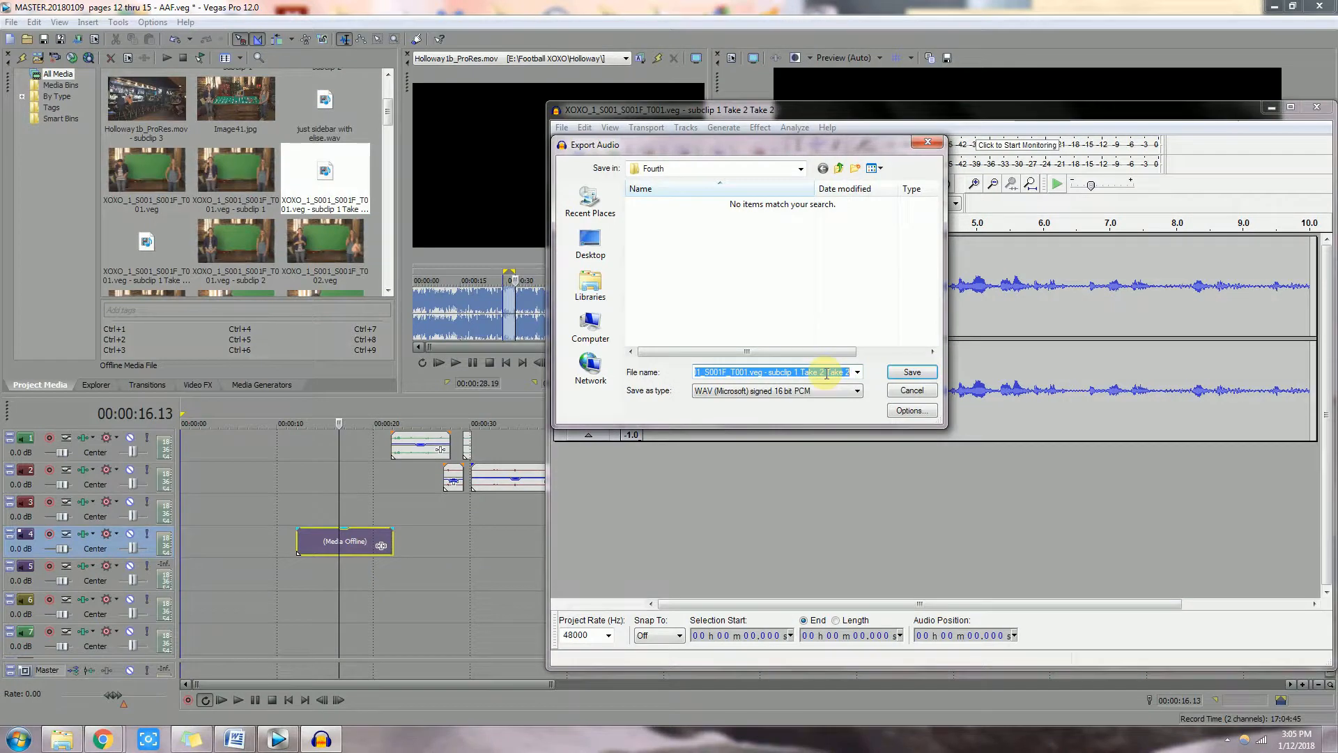
{"action": "left_click", "coordinate": [826, 373]}
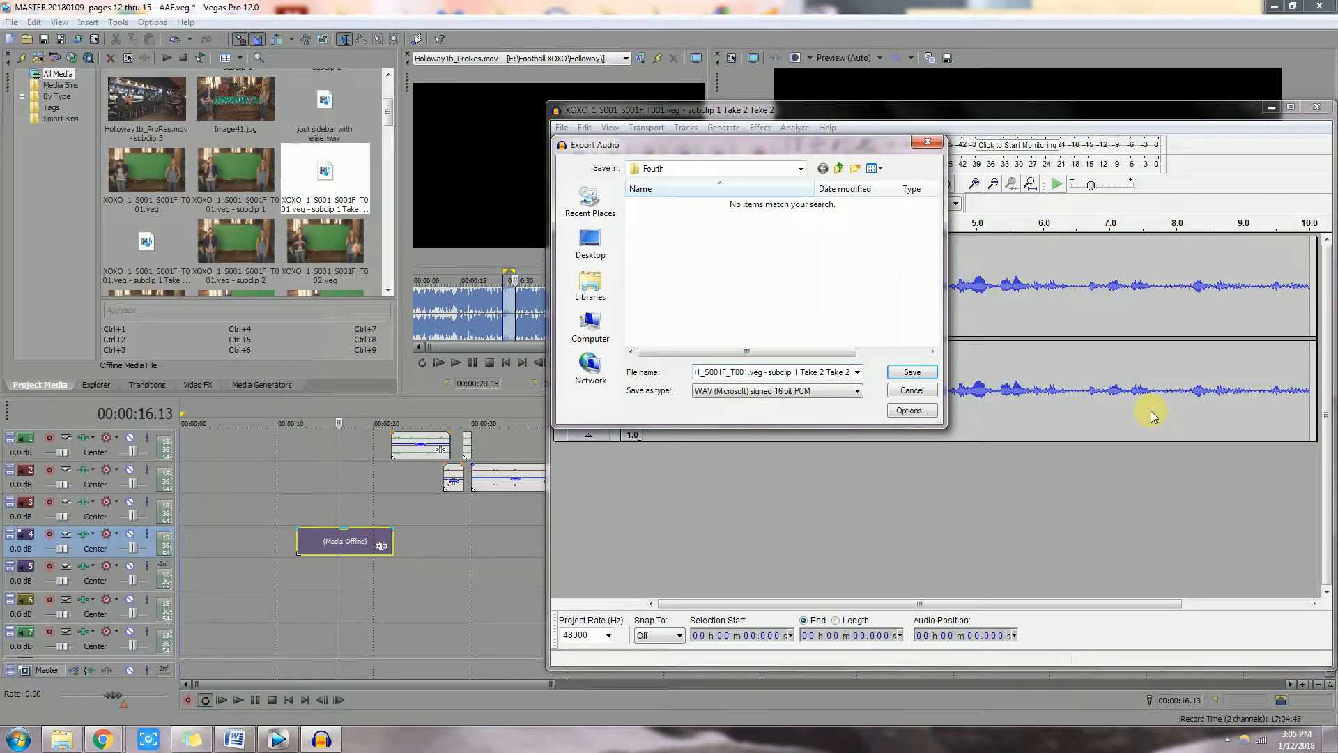
{"action": "type", "text": "2.wav"}
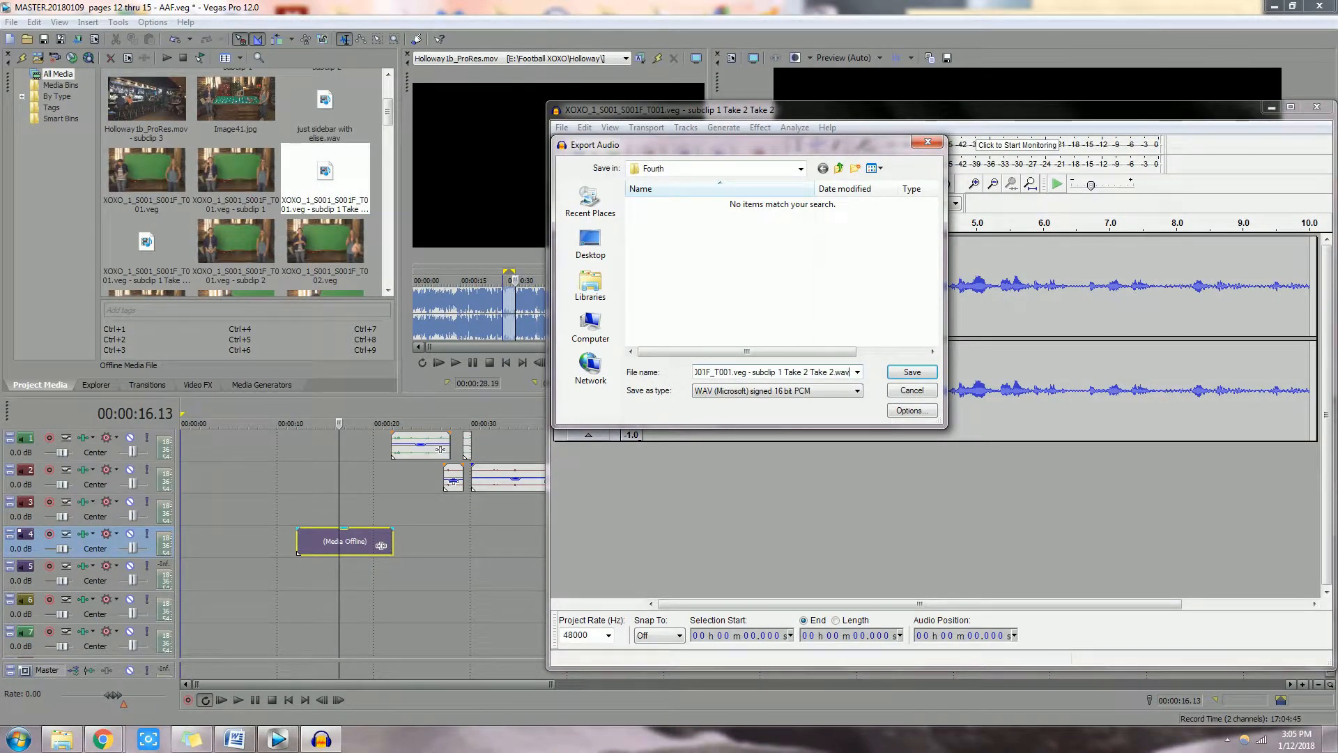
{"action": "left_click", "coordinate": [918, 375]}
{"action": "left_click", "coordinate": [409, 361]}
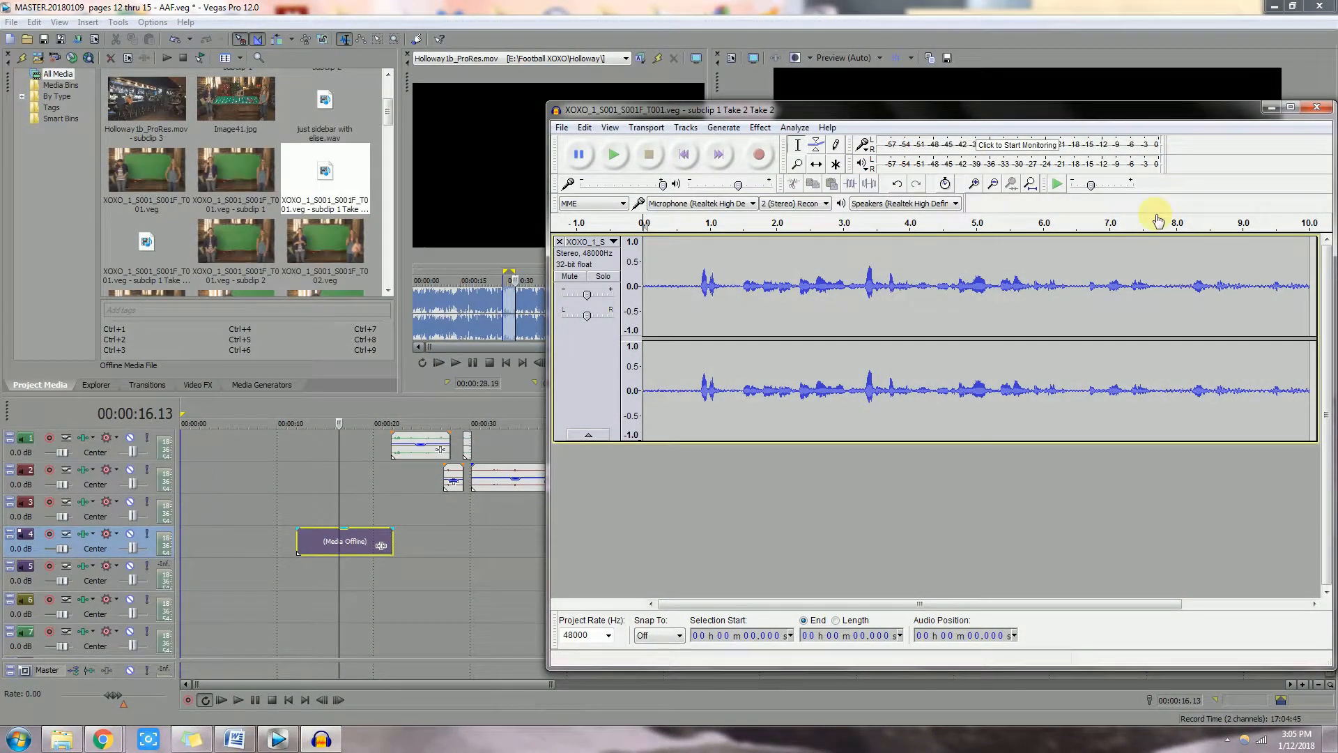
Step: Return to Vegas Pro, locate the first track 4 event's source in the project media, and examine its file path and audio attributes
{"action": "left_click", "coordinate": [1270, 110]}
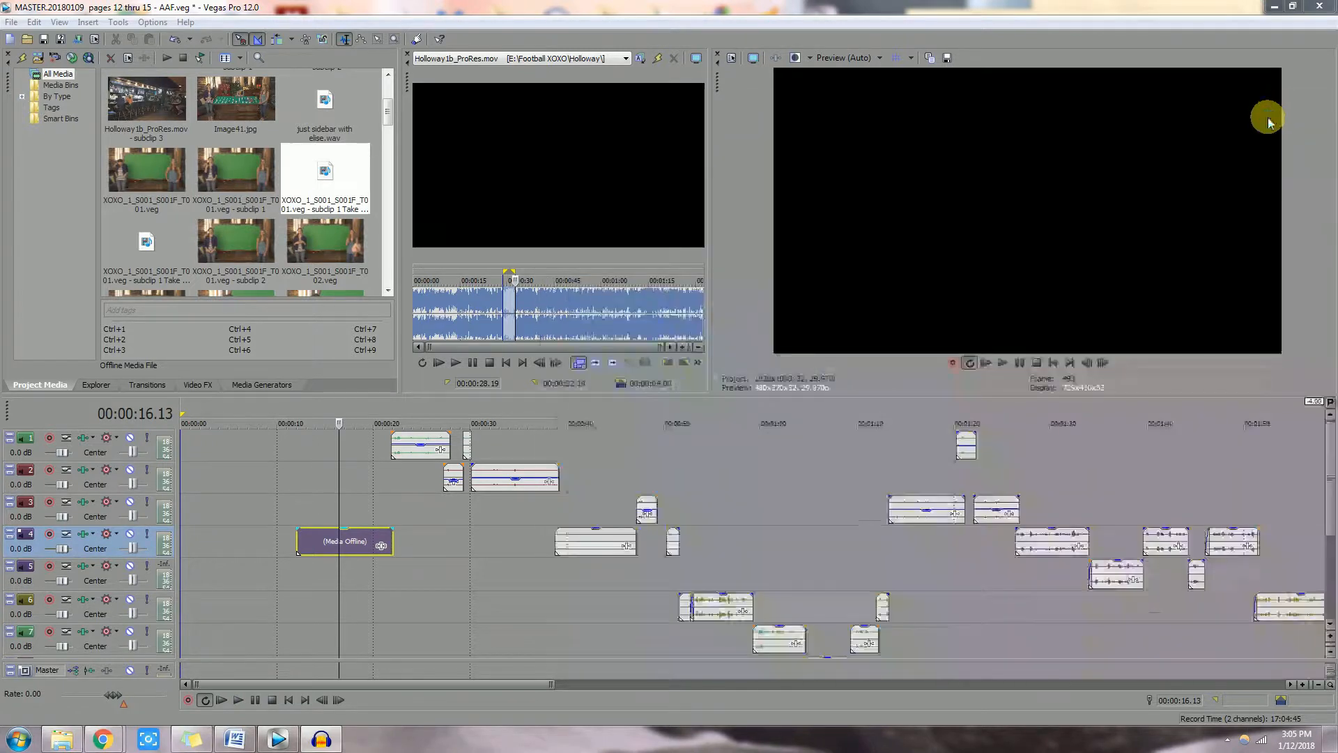
{"action": "left_click", "coordinate": [167, 277]}
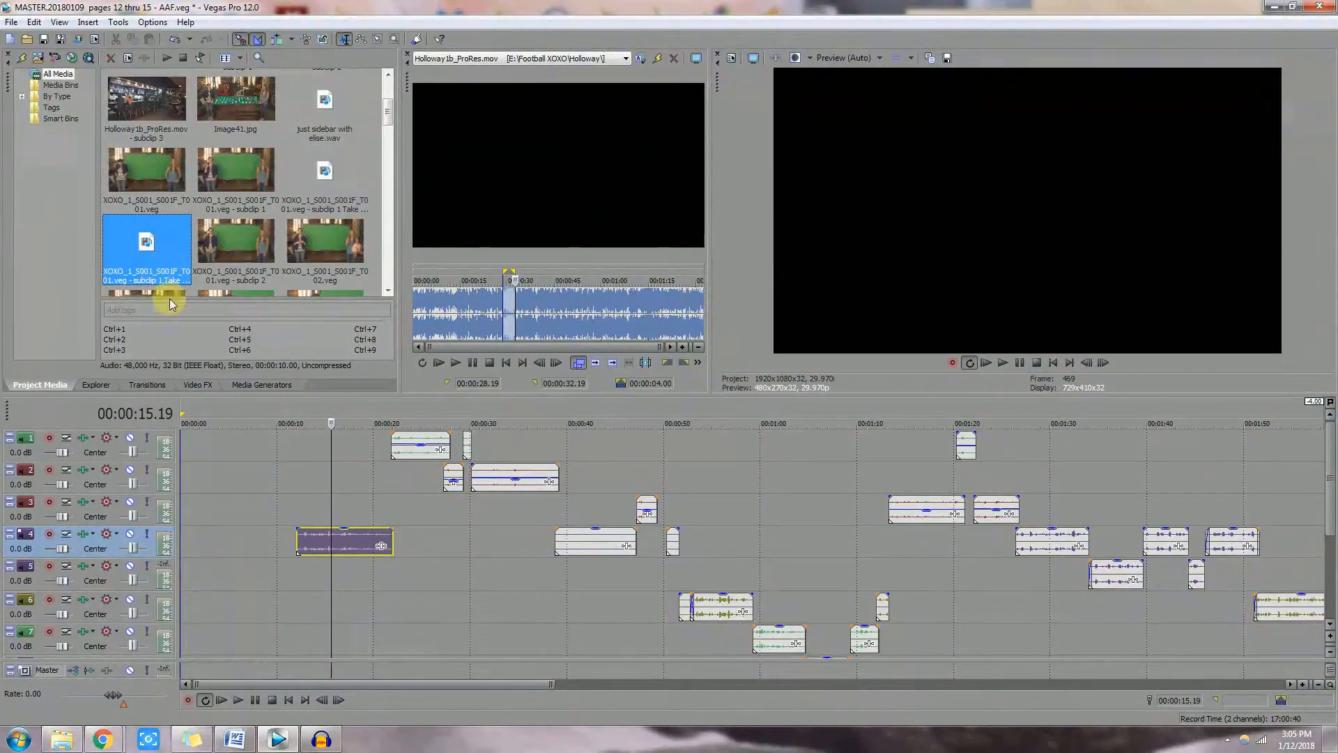
{"action": "right_click", "coordinate": [345, 548]}
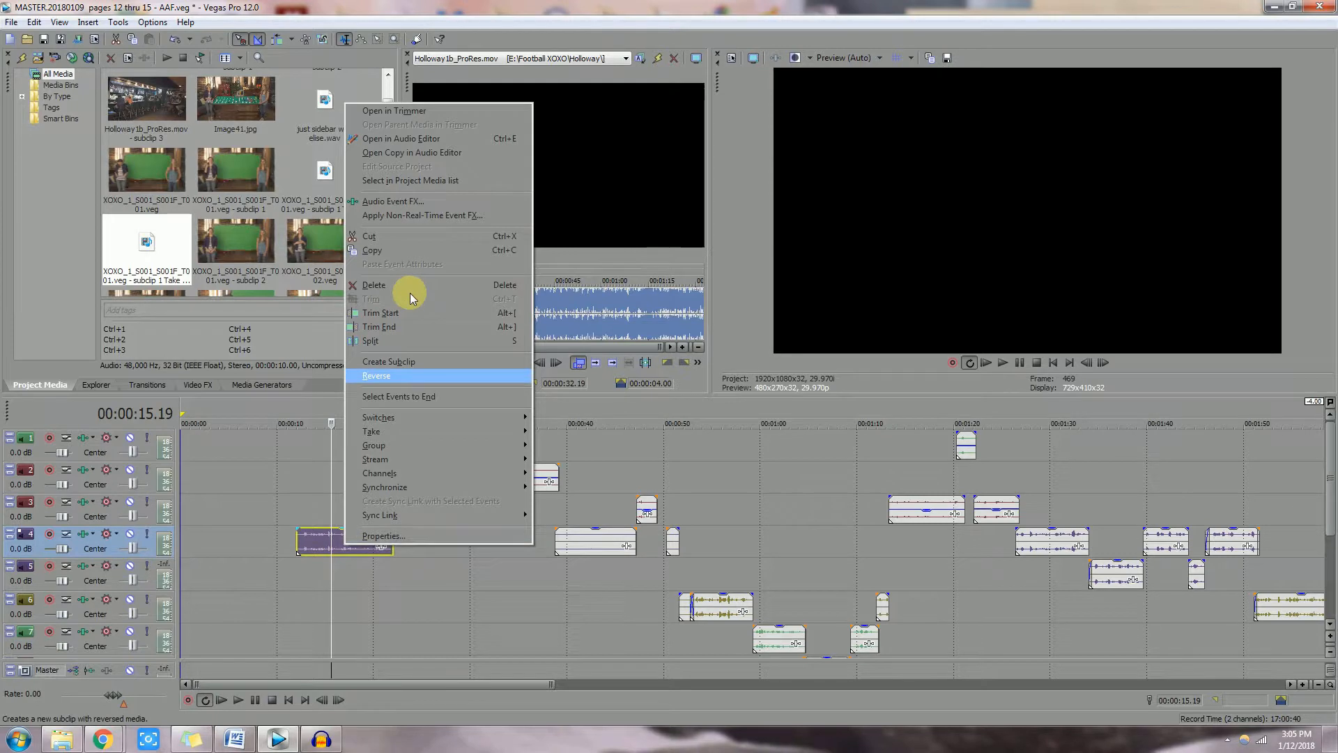
{"action": "left_click", "coordinate": [411, 181]}
{"action": "right_click", "coordinate": [323, 168]}
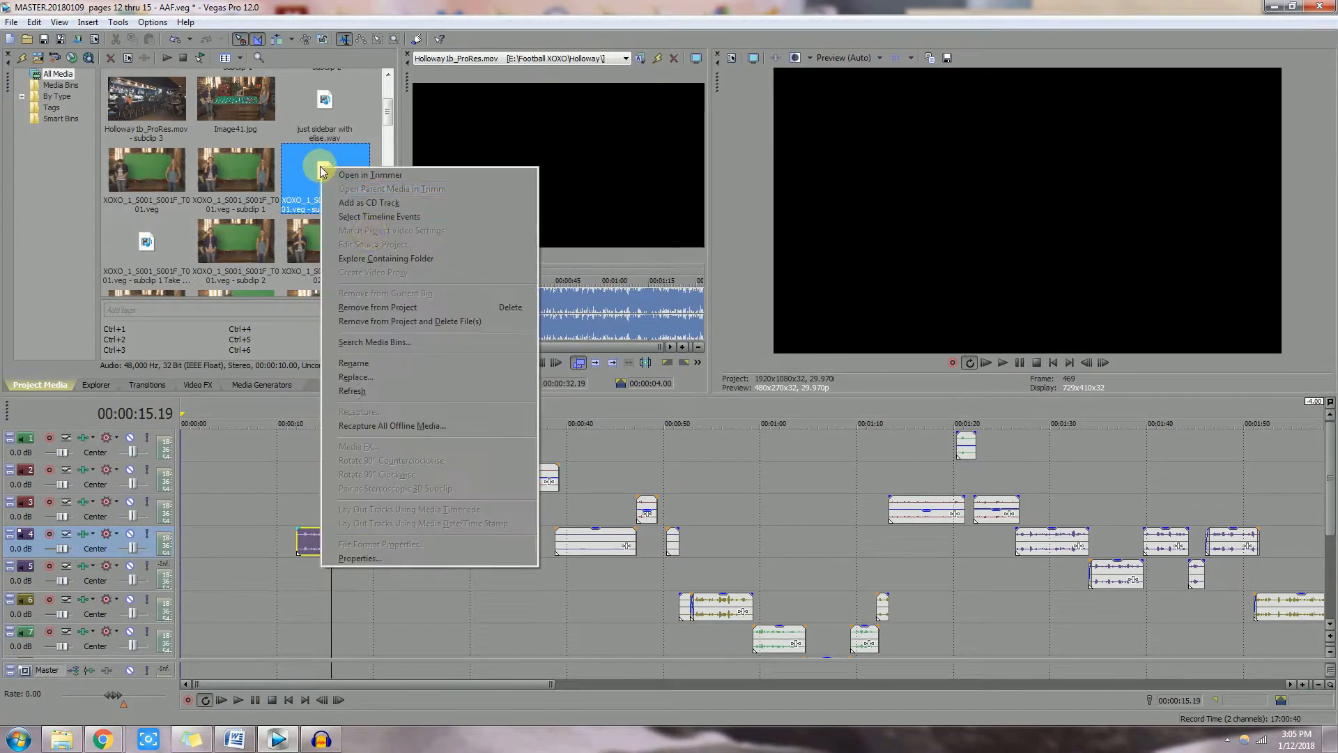
{"action": "left_click", "coordinate": [359, 558]}
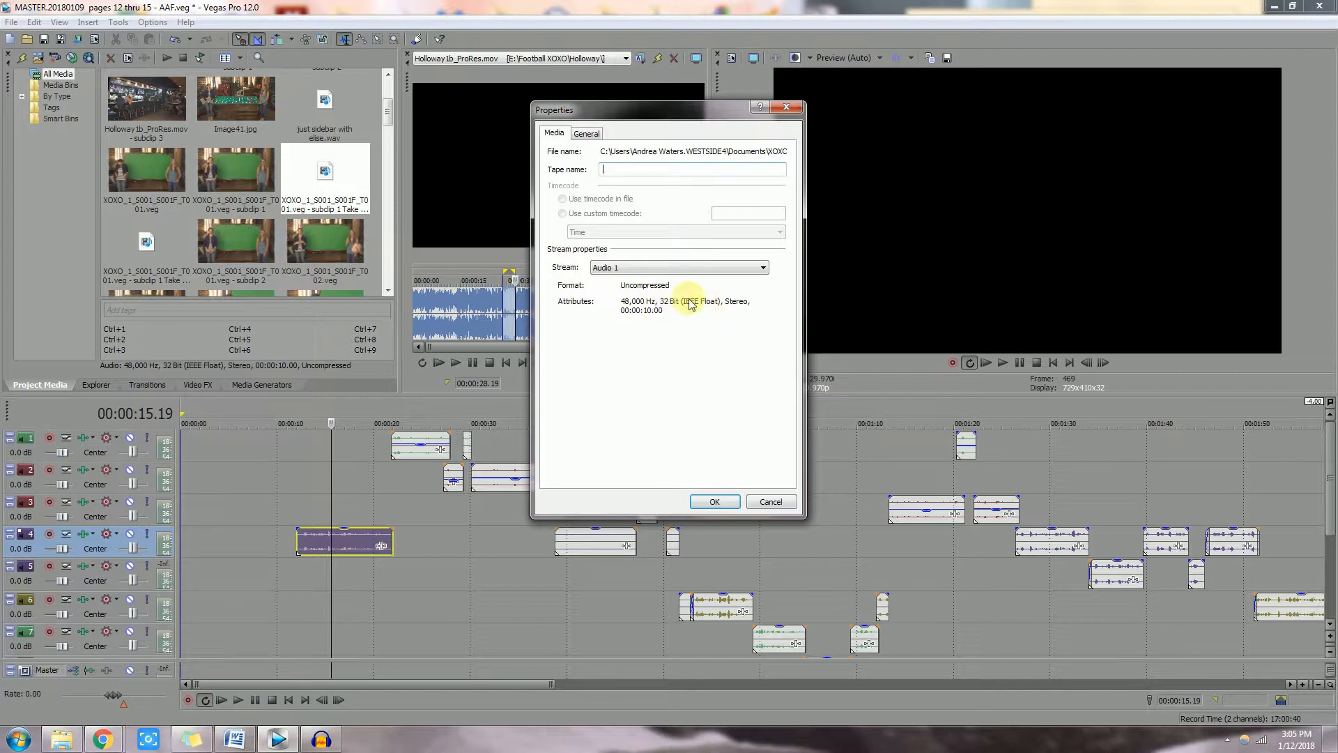
{"action": "left_click", "coordinate": [716, 503]}
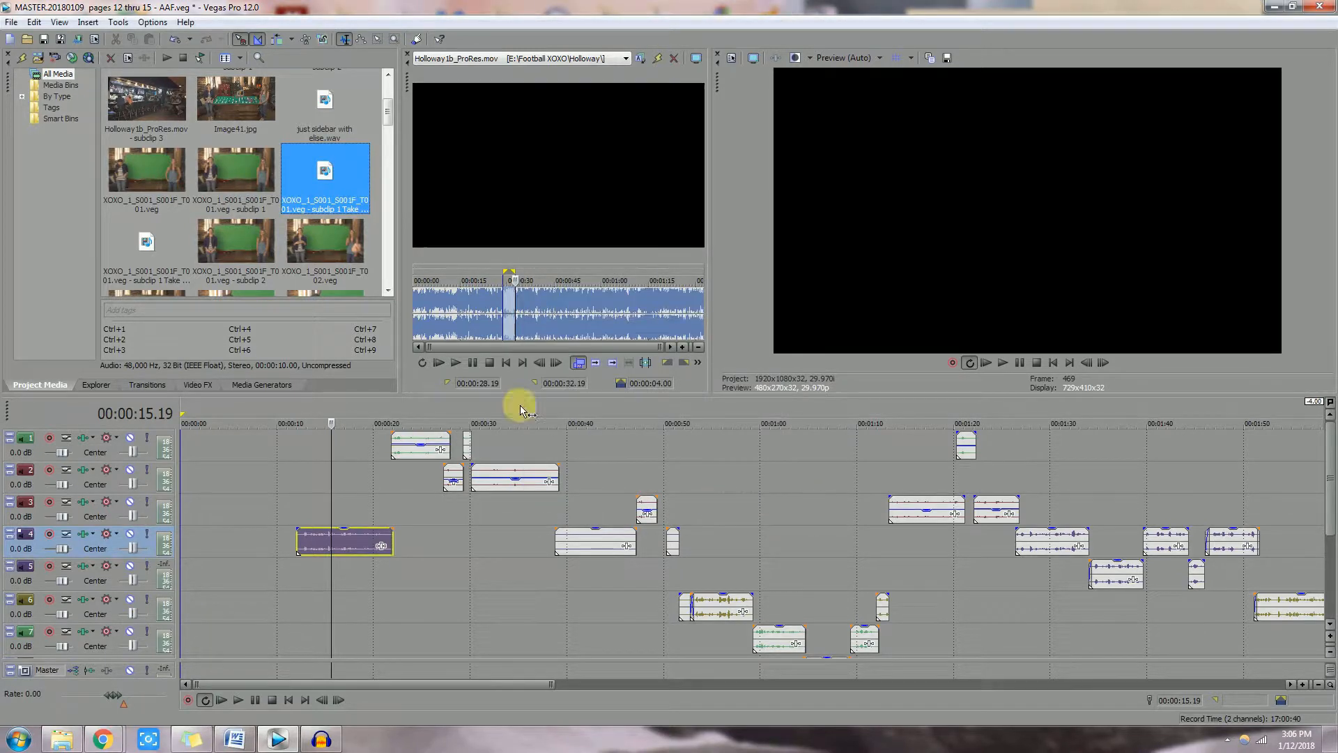
Step: Replace the track 4 source media with "XOXO_1_S001_S001F_T001.veg - subclip 1 Take 2 Take 2" from the Fourth folder
{"action": "right_click", "coordinate": [330, 171]}
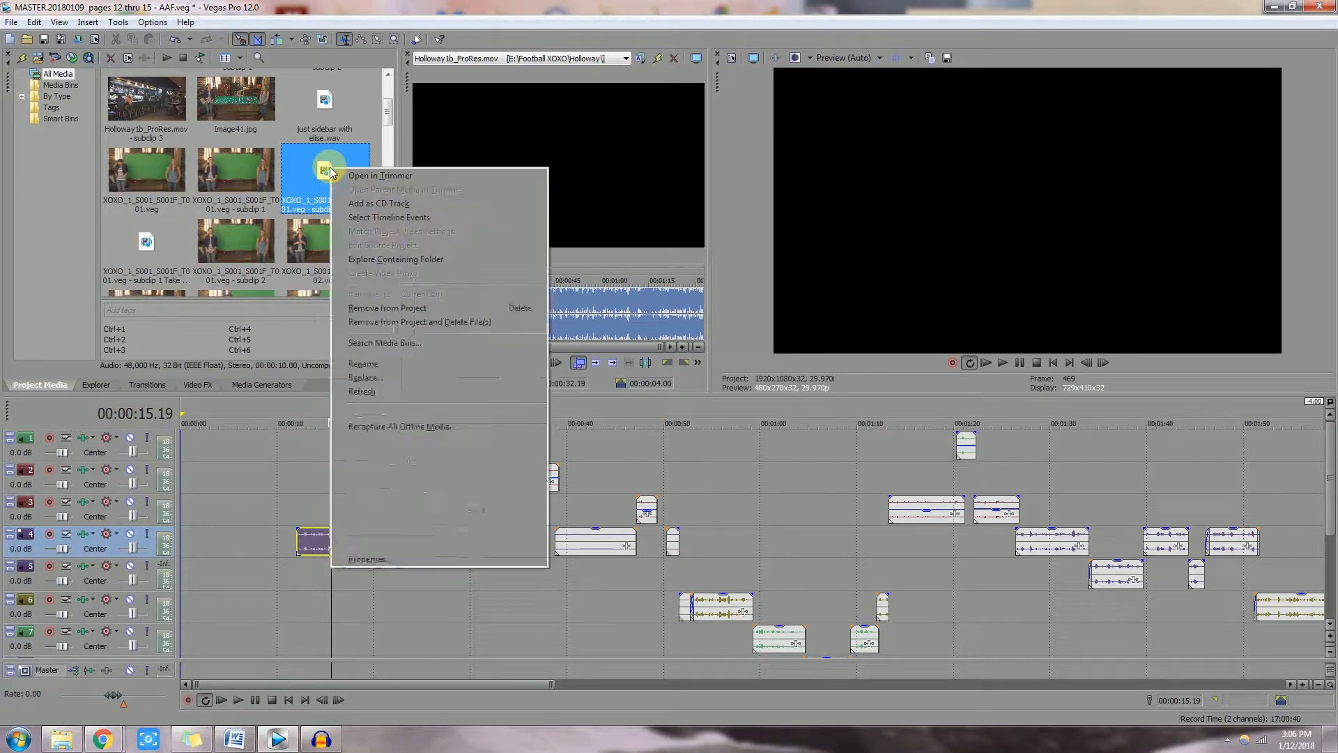
{"action": "left_click", "coordinate": [390, 382]}
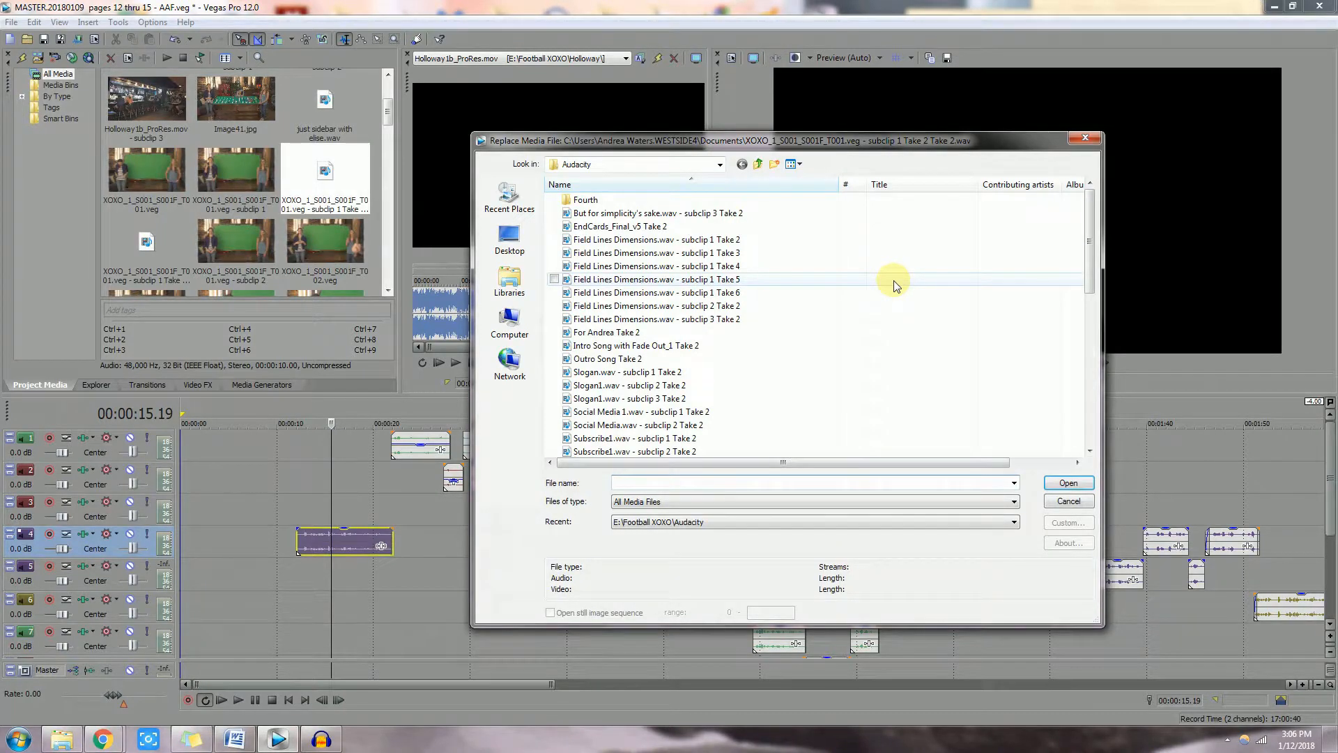
{"action": "double_click", "coordinate": [585, 201]}
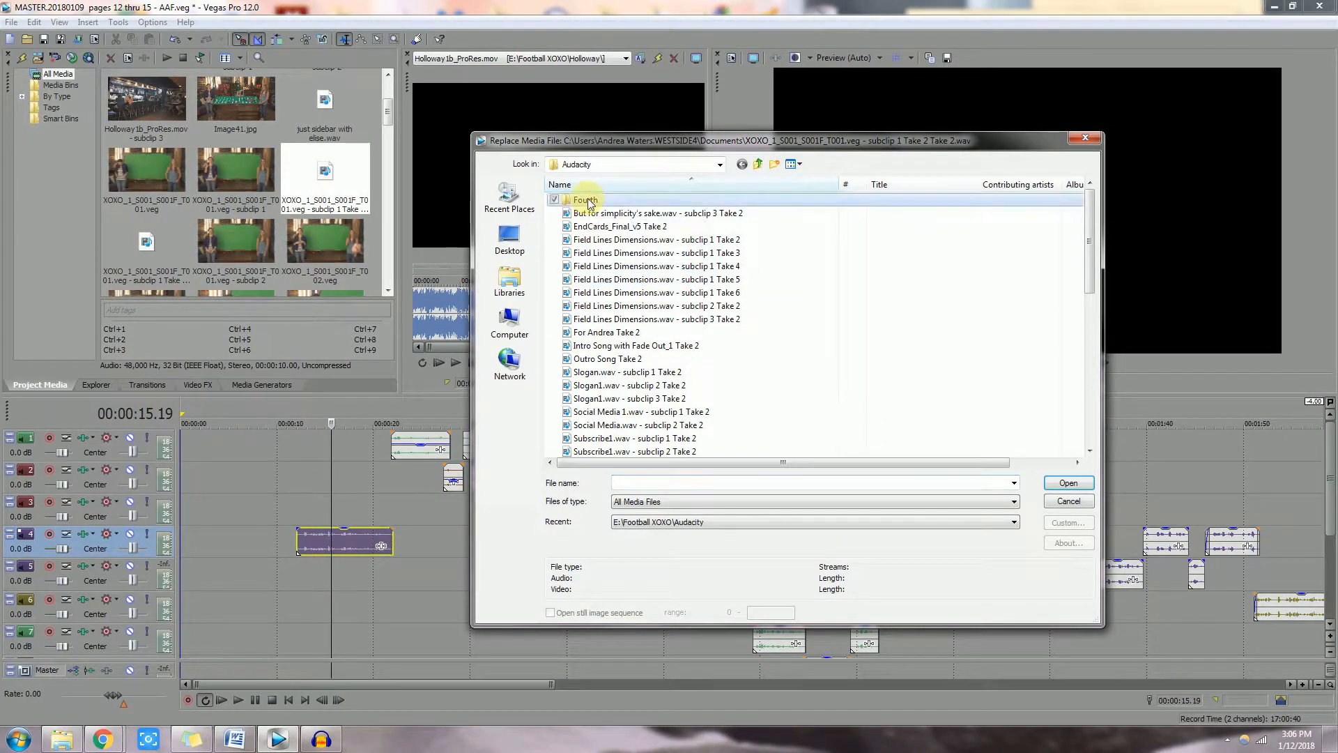
{"action": "left_click", "coordinate": [629, 202]}
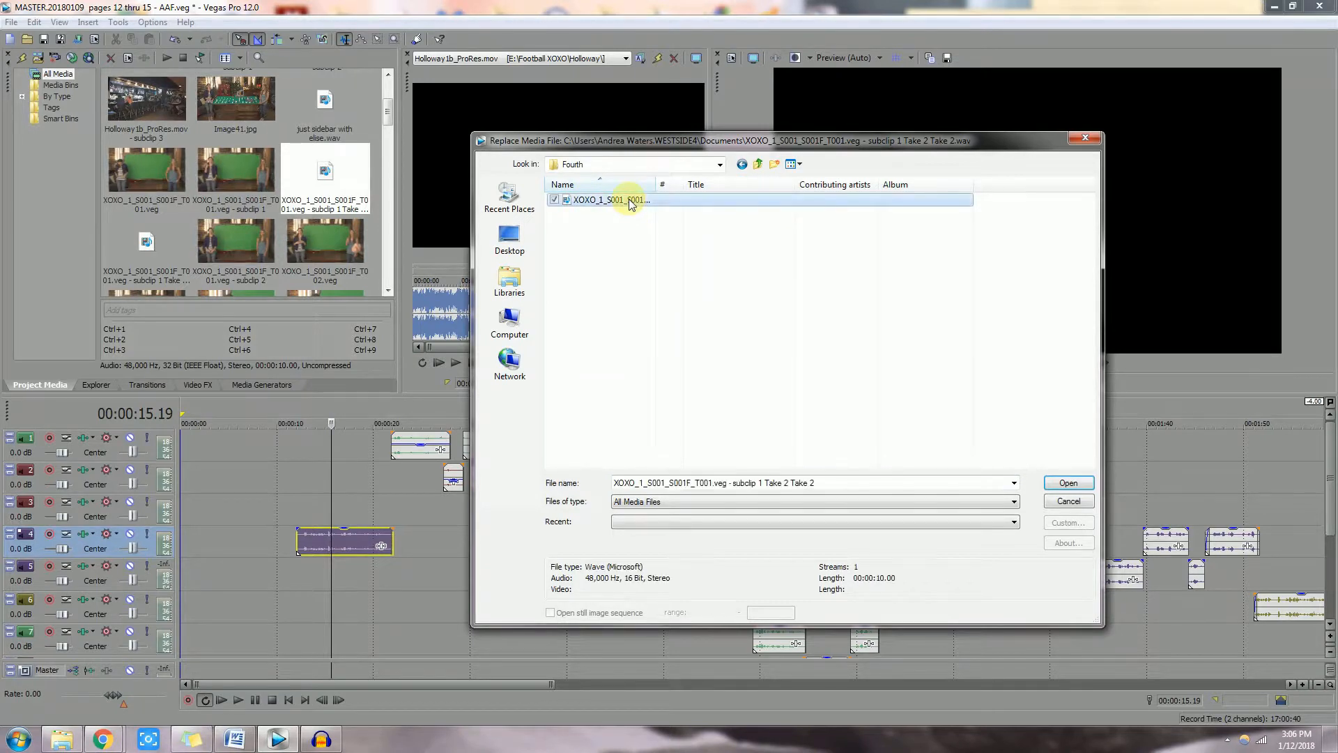
{"action": "left_click_drag", "start_coordinate": [662, 184], "coordinate": [803, 184]}
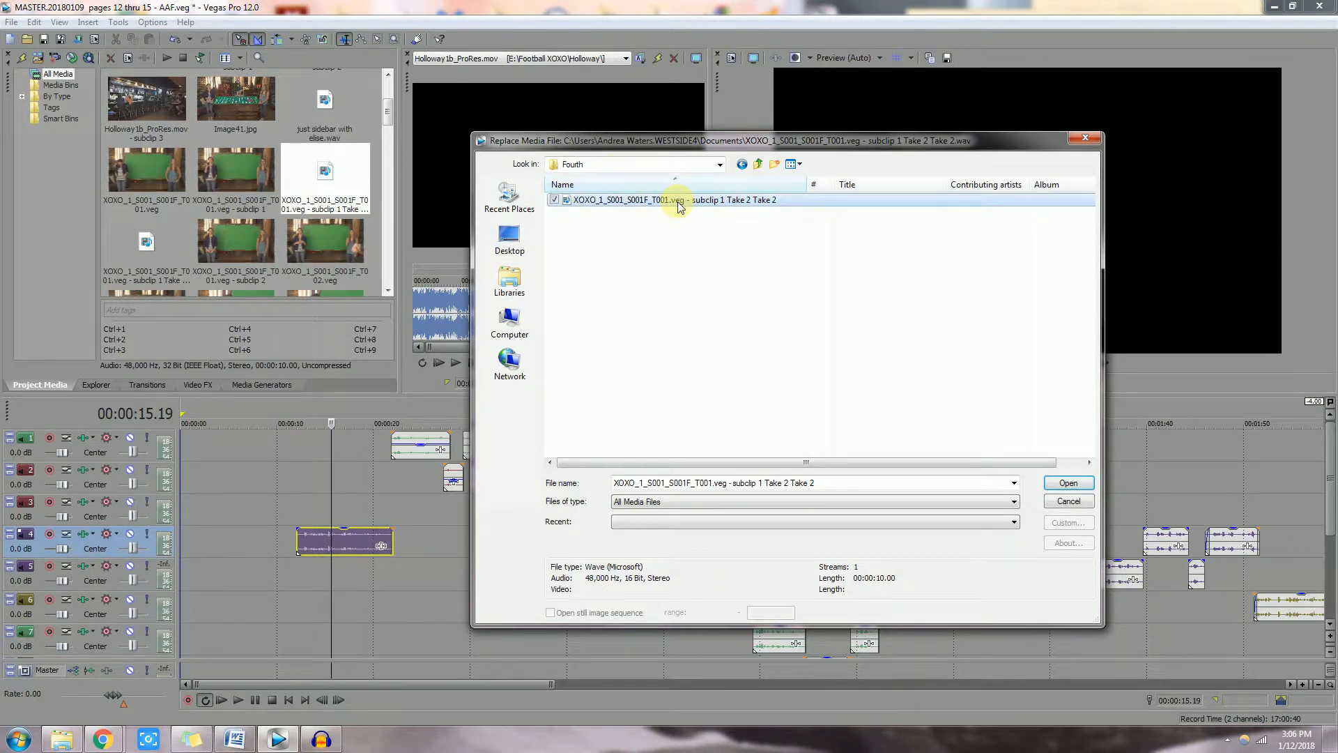
{"action": "left_click", "coordinate": [1064, 486]}
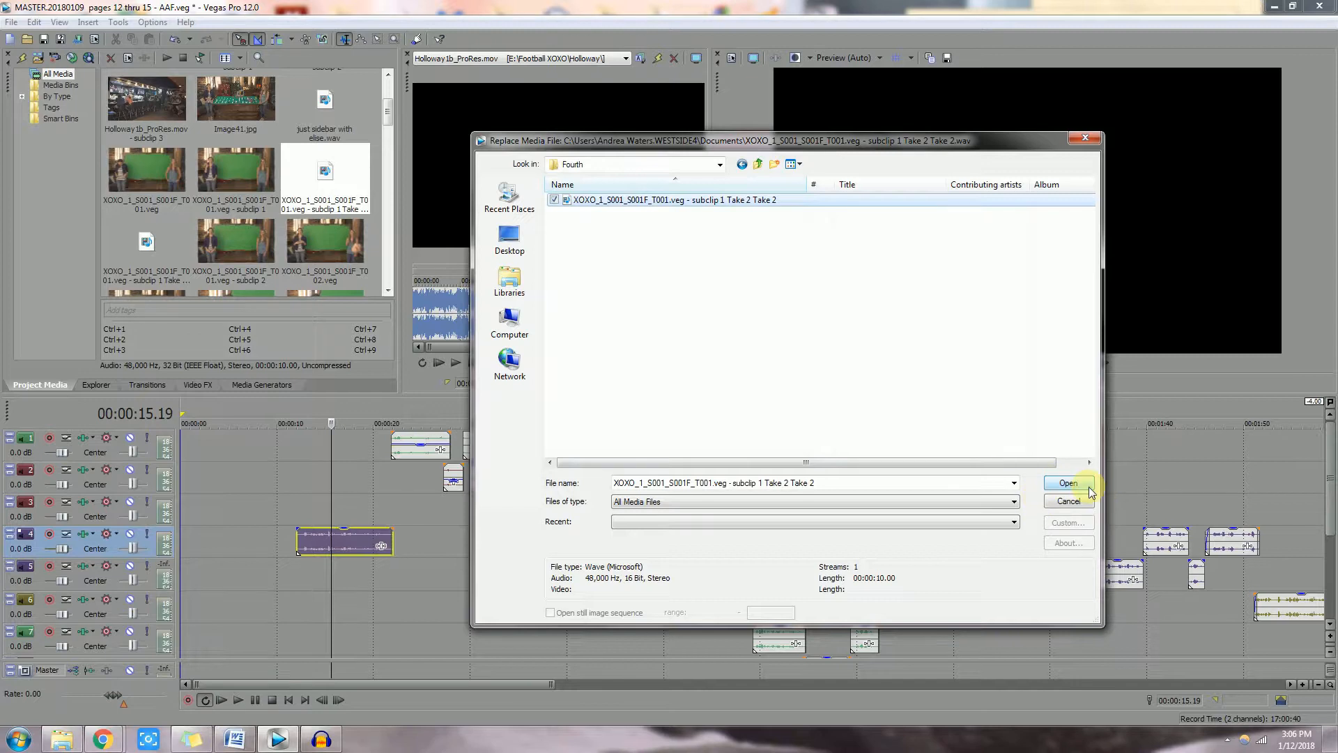
{"action": "left_click", "coordinate": [1069, 485]}
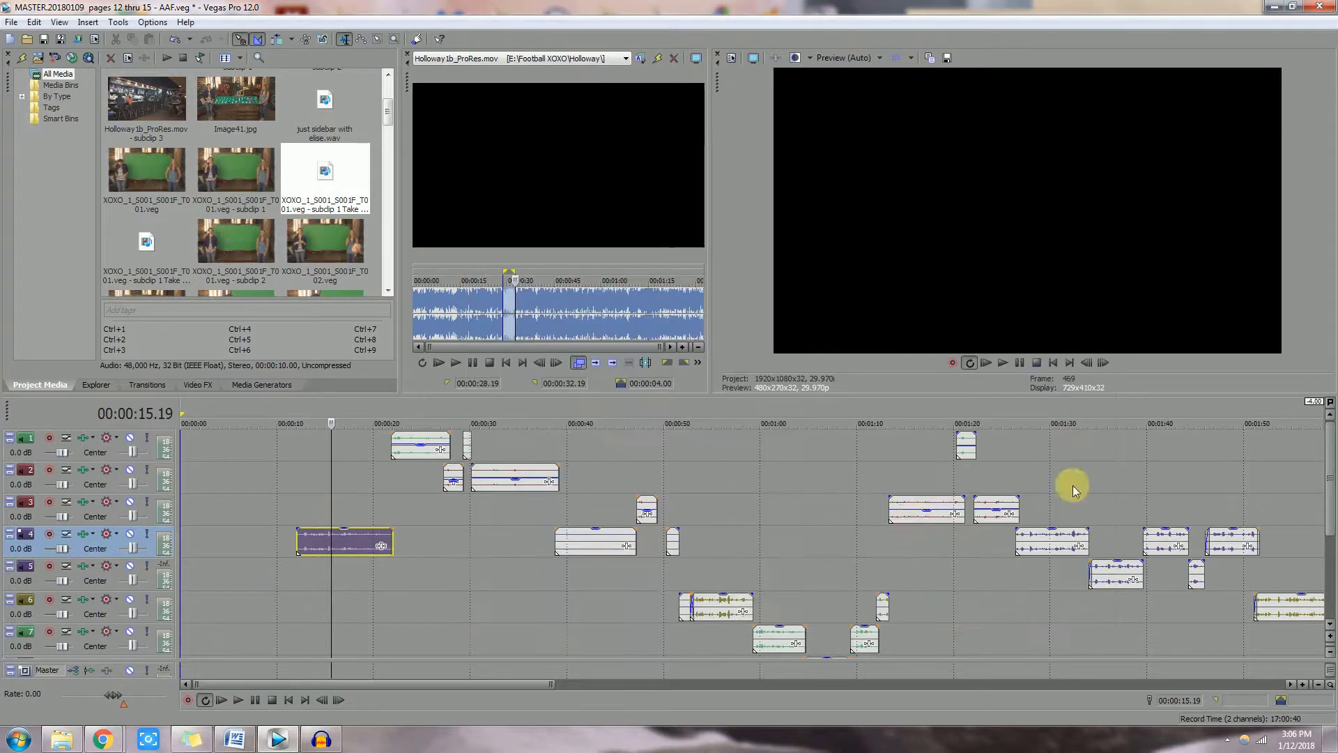
Step: Check the replaced track 4 media's properties for its file path and audio attributes
{"action": "right_click", "coordinate": [330, 172]}
{"action": "left_click", "coordinate": [374, 567]}
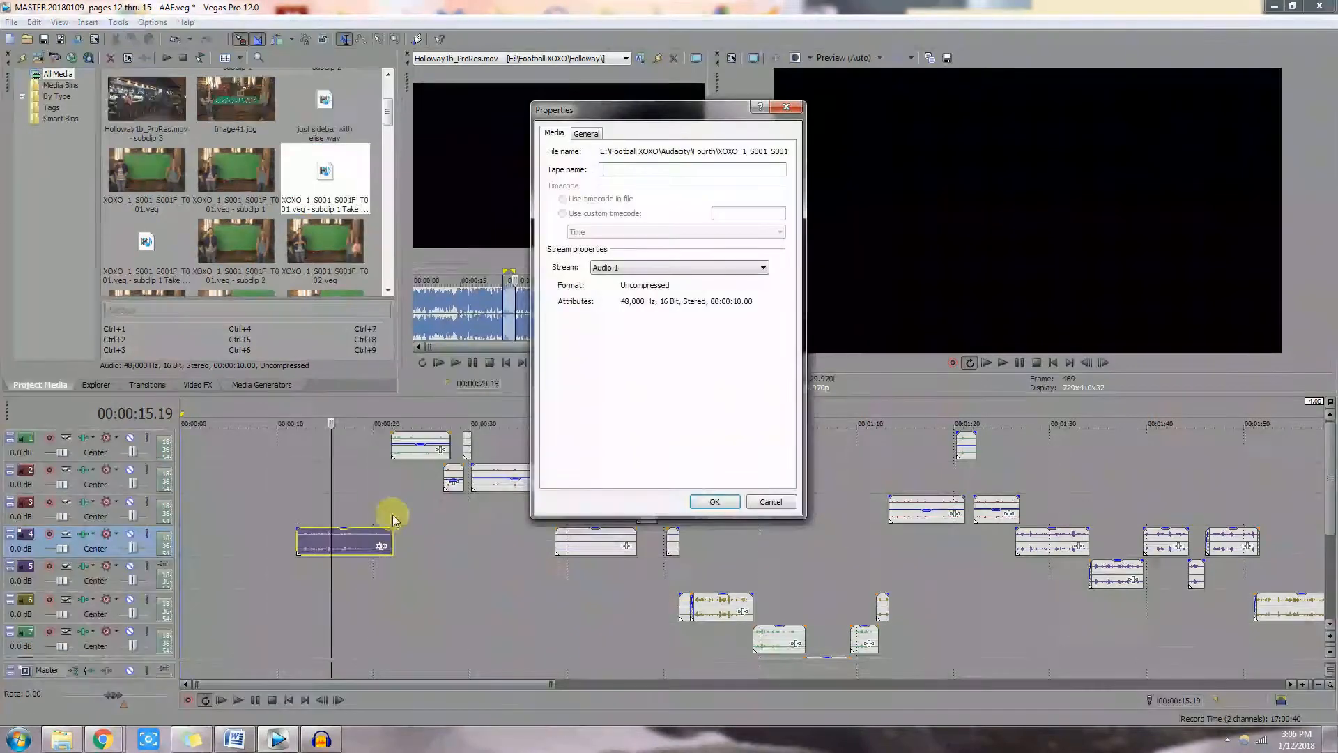
{"action": "left_click", "coordinate": [716, 501]}
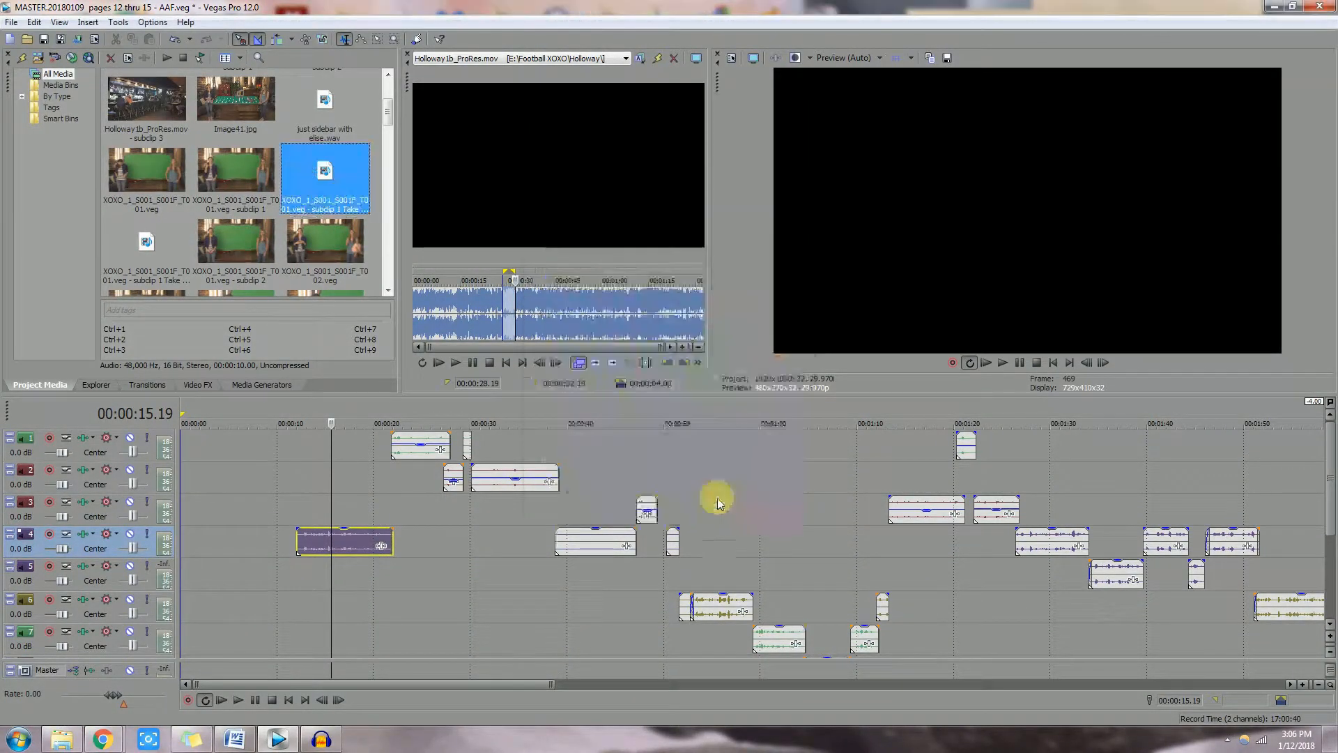
Step: Open a copy of the first event on track 1 in Audacity
{"action": "left_click", "coordinate": [428, 492]}
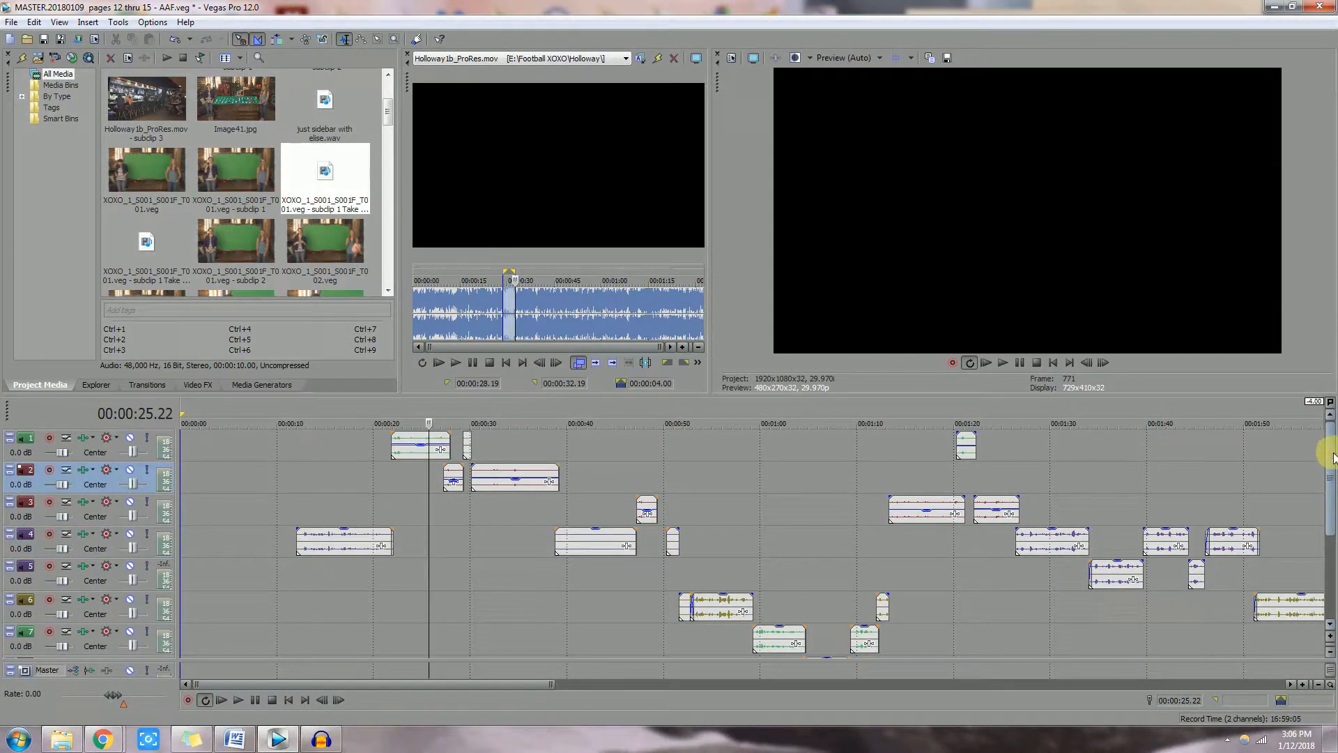
{"action": "scroll", "coordinate": [425, 475], "scroll_direction": "up", "scroll_amount": 3}
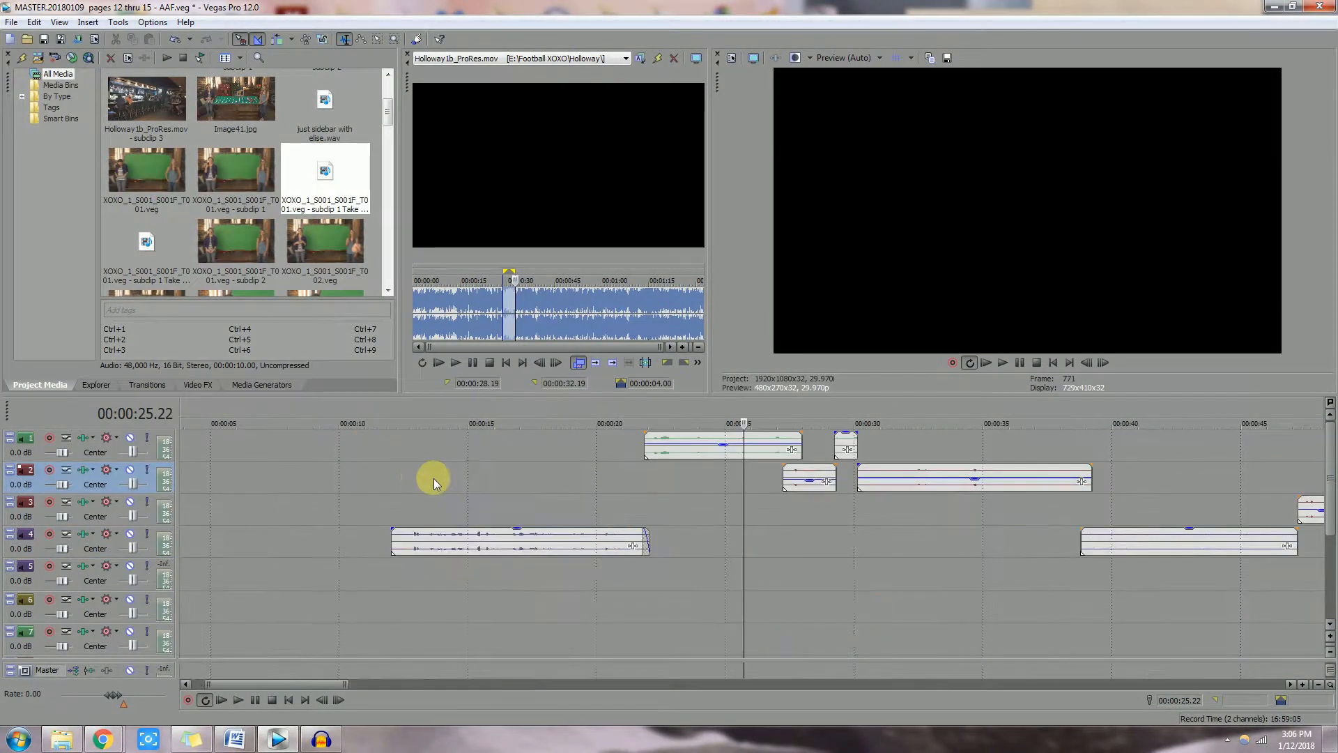
{"action": "left_click", "coordinate": [721, 450]}
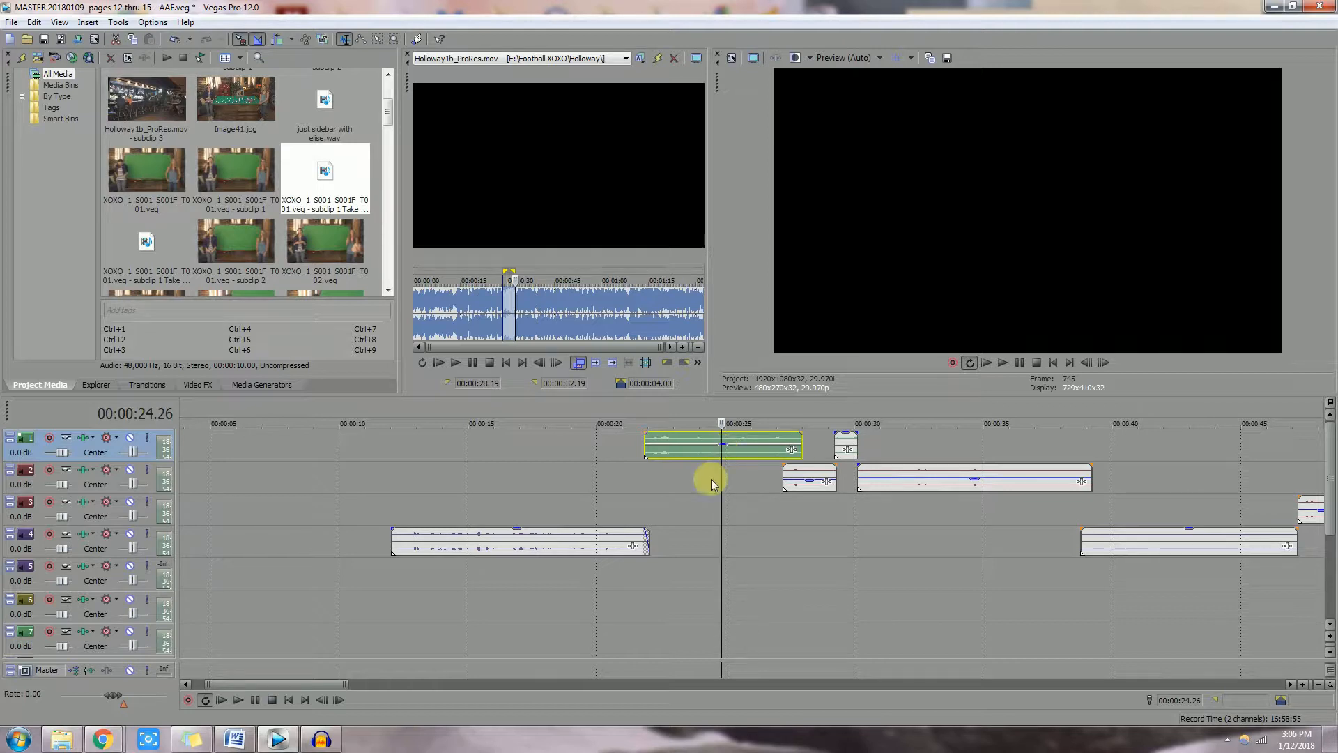
{"action": "right_click", "coordinate": [694, 449]}
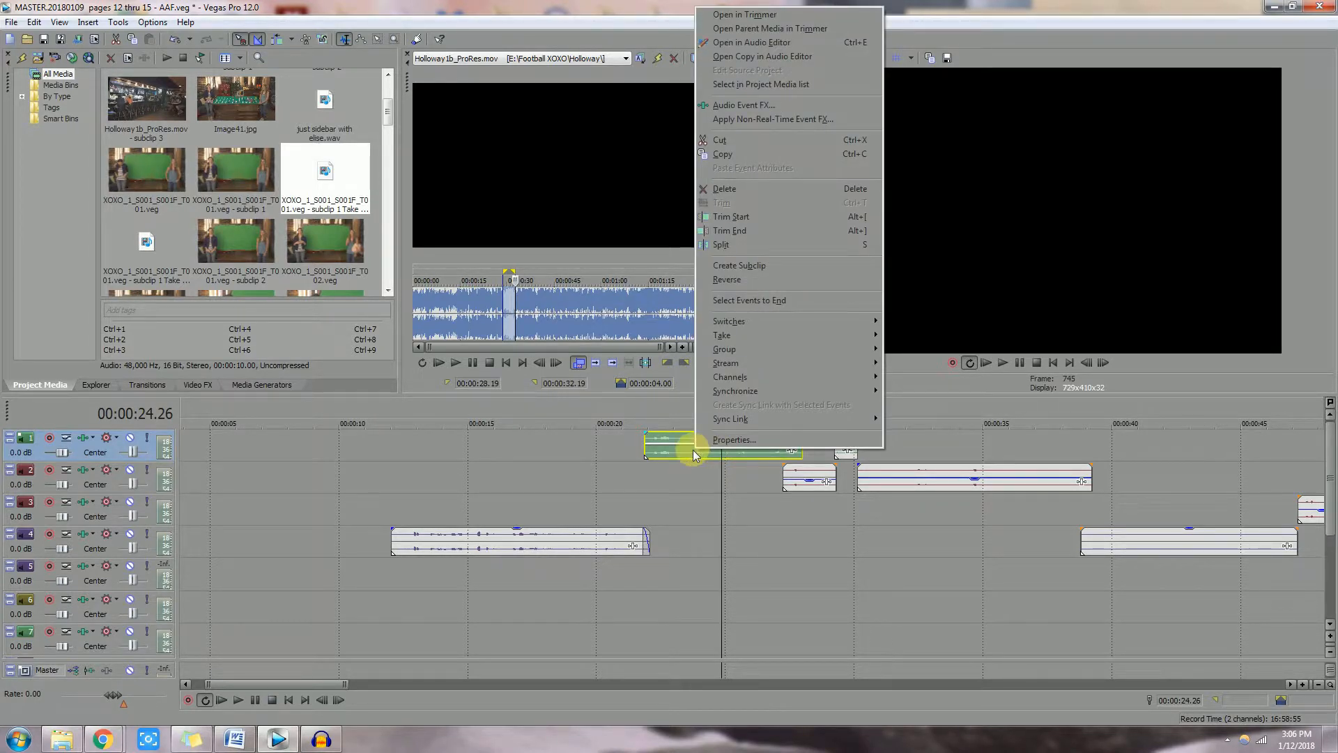
{"action": "left_click", "coordinate": [758, 56]}
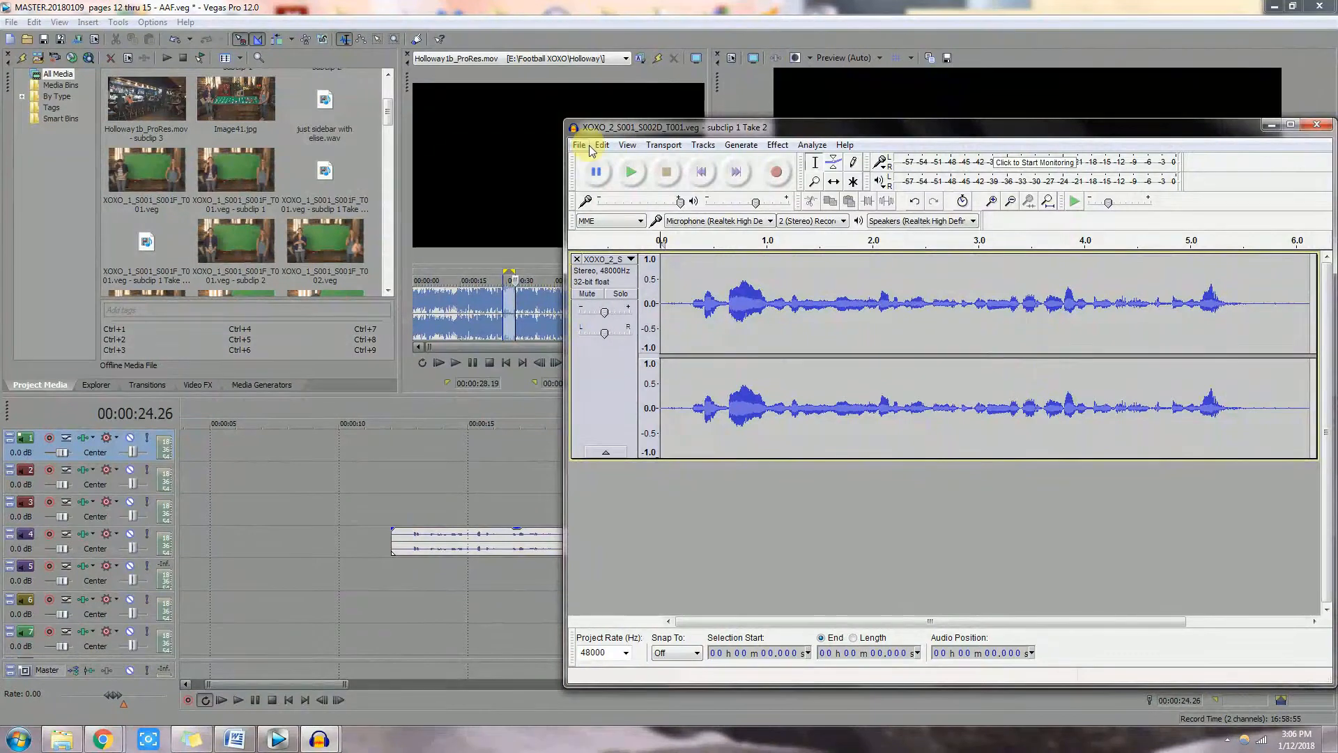
Step: Export "XOXO_2_S001_S002D_T001.veg - subclip 1 Take 2.wav" as WAV (Microsoft) signed 16 bit PCM to the Fourth folder, and close Audacity without saving changes
{"action": "left_click", "coordinate": [579, 146]}
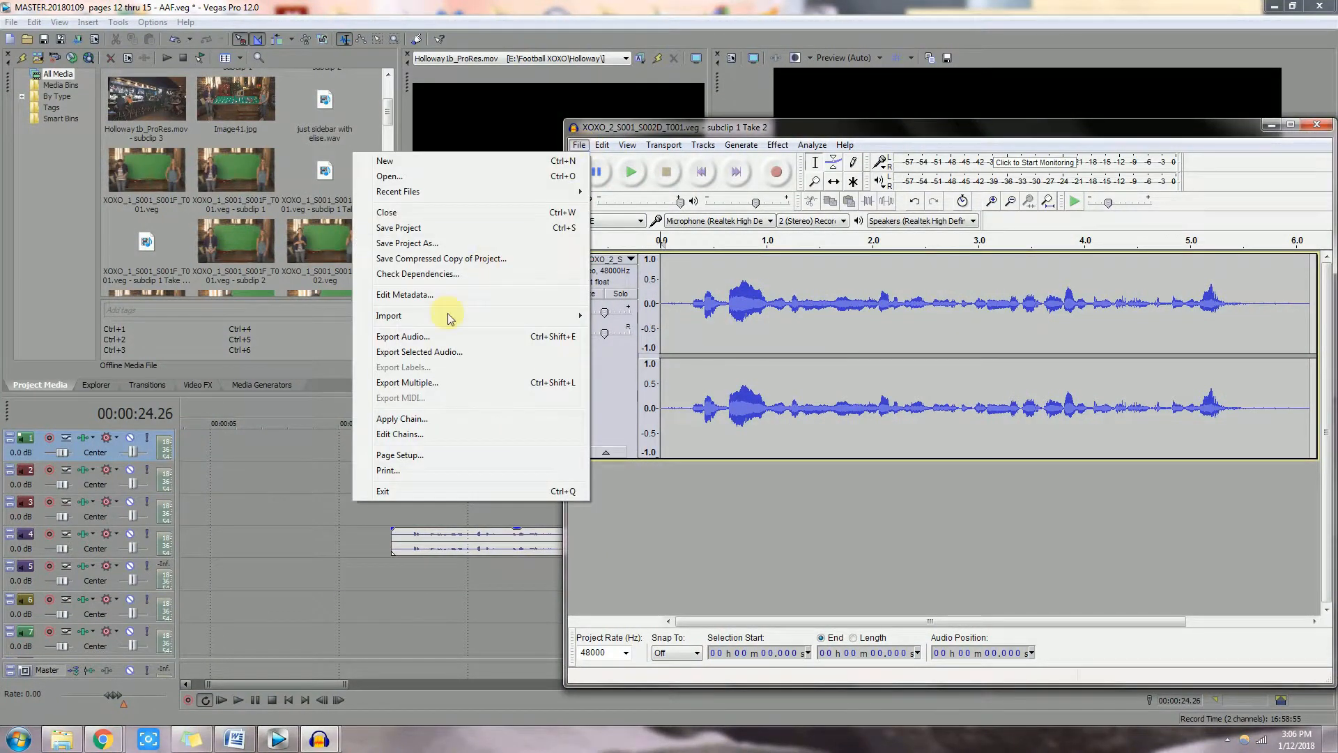
{"action": "left_click", "coordinate": [430, 342]}
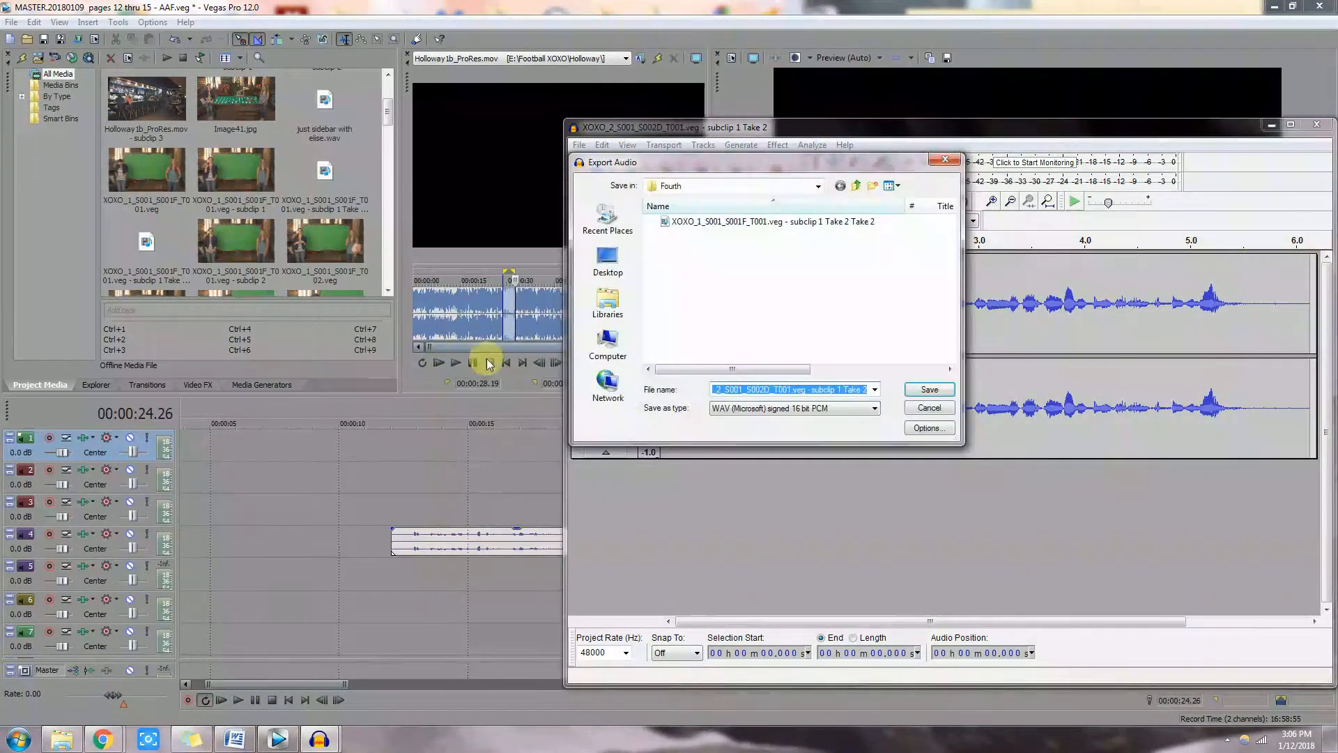
{"action": "left_click", "coordinate": [809, 390]}
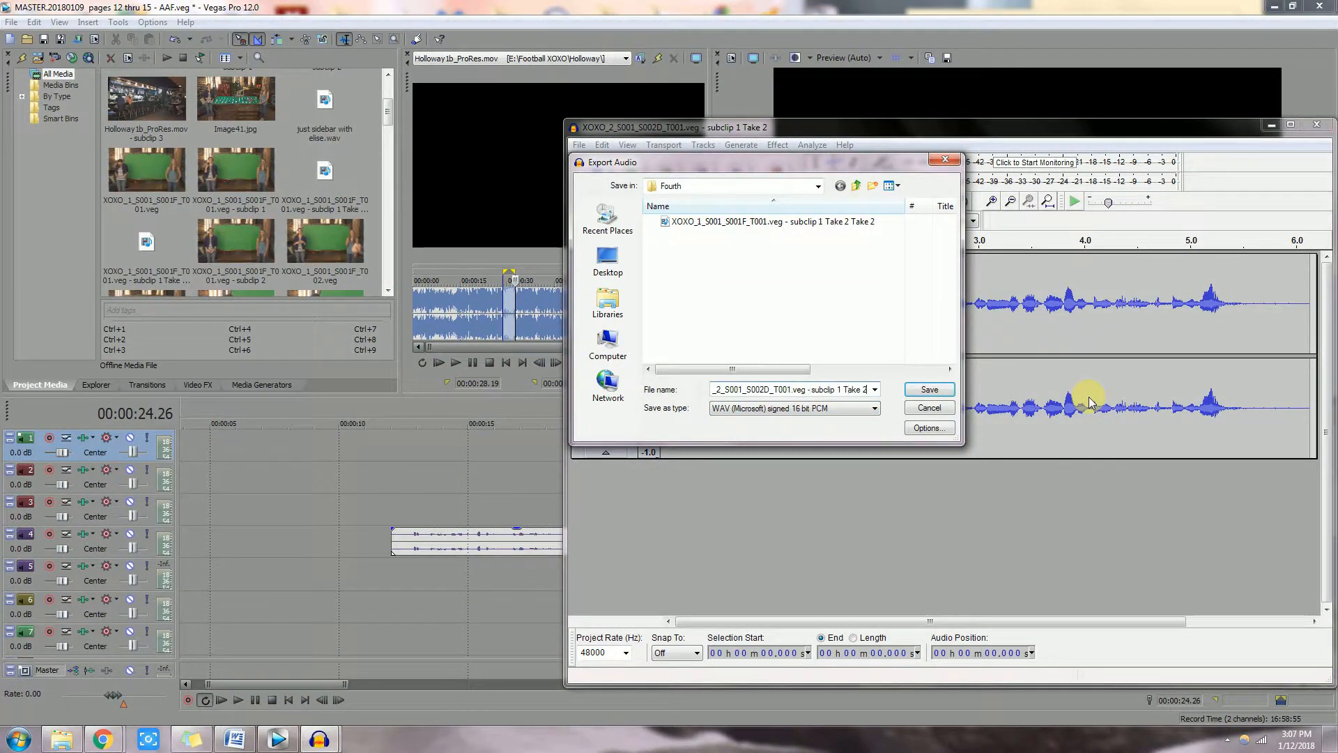
{"action": "type", "text": ".wav"}
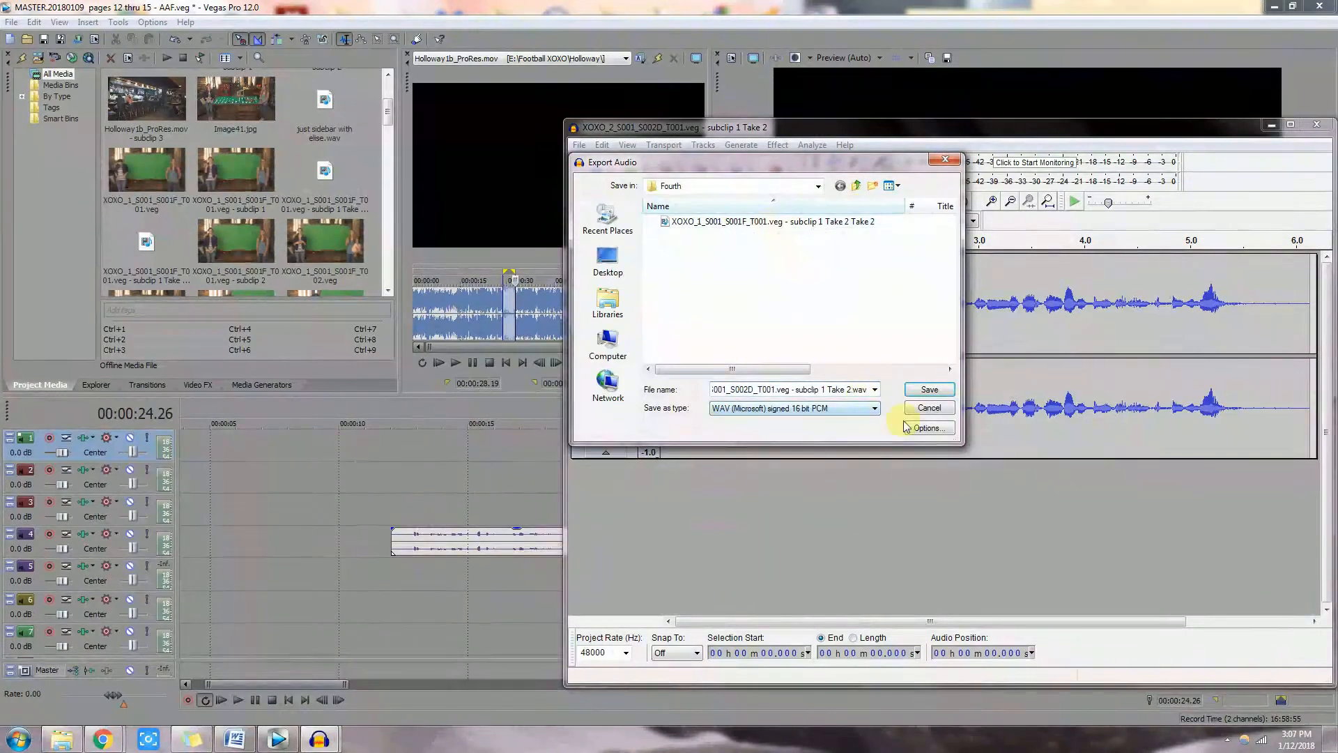
{"action": "left_click", "coordinate": [943, 392]}
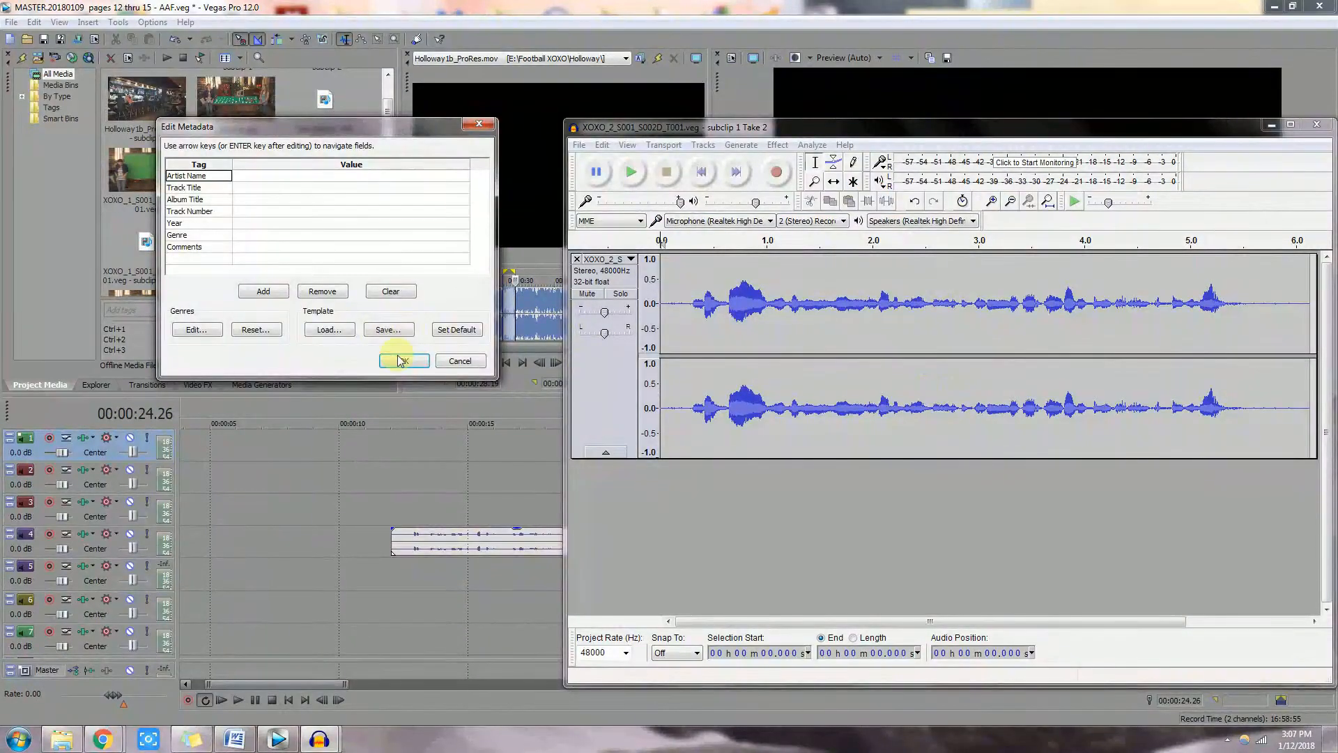
{"action": "left_click", "coordinate": [400, 362]}
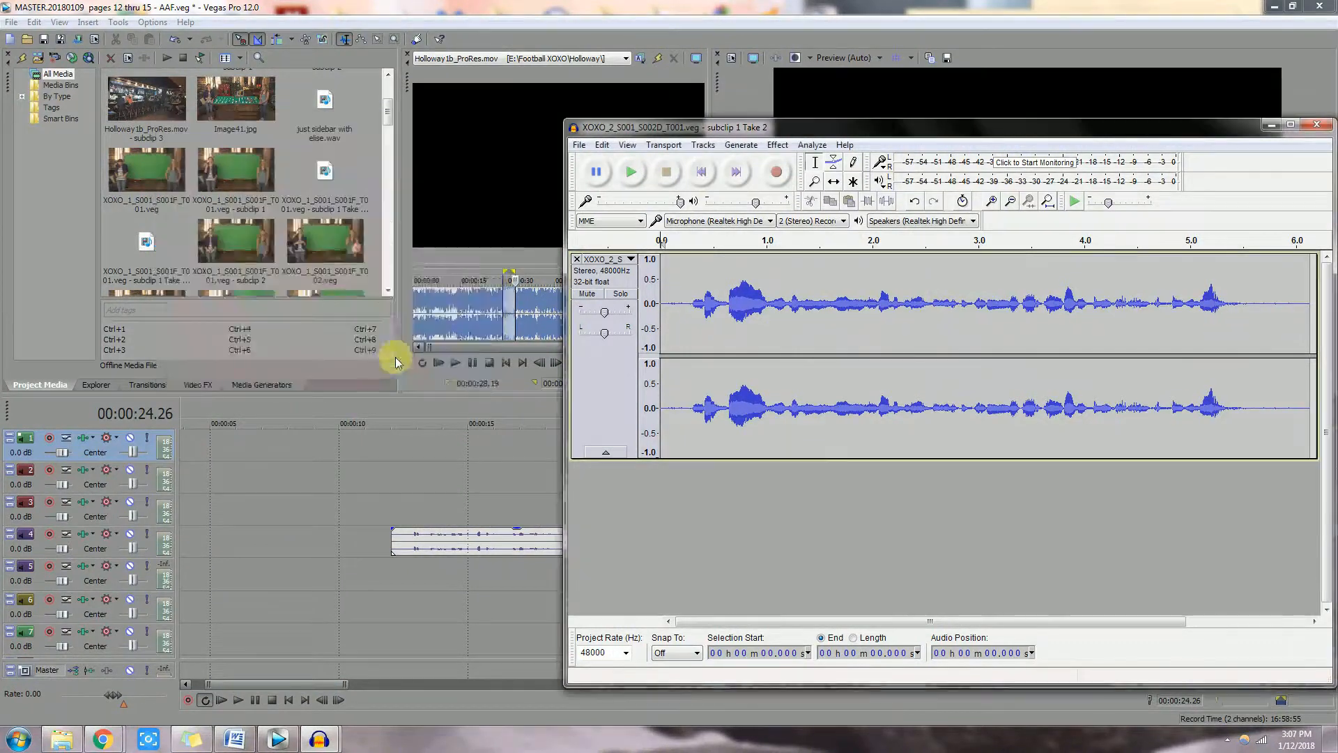
{"action": "left_click", "coordinate": [1321, 127]}
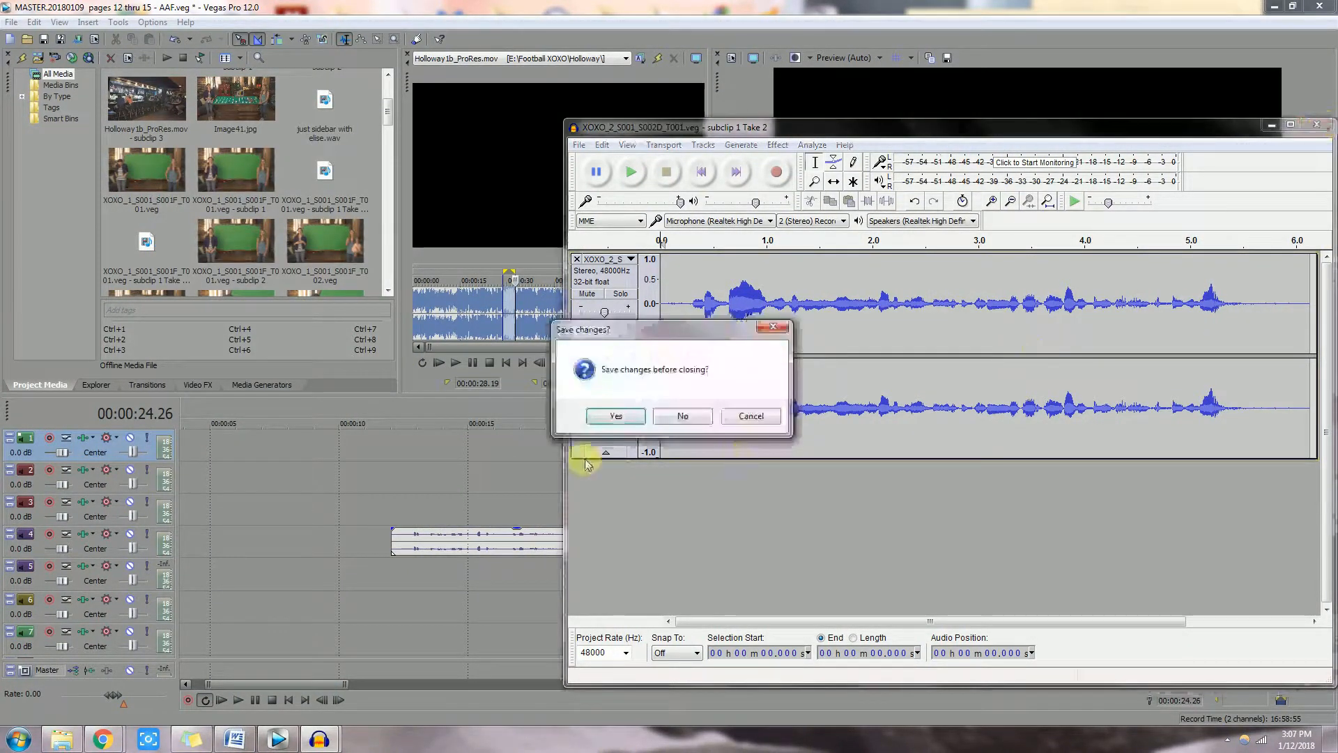
{"action": "left_click", "coordinate": [682, 417]}
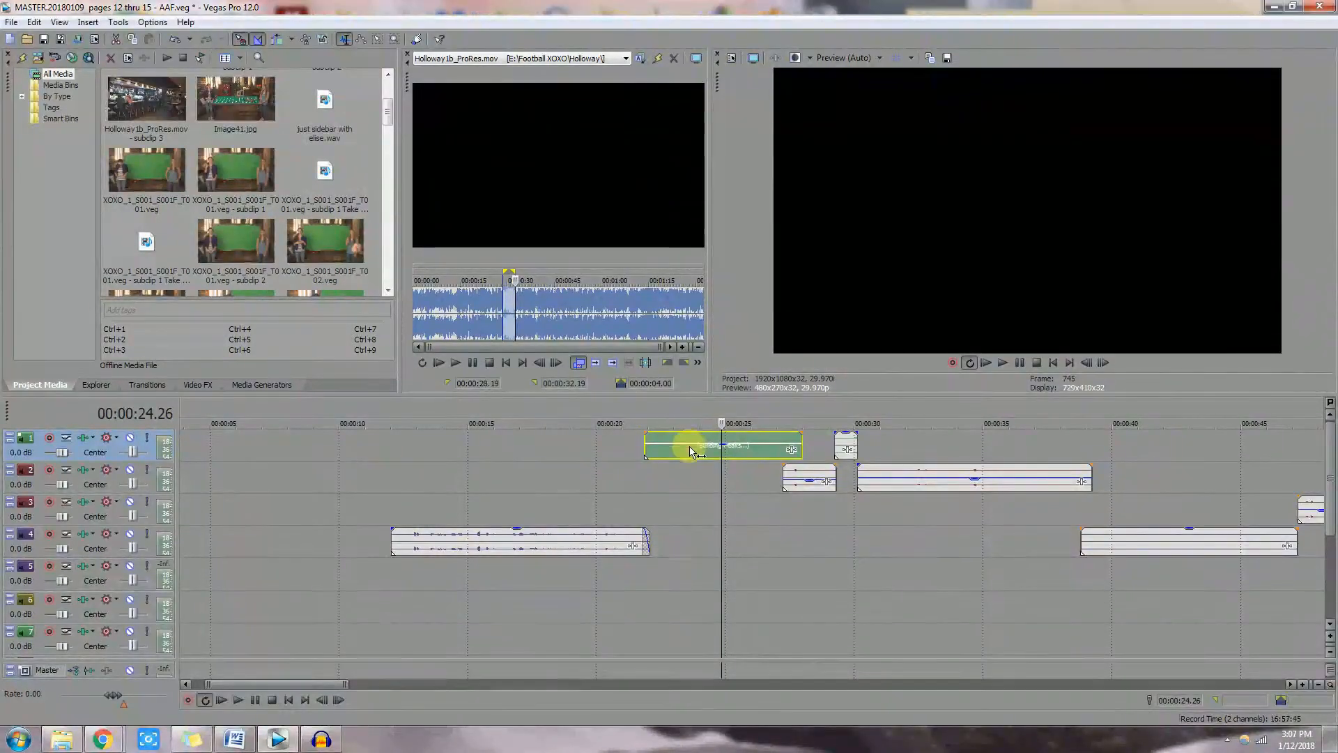
Step: Locate the first track 1 event's source in the project media and examine its file path and audio attributes
{"action": "left_click", "coordinate": [742, 450]}
{"action": "right_click", "coordinate": [742, 450]}
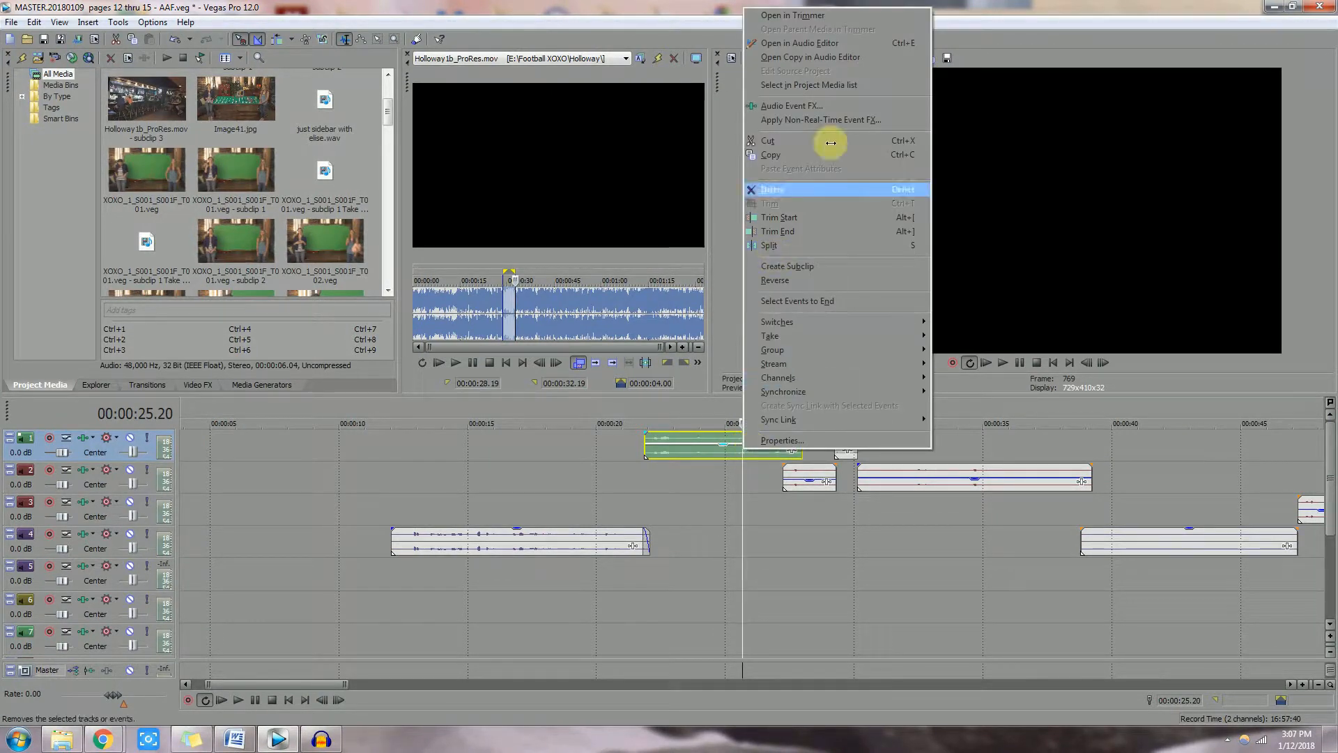
{"action": "left_click", "coordinate": [814, 85]}
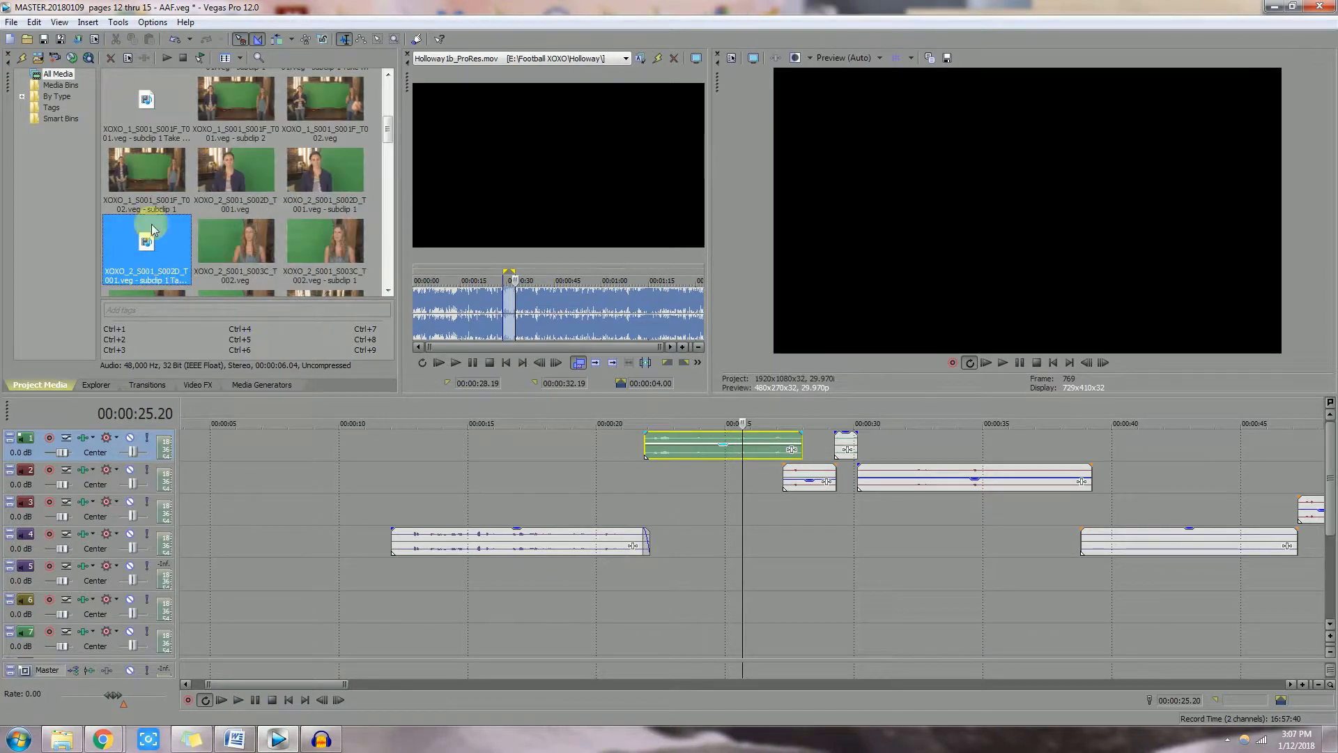
{"action": "left_click", "coordinate": [146, 245]}
{"action": "right_click", "coordinate": [146, 246]}
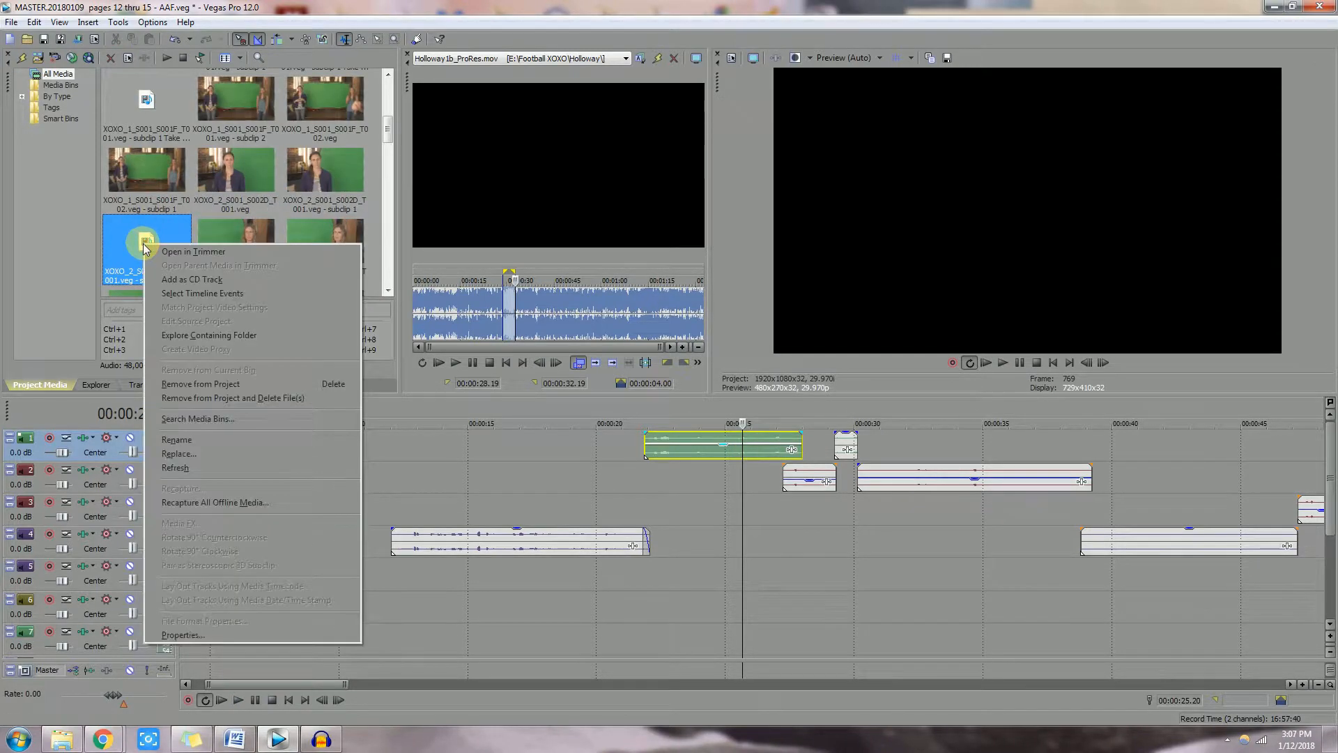
{"action": "left_click", "coordinate": [190, 636]}
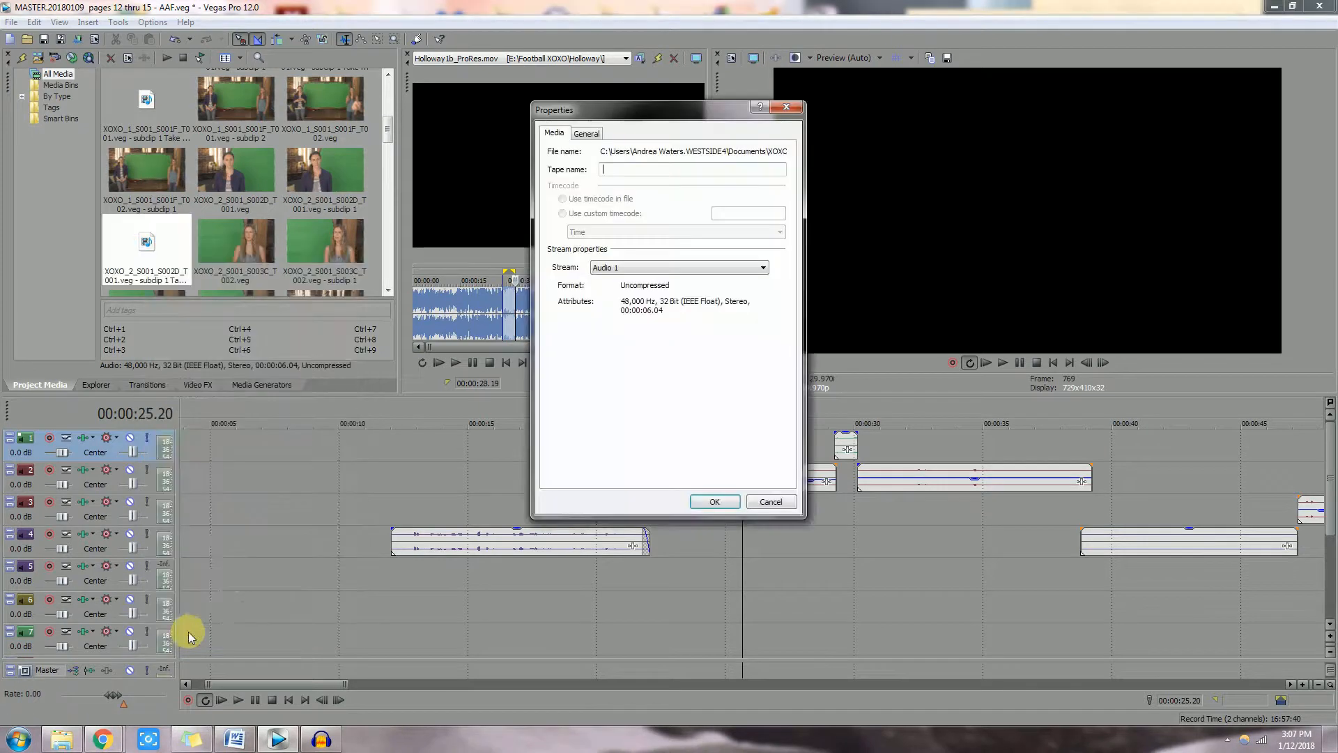
{"action": "left_click", "coordinate": [716, 502]}
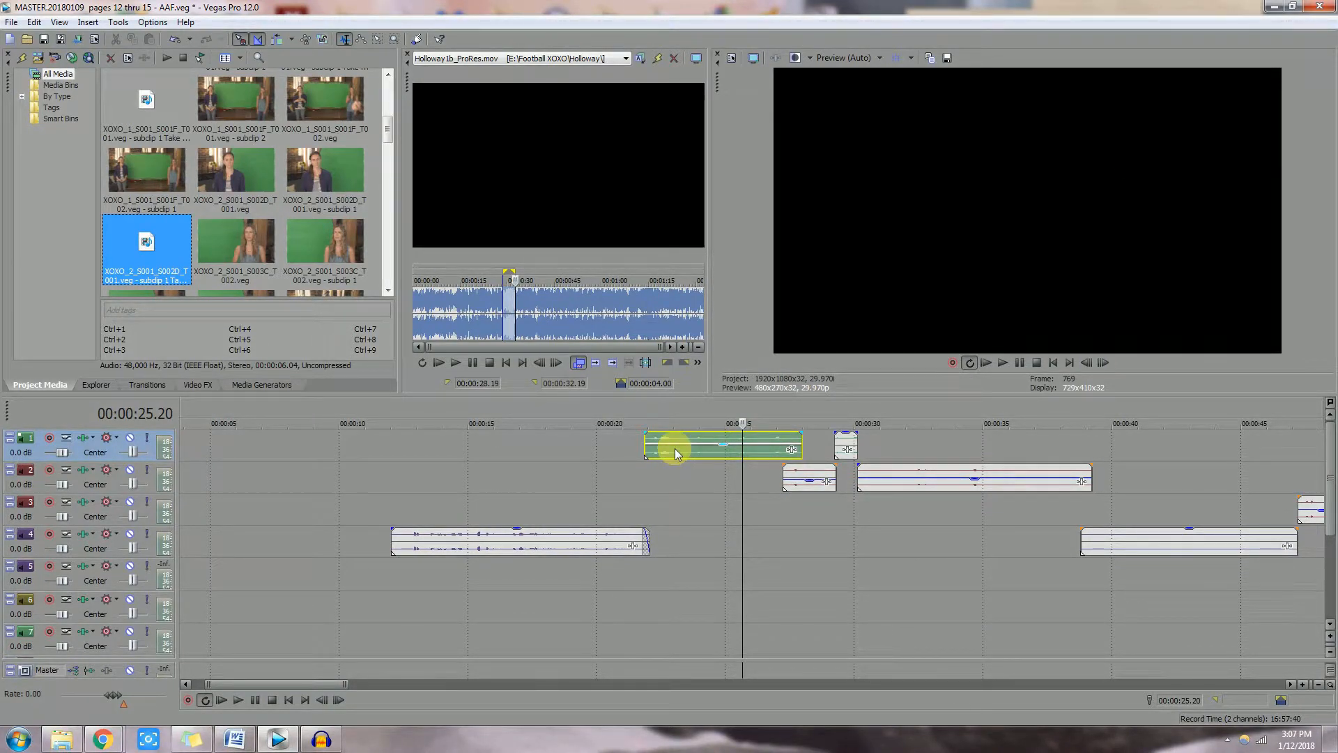
Step: Replace the first track 1 event's source media with "XOXO_2_S001_S002D_T001.veg - subclip 1 Take 2" from the Fourth folder
{"action": "right_click", "coordinate": [146, 254]}
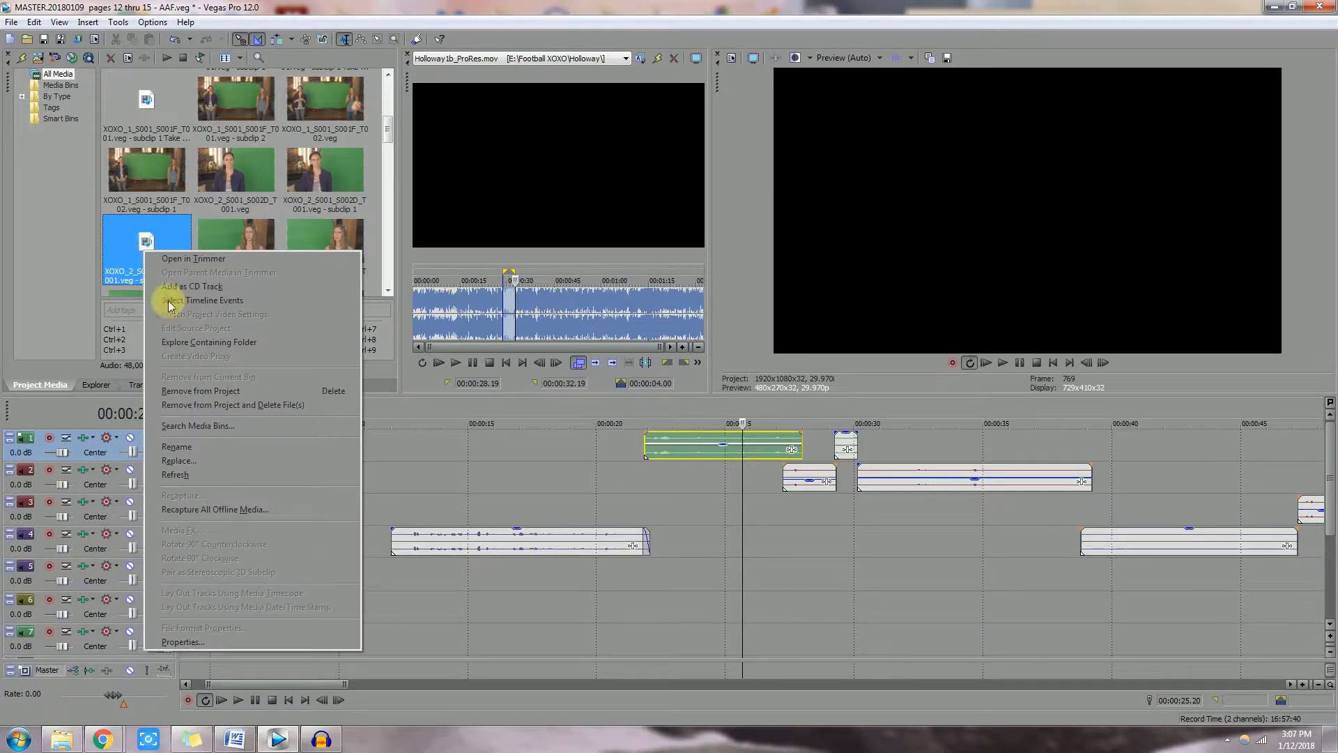
{"action": "left_click", "coordinate": [178, 461]}
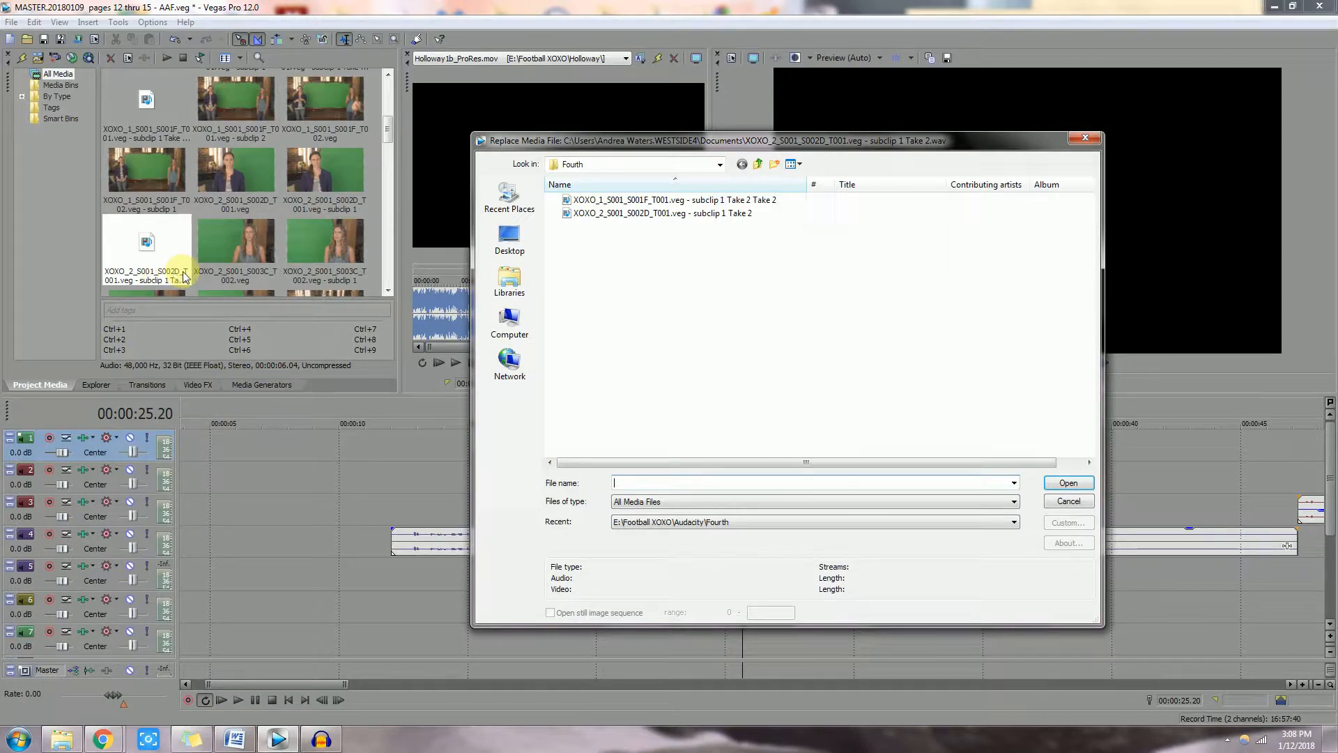
{"action": "left_click", "coordinate": [648, 213]}
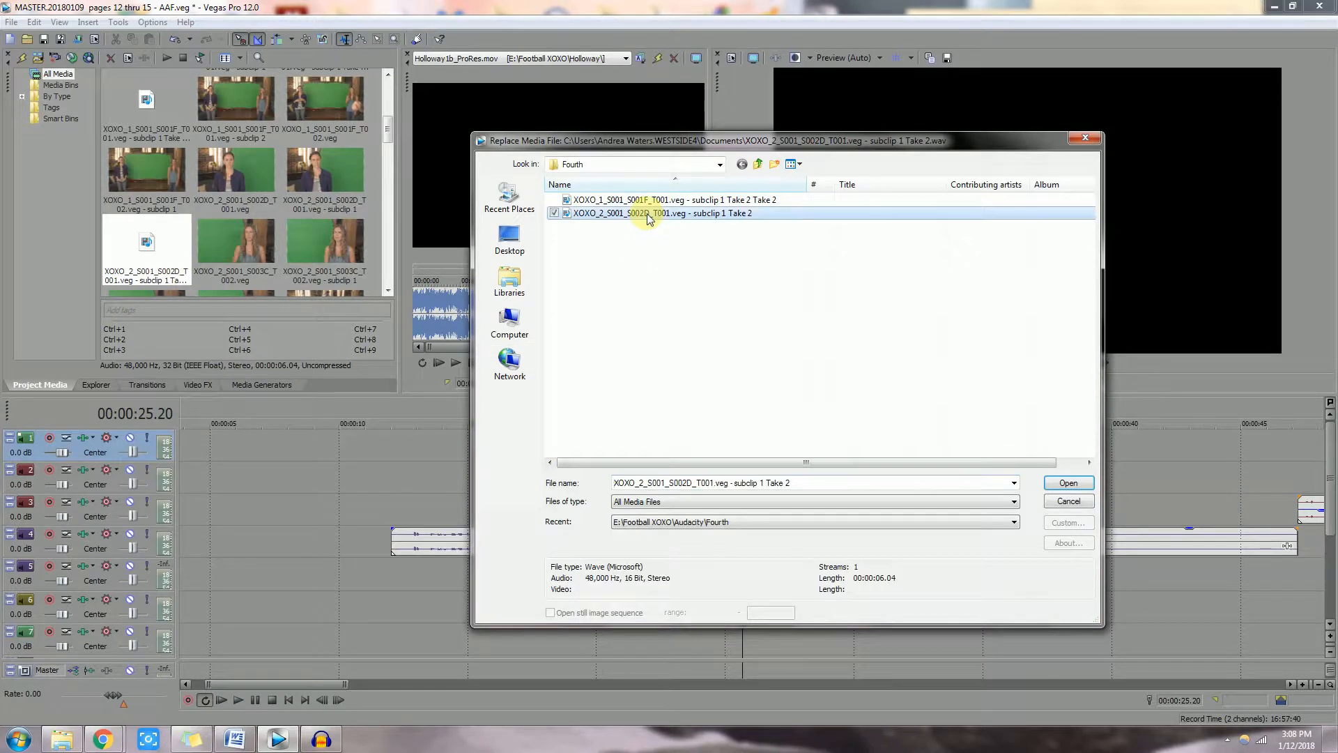
{"action": "left_click", "coordinate": [1068, 483]}
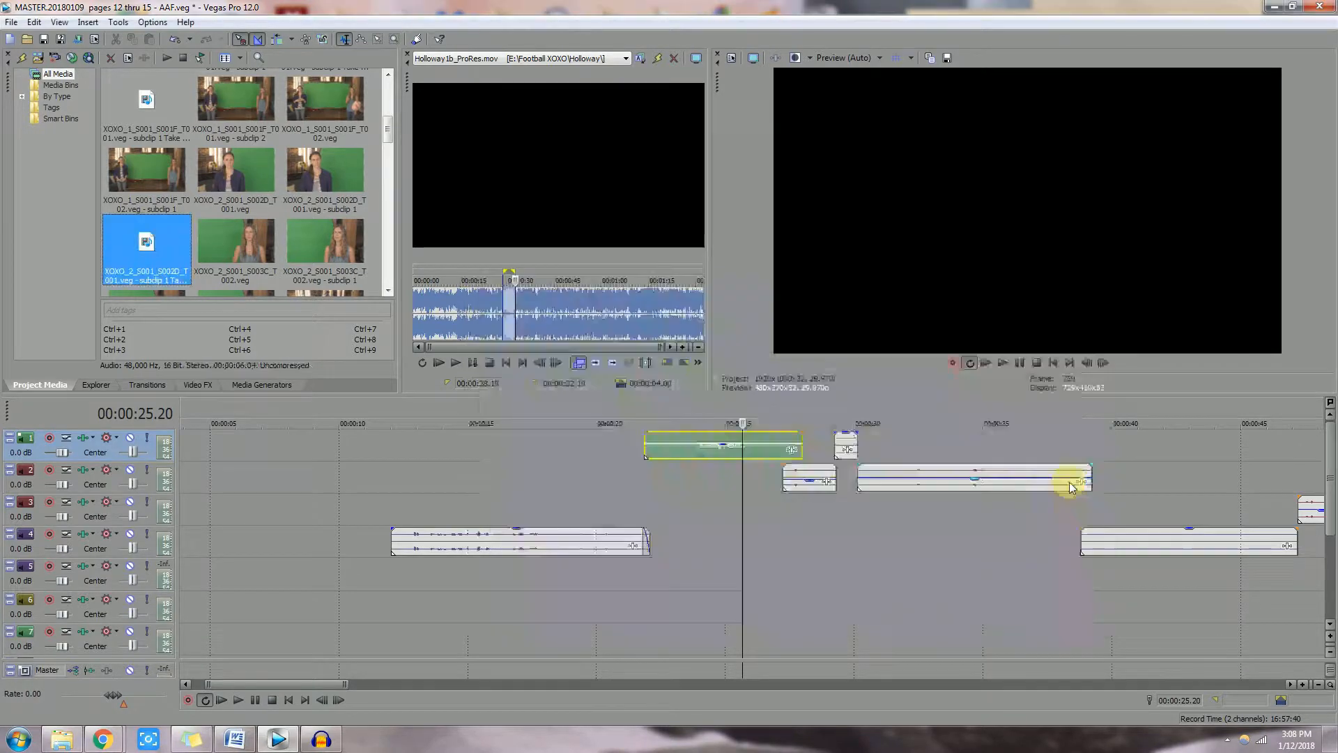
Step: Locate the replaced track 1 media in the project media and check its properties for file path and audio attributes
{"action": "right_click", "coordinate": [701, 454]}
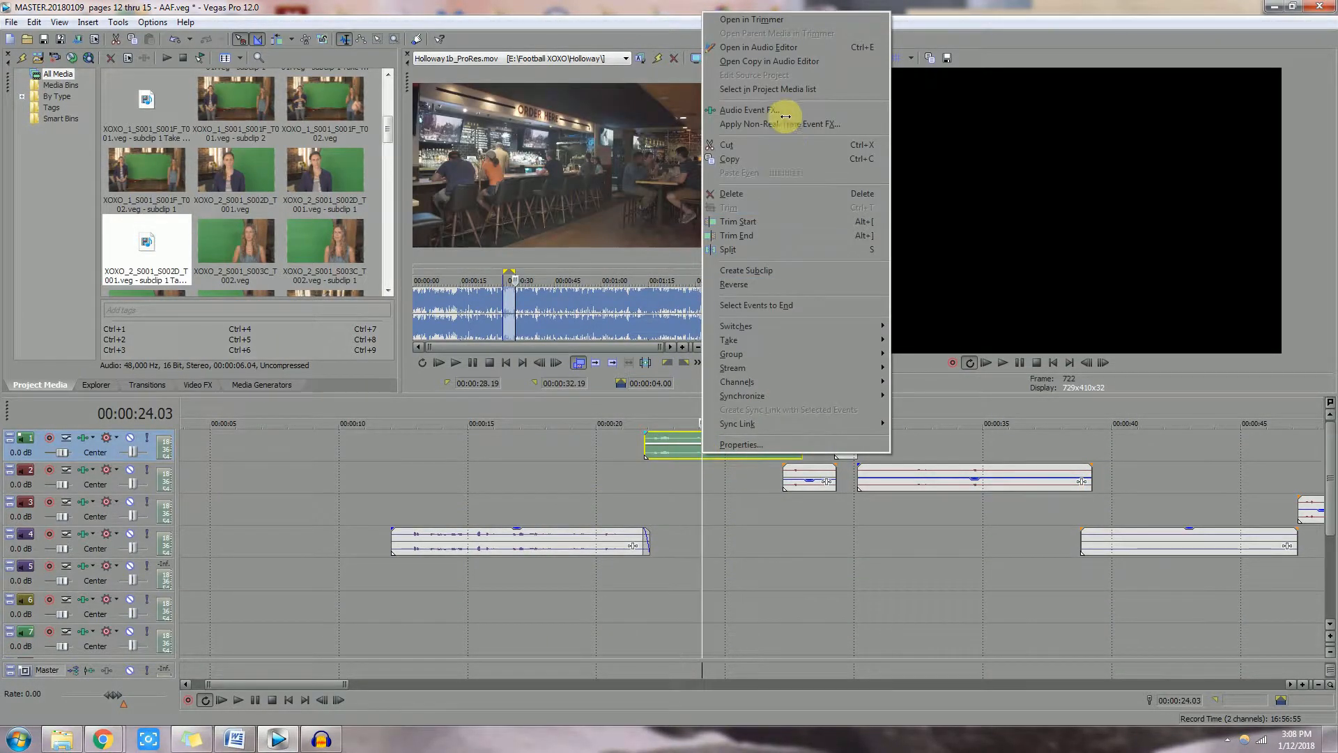
{"action": "left_click", "coordinate": [758, 88]}
{"action": "right_click", "coordinate": [142, 249]}
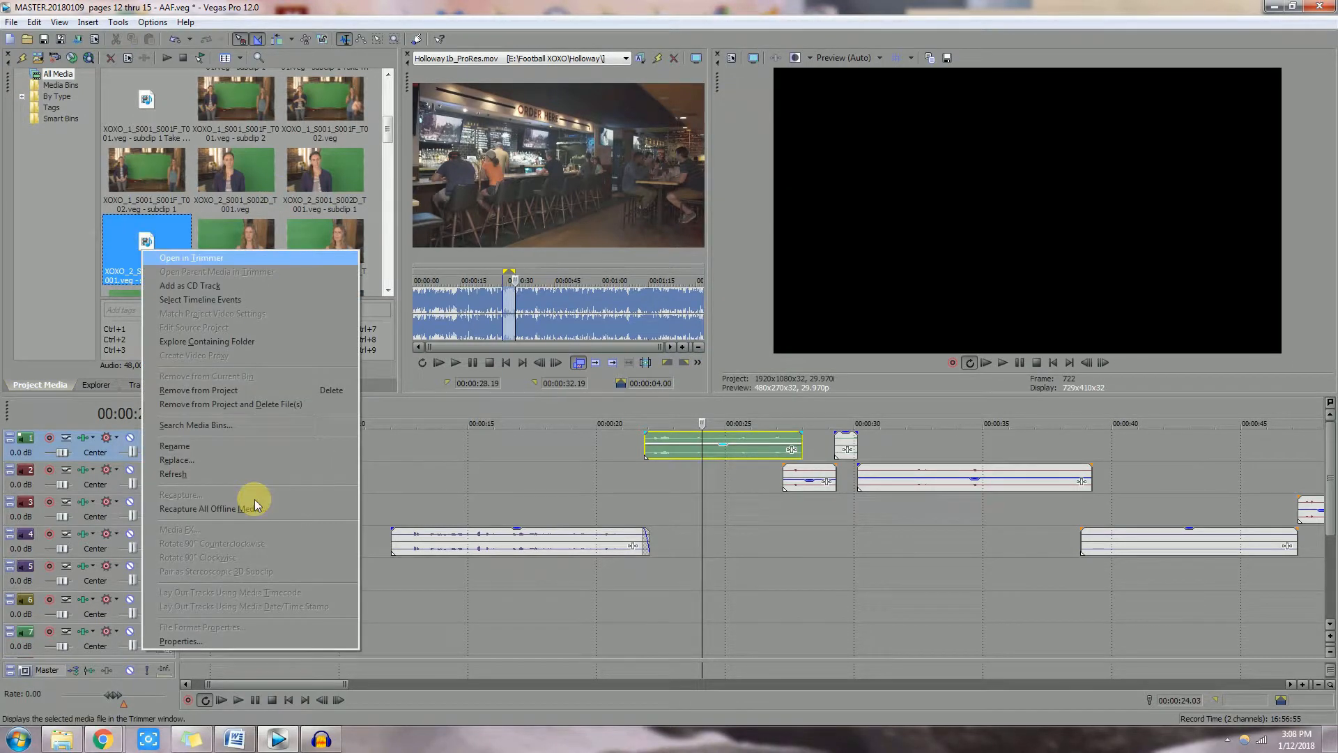
{"action": "left_click", "coordinate": [218, 637]}
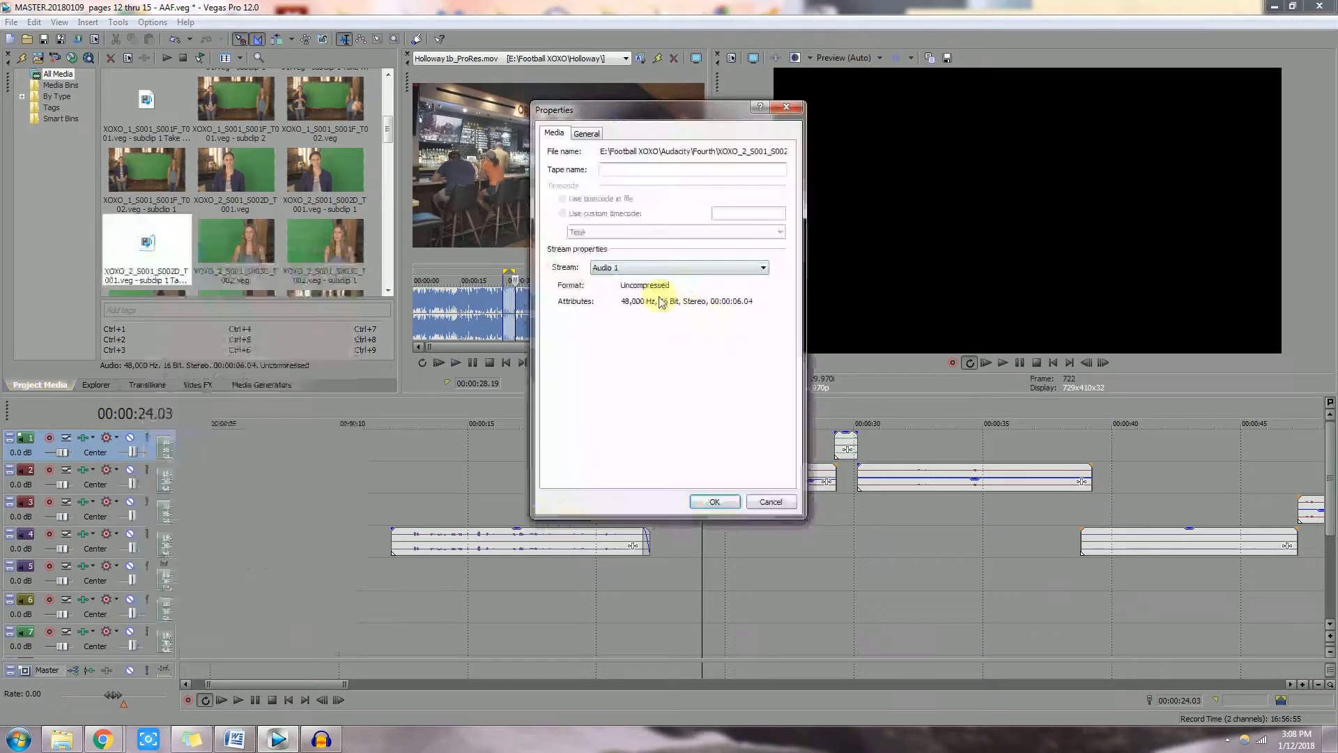
{"action": "left_click", "coordinate": [728, 502]}
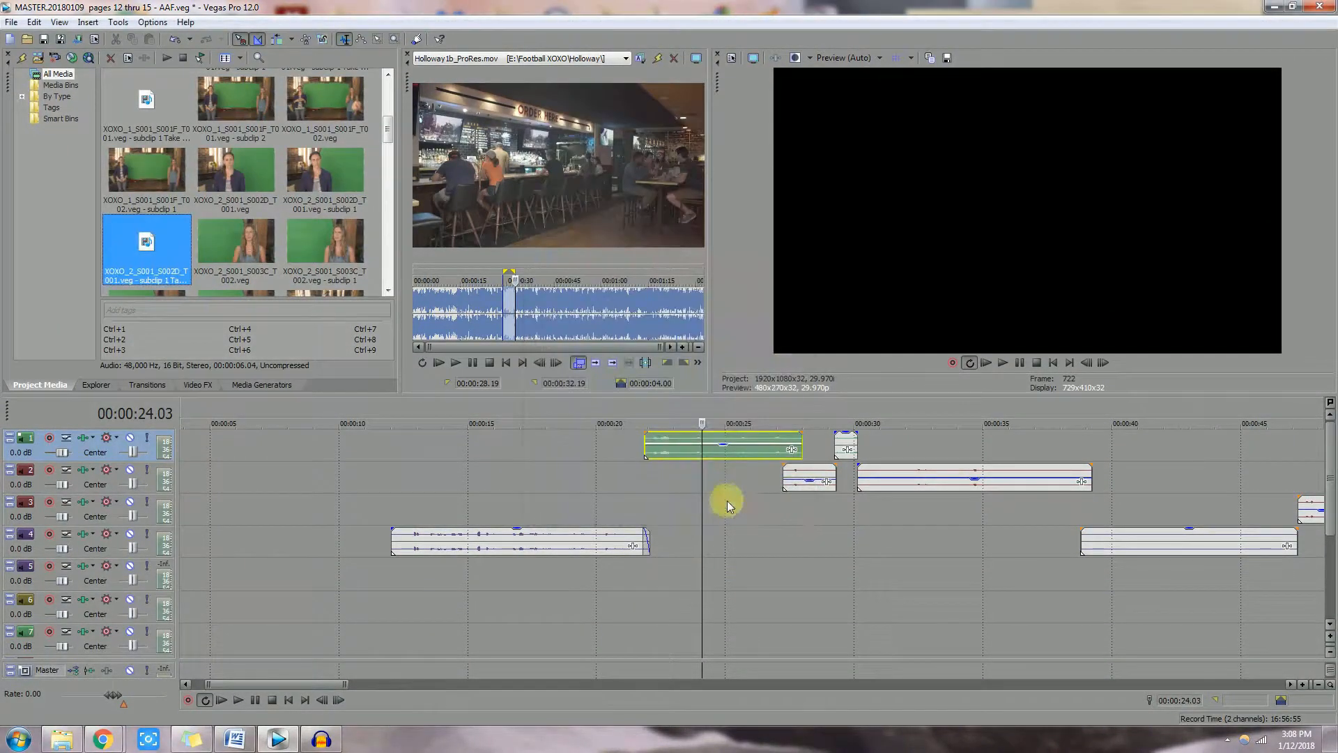
Step: Dismiss the Facebook notification and open a copy of the first event on track 2 in Audacity
{"action": "left_click", "coordinate": [799, 478]}
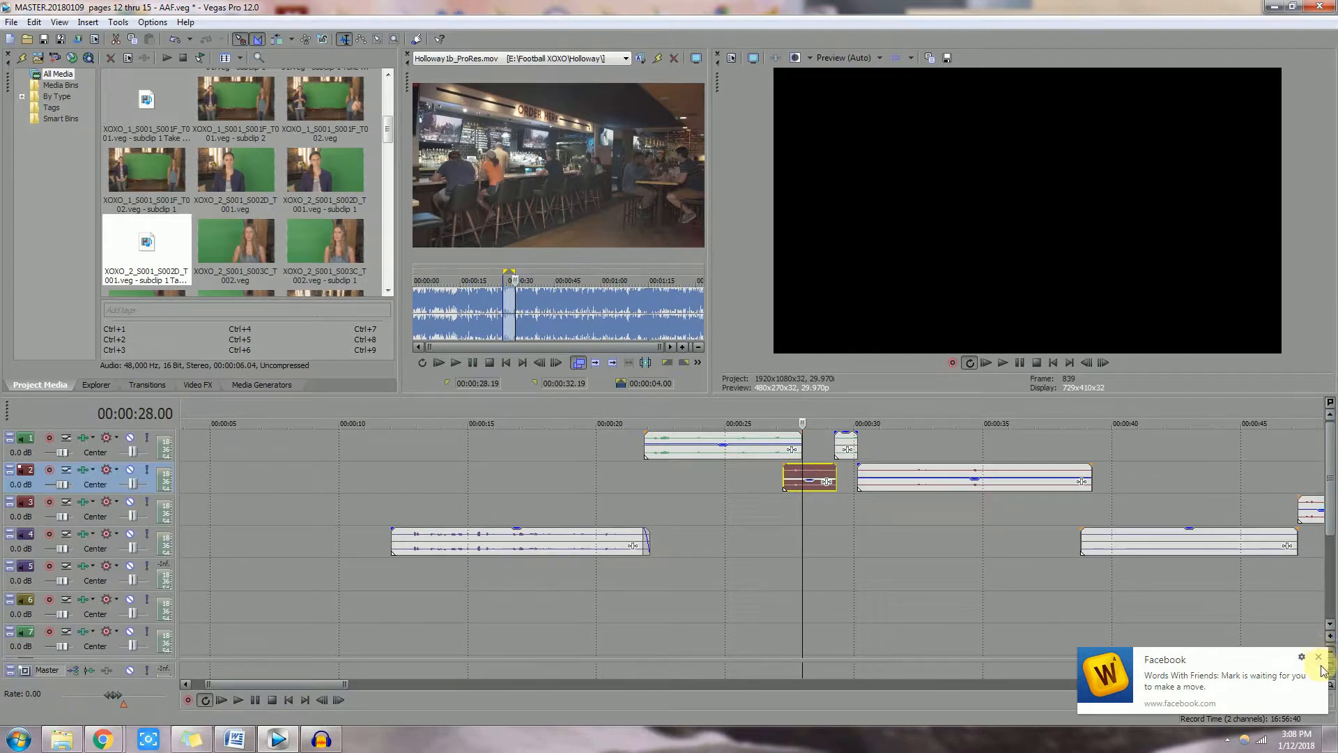
{"action": "left_click", "coordinate": [1319, 656]}
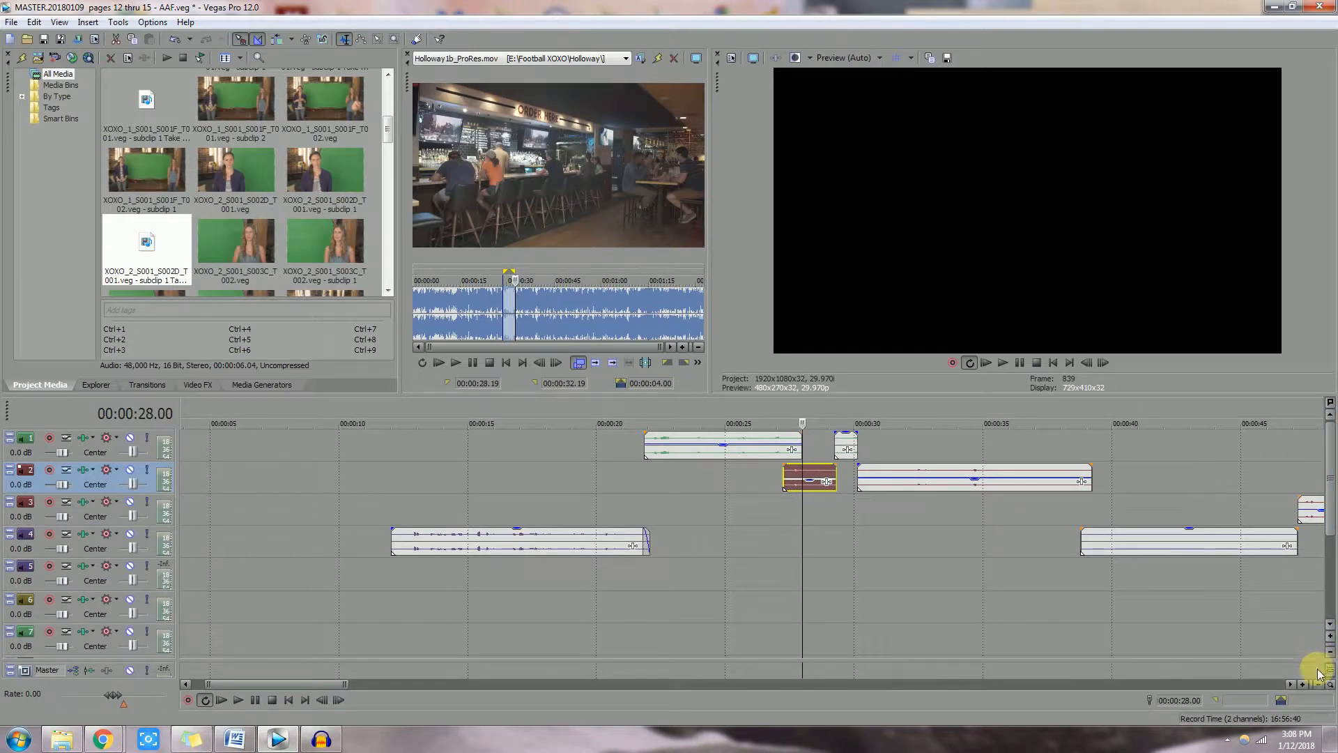
{"action": "right_click", "coordinate": [808, 471]}
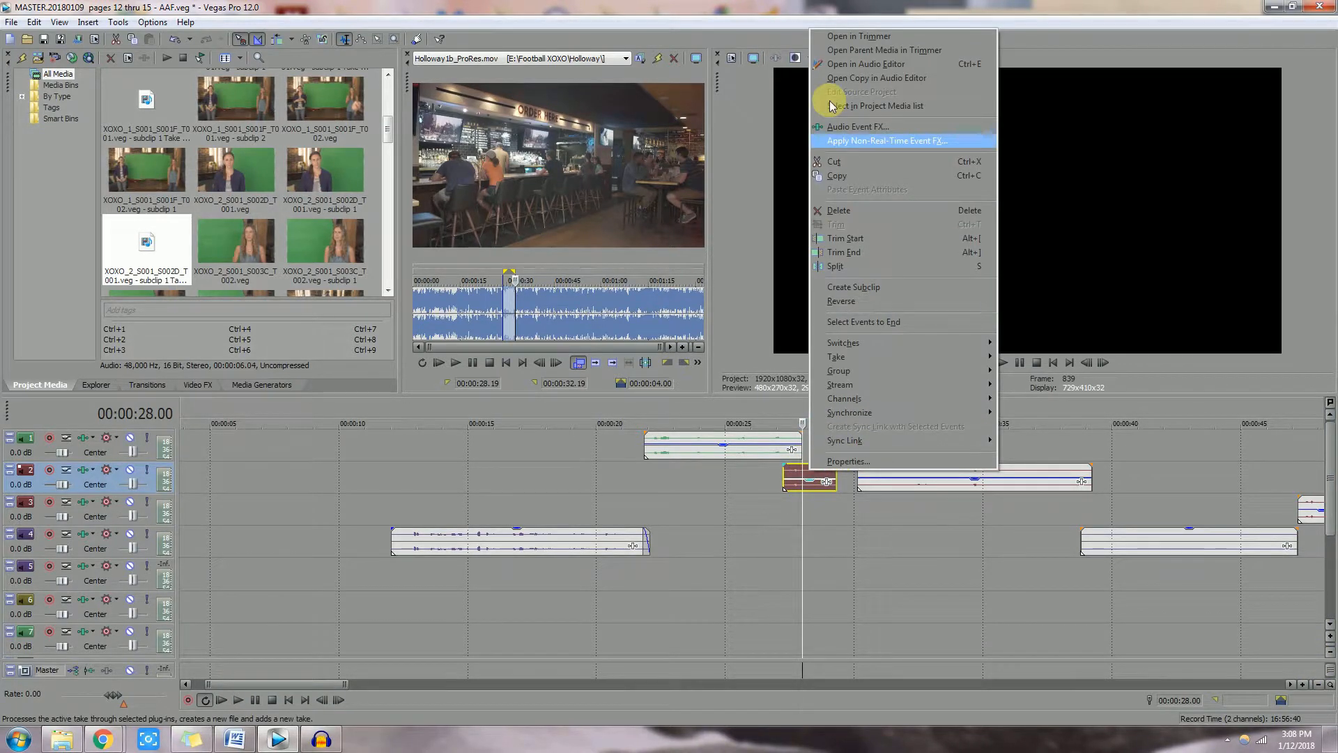
{"action": "left_click", "coordinate": [849, 75]}
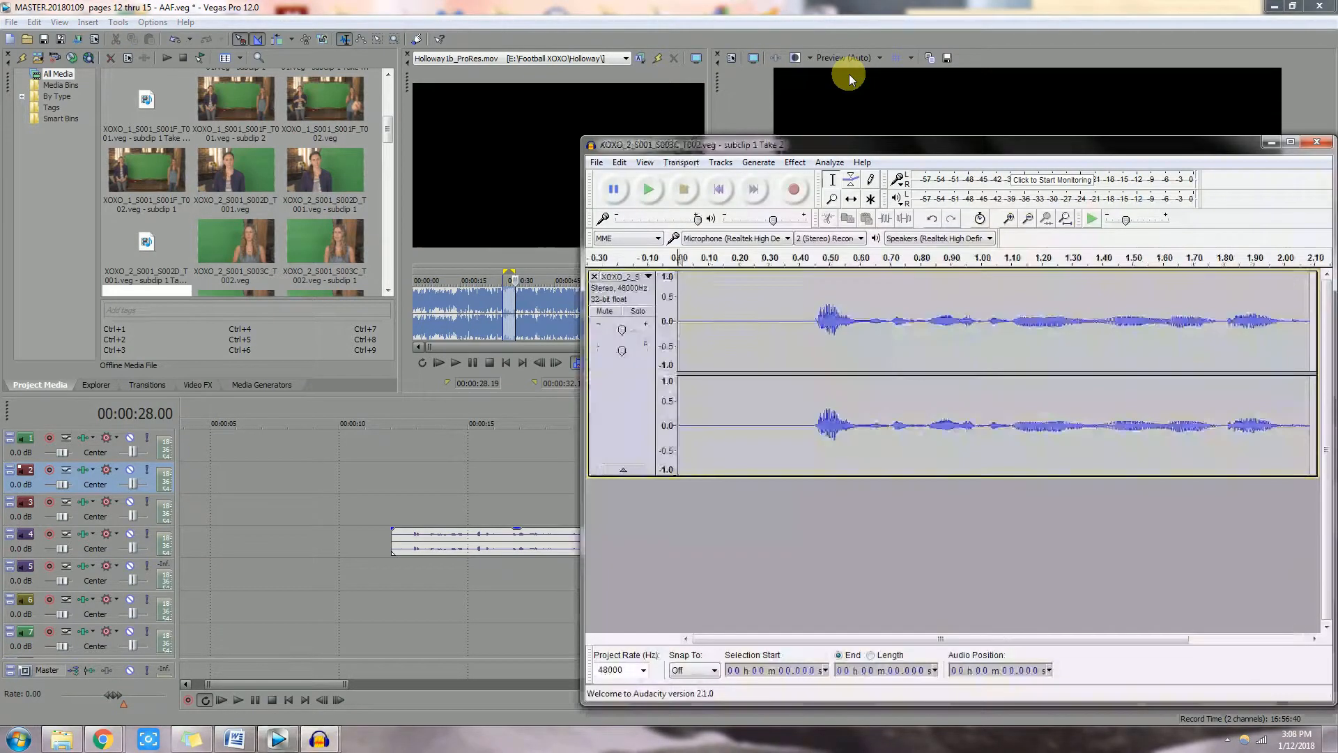
Step: Export "XOXO_2_S001_S003C_T002.veg - subclip 1 Take 2.wav" as WAV (Microsoft) signed 16 bit PCM to the Fourth folder, and close Audacity without saving changes
{"action": "left_click", "coordinate": [596, 164]}
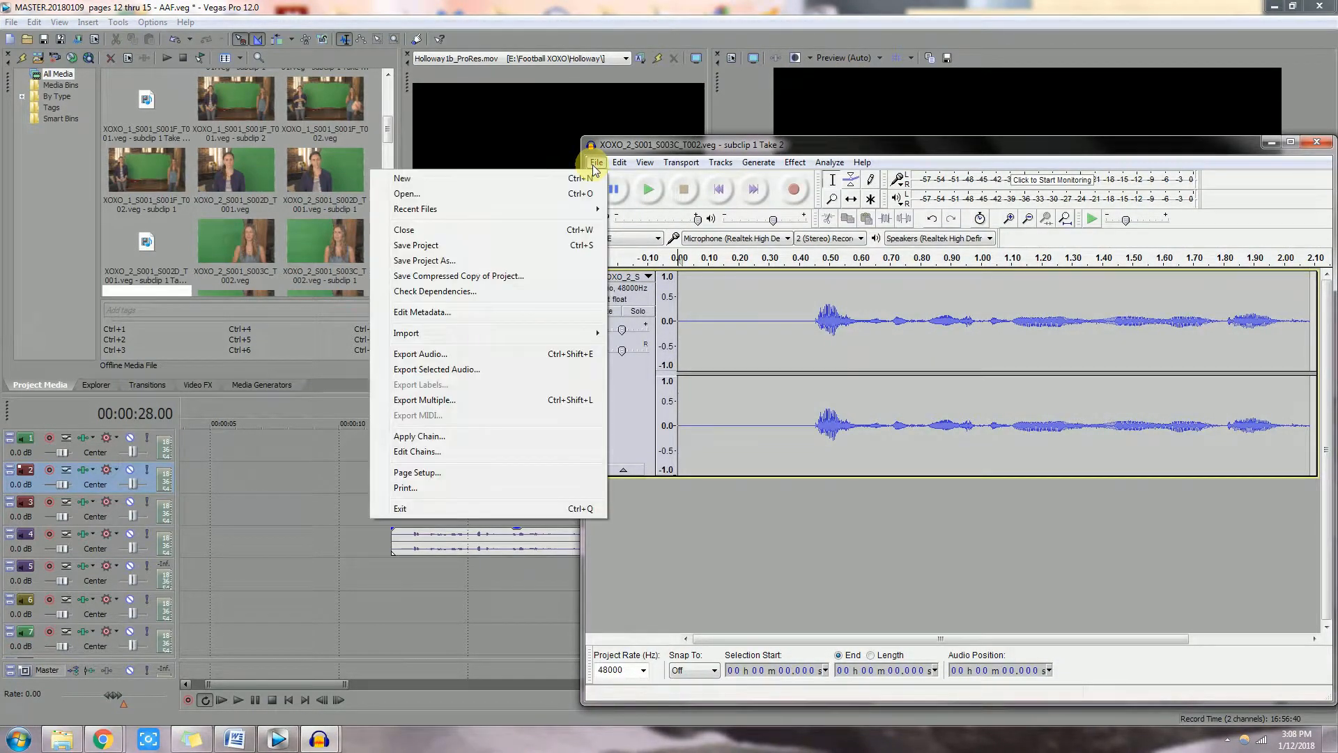
{"action": "left_click", "coordinate": [471, 354]}
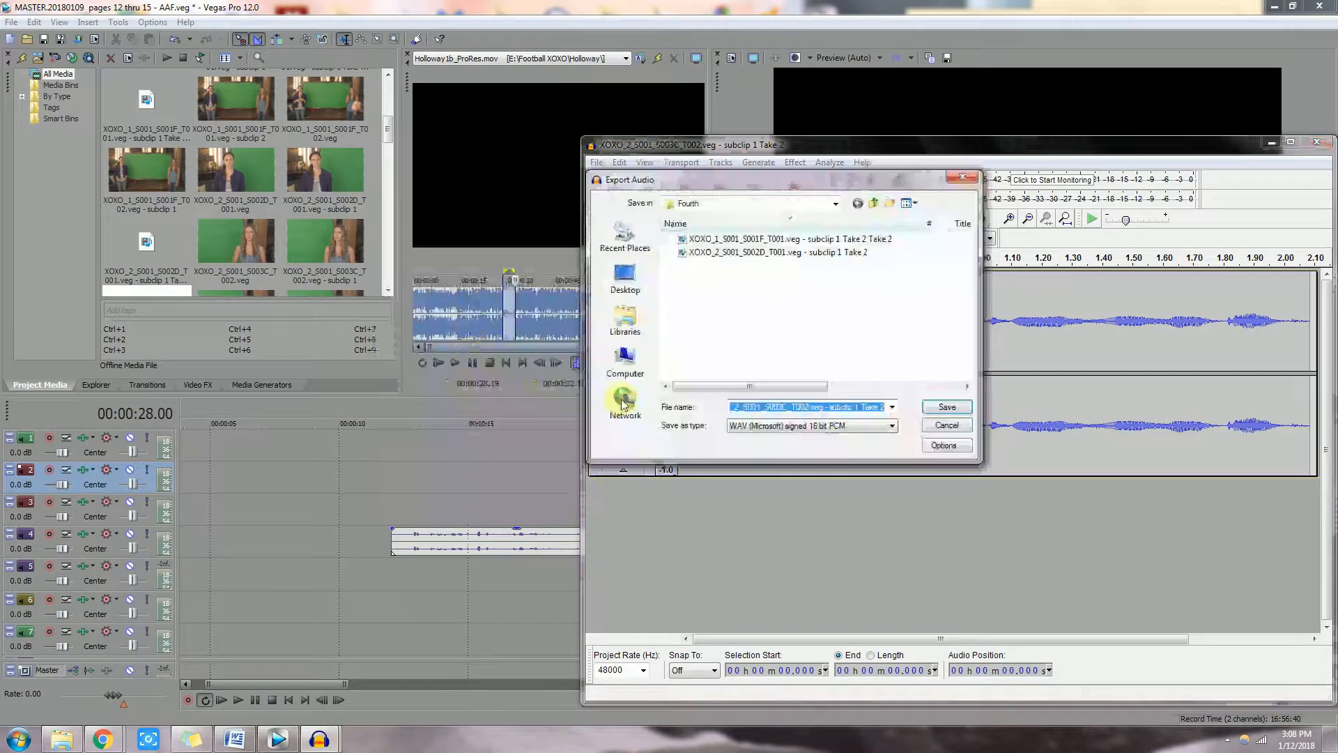
{"action": "left_click", "coordinate": [849, 406]}
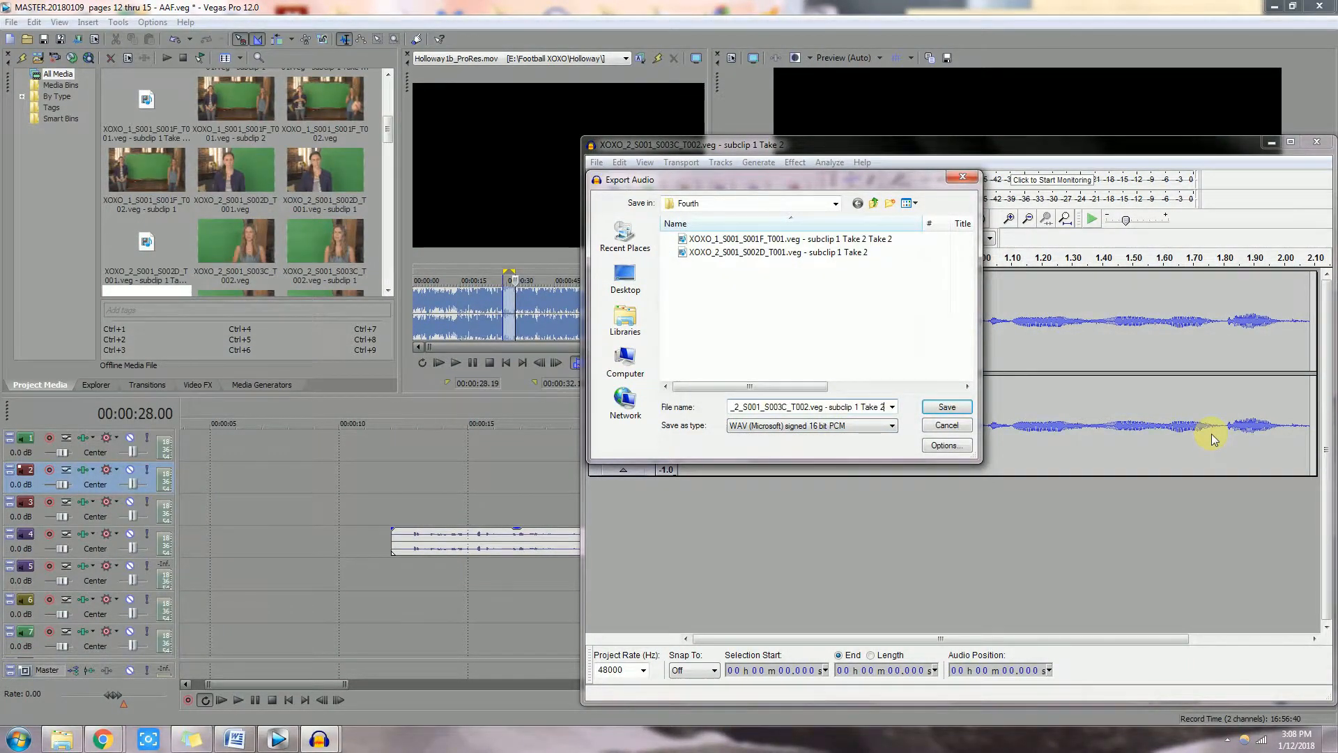
{"action": "type", "text": ".wav"}
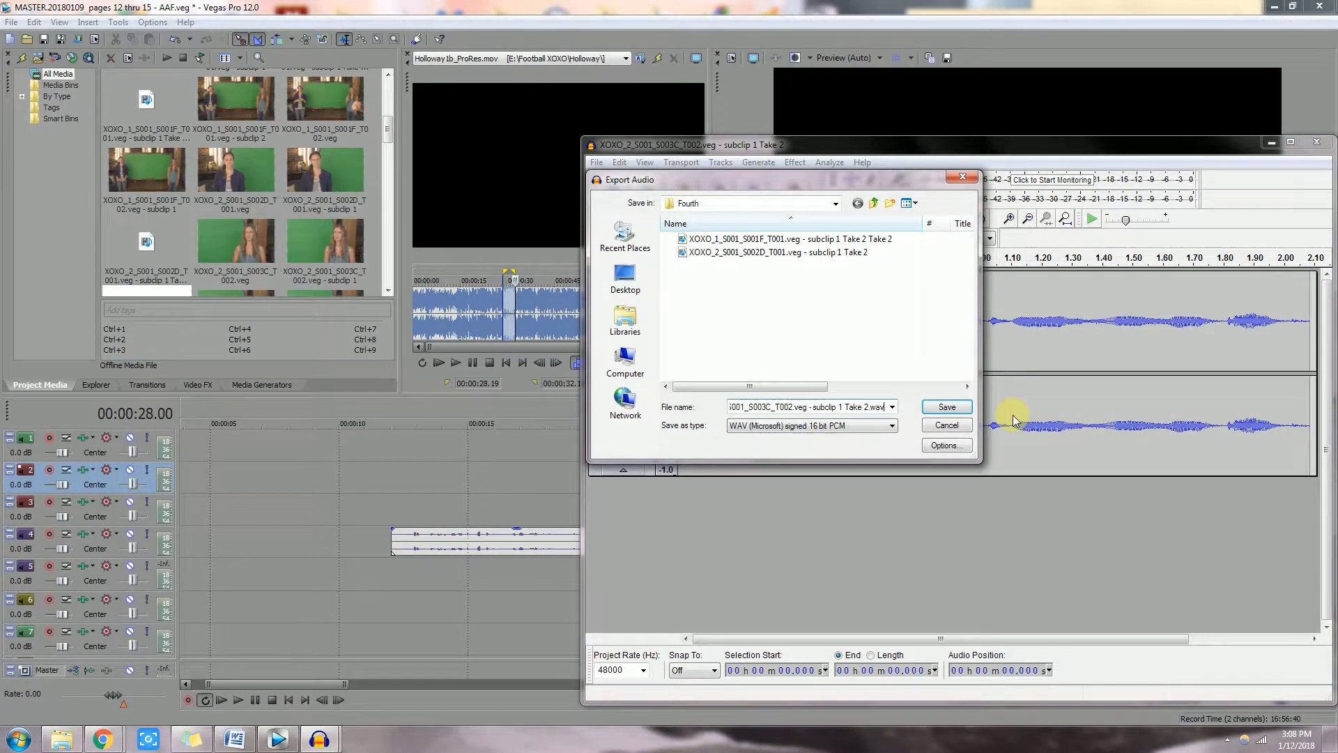
{"action": "left_click", "coordinate": [945, 408]}
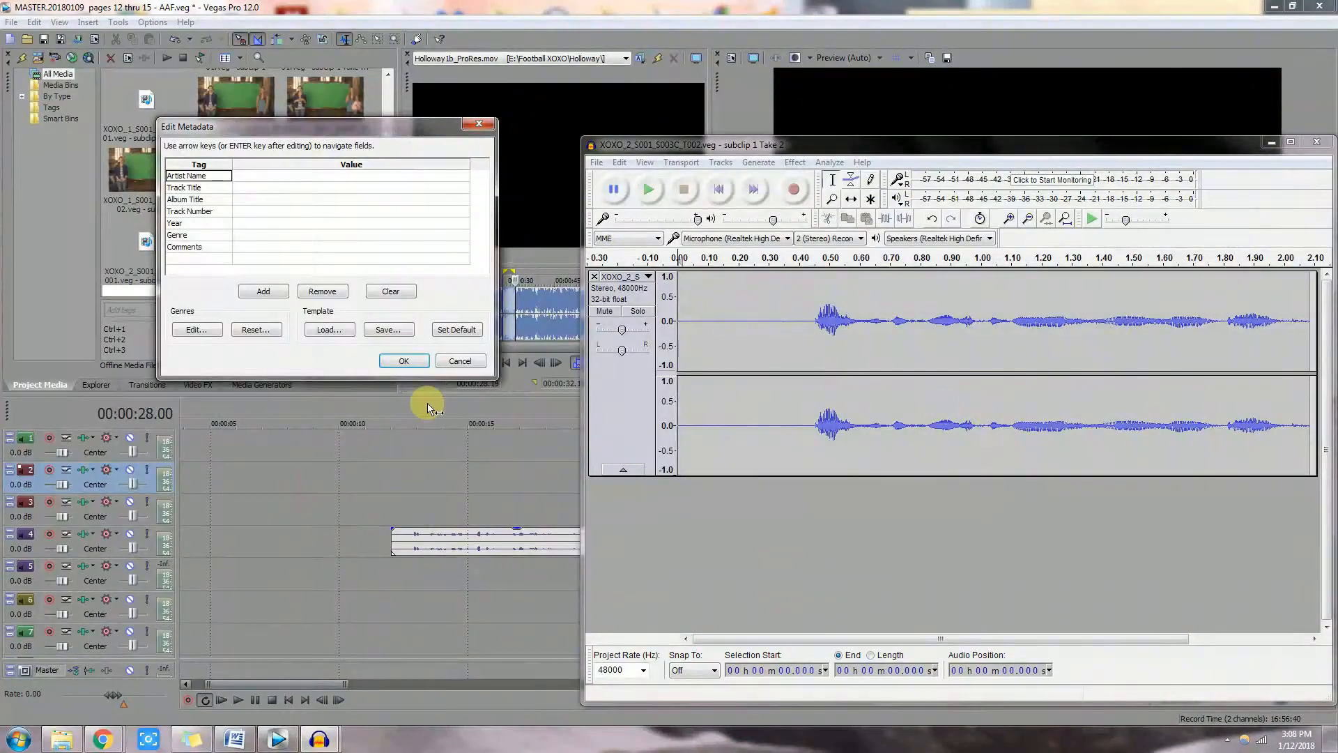
{"action": "left_click", "coordinate": [422, 361]}
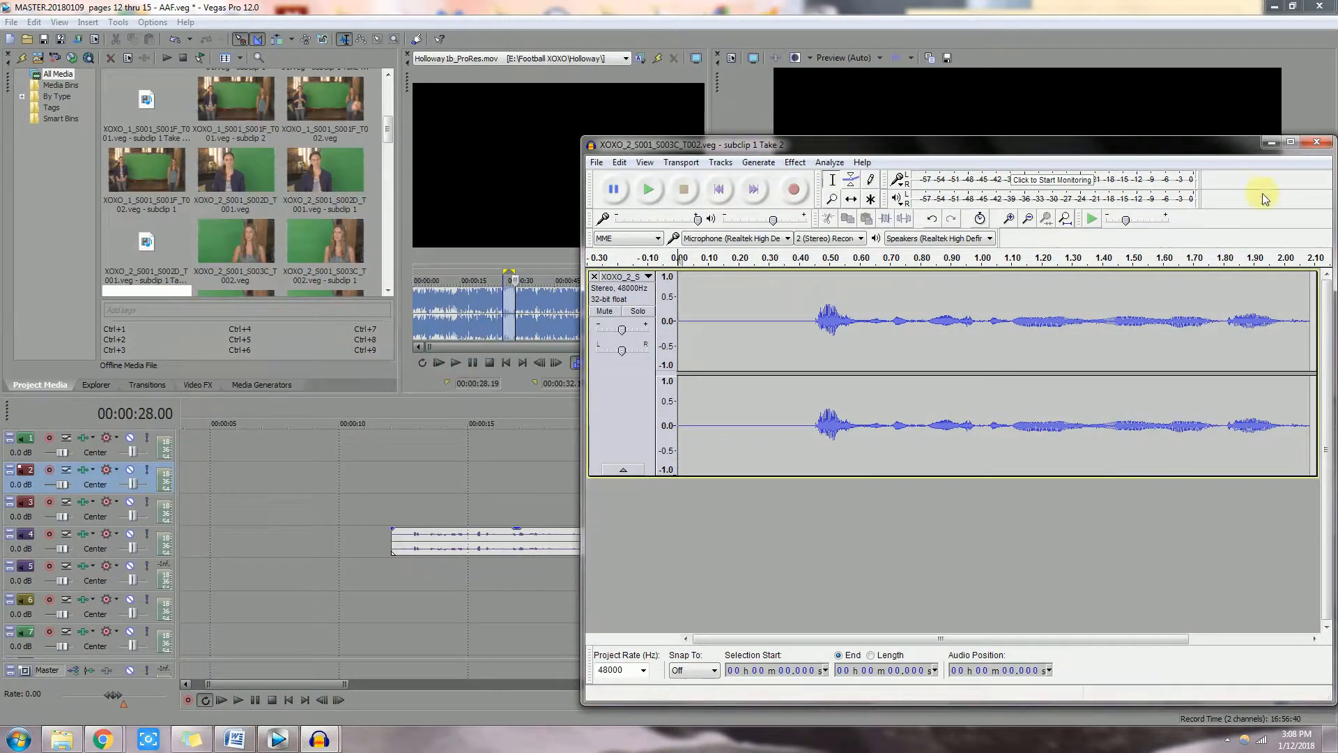
{"action": "left_click", "coordinate": [1316, 141]}
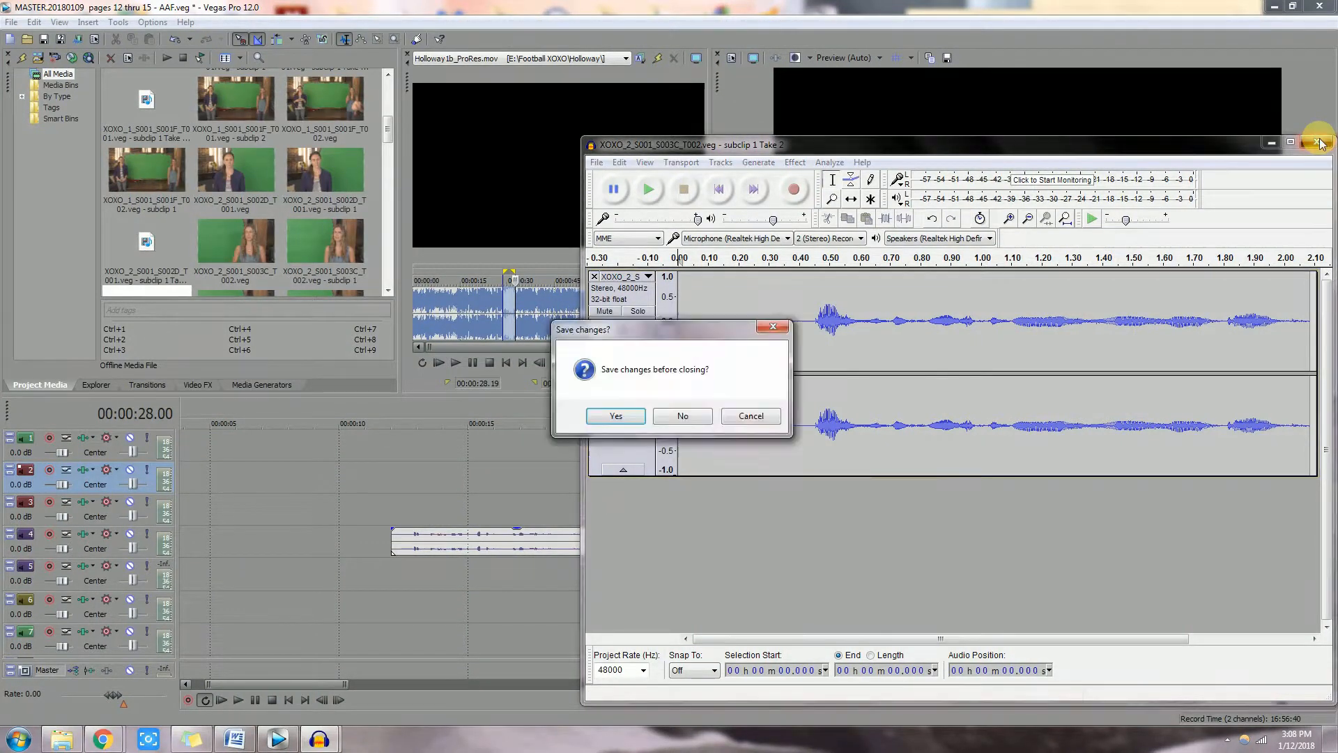
{"action": "left_click", "coordinate": [682, 416]}
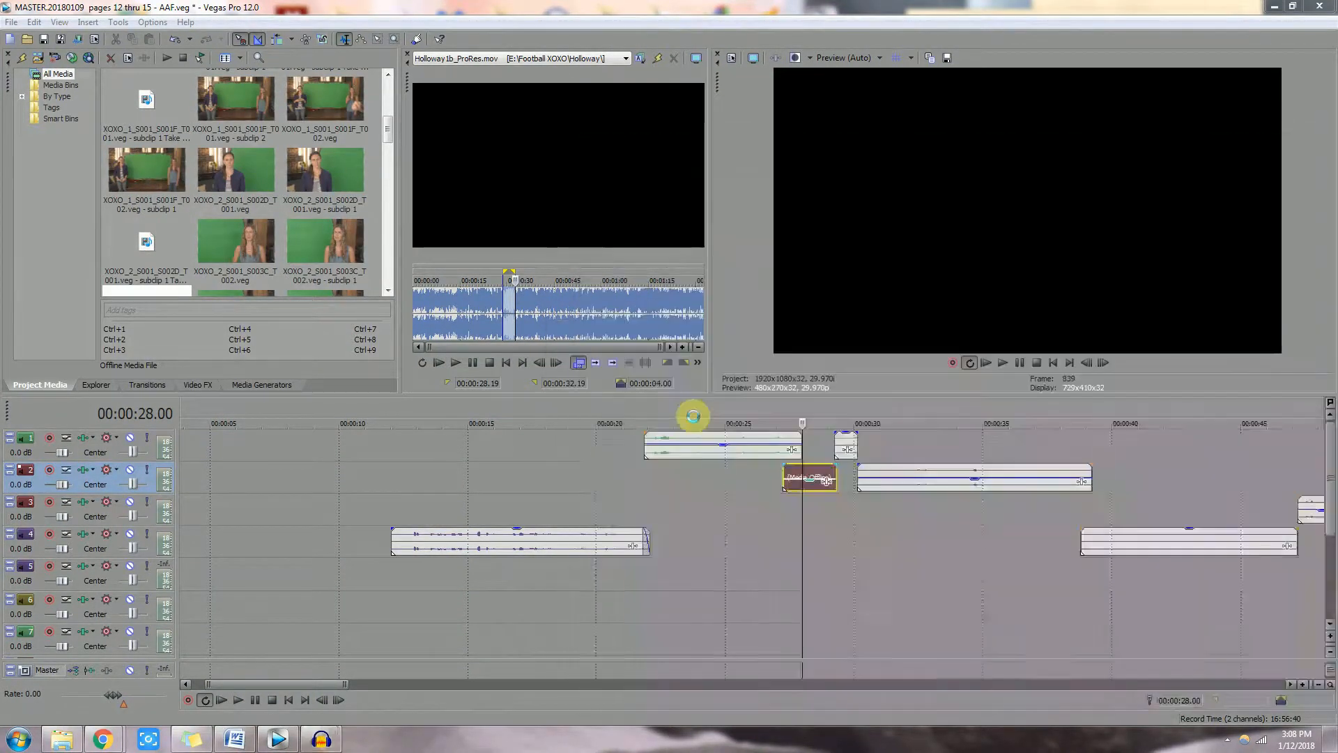
Step: Locate the first track 2 event's source in the project media and examine its file path and audio attributes
{"action": "right_click", "coordinate": [816, 468]}
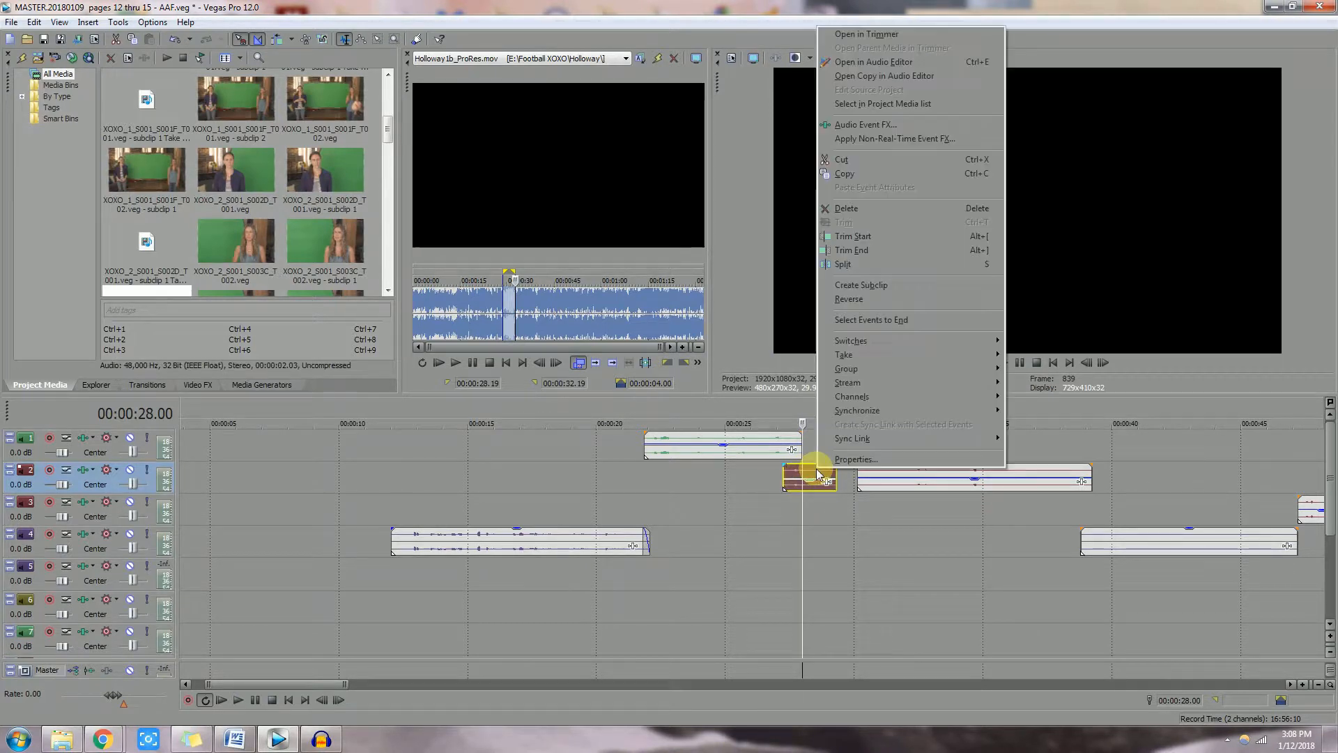
{"action": "left_click", "coordinate": [876, 105]}
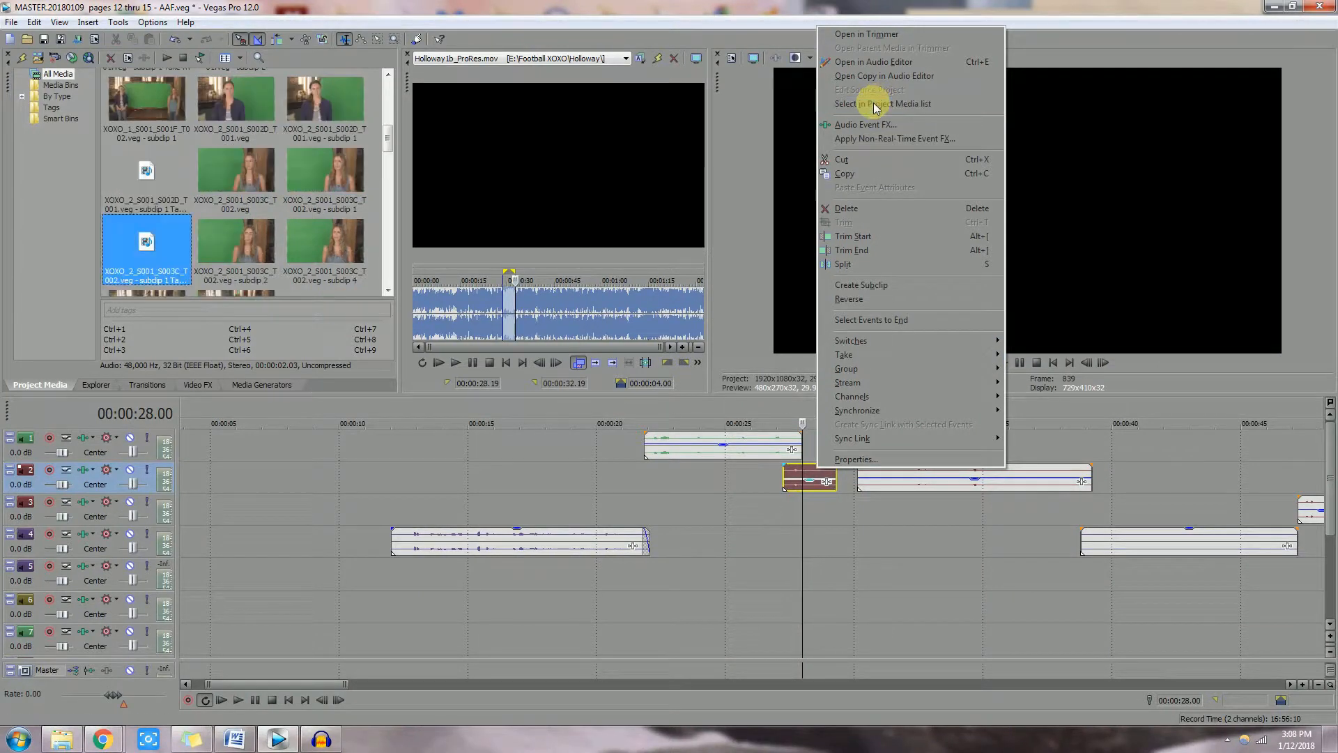
{"action": "right_click", "coordinate": [151, 249]}
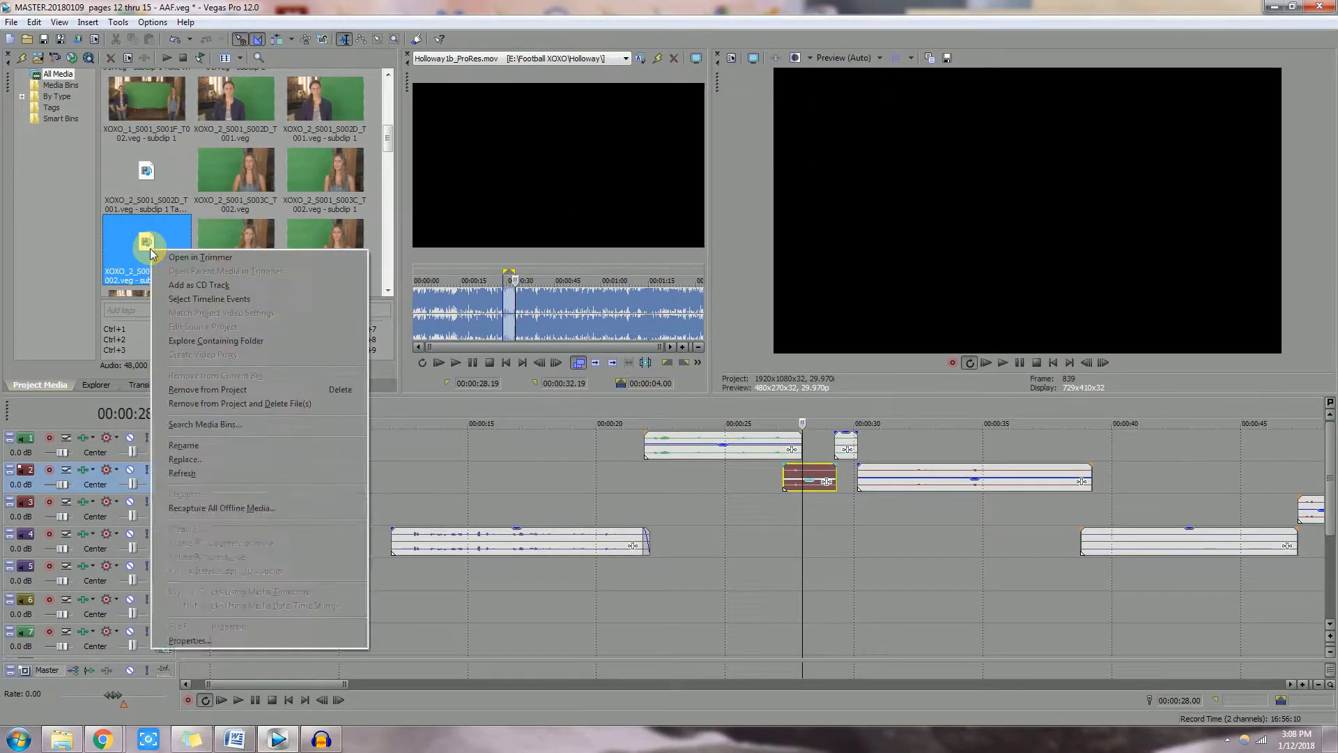
{"action": "left_click", "coordinate": [212, 638]}
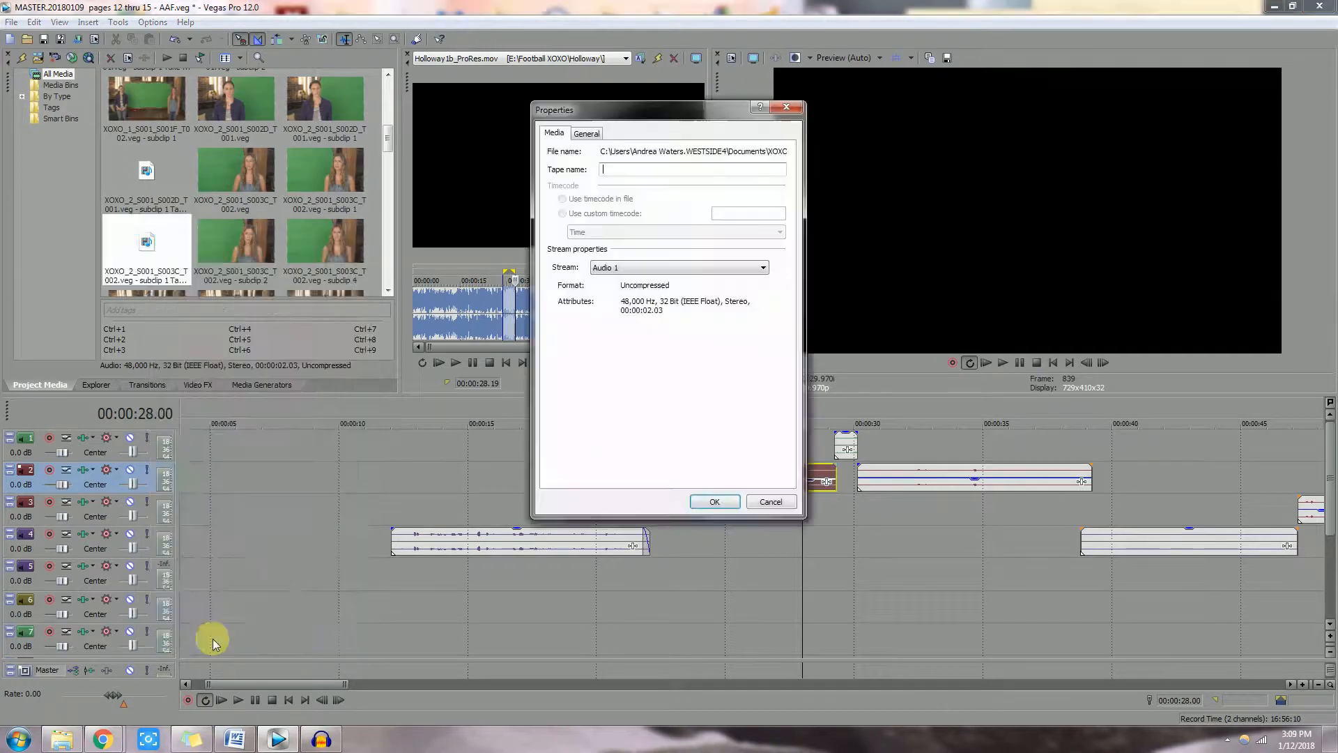
{"action": "left_click", "coordinate": [716, 501]}
Step: Replace the first track 2 event's source media with "XOXO_2_S001_S003C_T002.veg - subclip 1 Take 2" from the Fourth folder
{"action": "right_click", "coordinate": [153, 241]}
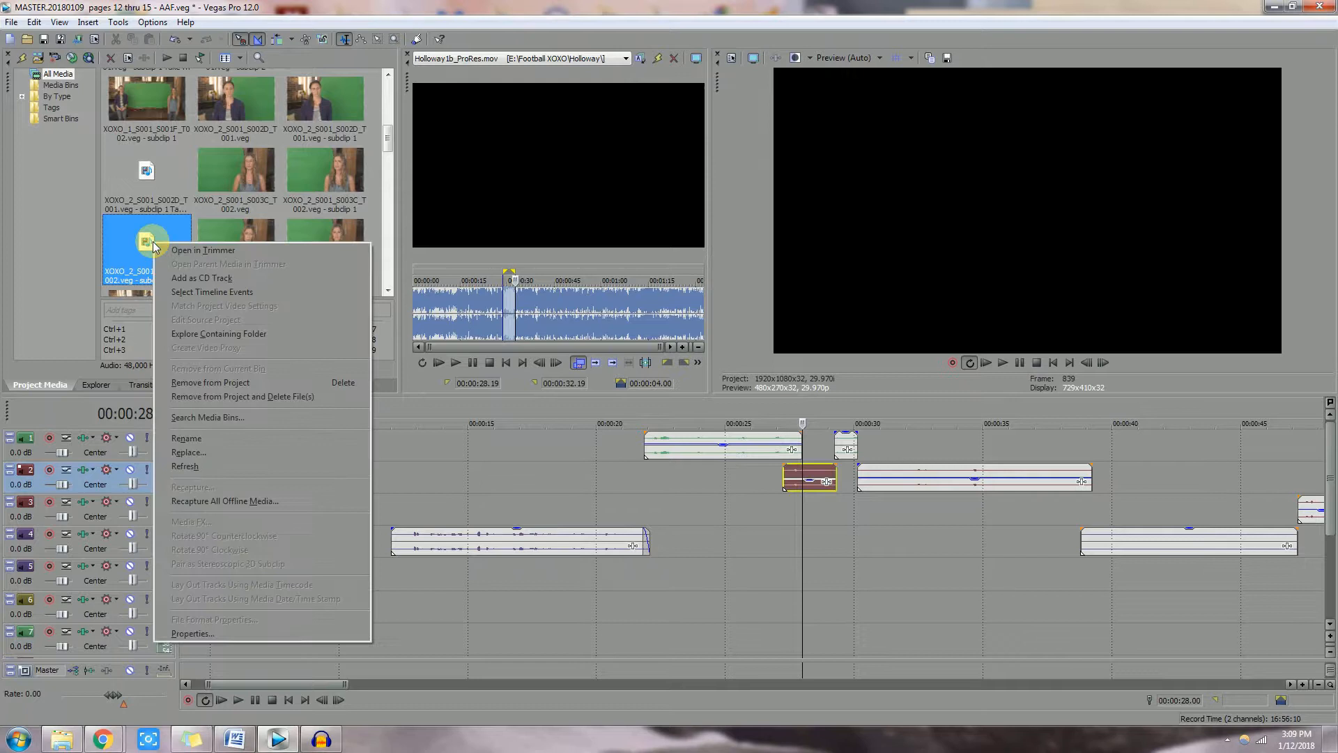
{"action": "left_click", "coordinate": [186, 453]}
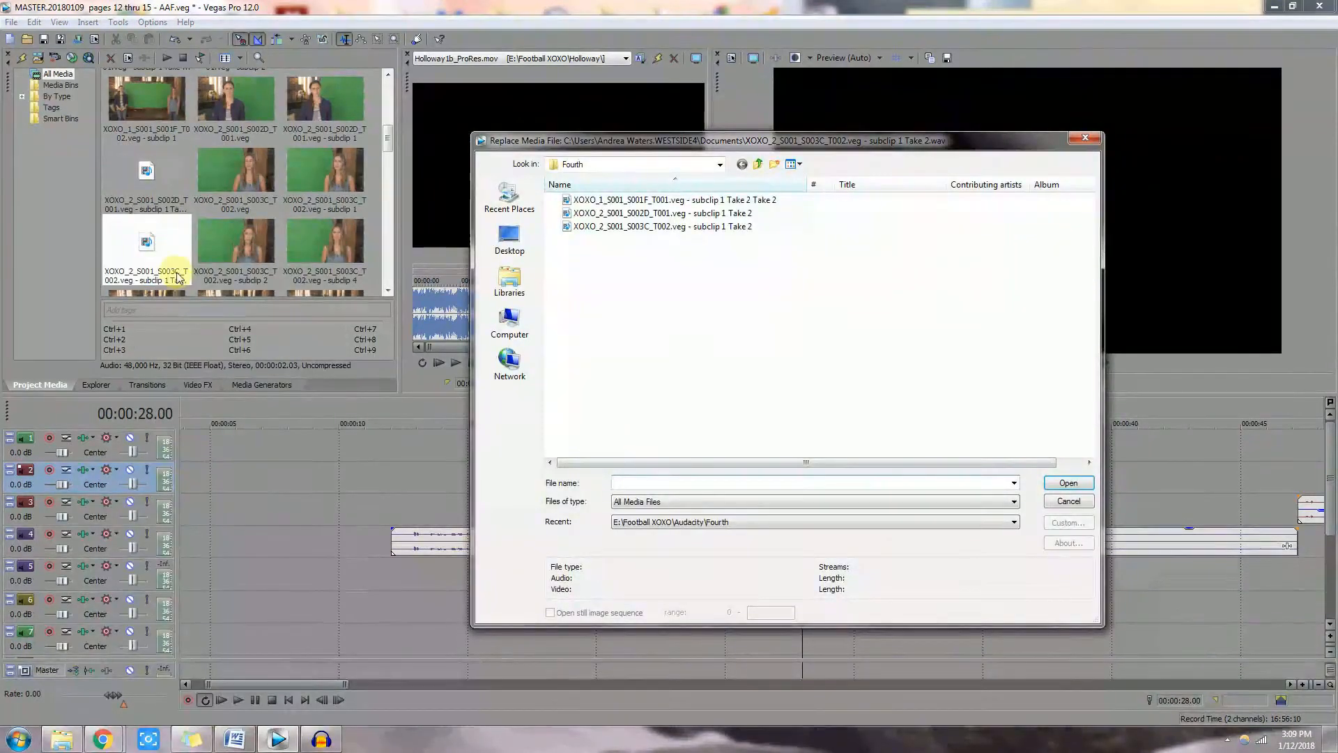
{"action": "left_click", "coordinate": [651, 230]}
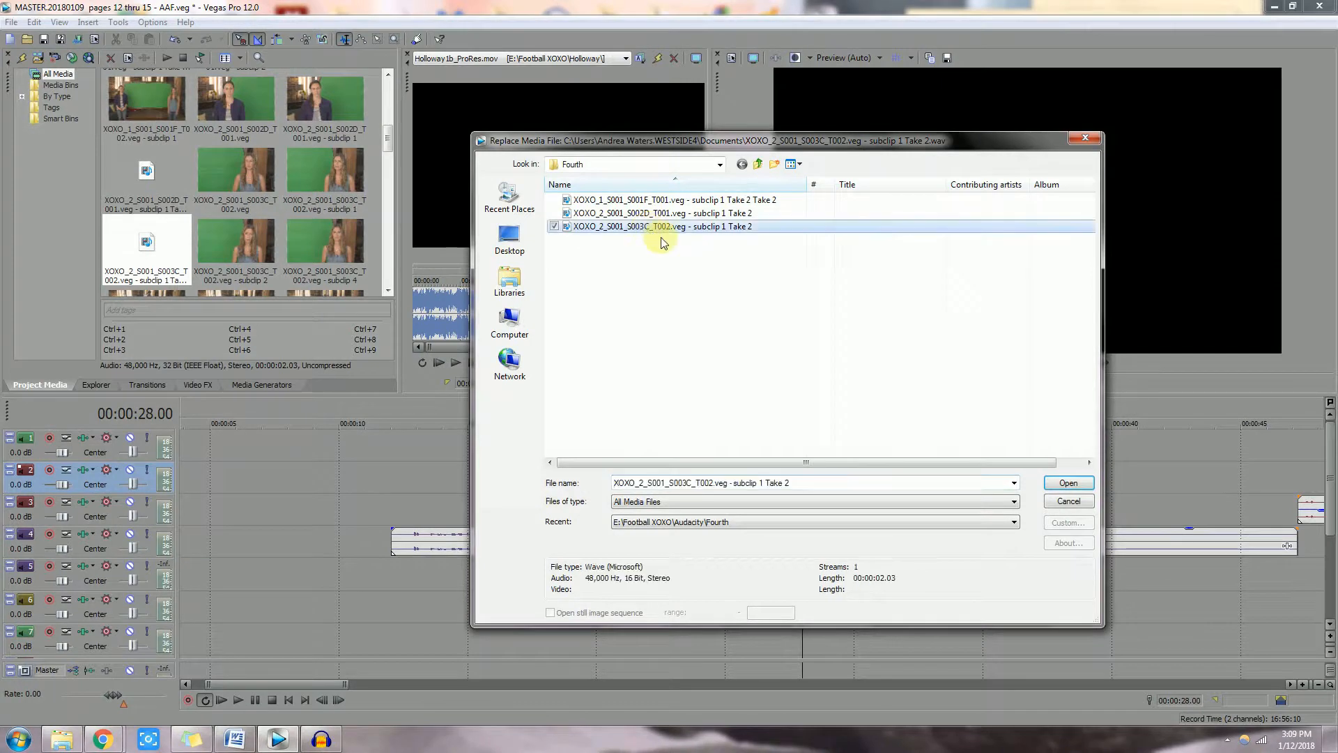
{"action": "left_click", "coordinate": [1068, 483]}
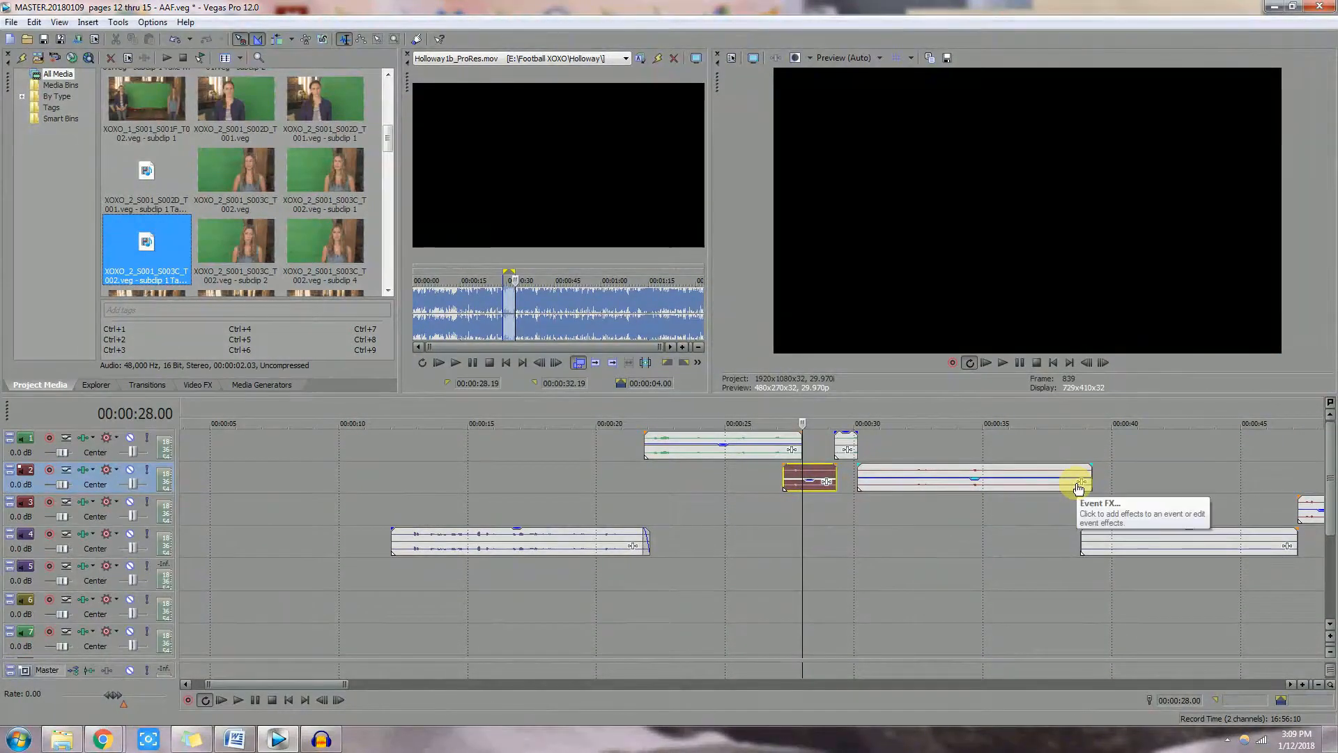
Step: Check the media format and attributes in the properties of the selected short audio event on track 2
{"action": "right_click", "coordinate": [808, 471]}
{"action": "left_click", "coordinate": [834, 462]}
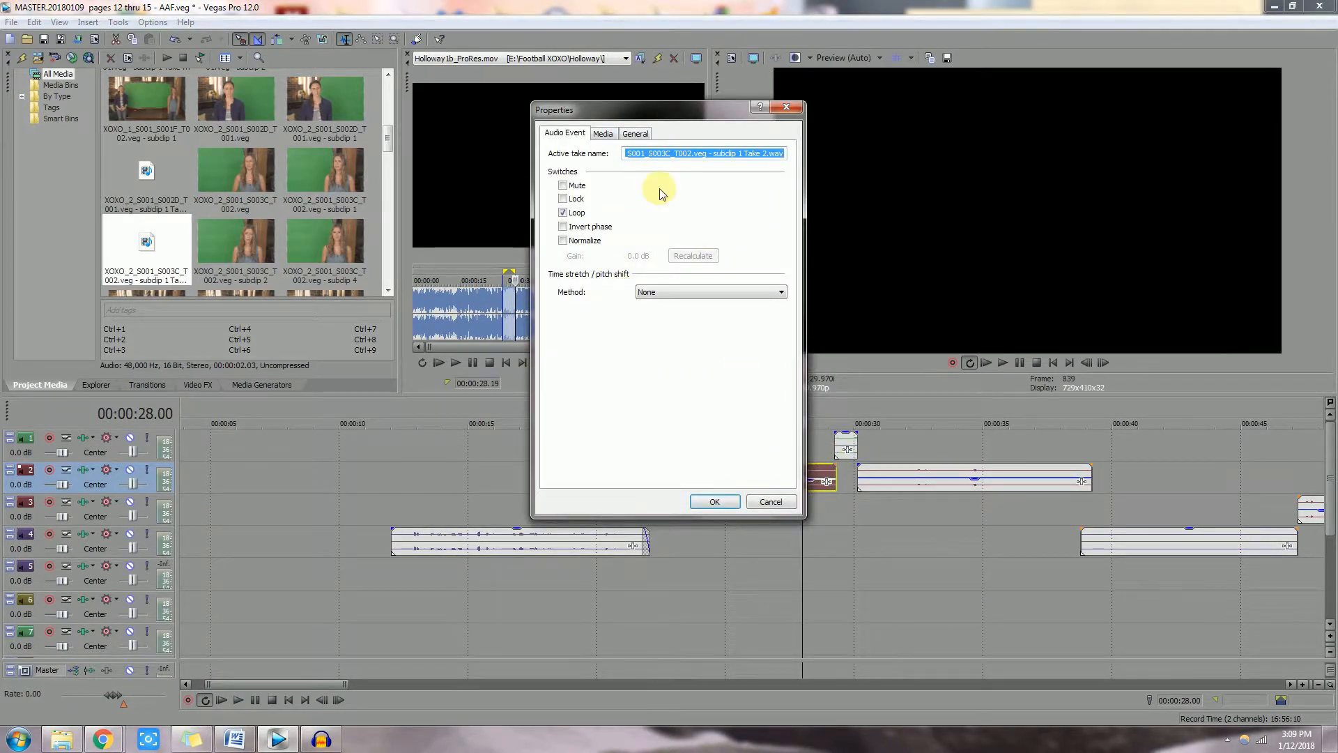
{"action": "left_click", "coordinate": [599, 133]}
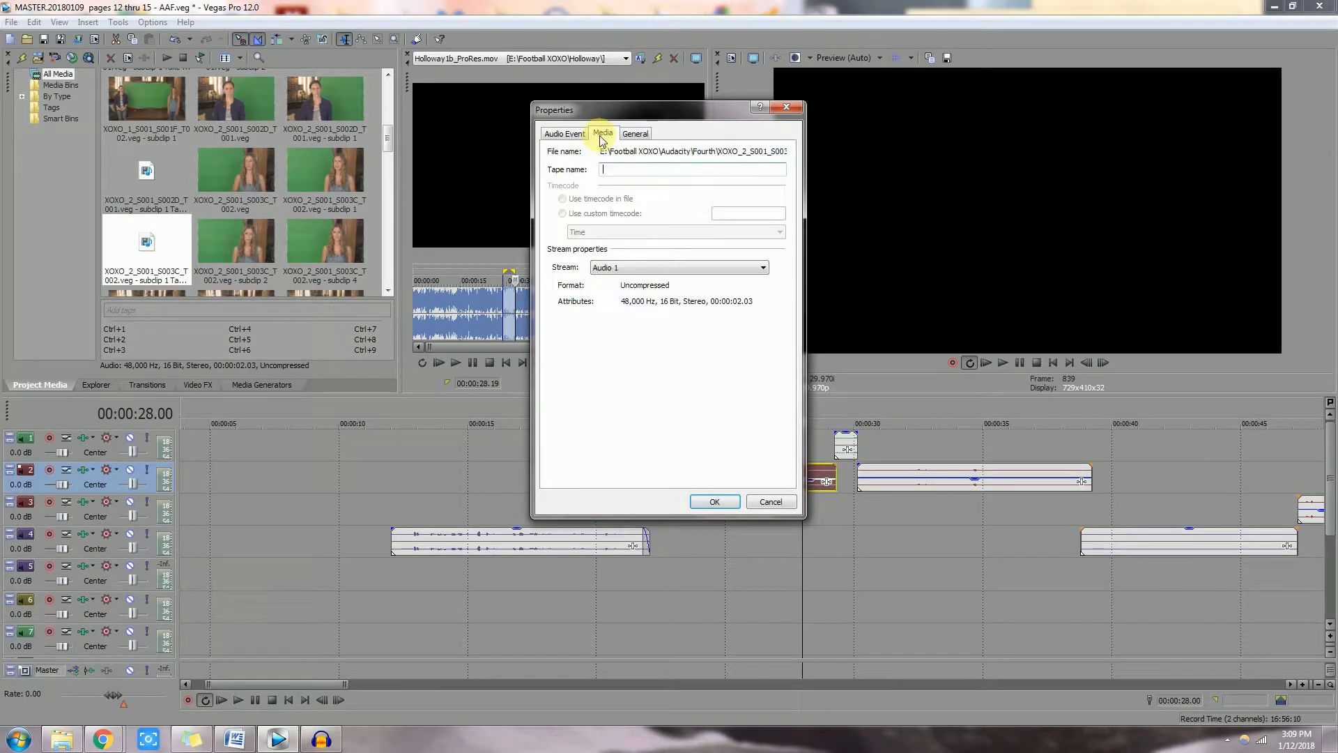
{"action": "left_click", "coordinate": [633, 134]}
{"action": "left_click", "coordinate": [600, 132]}
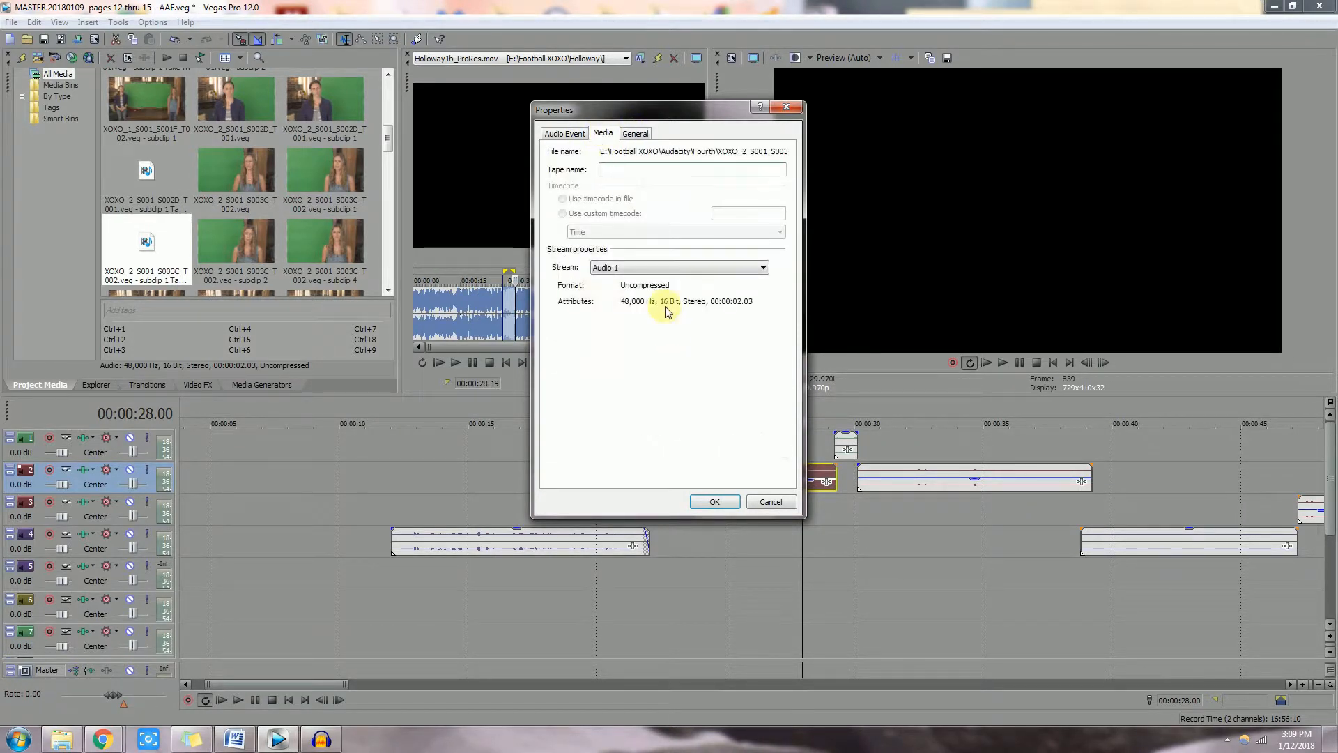
{"action": "left_click", "coordinate": [714, 502]}
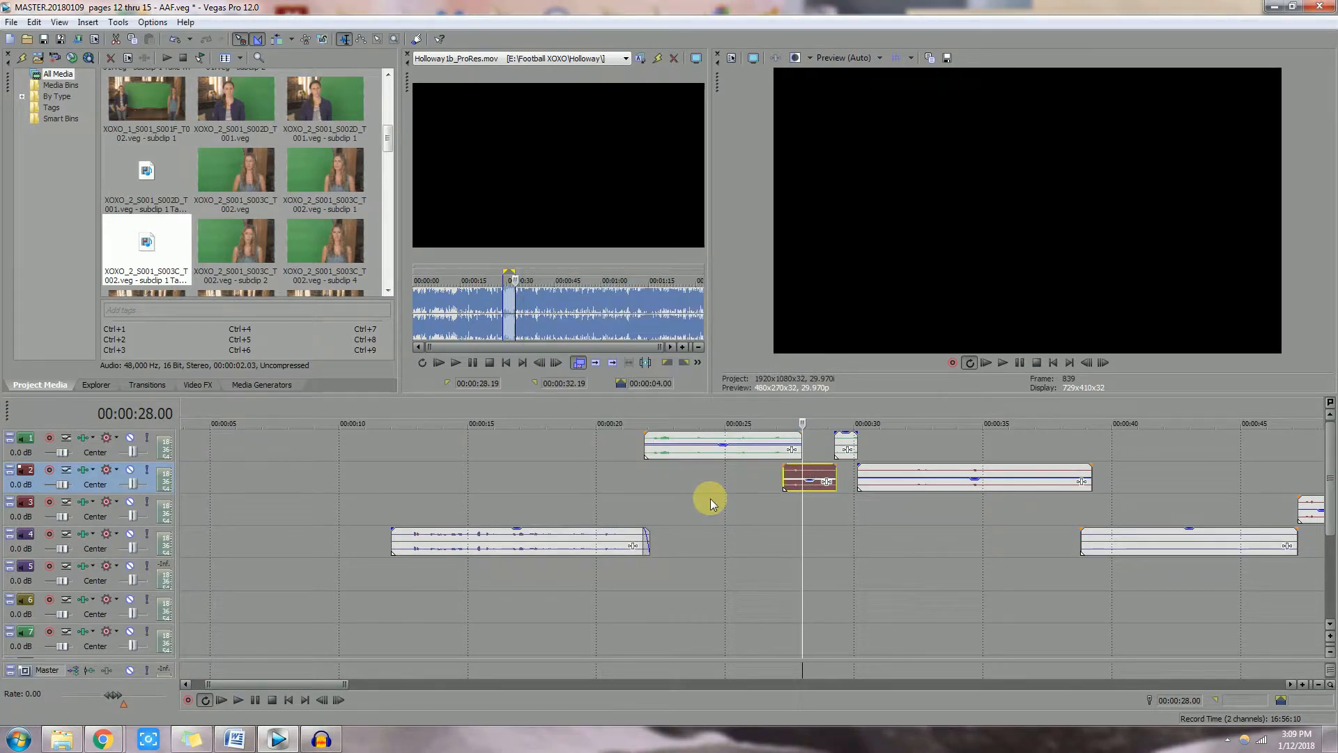
Step: Open a copy of the short track 1 event near 00:00:29 in the audio editor, Audacity
{"action": "left_click", "coordinate": [842, 480]}
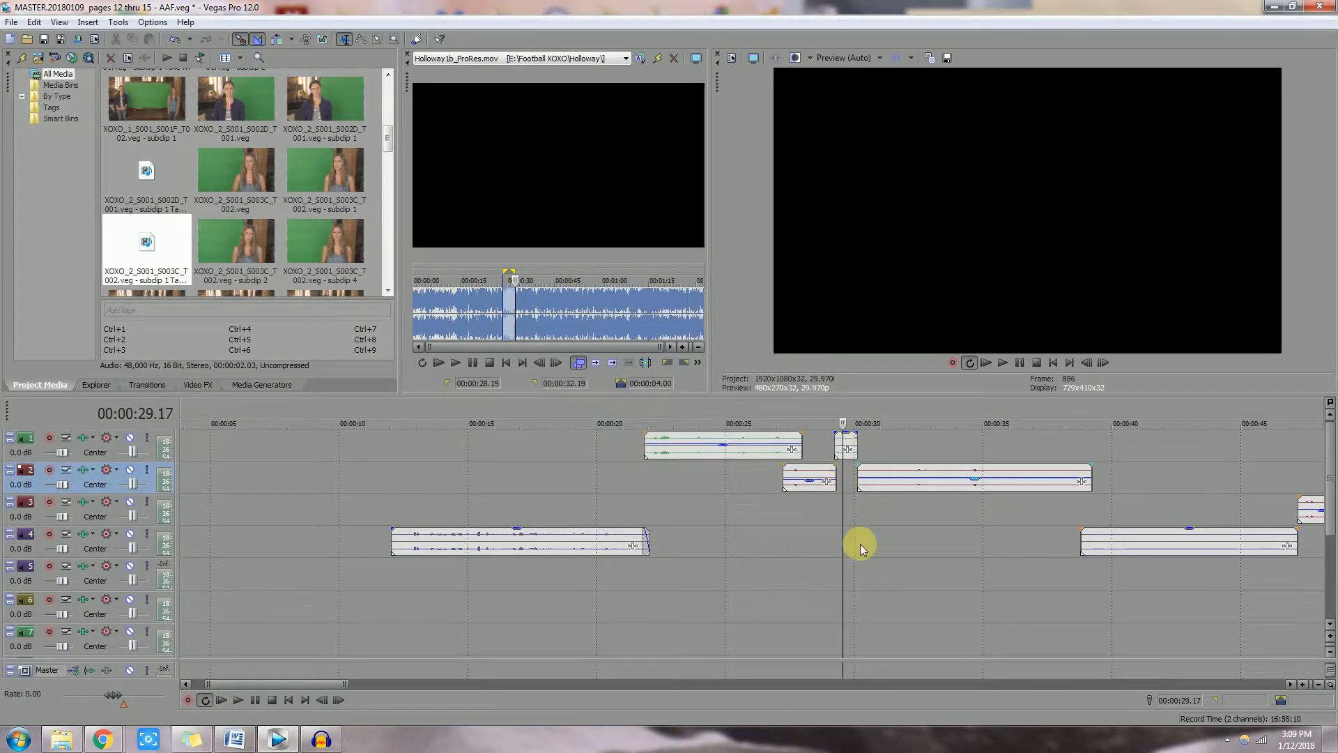
{"action": "scroll", "coordinate": [852, 559], "scroll_direction": "up", "scroll_amount": 3}
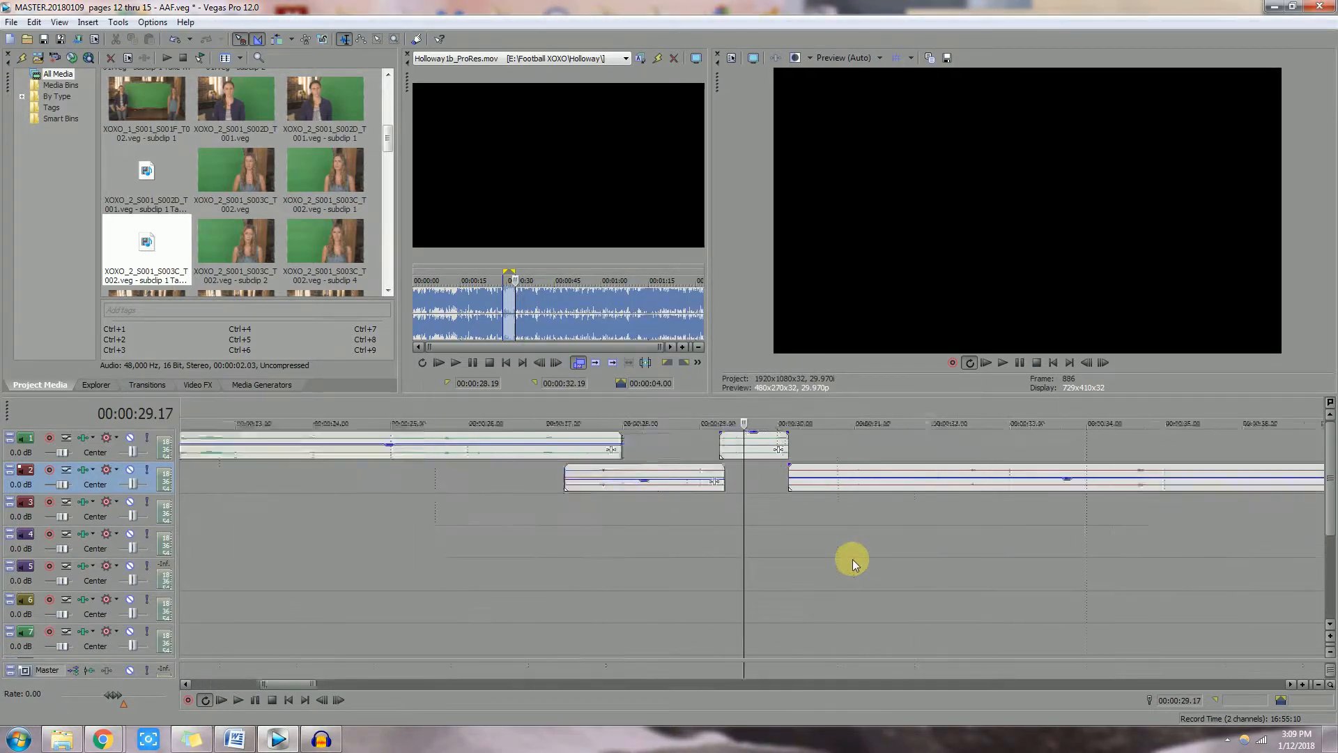
{"action": "left_click", "coordinate": [748, 447]}
{"action": "right_click", "coordinate": [747, 447]}
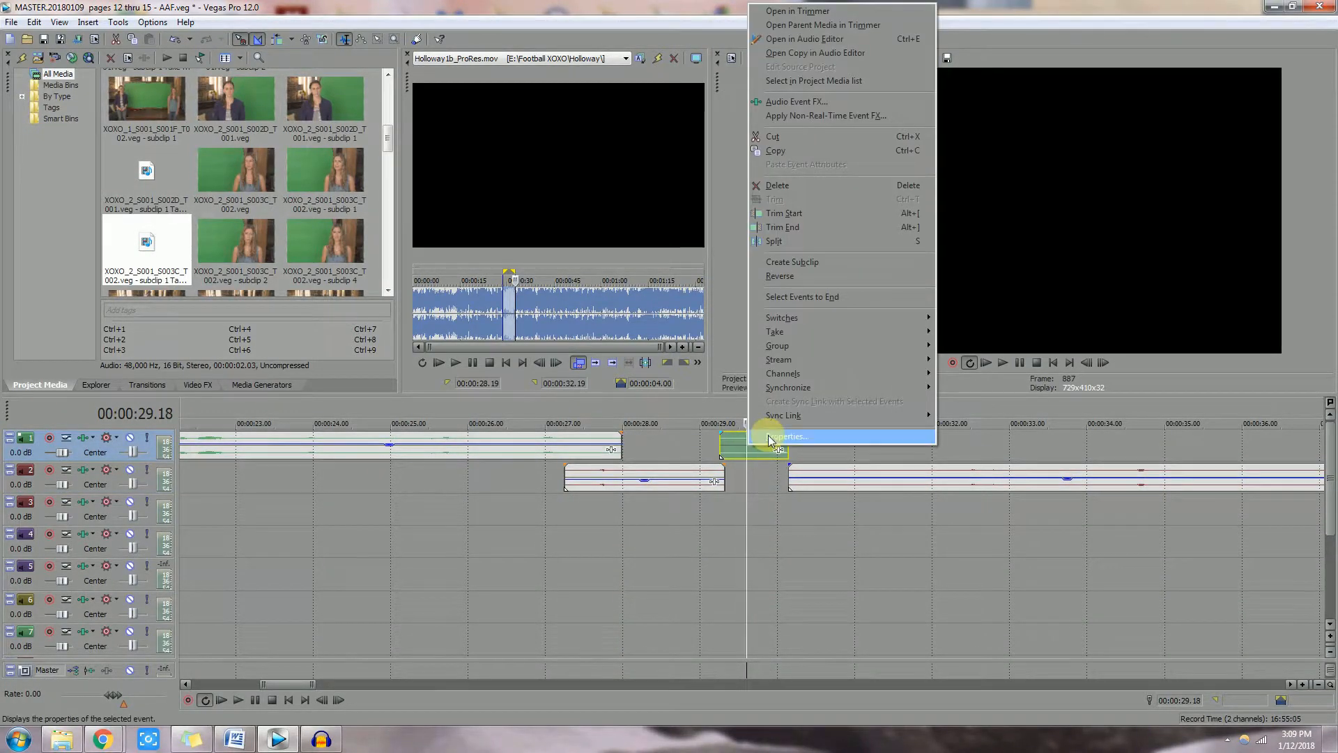
{"action": "left_click", "coordinate": [832, 53]}
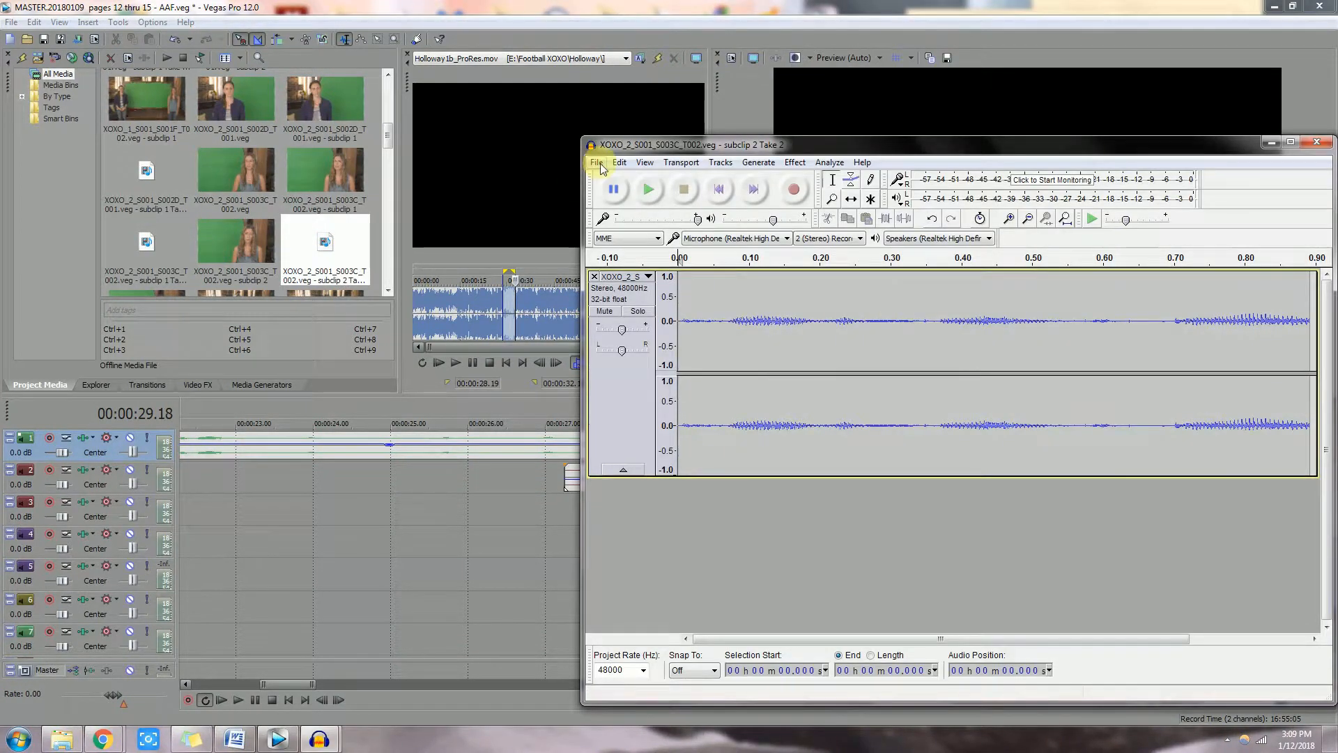
Step: Export the audio to the Fourth folder as "XOXO_2_S001_S003C_T002.veg - subclip 2 Take 2.wav" with blank metadata, and close Audacity without saving the project
{"action": "left_click", "coordinate": [598, 164]}
{"action": "left_click", "coordinate": [493, 354]}
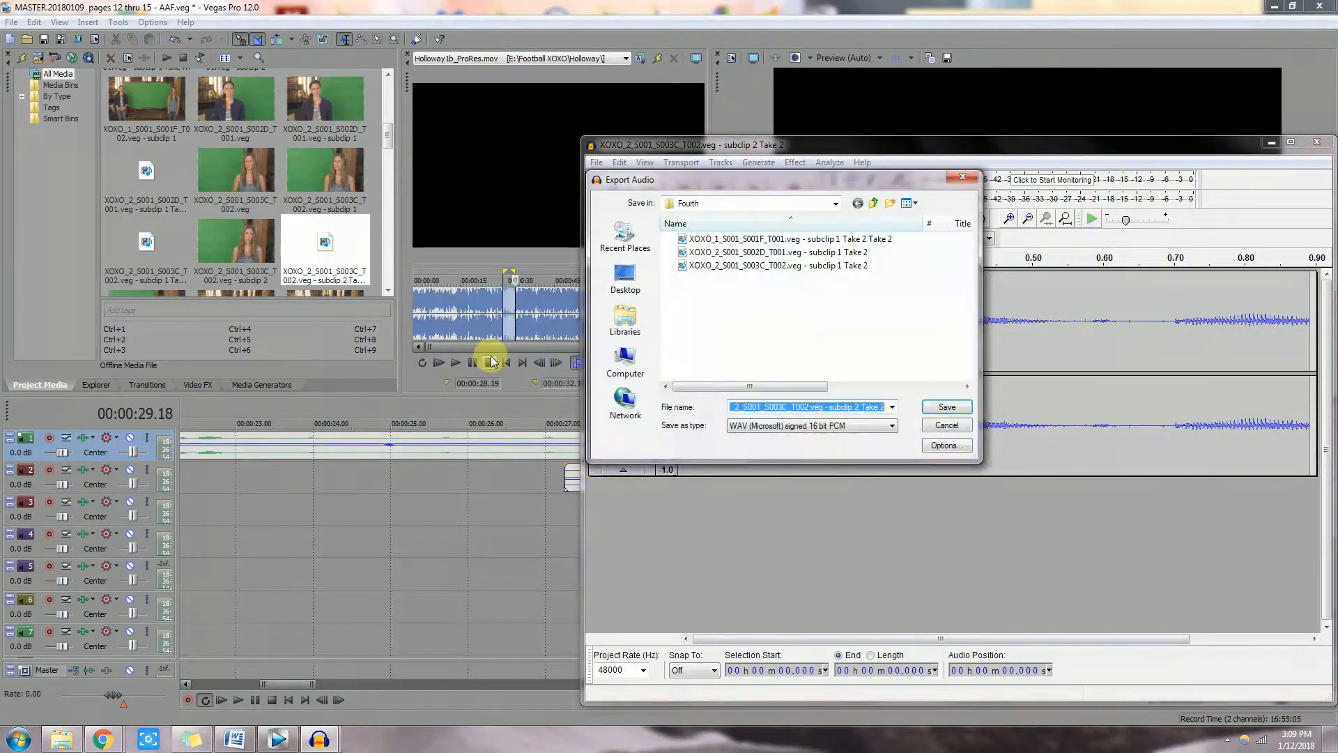
{"action": "left_click", "coordinate": [867, 407]}
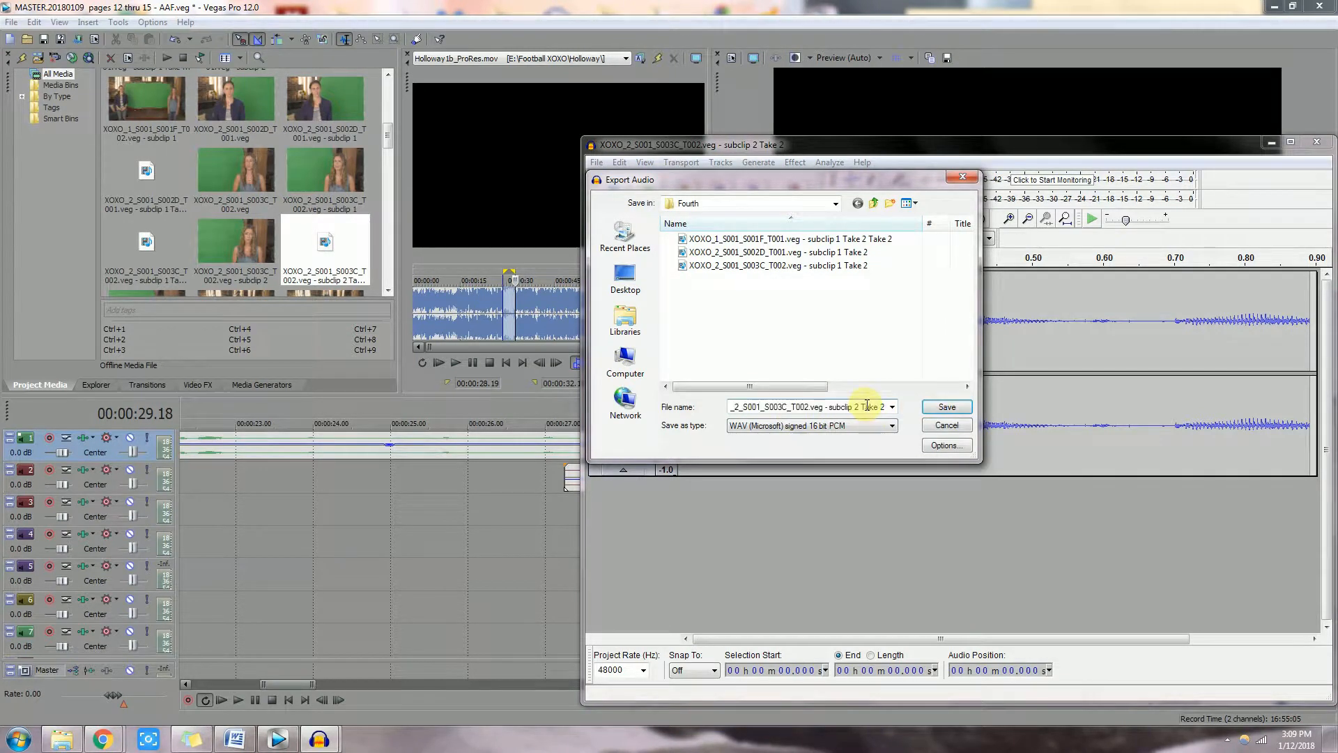
{"action": "type", "text": ".wav"}
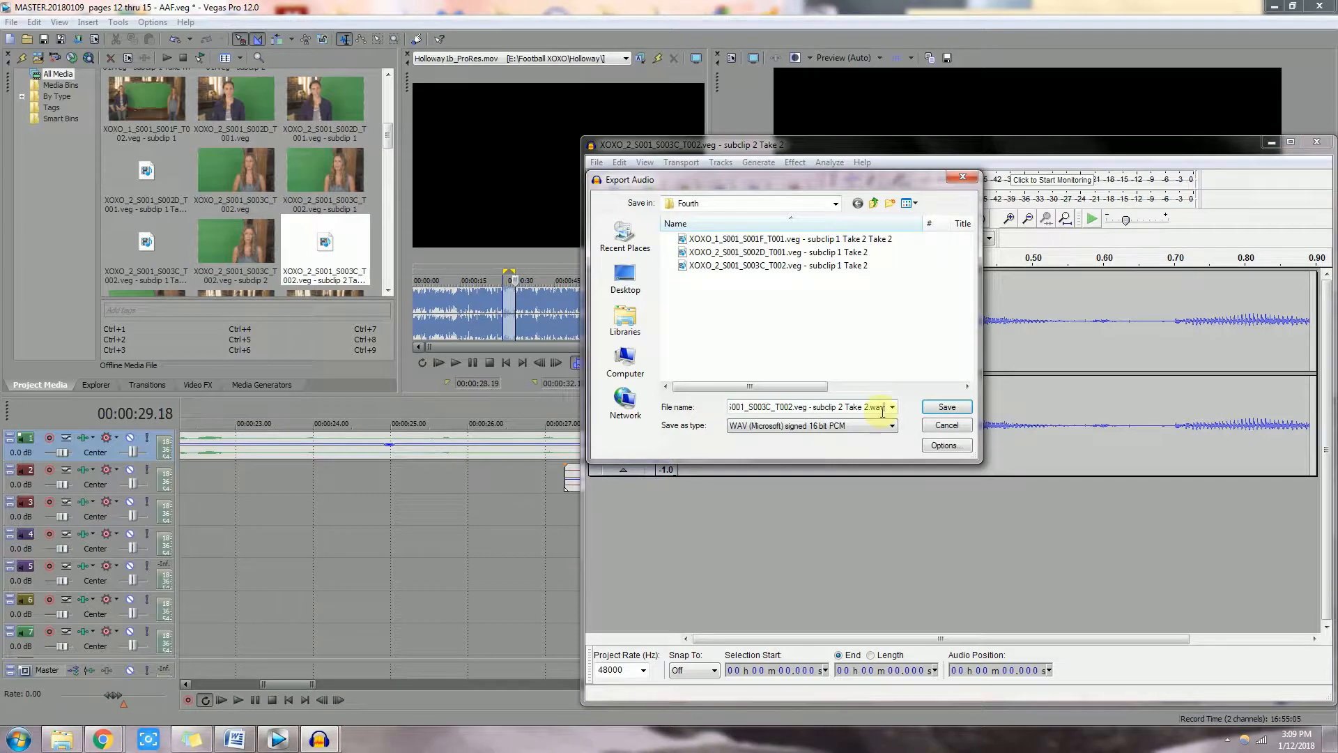
{"action": "left_click", "coordinate": [946, 407]}
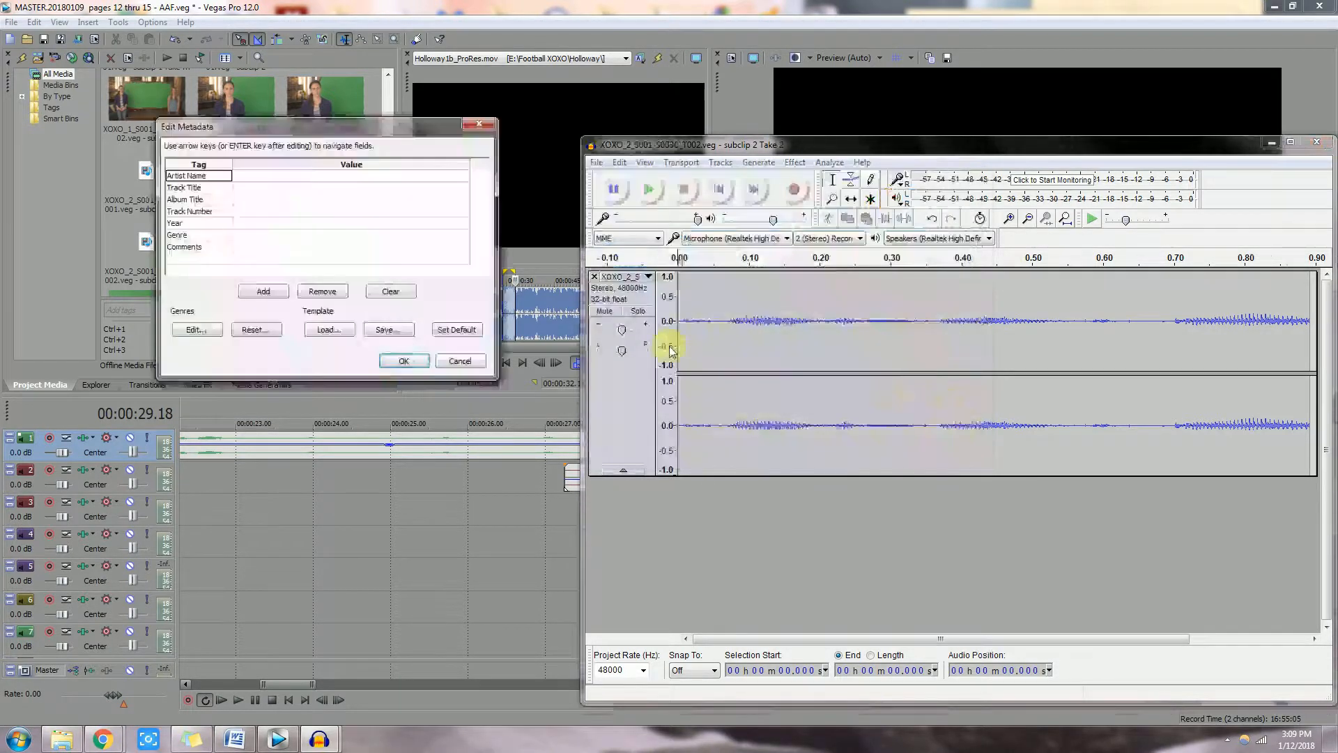
{"action": "left_click", "coordinate": [402, 361]}
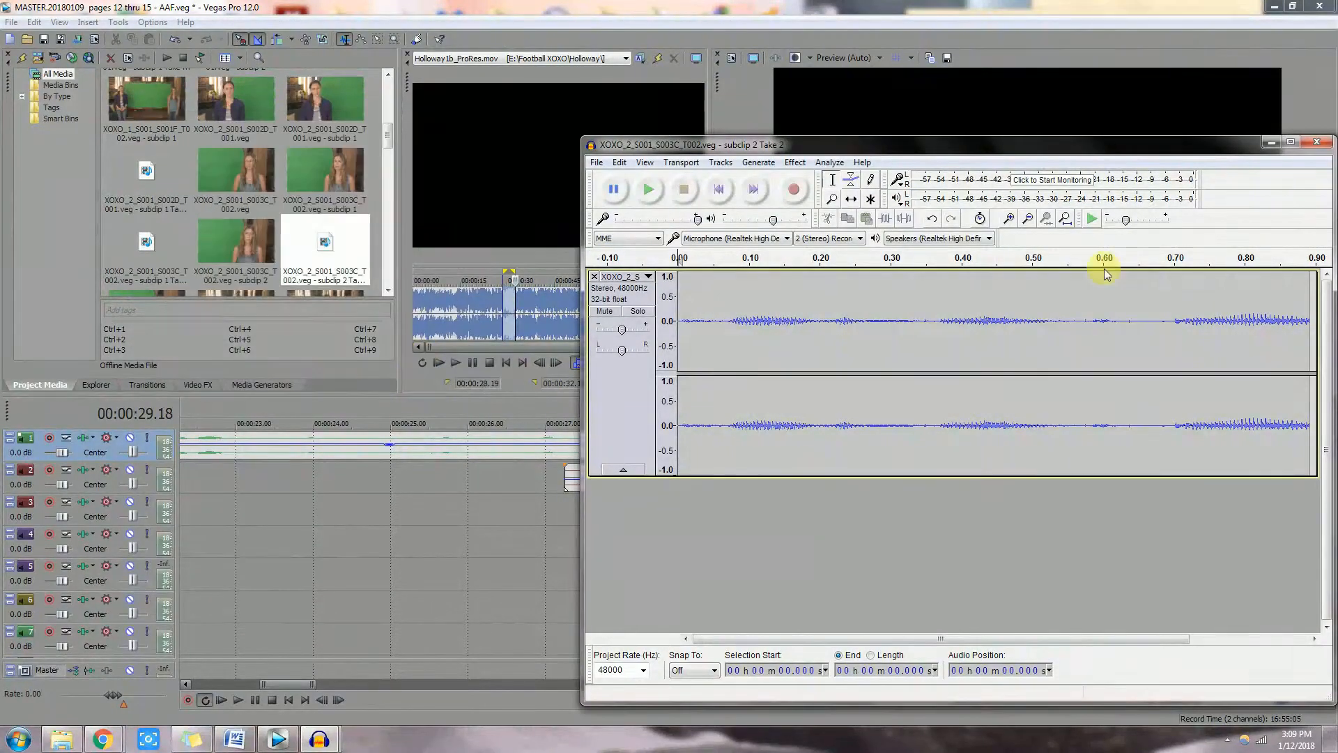
{"action": "left_click", "coordinate": [1316, 143]}
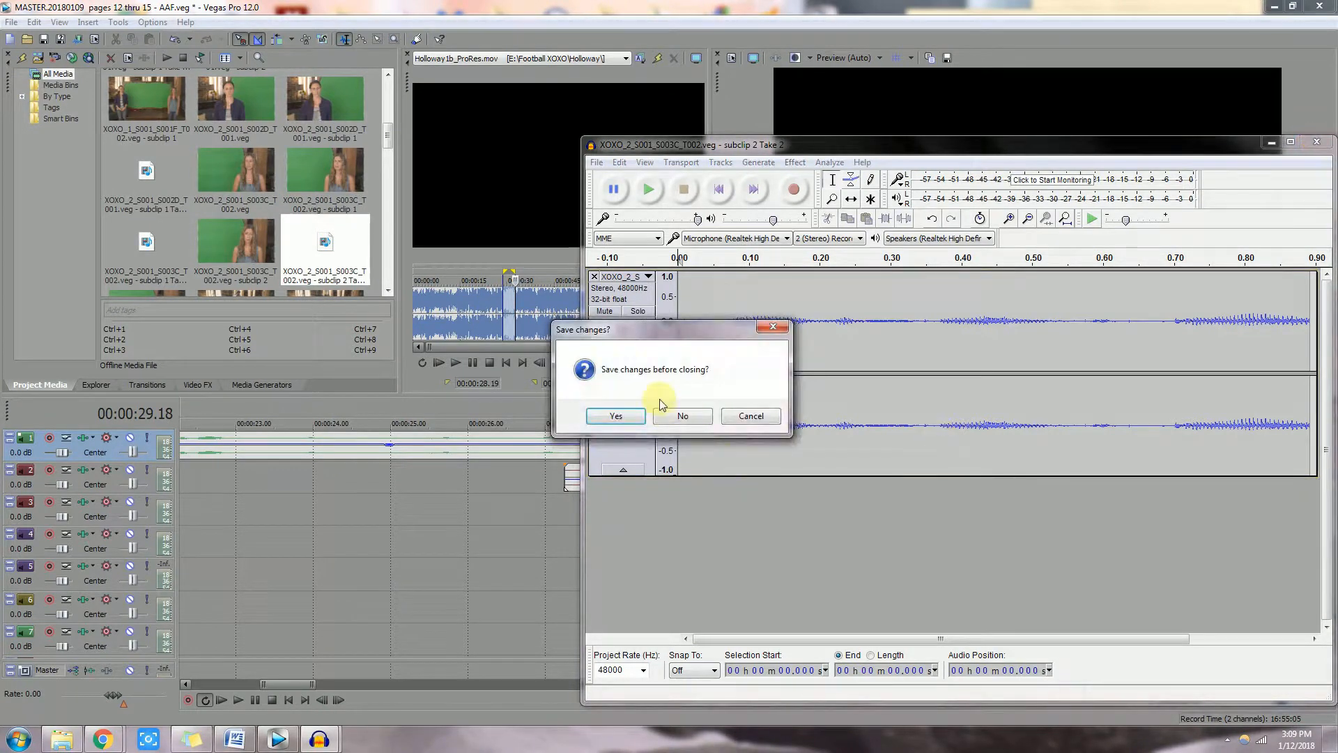
{"action": "left_click", "coordinate": [679, 416]}
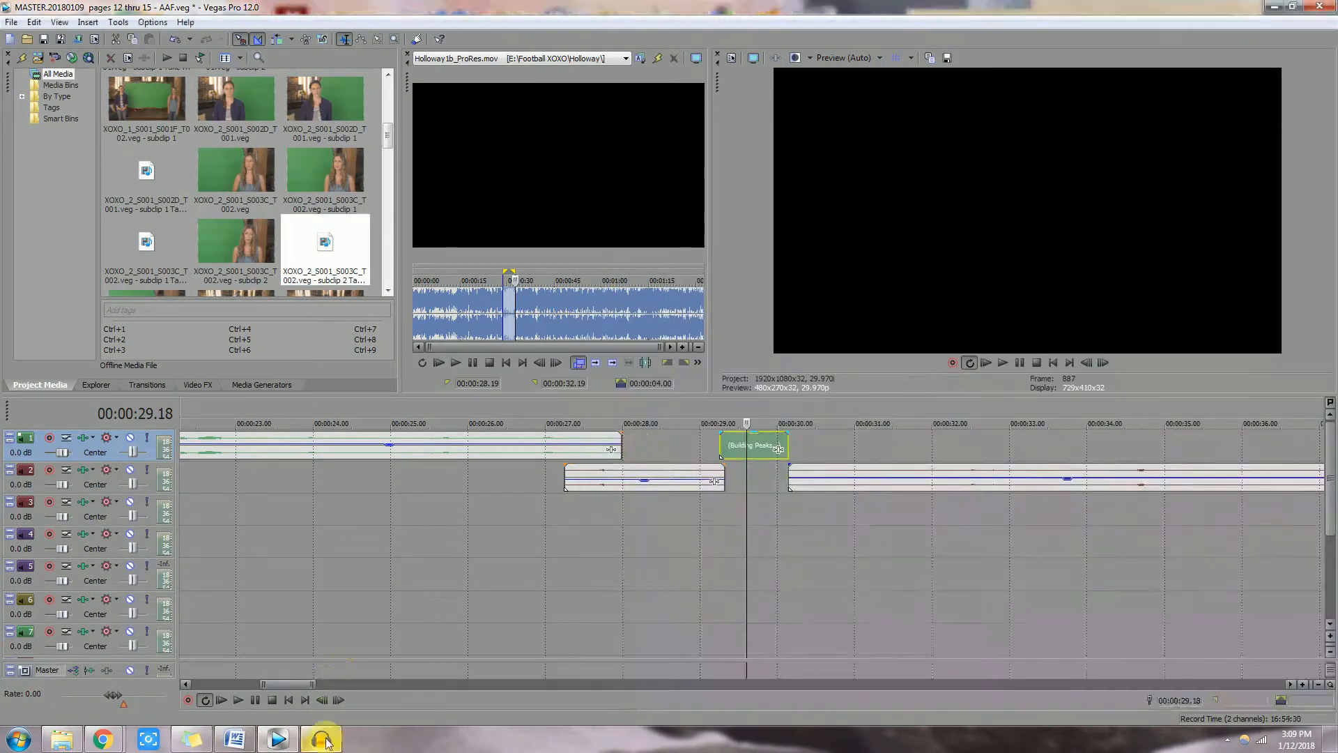
Step: Locate the event's take in the project media and replace it with "XOXO_2_S001_S003C_T002.veg - subclip 2 Take 2" from the Fourth folder
{"action": "right_click", "coordinate": [761, 454]}
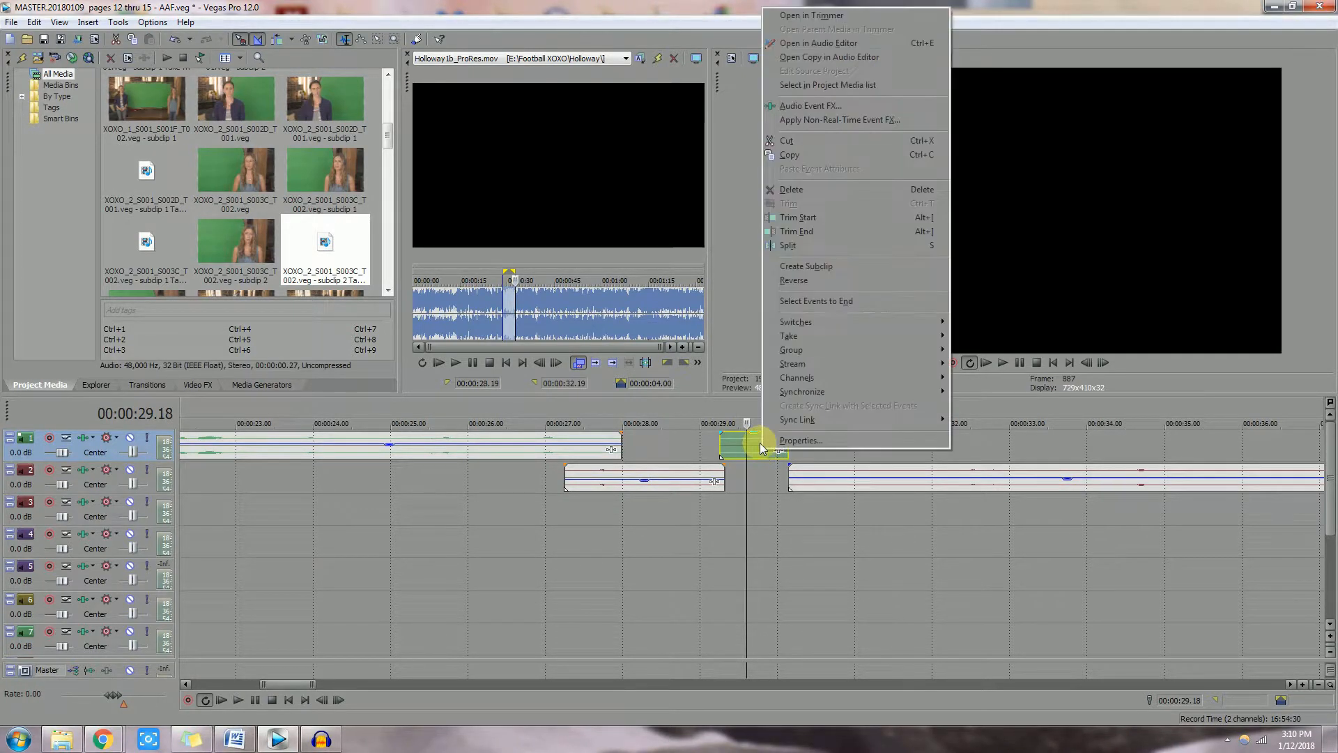
{"action": "left_click", "coordinate": [845, 86]}
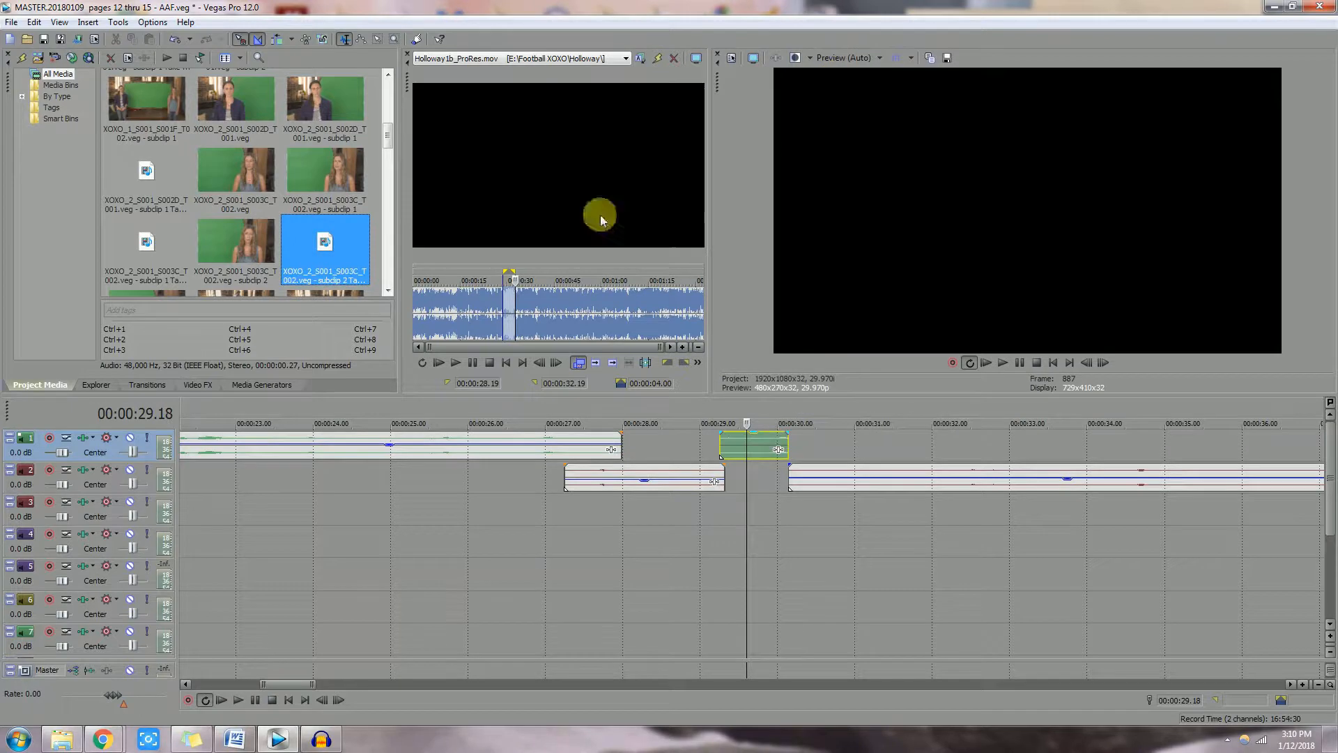
{"action": "right_click", "coordinate": [326, 247]}
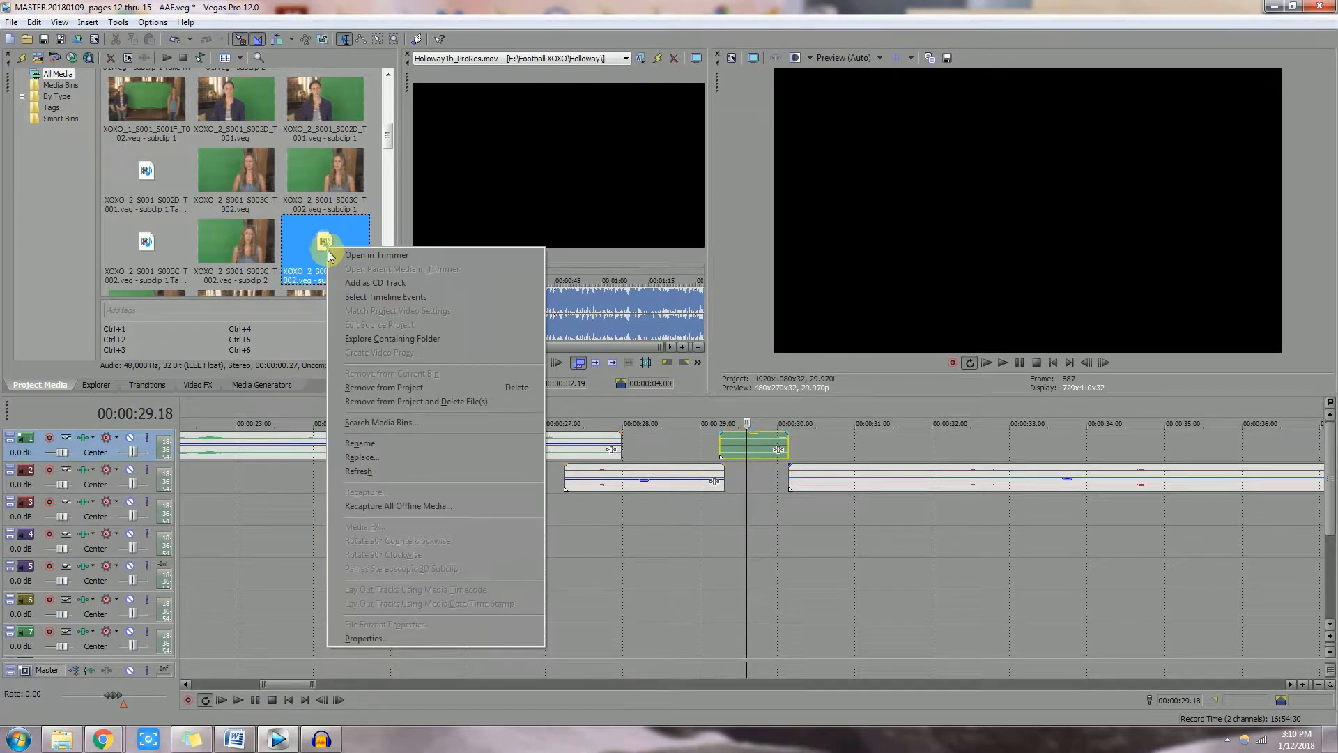
{"action": "left_click", "coordinate": [371, 458]}
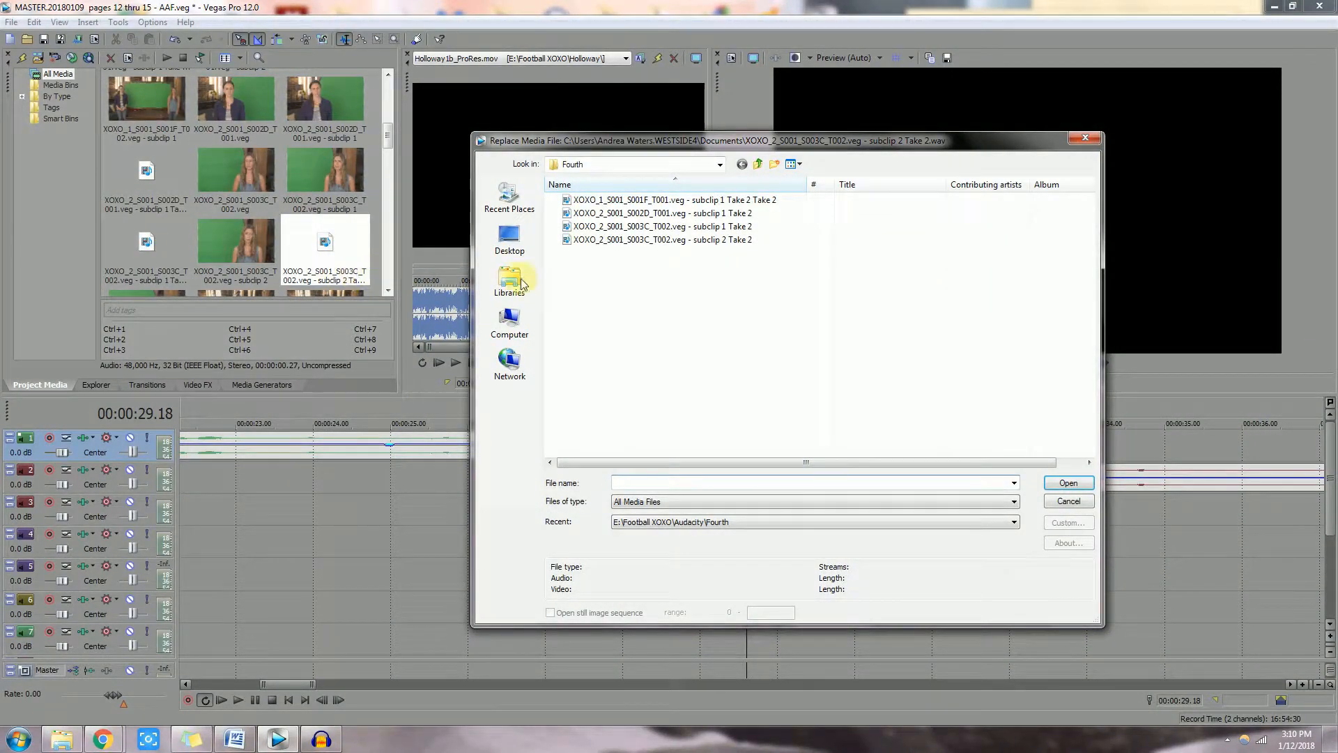
{"action": "left_click", "coordinate": [641, 239]}
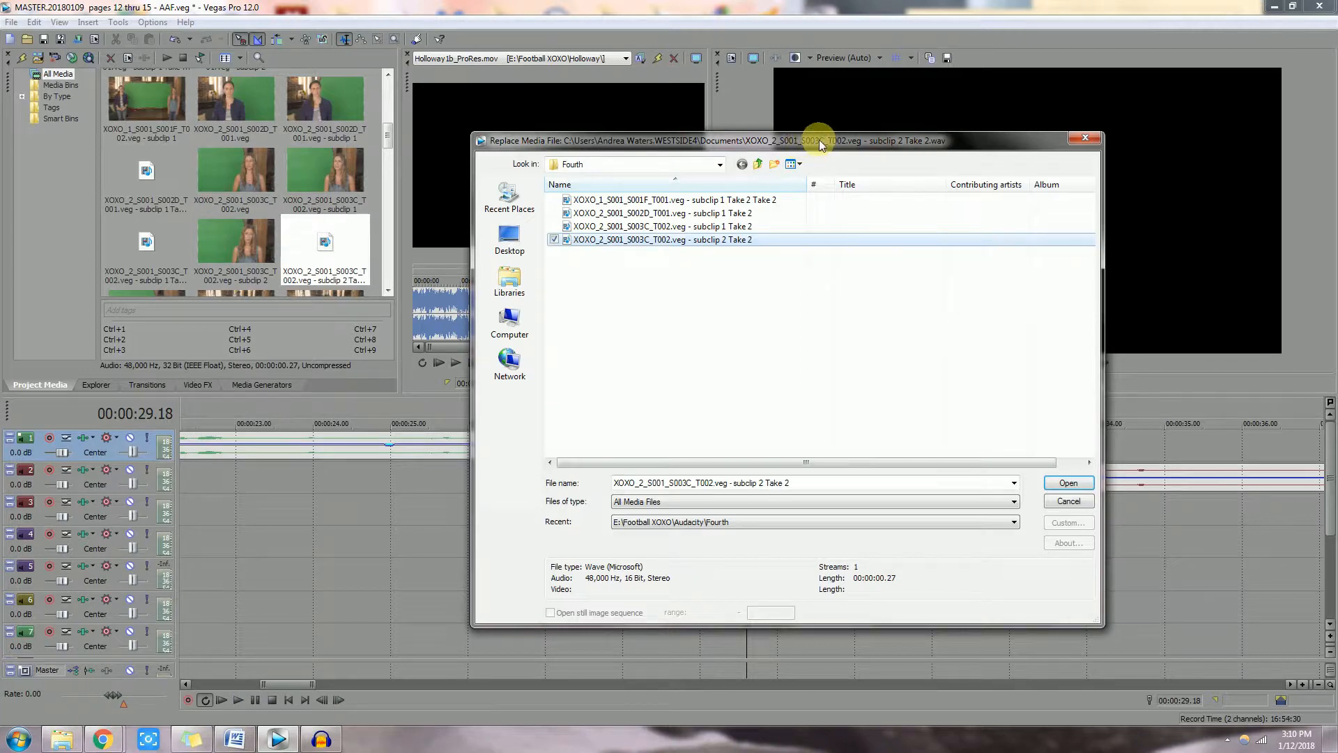
{"action": "left_click", "coordinate": [700, 201]}
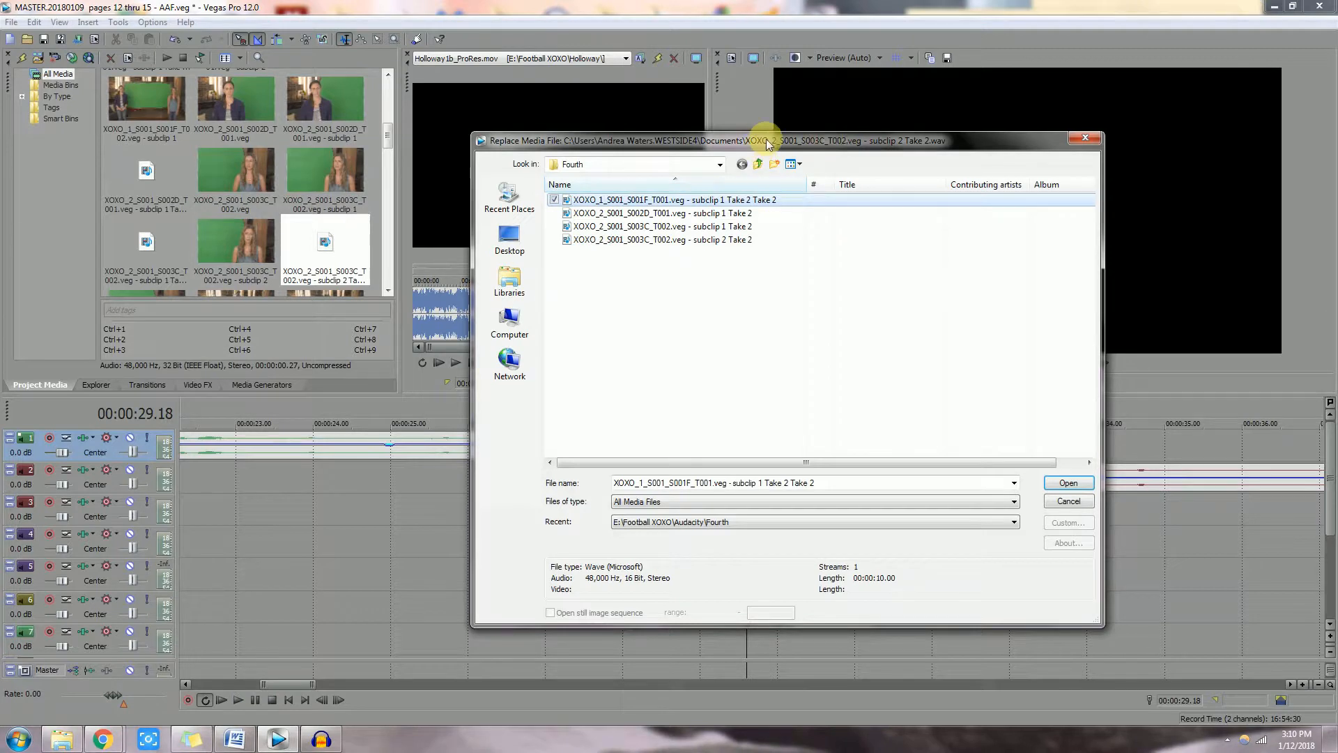
{"action": "left_click", "coordinate": [664, 241]}
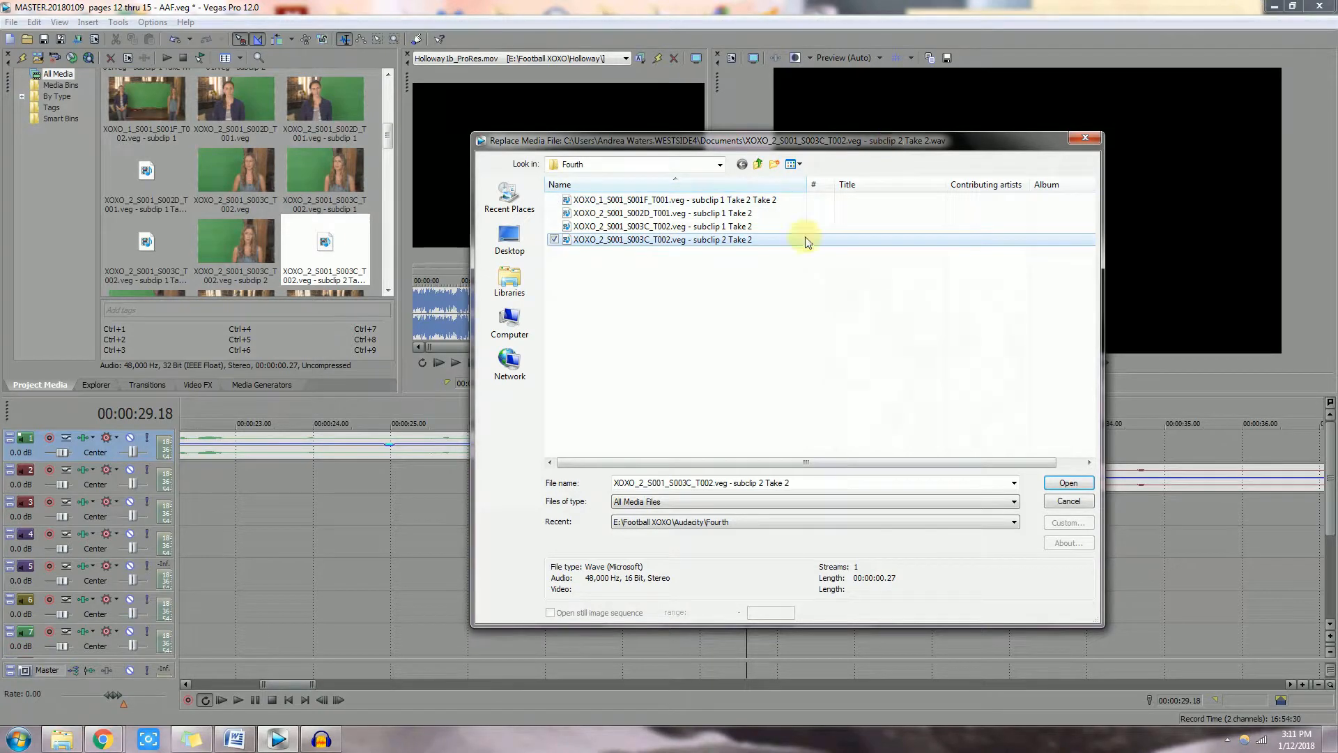
{"action": "left_click", "coordinate": [752, 244]}
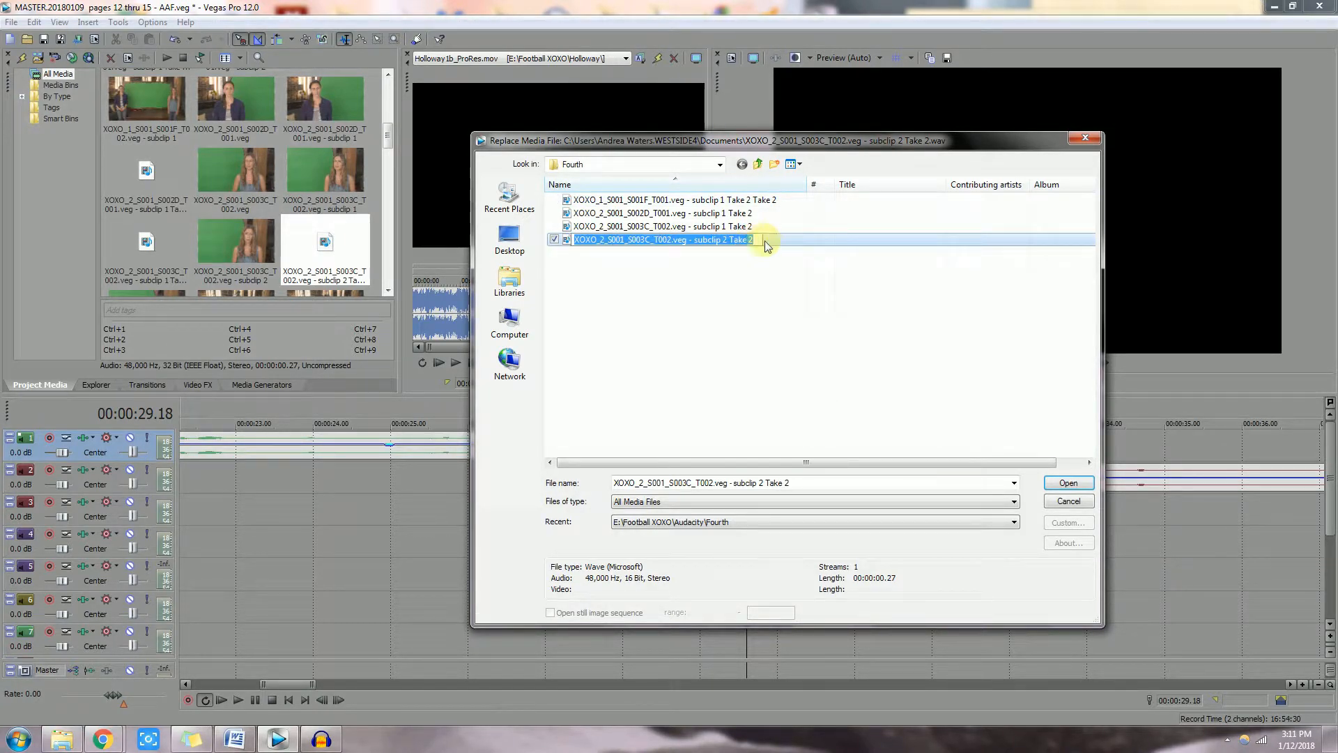
{"action": "left_click", "coordinate": [793, 238]}
{"action": "left_click", "coordinate": [1068, 482]}
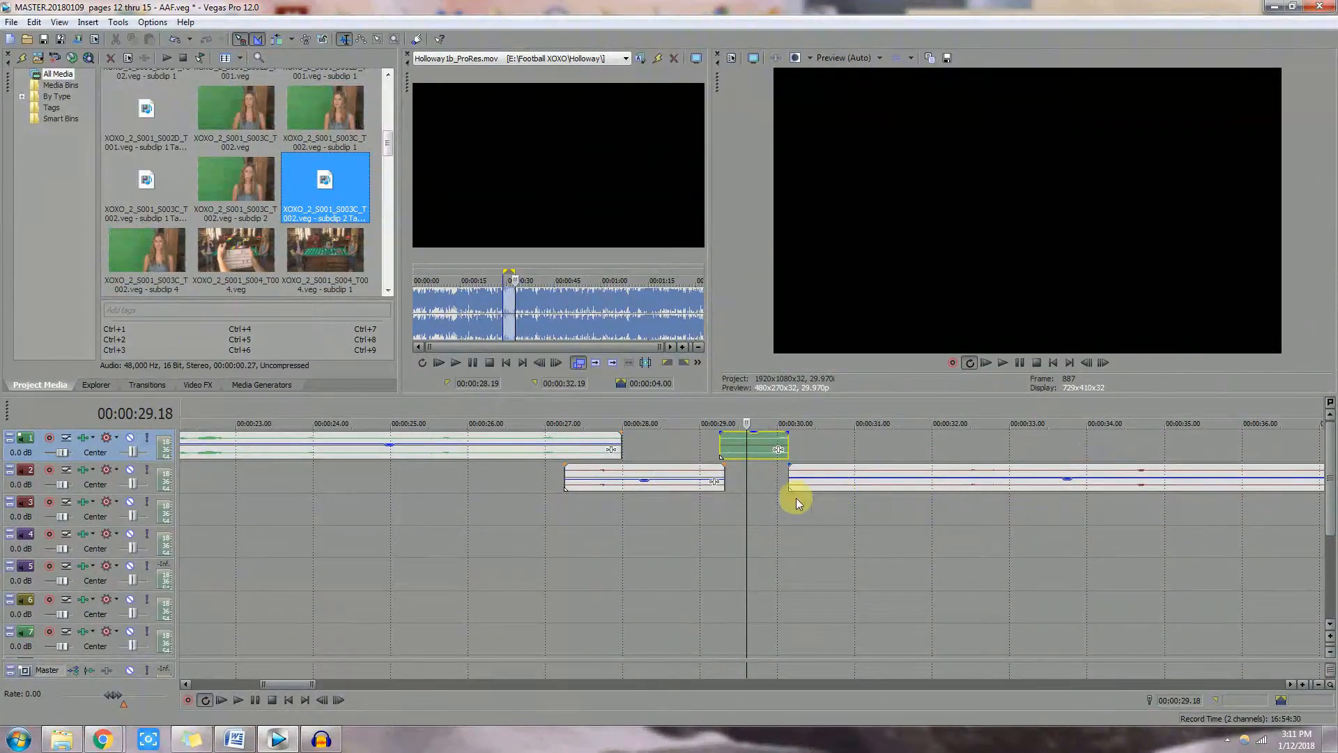
Step: Check the file path, format and attributes in the media properties of the short track 1 event
{"action": "left_click", "coordinate": [812, 474]}
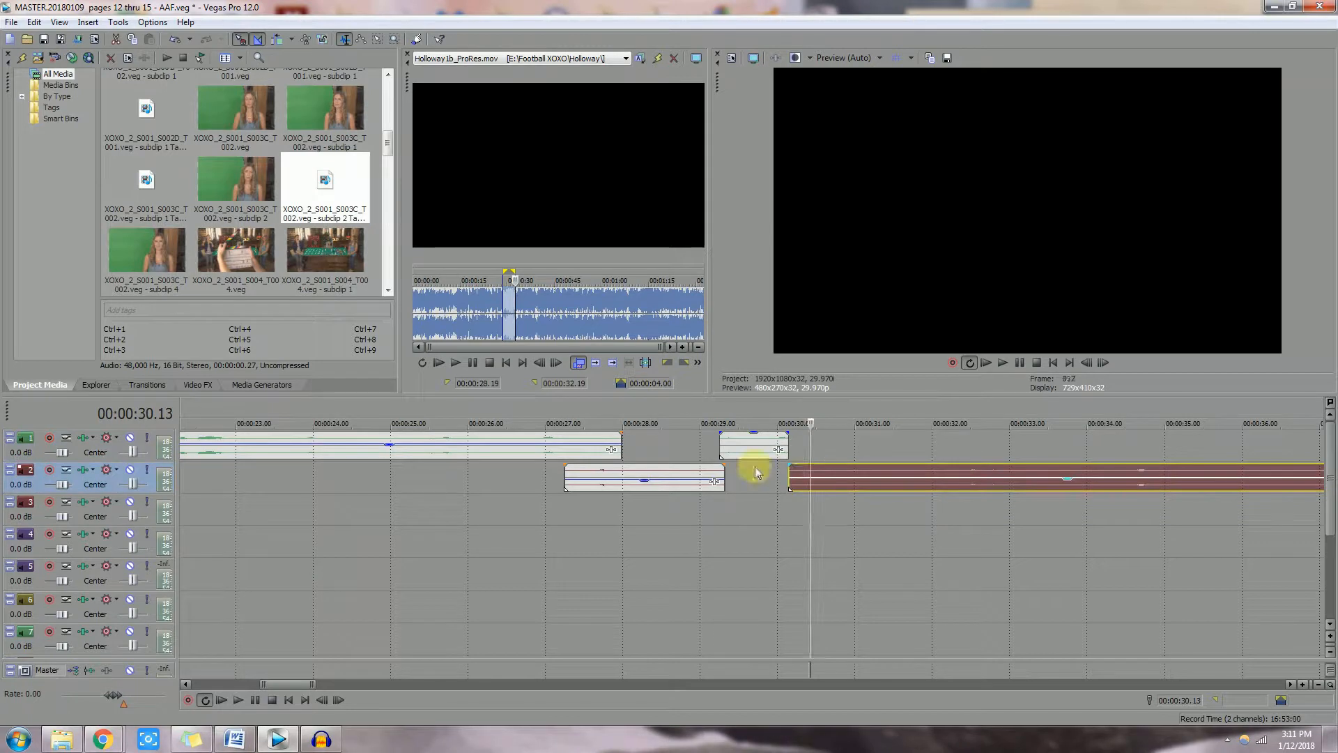
{"action": "left_click", "coordinate": [739, 450]}
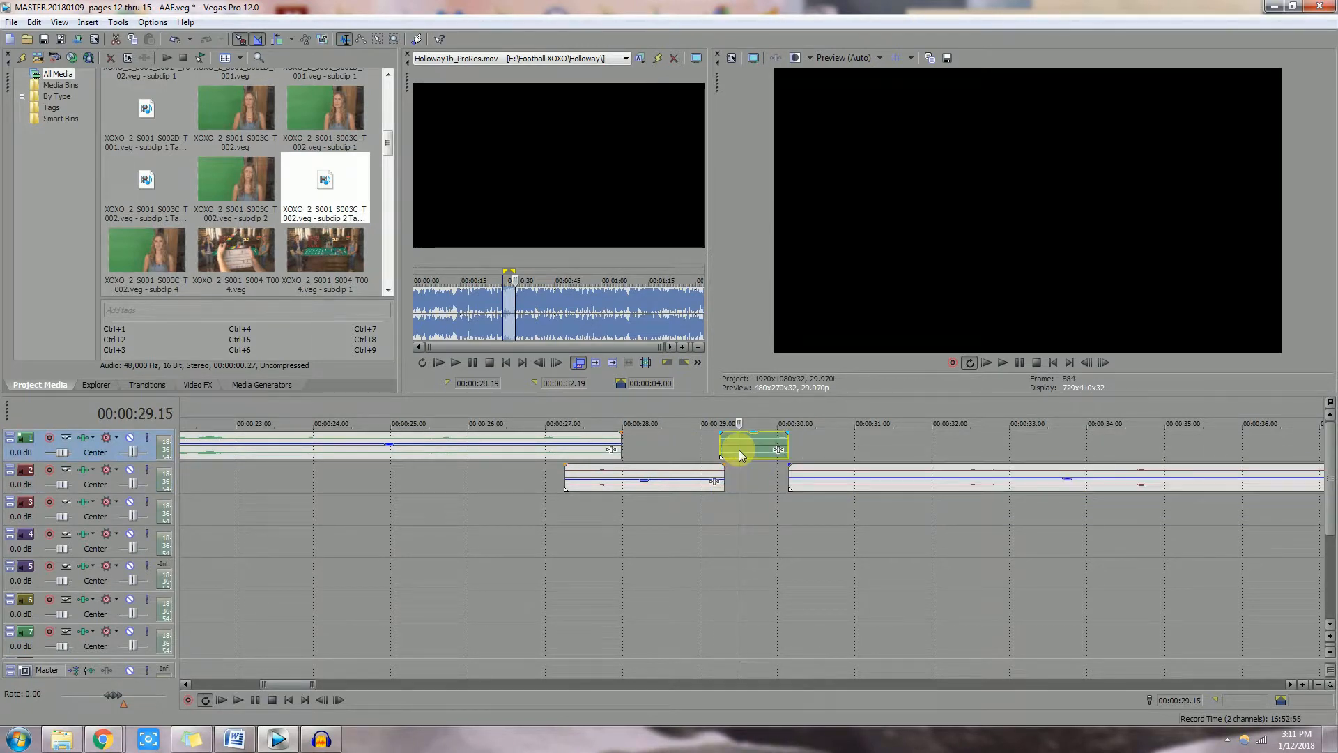
{"action": "right_click", "coordinate": [739, 450]}
{"action": "left_click", "coordinate": [786, 441]}
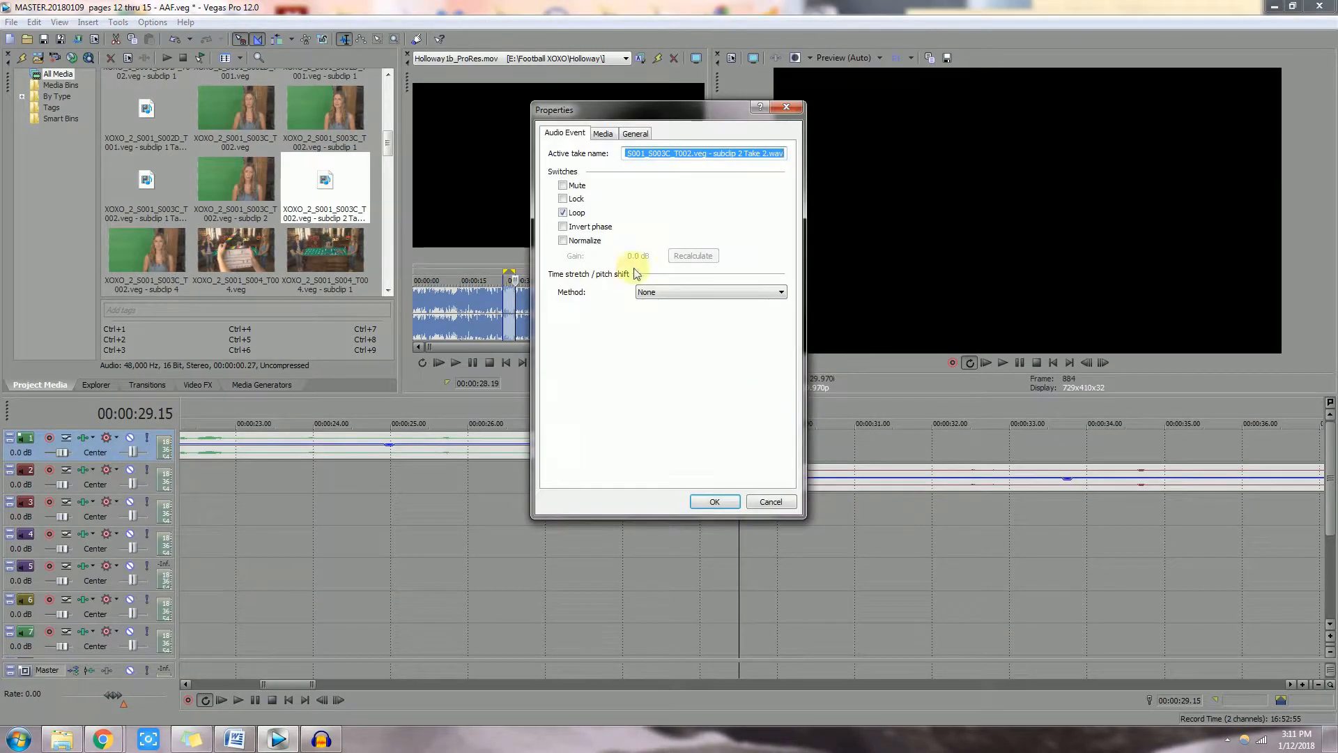
{"action": "left_click", "coordinate": [605, 133]}
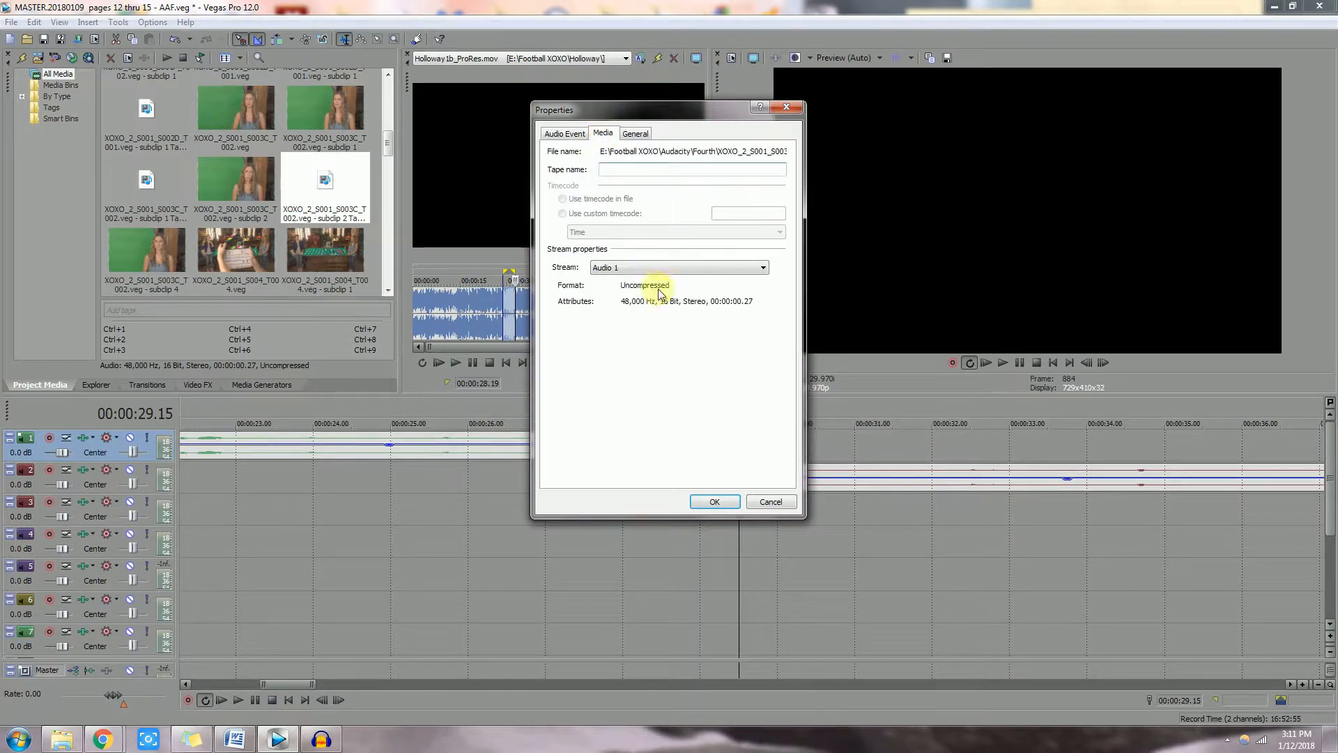
{"action": "left_click", "coordinate": [715, 502]}
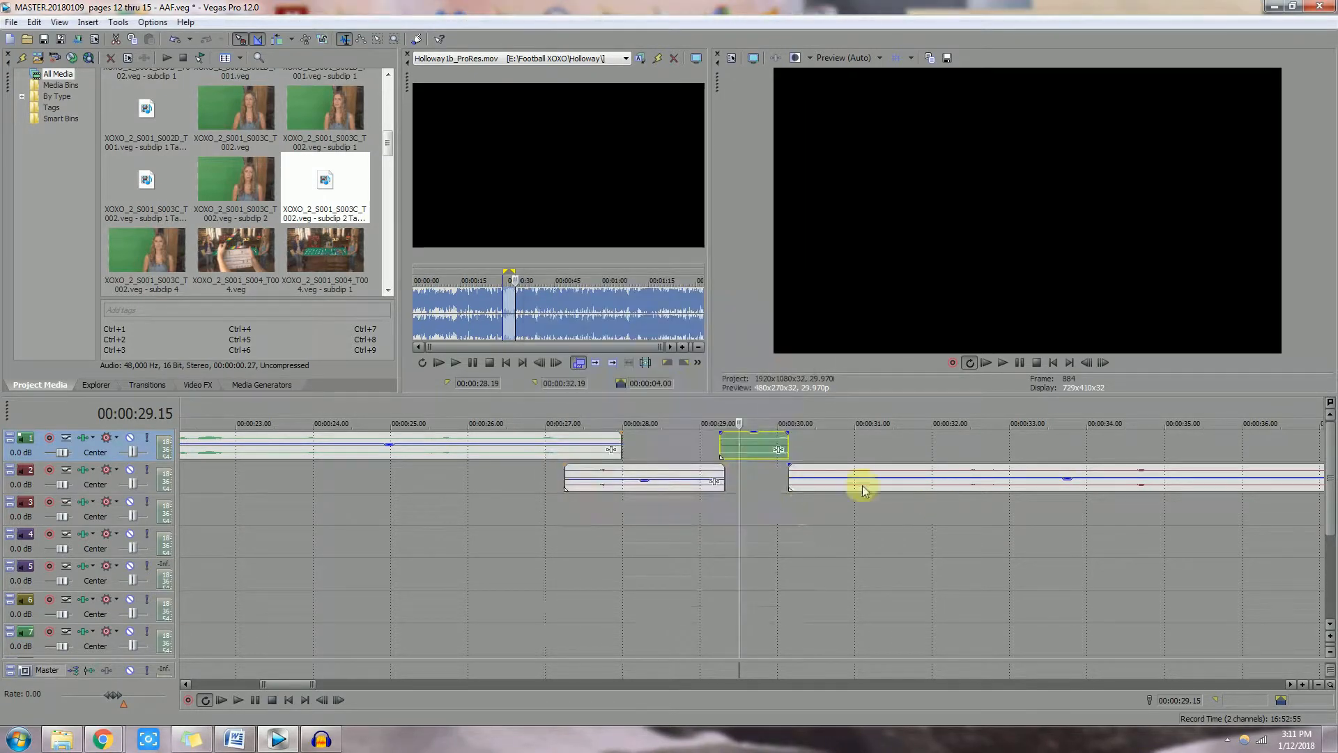
Step: Open a copy of the long track 2 event starting near 00:00:30 in Audacity
{"action": "left_click", "coordinate": [839, 473]}
{"action": "right_click", "coordinate": [839, 473]}
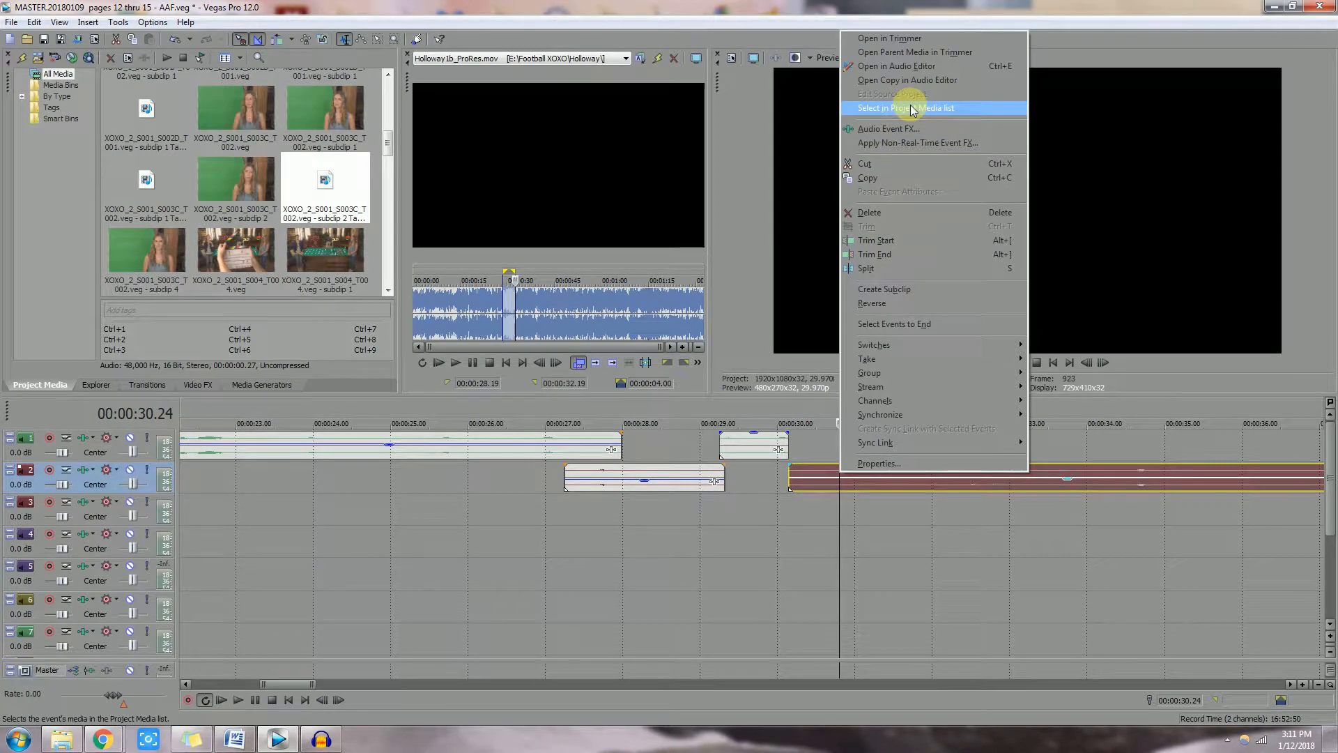
{"action": "left_click", "coordinate": [922, 81]}
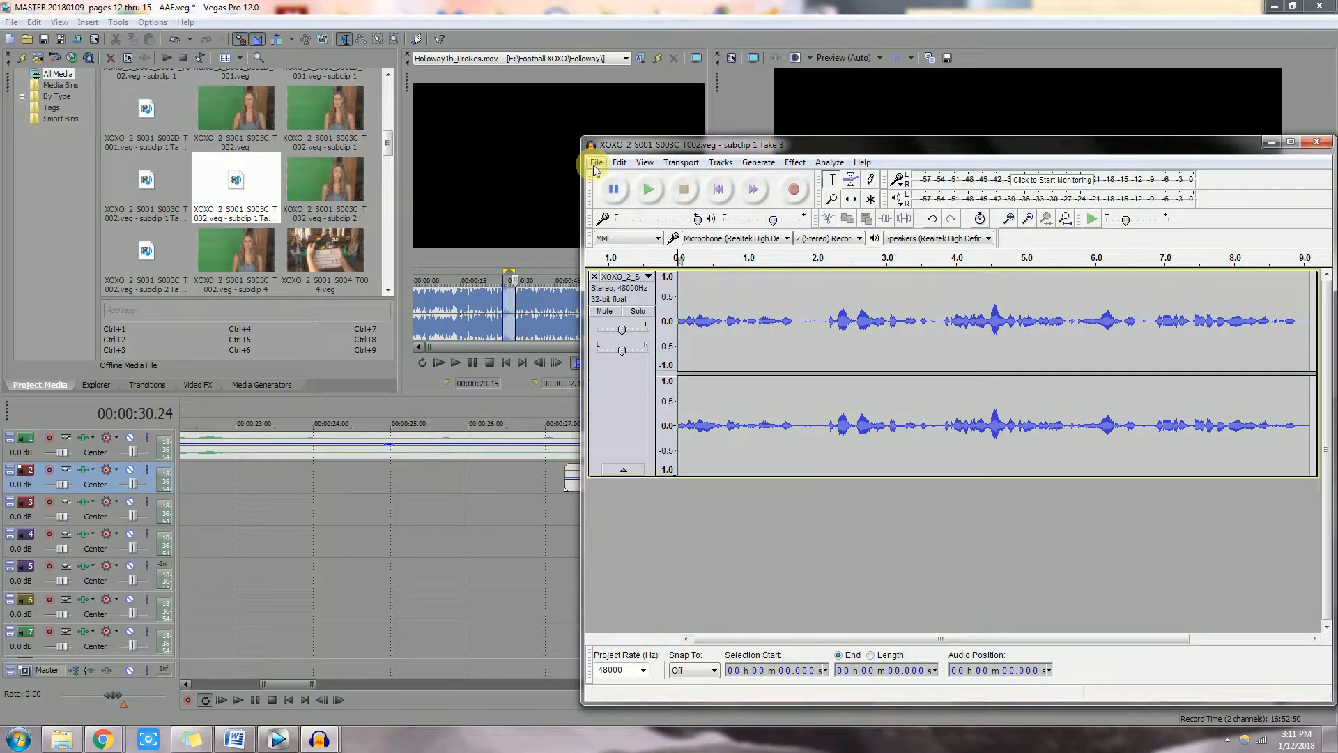
Step: Export the audio to the Fourth folder as "XOXO_2_S001_S003C_T002.veg - subclip 1 Take 3.wav" in 16-bit PCM, accepting the blank metadata
{"action": "left_click", "coordinate": [596, 164]}
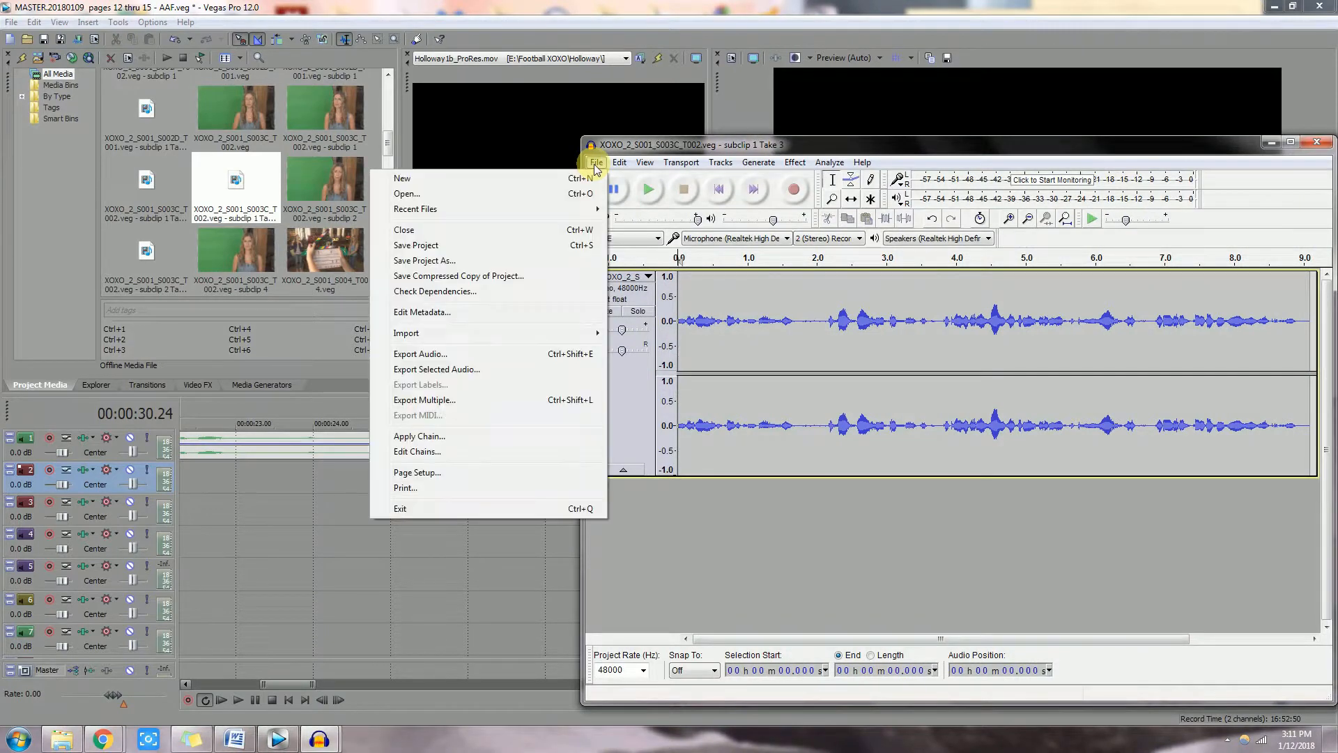
{"action": "left_click", "coordinate": [457, 357]}
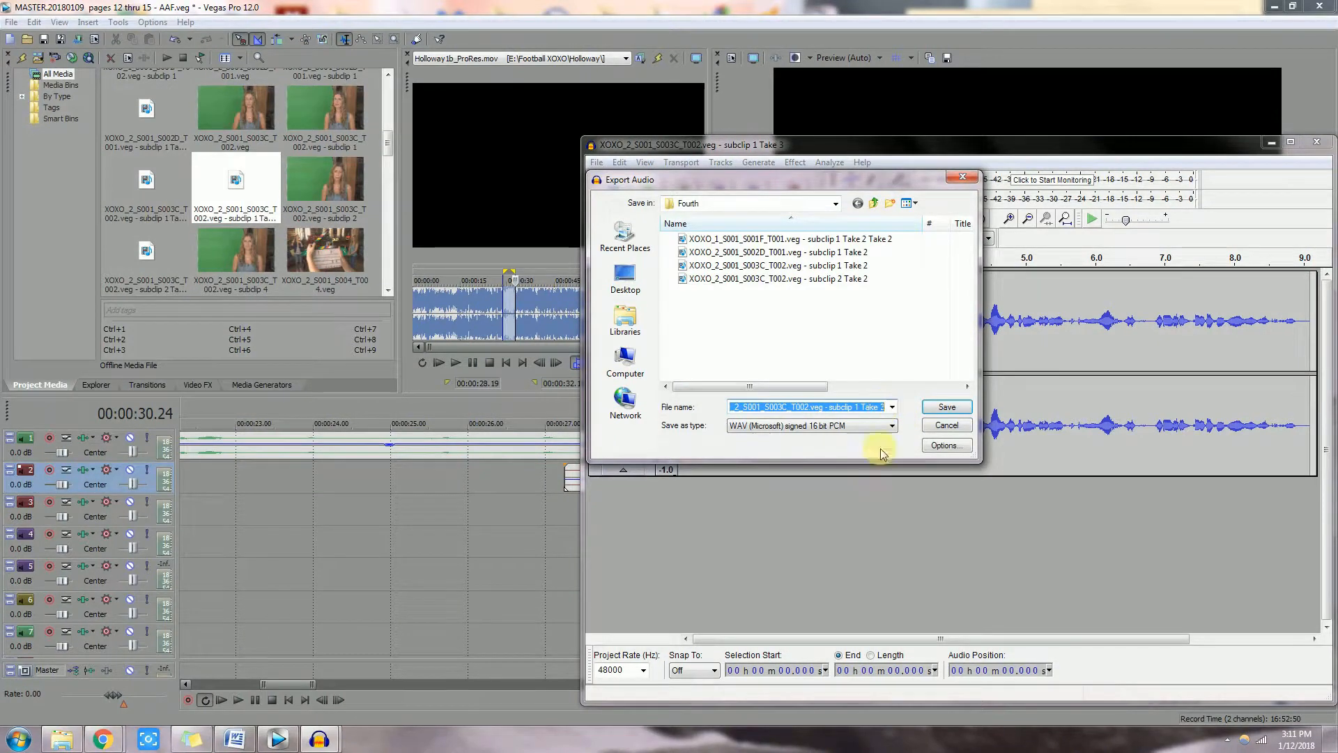
{"action": "key", "text": "Right"}
{"action": "type", "text": ".wav"}
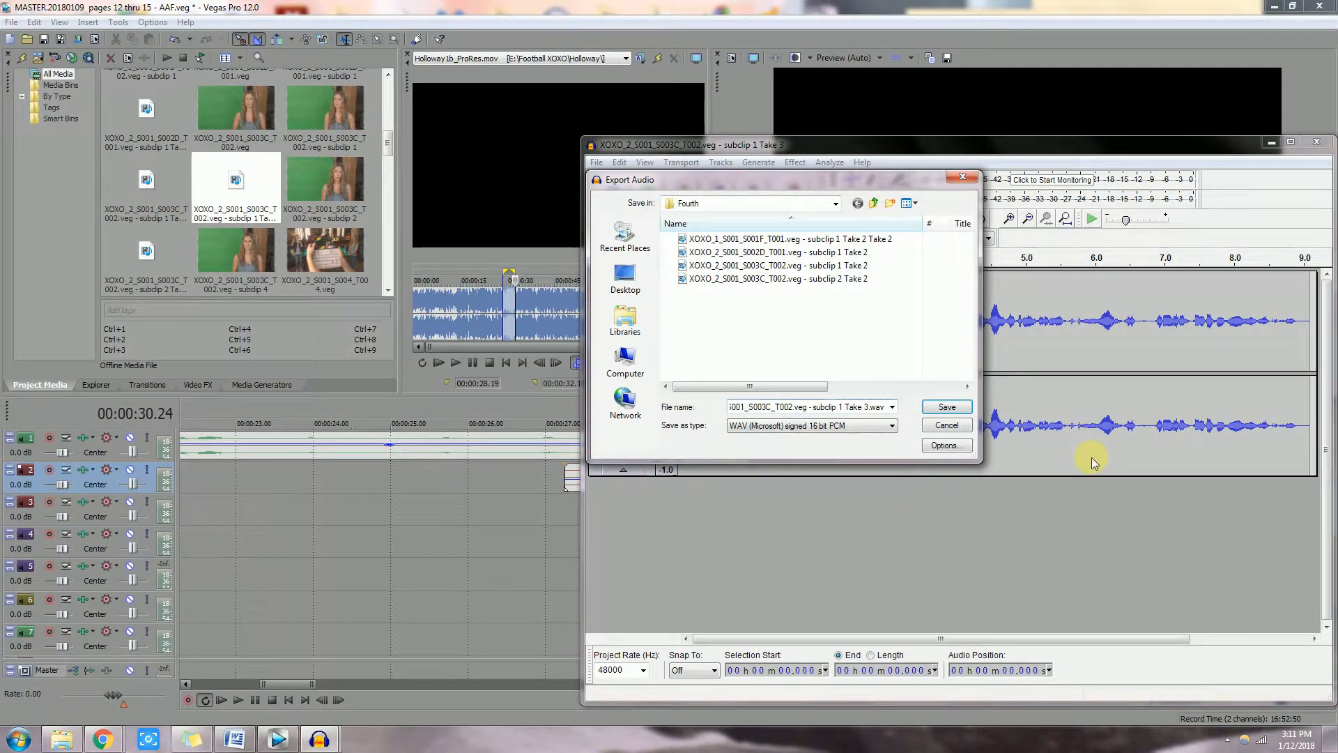
{"action": "left_click", "coordinate": [942, 407]}
{"action": "left_click", "coordinate": [400, 360]}
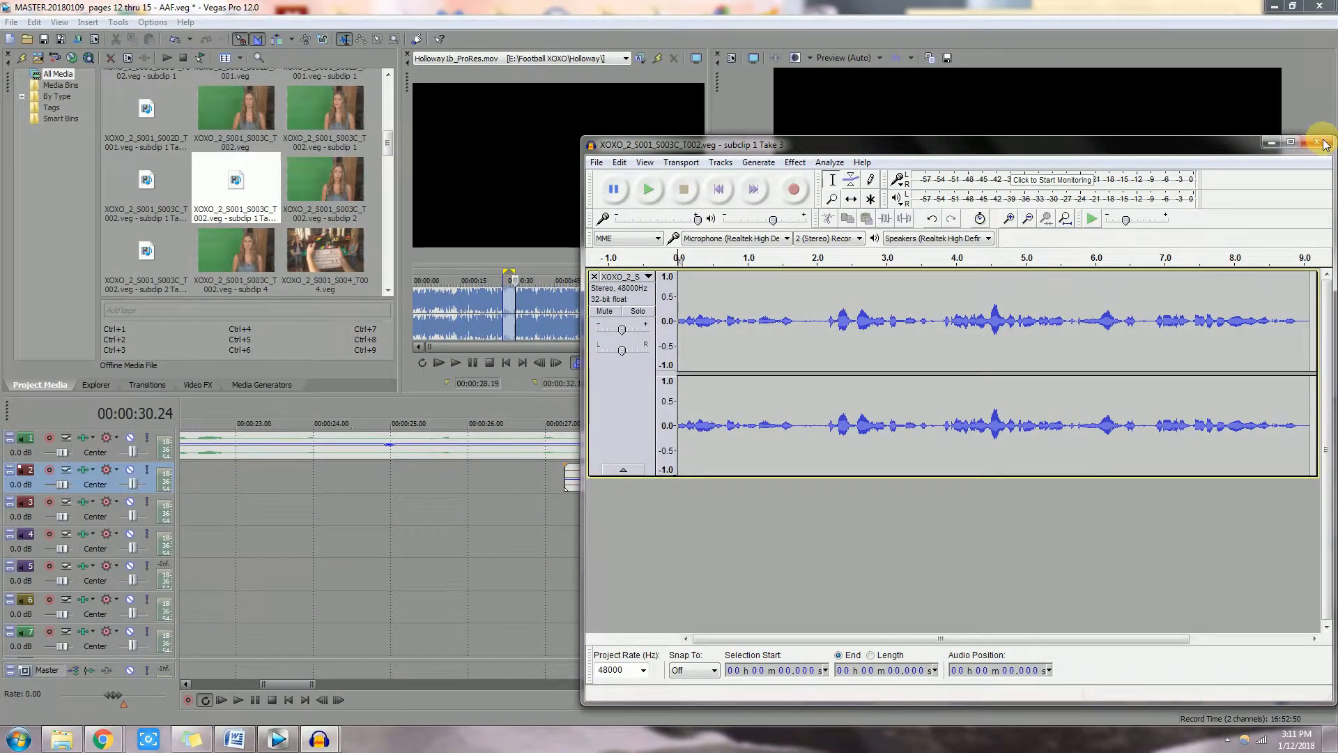
Step: Close the exported audio in Audacity and locate the long track 2 event's take in the Vegas project media
{"action": "left_click", "coordinate": [1317, 142]}
{"action": "left_click", "coordinate": [676, 425]}
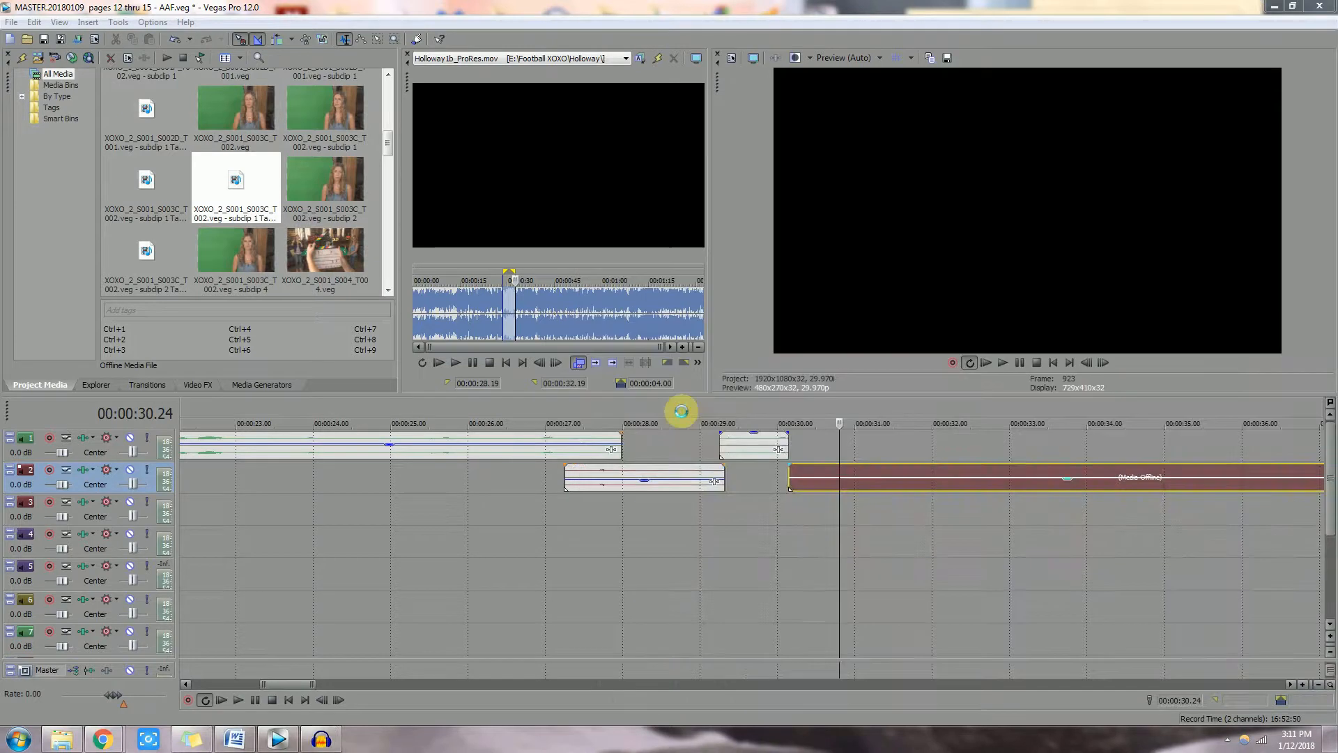
{"action": "left_click", "coordinate": [852, 483]}
{"action": "right_click", "coordinate": [885, 468]}
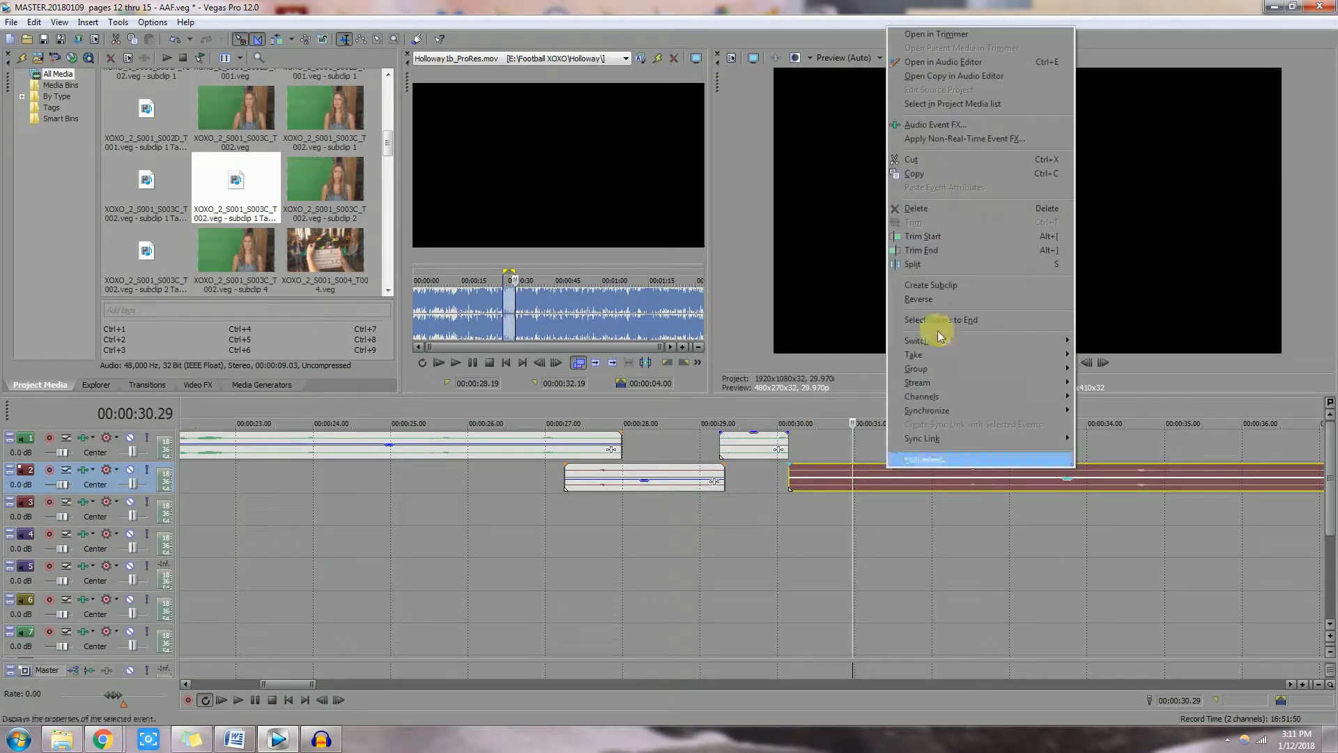
{"action": "left_click", "coordinate": [943, 98]}
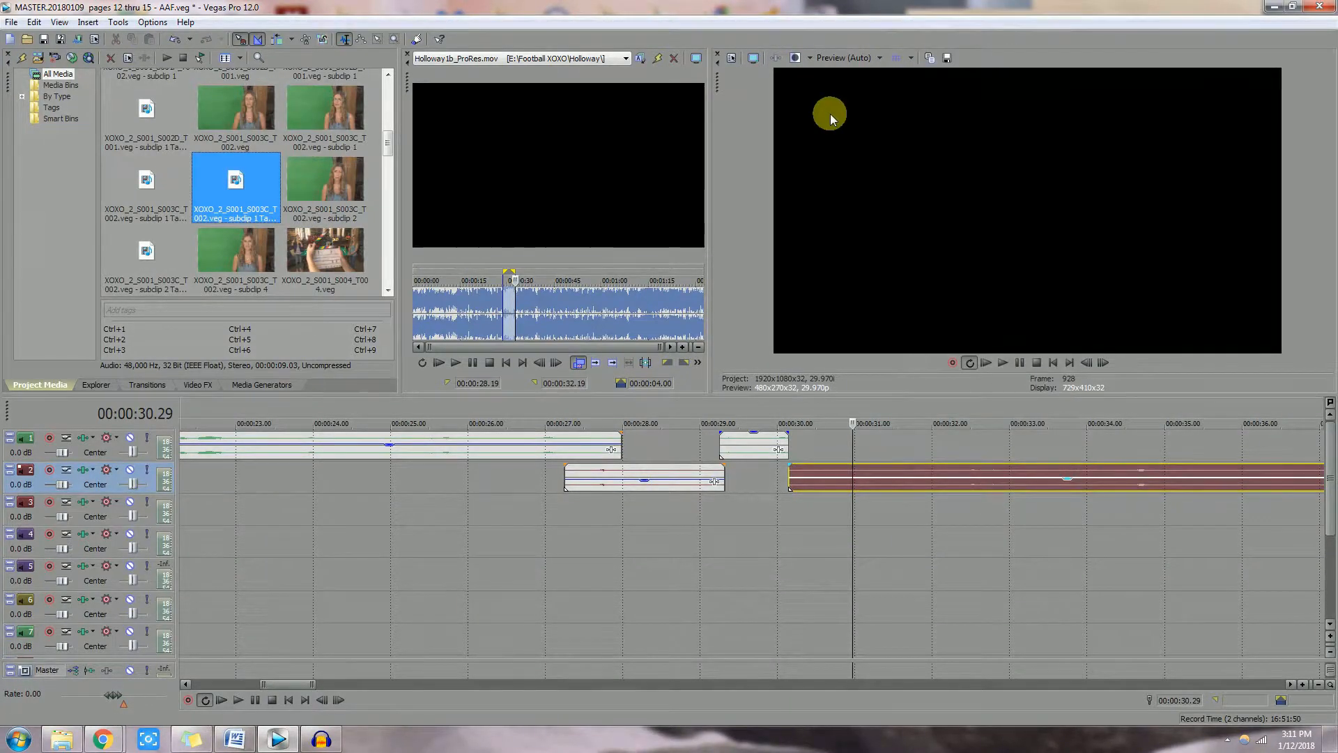
Step: Replace the located take with "XOXO_2_S001_S003C_T002.veg - subclip 1 Take 3" from the Fourth folder
{"action": "right_click", "coordinate": [245, 184]}
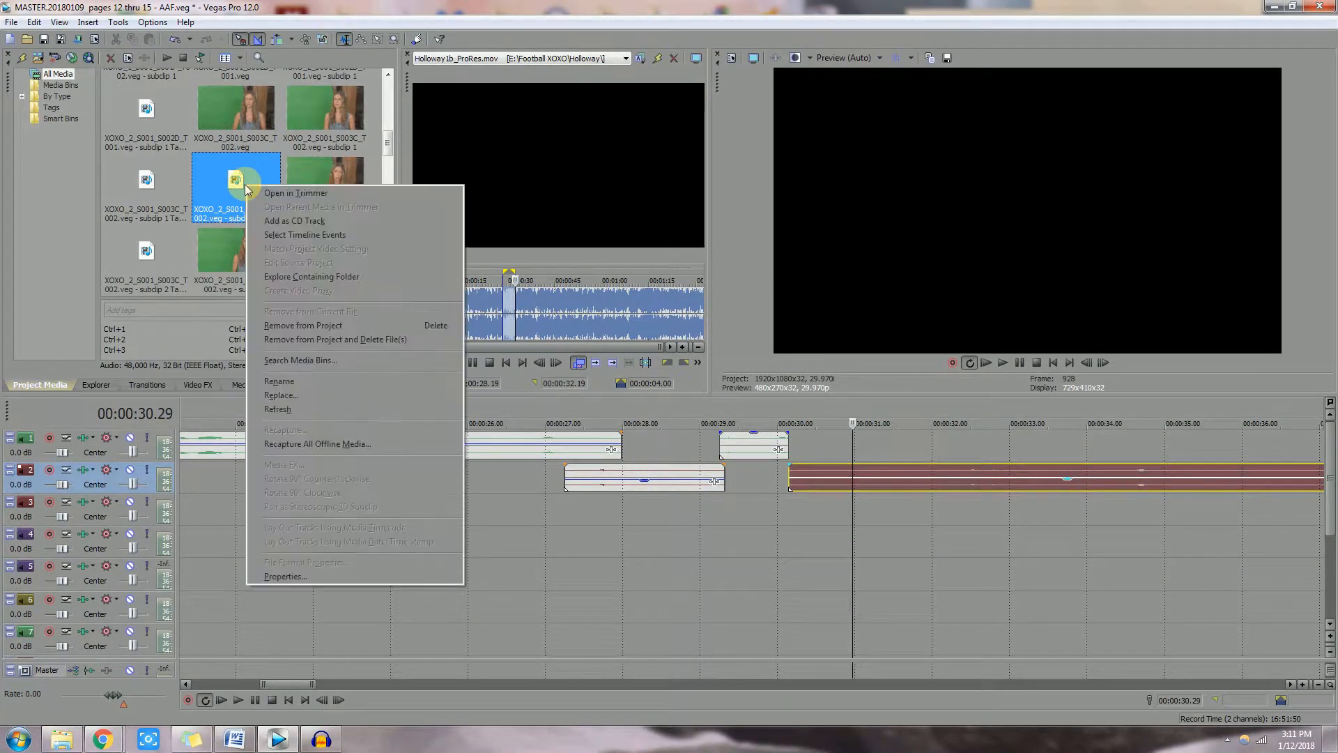
{"action": "left_click", "coordinate": [279, 395]}
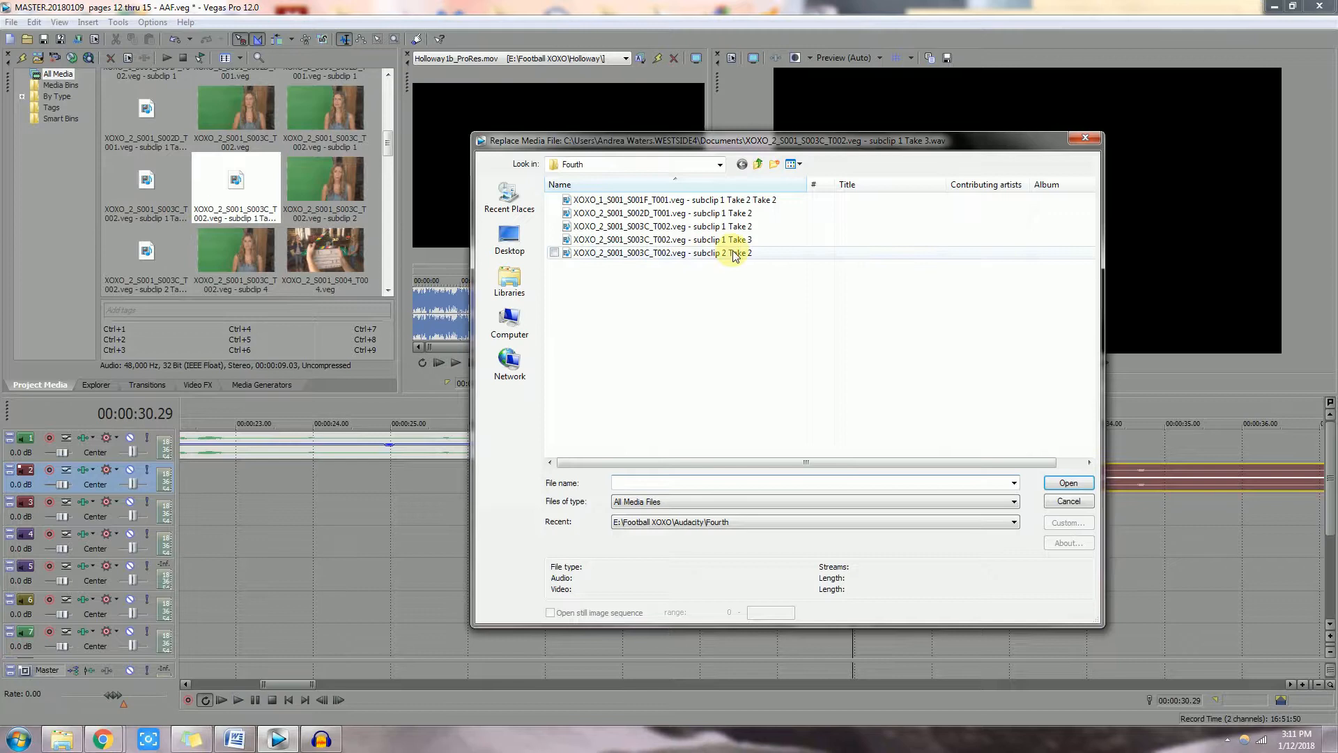
{"action": "left_click", "coordinate": [695, 240]}
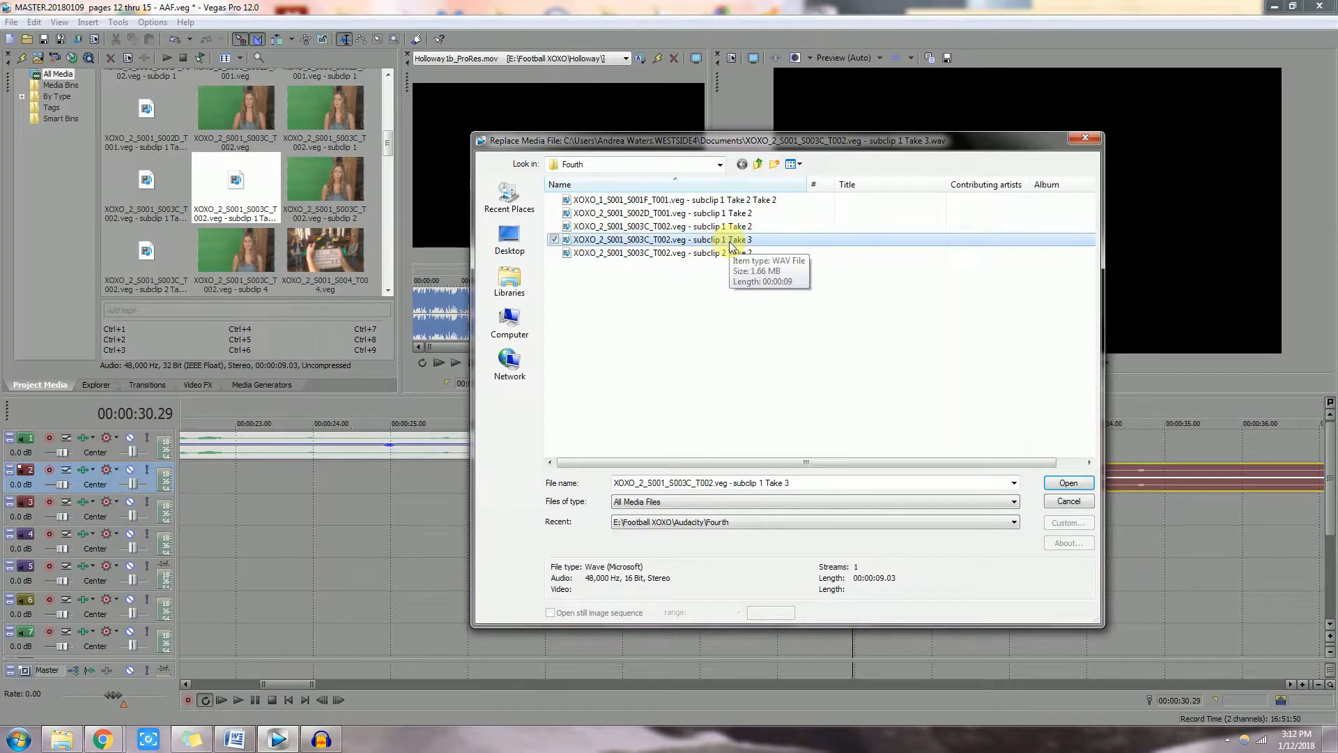
{"action": "left_click", "coordinate": [1069, 483]}
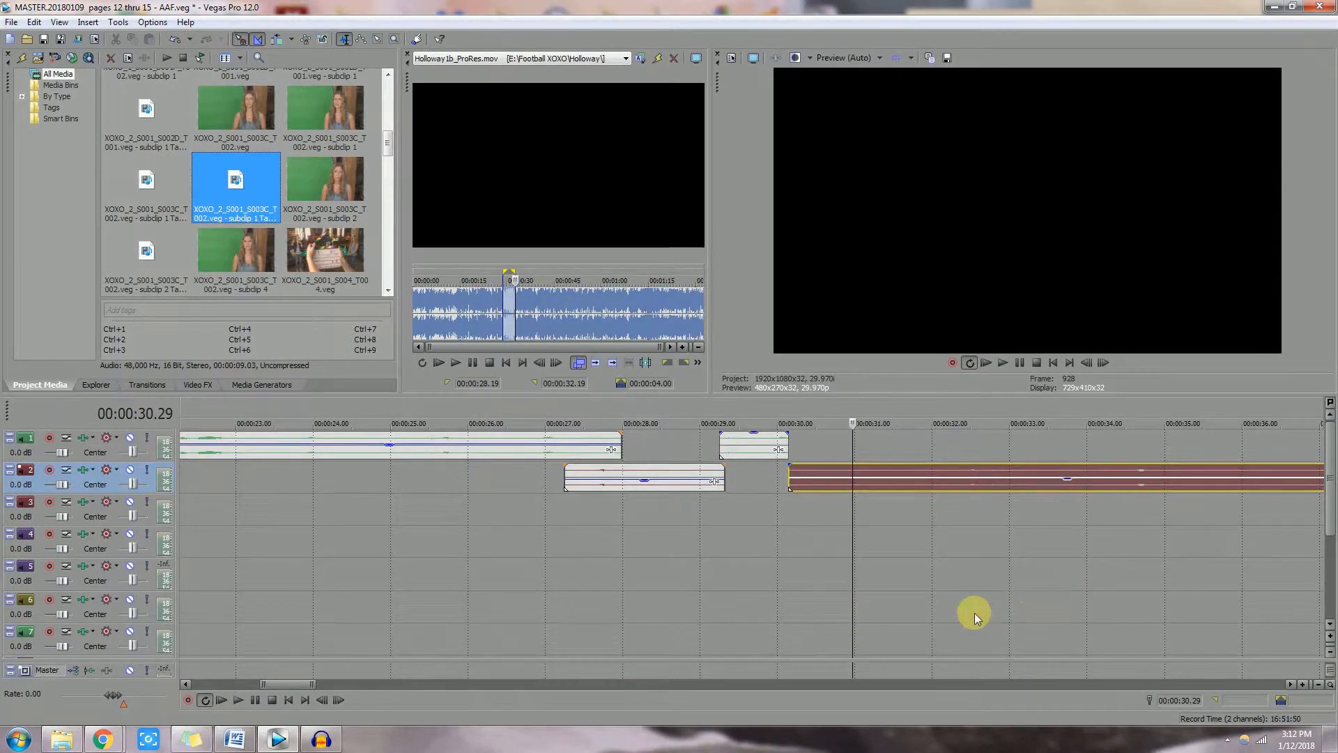
{"action": "left_click", "coordinate": [1092, 593]}
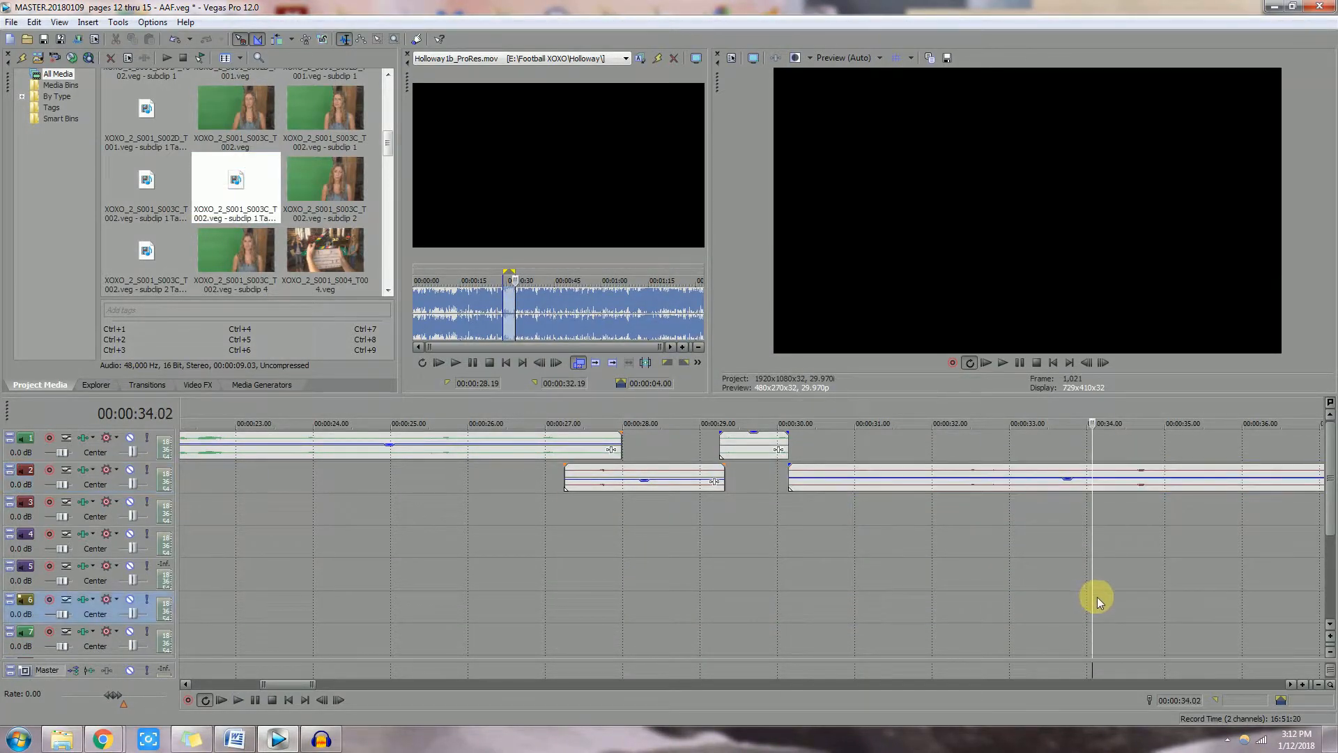
Step: Play the timeline from about 00:00:11.18 through the long track 2 event to review the relinked audio
{"action": "scroll", "coordinate": [1095, 600], "scroll_direction": "down", "scroll_amount": 2}
{"action": "scroll", "coordinate": [1096, 599], "scroll_direction": "up", "scroll_amount": 3}
{"action": "scroll", "coordinate": [564, 635], "scroll_direction": "down", "scroll_amount": 3}
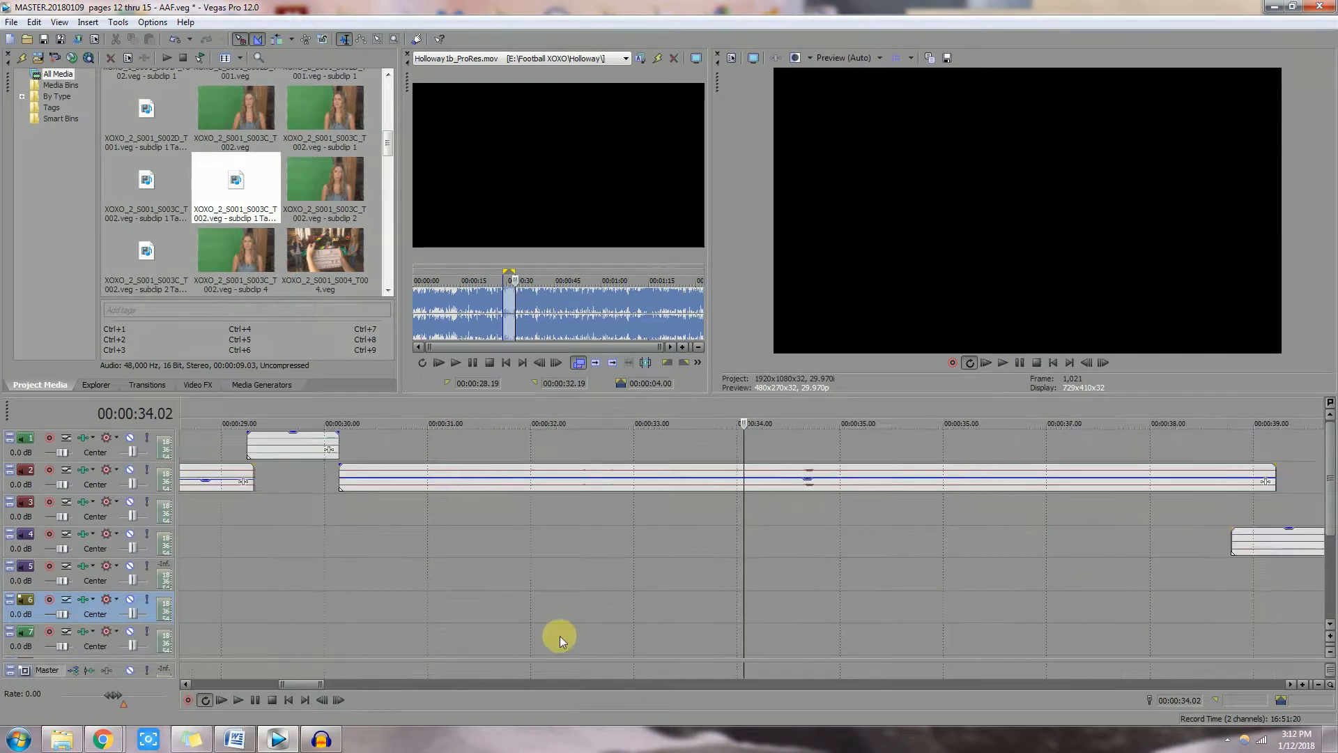
{"action": "scroll", "coordinate": [675, 596], "scroll_direction": "down", "scroll_amount": 1}
{"action": "mouse_move", "coordinate": [304, 682]}
{"action": "left_mouse_down"}
{"action": "mouse_move", "coordinate": [262, 684]}
{"action": "mouse_move", "coordinate": [292, 684]}
{"action": "left_mouse_up"}
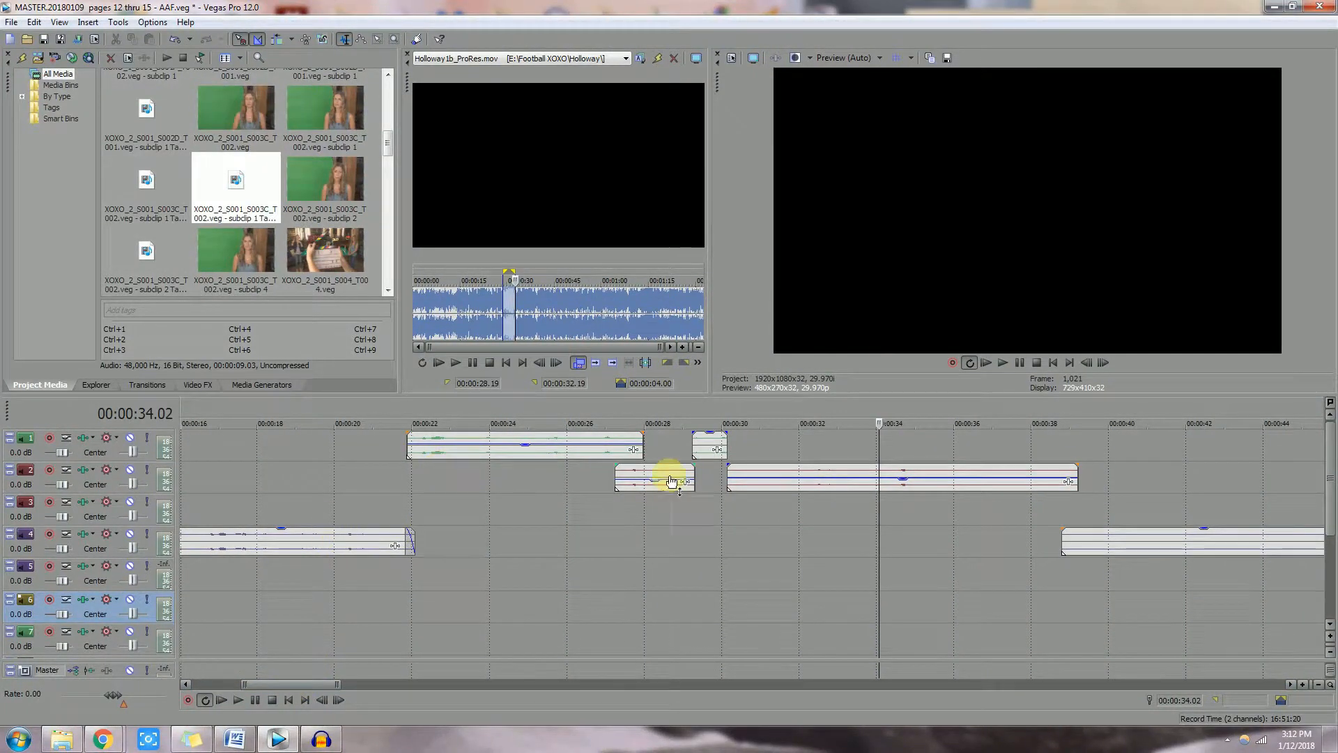
{"action": "left_click_drag", "start_coordinate": [292, 684], "coordinate": [267, 683]}
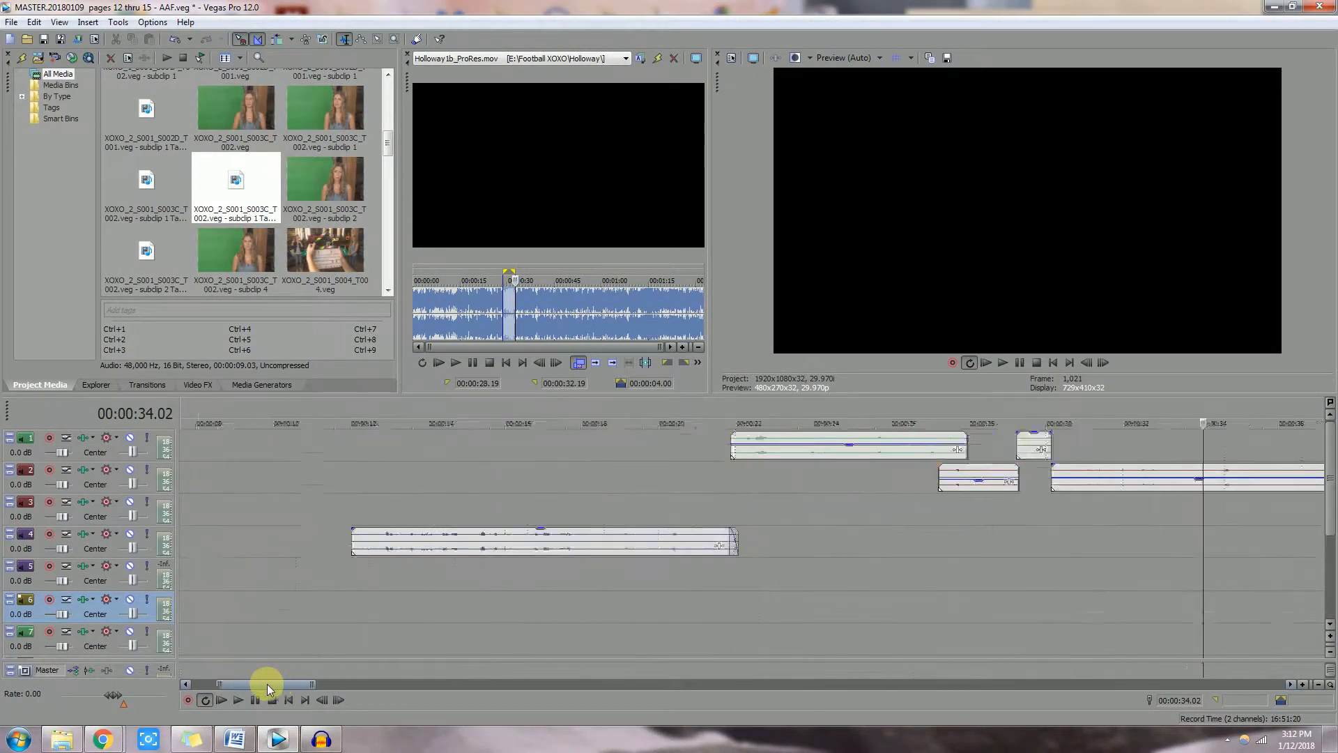
{"action": "left_click", "coordinate": [335, 572]}
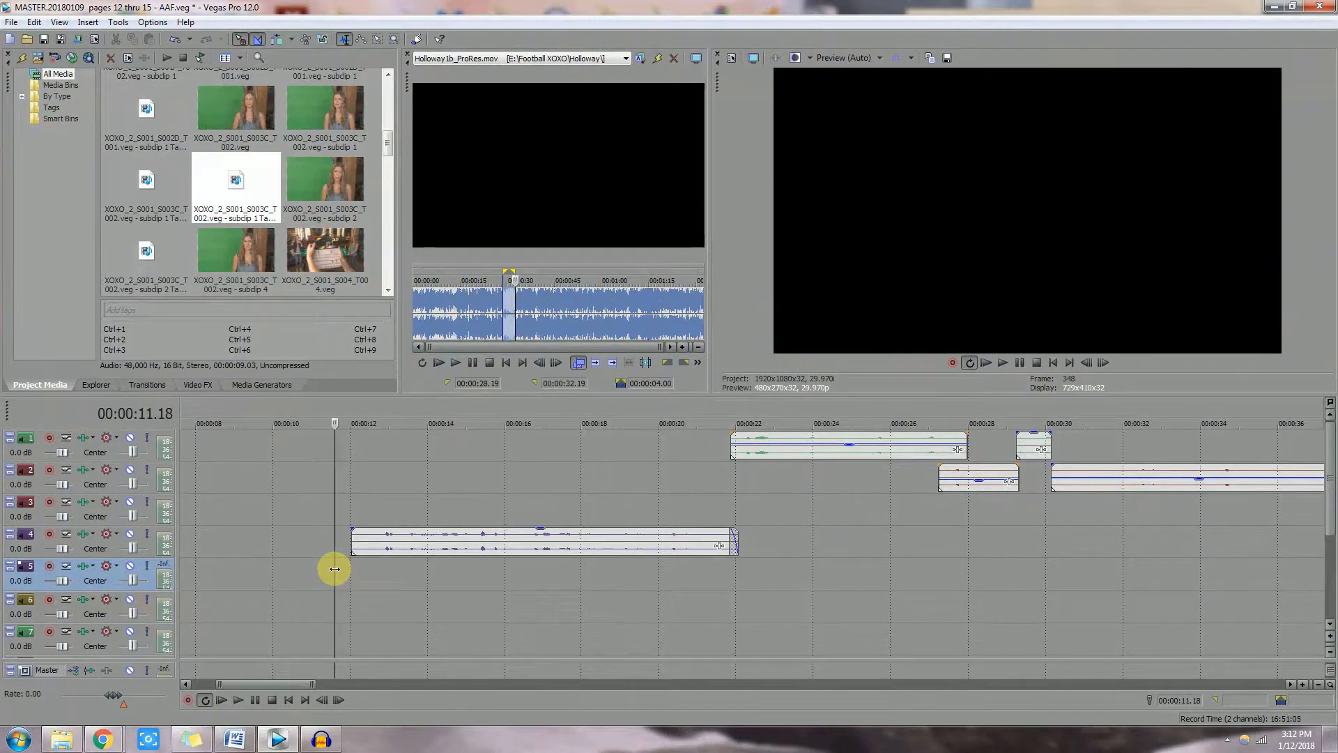
{"action": "left_click", "coordinate": [237, 703]}
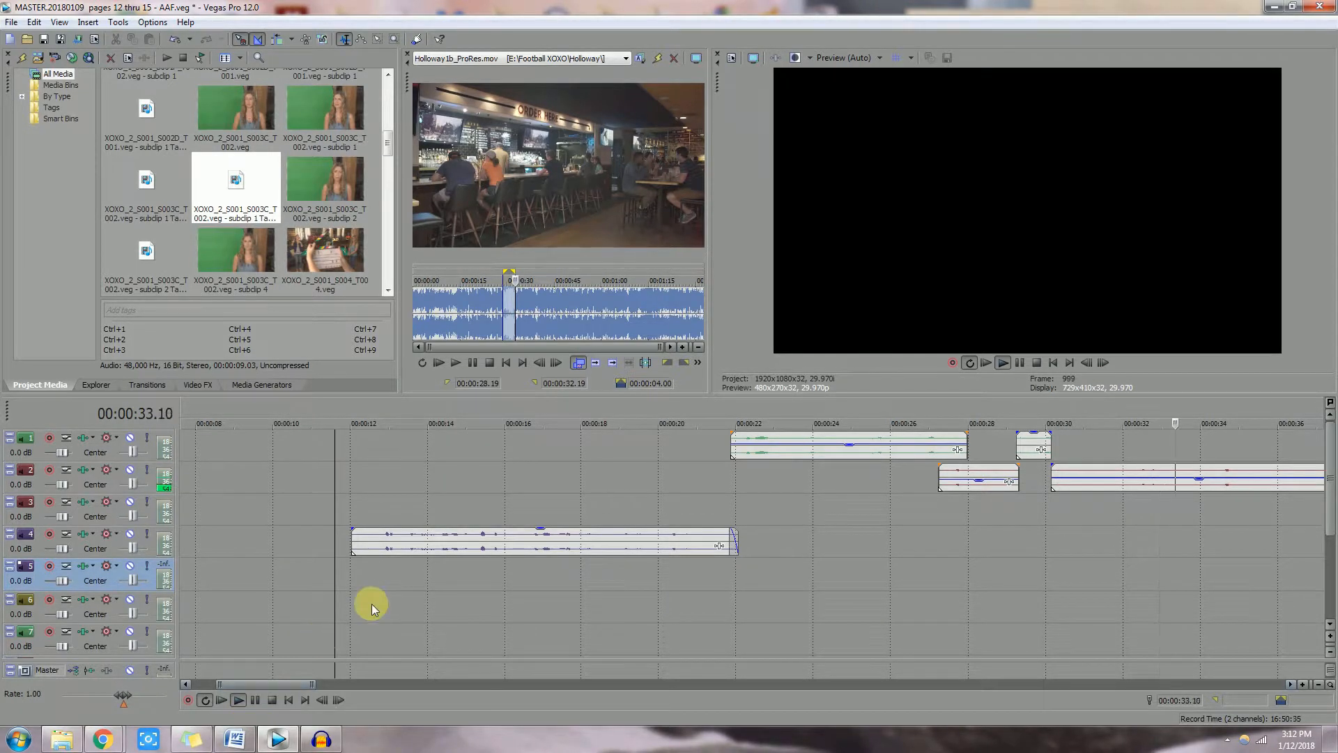
{"action": "scroll", "coordinate": [371, 604], "scroll_direction": "down", "scroll_amount": 3}
{"action": "left_click", "coordinate": [256, 700]}
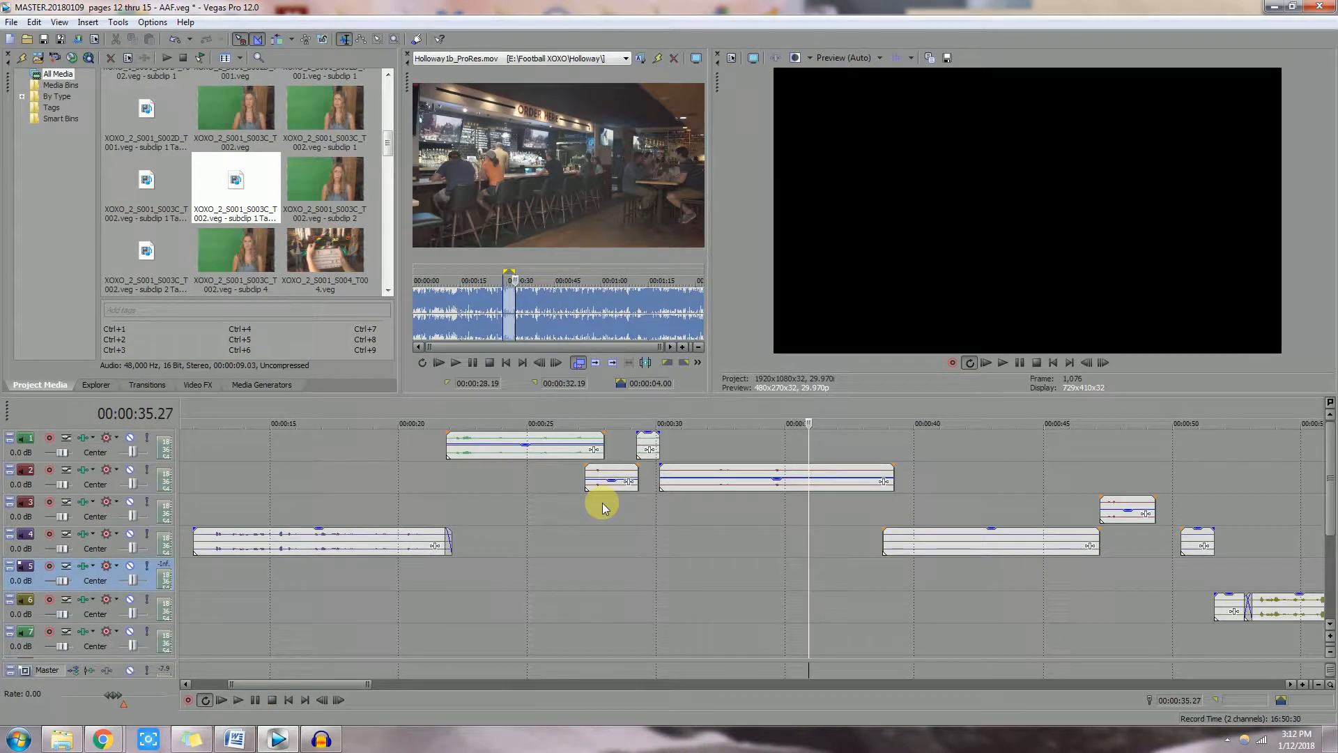
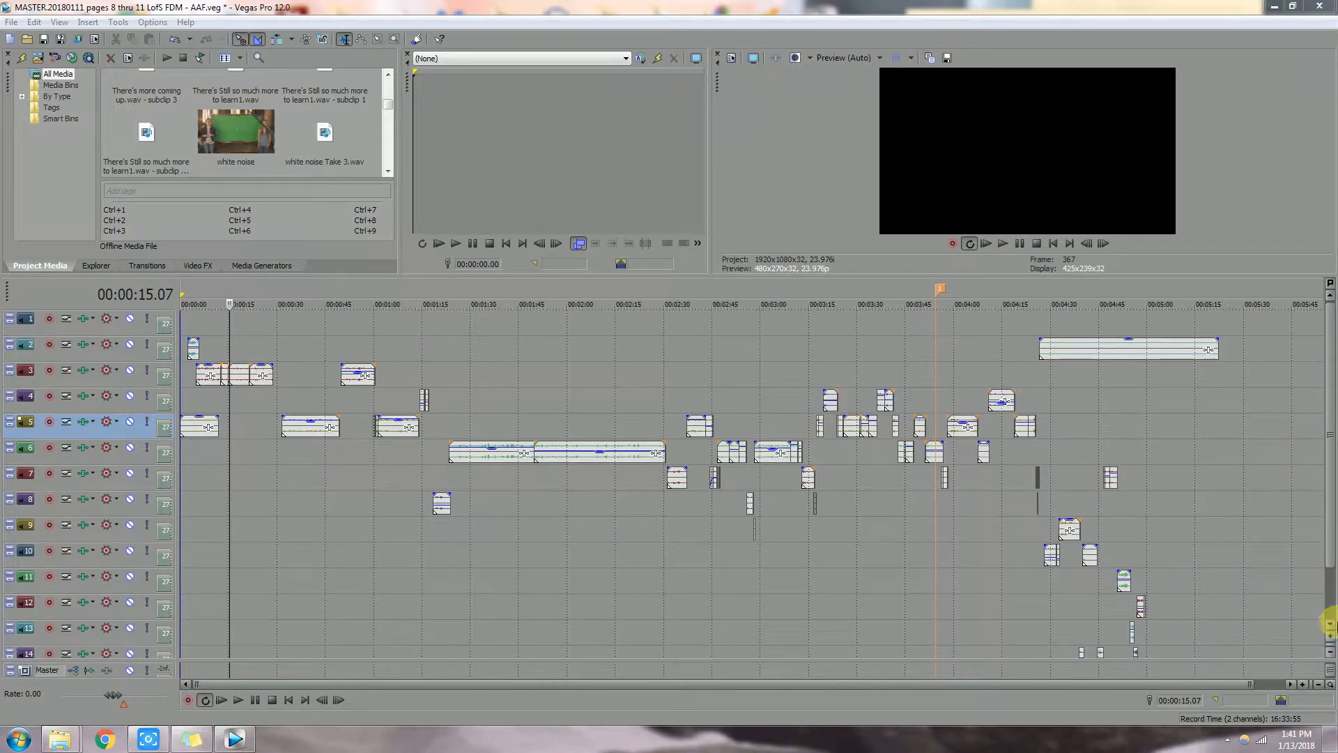
Step: Clean the project media of unused files in the "MASTER.20180111 pages 8 thru 11 LofS FDM - AAF.veg" project
{"action": "left_click", "coordinate": [1330, 625]}
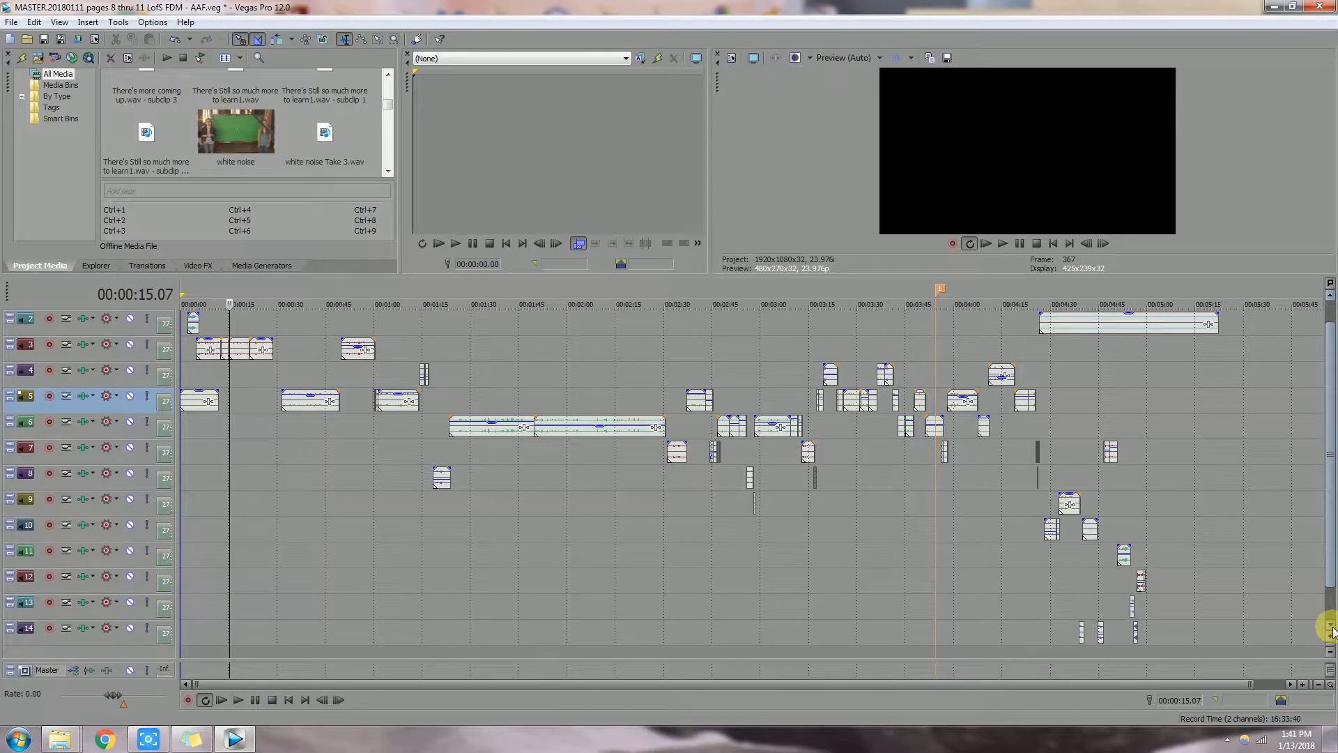
{"action": "left_click", "coordinate": [1330, 625]}
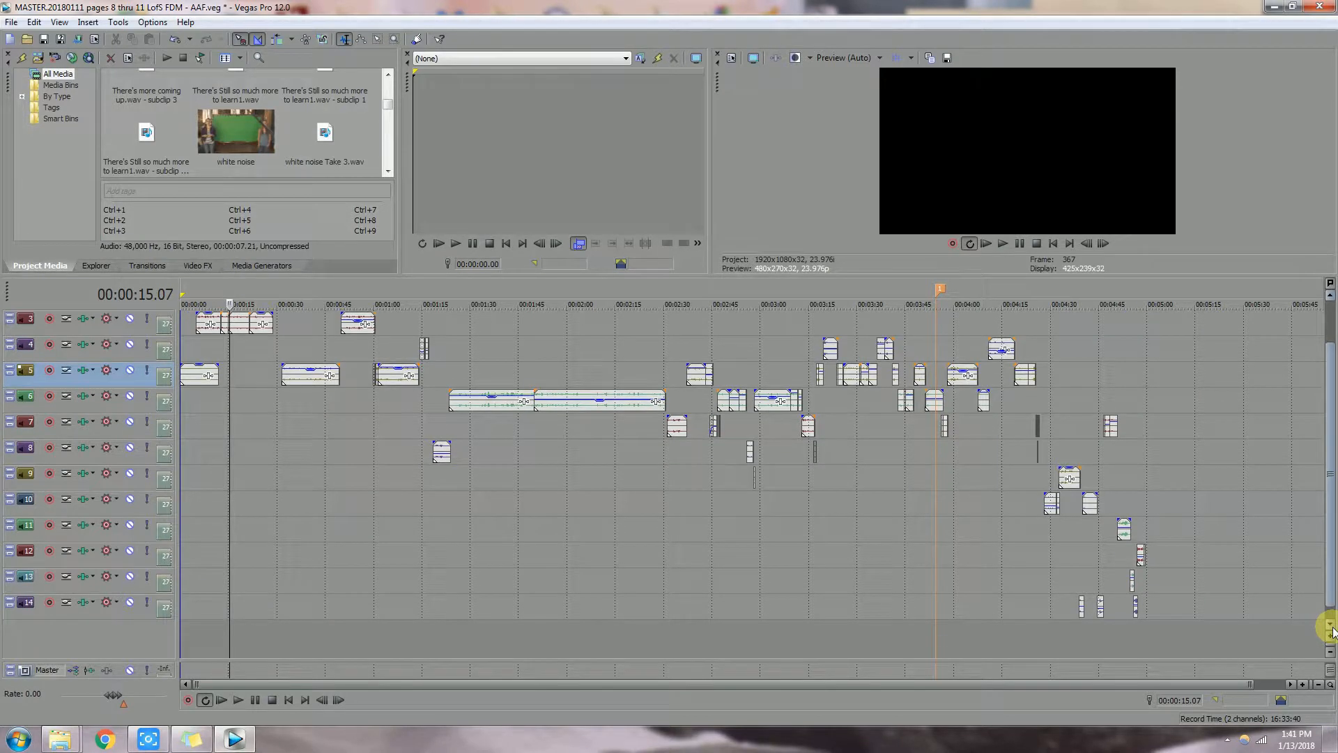
{"action": "left_click", "coordinate": [1330, 295]}
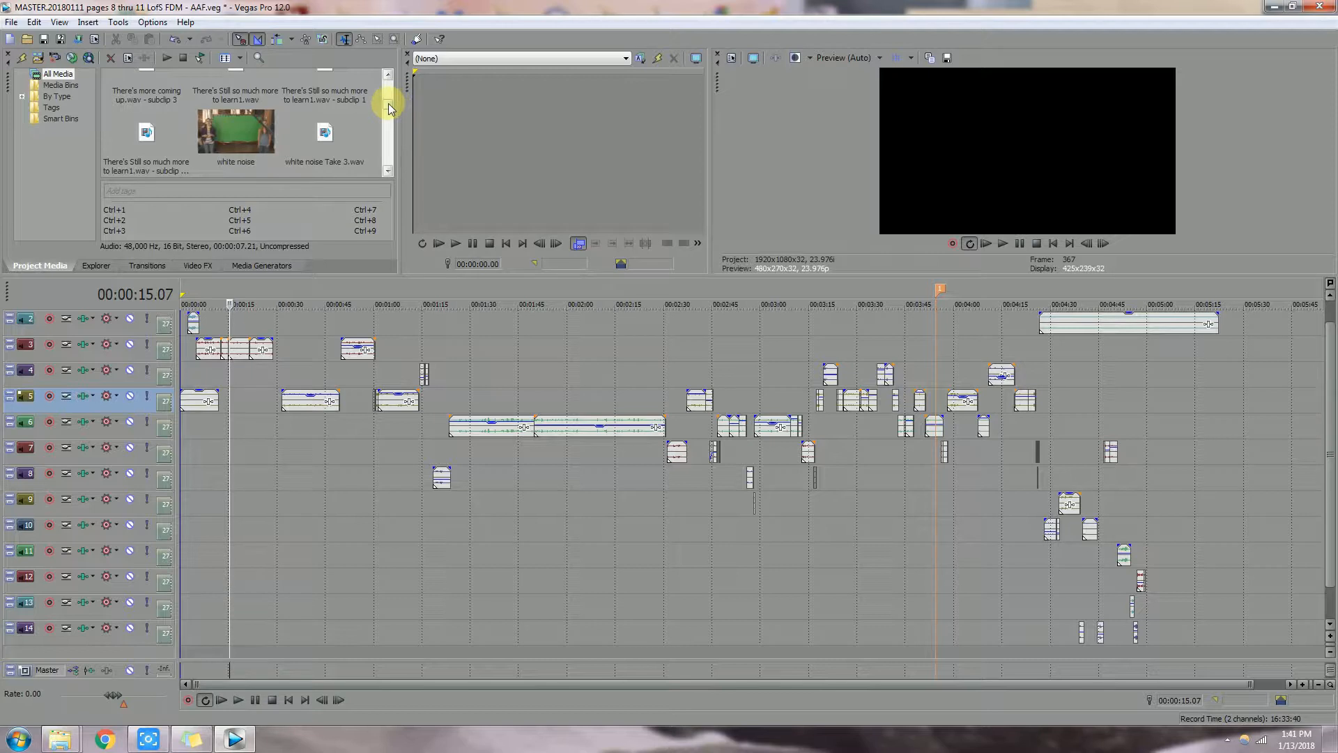
{"action": "scroll", "coordinate": [388, 106], "scroll_direction": "up", "scroll_amount": 2}
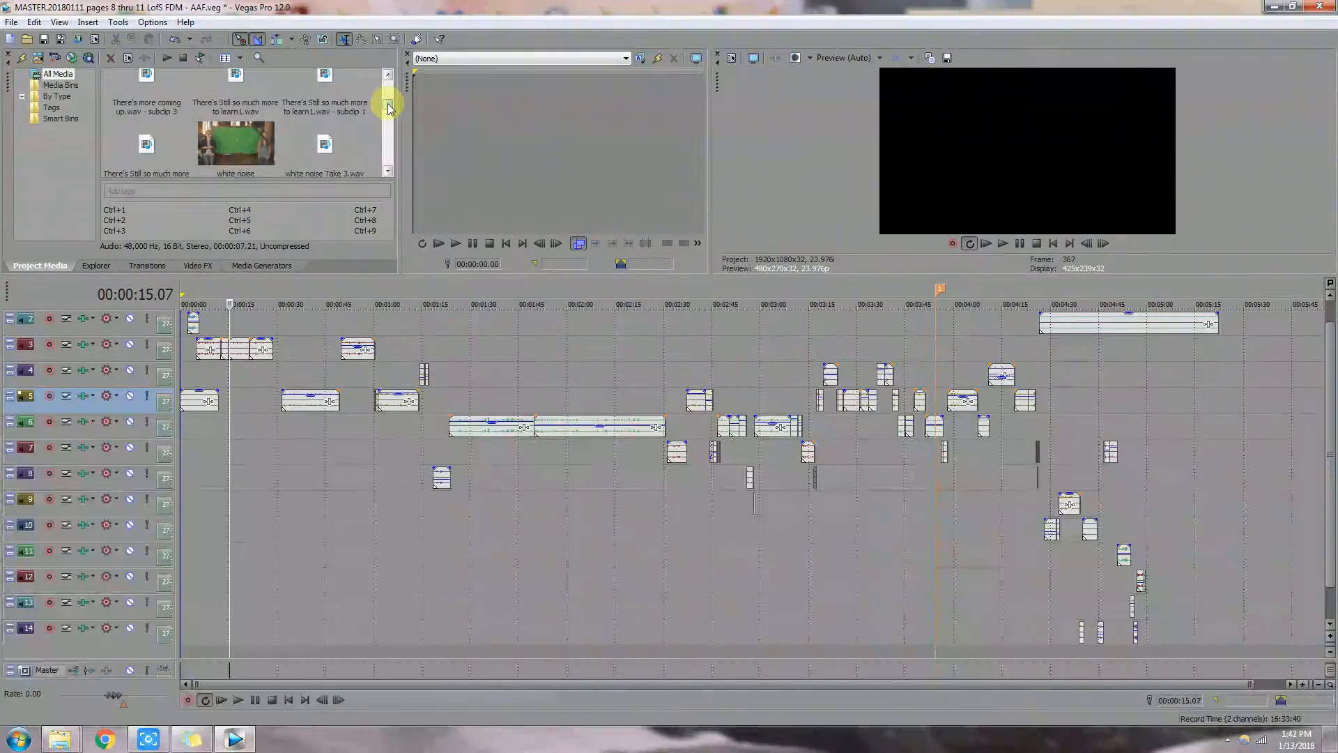
{"action": "left_click", "coordinate": [117, 23]}
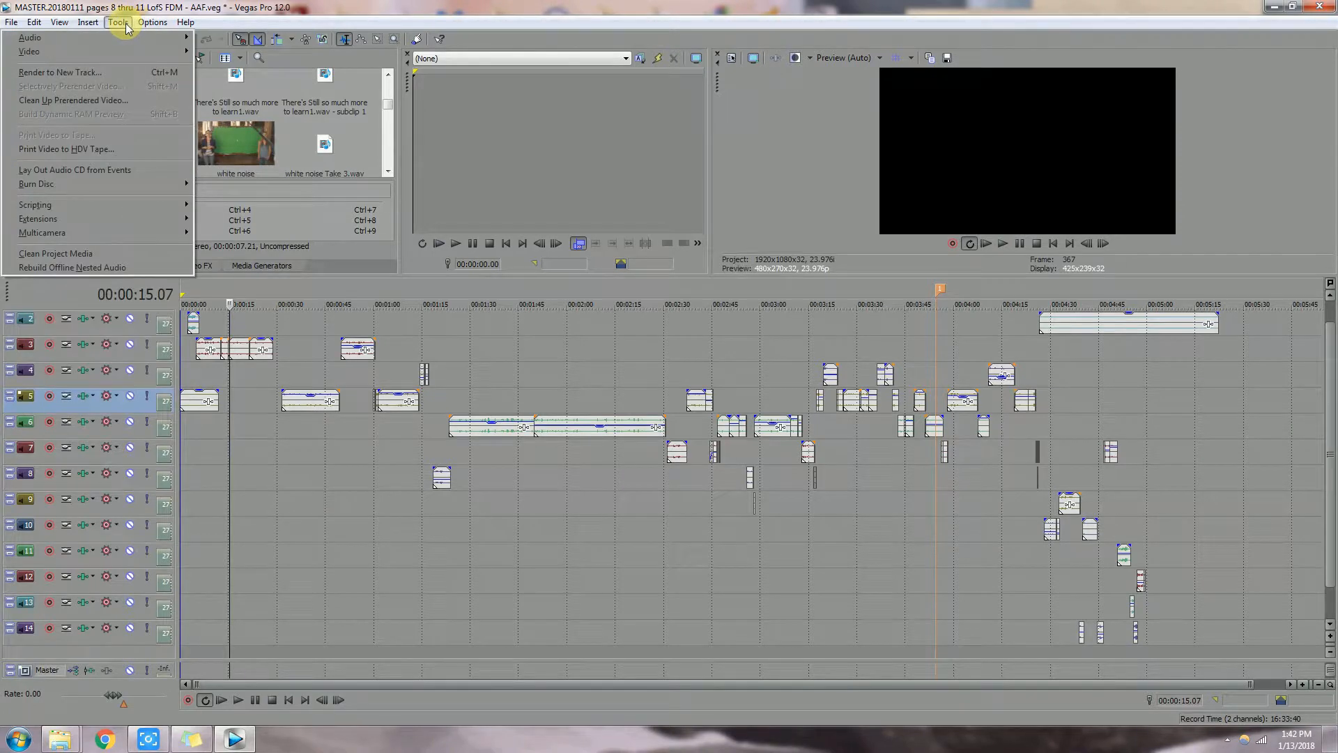
{"action": "left_click", "coordinate": [64, 254]}
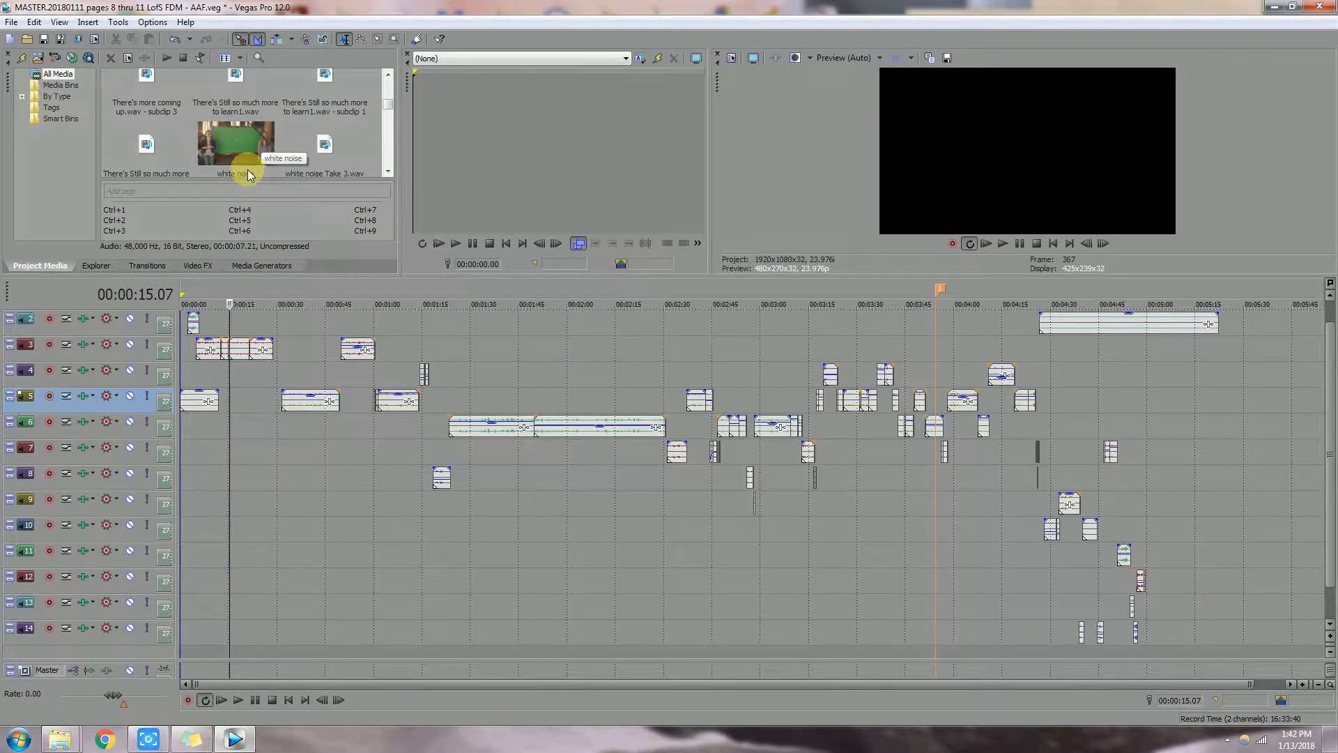
Step: Check the audio attributes of the "white noise" media and its Take 3 to Take 6 WAV files in the project media
{"action": "left_click", "coordinate": [388, 172]}
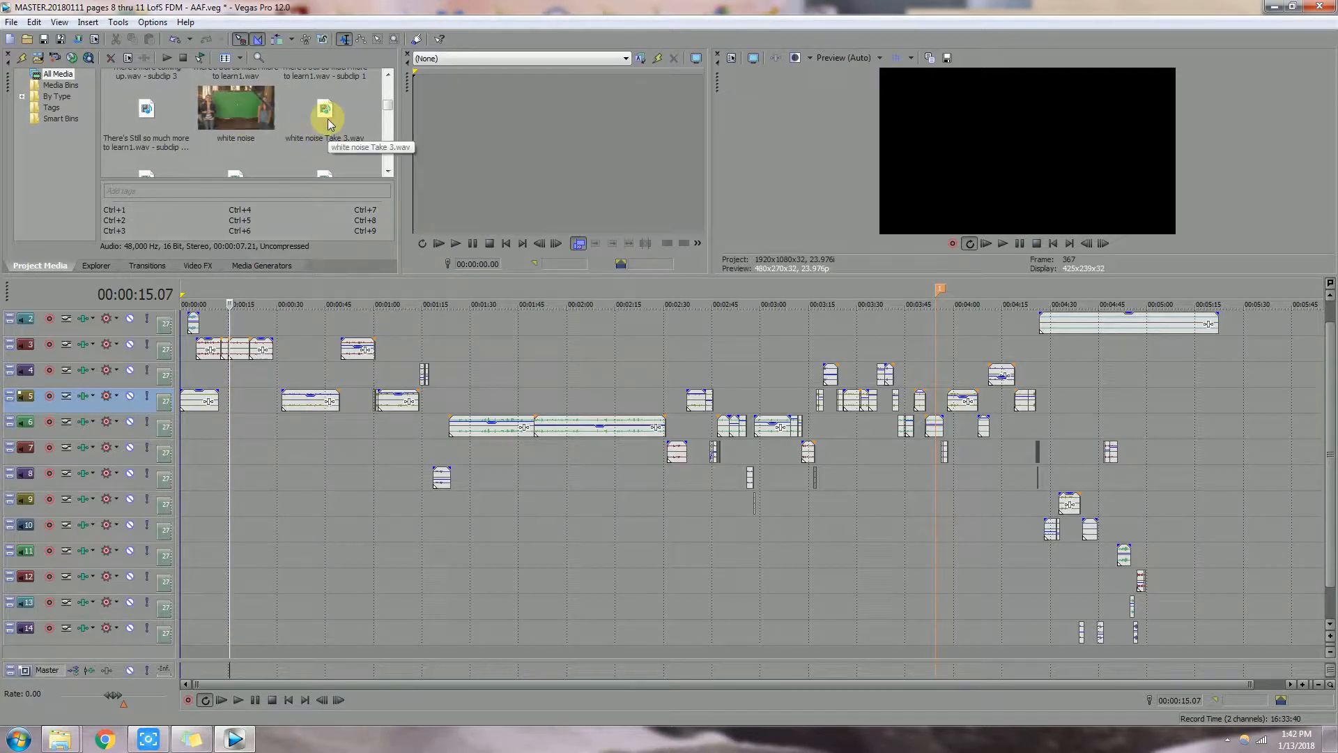
{"action": "left_click", "coordinate": [327, 122]}
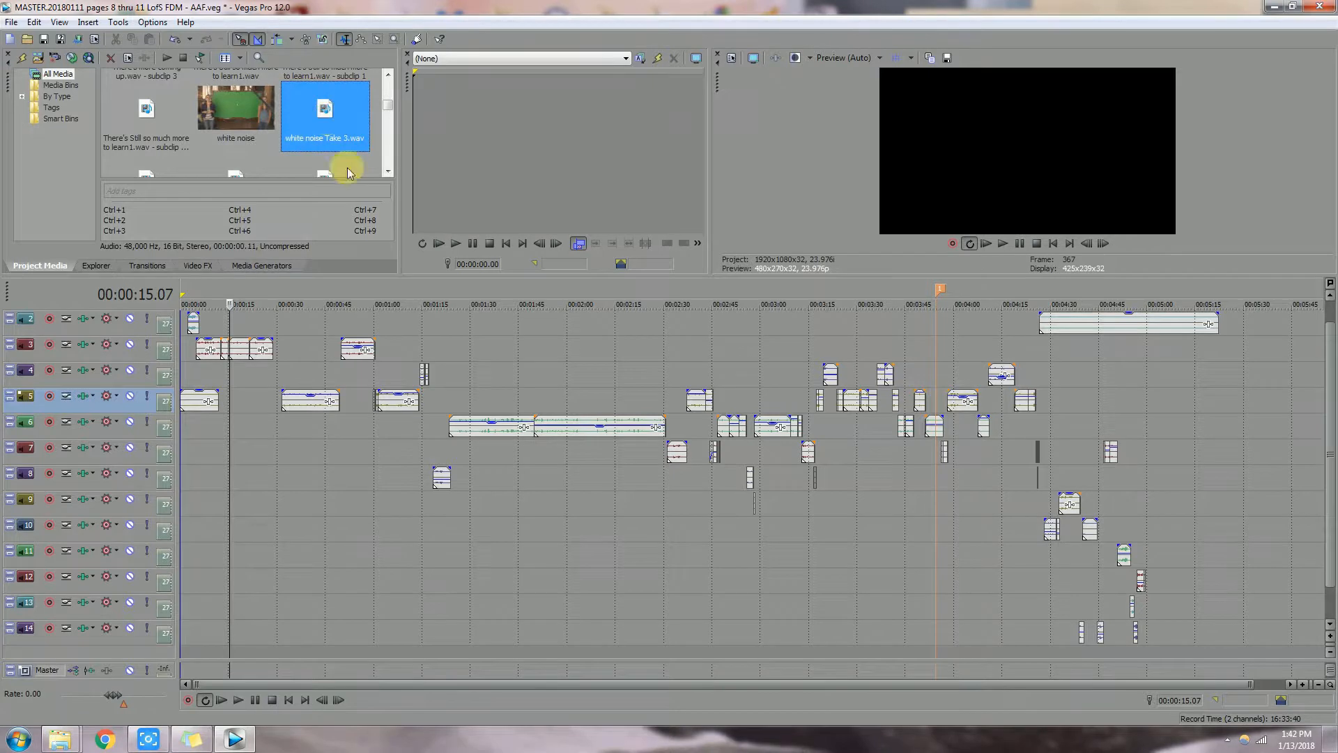
{"action": "left_click", "coordinate": [389, 173]}
{"action": "left_click", "coordinate": [143, 164]}
{"action": "left_click", "coordinate": [249, 157]}
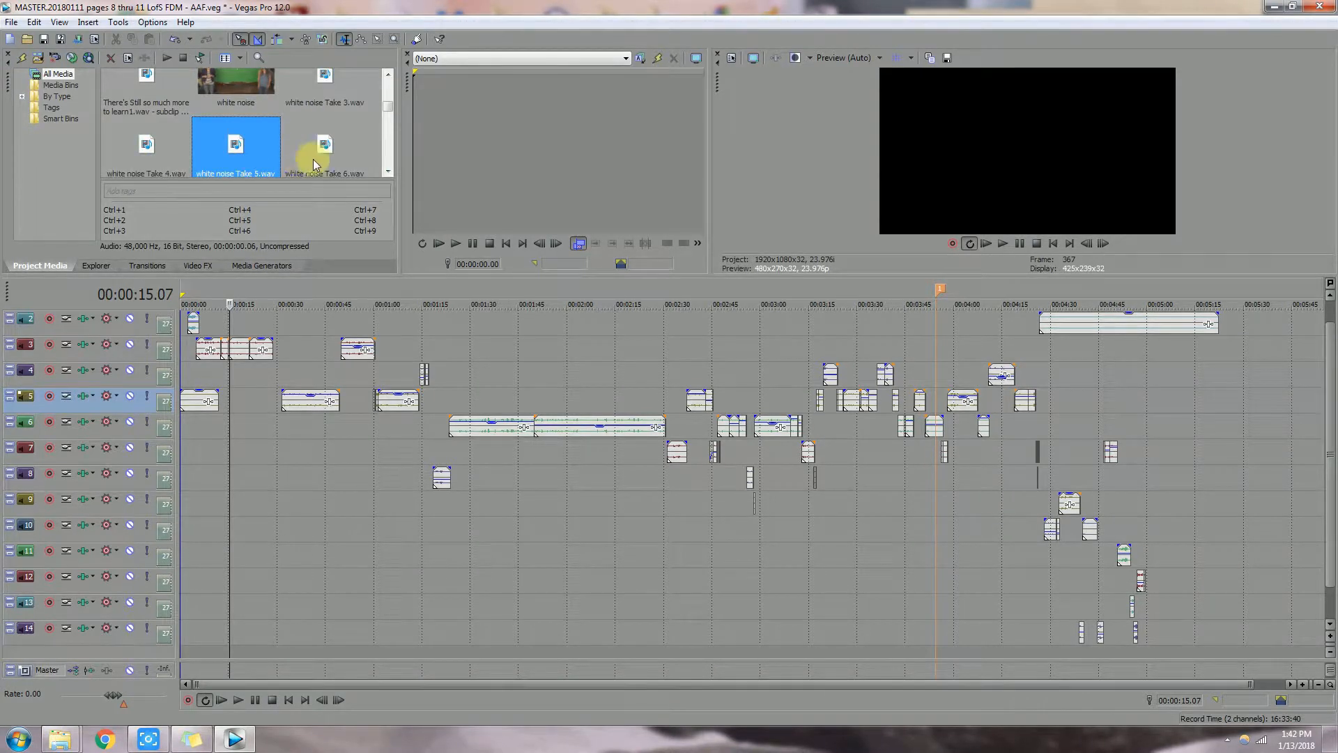
{"action": "left_click", "coordinate": [324, 159]}
{"action": "left_click", "coordinate": [388, 171]}
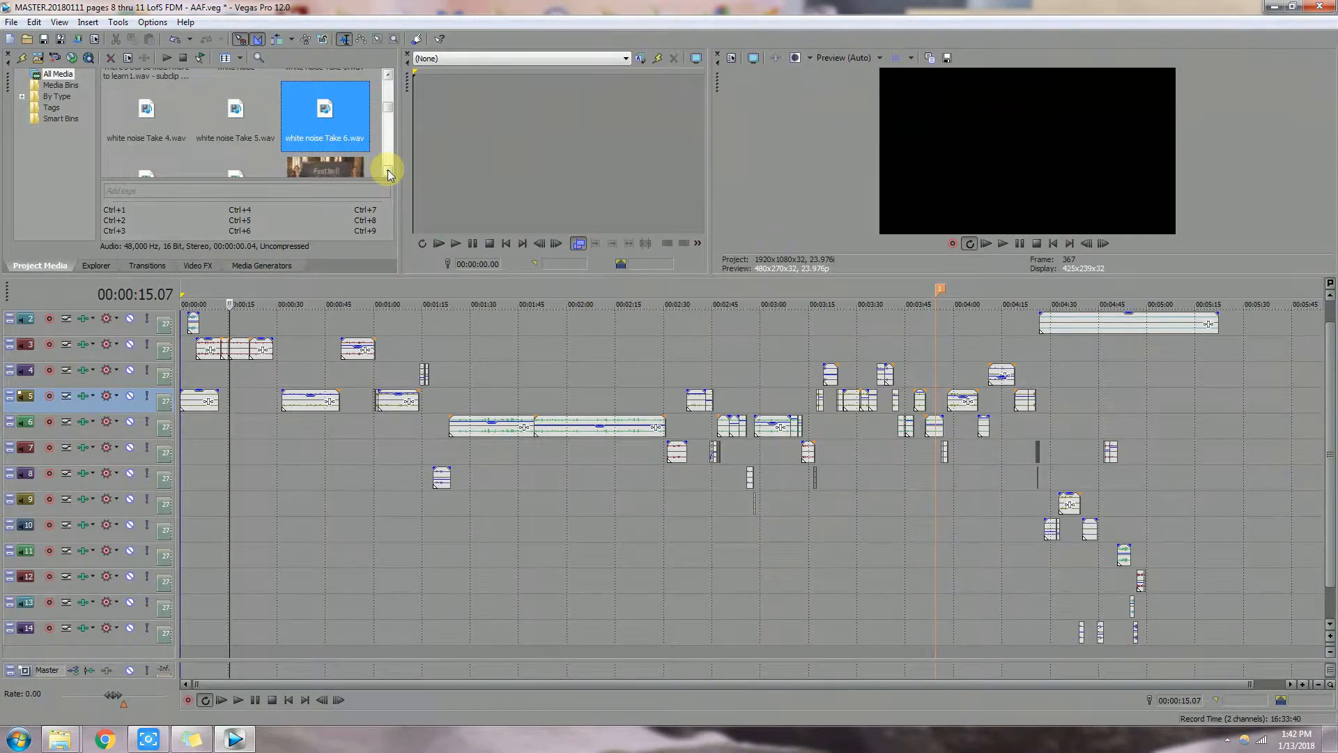
{"action": "left_click", "coordinate": [388, 172]}
{"action": "left_click", "coordinate": [388, 74]}
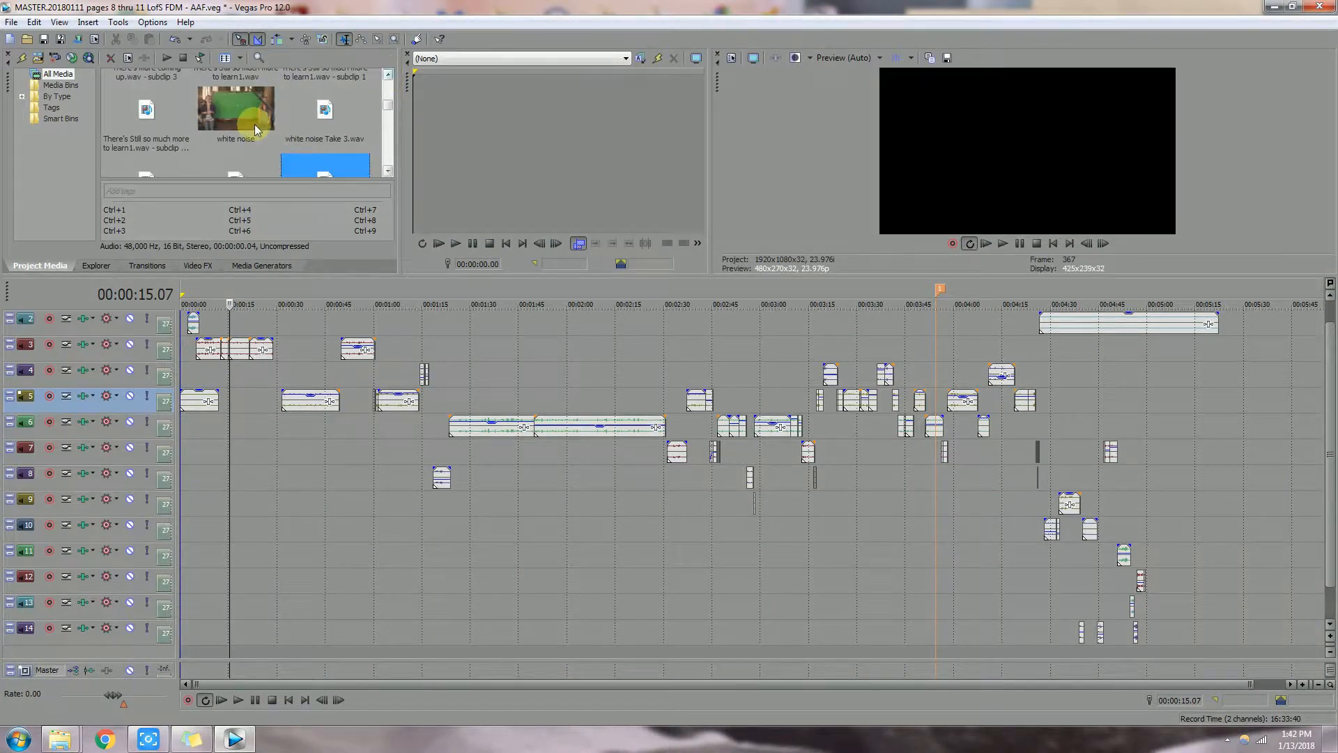
{"action": "left_click", "coordinate": [254, 131]}
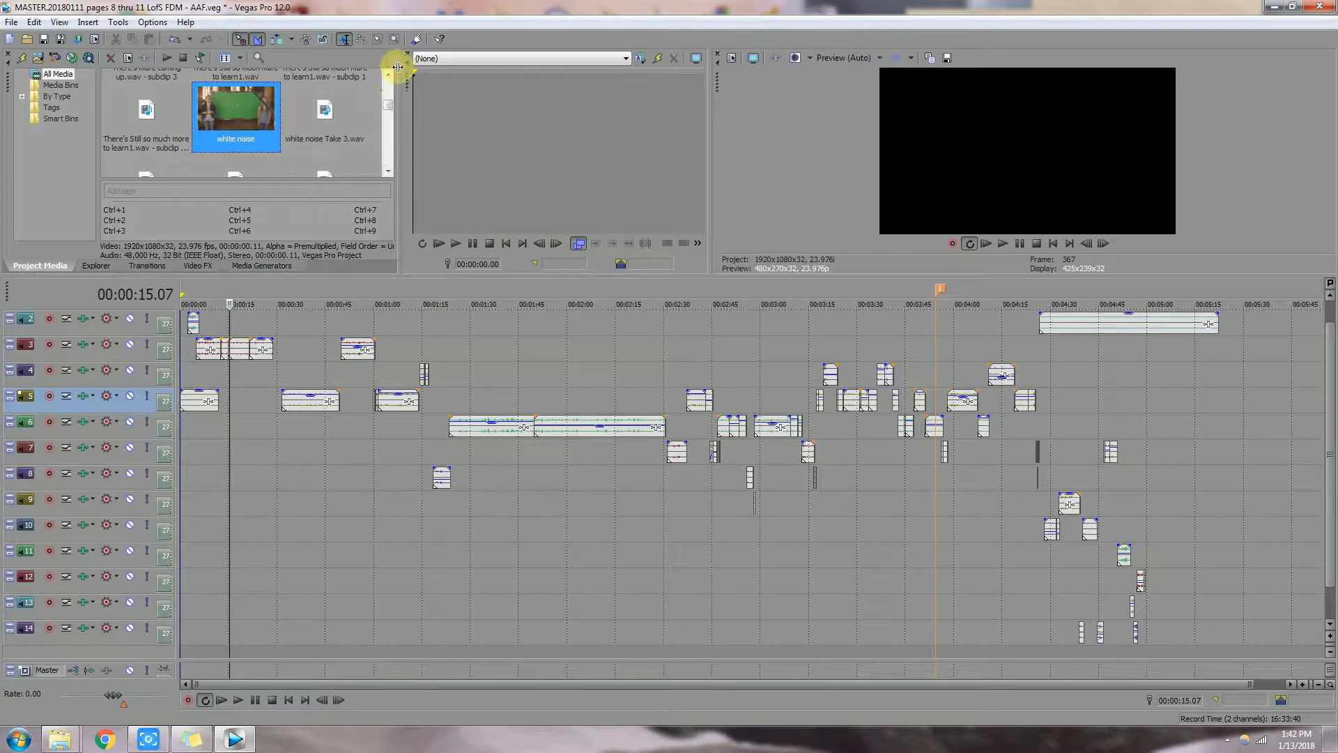
Step: Select the timeline events using "white noise", and those using "There's Still so much more to learn1.wav - subclip 1 Take 2.wav"
{"action": "right_click", "coordinate": [233, 114]}
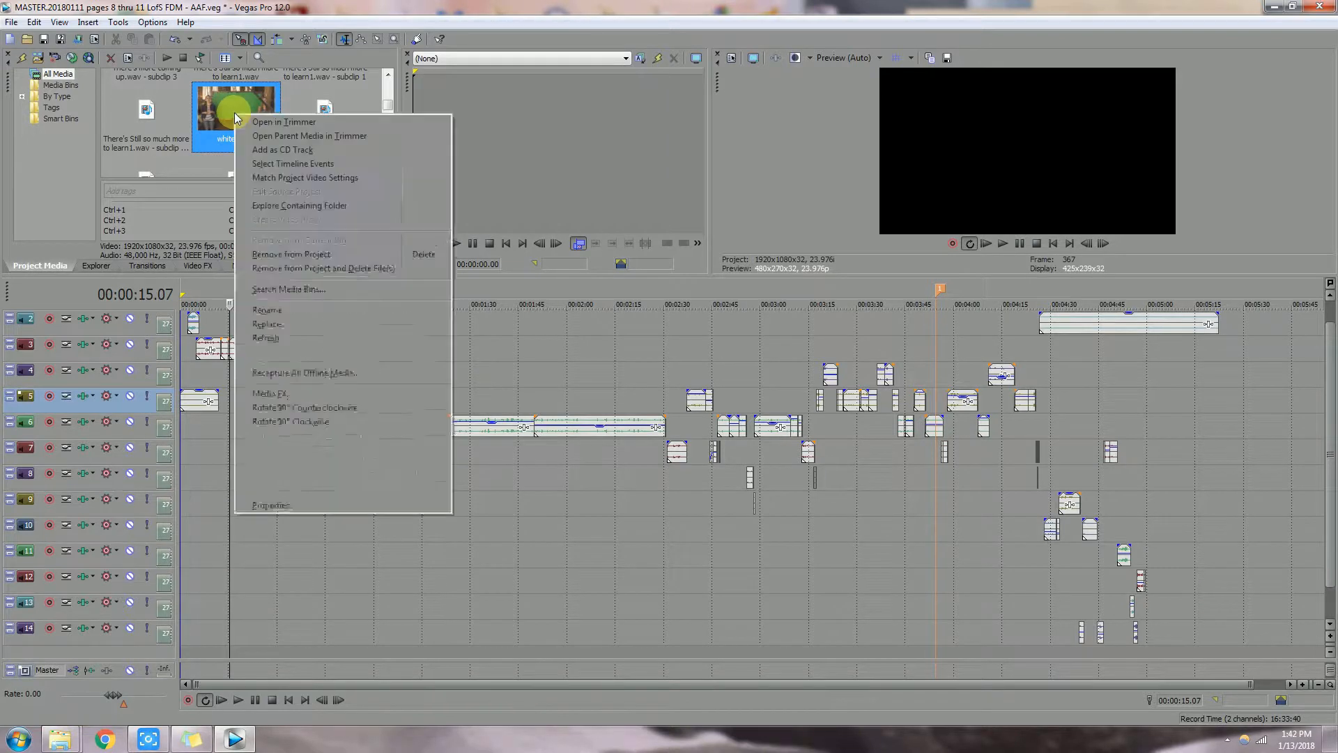
{"action": "left_click", "coordinate": [254, 164]}
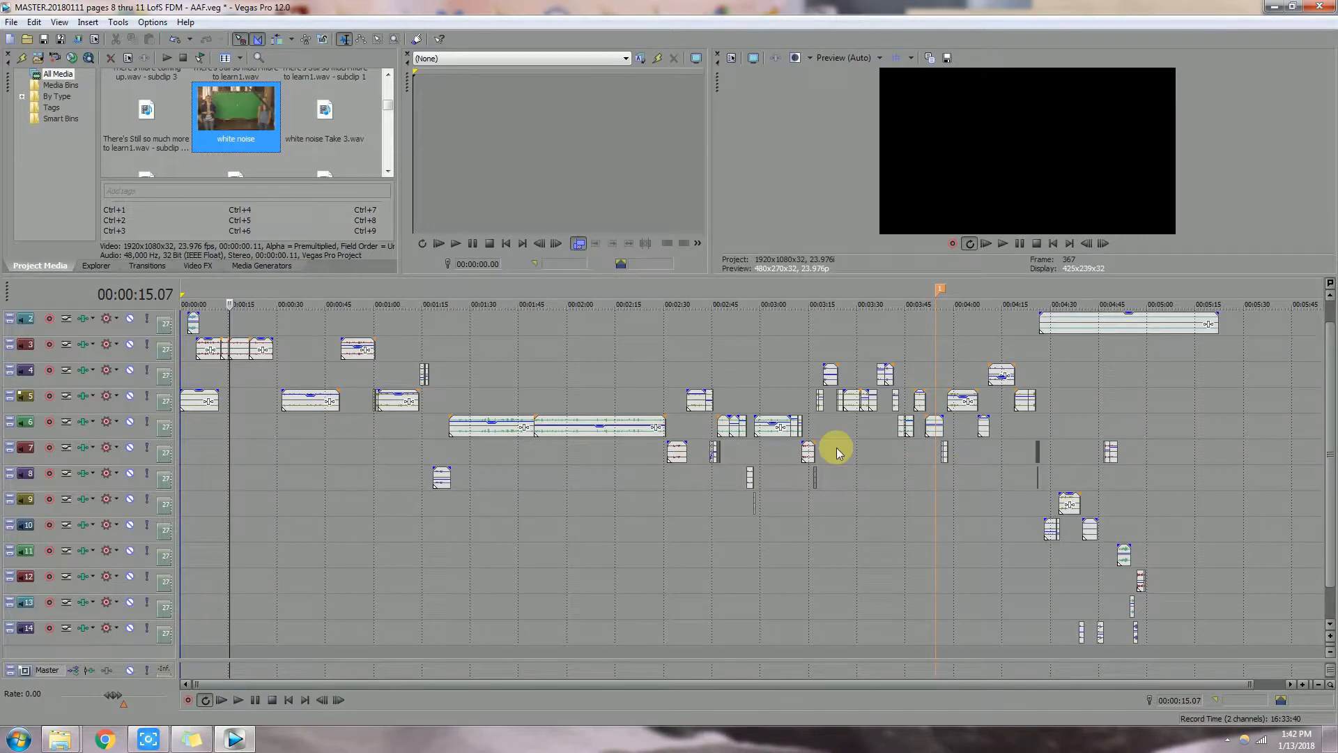
{"action": "left_click", "coordinate": [145, 119]}
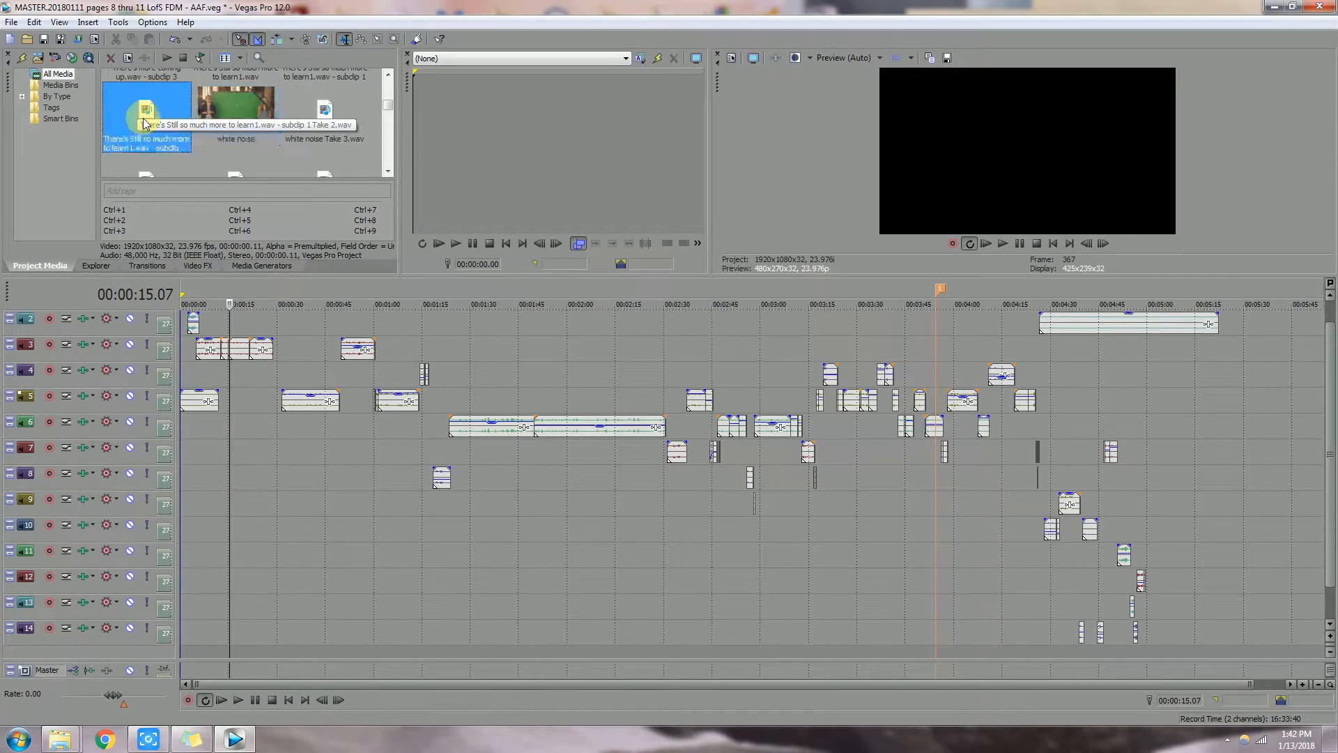
{"action": "right_click", "coordinate": [146, 124]}
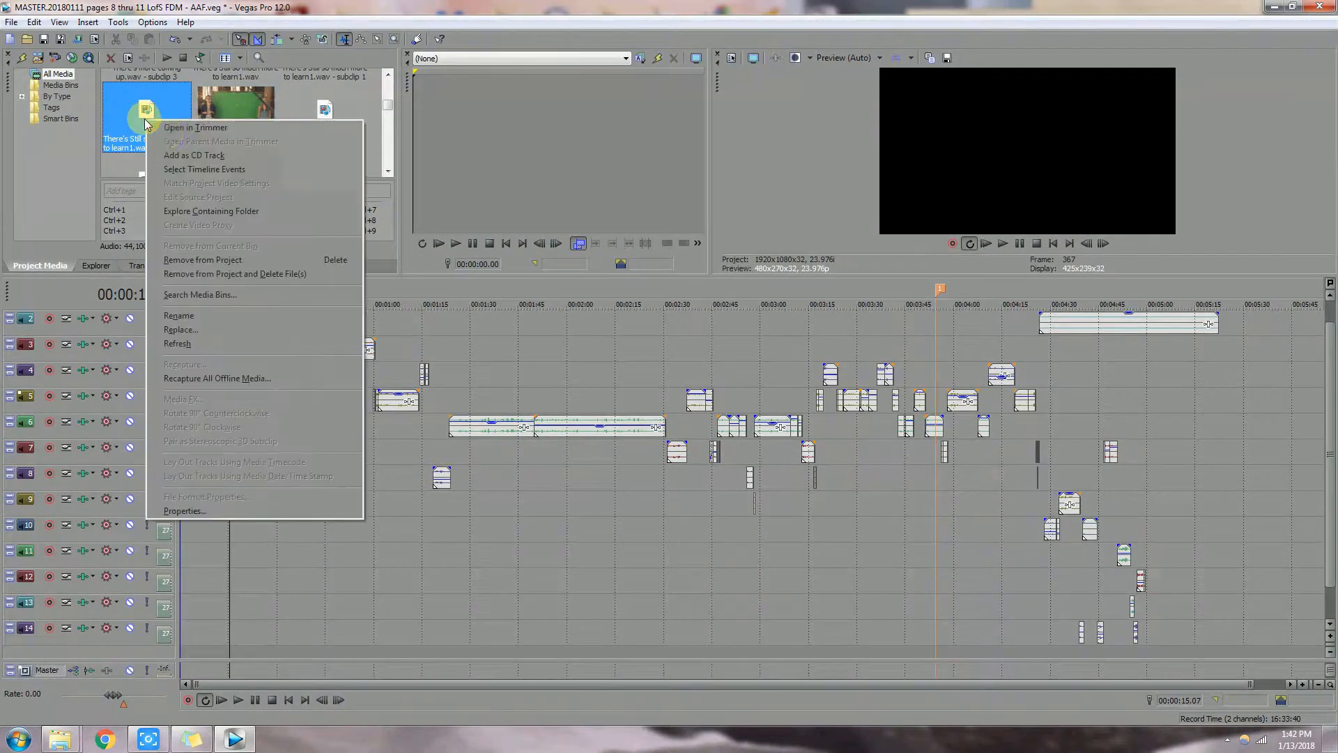
{"action": "left_click", "coordinate": [196, 170]}
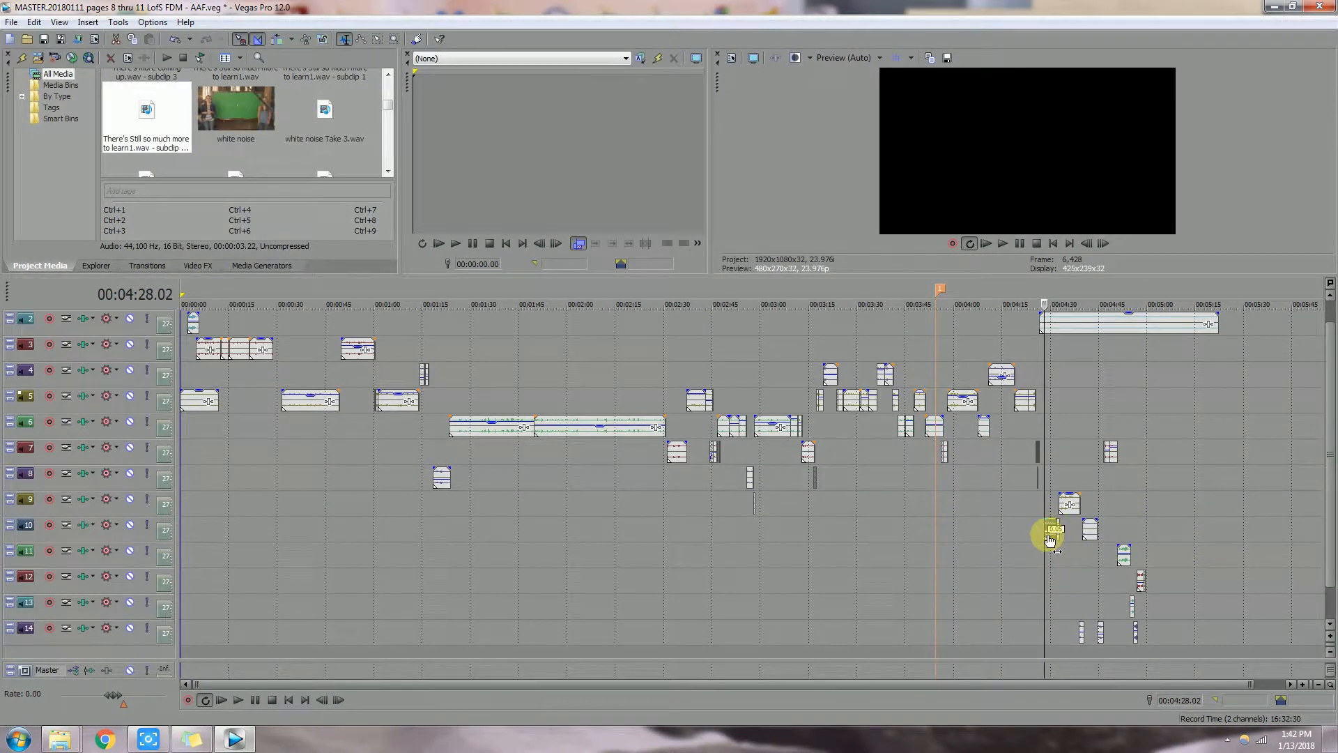
Step: Remove the "white noise" media and all its timeline references from the project, and save the project
{"action": "left_click", "coordinate": [237, 106]}
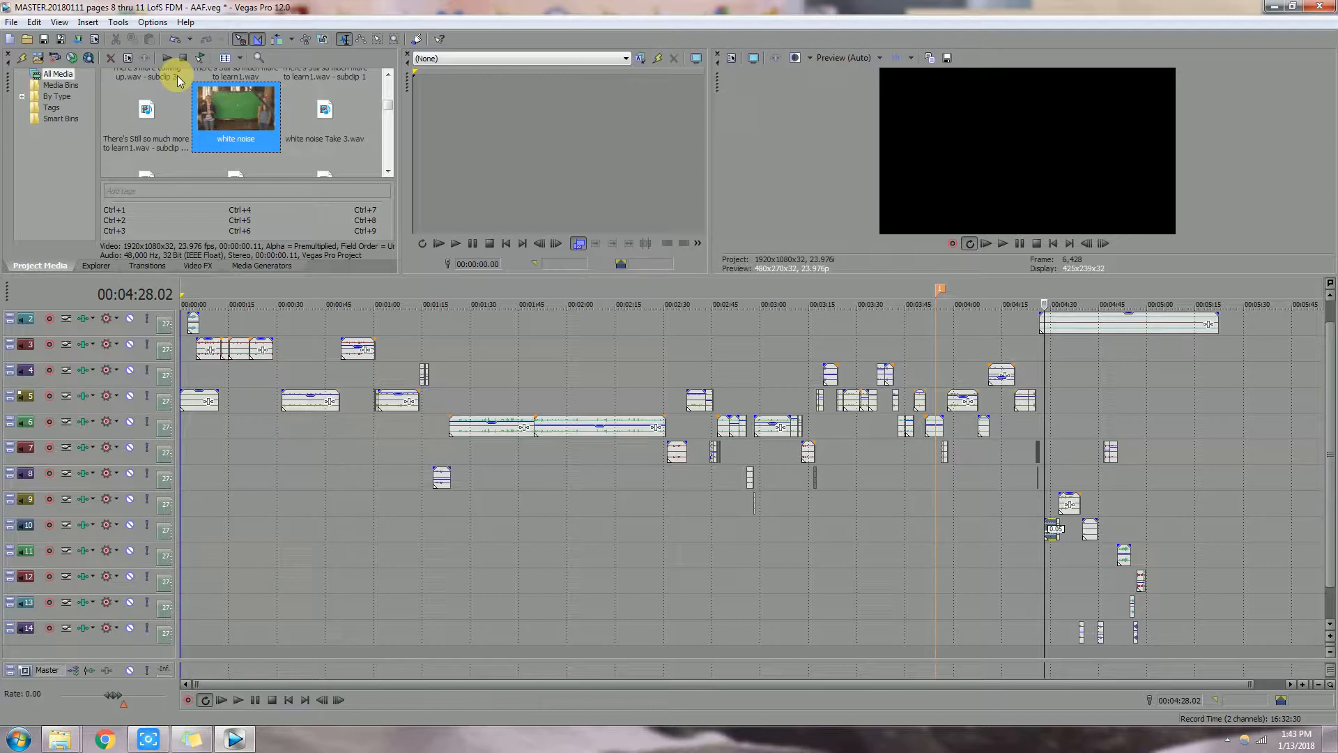
{"action": "right_click", "coordinate": [236, 103]}
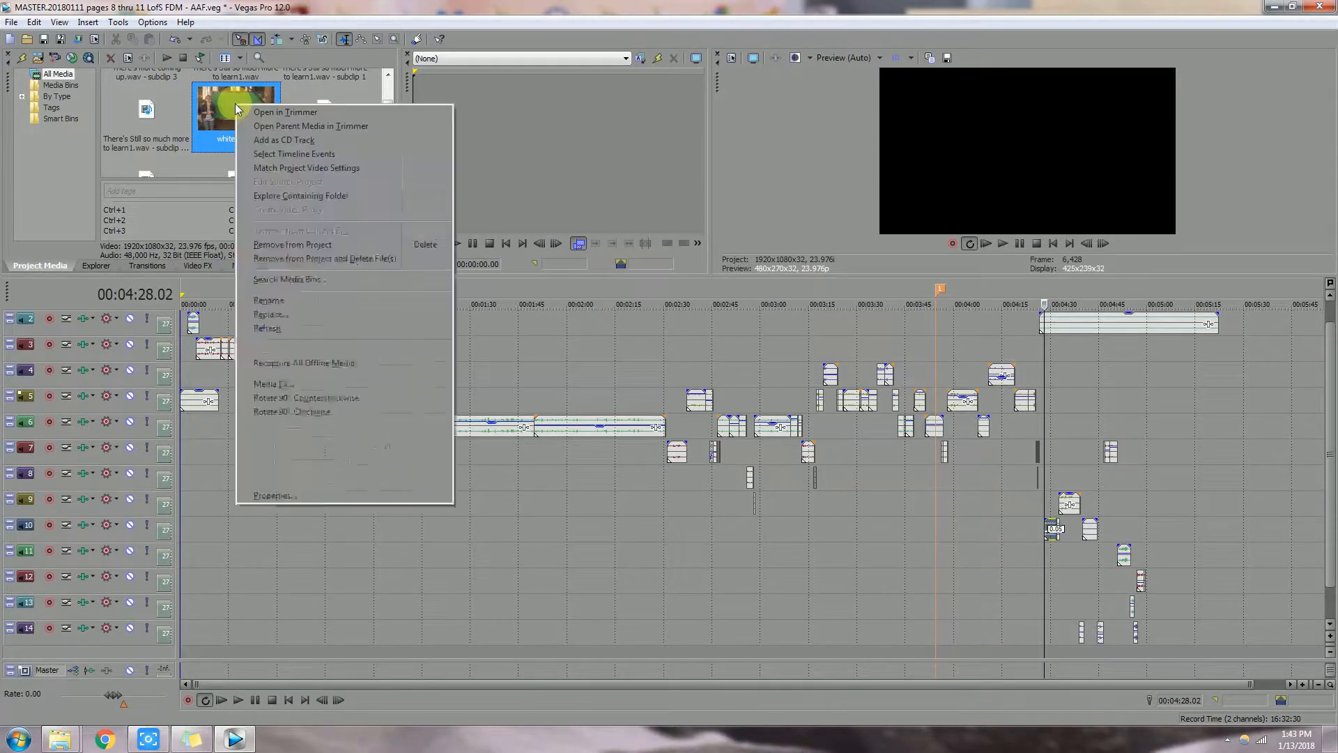
{"action": "left_click", "coordinate": [282, 247]}
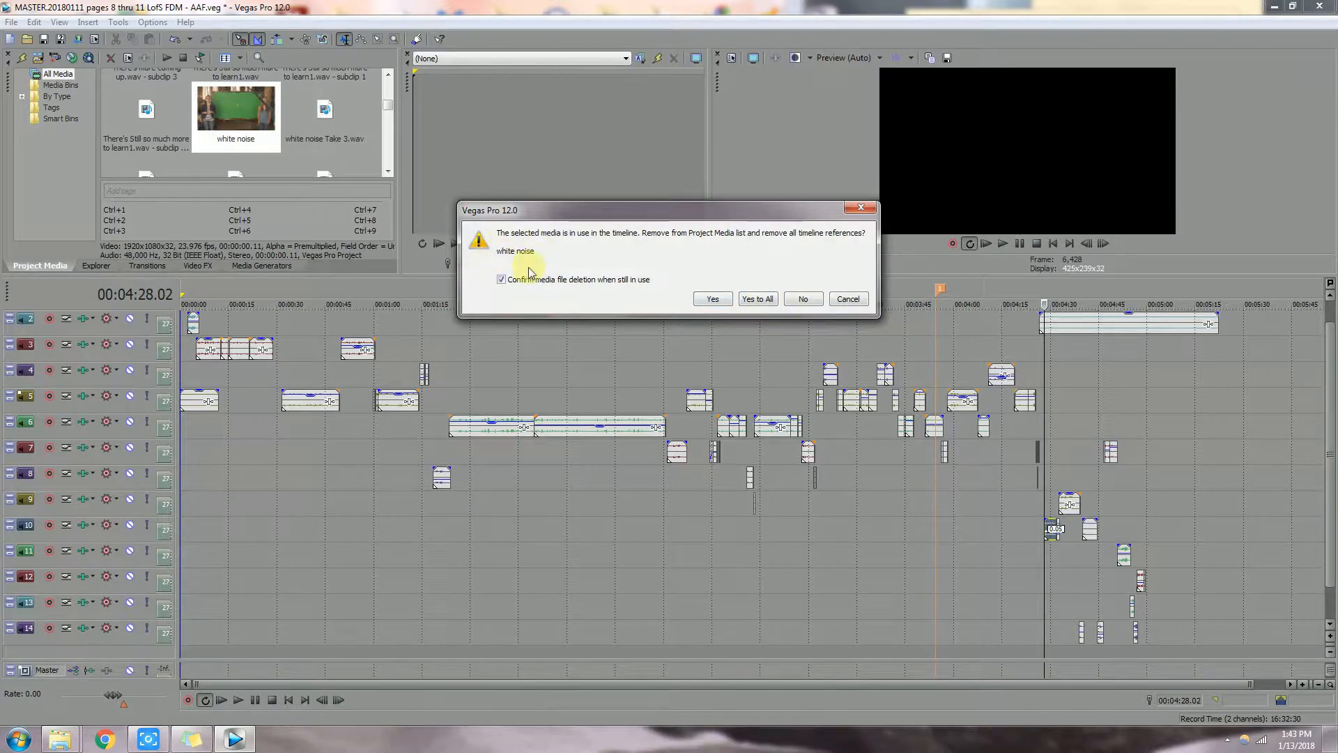
{"action": "left_click", "coordinate": [715, 300]}
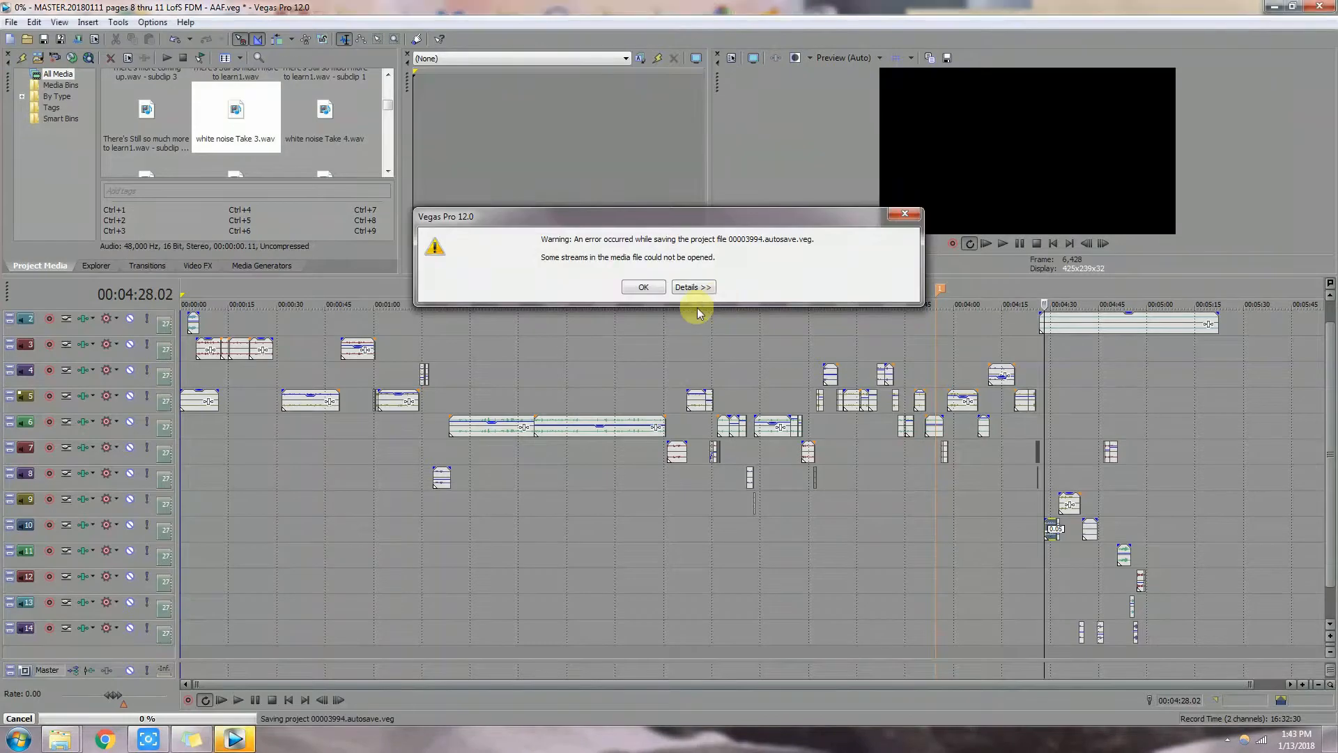
{"action": "left_click", "coordinate": [642, 288]}
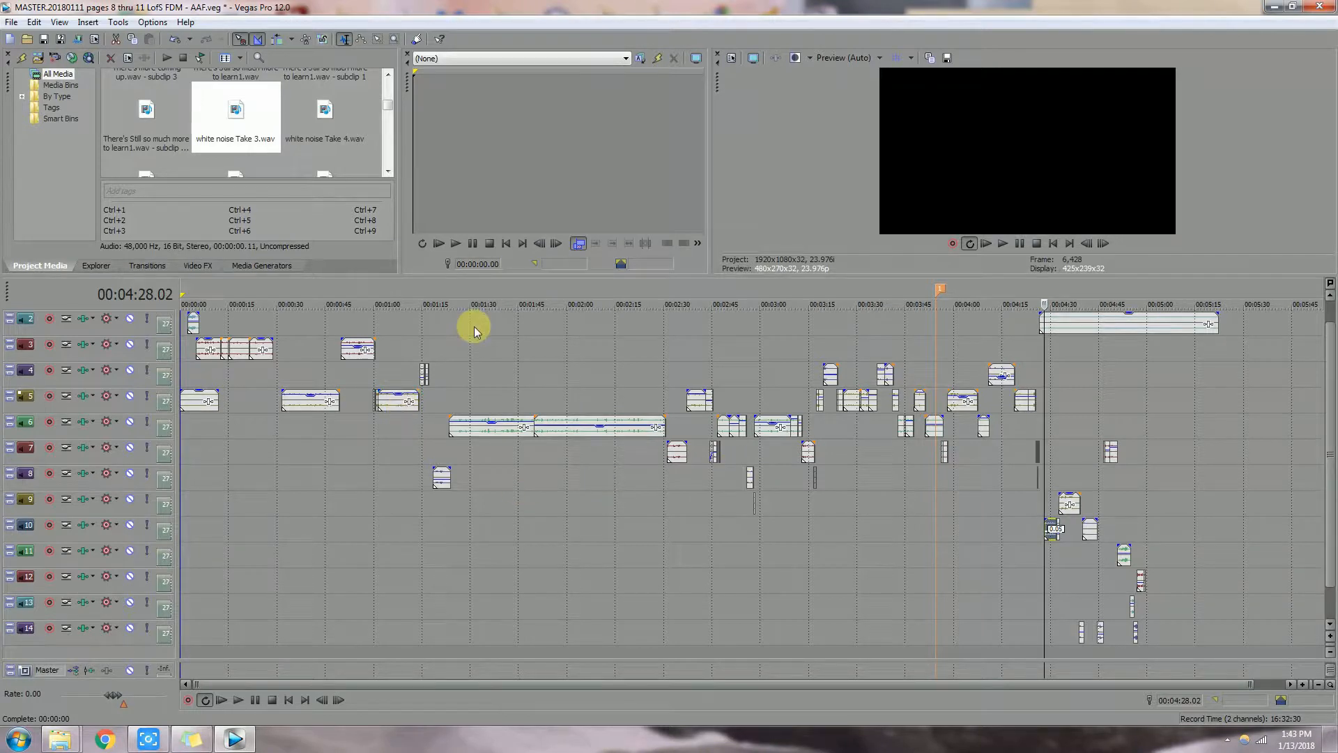
{"action": "left_click", "coordinate": [44, 40]}
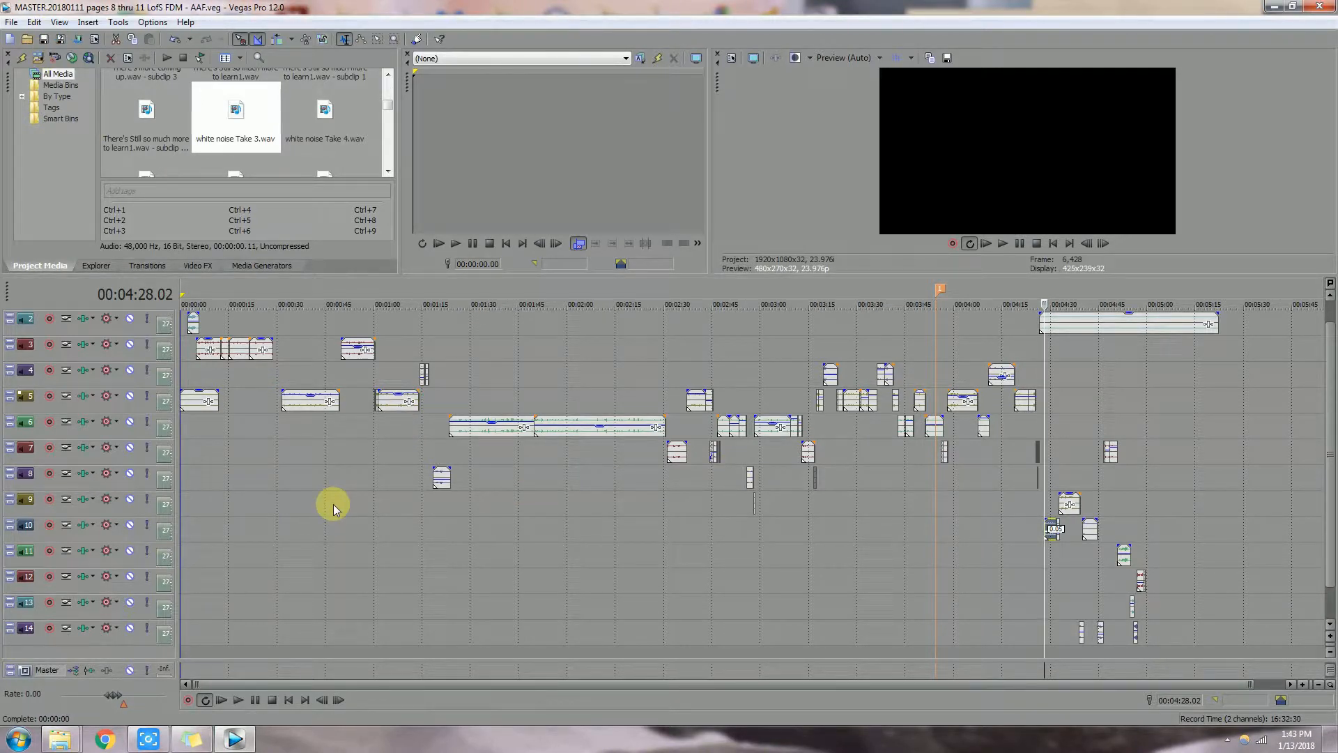
Step: Remove XOXO_1_S001_S001A_T002.veg from the project media together with its subclips and all their timeline references
{"action": "left_click", "coordinate": [388, 172]}
{"action": "left_click", "coordinate": [388, 172]}
{"action": "left_click", "coordinate": [388, 172]}
{"action": "left_click", "coordinate": [233, 120]}
{"action": "right_click", "coordinate": [234, 122]}
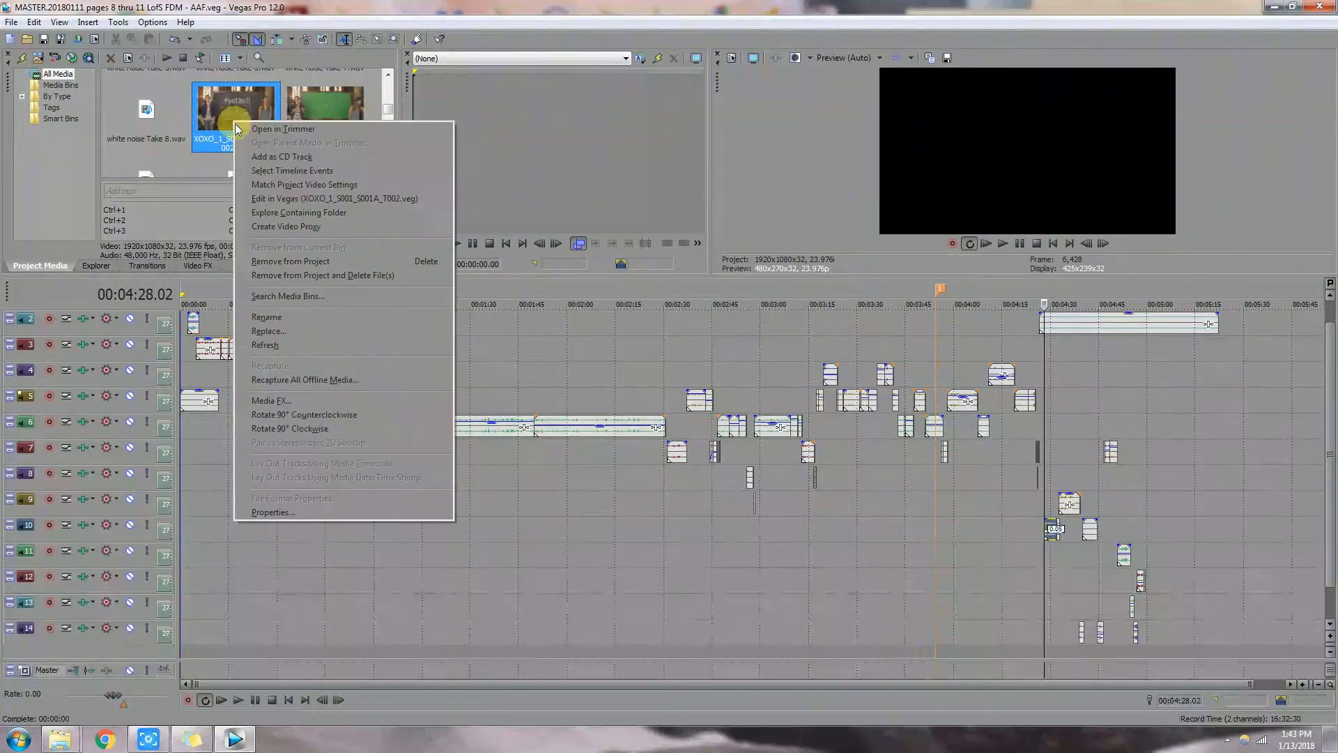
{"action": "left_click", "coordinate": [314, 268]}
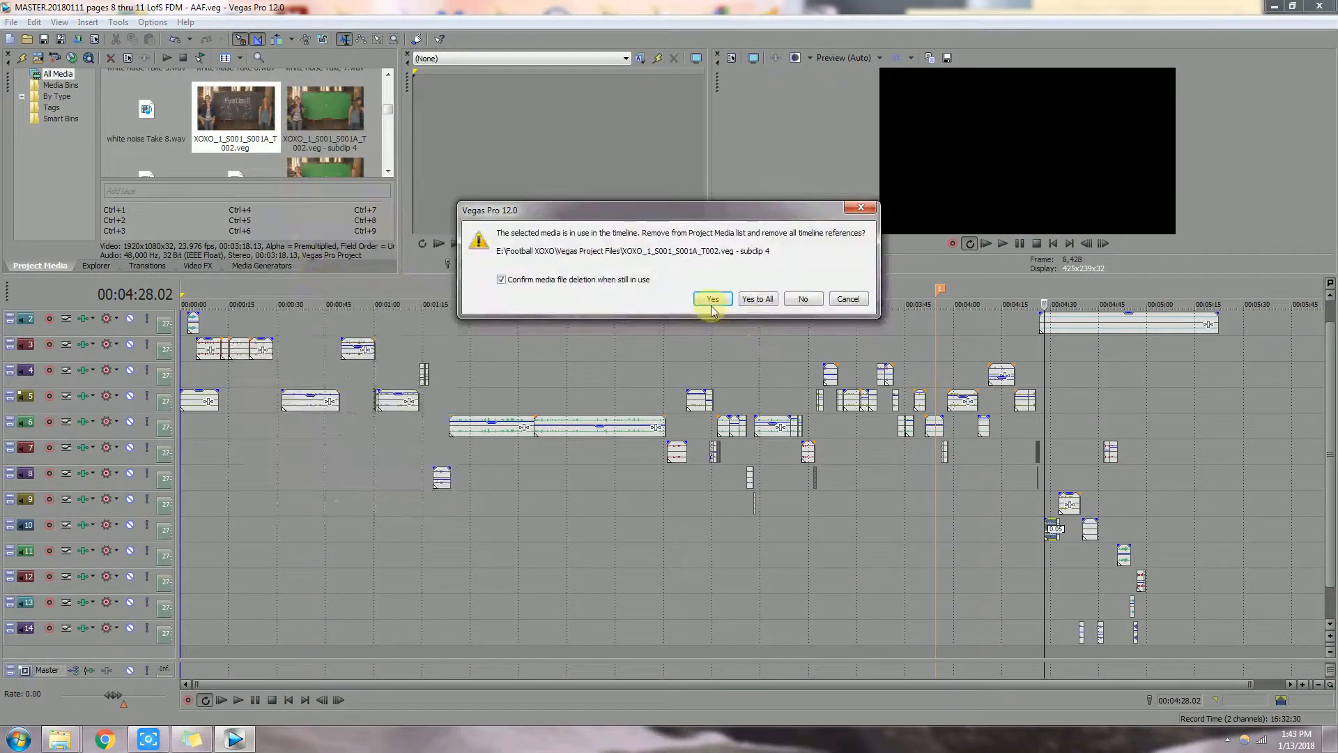
{"action": "left_click", "coordinate": [758, 299]}
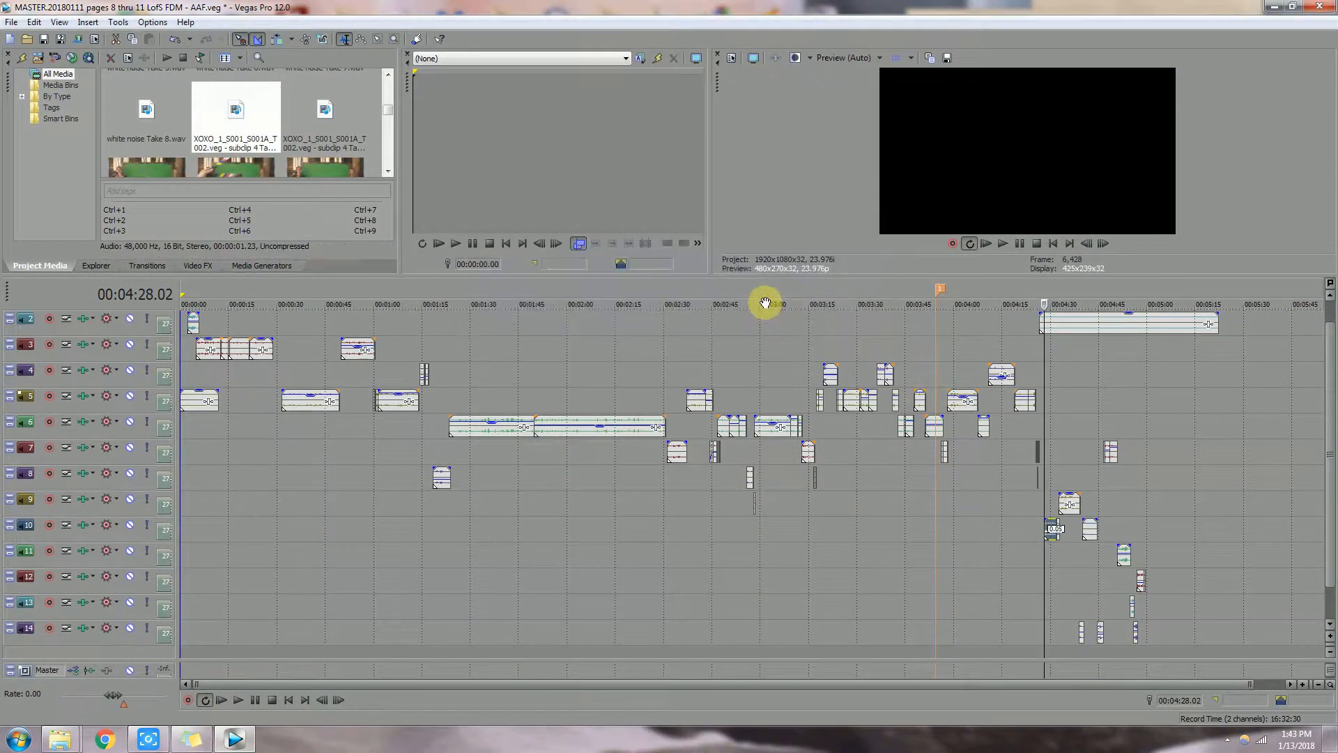
Step: Remove the XOXO_1_S001_S001C_T001.veg clip from the project media
{"action": "left_click", "coordinate": [391, 171]}
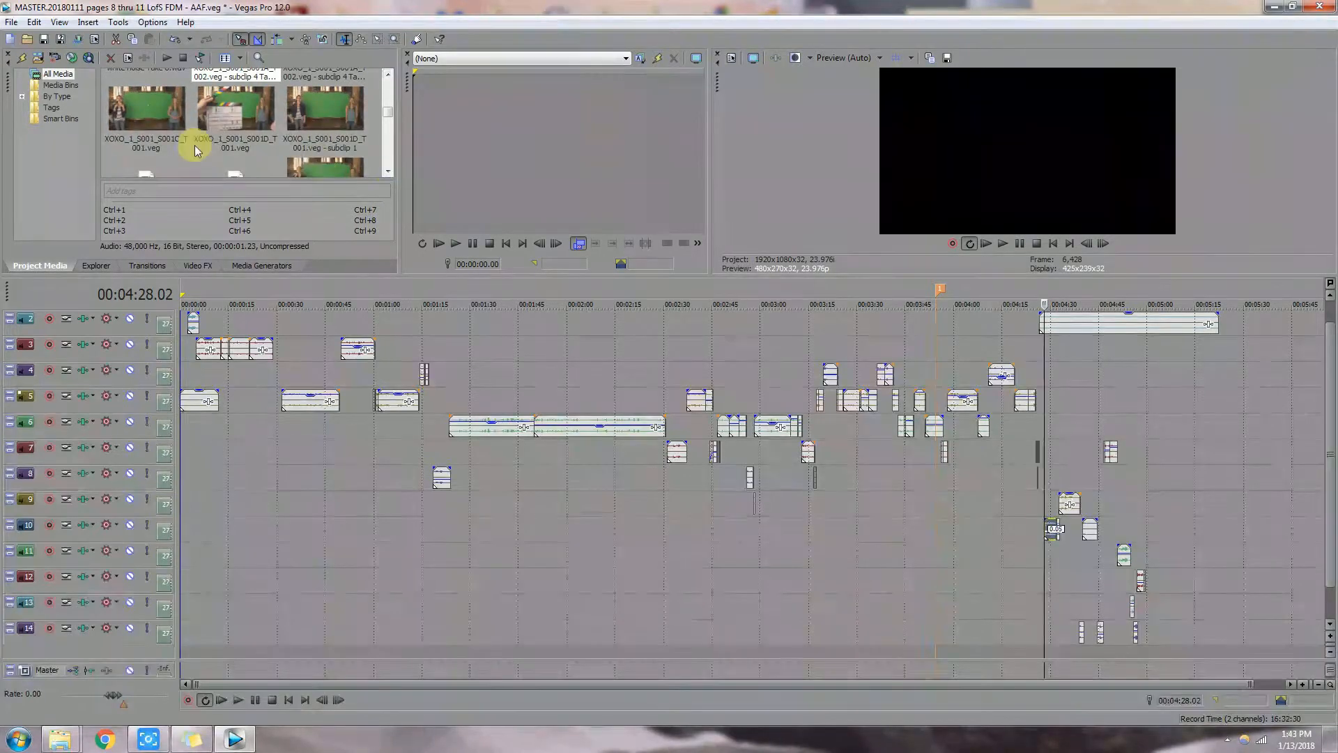
{"action": "left_click", "coordinate": [161, 113]}
{"action": "right_click", "coordinate": [162, 113]}
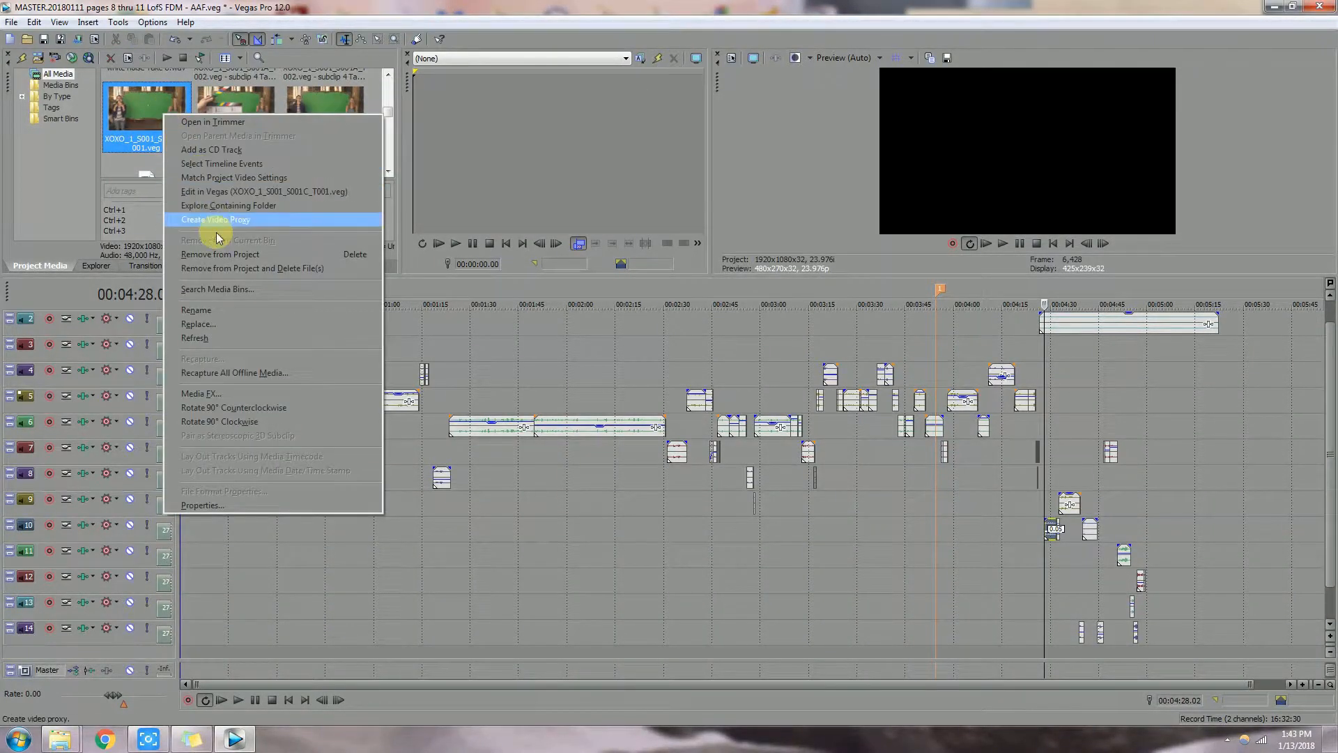
{"action": "left_click", "coordinate": [220, 256]}
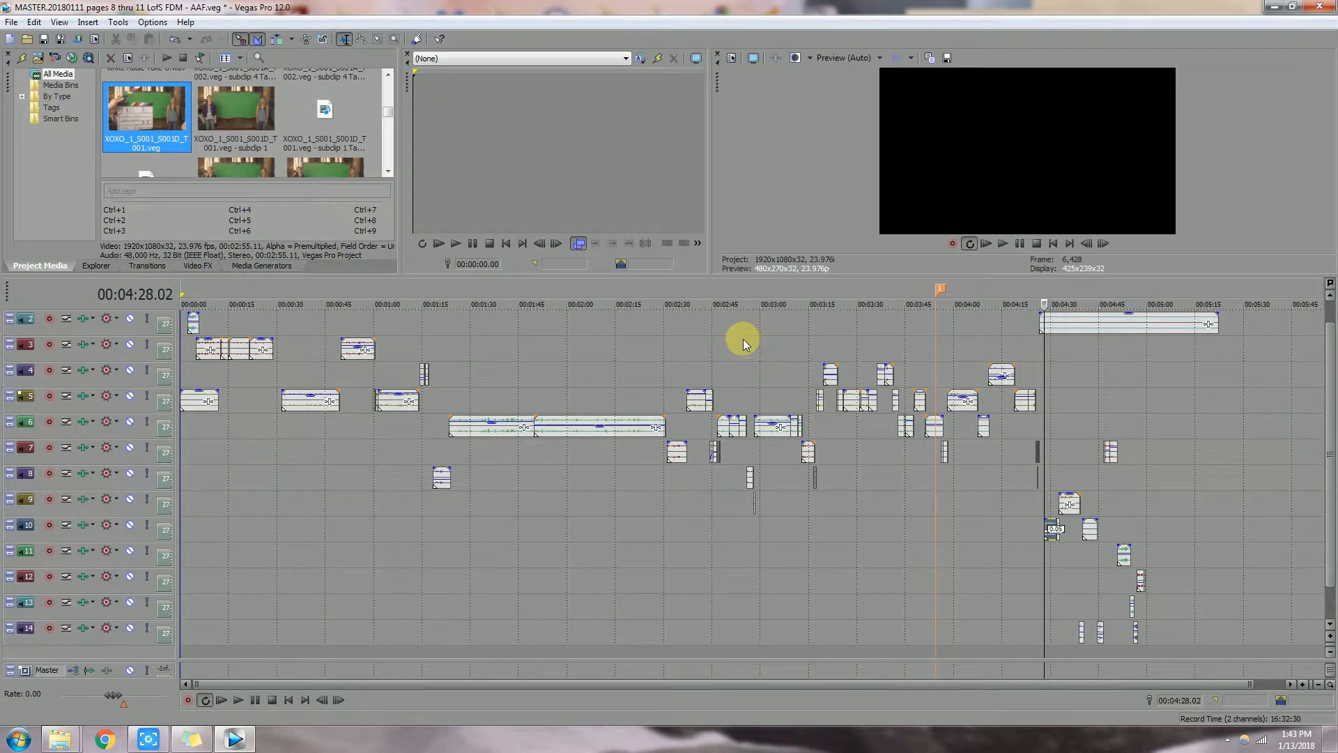
Step: Remove XOXO_1_S001_S001D_T001.veg from the project media together with its subclip and all timeline references
{"action": "right_click", "coordinate": [136, 108]}
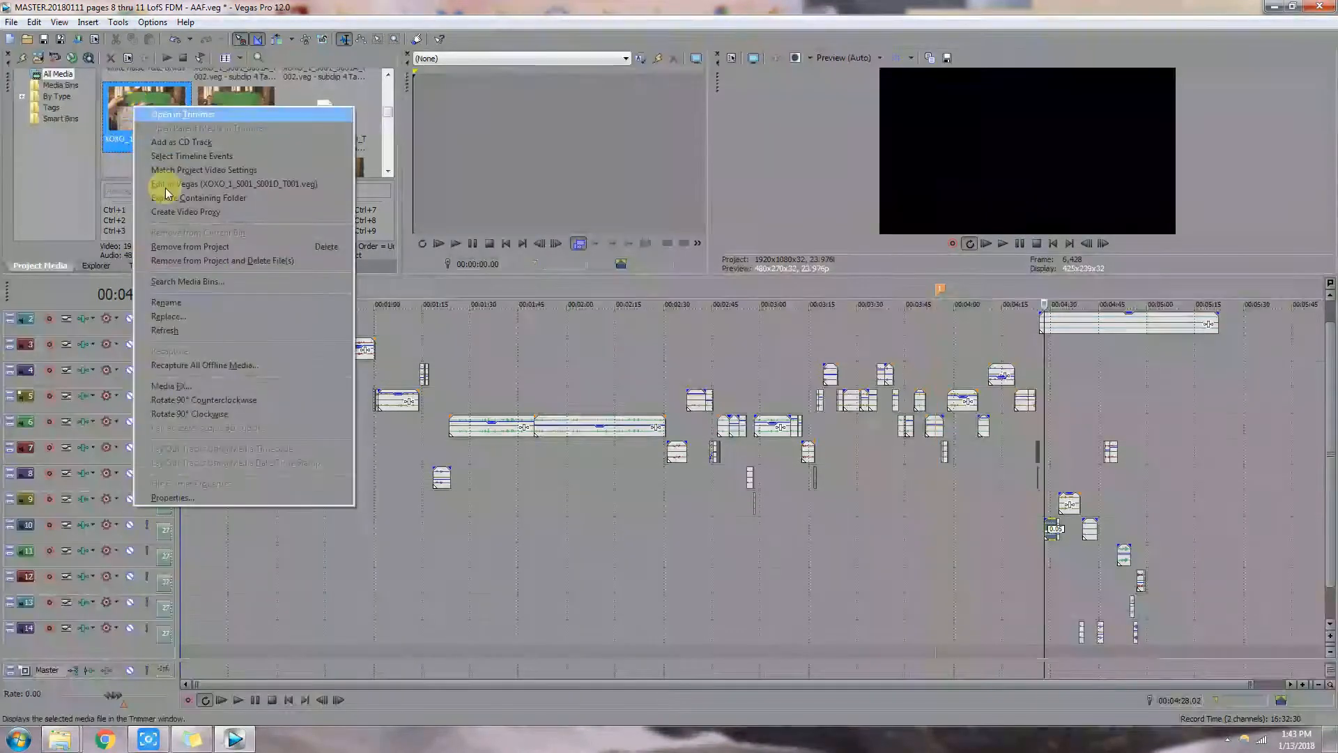
{"action": "left_click", "coordinate": [180, 249]}
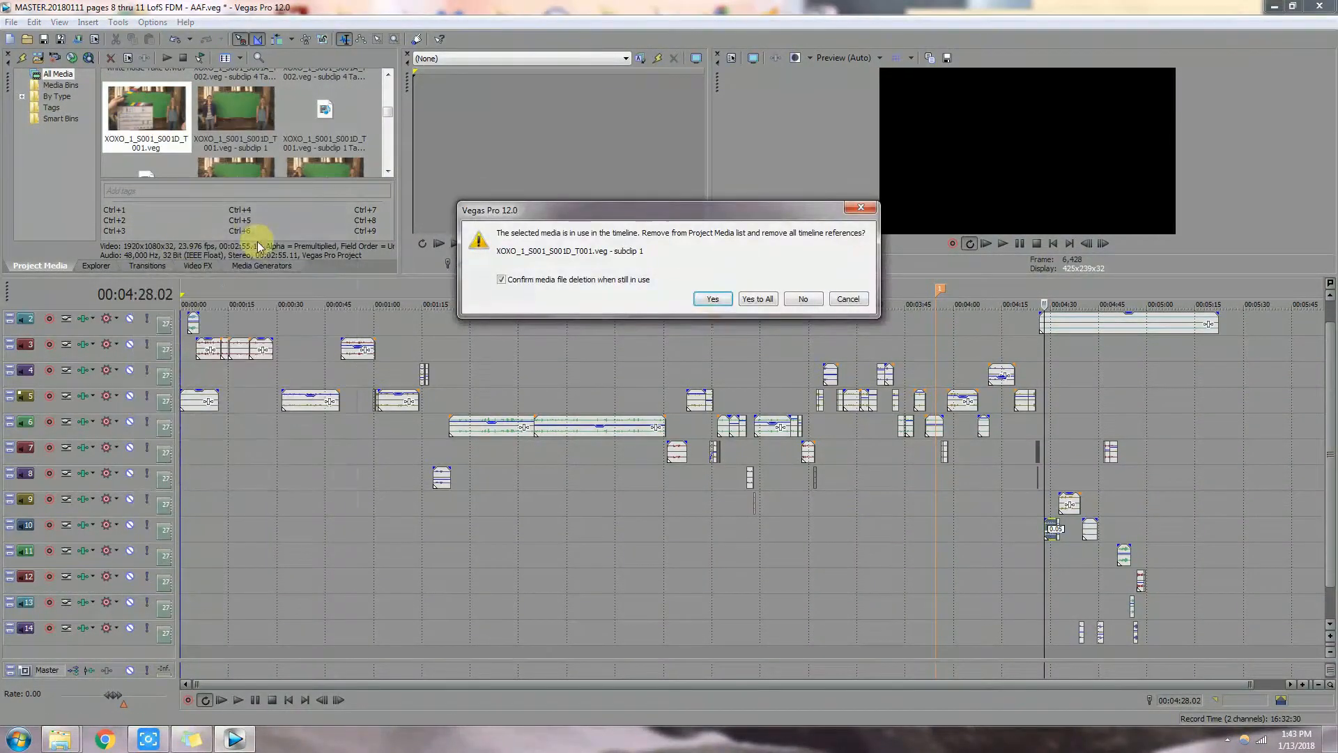
{"action": "left_click", "coordinate": [757, 299]}
Step: Remove XOXO_1_S001_S001D_T002.veg from the project media, including everything of it still referenced in the timeline
{"action": "left_click", "coordinate": [341, 142]}
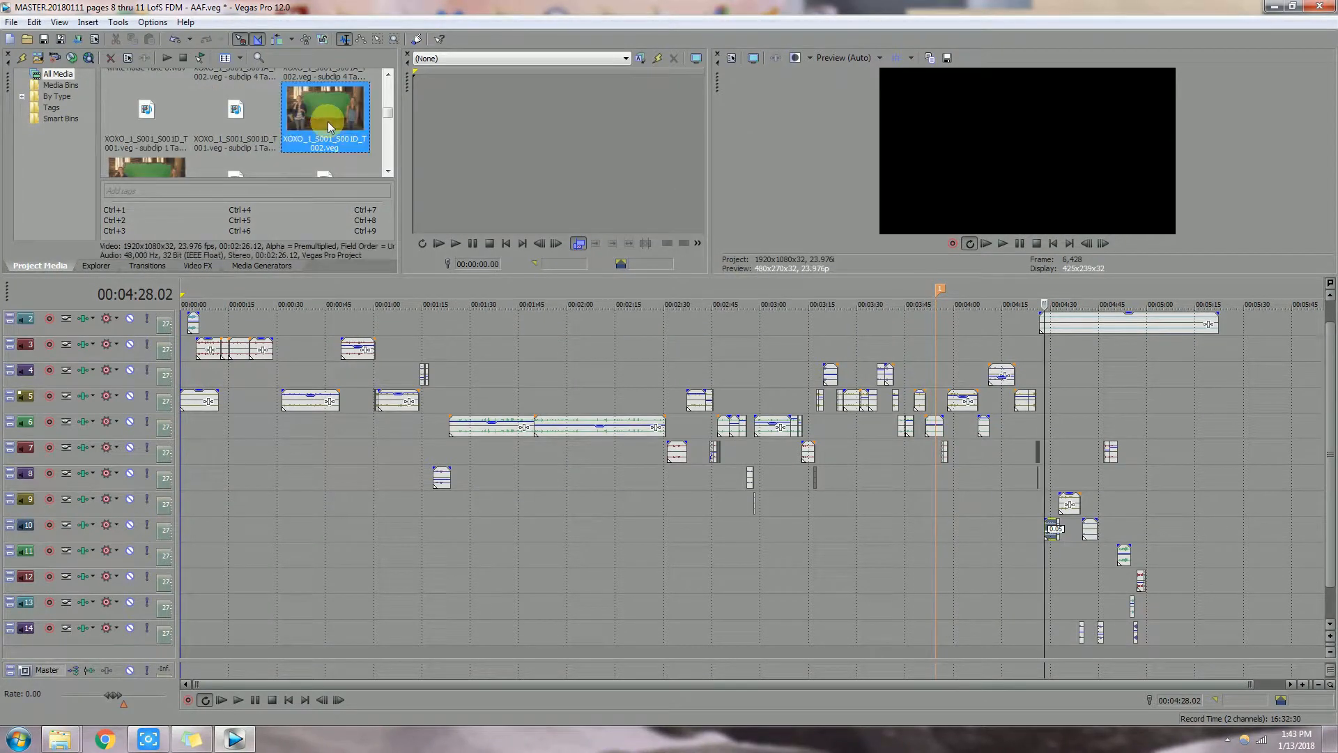
{"action": "right_click", "coordinate": [345, 139]}
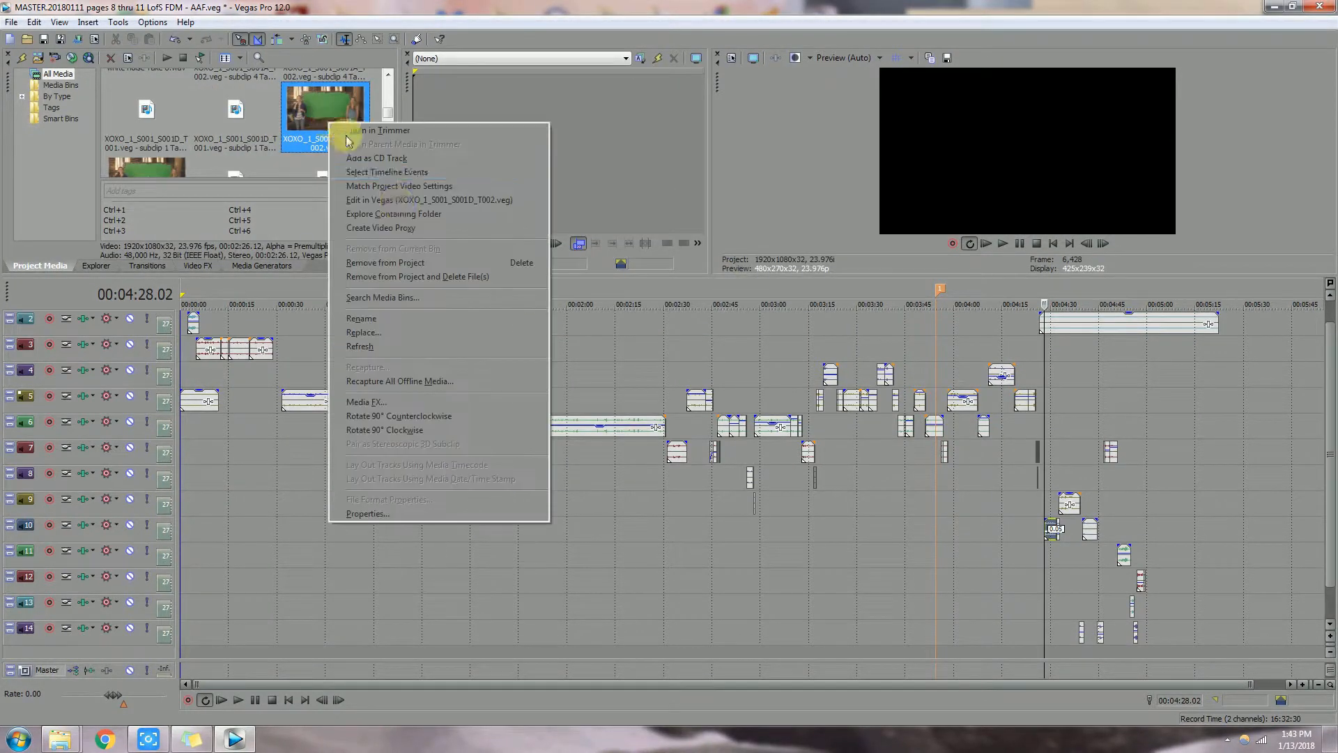
{"action": "left_click", "coordinate": [411, 263]}
{"action": "left_click", "coordinate": [756, 299]}
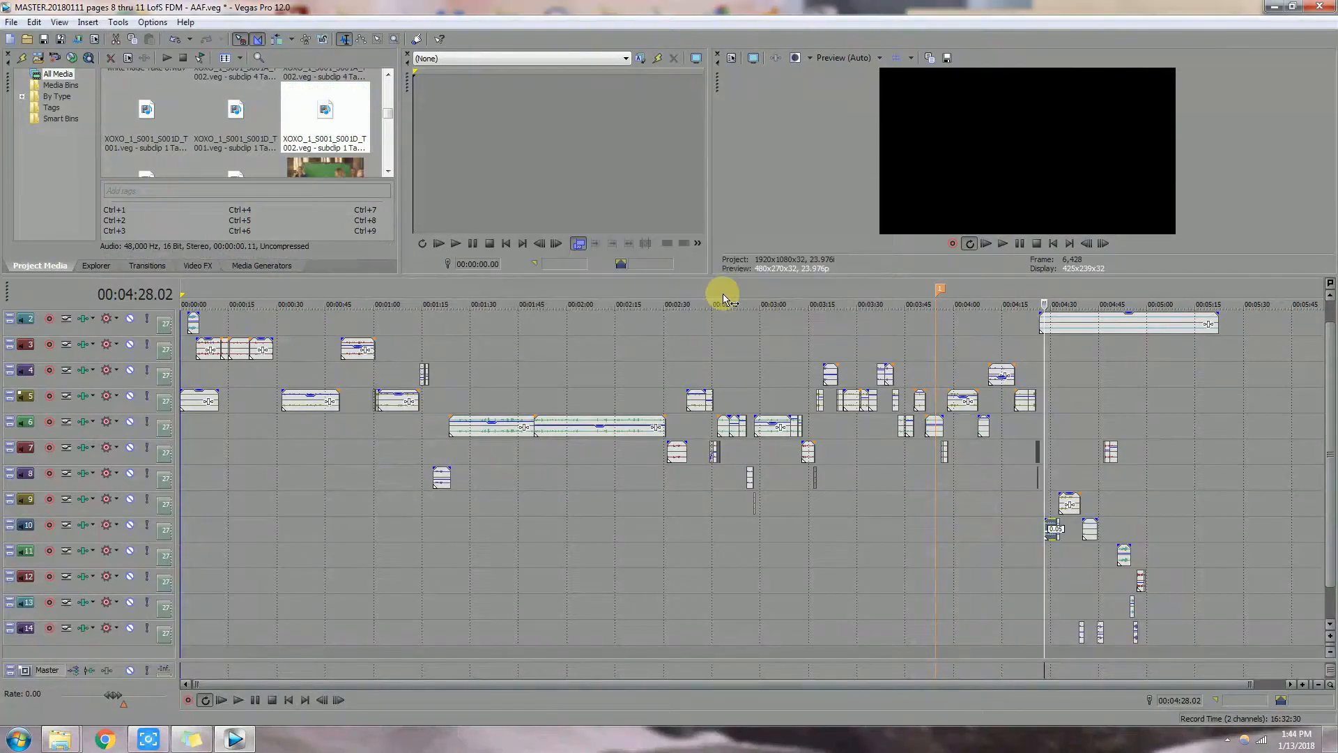
Step: Remove XOXO_1_S001_S001E_T001.veg from the project media together with its subclip and all timeline references
{"action": "left_click", "coordinate": [388, 172]}
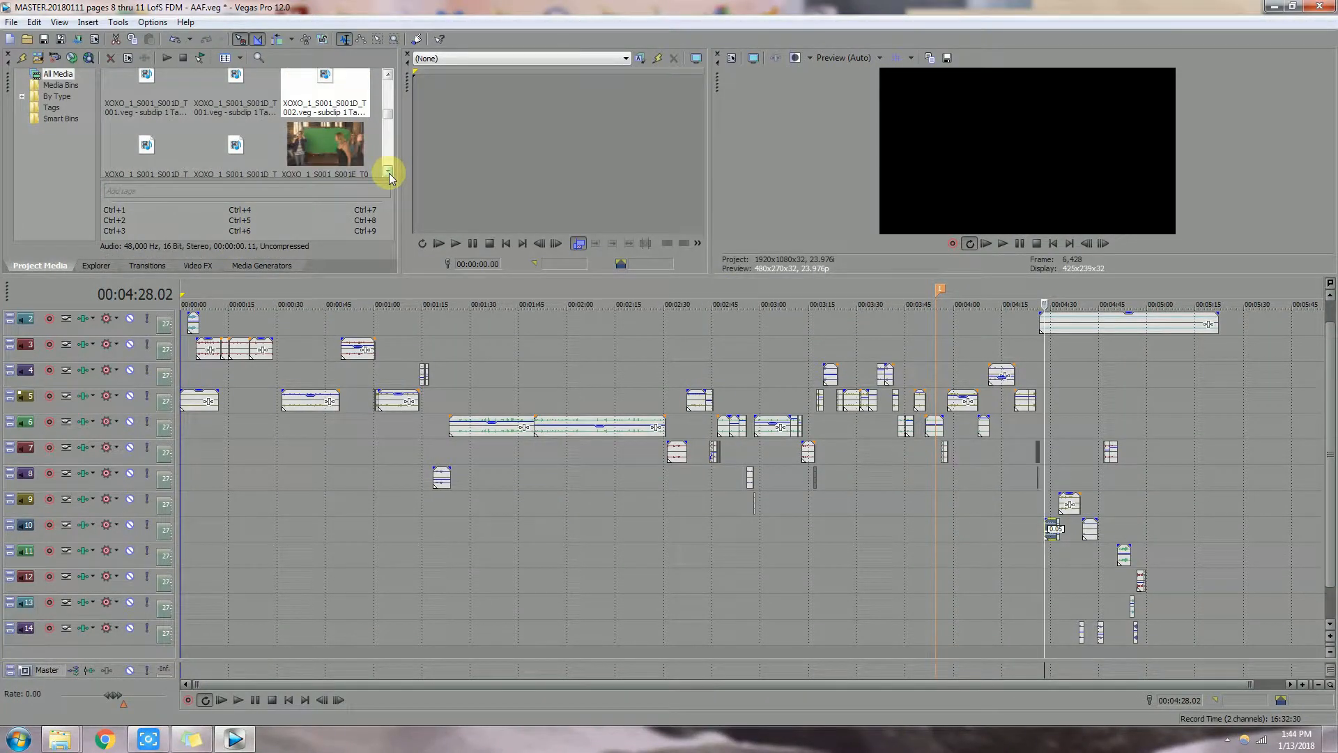
{"action": "left_click", "coordinate": [388, 172]}
{"action": "left_click", "coordinate": [323, 122]}
{"action": "right_click", "coordinate": [323, 122]}
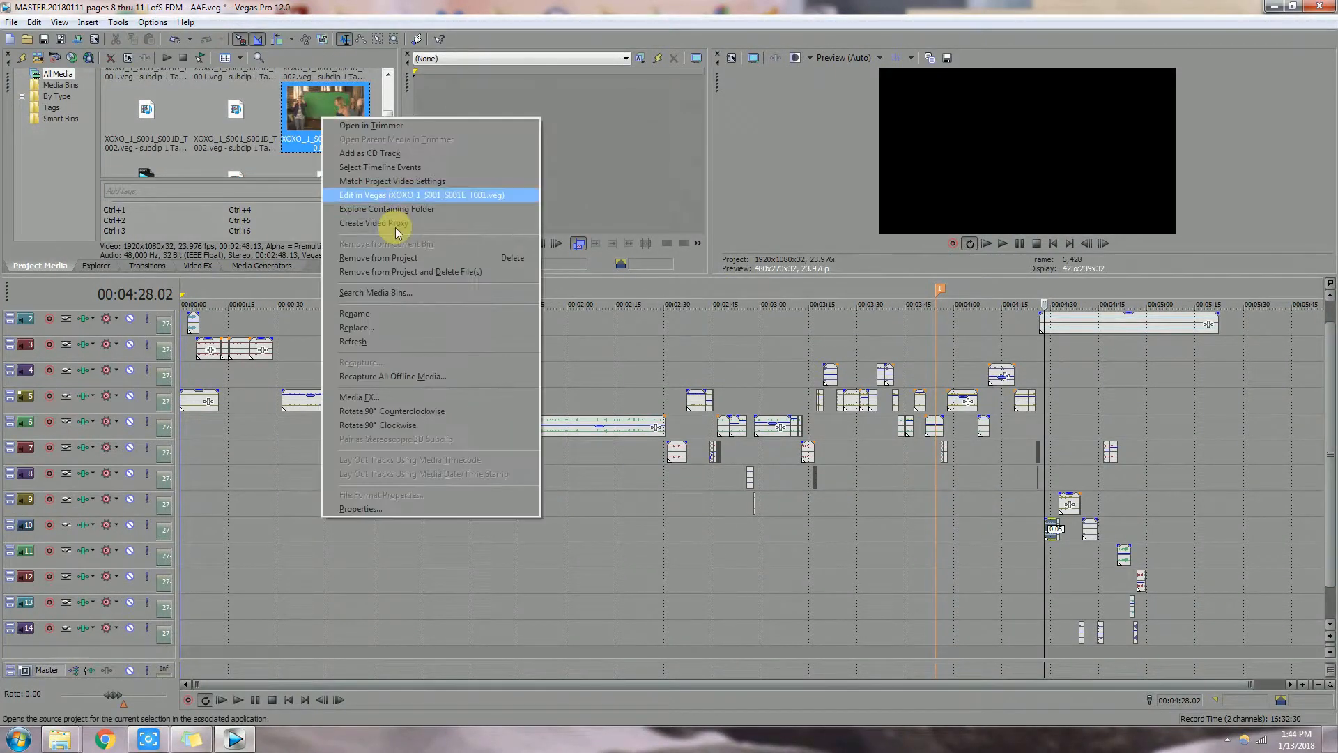
{"action": "left_click", "coordinate": [391, 258]}
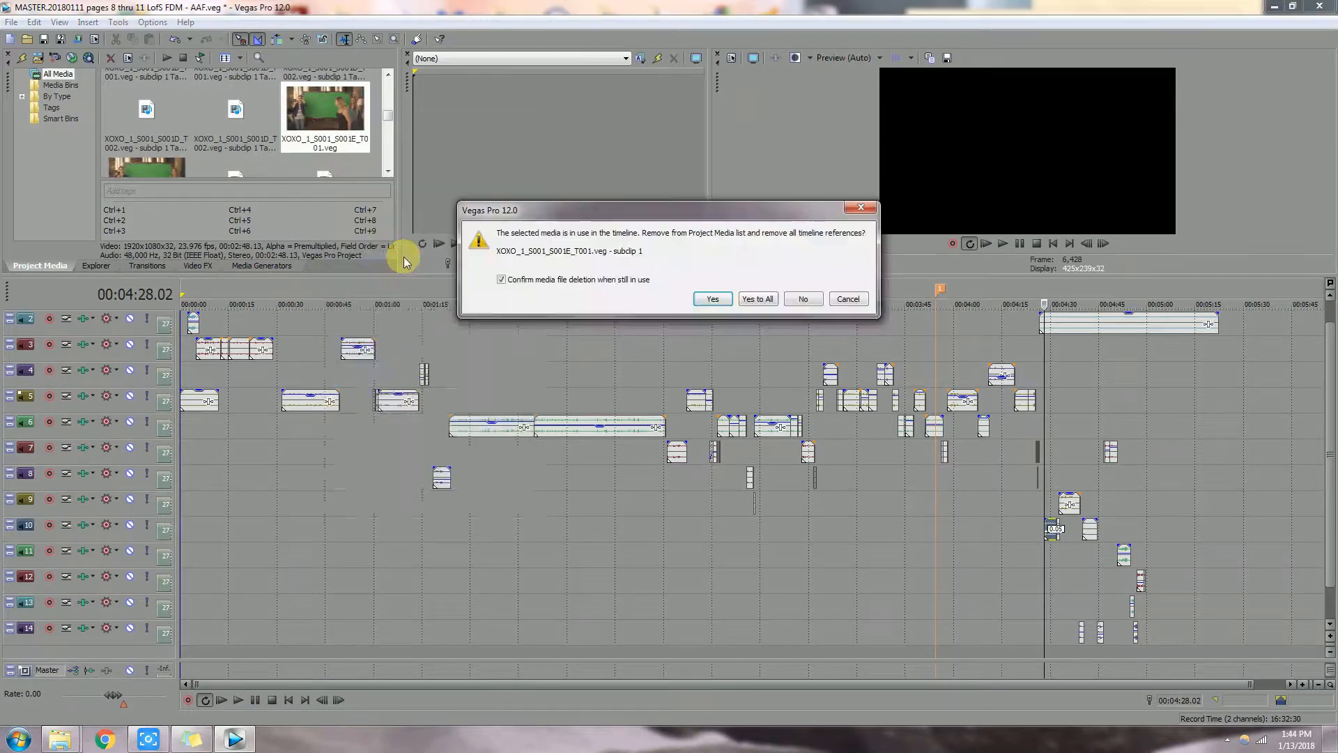
{"action": "left_click", "coordinate": [756, 298]}
Step: Remove XOXO_1_S001_S001E_T002.veg and all its timeline references from the project media
{"action": "left_click", "coordinate": [388, 172]}
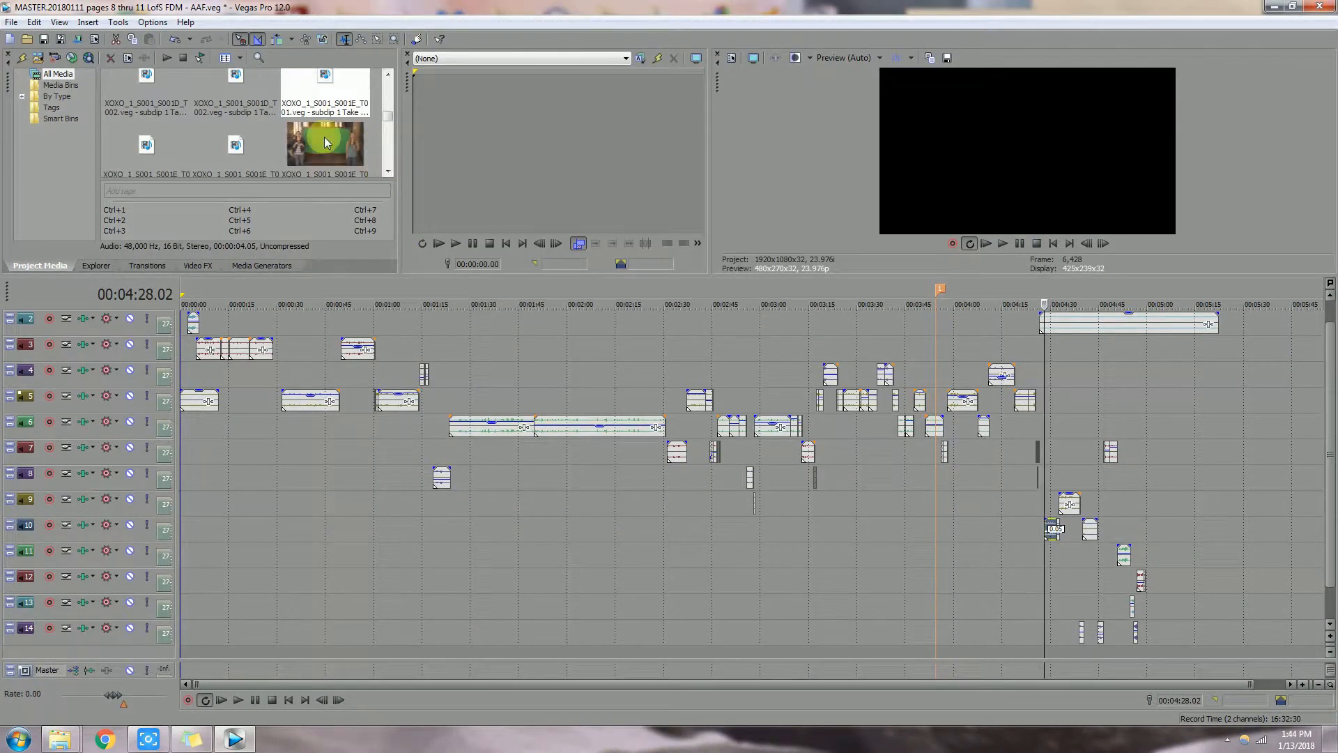
{"action": "right_click", "coordinate": [327, 142]}
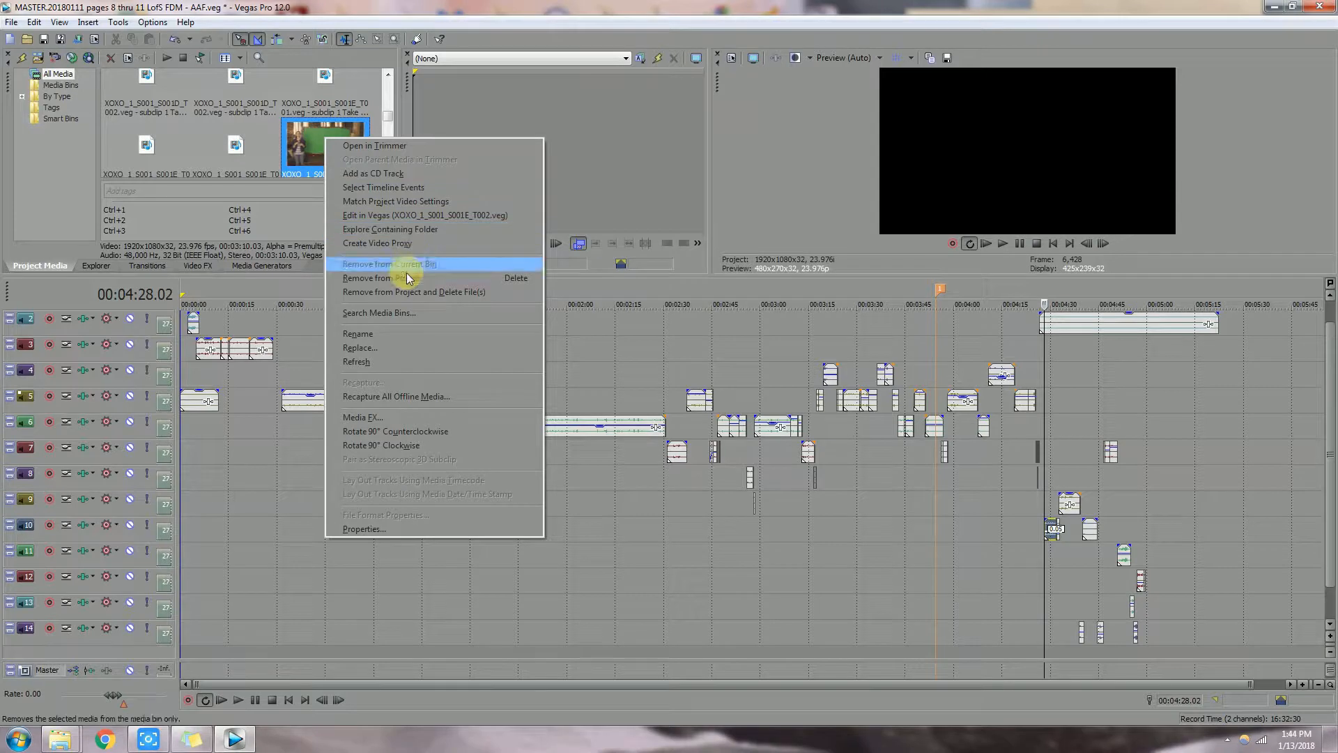
{"action": "left_click", "coordinate": [405, 277]}
{"action": "left_click", "coordinate": [761, 296]}
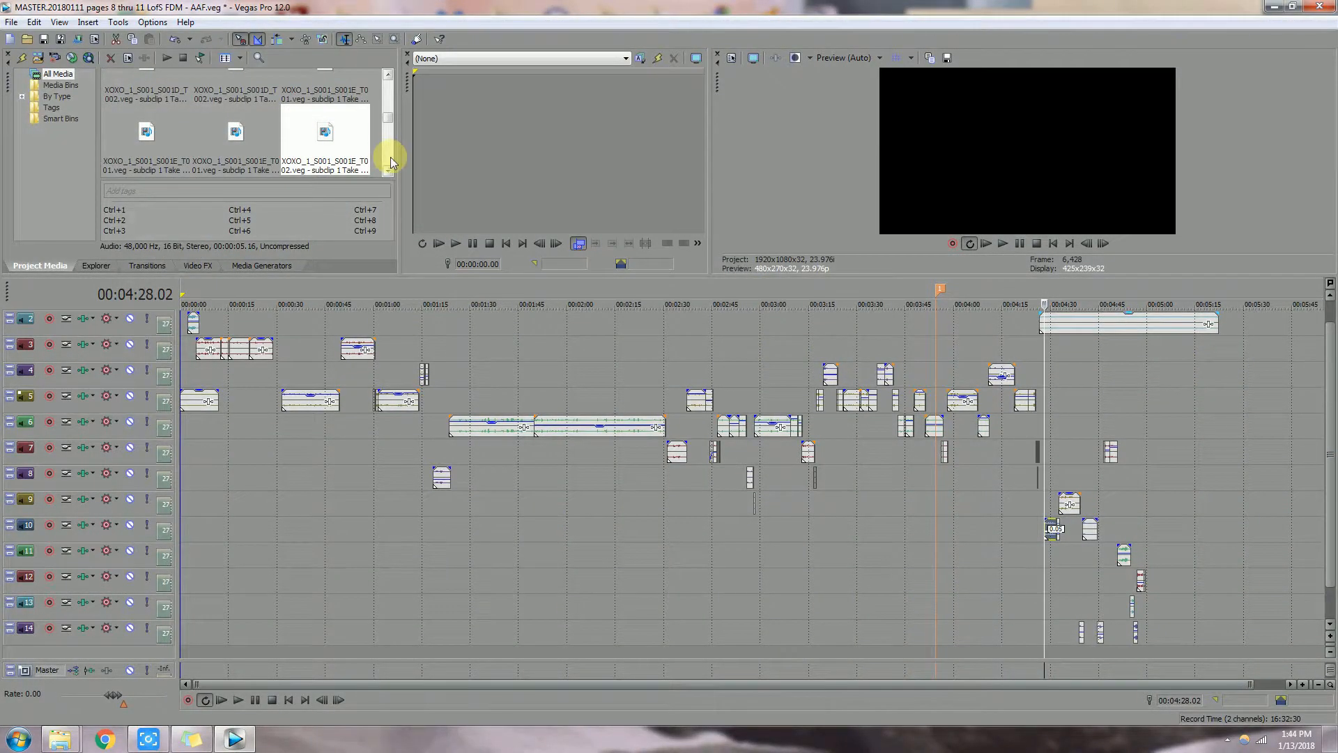
Step: Remove XOXO_1_S001_S001E_T003.veg and all its timeline references from the project media
{"action": "scroll", "coordinate": [384, 154], "scroll_direction": "down", "scroll_amount": 1}
{"action": "scroll", "coordinate": [389, 158], "scroll_direction": "down", "scroll_amount": 2}
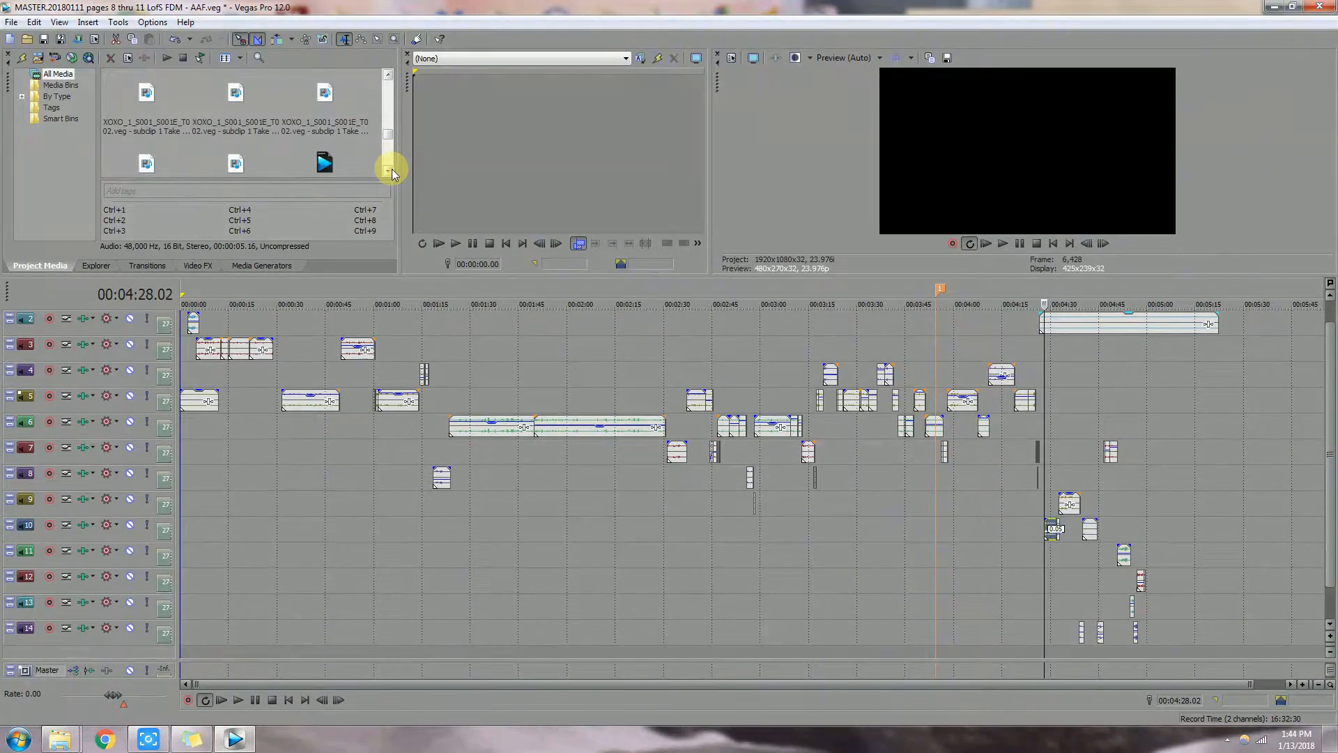
{"action": "left_click", "coordinate": [389, 167]}
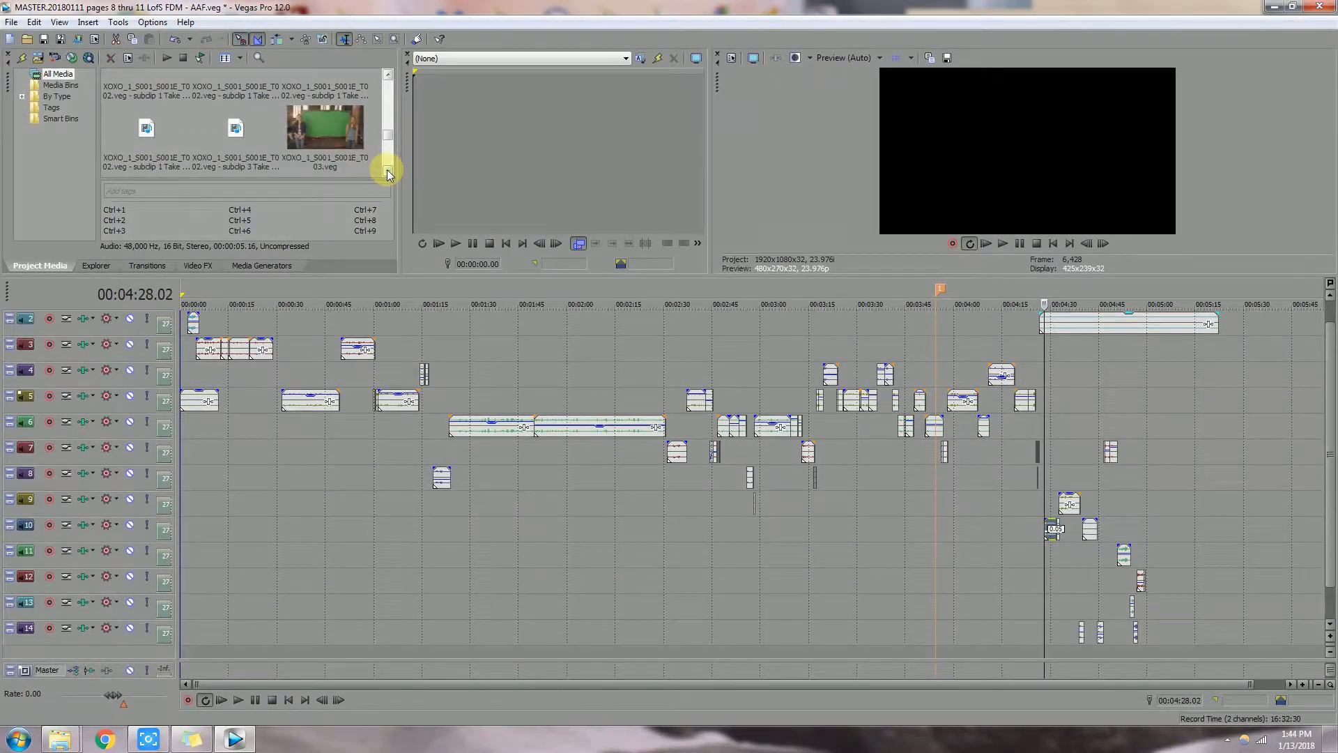
{"action": "right_click", "coordinate": [331, 119]}
{"action": "left_click", "coordinate": [387, 255]}
{"action": "left_click", "coordinate": [711, 299]}
{"action": "left_click", "coordinate": [757, 299]}
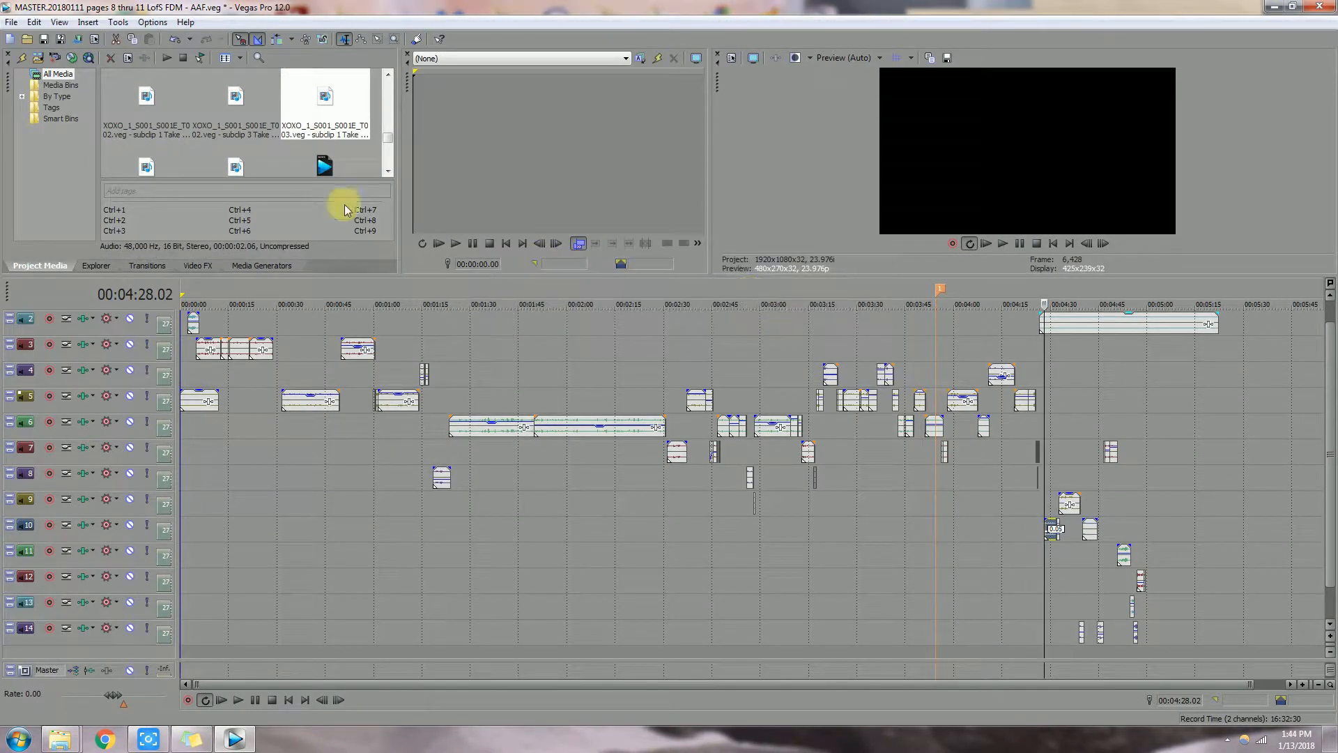
Step: Remove XOXO_1_S001_S001F_T001.veg from the project media together with its subclip 2 and all timeline references
{"action": "right_click", "coordinate": [341, 165]}
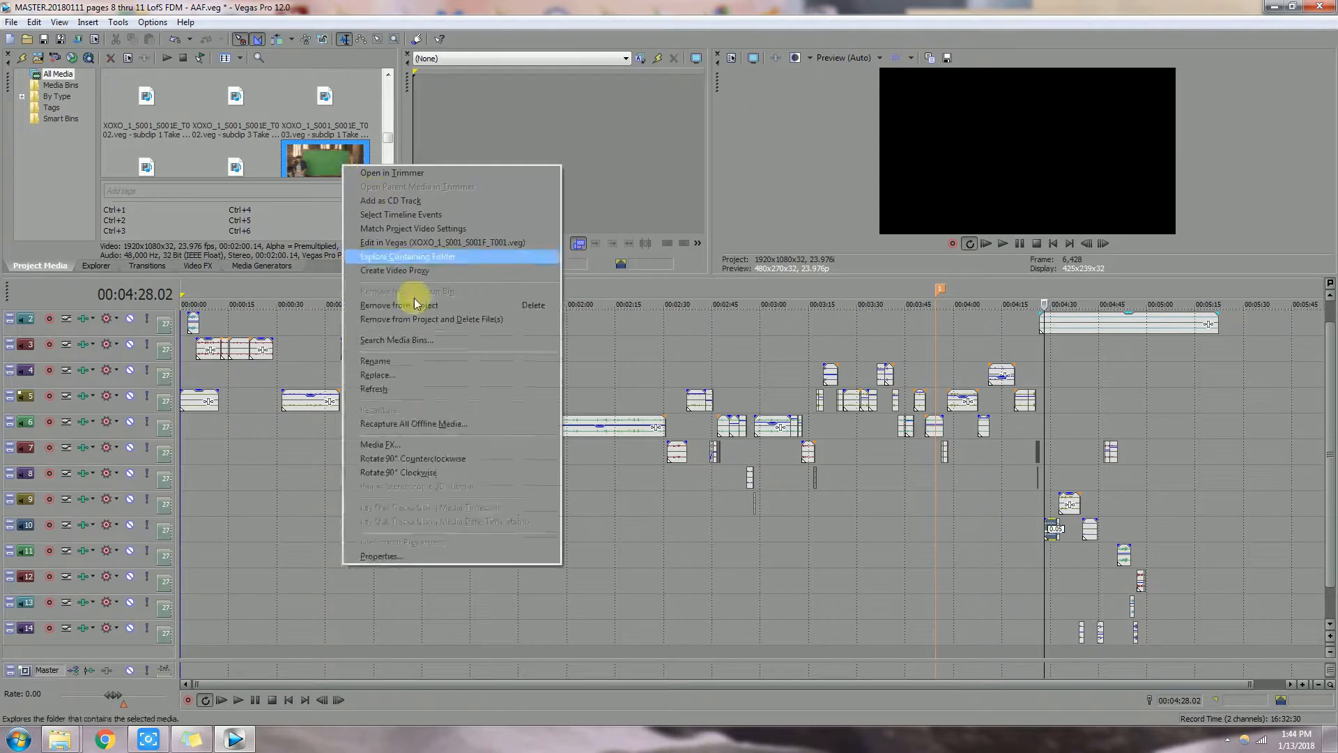
{"action": "left_click", "coordinate": [417, 305]}
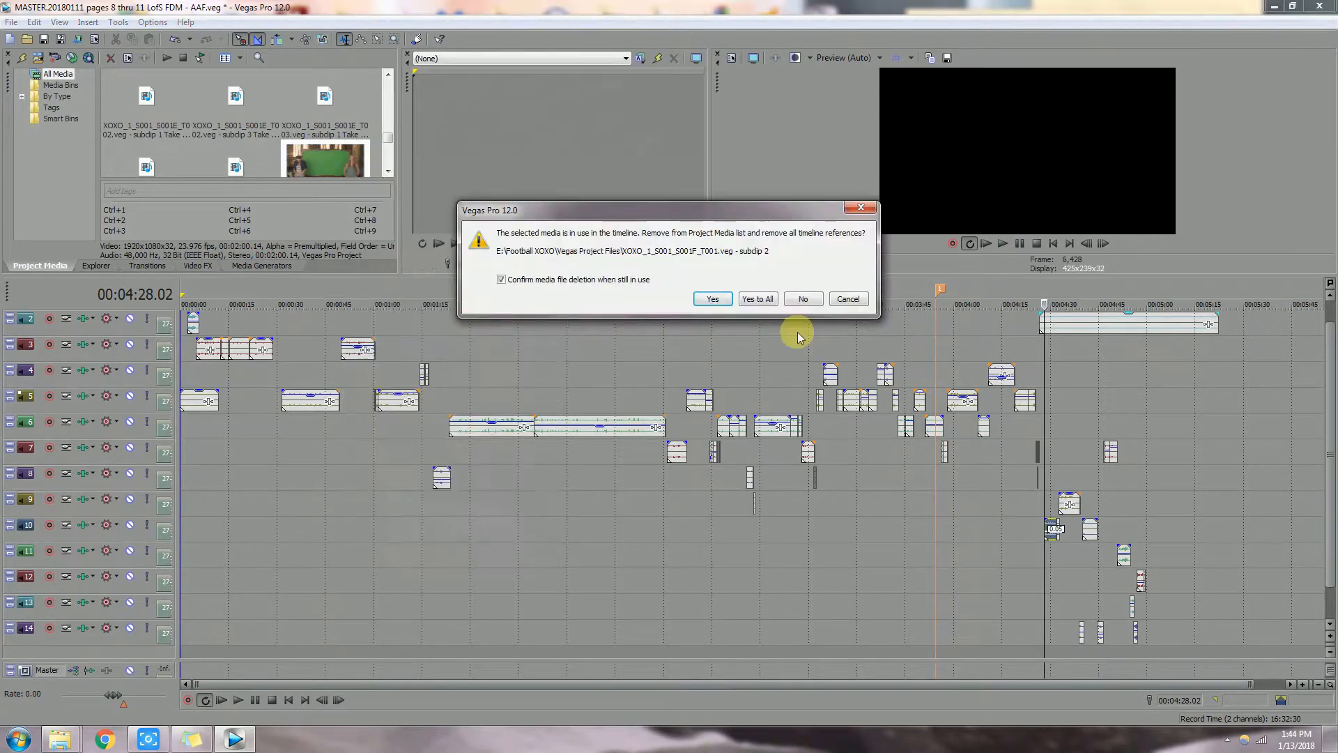
{"action": "left_click", "coordinate": [754, 300]}
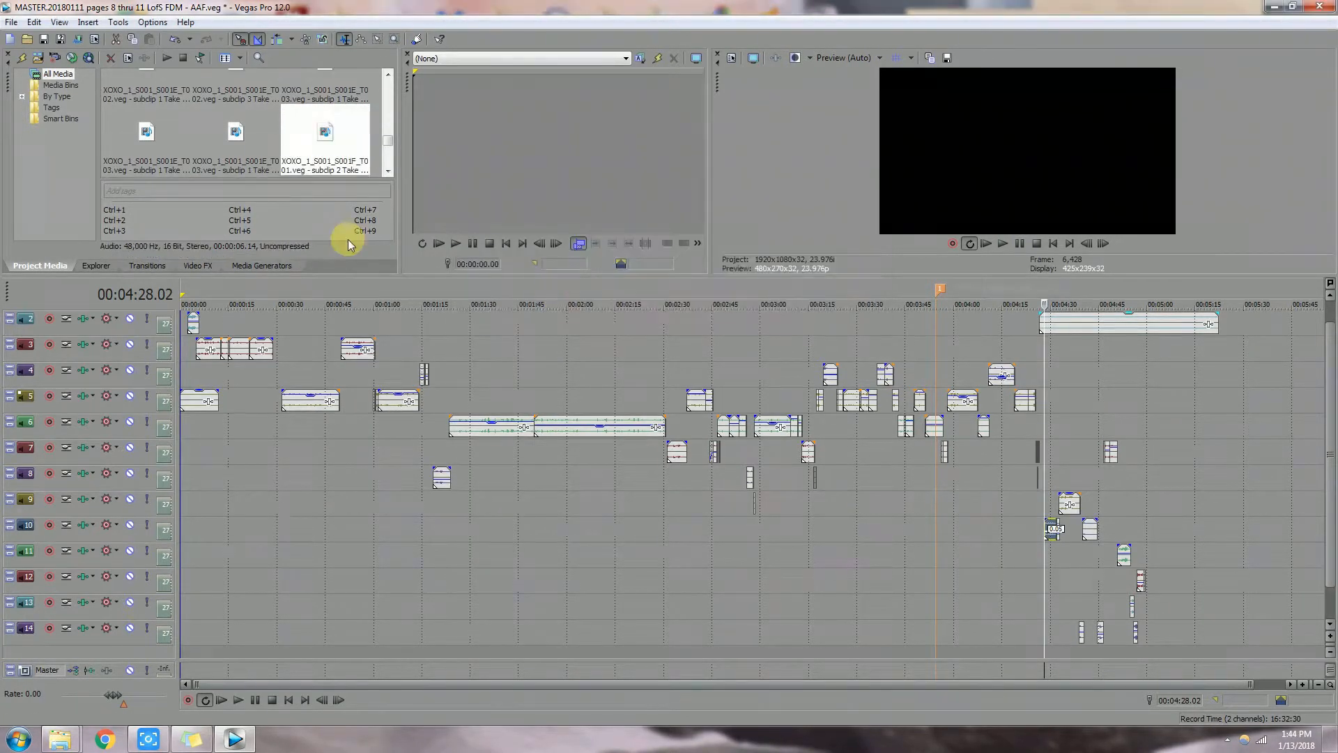
Step: Remove XOXO_2_S001_S002D_T001.veg from the project media together with its subclips and all their timeline references
{"action": "left_click", "coordinate": [387, 172]}
{"action": "left_click", "coordinate": [143, 135]}
{"action": "right_click", "coordinate": [129, 148]}
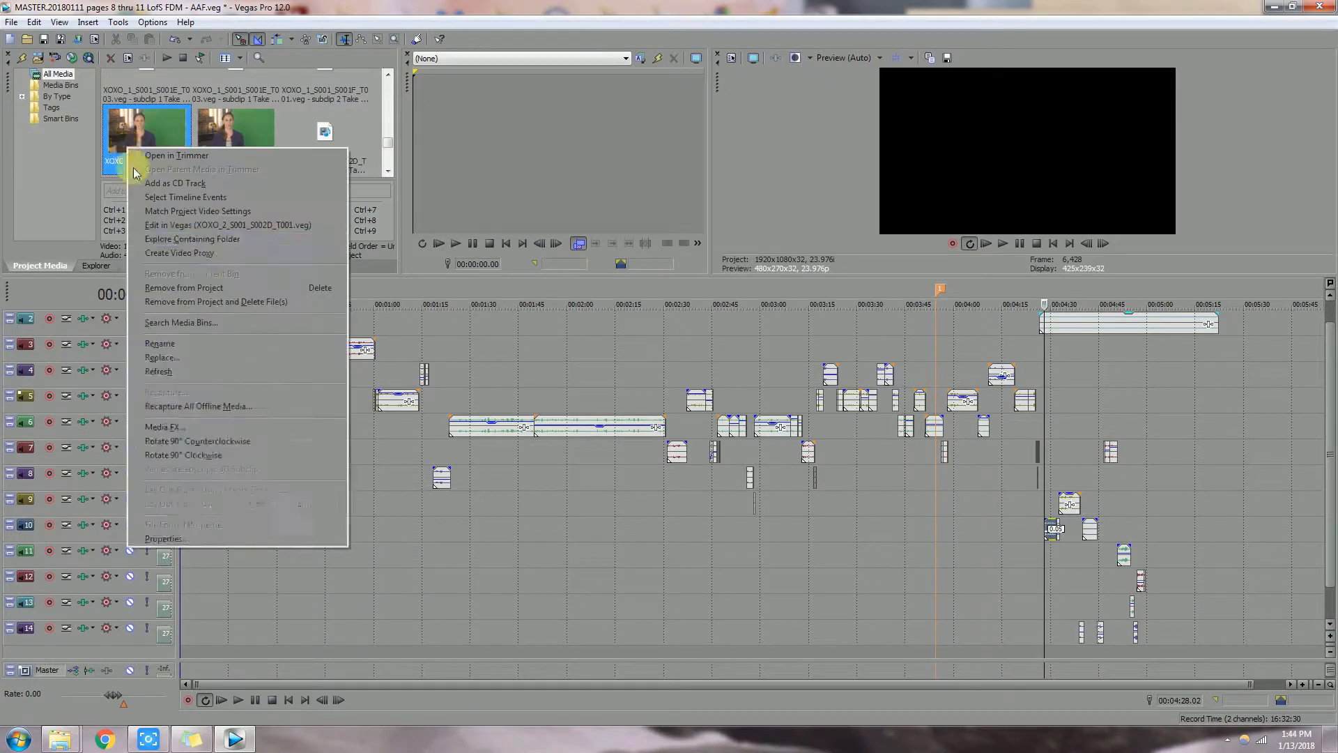
{"action": "left_click", "coordinate": [272, 288]}
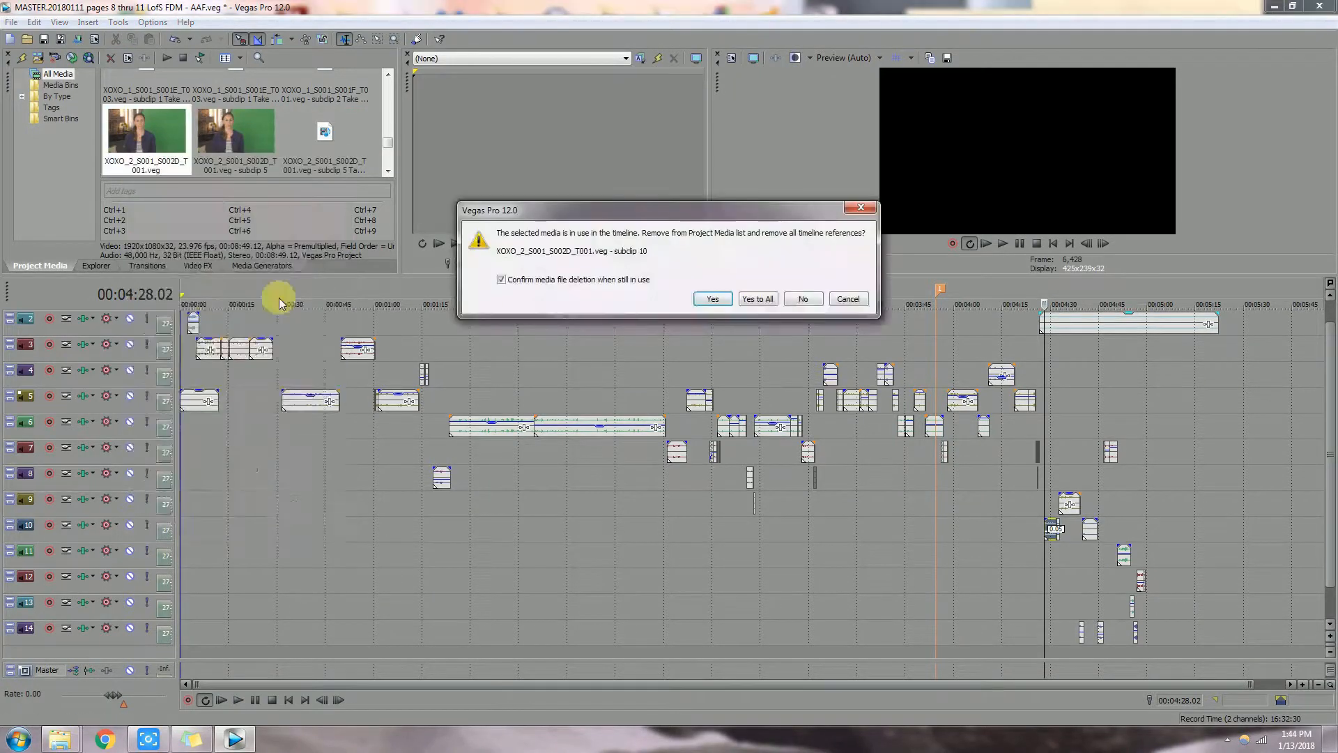
{"action": "left_click", "coordinate": [772, 302]}
Step: Remove XOXO_2_S001_S003C_T001.veg from the project media together with its subclips and all their timeline references
{"action": "left_click", "coordinate": [388, 172]}
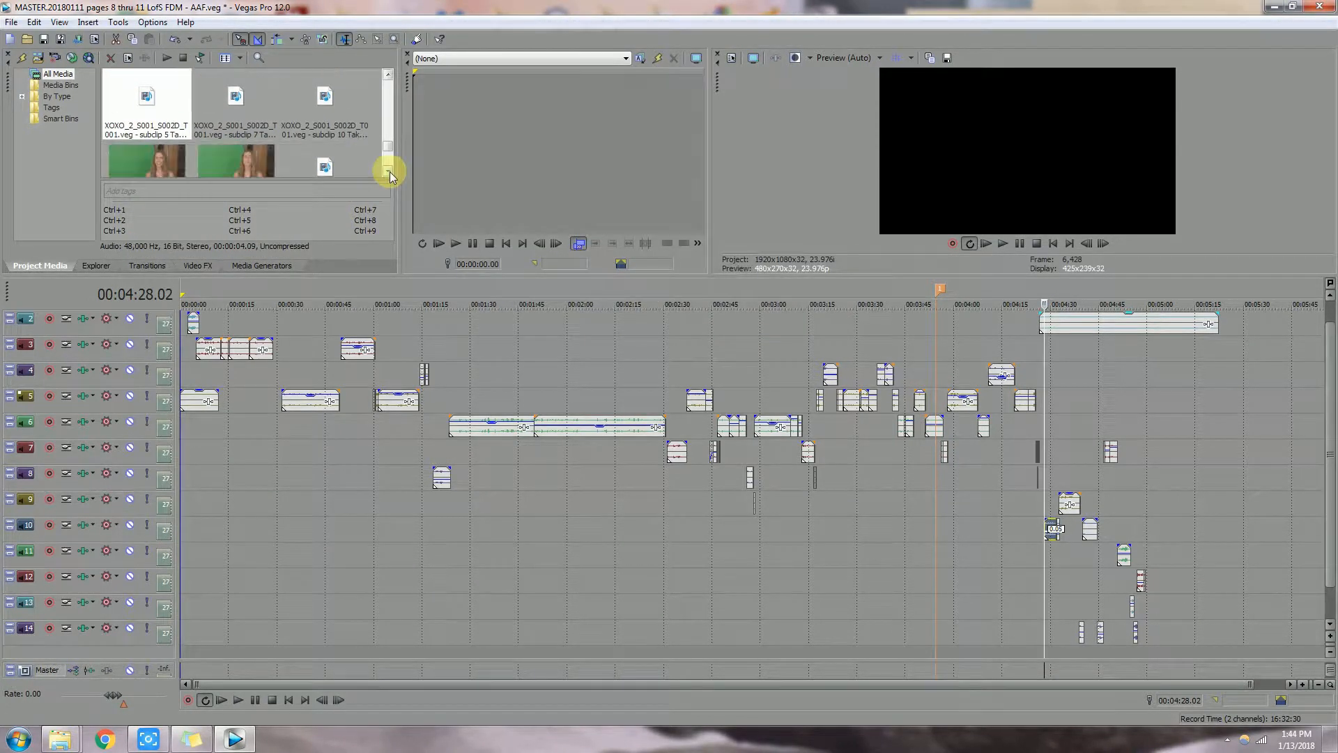
{"action": "left_click", "coordinate": [388, 172]}
{"action": "left_click", "coordinate": [136, 148]}
{"action": "right_click", "coordinate": [131, 137]}
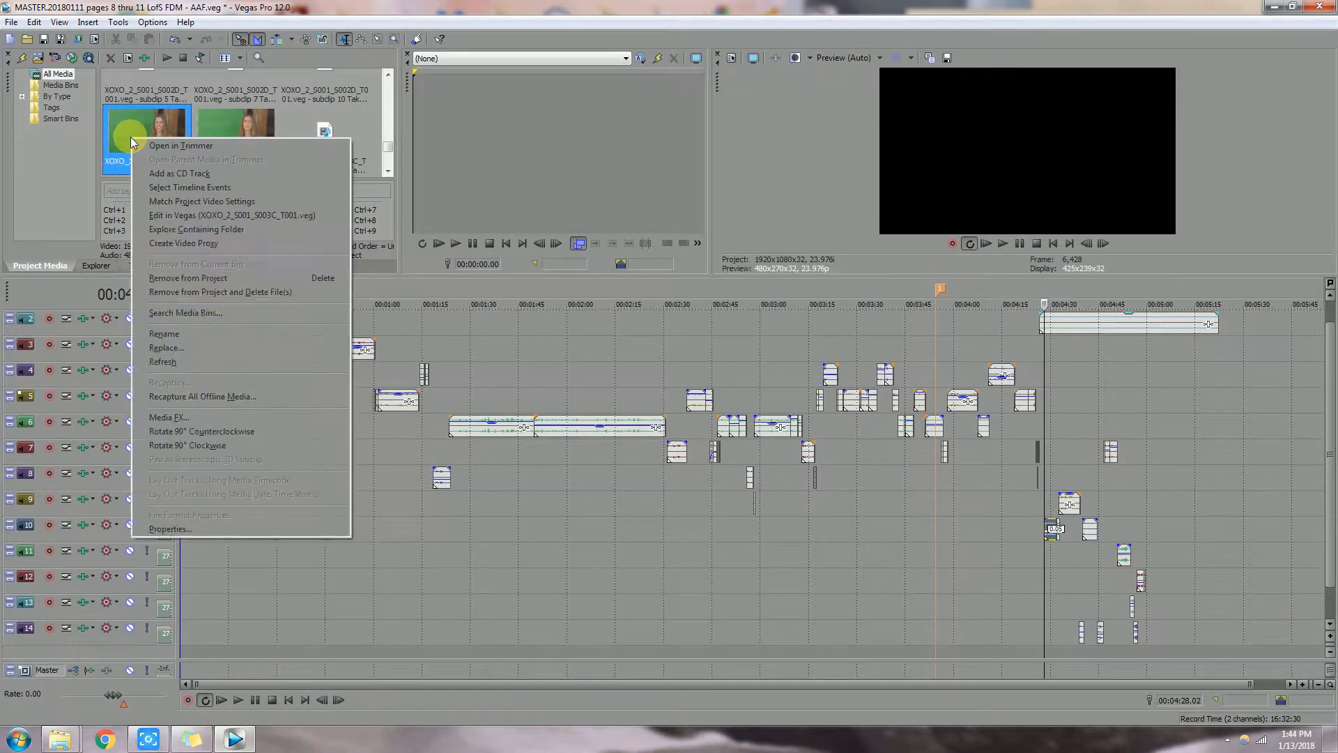
{"action": "left_click", "coordinate": [205, 281]}
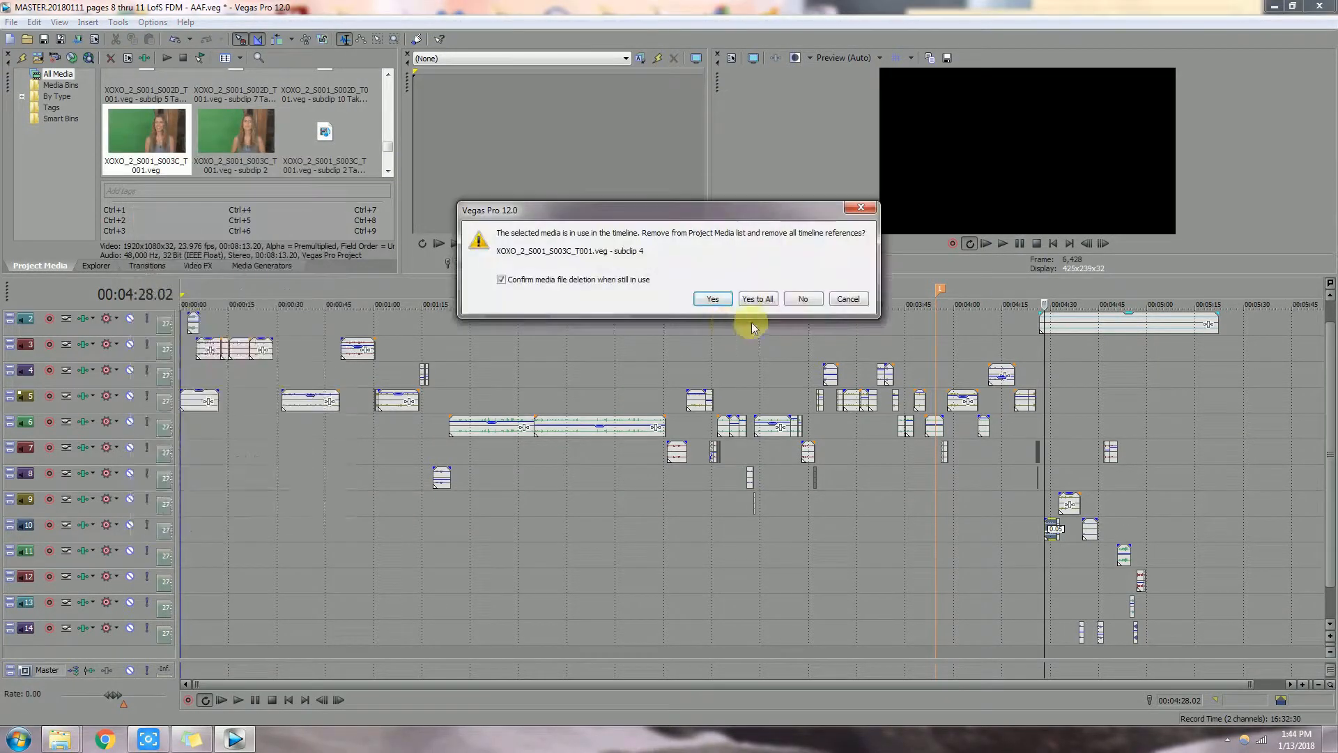
{"action": "left_click", "coordinate": [756, 301]}
{"action": "left_click", "coordinate": [388, 173]}
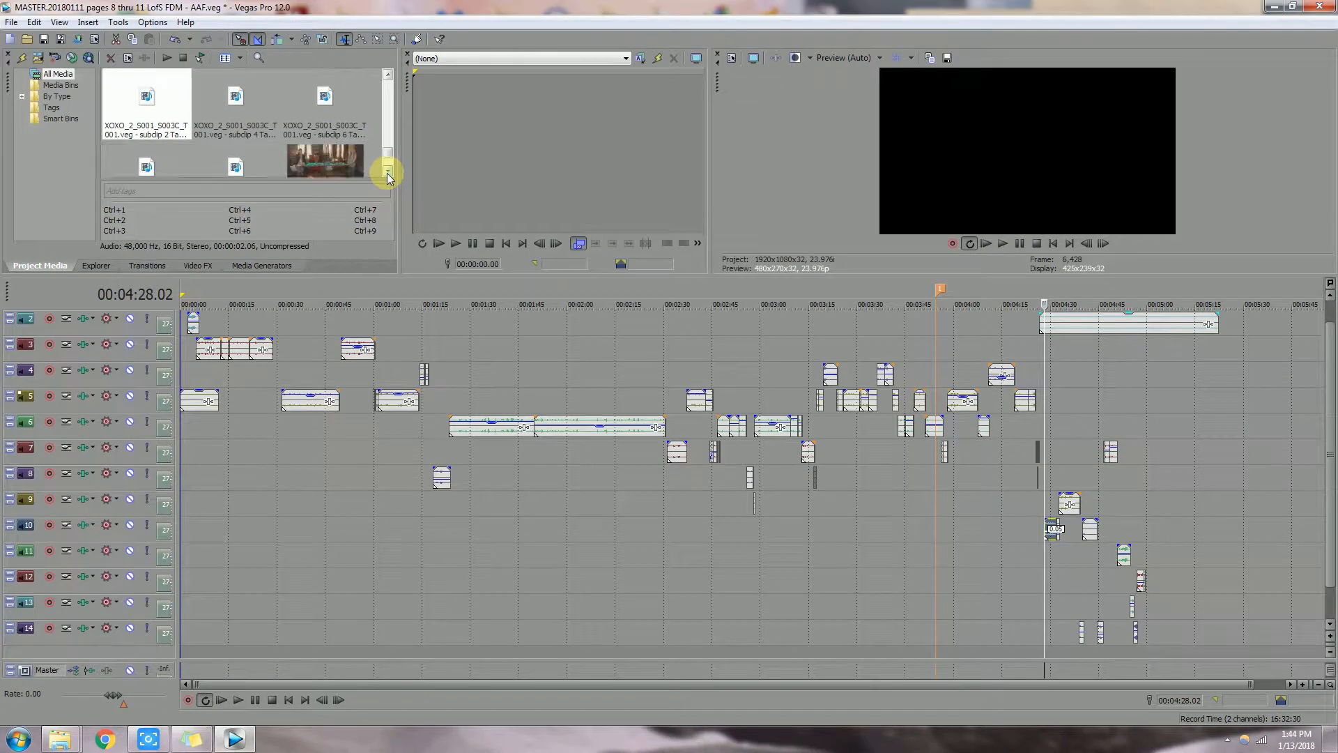
Step: Remove XOXO_3_S001_S004F_T004.veg from the project media together with its subclip 1 and all timeline references
{"action": "right_click", "coordinate": [347, 134]}
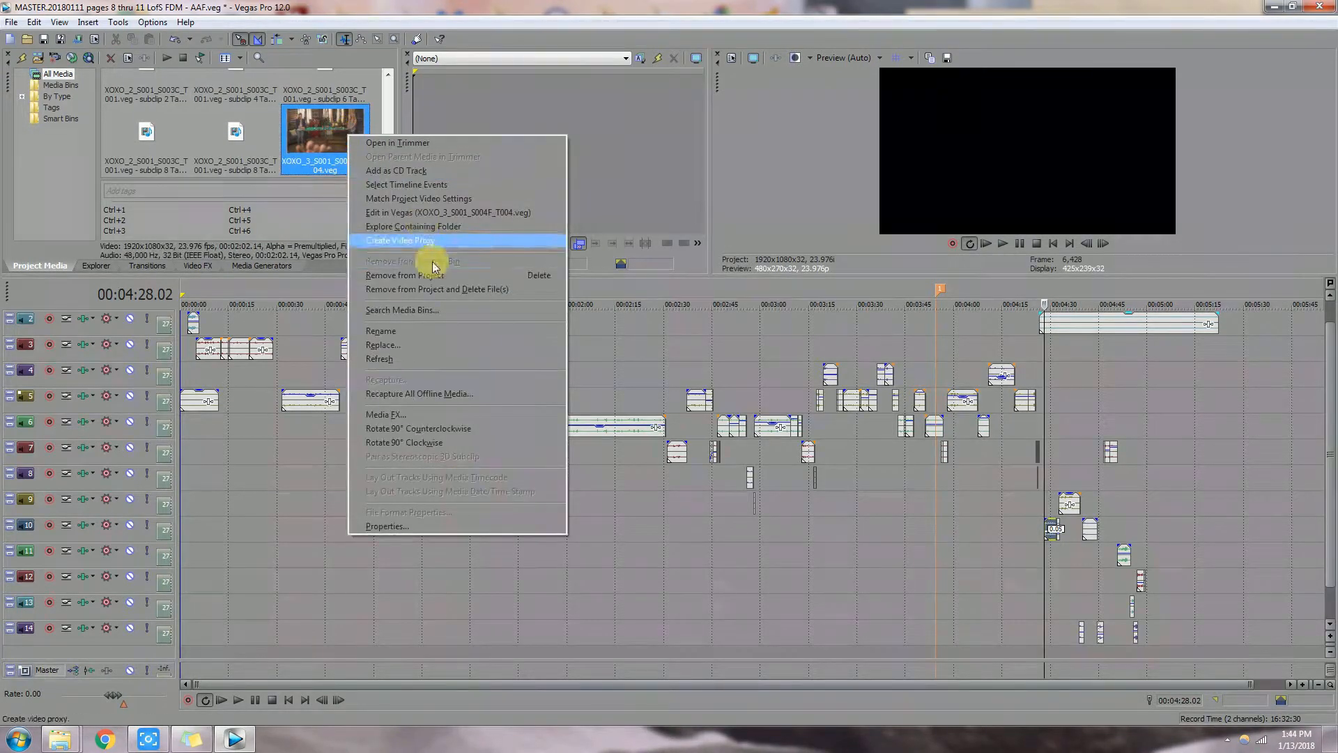
{"action": "left_click", "coordinate": [432, 275]}
{"action": "left_click", "coordinate": [757, 298]}
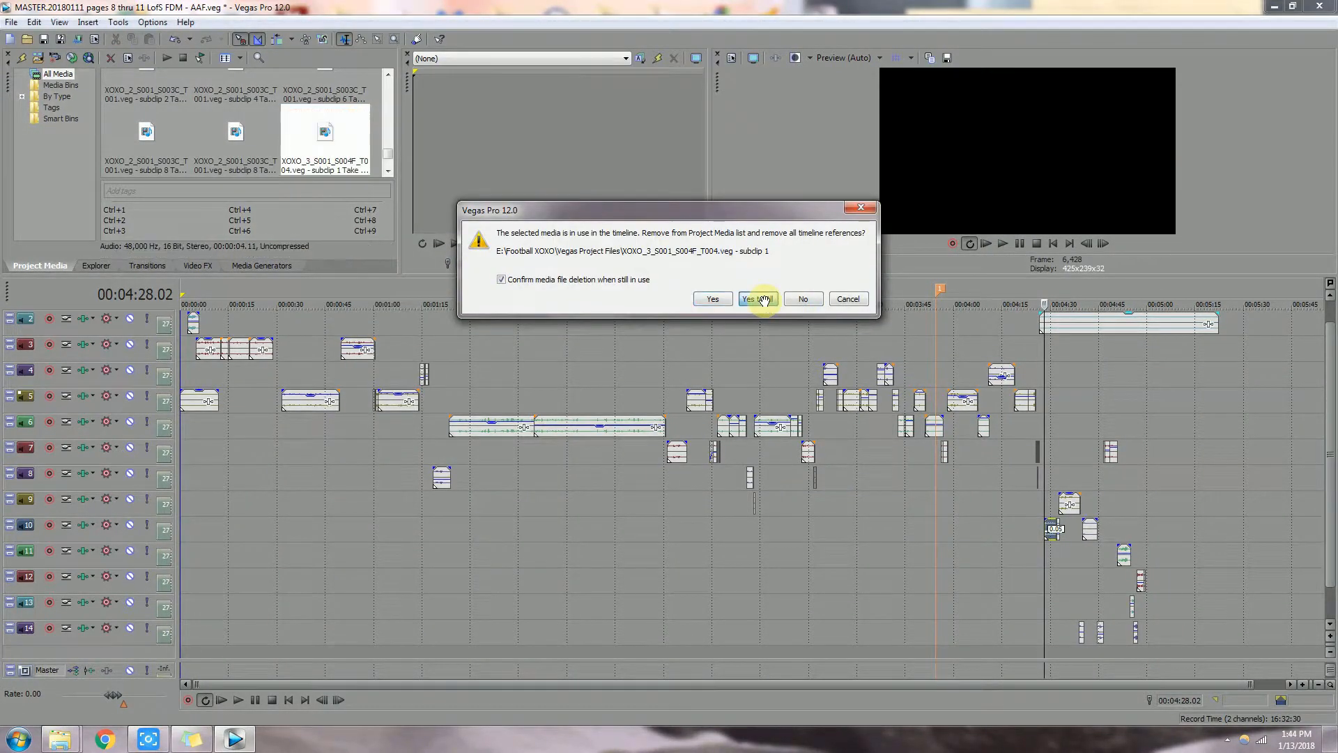
Step: Remove XOXO_5_S001_S012A_T001.veg from the project media together with its subclip 2 and all timeline references
{"action": "left_click", "coordinate": [389, 172]}
{"action": "left_click", "coordinate": [389, 172]}
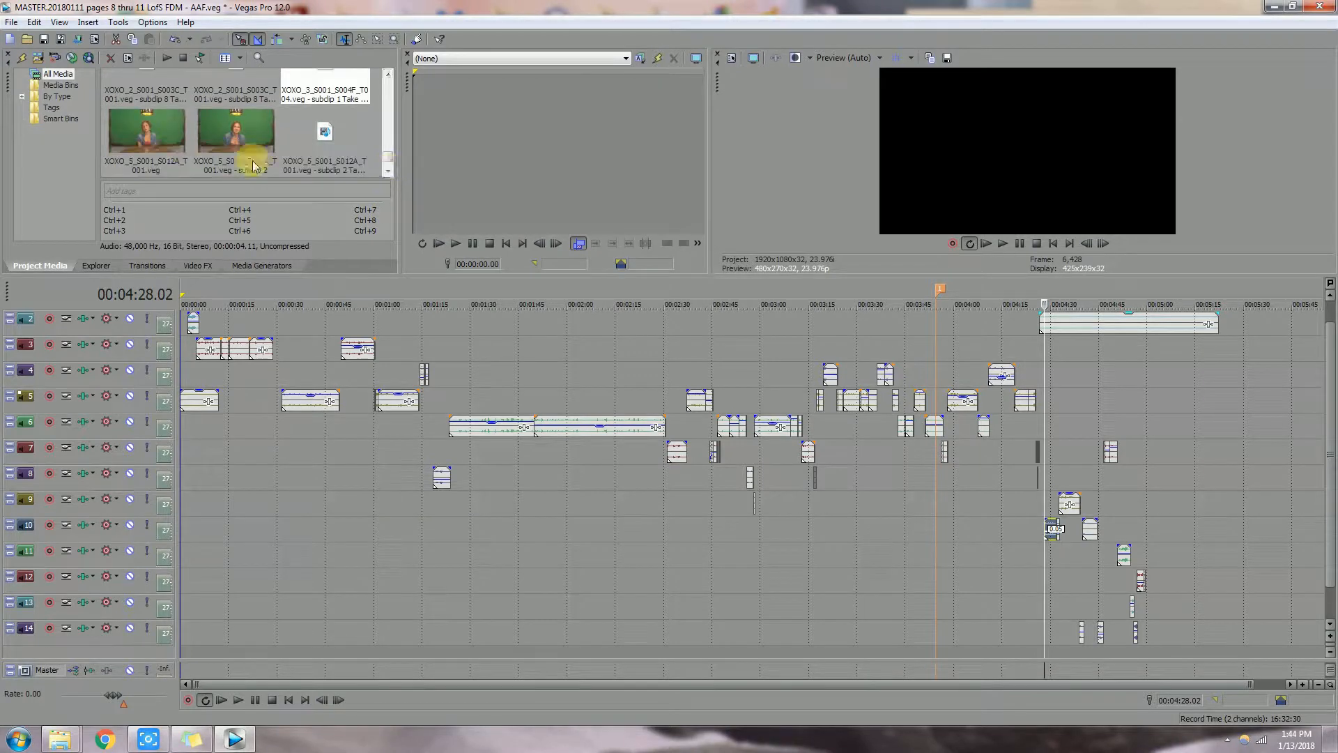
{"action": "right_click", "coordinate": [164, 139]}
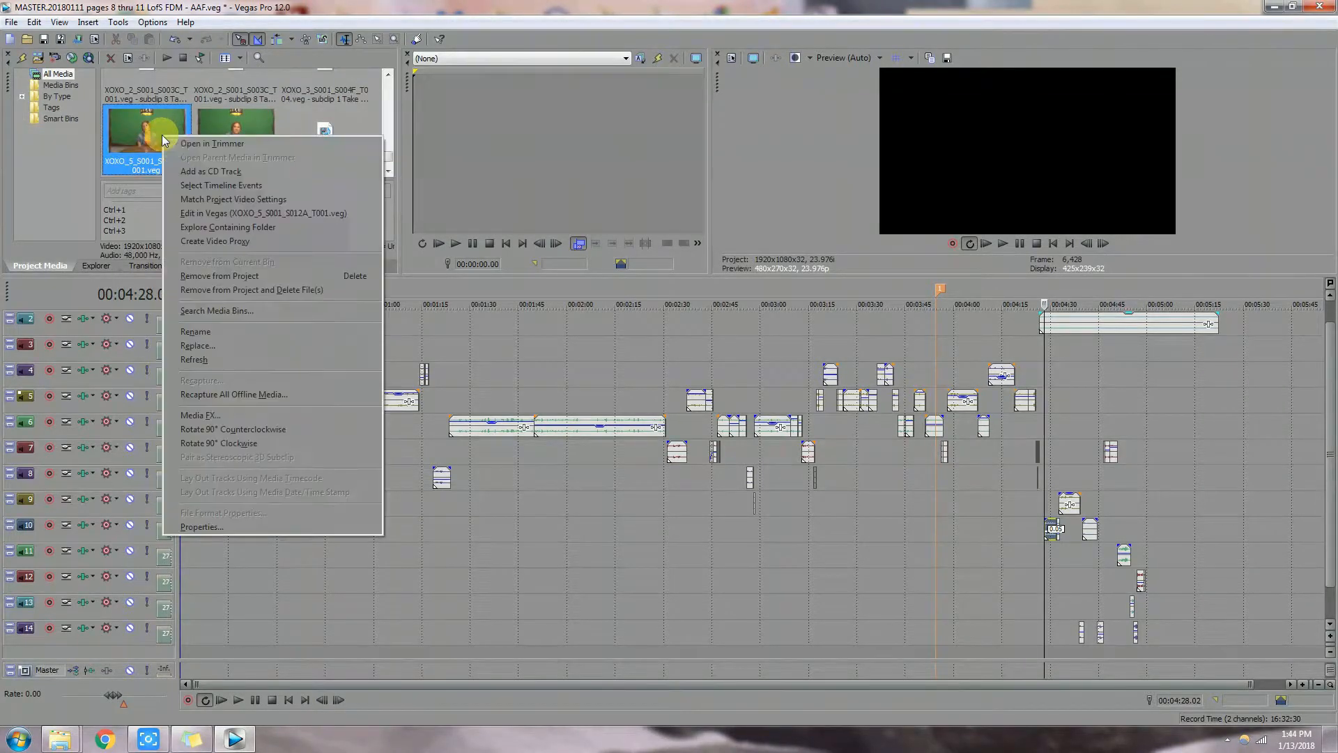
{"action": "left_click", "coordinate": [233, 275]}
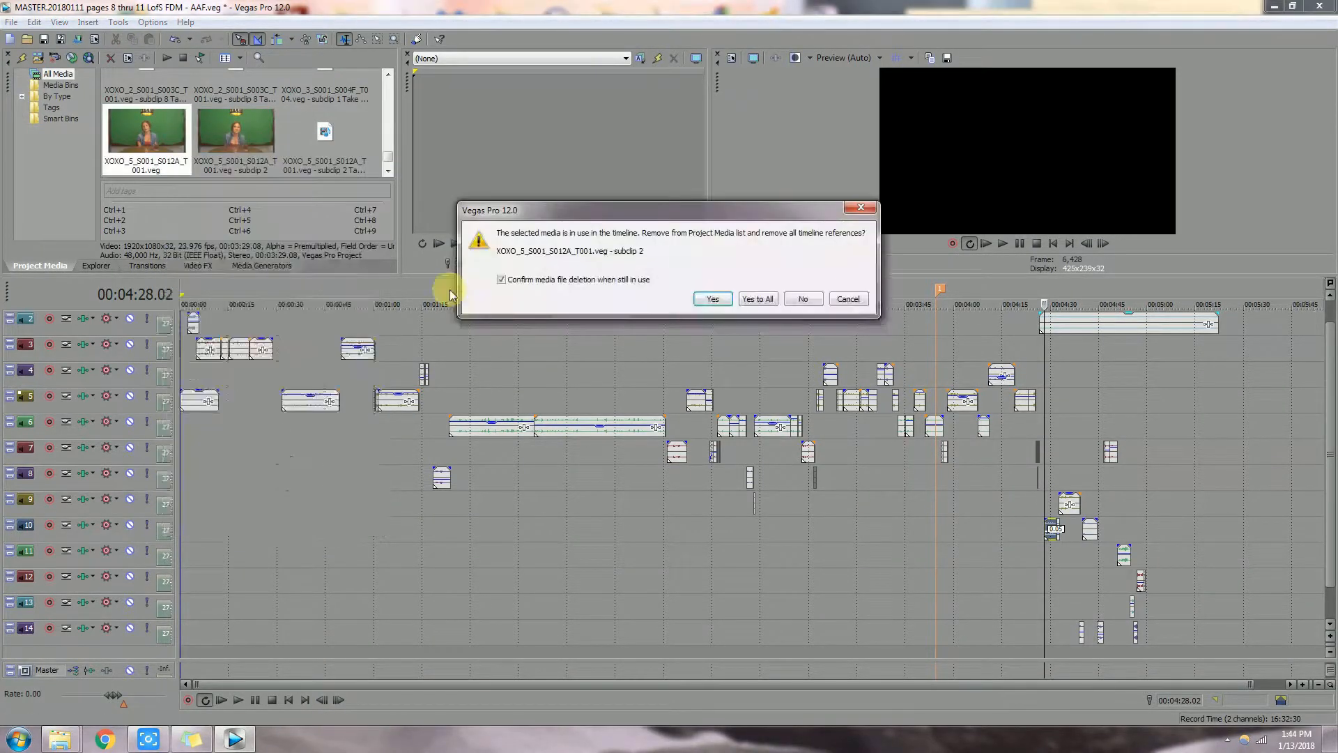
{"action": "left_click", "coordinate": [756, 298]}
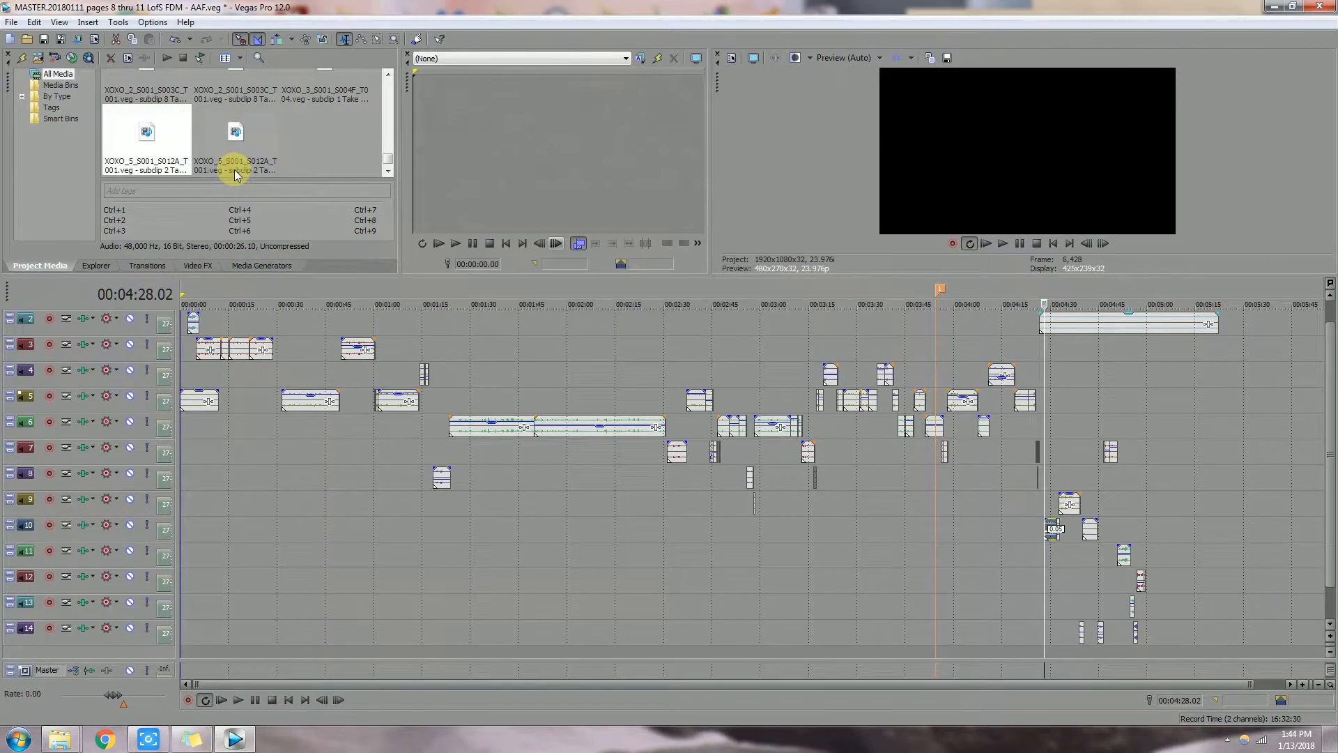
Step: Enlarge the project media area above the timeline and return to the start of the media list
{"action": "left_click", "coordinate": [389, 171]}
{"action": "left_click_drag", "start_coordinate": [403, 276], "coordinate": [409, 386]}
{"action": "left_click_drag", "start_coordinate": [388, 269], "coordinate": [391, 90]}
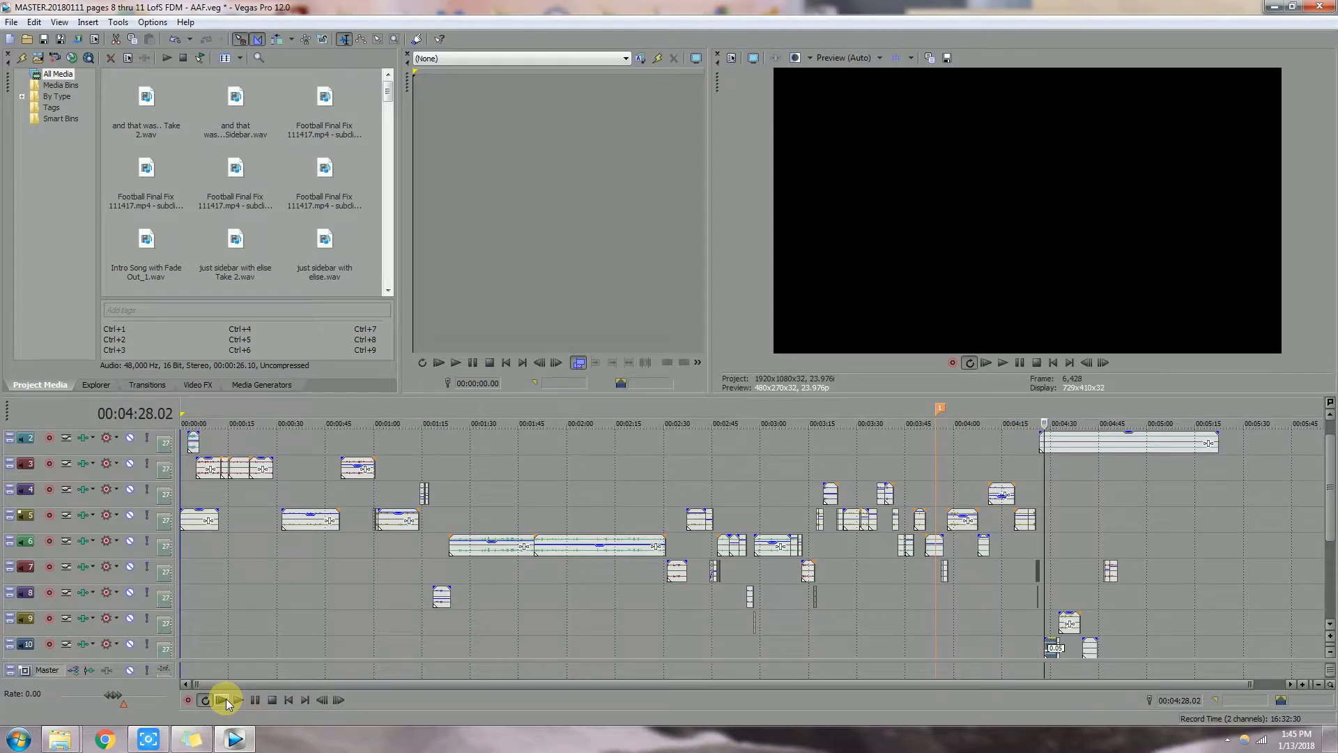
{"action": "left_click", "coordinate": [239, 169]}
{"action": "right_click", "coordinate": [239, 169]}
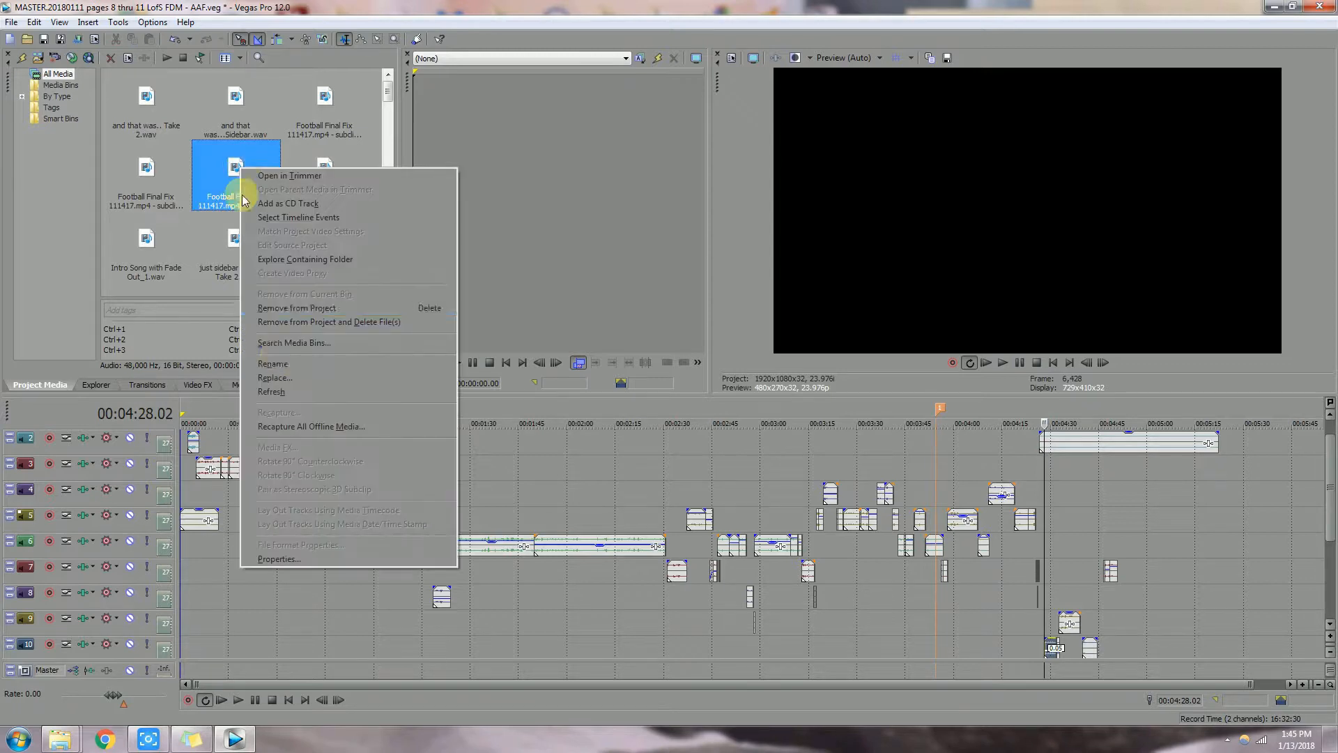
{"action": "left_click", "coordinate": [292, 382]}
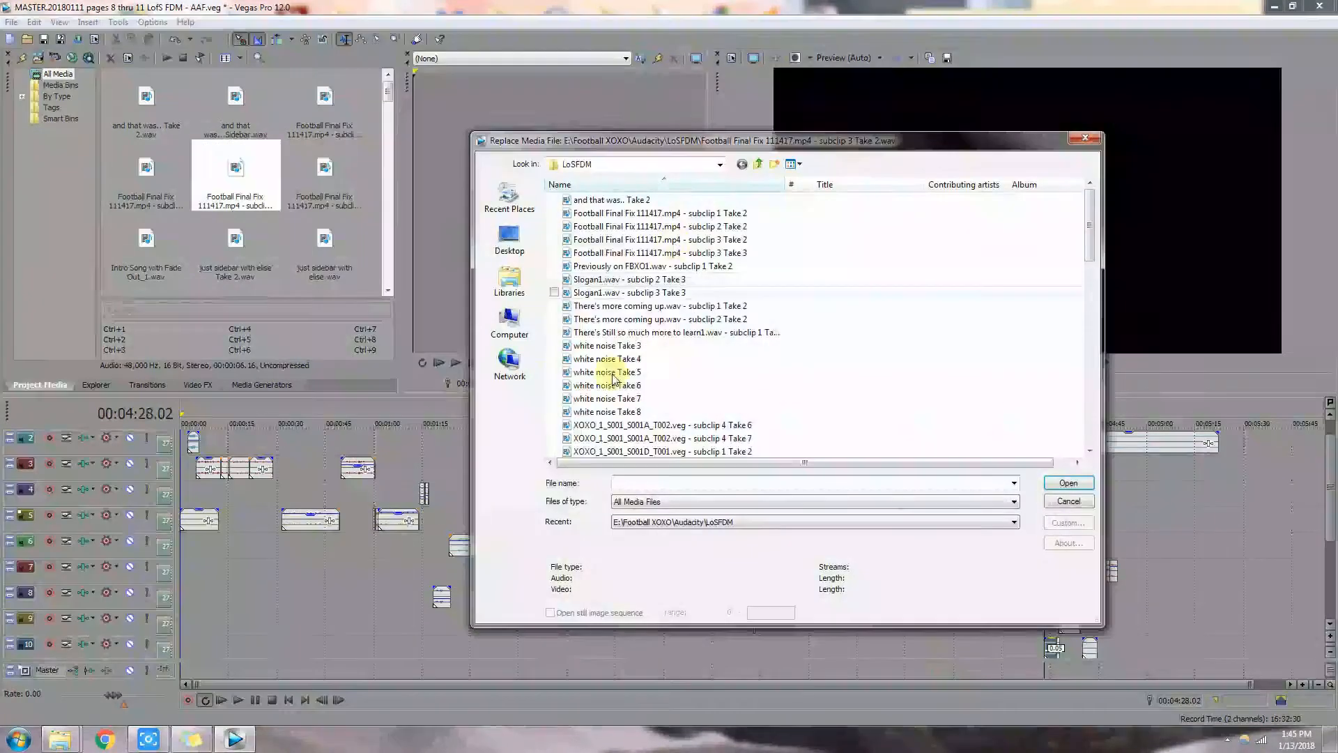
{"action": "left_click", "coordinate": [1070, 502]}
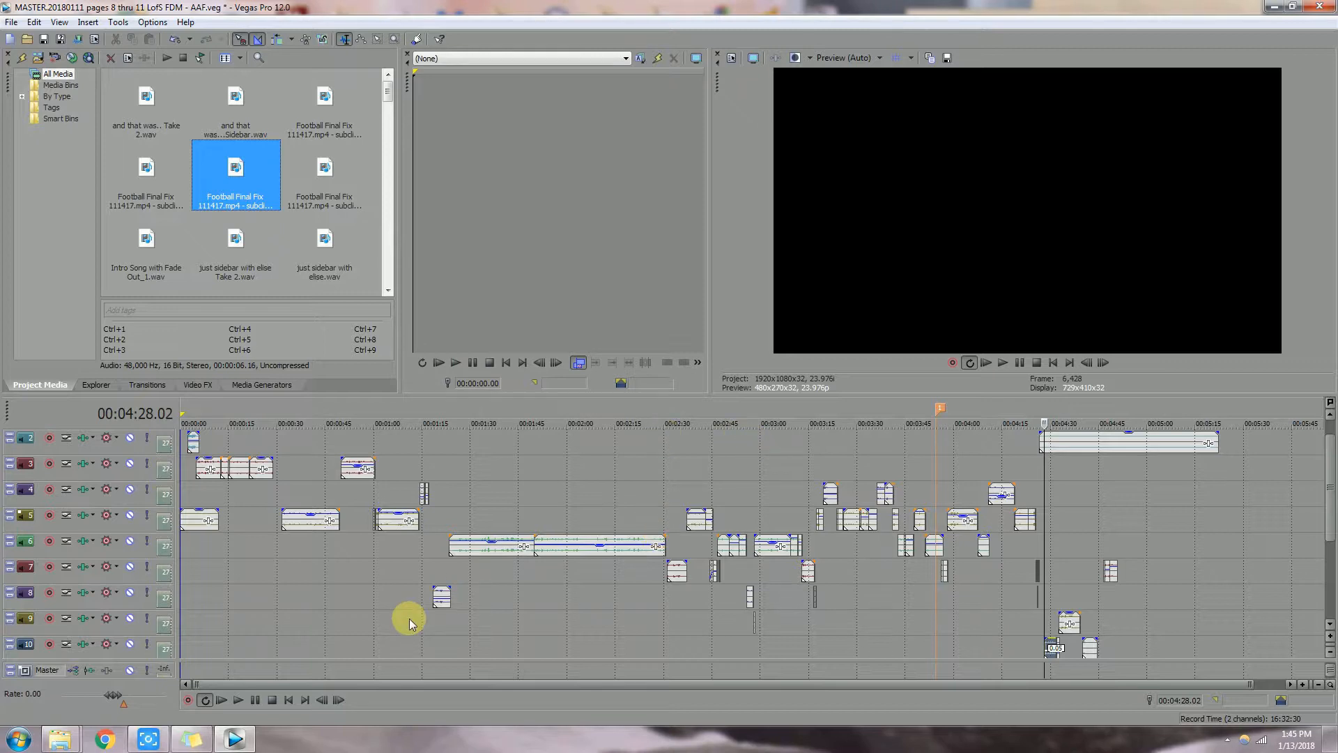
{"action": "left_click", "coordinate": [1227, 740]}
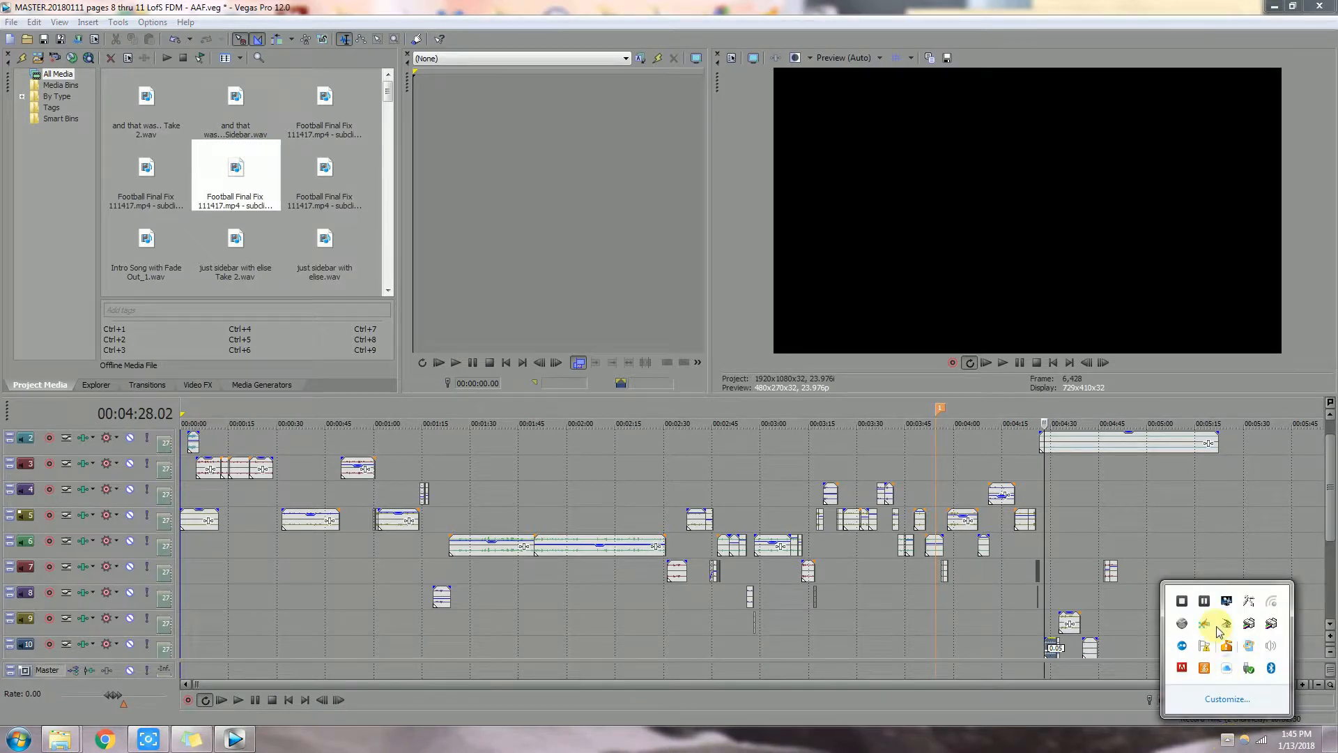
{"action": "left_click", "coordinate": [1206, 601]}
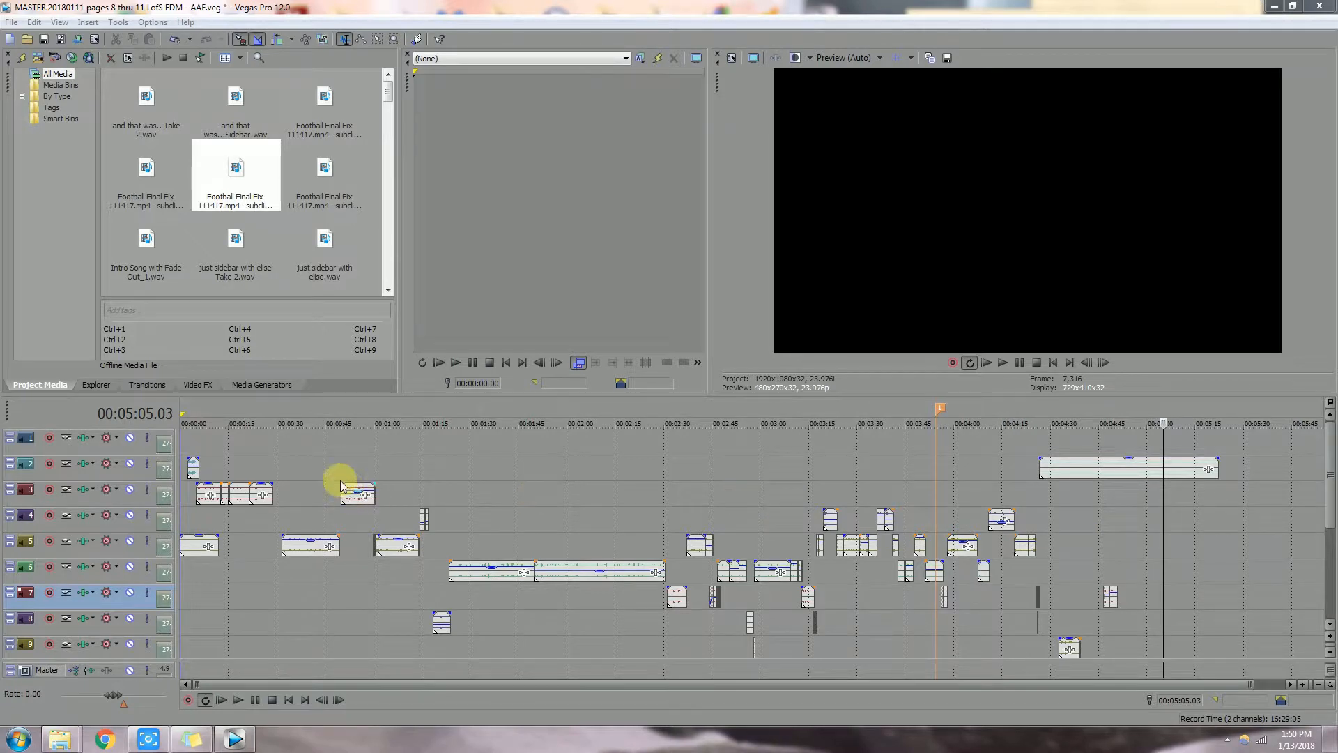
Step: Check the audio bit depth of "and that was.. Take 2.wav" and "and that was...Sidebar.wav" in their media properties
{"action": "left_click", "coordinate": [391, 95]}
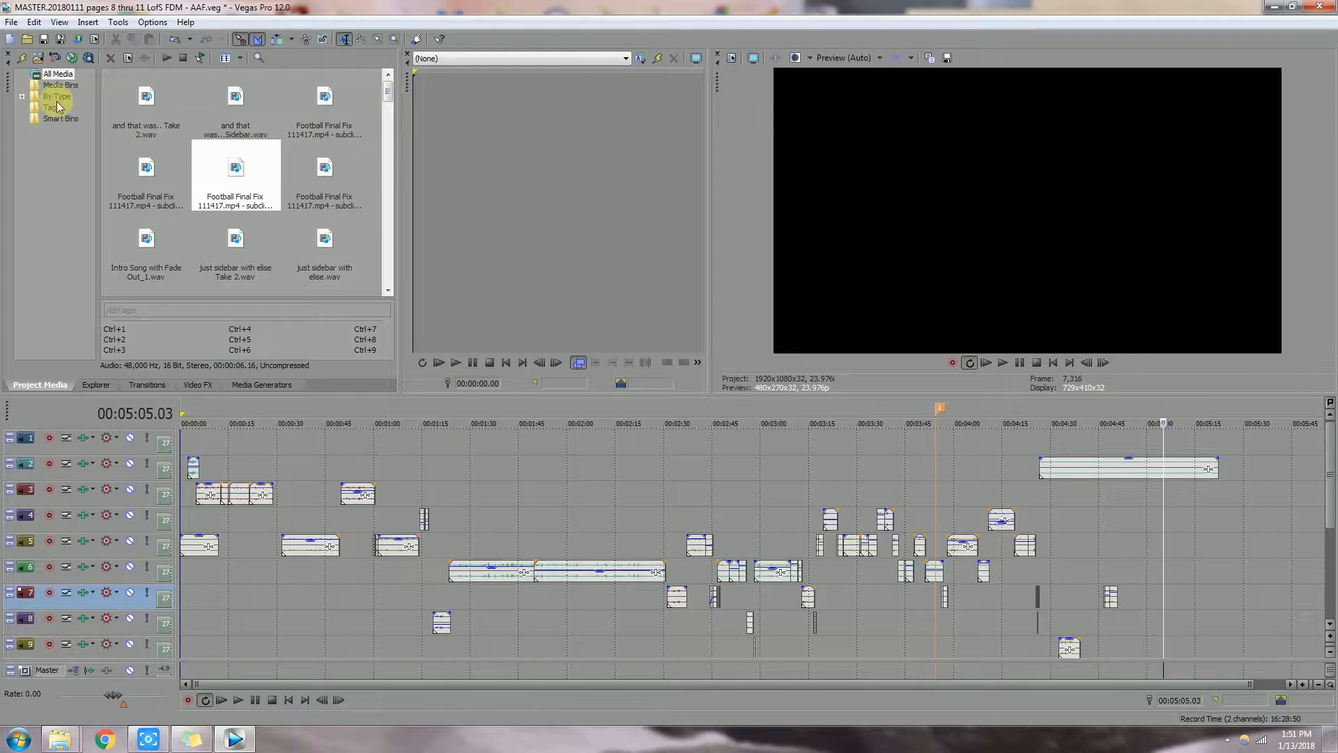
{"action": "left_click", "coordinate": [152, 101]}
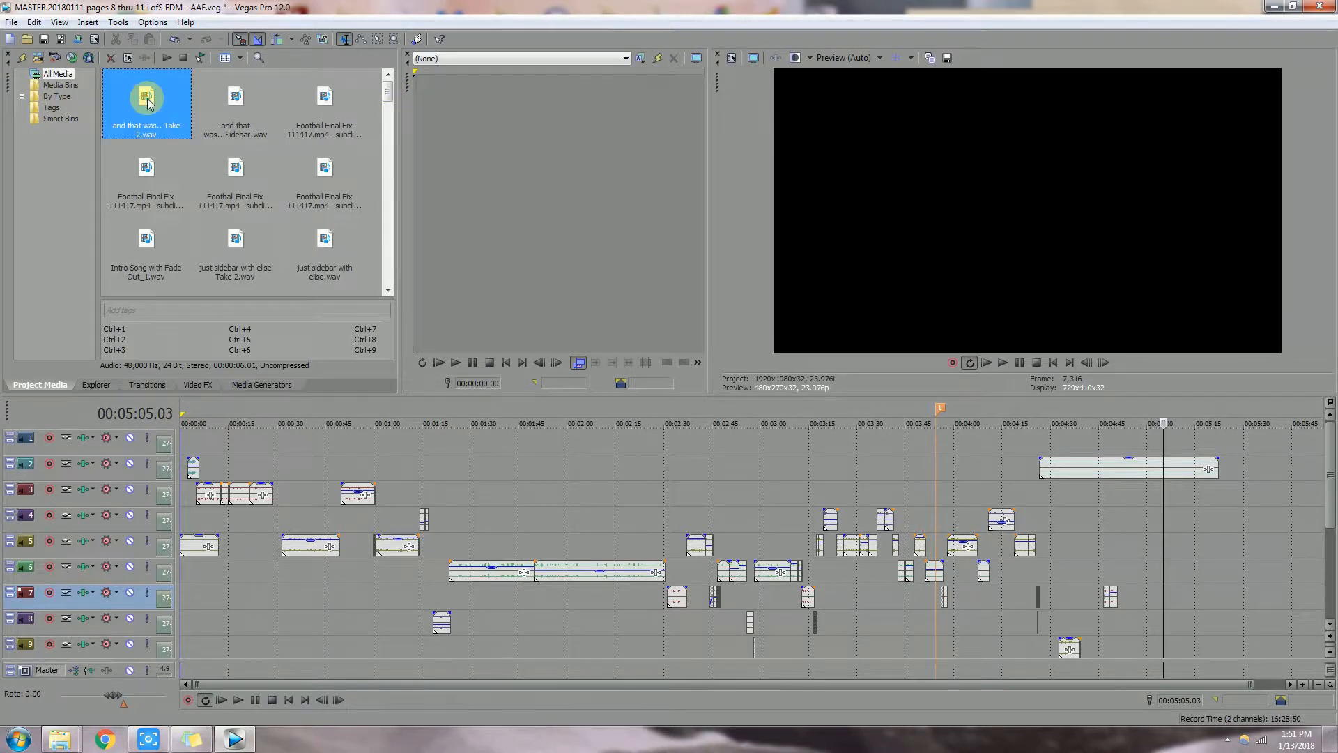
{"action": "right_click", "coordinate": [147, 102]}
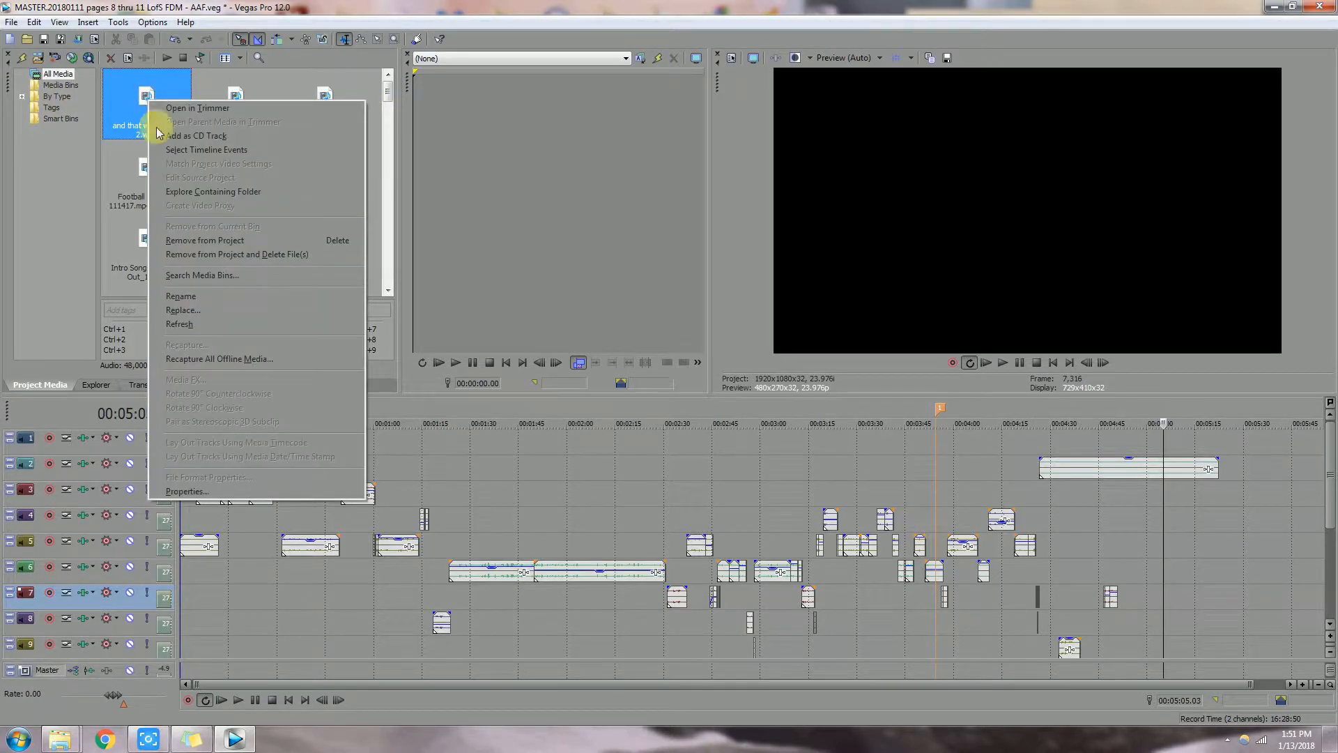
{"action": "left_click", "coordinate": [185, 491]}
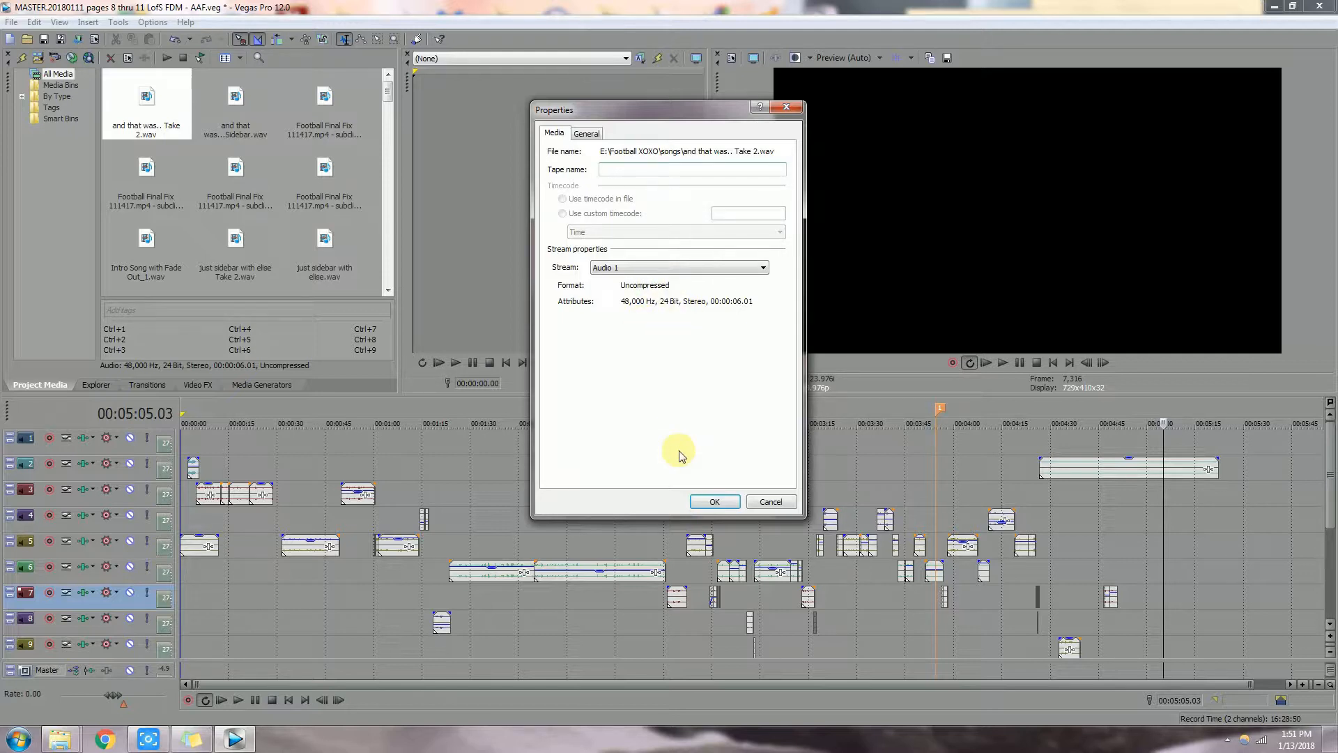
{"action": "left_click", "coordinate": [715, 501]}
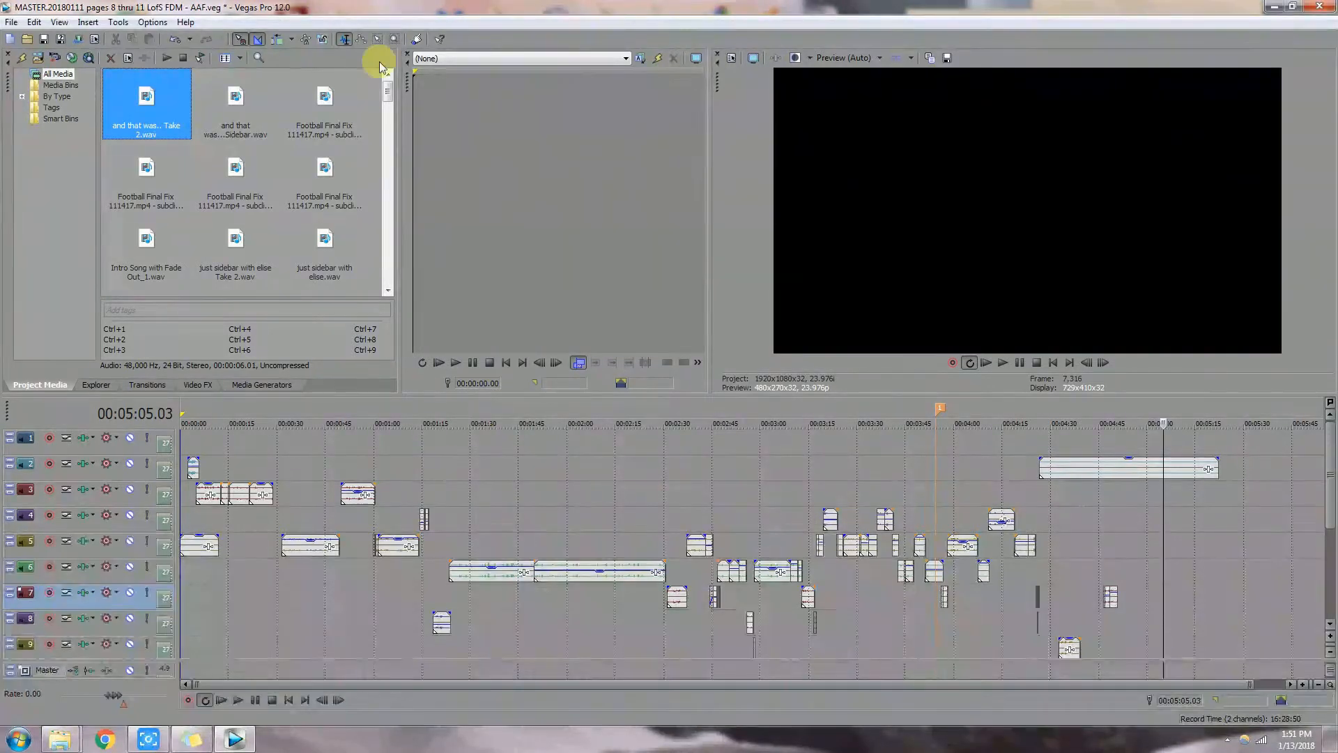
{"action": "left_click", "coordinate": [232, 115]}
{"action": "right_click", "coordinate": [233, 113]}
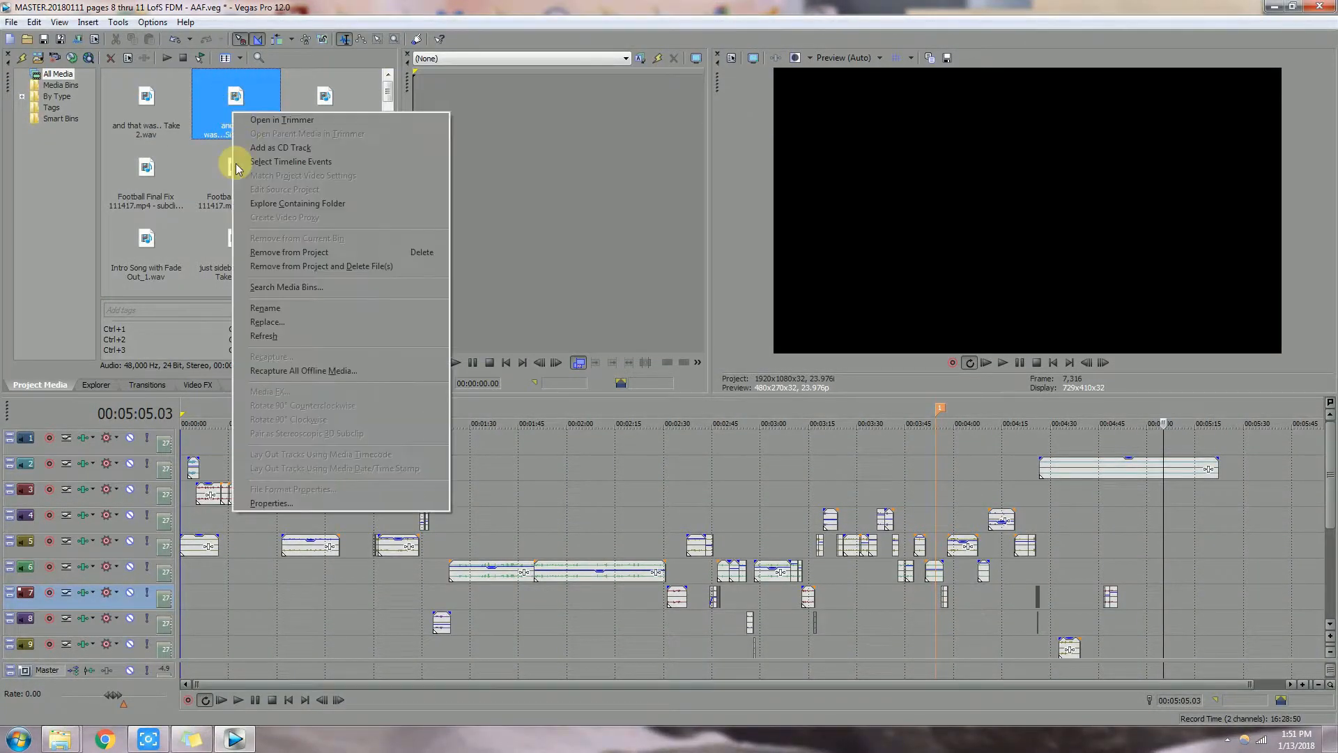
{"action": "left_click", "coordinate": [283, 503]}
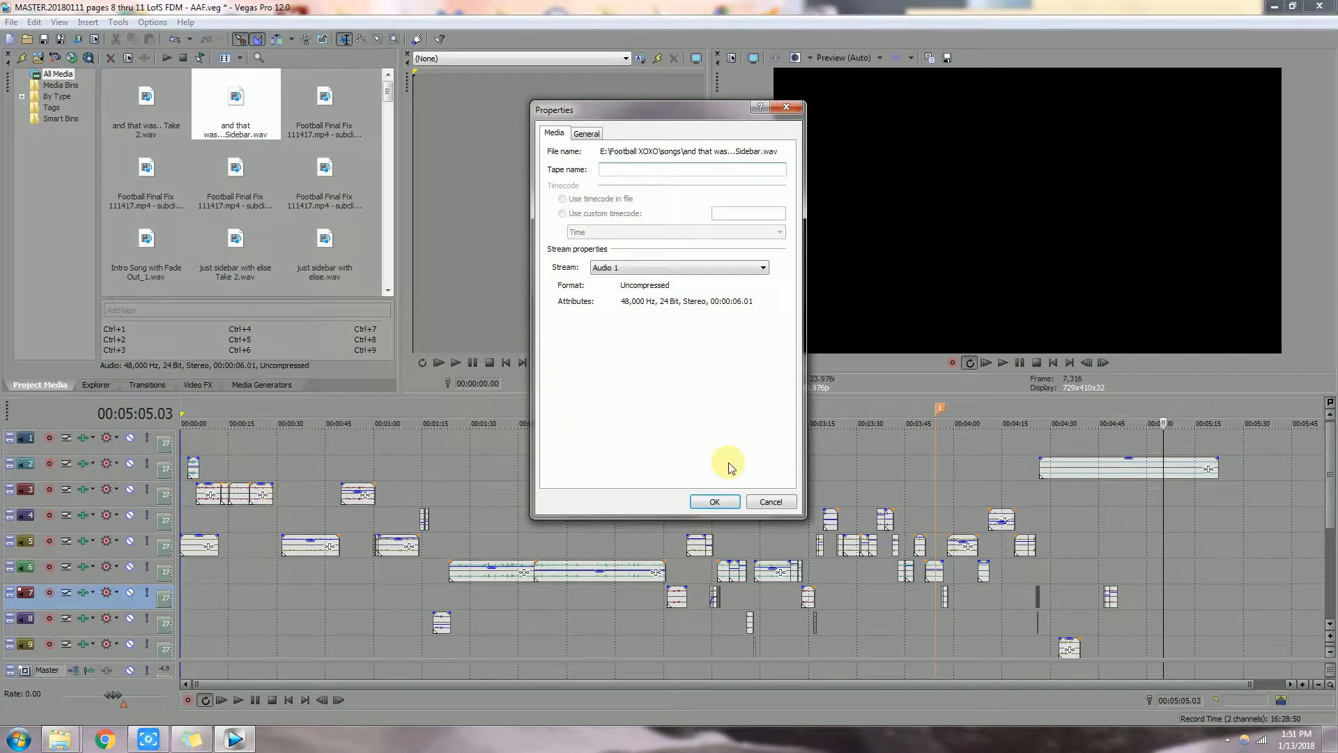
{"action": "left_click", "coordinate": [708, 502]}
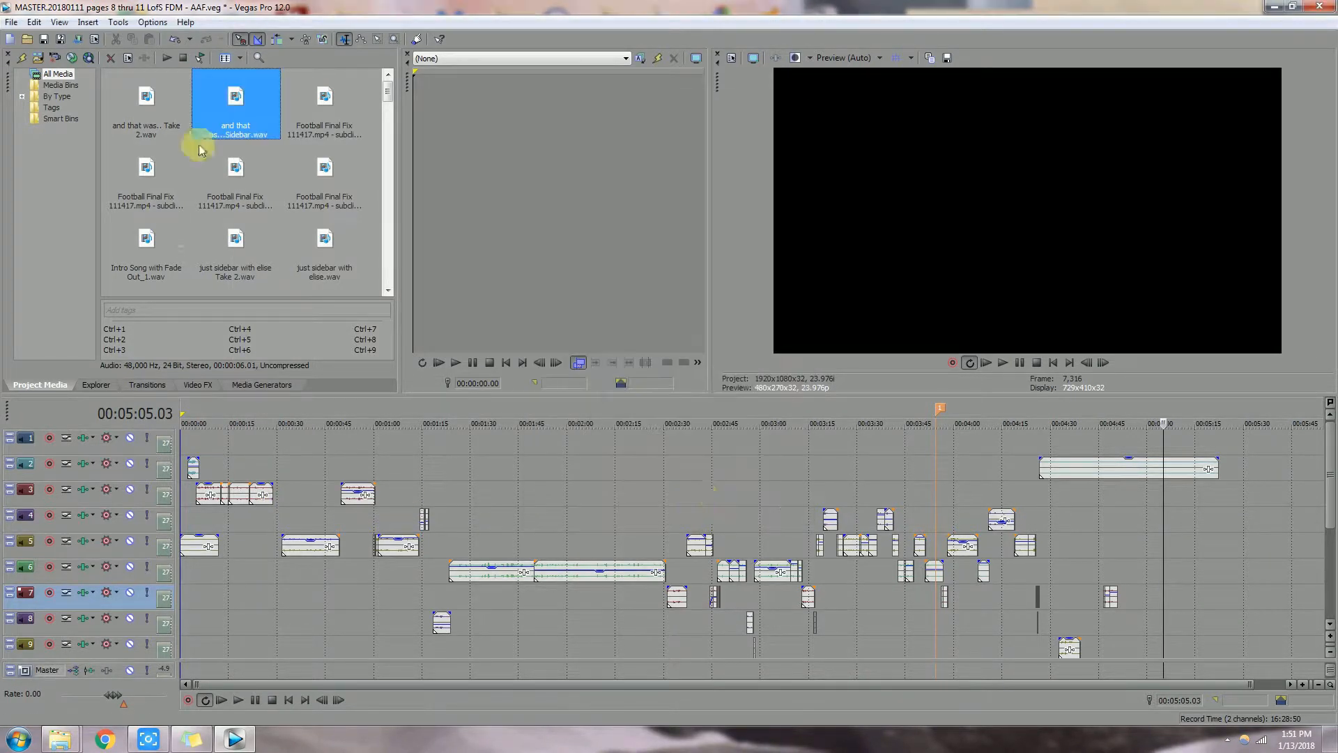
Step: Check the audio bit depth of the first two Football Final Fix 111417.mp4 subclip WAV files in their media properties
{"action": "left_click", "coordinate": [326, 102]}
{"action": "right_click", "coordinate": [329, 105]}
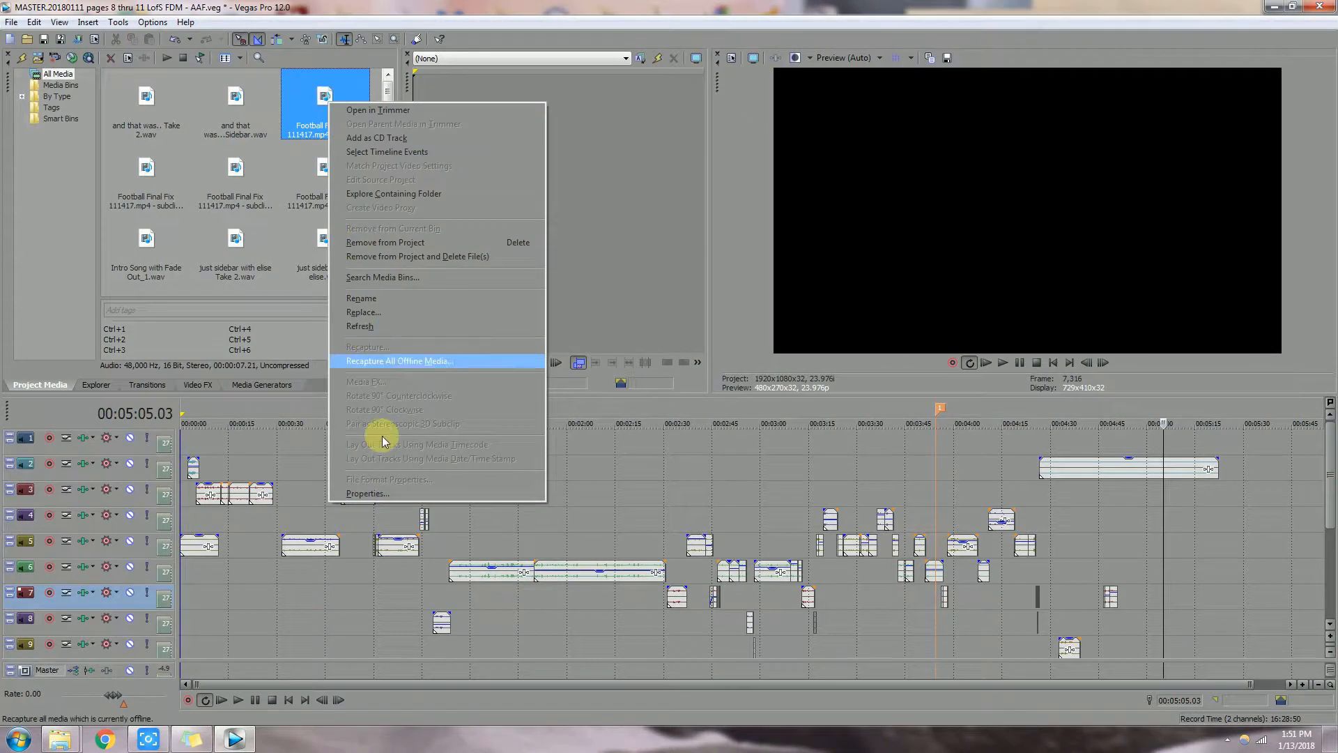
{"action": "left_click", "coordinate": [375, 495]}
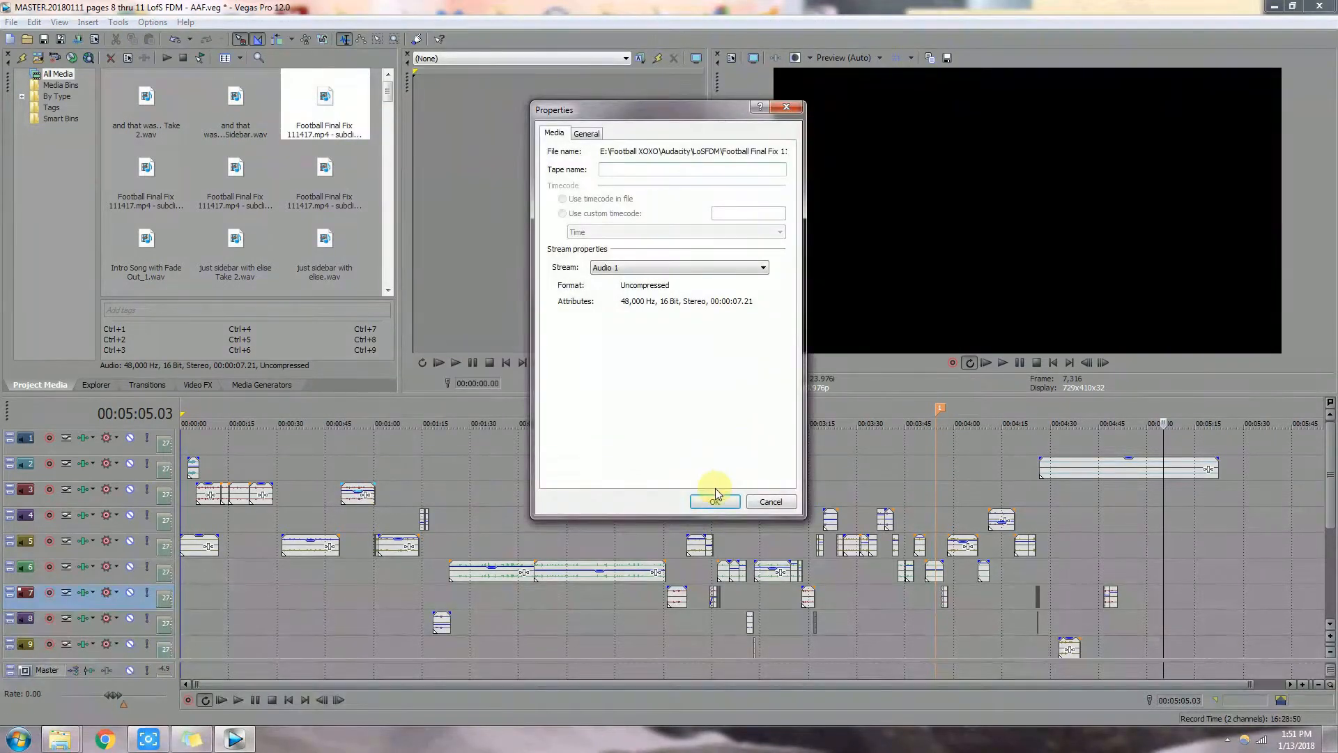
{"action": "left_click", "coordinate": [714, 503]}
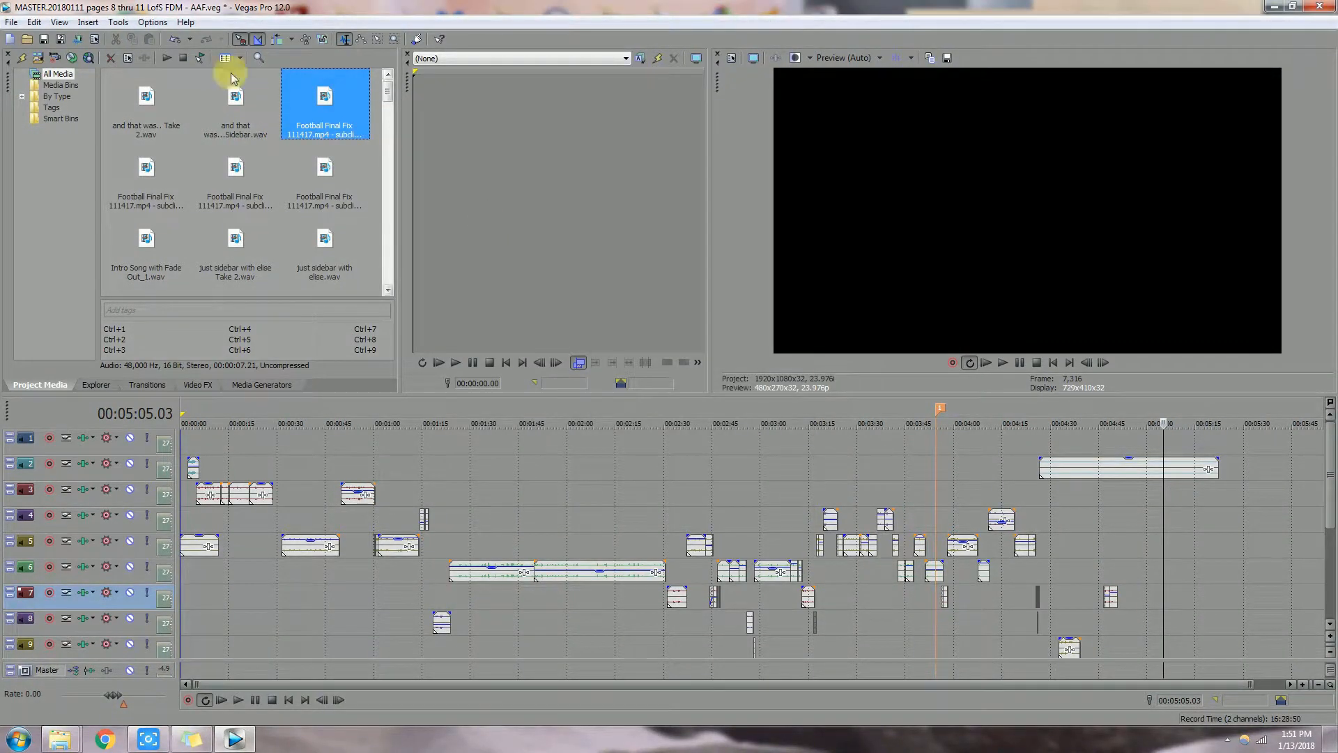
{"action": "left_click", "coordinate": [151, 177]}
{"action": "right_click", "coordinate": [151, 179]}
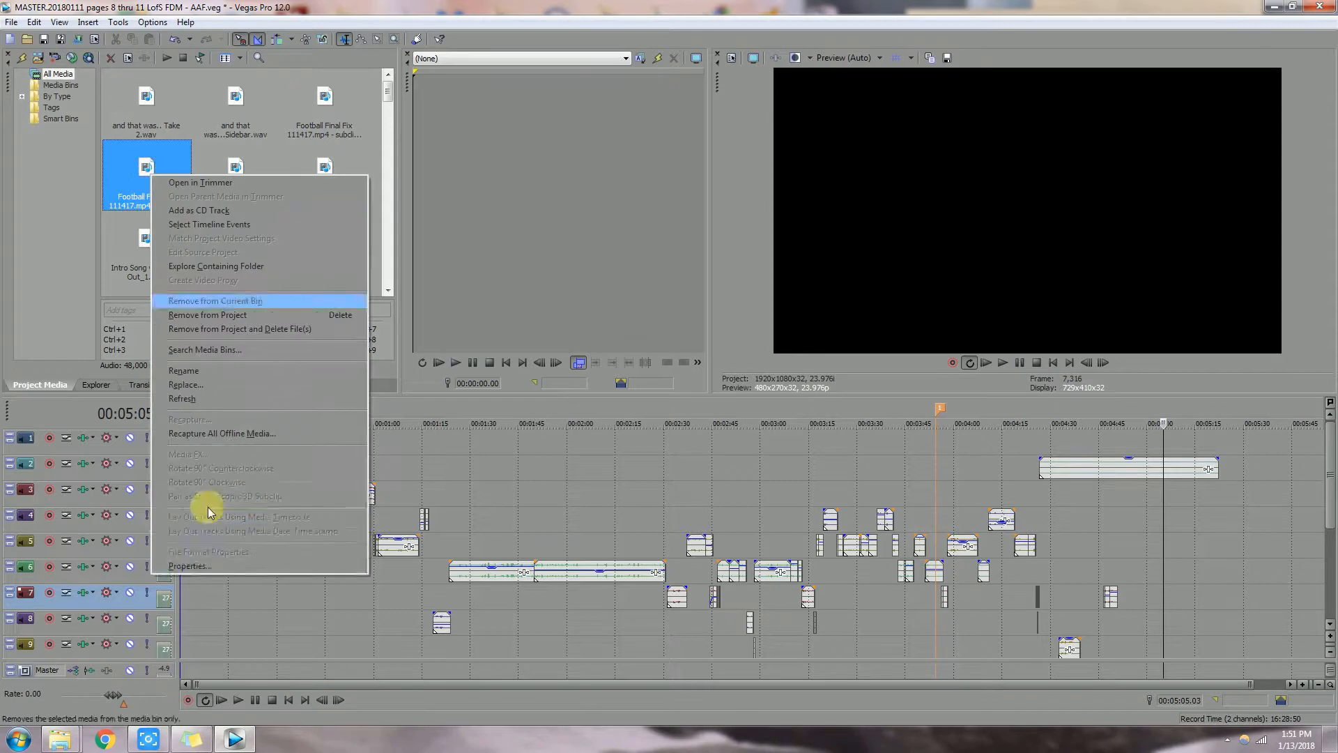
{"action": "left_click", "coordinate": [198, 570]}
{"action": "left_click", "coordinate": [714, 501]}
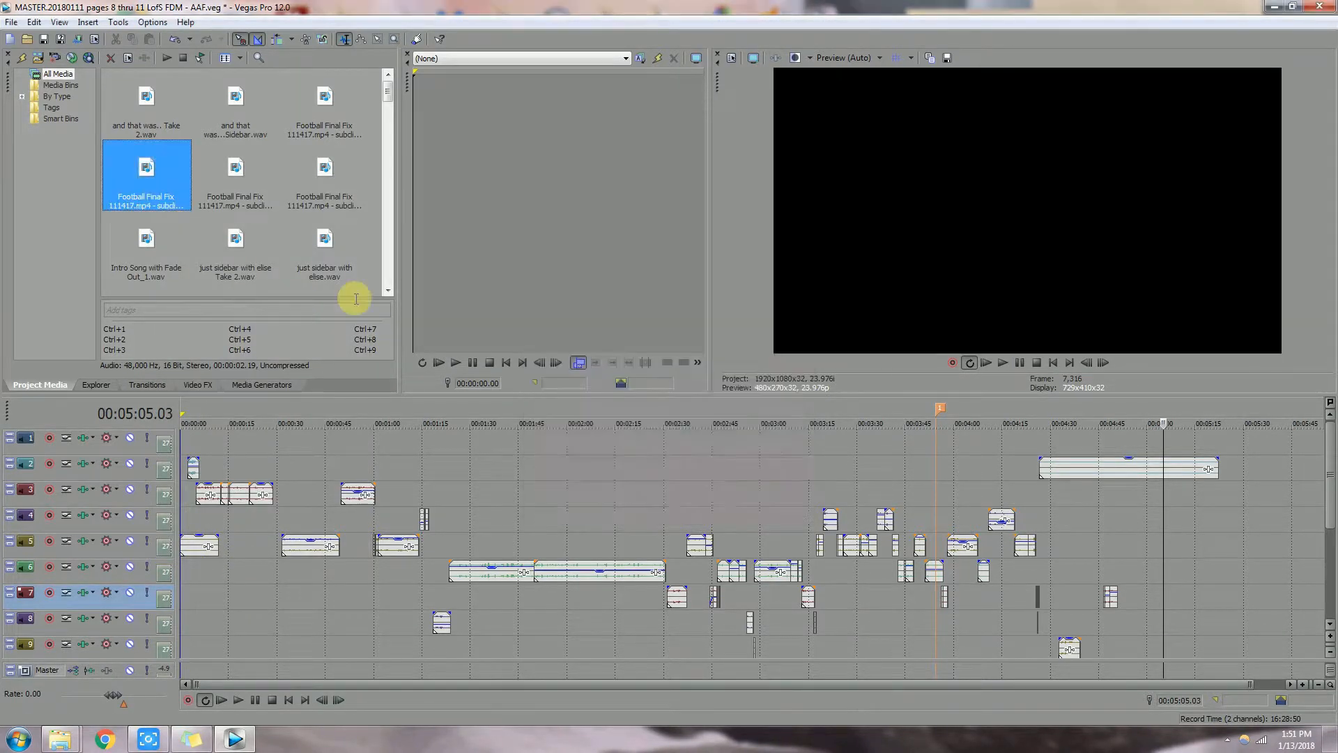
Step: Check the audio bit depth of the remaining two Football Final Fix 111417.mp4 subclip WAV files in their media properties
{"action": "left_click", "coordinate": [234, 184]}
{"action": "right_click", "coordinate": [233, 185]}
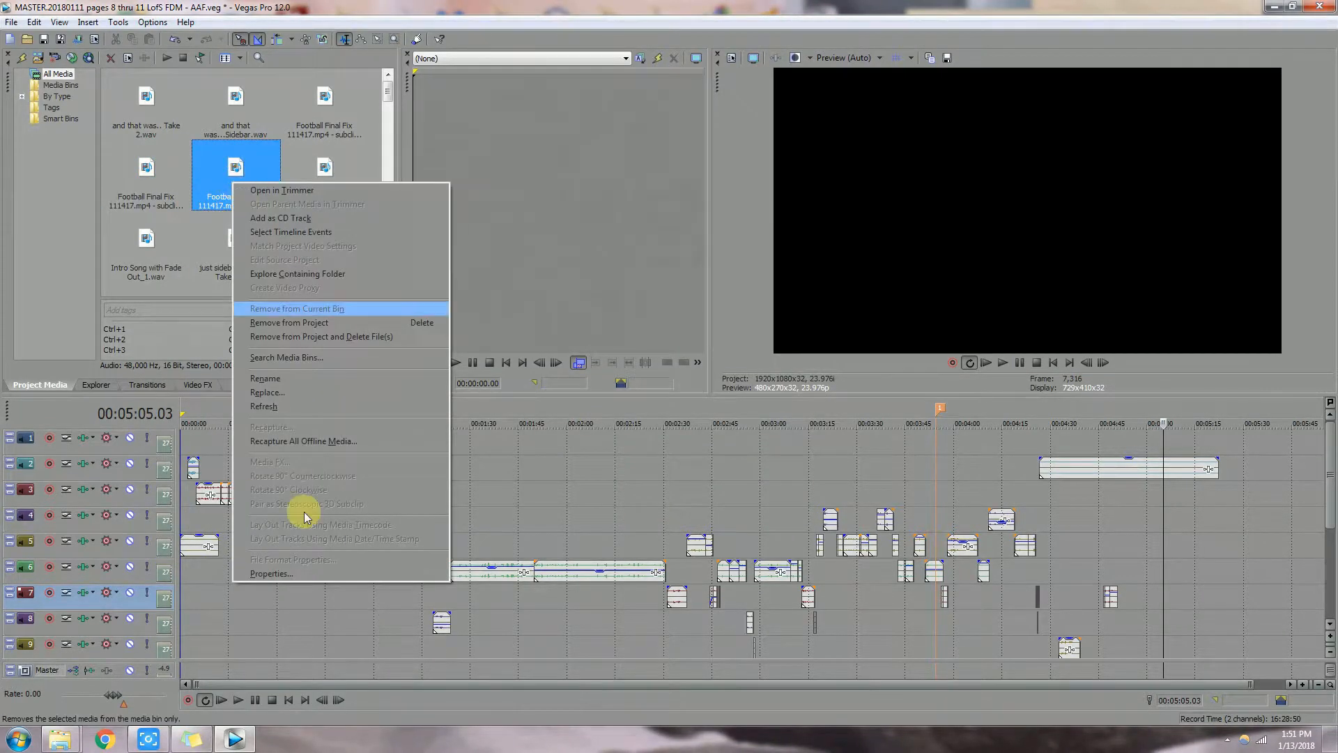
{"action": "left_click", "coordinate": [300, 575]}
{"action": "left_click", "coordinate": [714, 501]}
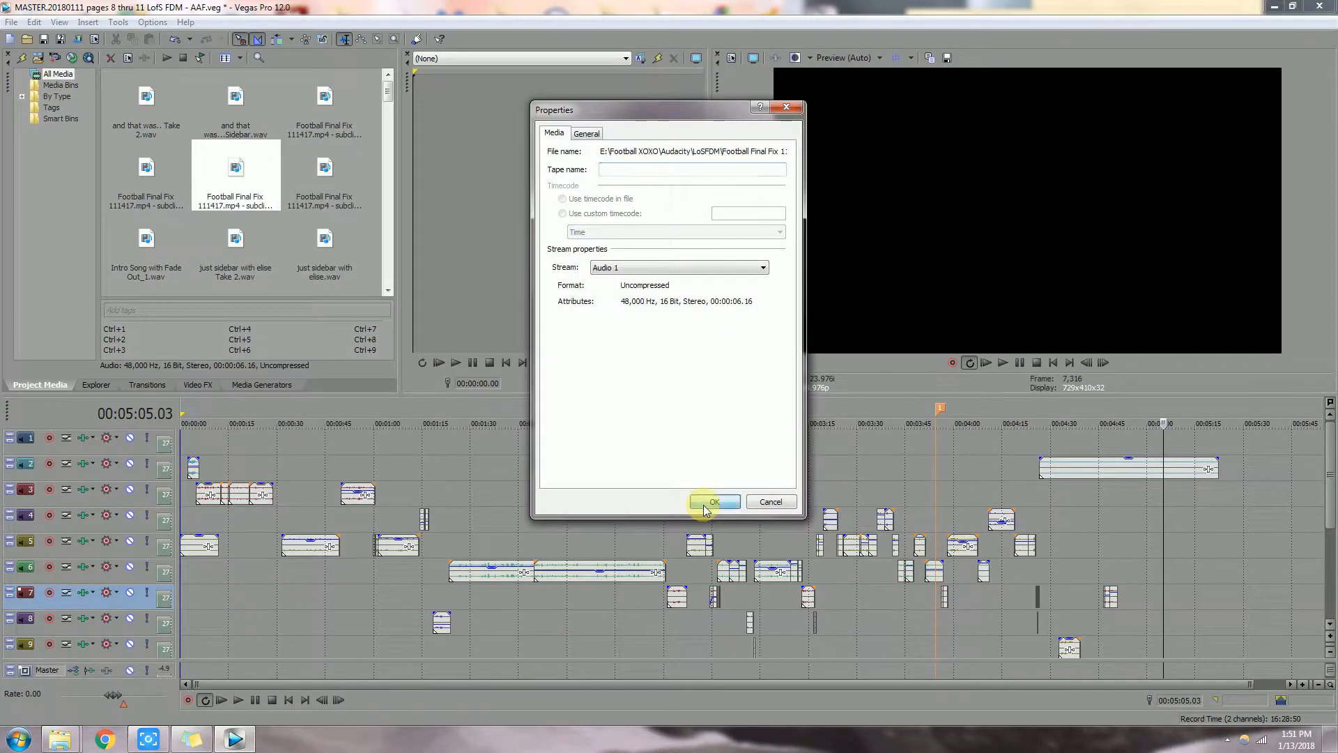
{"action": "left_click", "coordinate": [320, 185]}
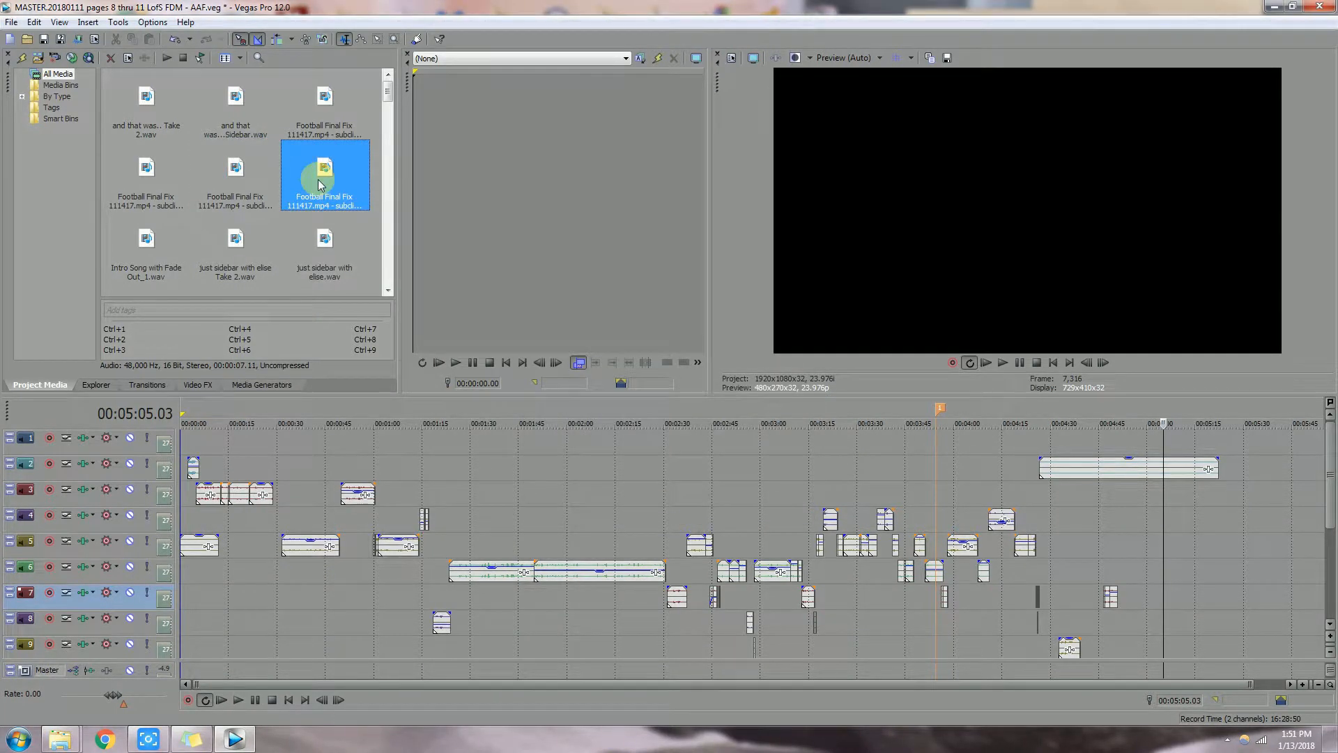
{"action": "right_click", "coordinate": [320, 185]}
{"action": "left_click", "coordinate": [341, 563]}
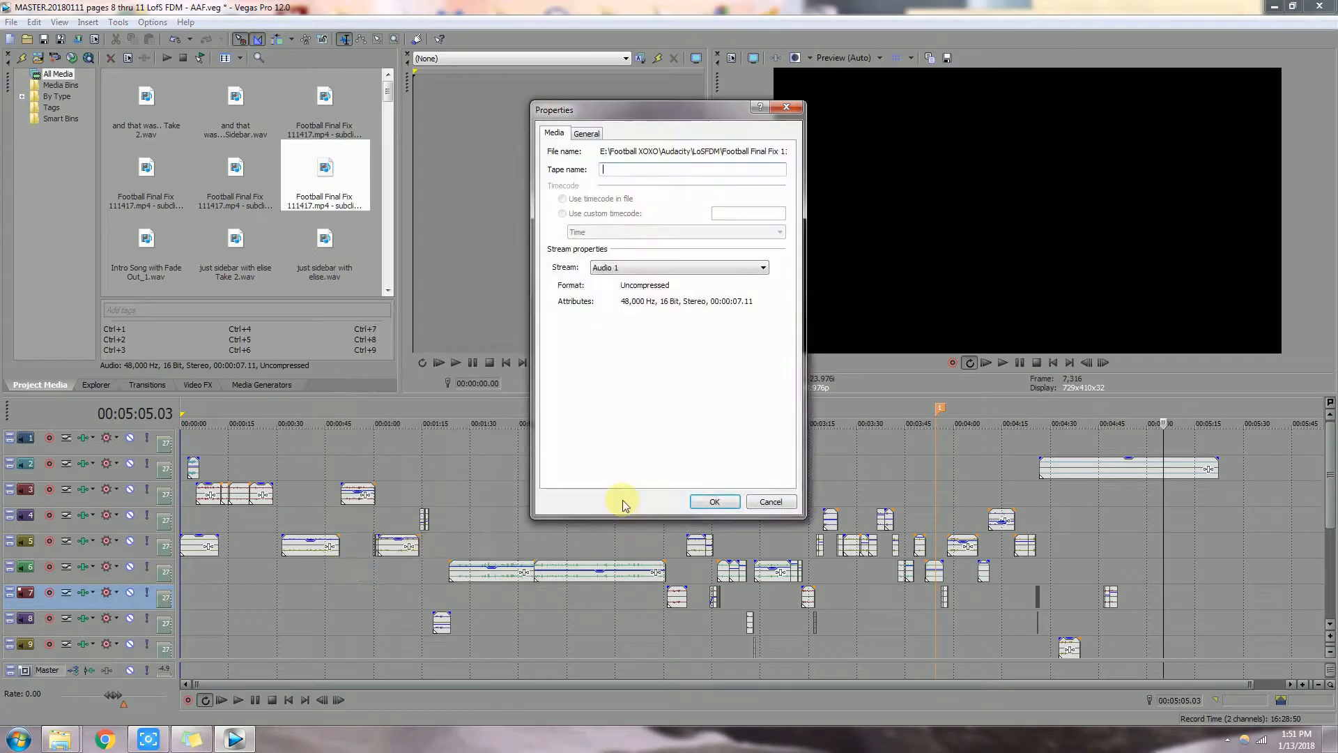
{"action": "left_click", "coordinate": [712, 502]}
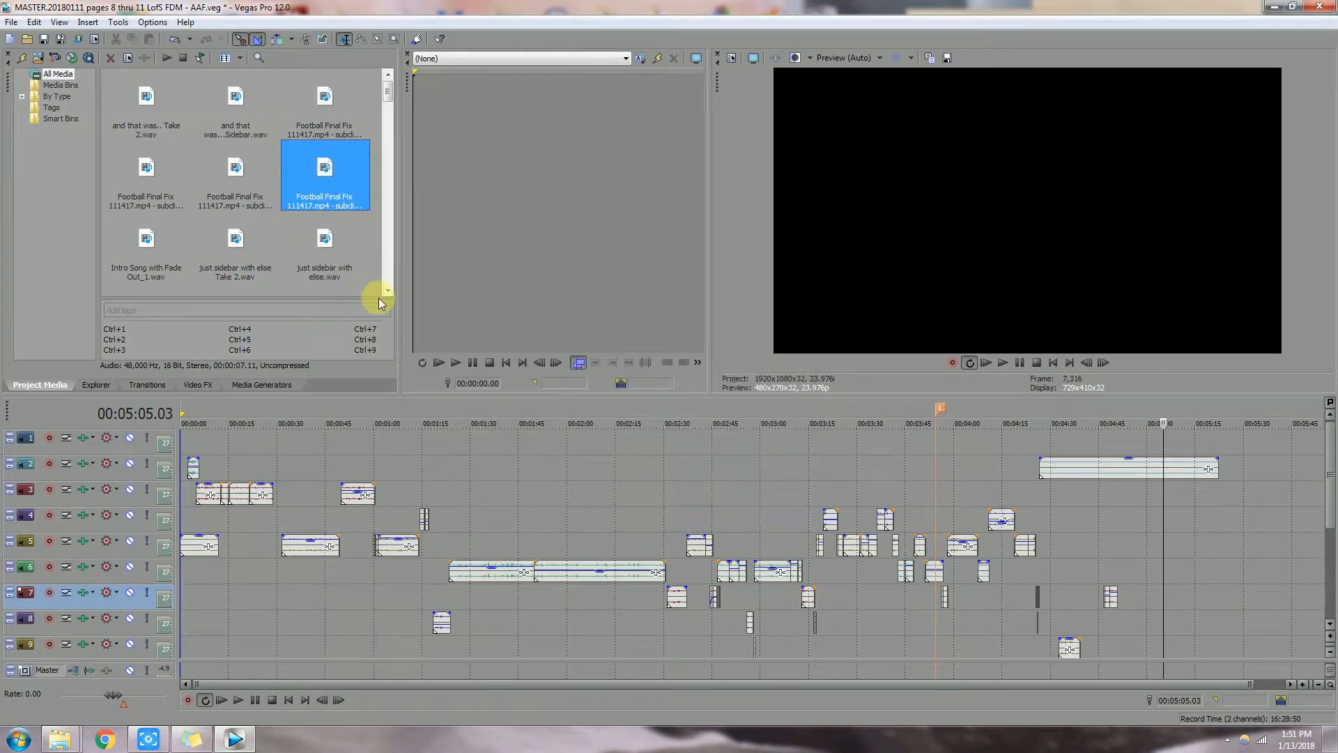
Step: Check the audio bit depth of "Intro Song with Fade Out_1.wav" in its media properties
{"action": "left_click", "coordinate": [386, 292]}
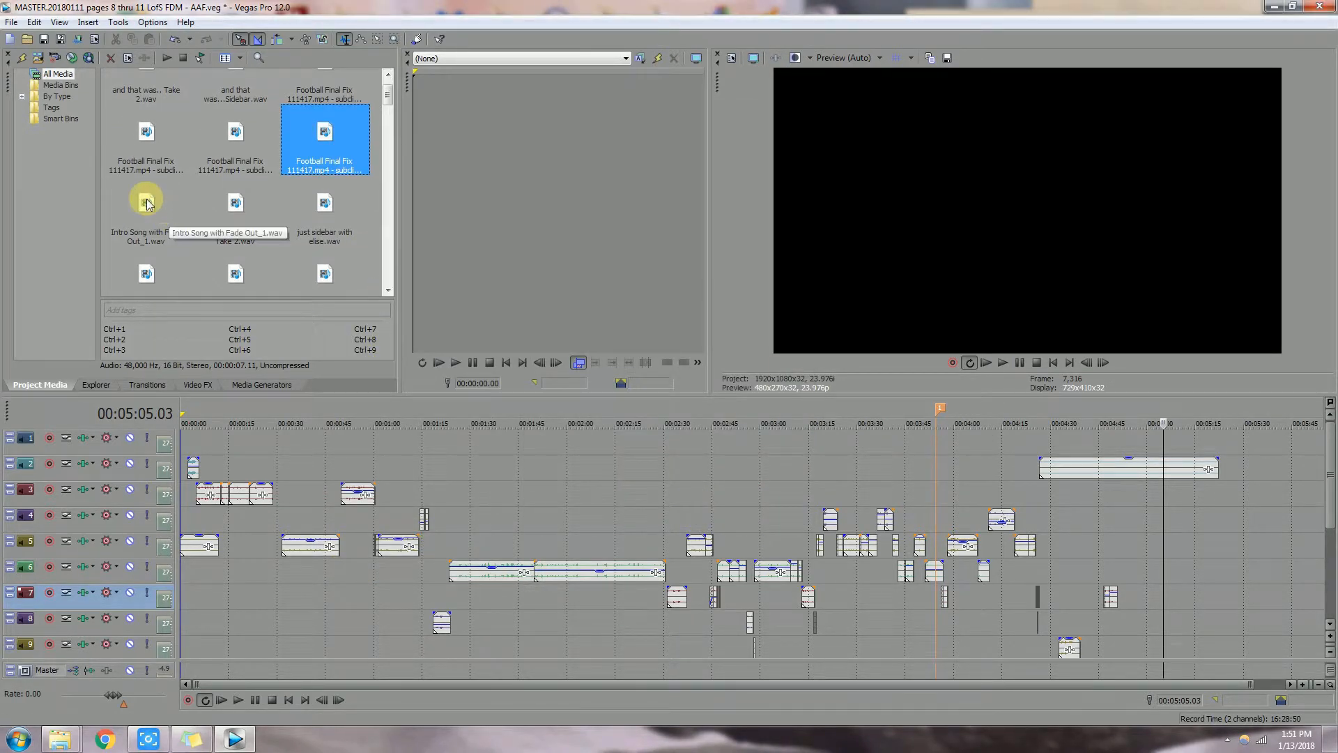
{"action": "right_click", "coordinate": [147, 202]}
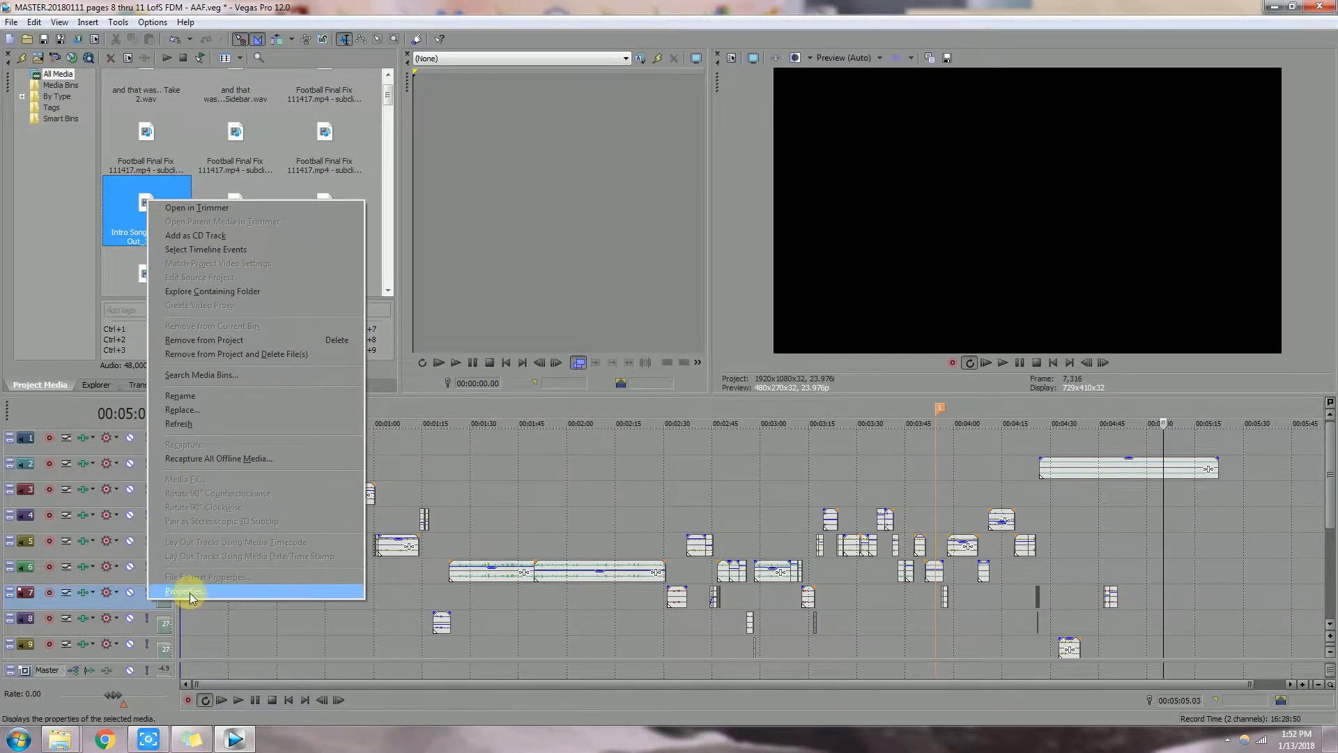
{"action": "left_click", "coordinate": [189, 593]}
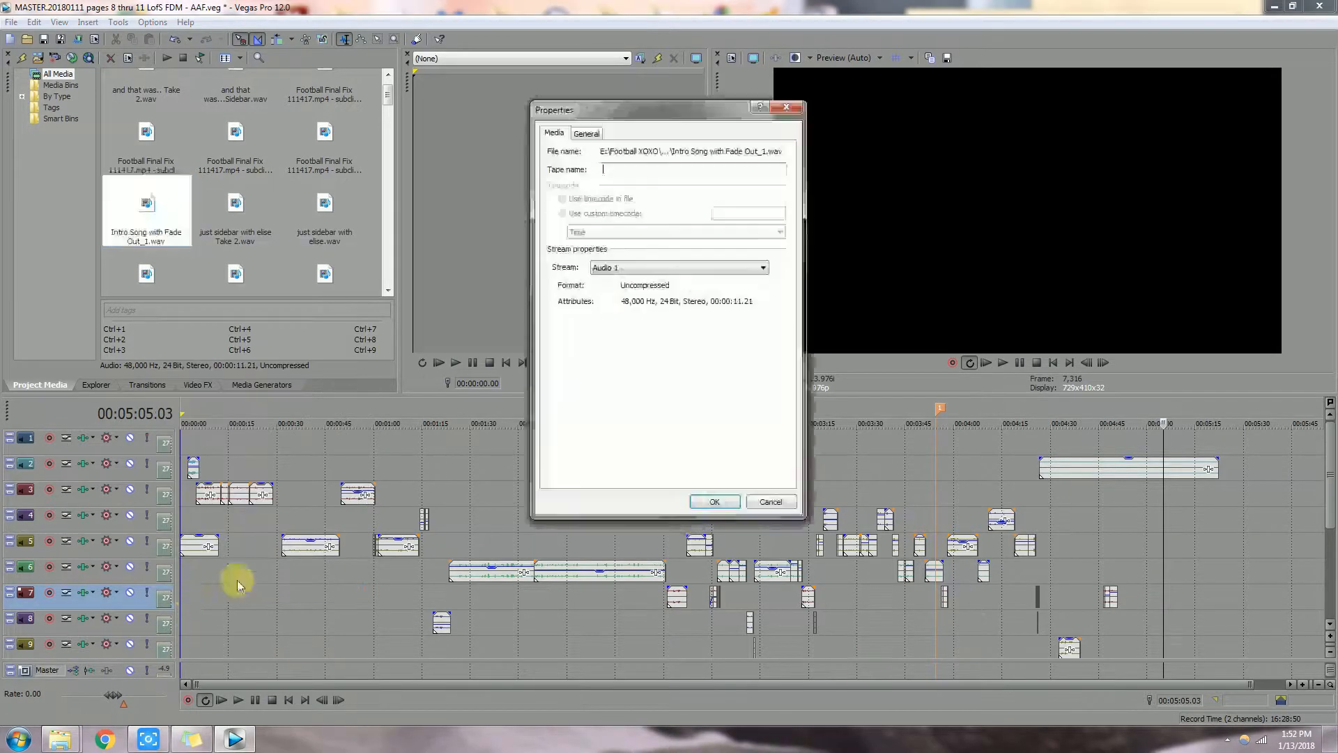
{"action": "left_click", "coordinate": [714, 502]}
Step: Check the audio bit depth of "just sidebar with else Take 2.wav" and "just sidebar with else.wav" in their media properties
{"action": "right_click", "coordinate": [239, 210]}
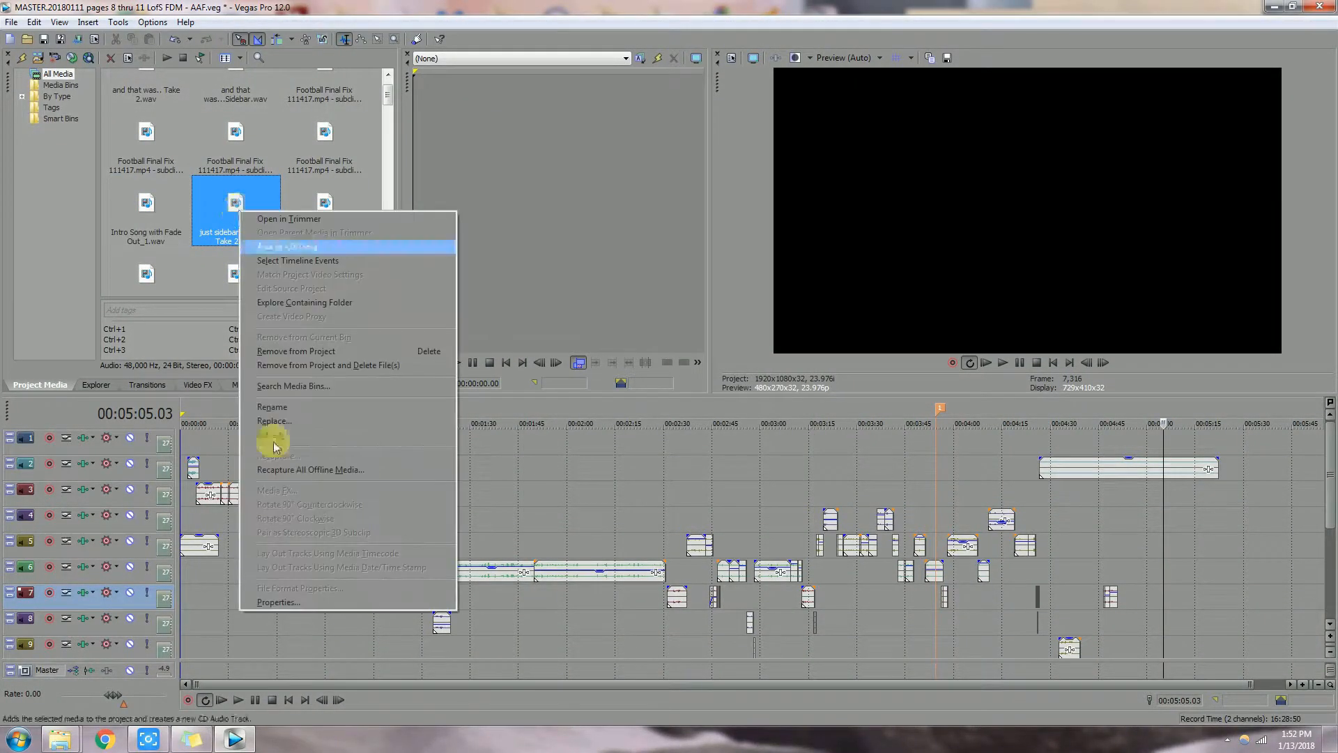
{"action": "left_click", "coordinate": [279, 603]}
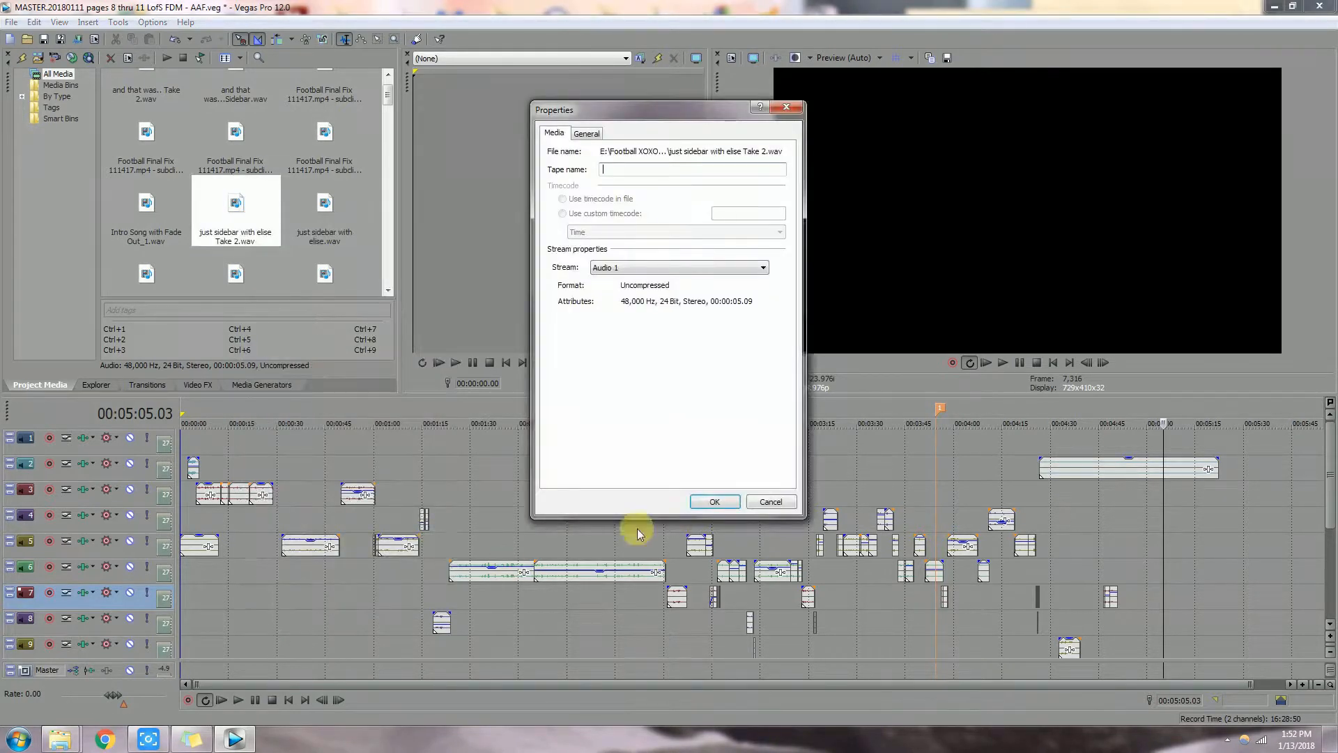
{"action": "left_click", "coordinate": [712, 502]}
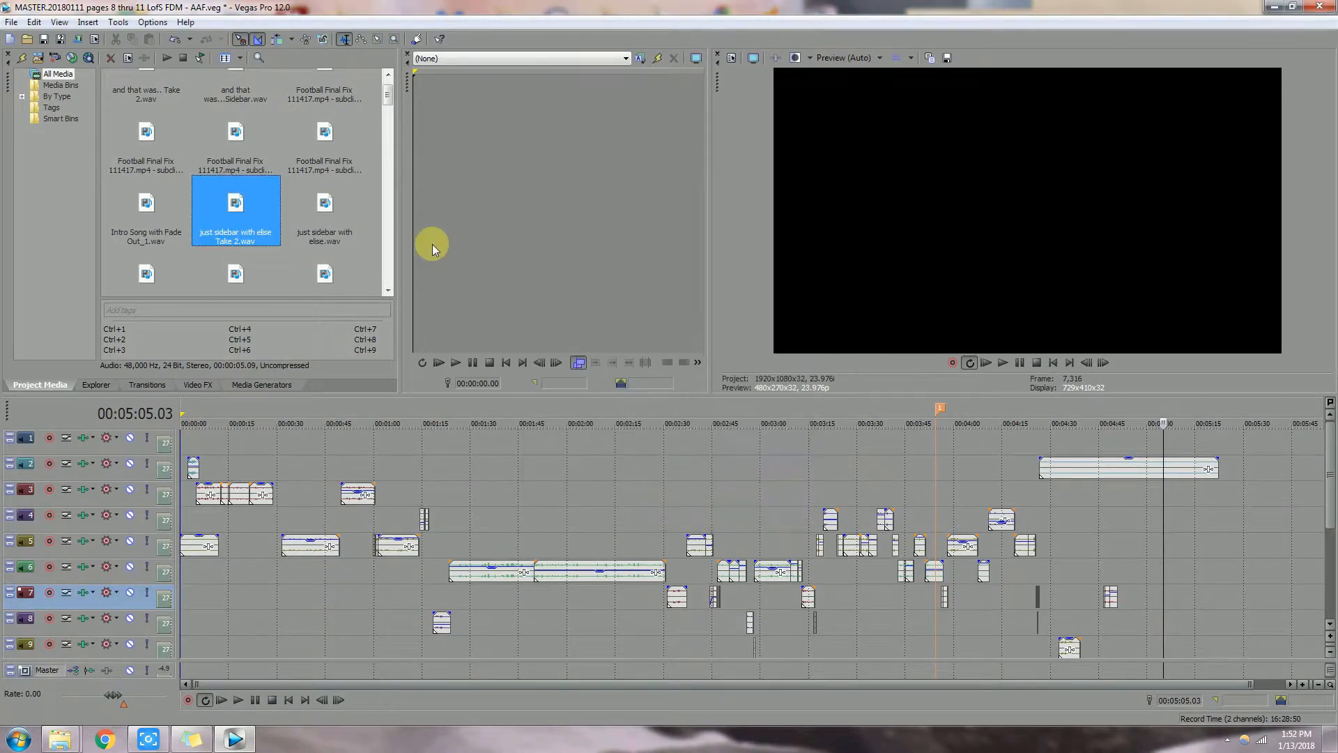
{"action": "right_click", "coordinate": [321, 209]}
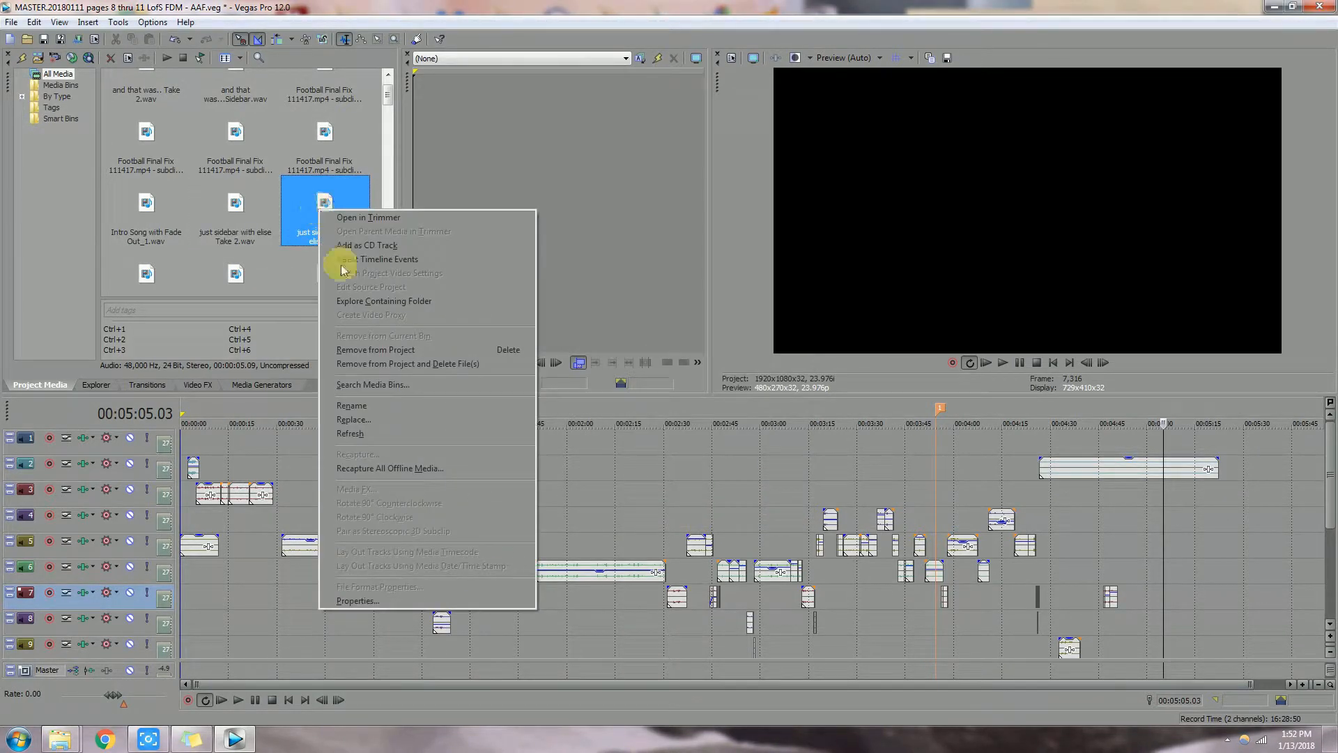
{"action": "left_click", "coordinate": [357, 602]}
{"action": "left_click", "coordinate": [715, 500]}
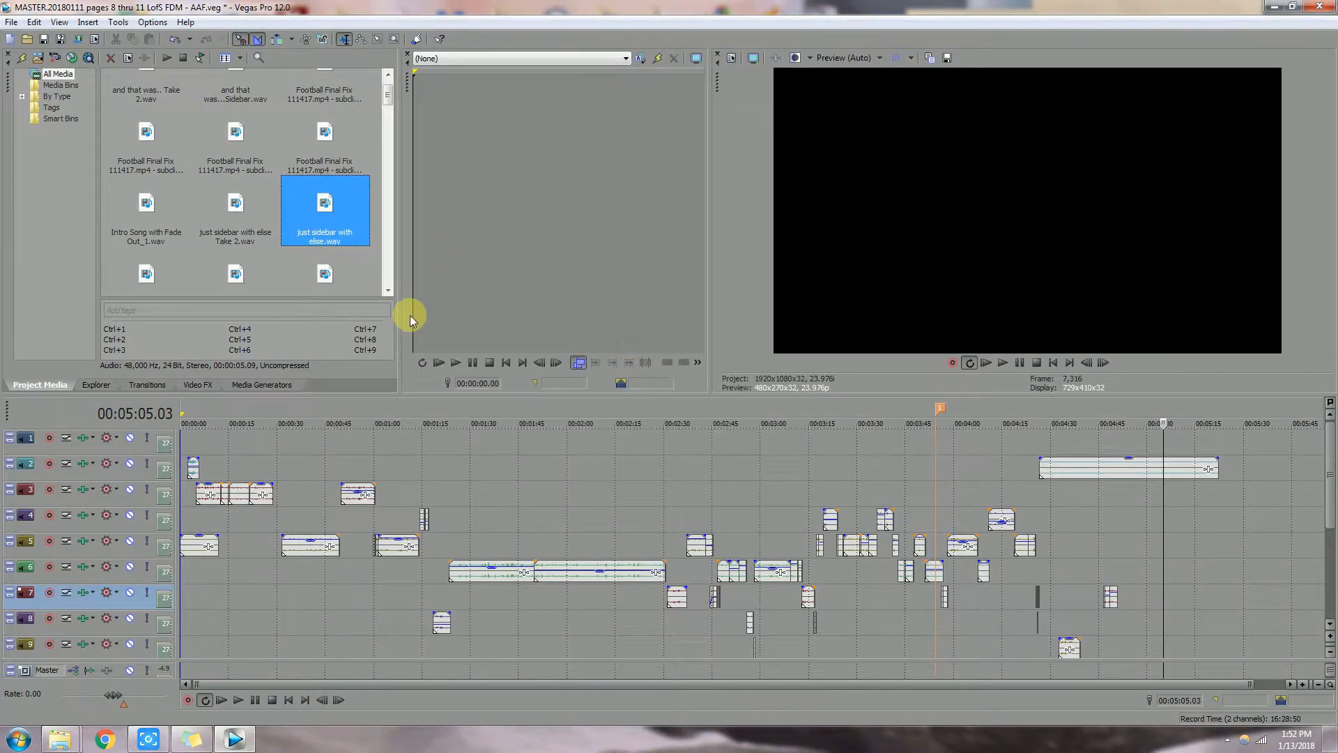
Step: Check the audio bit depth of "Like And And Finally.wav" and its subclip 1 in their media properties
{"action": "scroll", "coordinate": [389, 289], "scroll_direction": "down", "scroll_amount": 3}
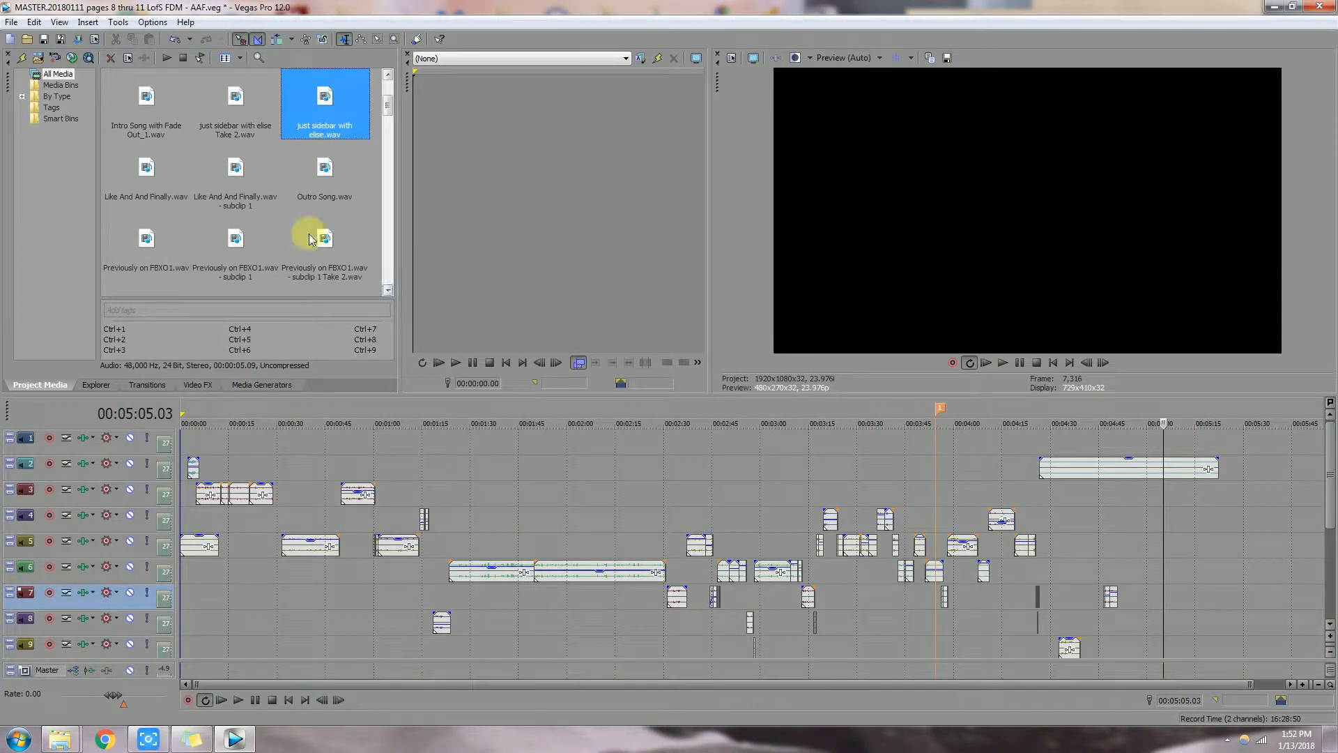
{"action": "left_click", "coordinate": [147, 166]}
{"action": "right_click", "coordinate": [149, 166]}
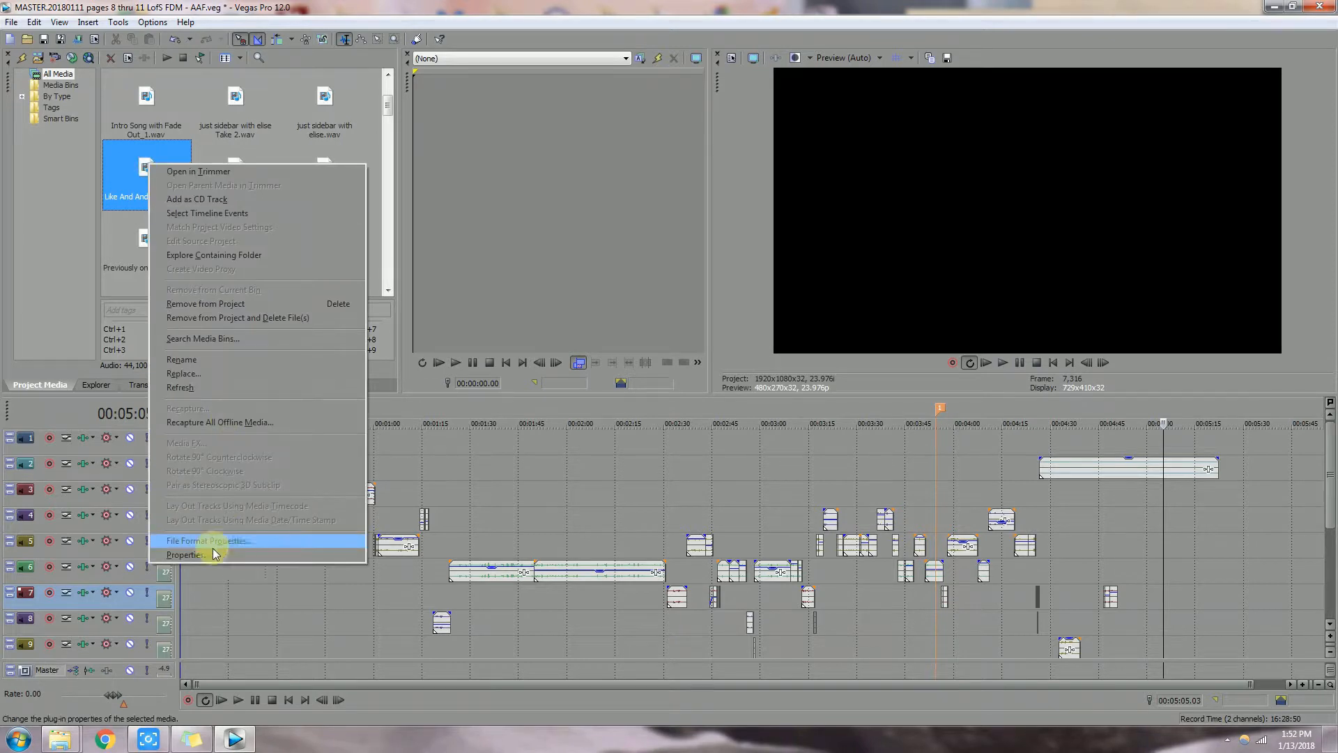
{"action": "left_click", "coordinate": [216, 543]}
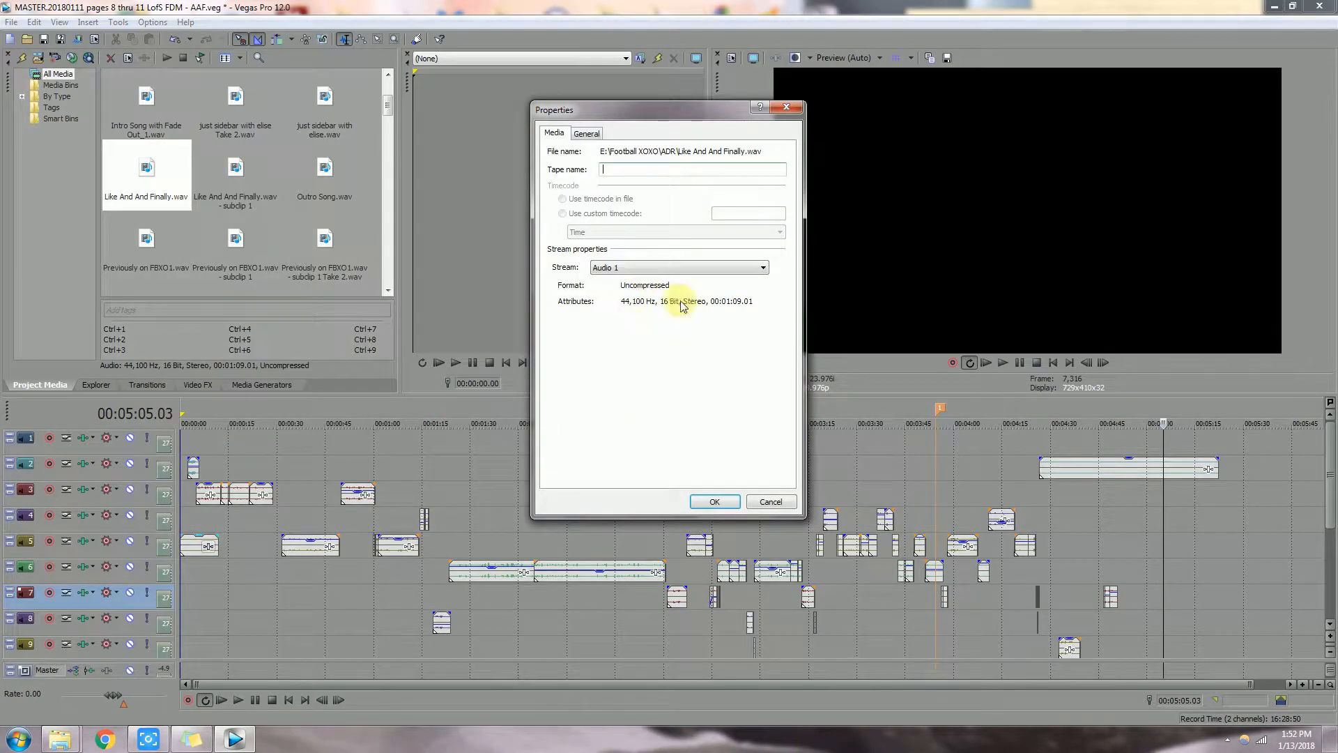
{"action": "left_click", "coordinate": [712, 502]}
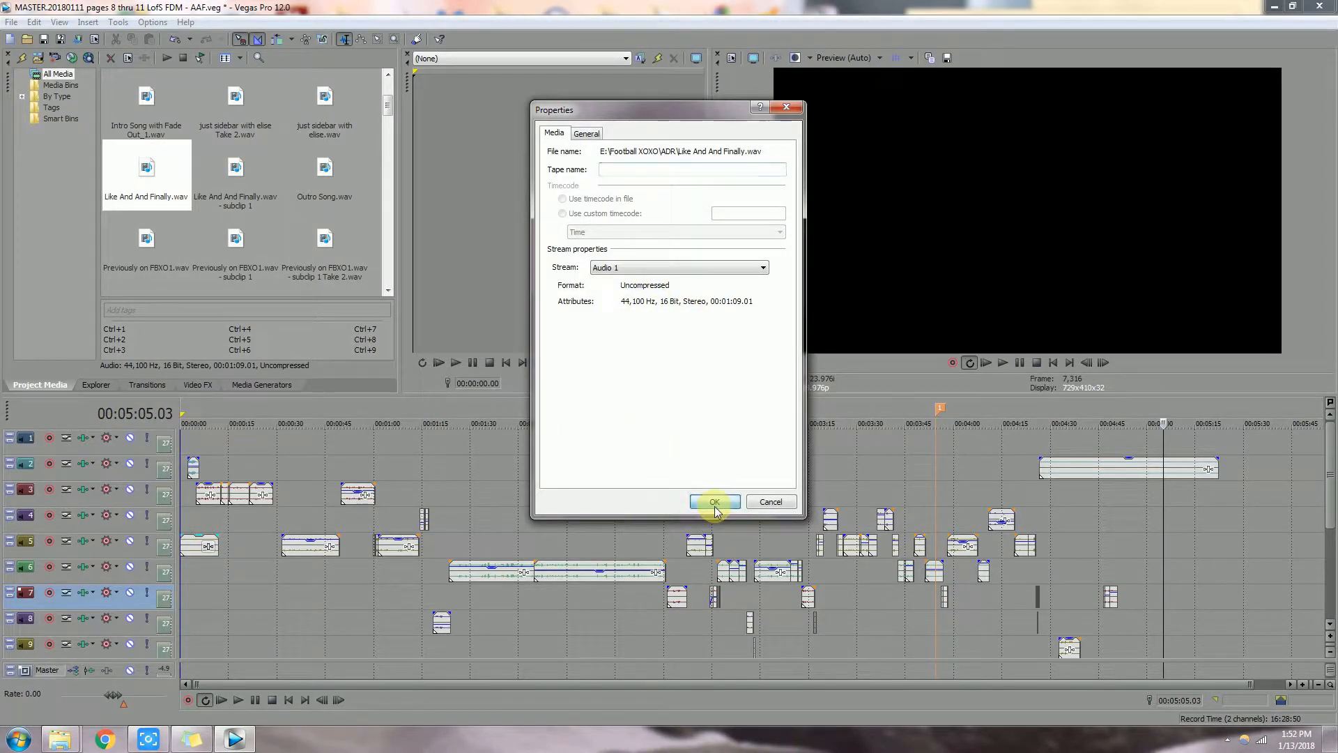
{"action": "right_click", "coordinate": [241, 171]}
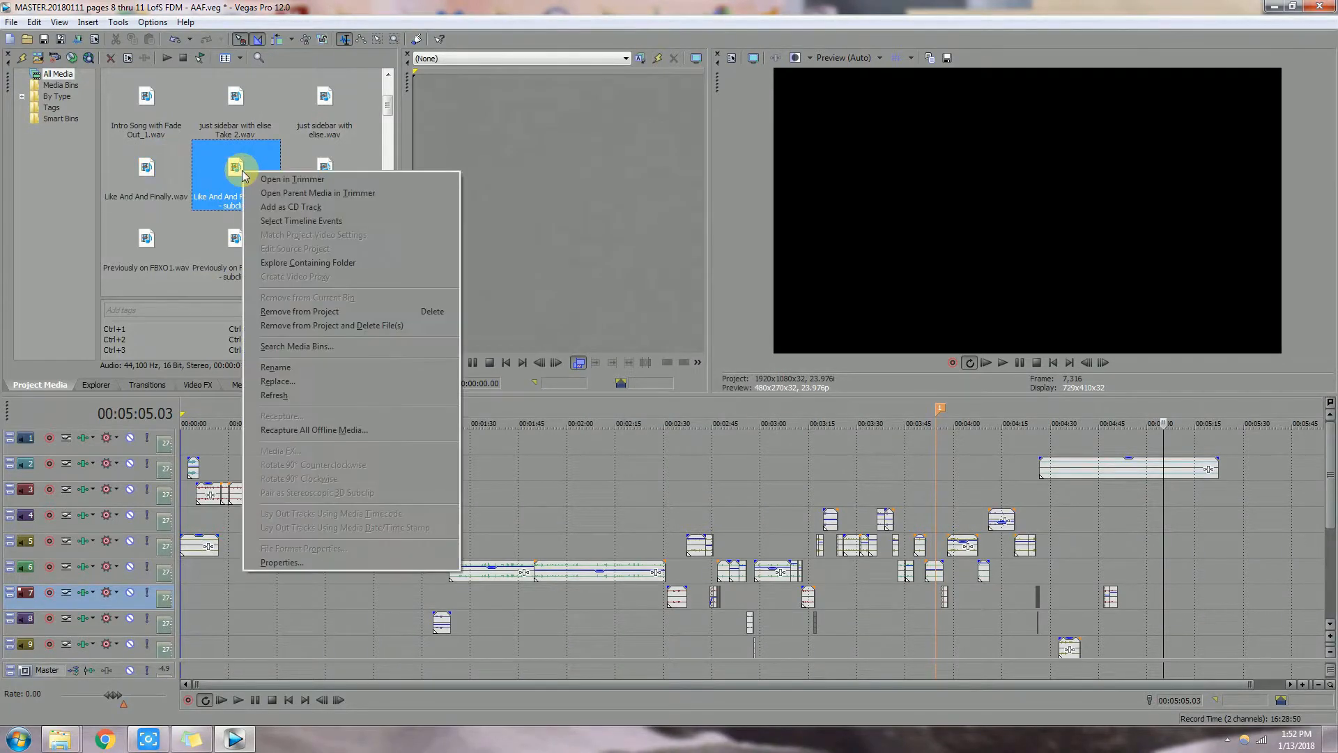
{"action": "left_click", "coordinate": [271, 563]}
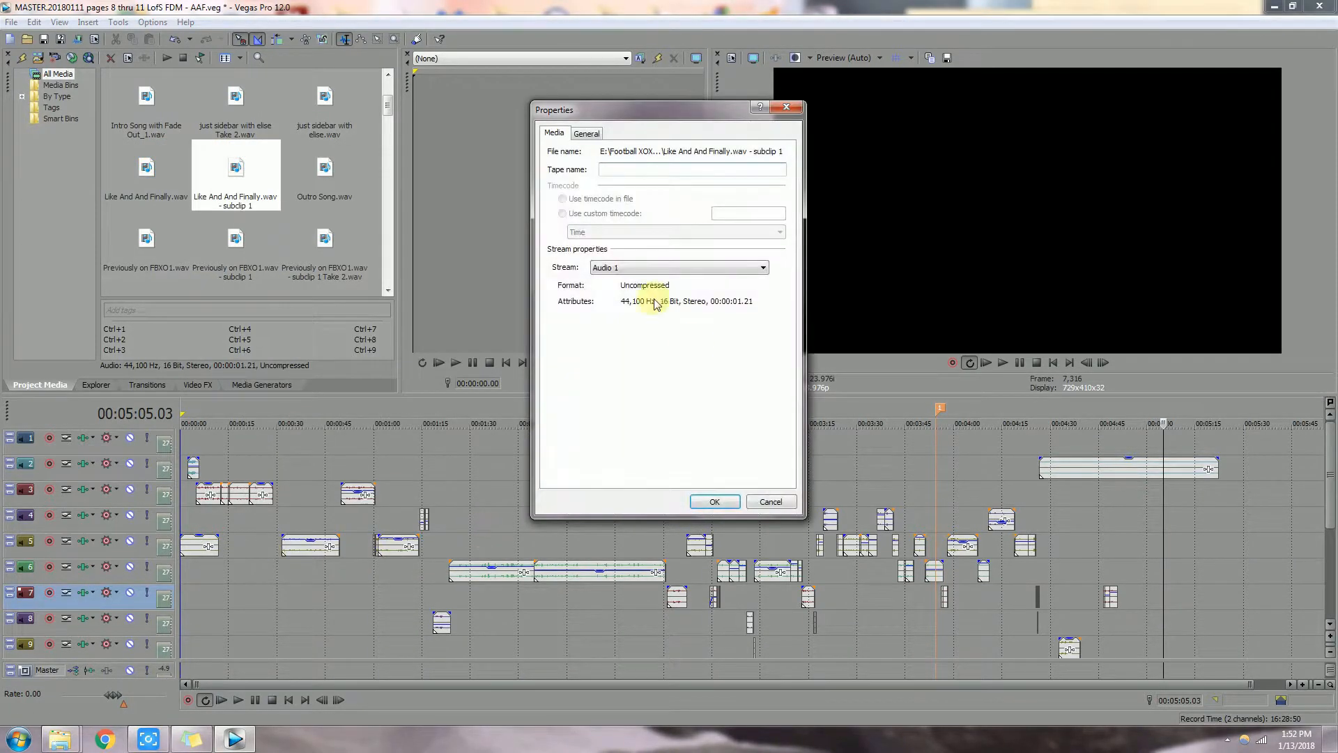
{"action": "left_click", "coordinate": [714, 501]}
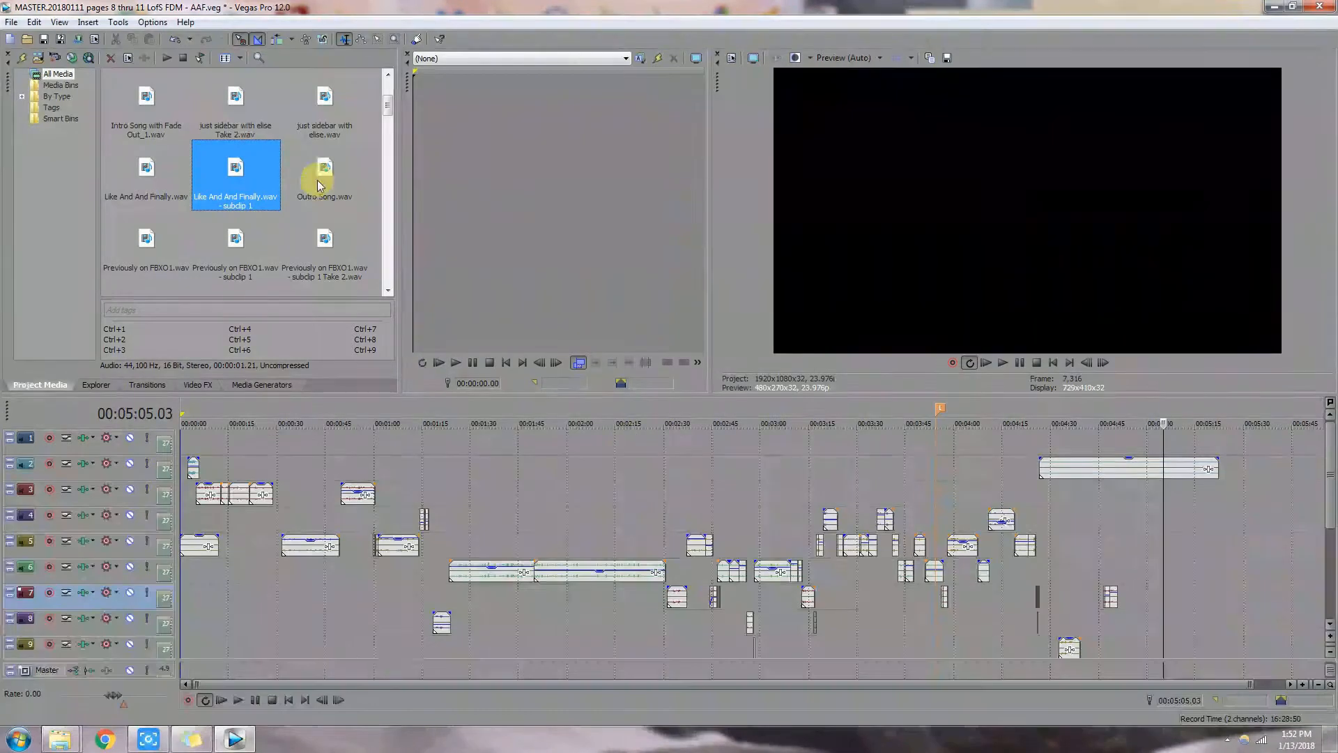
Step: Check the audio bit depth of "Outro Song.wav" and "Previously on FBXO1.wav" in their media properties
{"action": "left_click", "coordinate": [336, 197]}
{"action": "right_click", "coordinate": [336, 197]}
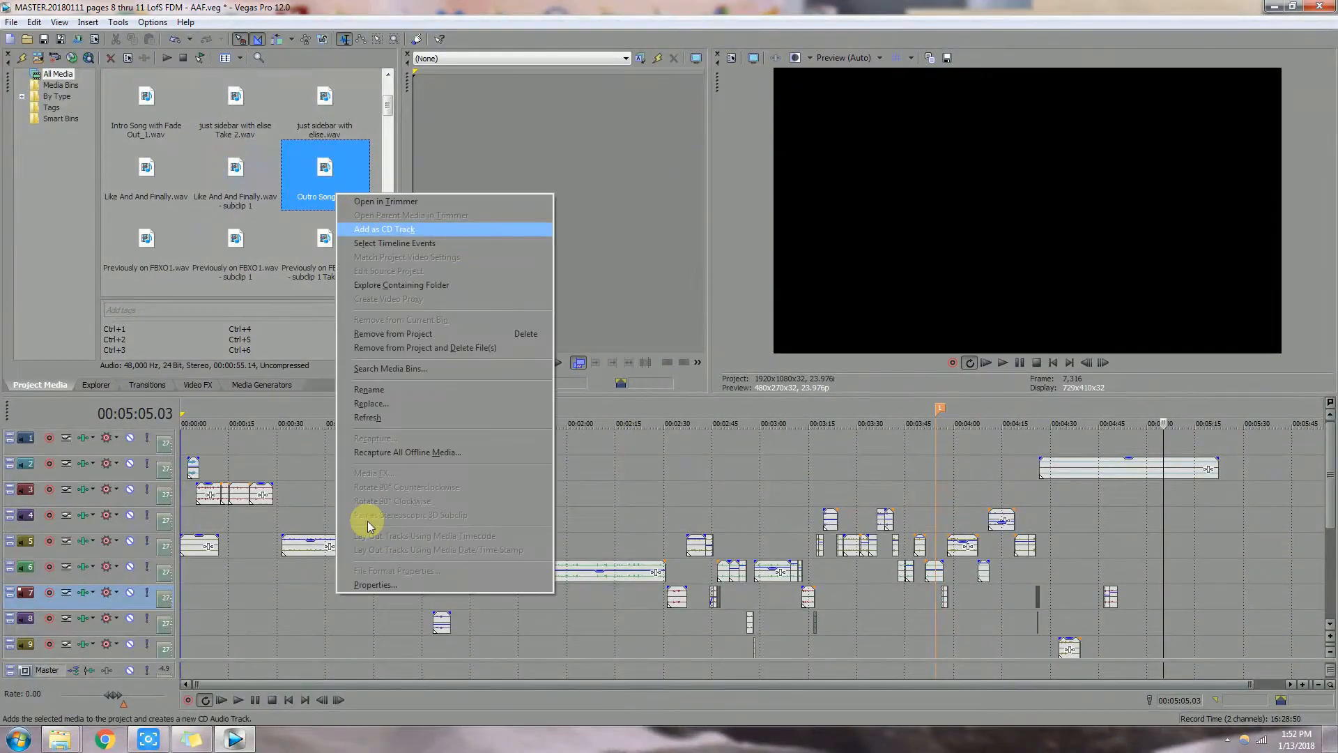
{"action": "left_click", "coordinate": [375, 591]}
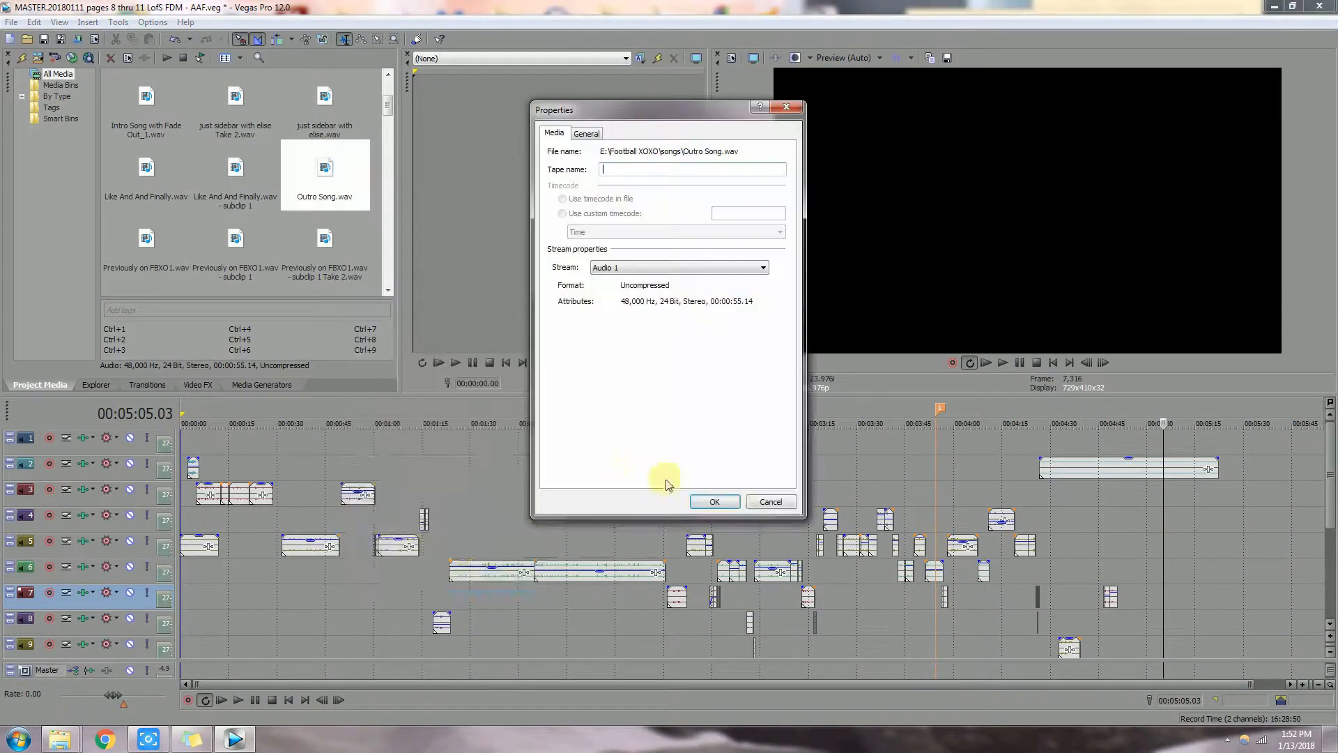
{"action": "left_click", "coordinate": [714, 502]}
{"action": "left_click", "coordinate": [143, 240]}
{"action": "right_click", "coordinate": [144, 244]}
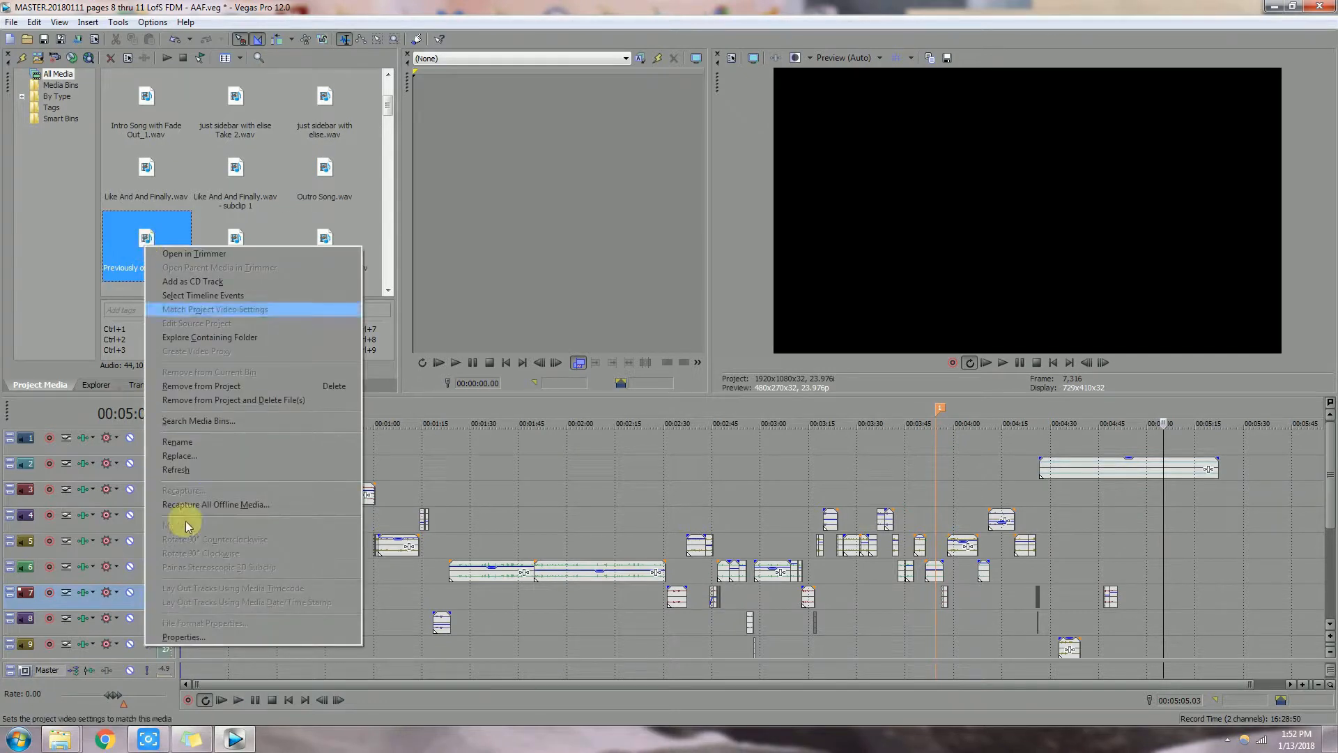
{"action": "left_click", "coordinate": [185, 637]}
{"action": "left_click", "coordinate": [707, 506]}
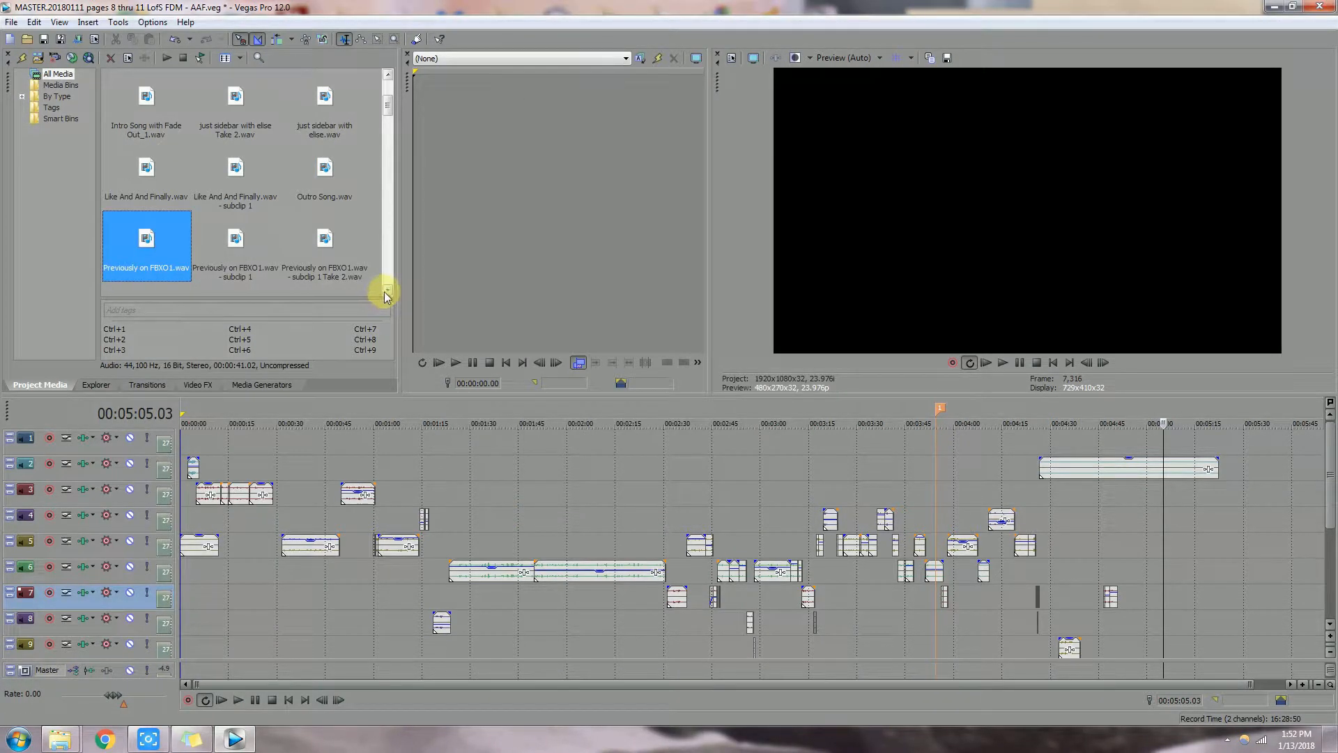
Step: Check the audio bit depth of "Previously on FBXO1.wav - subclip 1" and its "Take 2.wav" version in their media properties
{"action": "left_click", "coordinate": [387, 289]}
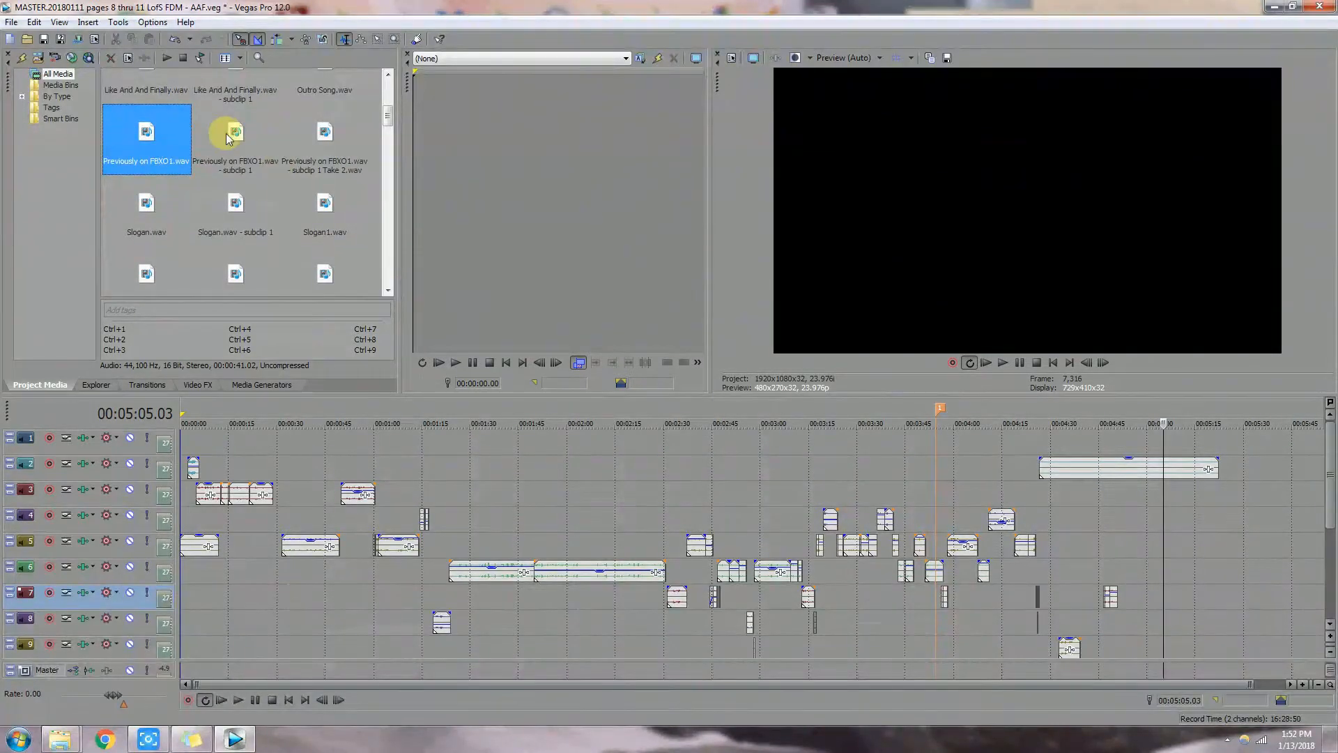
{"action": "left_click", "coordinate": [224, 131]}
{"action": "right_click", "coordinate": [232, 136]}
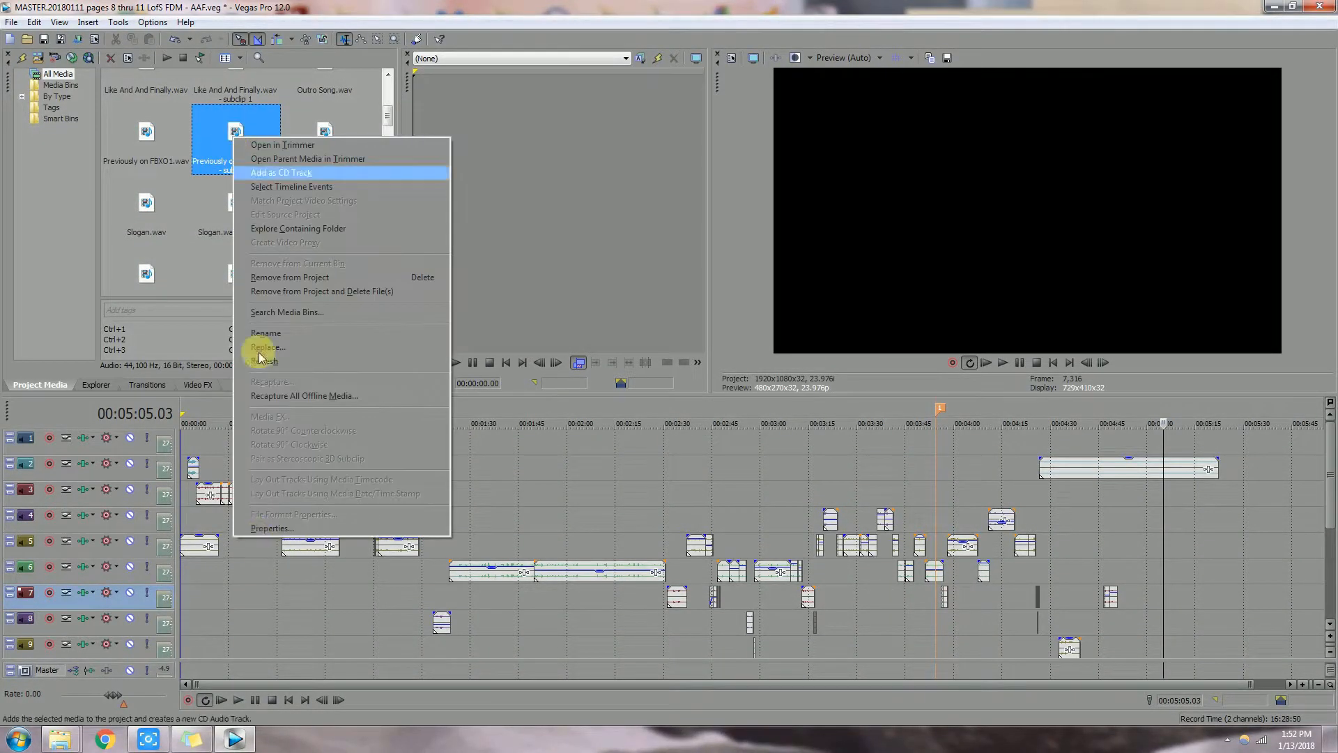
{"action": "left_click", "coordinate": [262, 530]}
{"action": "left_click", "coordinate": [721, 501]}
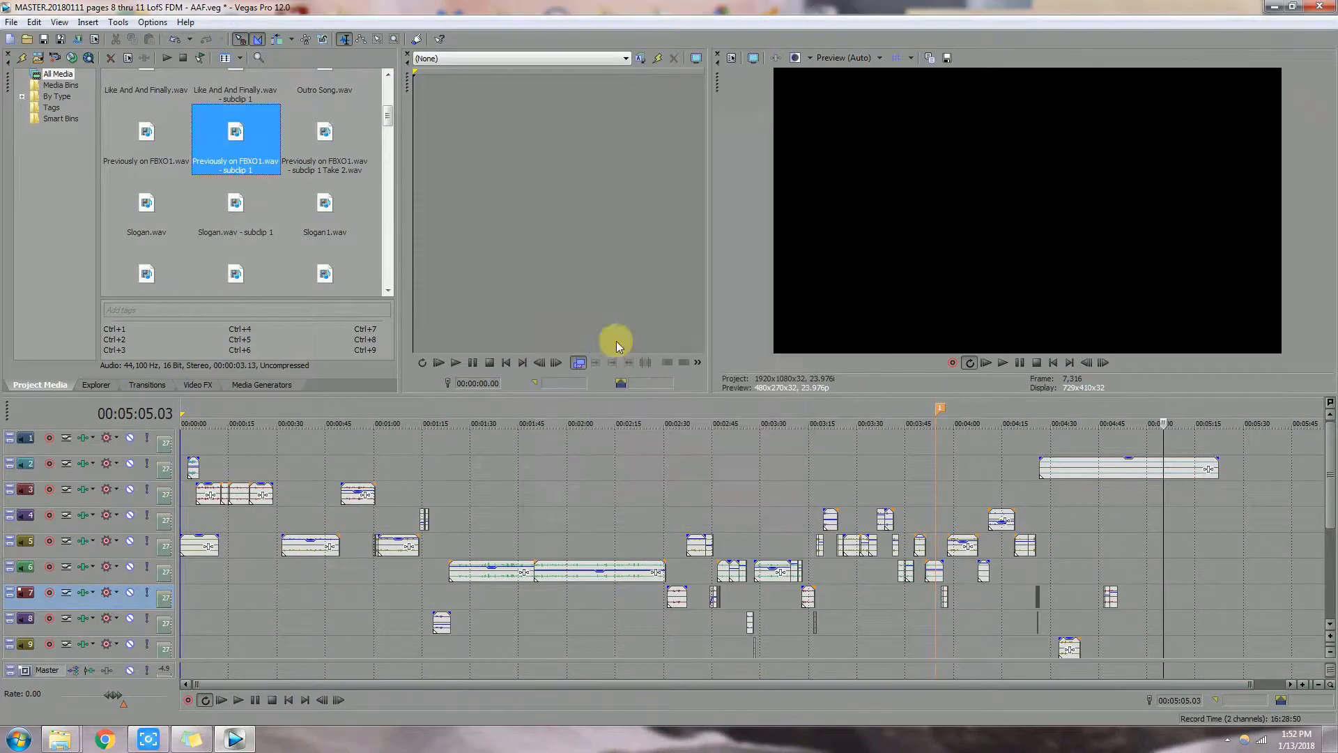
{"action": "left_click", "coordinate": [324, 137]}
{"action": "right_click", "coordinate": [323, 136]}
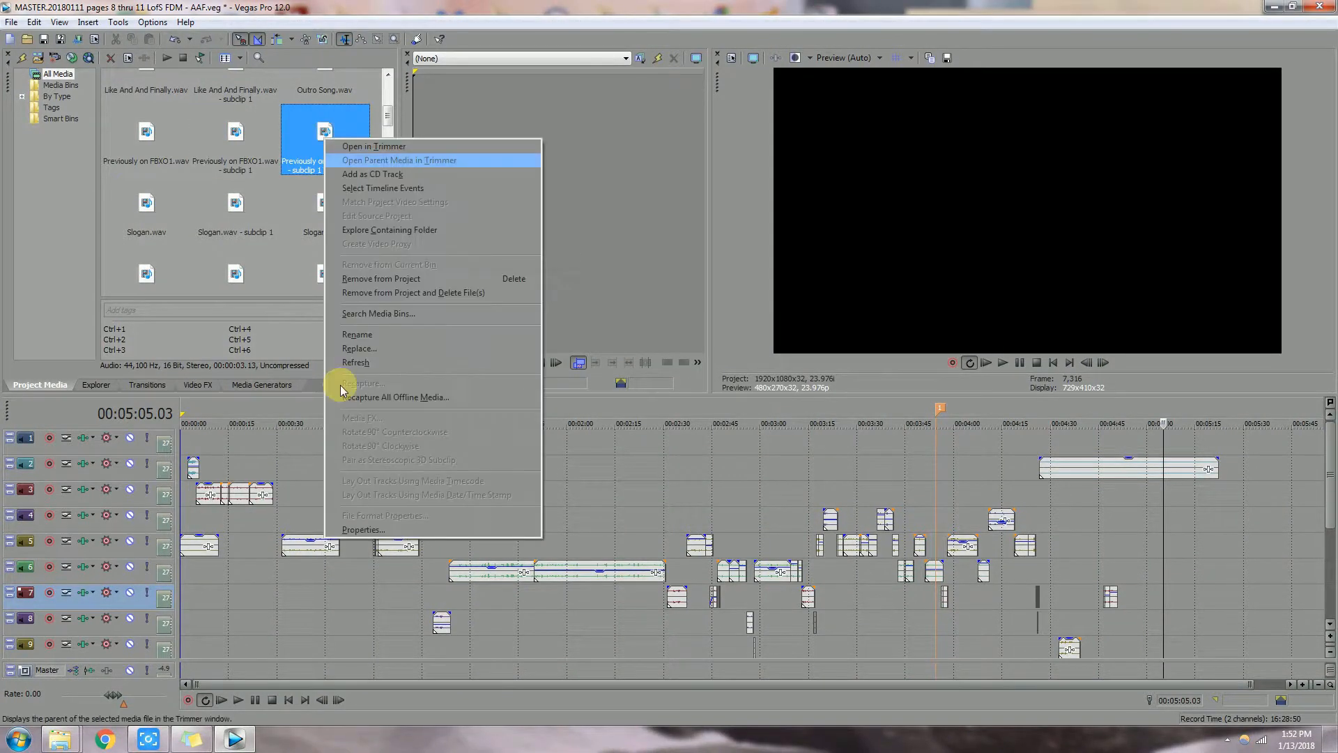
{"action": "left_click", "coordinate": [366, 531]}
{"action": "left_click", "coordinate": [706, 500]}
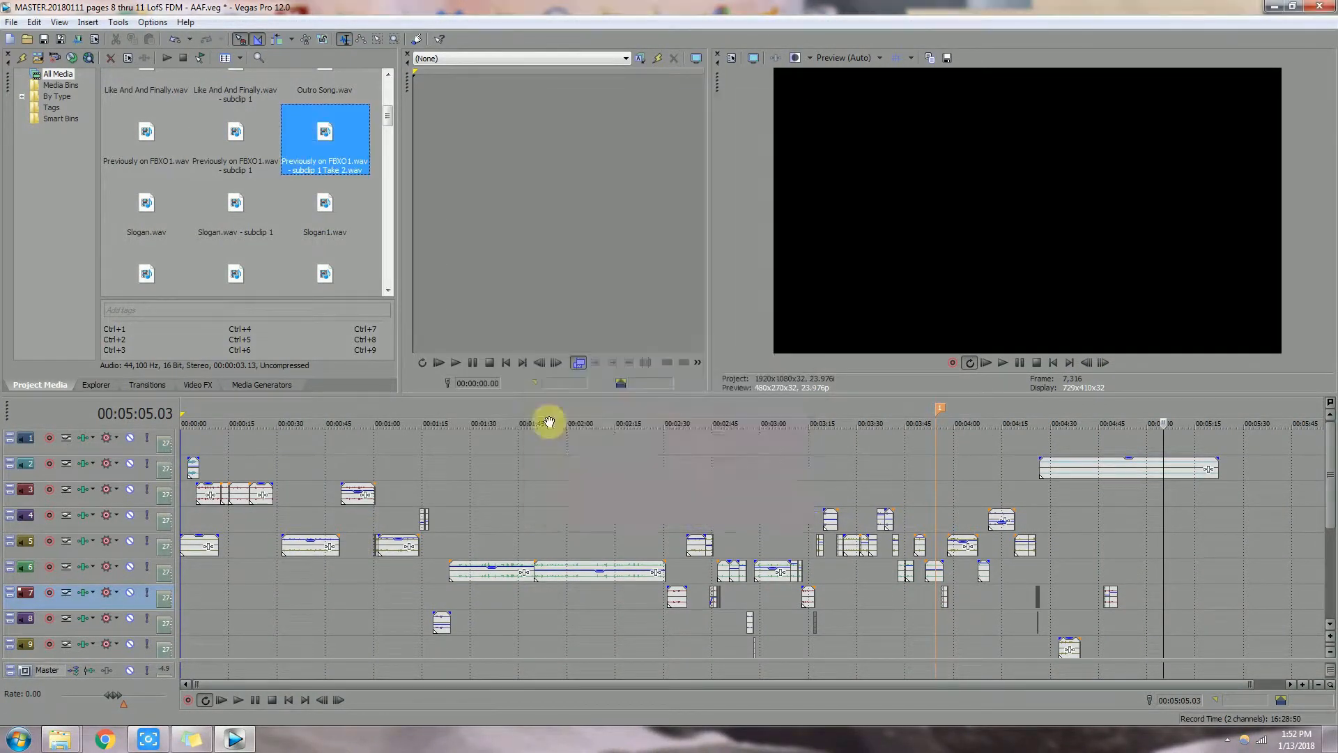
Step: Check the audio bit depth of "Slogan.wav" and "Slogan.wav - subclip 1" in their media properties
{"action": "left_click", "coordinate": [131, 208]}
{"action": "right_click", "coordinate": [131, 207]}
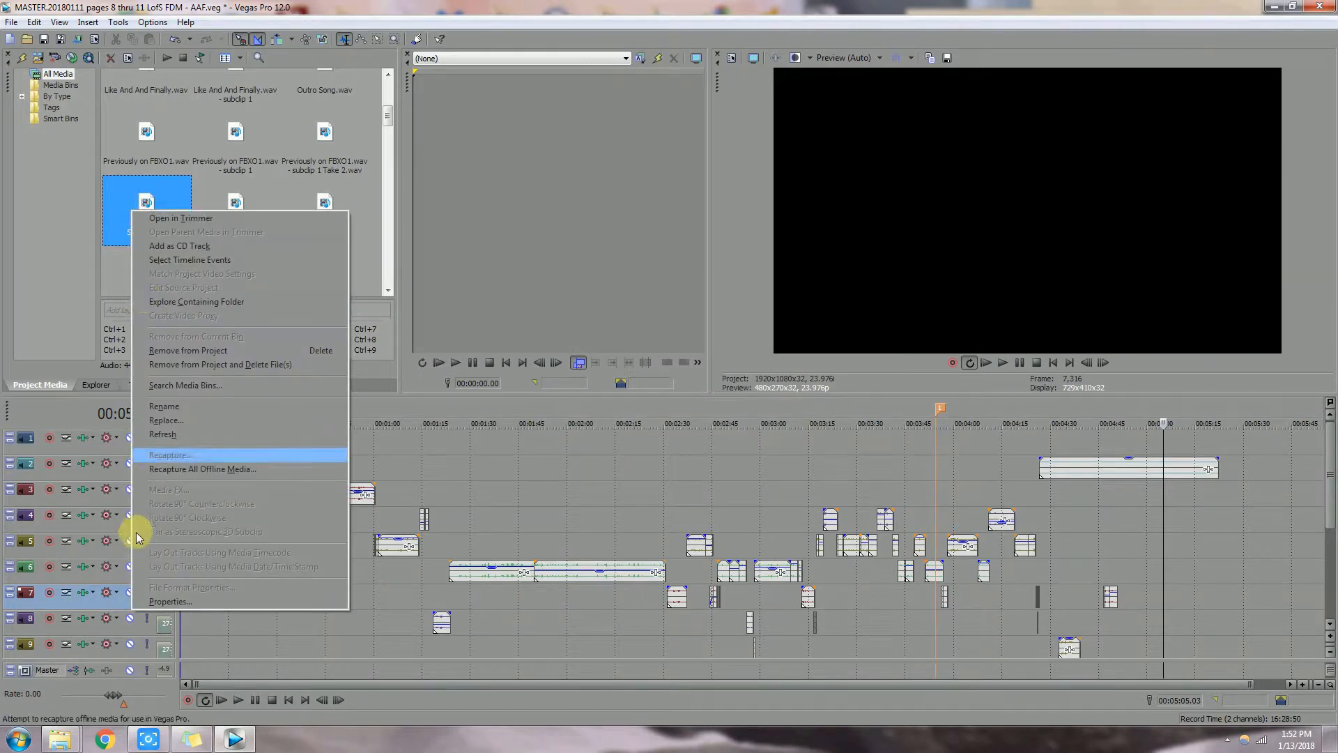
{"action": "left_click", "coordinate": [170, 600]}
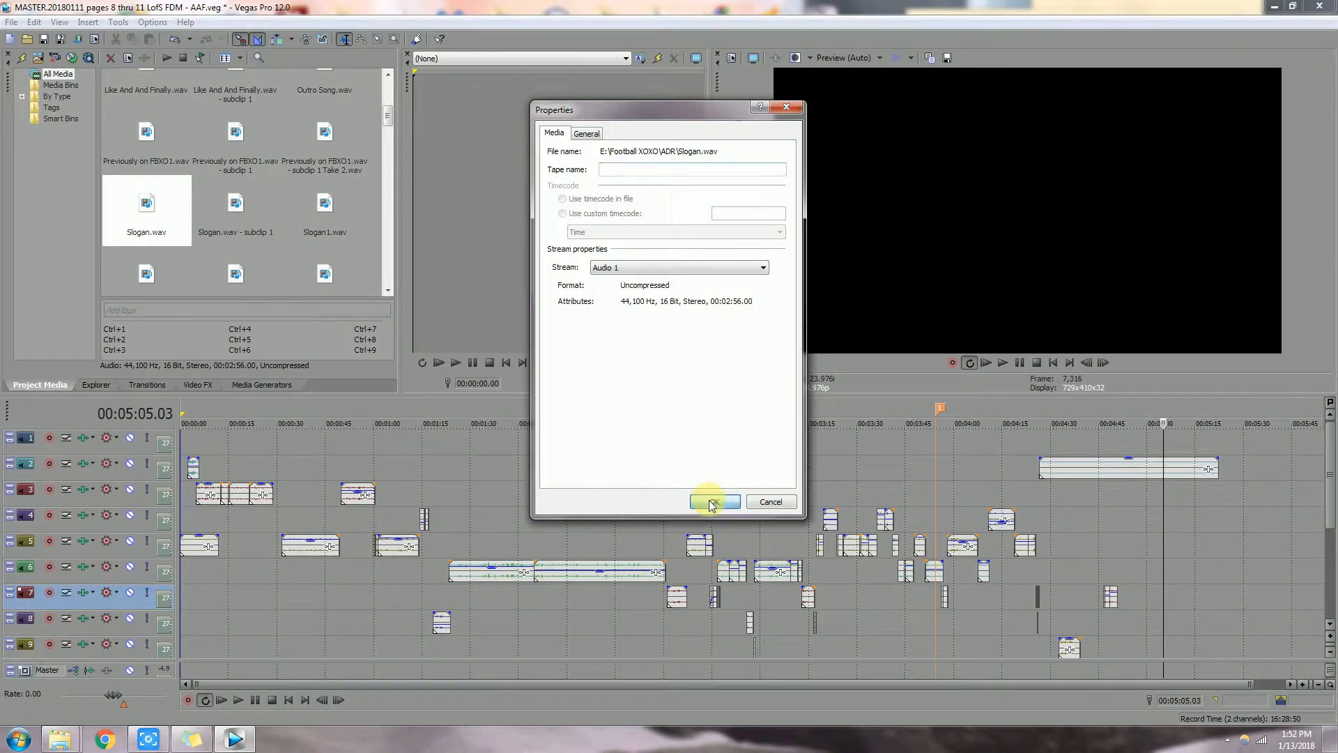
{"action": "left_click", "coordinate": [713, 503]}
{"action": "left_click", "coordinate": [232, 207]}
{"action": "right_click", "coordinate": [234, 213]}
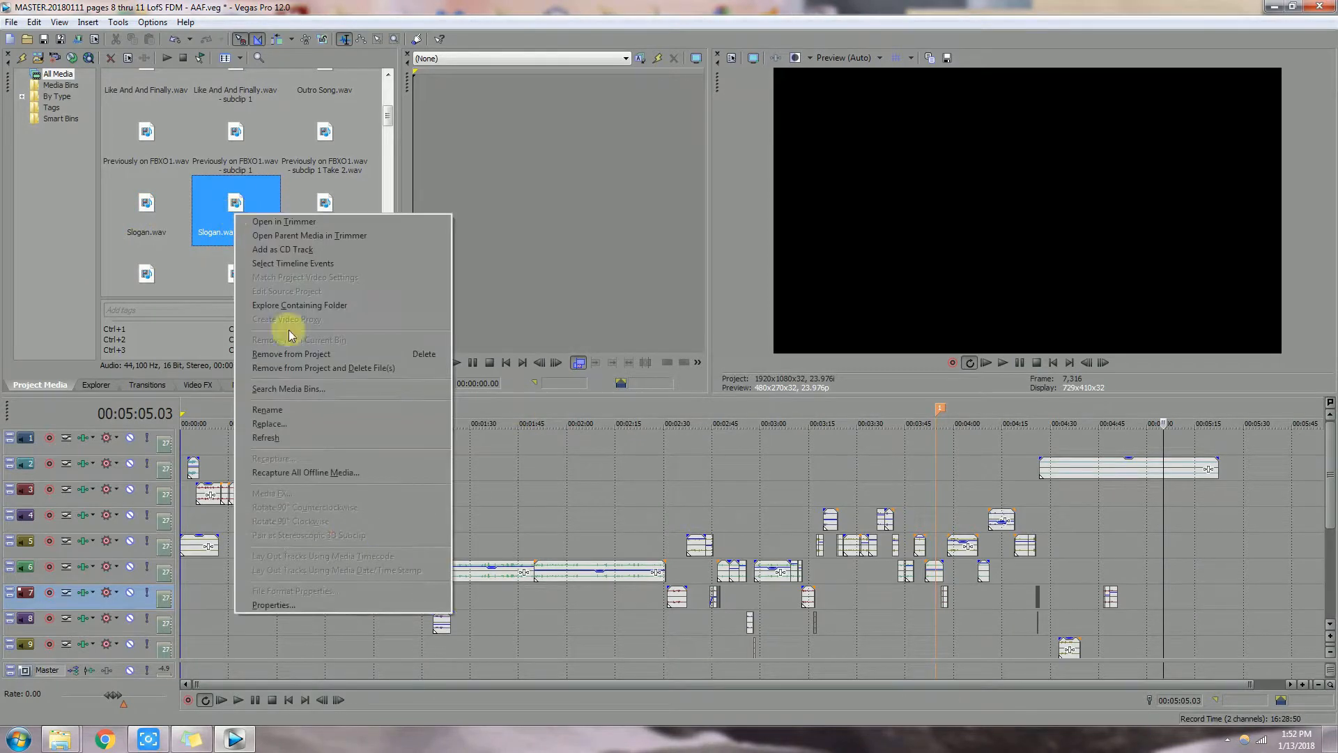
{"action": "left_click", "coordinate": [316, 604]}
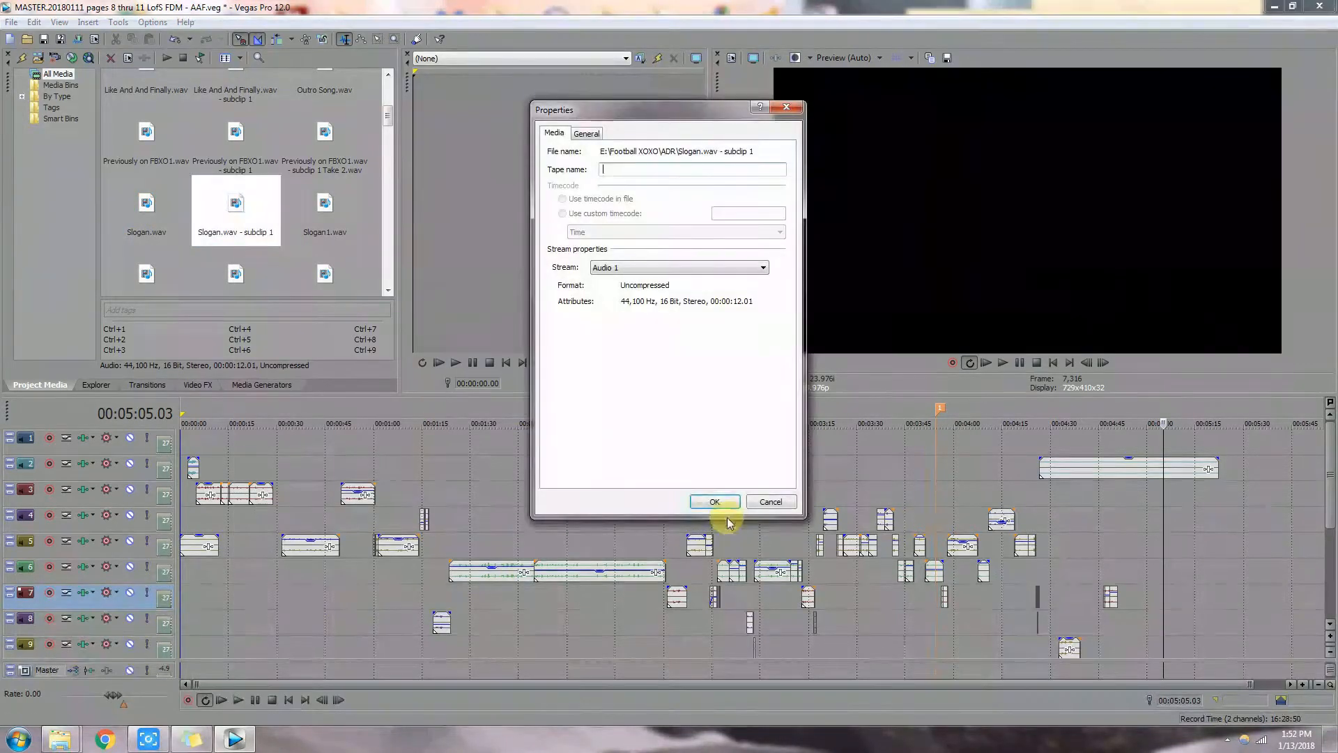
{"action": "left_click", "coordinate": [712, 502]}
Step: Check the audio bit depth of "Slogan1.wav" and "Slogan1.wav - subclip 2" in their media properties
{"action": "left_click", "coordinate": [327, 209]}
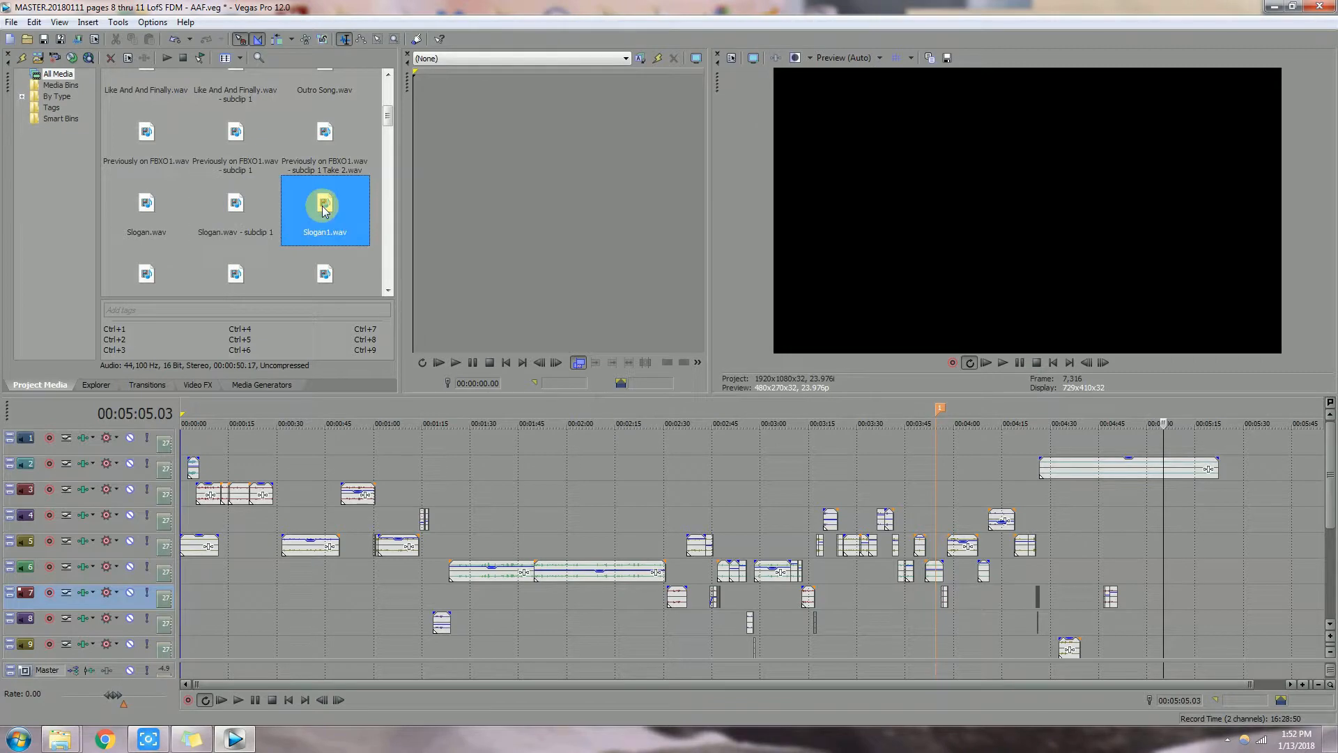
{"action": "right_click", "coordinate": [326, 209]}
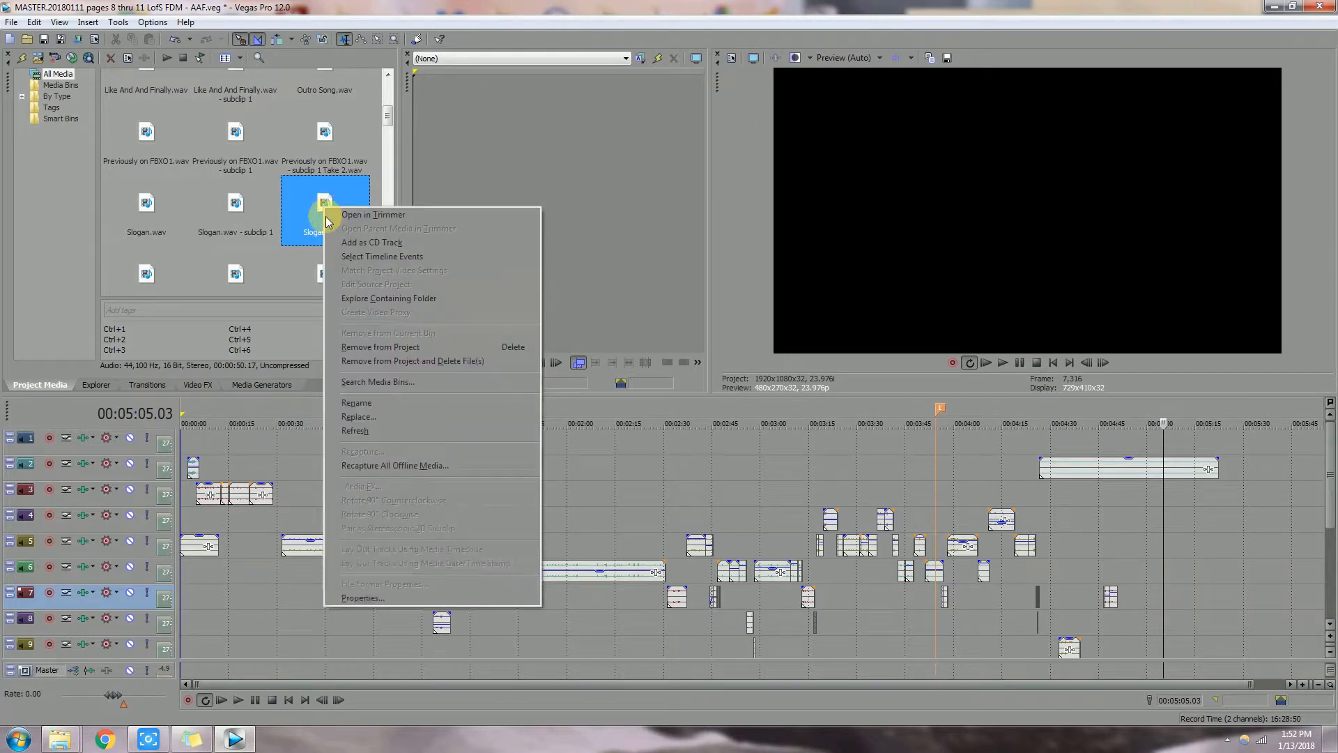
{"action": "left_click", "coordinate": [383, 600]}
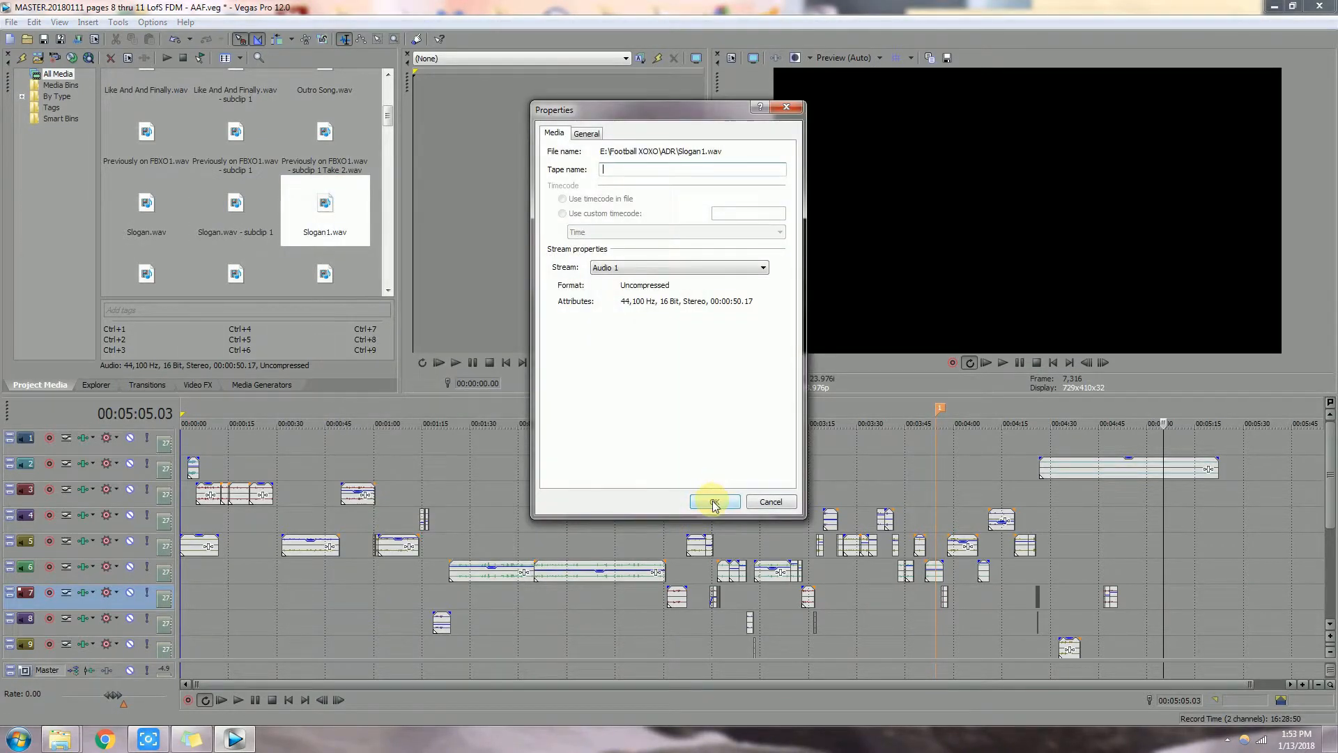
{"action": "left_click", "coordinate": [706, 501]}
{"action": "left_click", "coordinate": [387, 288]}
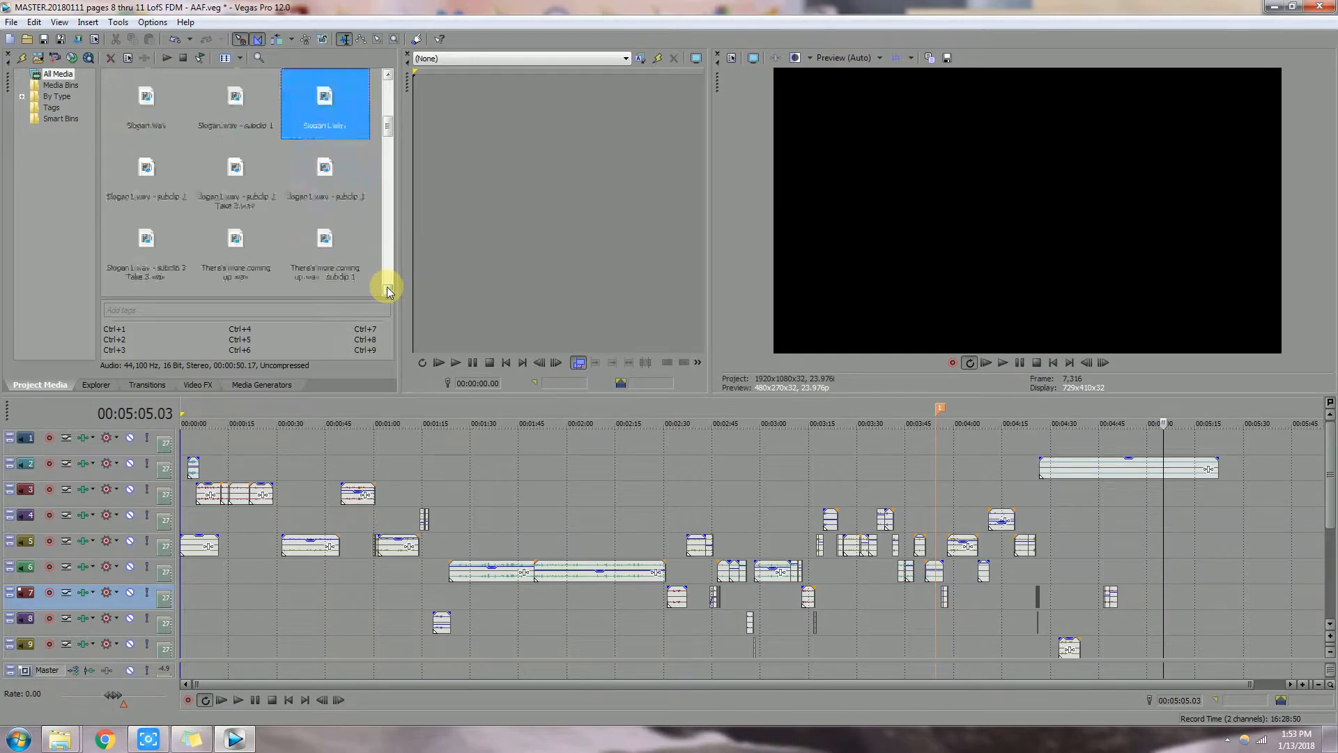
{"action": "left_click", "coordinate": [145, 170]}
{"action": "right_click", "coordinate": [148, 175]}
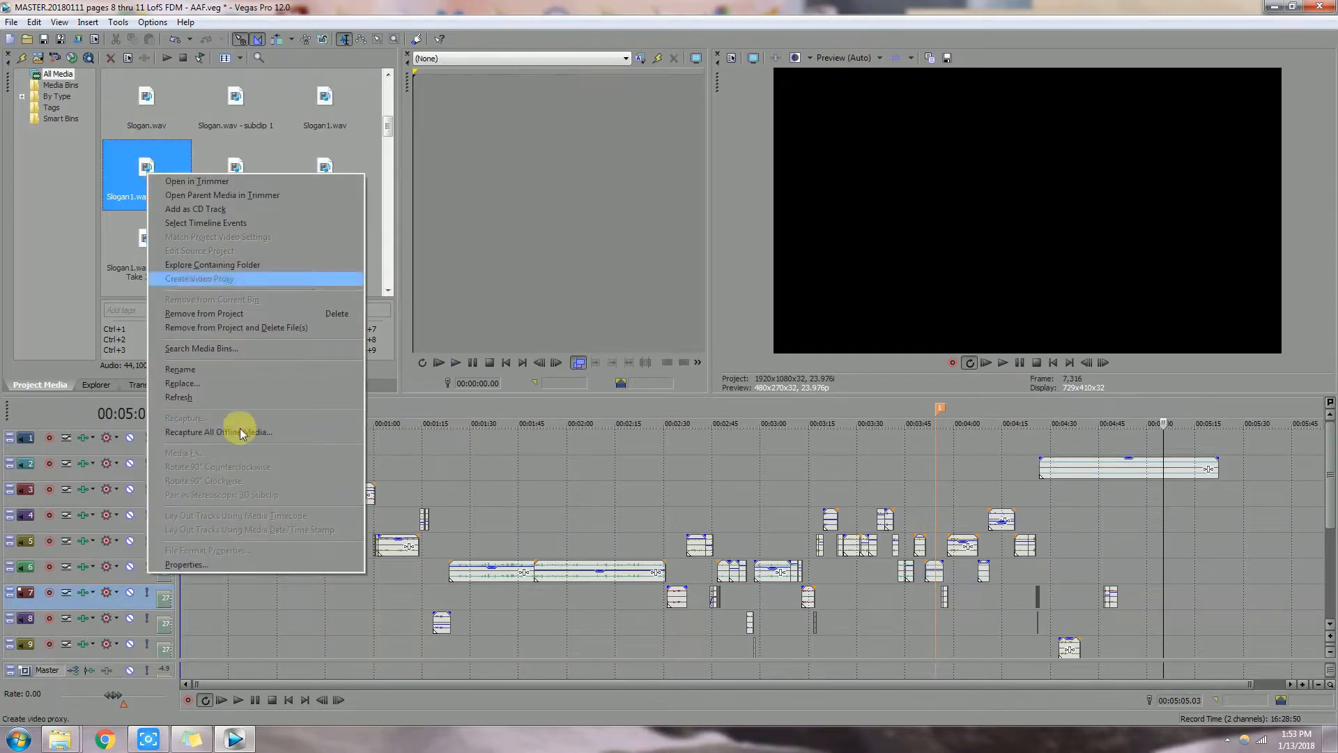
{"action": "left_click", "coordinate": [202, 561]}
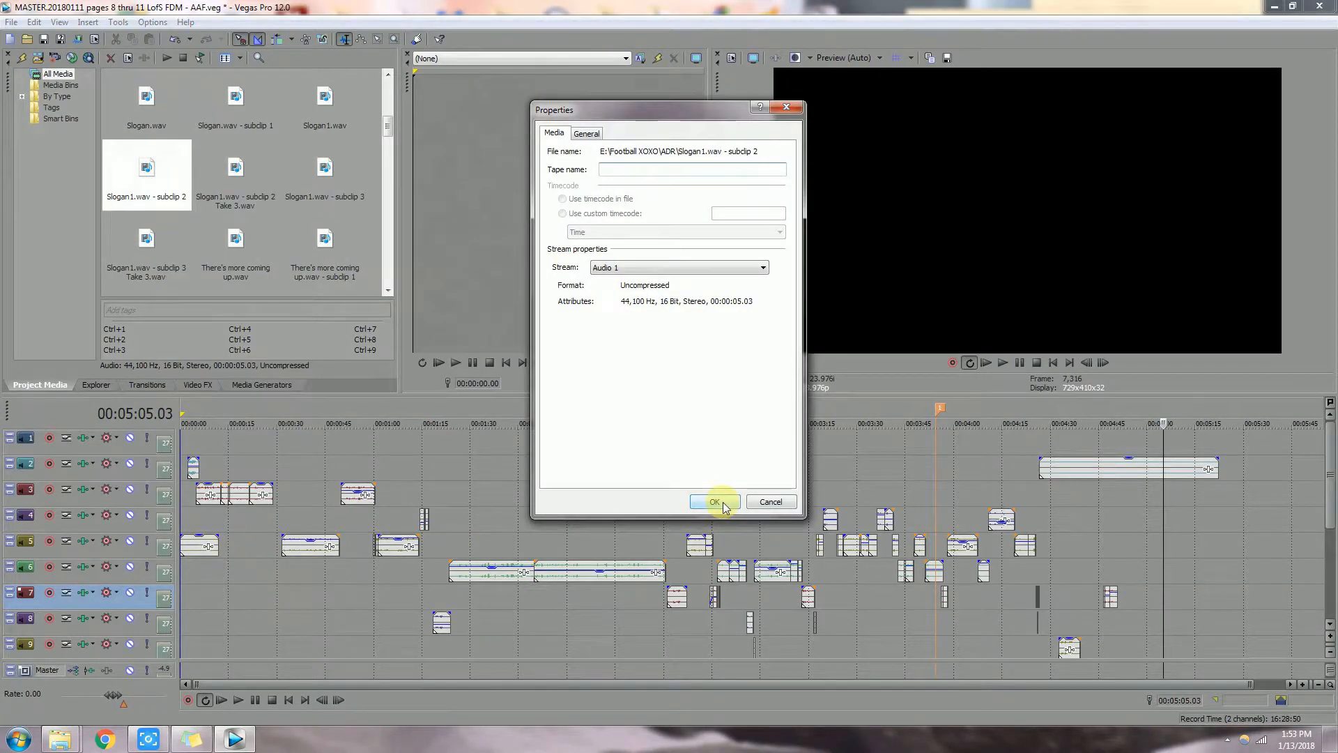
{"action": "left_click", "coordinate": [729, 503]}
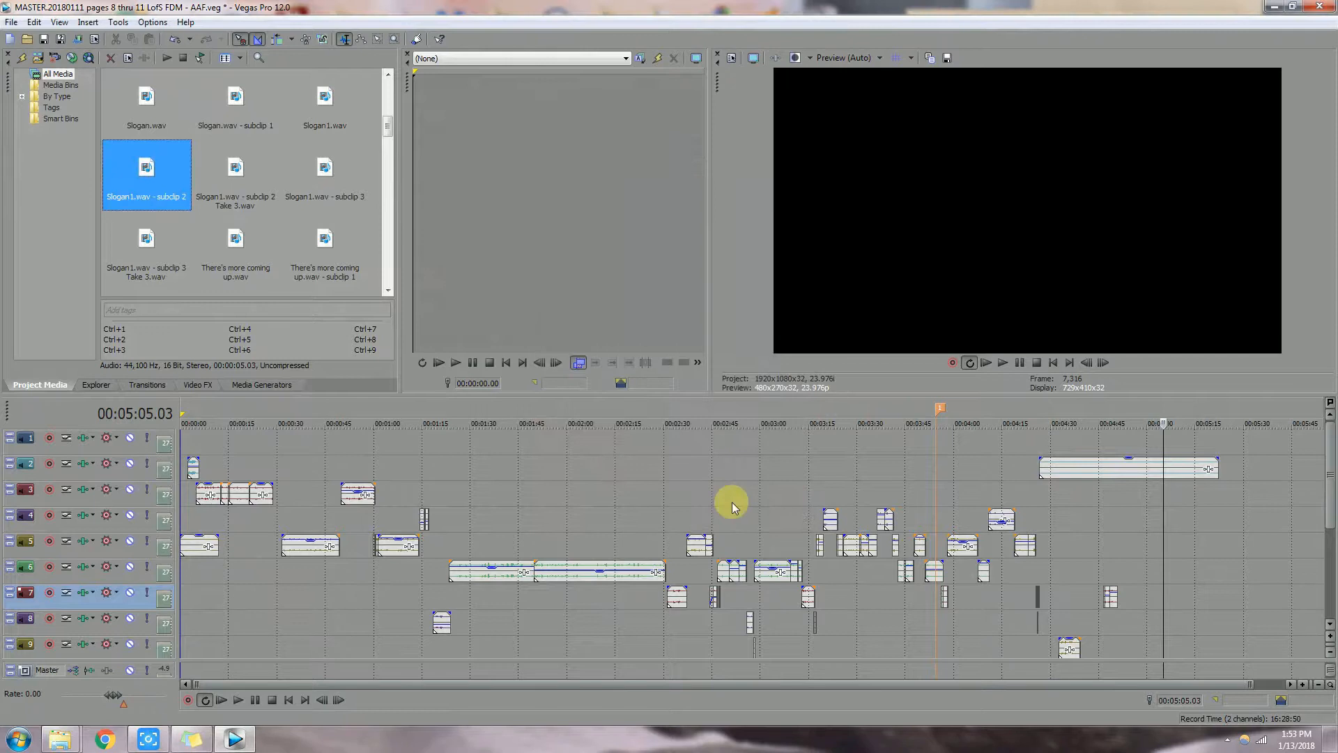
{"action": "left_click", "coordinate": [1228, 740]}
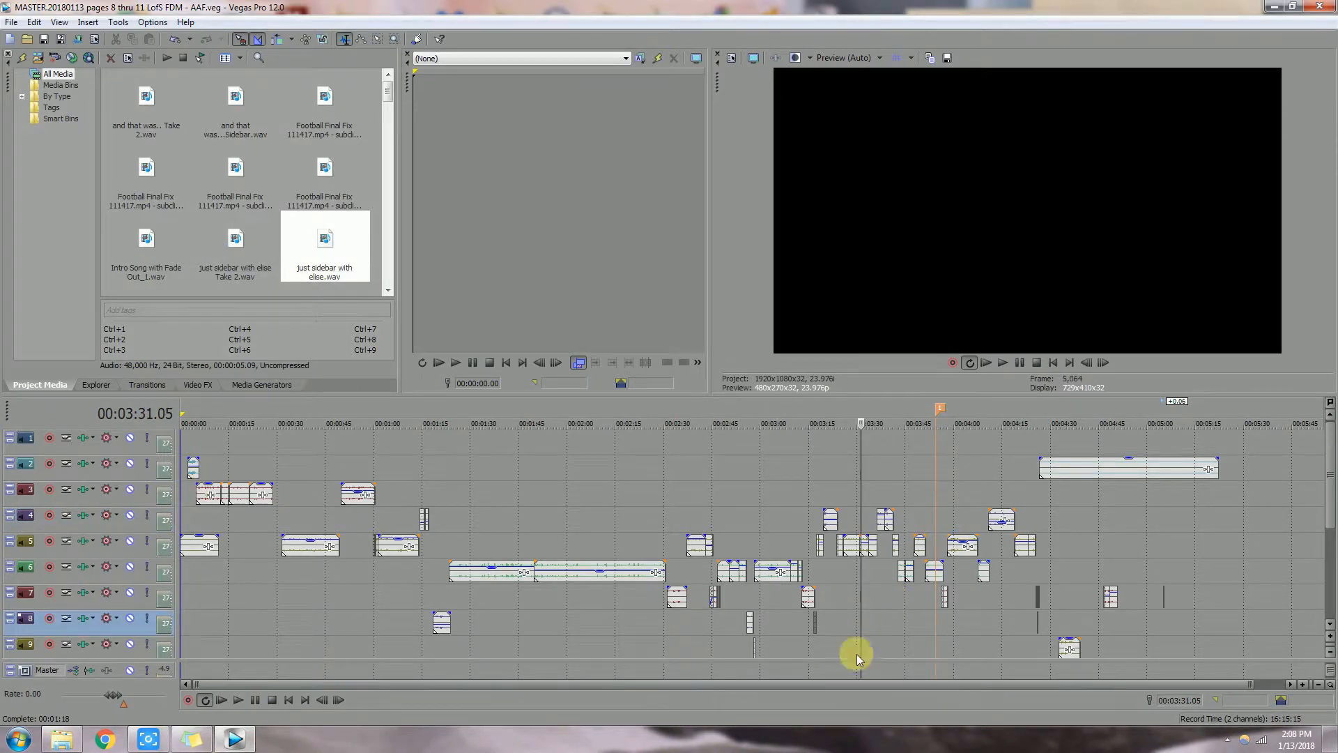
{"action": "mouse_move", "coordinate": [388, 89]}
{"action": "left_mouse_down"}
{"action": "mouse_move", "coordinate": [383, 278]}
{"action": "mouse_move", "coordinate": [389, 91]}
{"action": "left_mouse_up"}
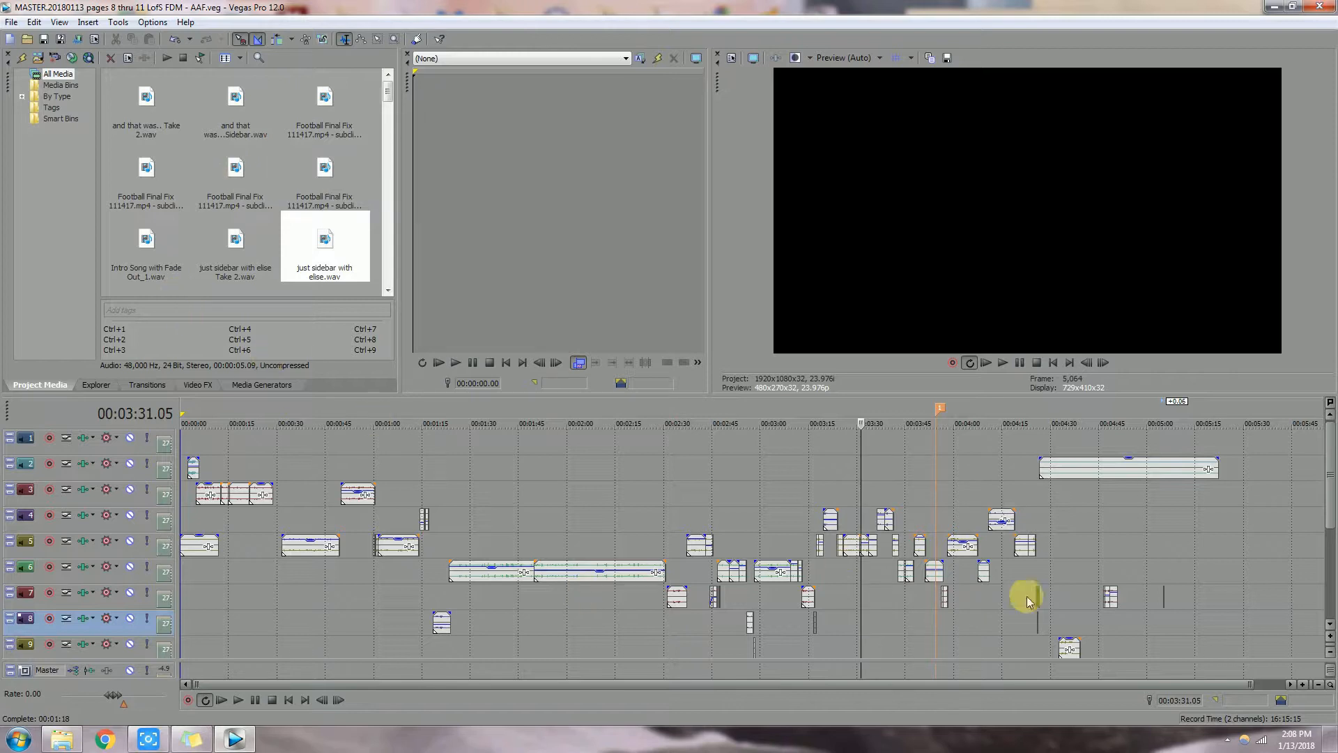
{"action": "left_click_drag", "start_coordinate": [1327, 463], "coordinate": [1308, 397]}
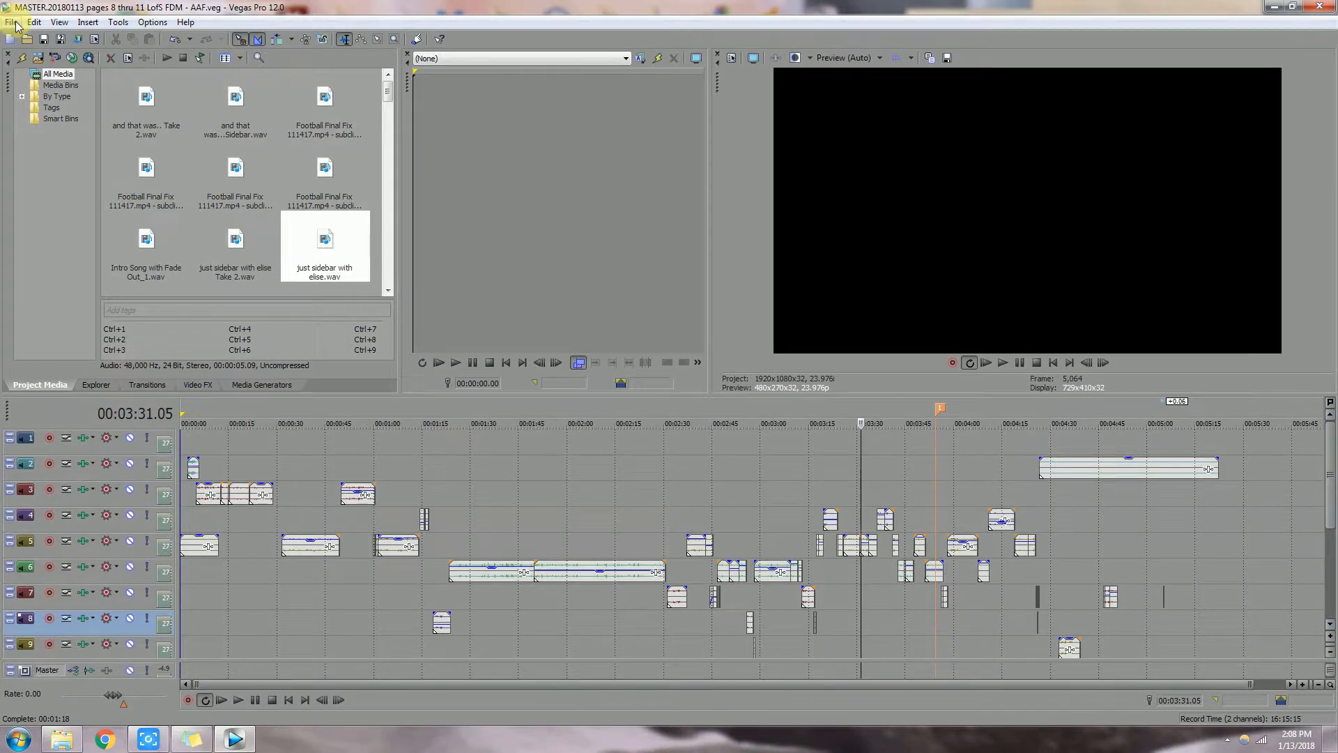
Step: Save a copy of the project in the LoSFDM AAF folder as "MASTER.20180113 pages 8 thru 11 LofS FDM - AAF - 1"
{"action": "left_click", "coordinate": [63, 43]}
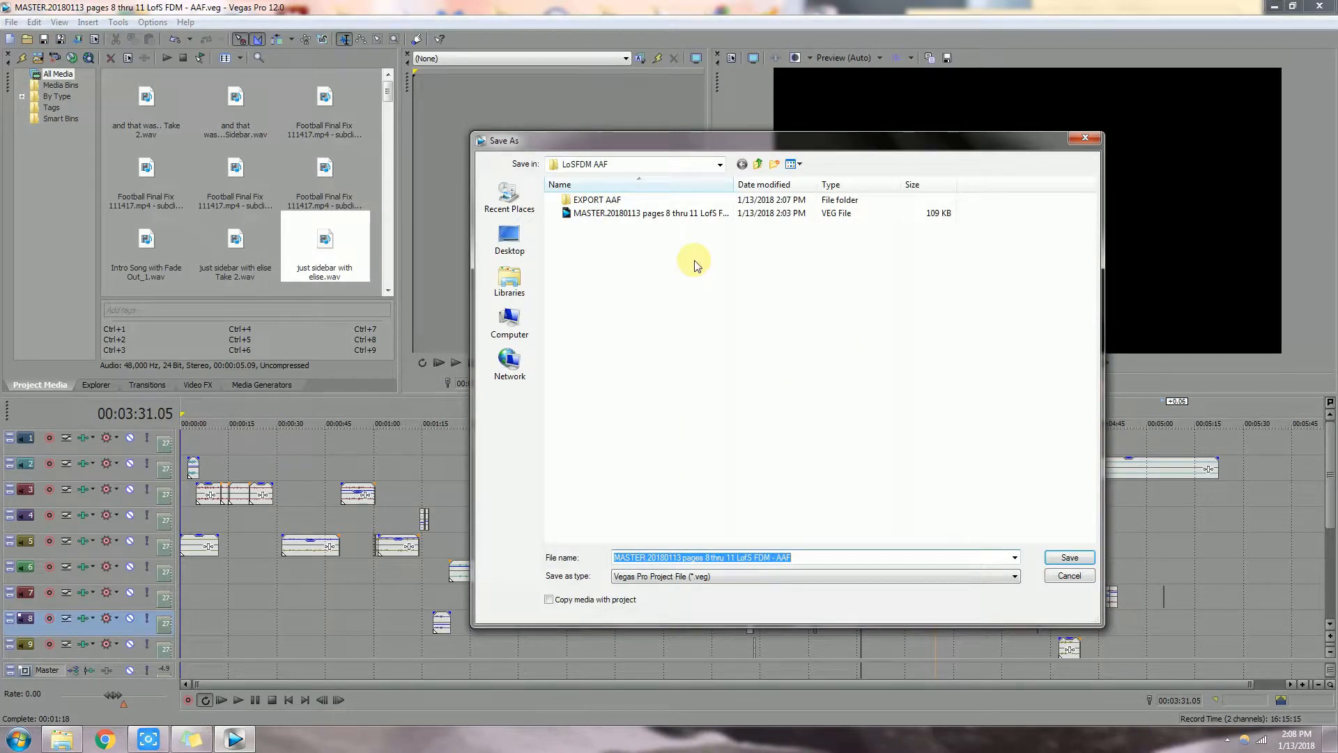
{"action": "left_click_drag", "start_coordinate": [734, 184], "coordinate": [766, 188]}
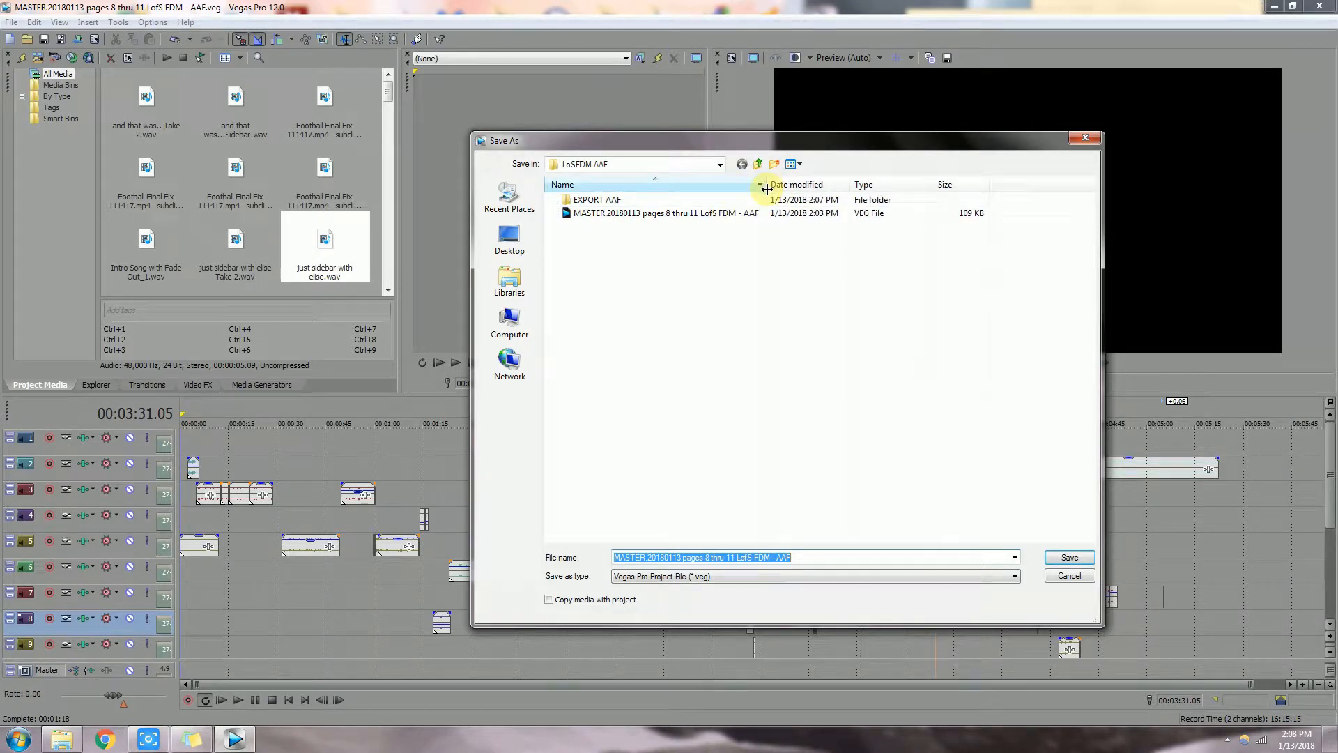
{"action": "left_click", "coordinate": [839, 556]}
{"action": "type", "text": "1"}
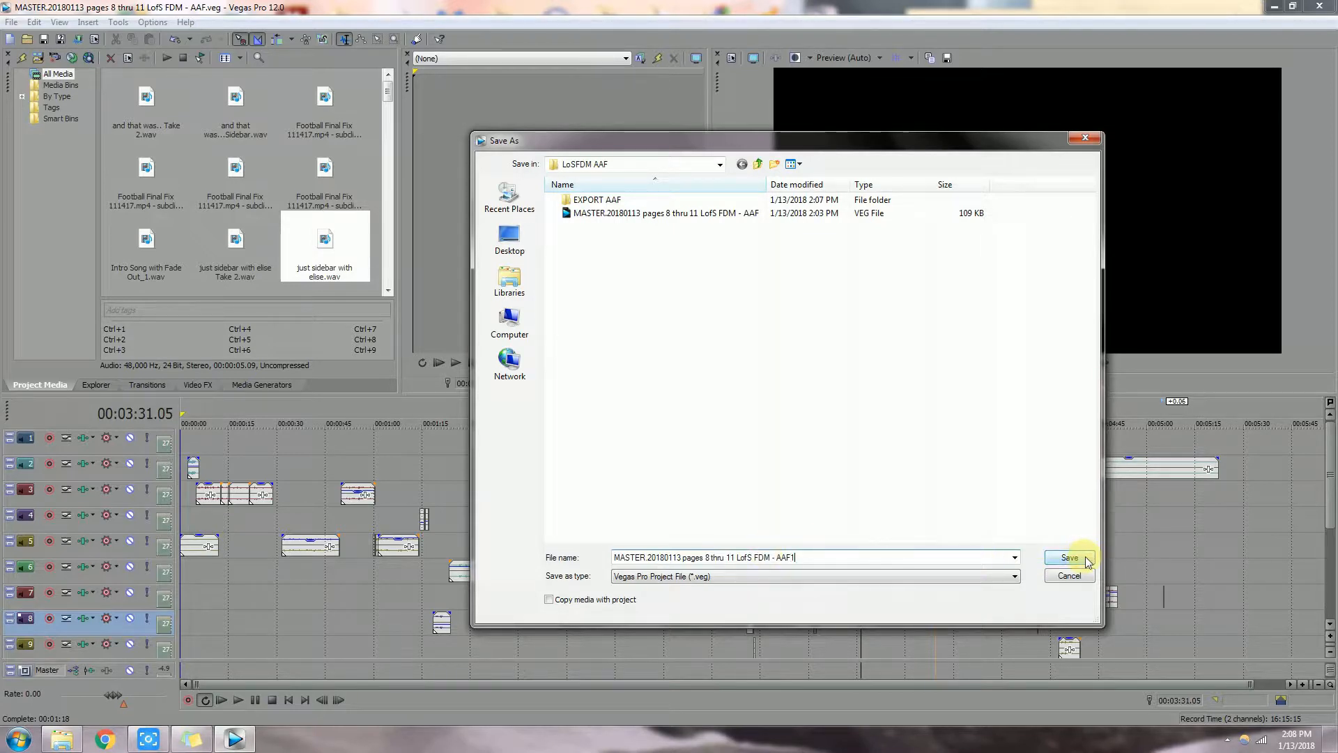
{"action": "key", "text": "BackSpace"}
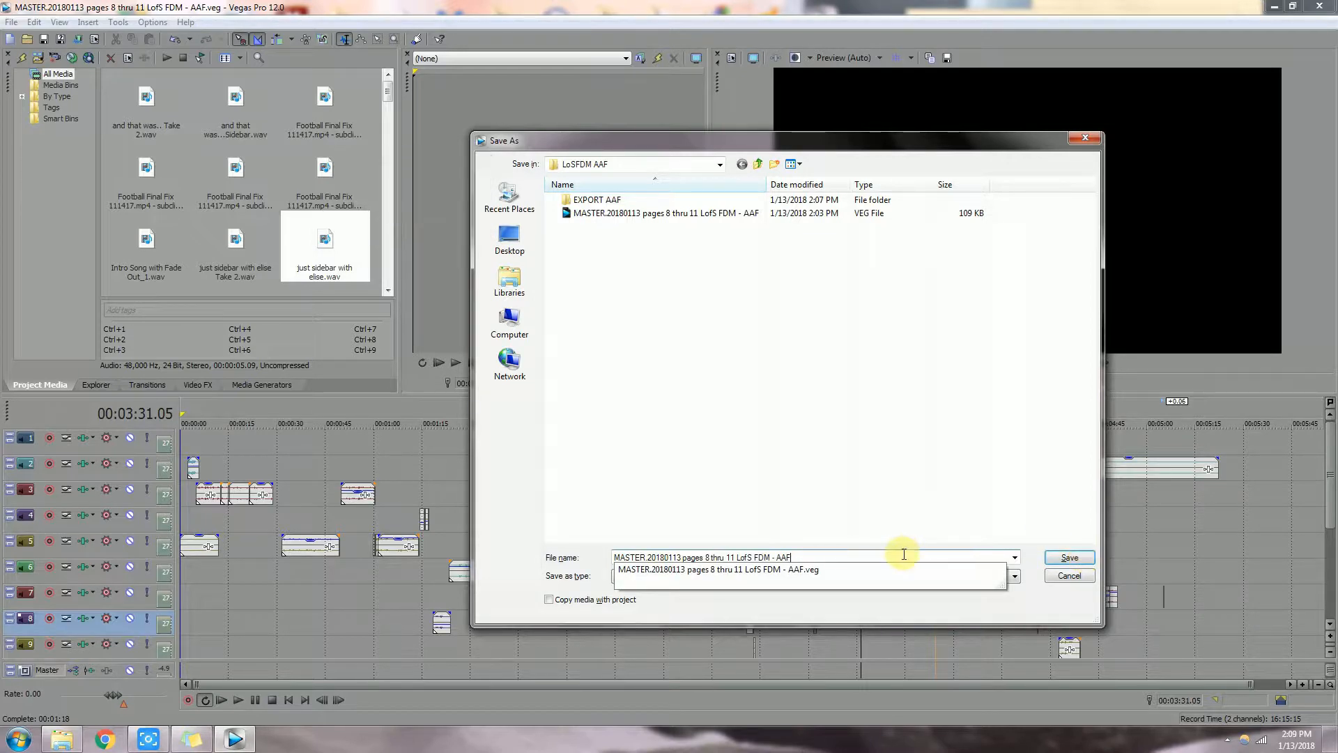
{"action": "type", "text": "- 1"}
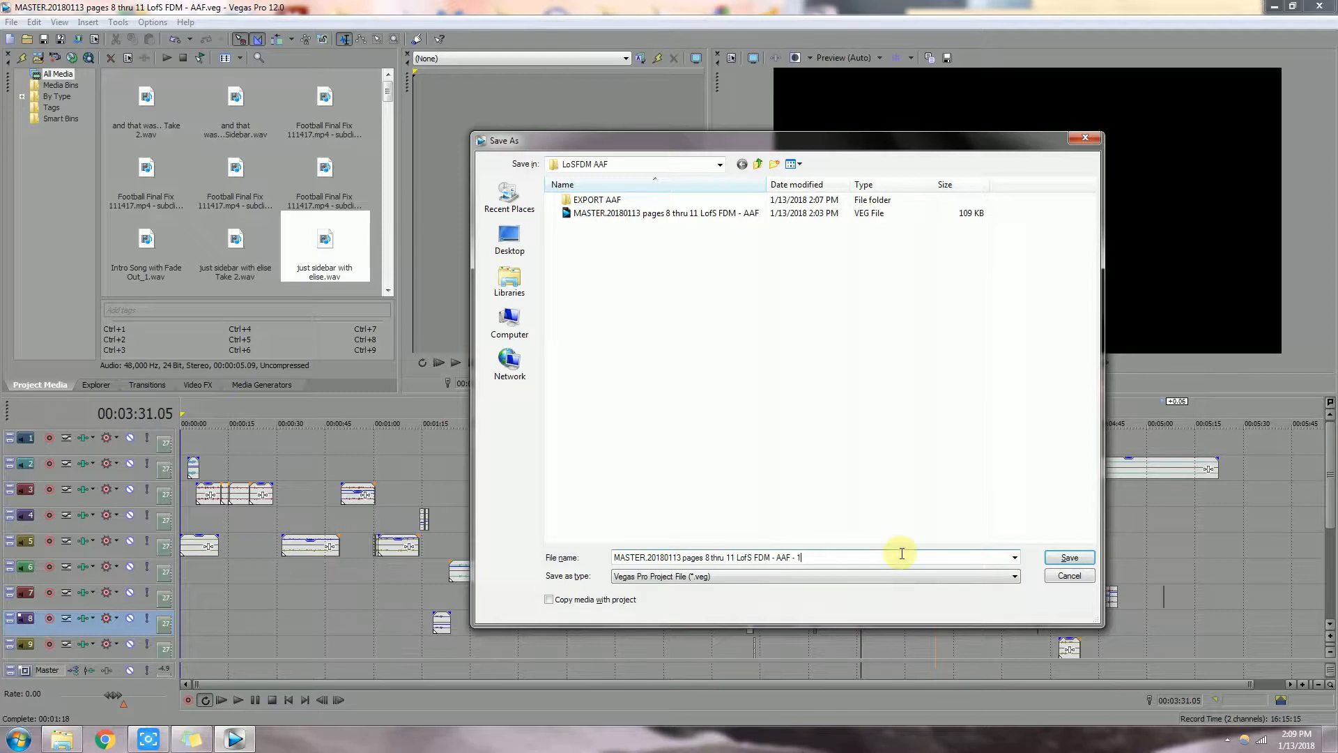
{"action": "left_click", "coordinate": [1070, 558]}
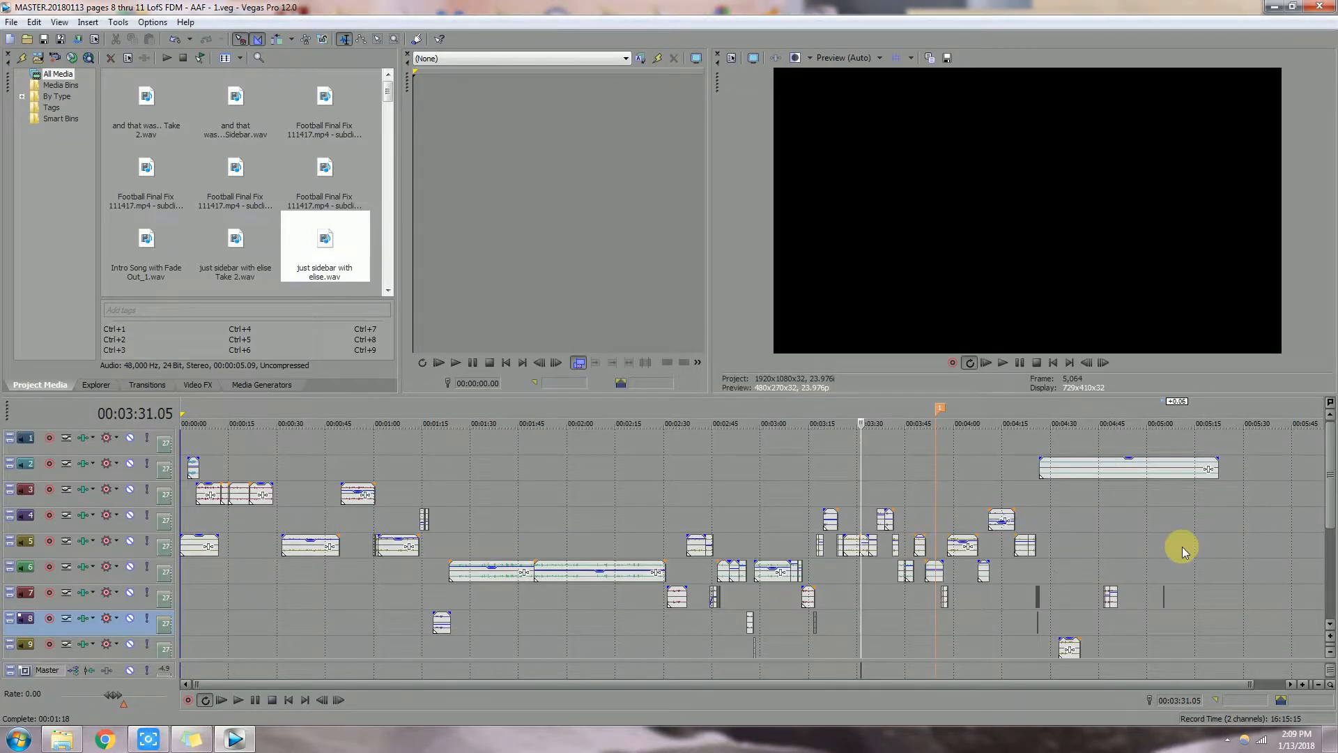
Step: Export the project as a Pro Tools/Media Composer AAF file into the EXPORT AAF subfolder of LoSFDM AAF, keeping the project's file name
{"action": "left_click", "coordinate": [12, 23]}
{"action": "mouse_move", "coordinate": [182, 172]}
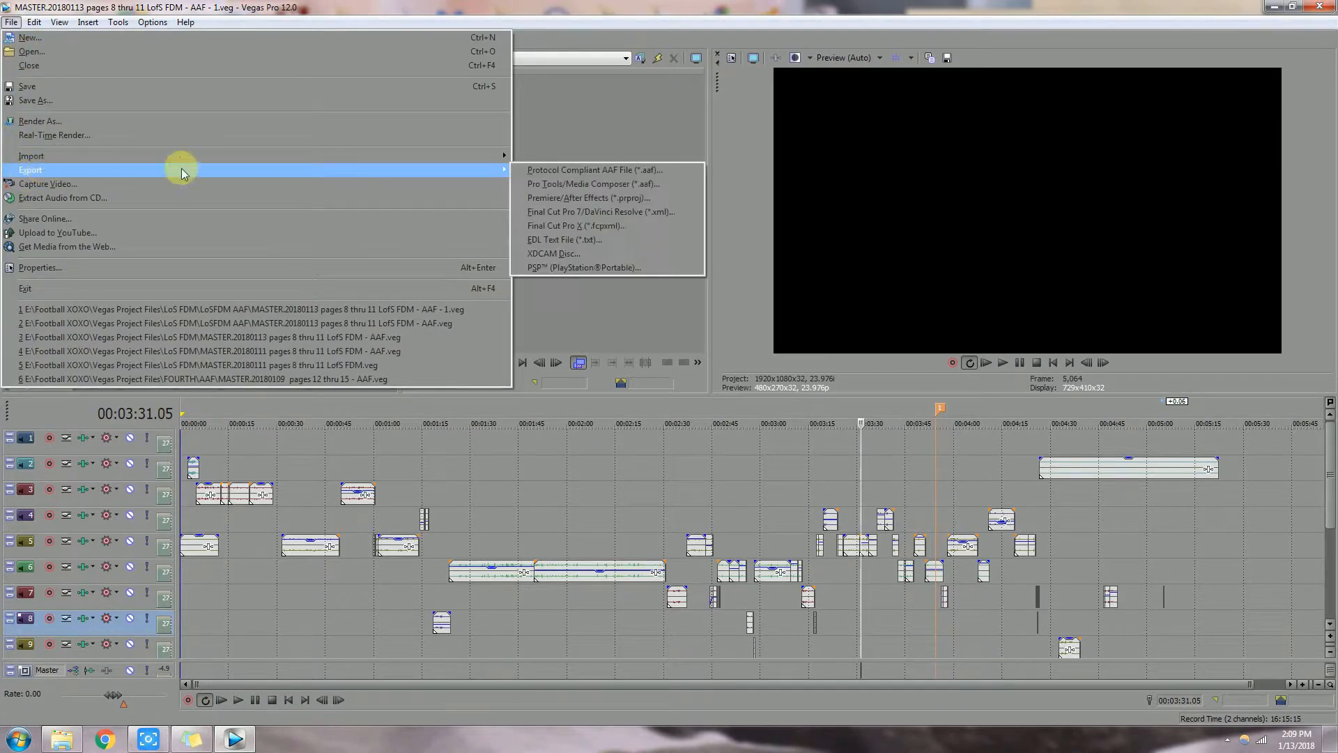
{"action": "left_click", "coordinate": [590, 184]}
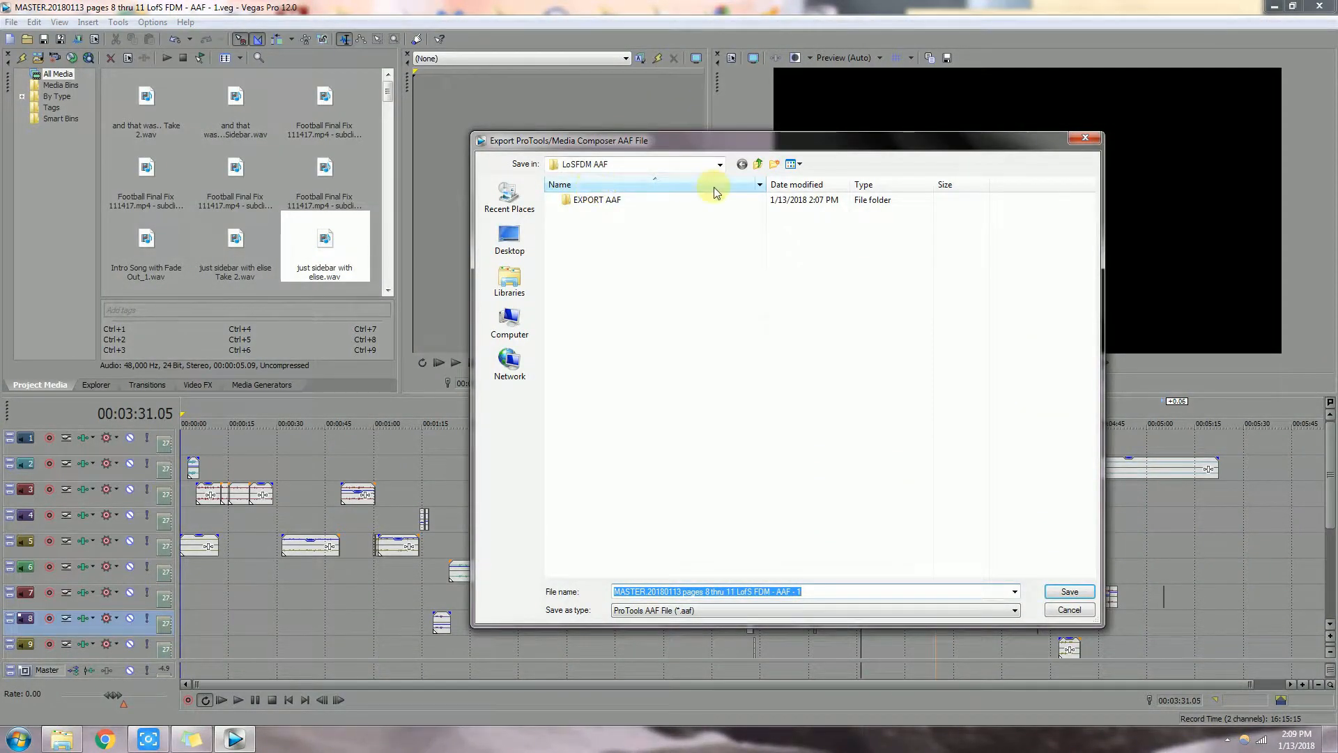
{"action": "left_click", "coordinate": [718, 164]}
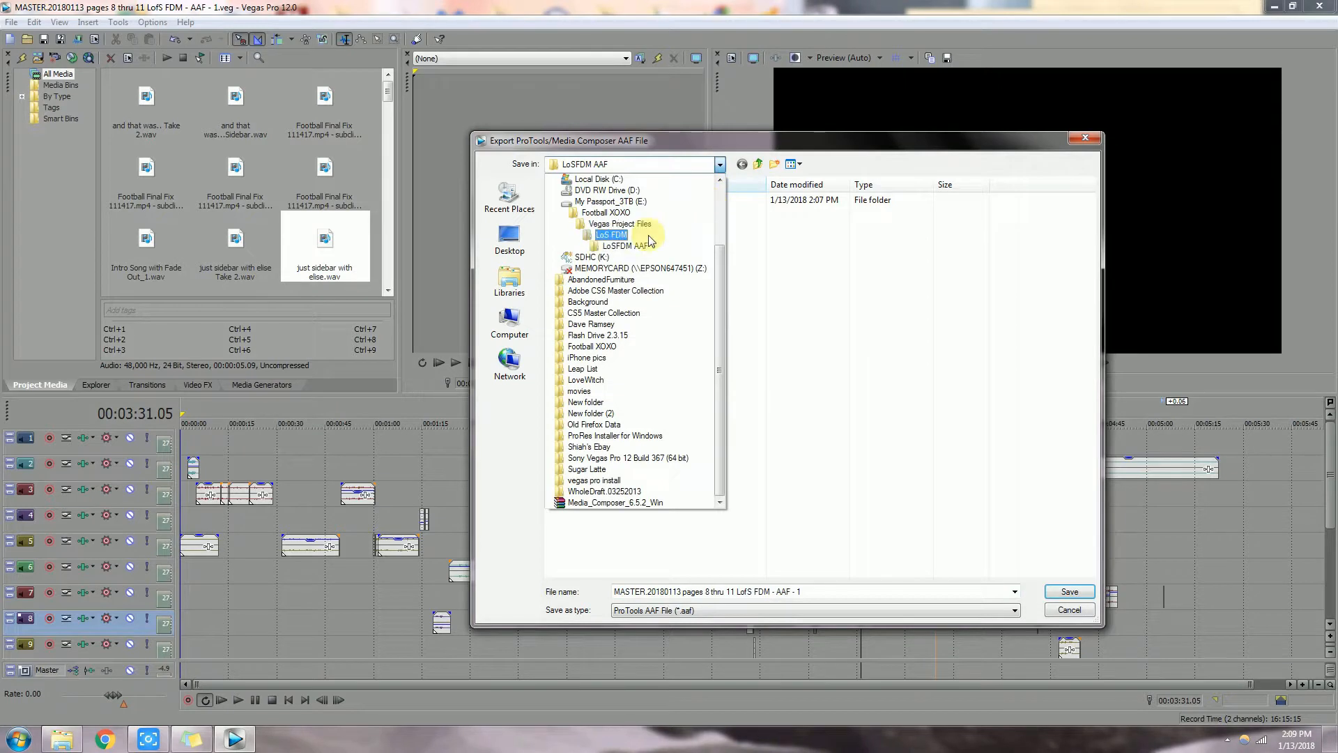
{"action": "left_click", "coordinate": [611, 236]}
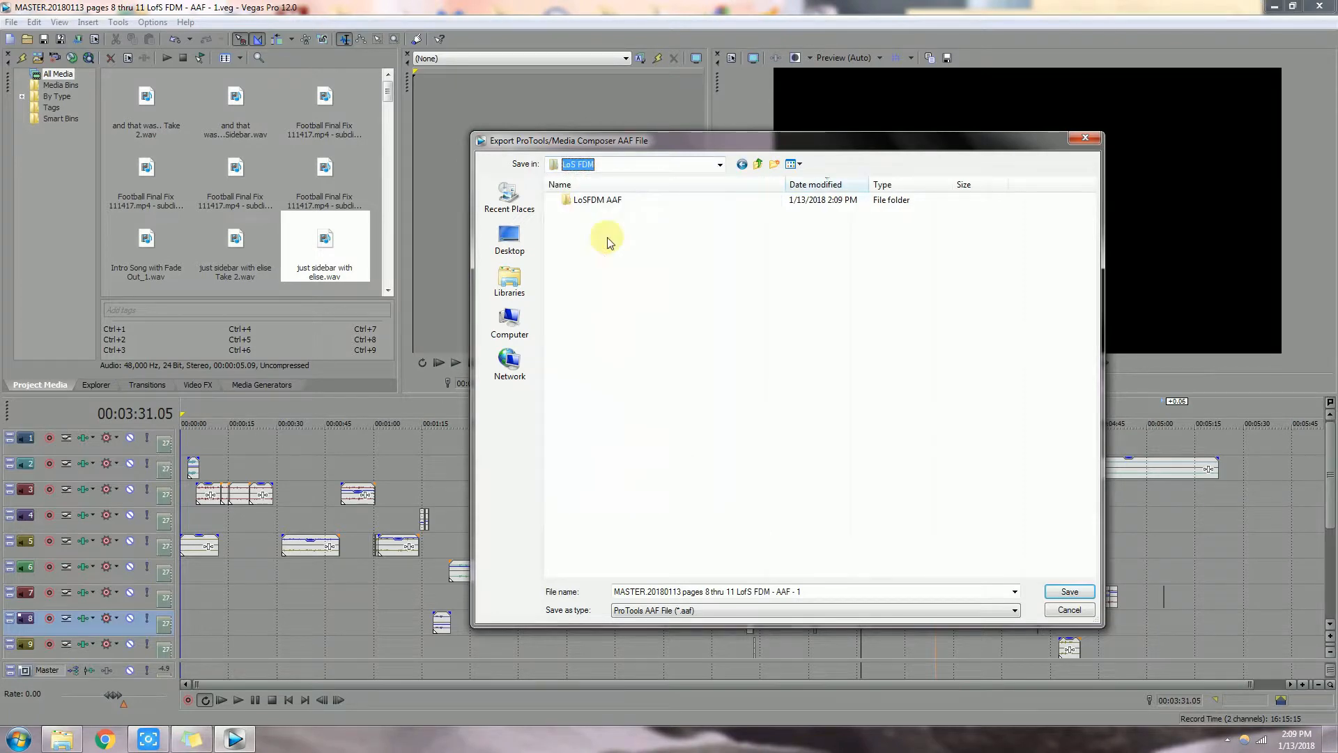
{"action": "left_click", "coordinate": [718, 168]}
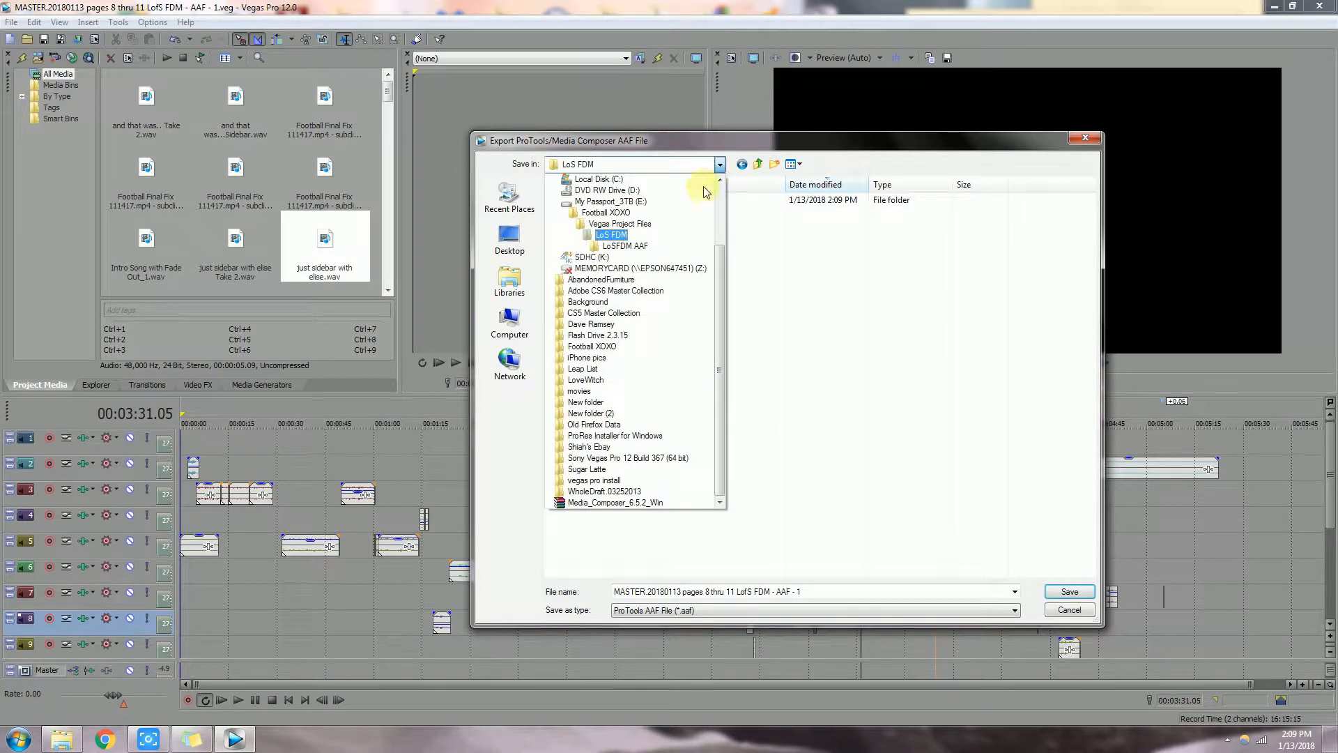
{"action": "left_click", "coordinate": [624, 248]}
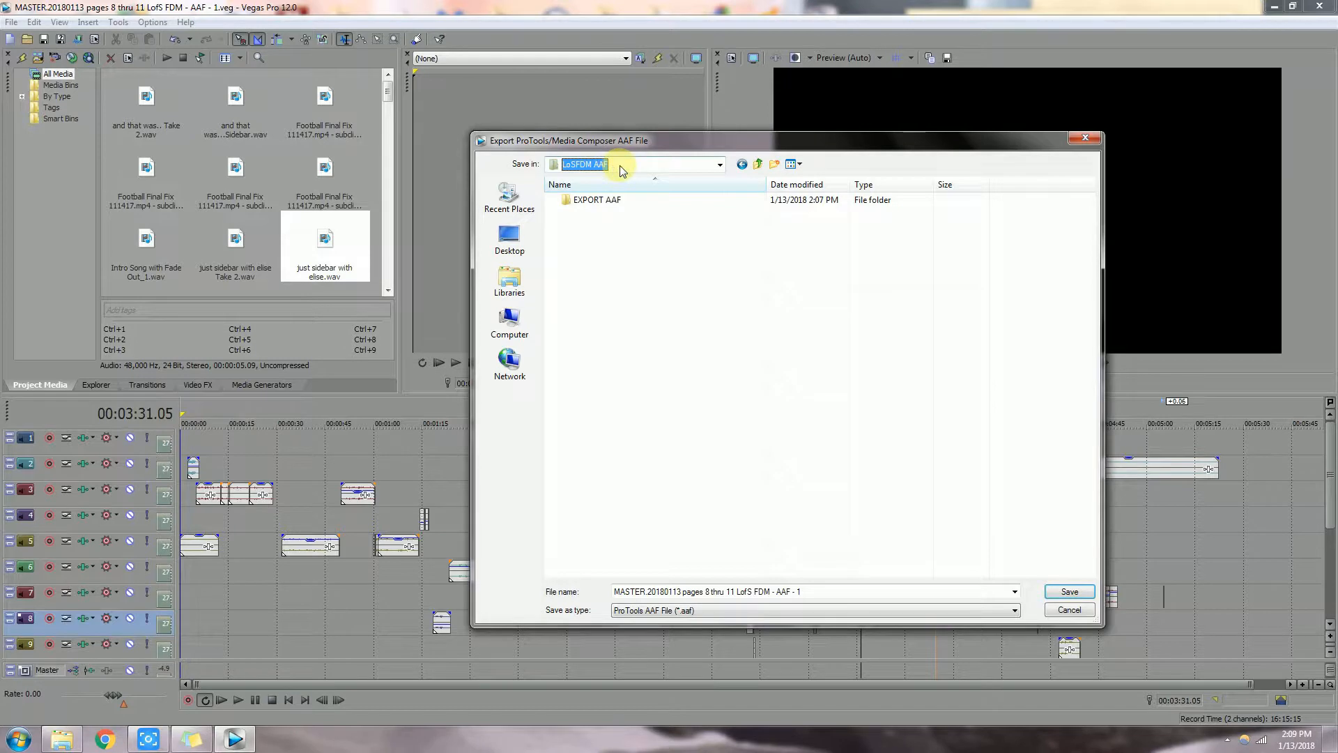
{"action": "double_click", "coordinate": [599, 201]}
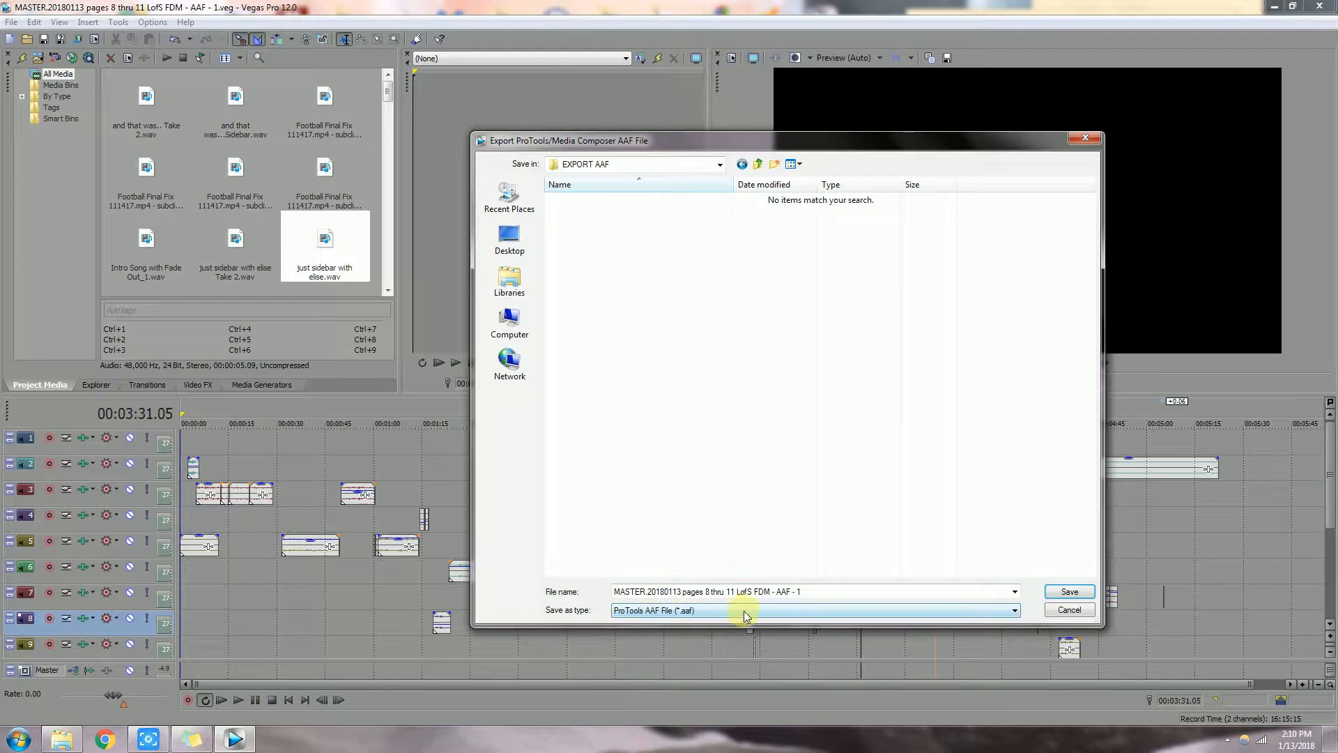
{"action": "left_click", "coordinate": [1070, 593]}
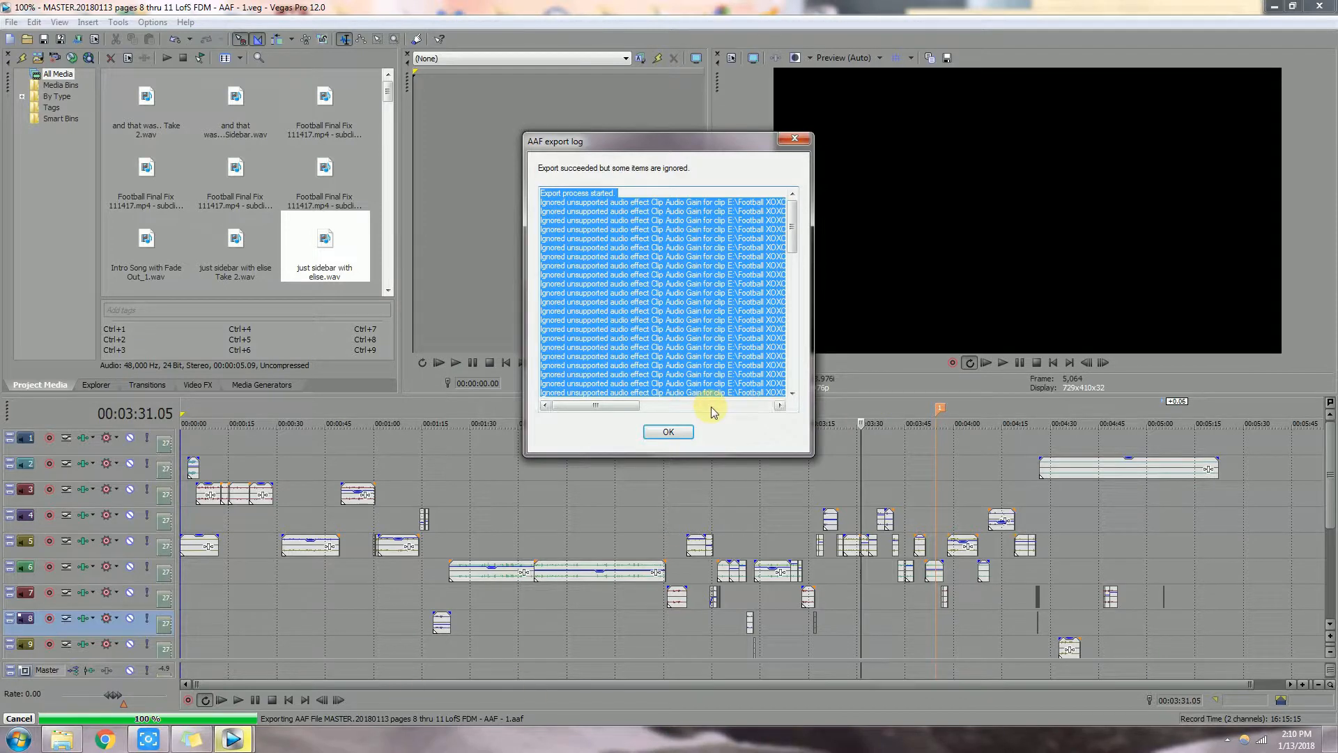
Step: Review the entries in the AAF export log and dismiss it
{"action": "scroll", "coordinate": [793, 275], "scroll_direction": "down", "scroll_amount": 1}
{"action": "left_click_drag", "start_coordinate": [792, 270], "coordinate": [790, 184]}
{"action": "left_click", "coordinate": [667, 433]}
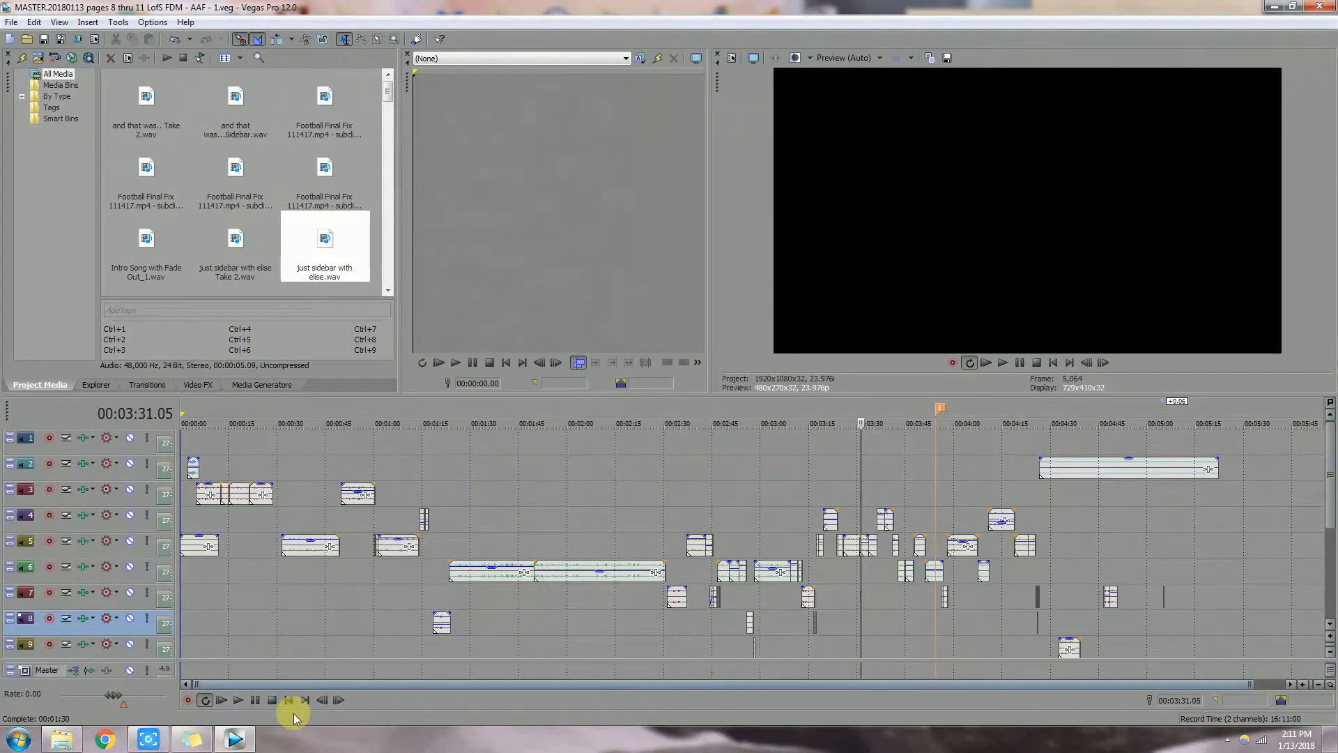
Step: Switch to Windows Explorer and open the EXPORT AAF folder under Football XOXO, Vegas Project Files, LoS FDM, LoSFDM AAF on the E: drive
{"action": "left_click", "coordinate": [81, 741]}
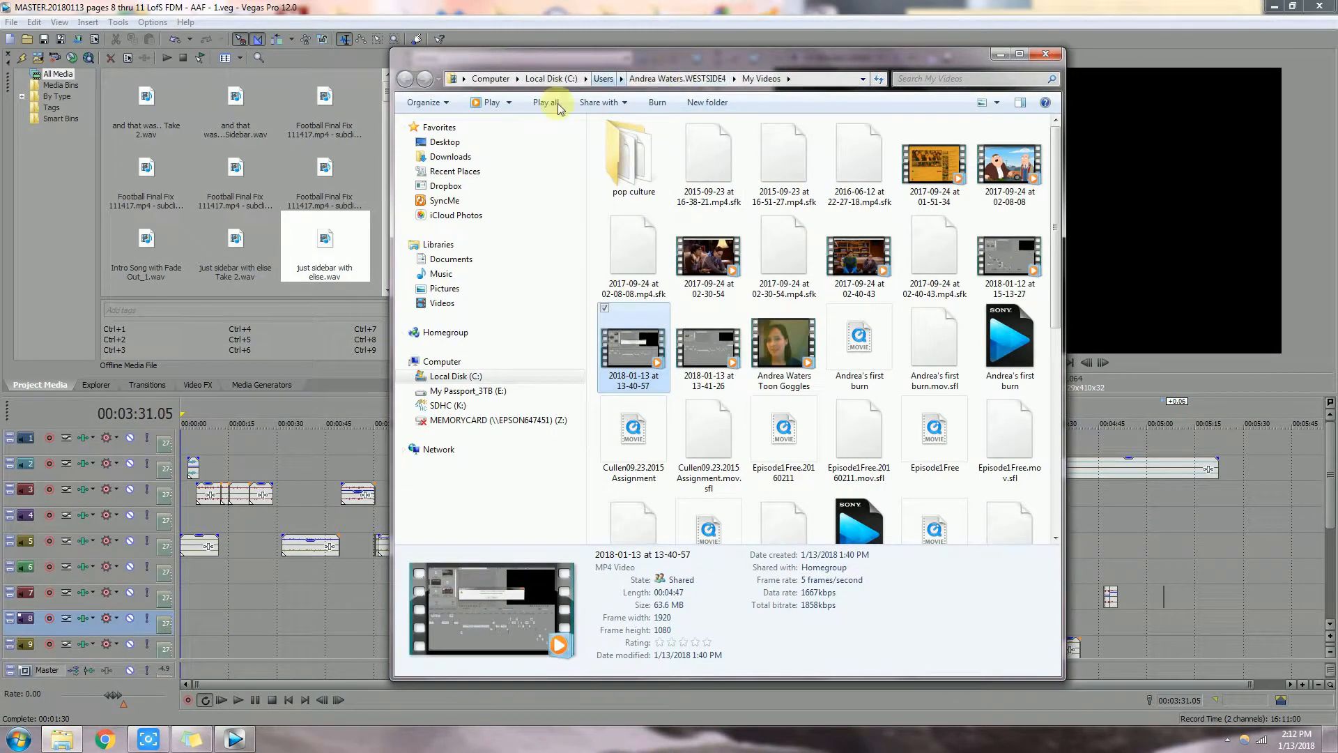
{"action": "left_click", "coordinate": [470, 393]}
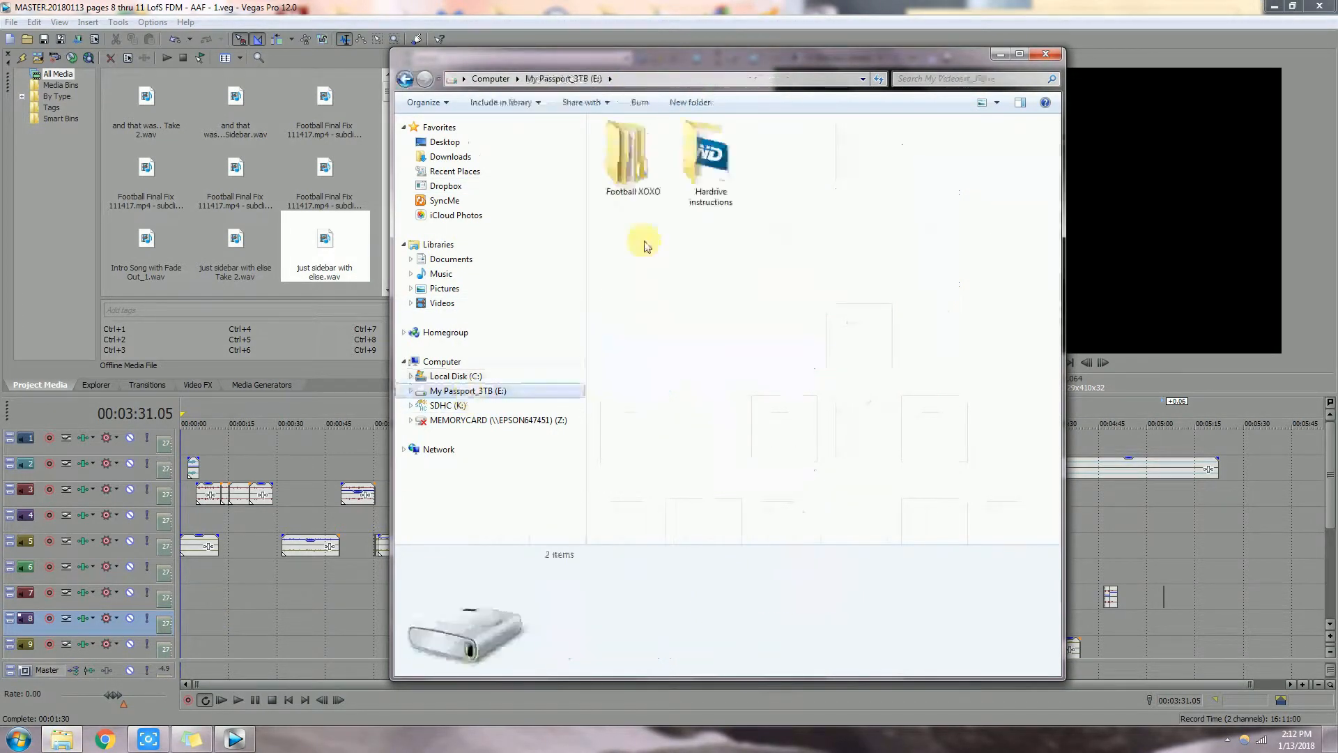
{"action": "double_click", "coordinate": [647, 187]}
{"action": "double_click", "coordinate": [659, 391]}
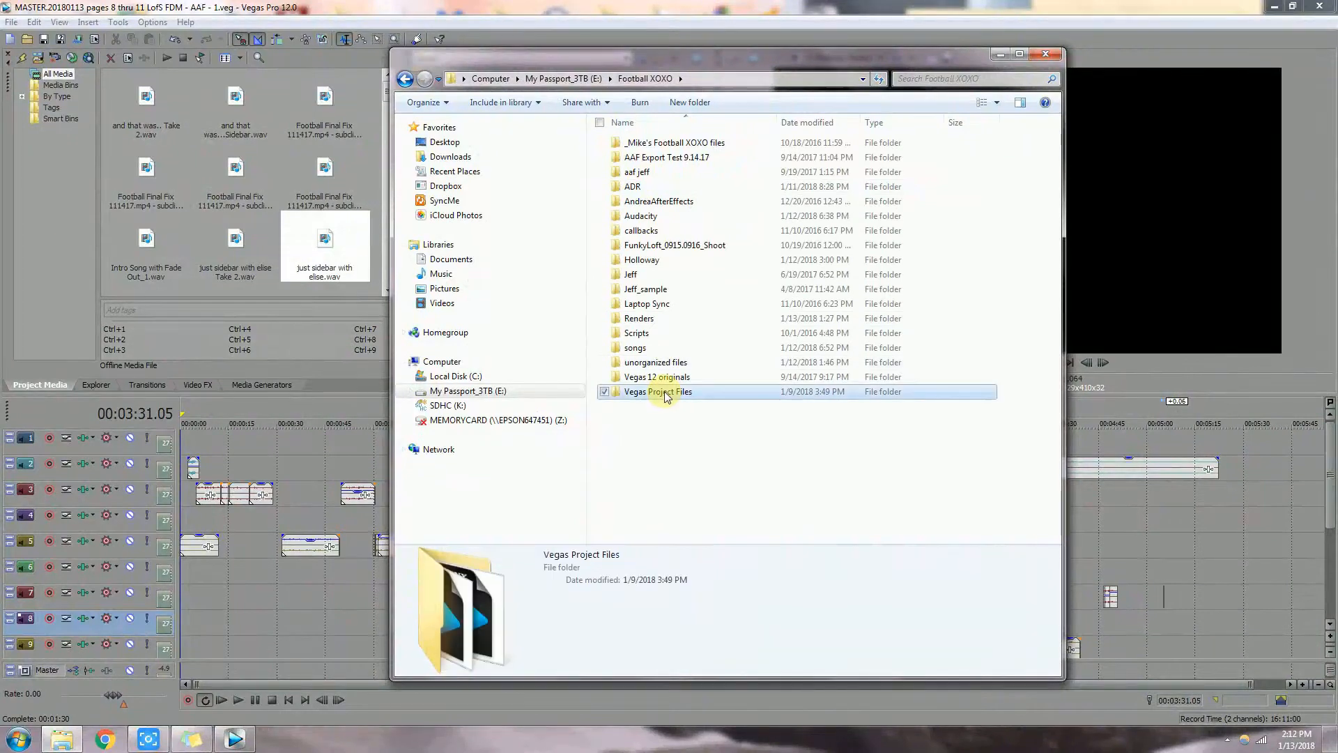
{"action": "double_click", "coordinate": [655, 200]}
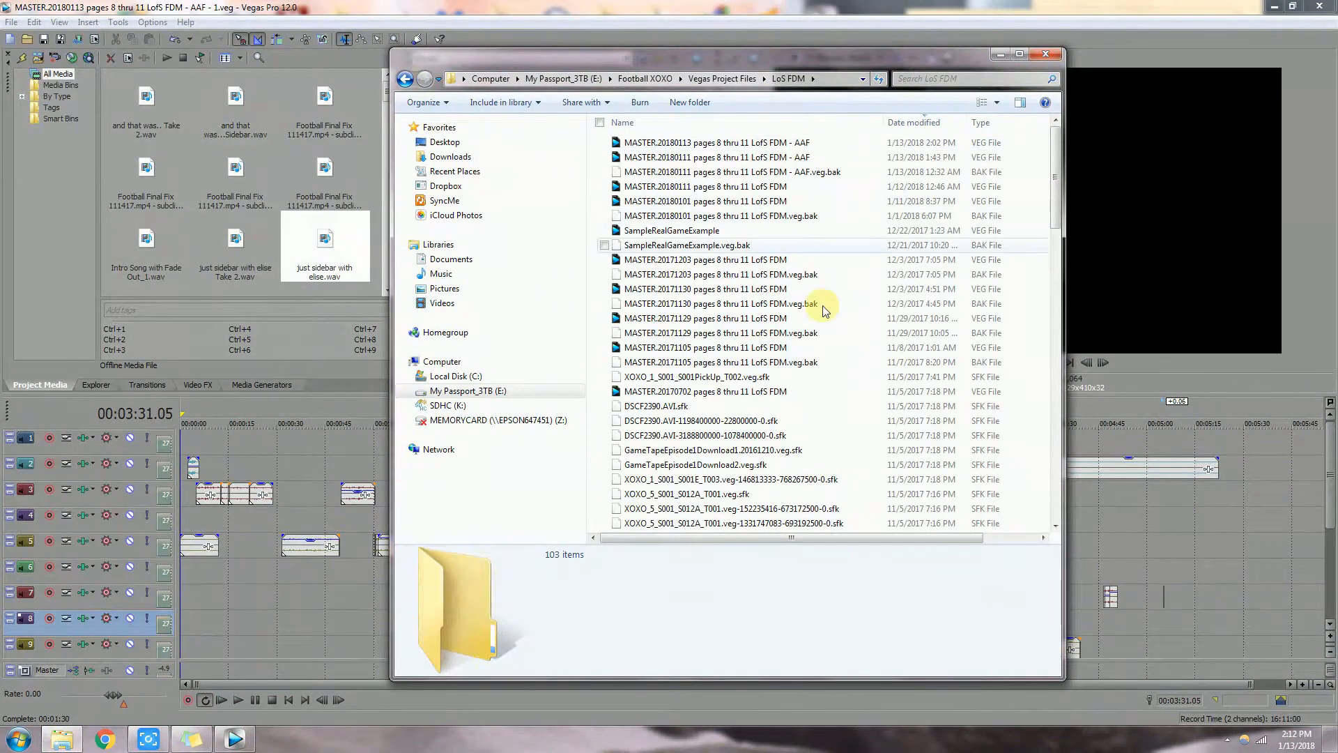
{"action": "scroll", "coordinate": [819, 300], "scroll_direction": "down", "scroll_amount": 6}
{"action": "scroll", "coordinate": [822, 296], "scroll_direction": "down", "scroll_amount": 18}
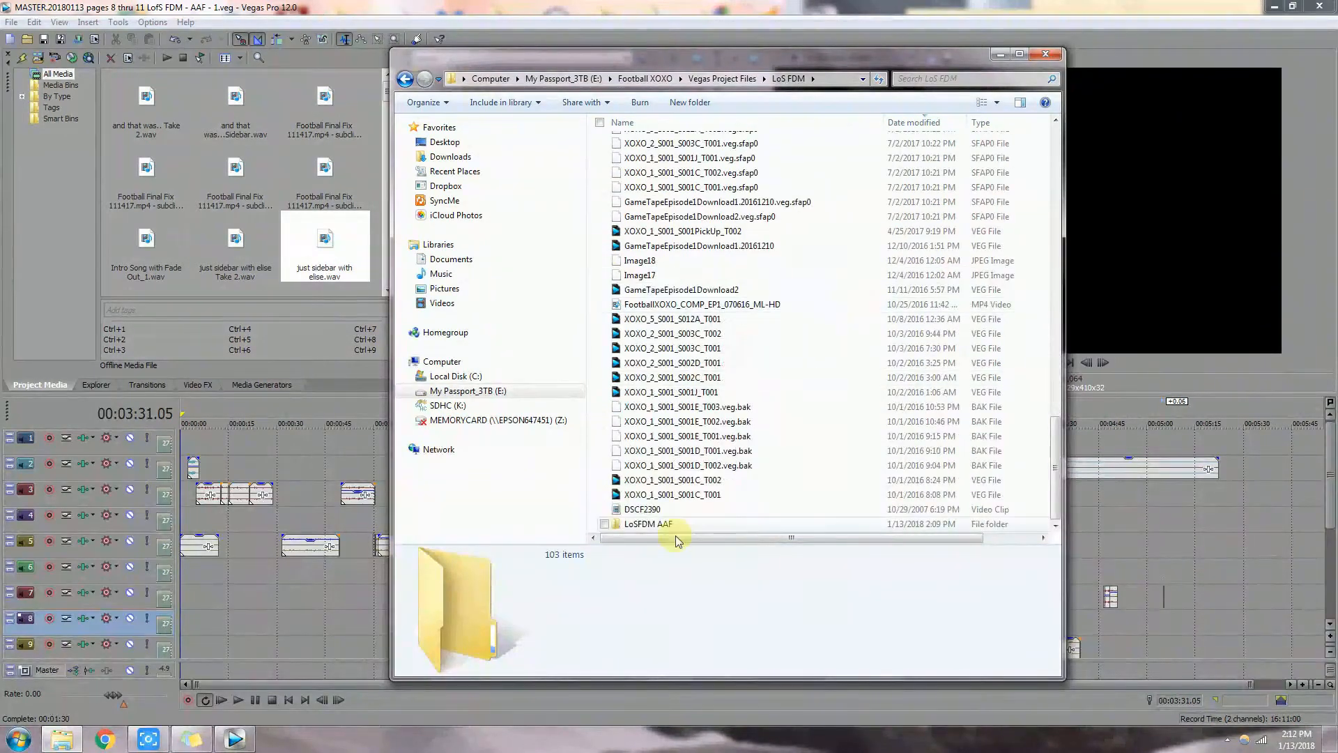
{"action": "double_click", "coordinate": [672, 529]}
{"action": "left_click", "coordinate": [704, 145]}
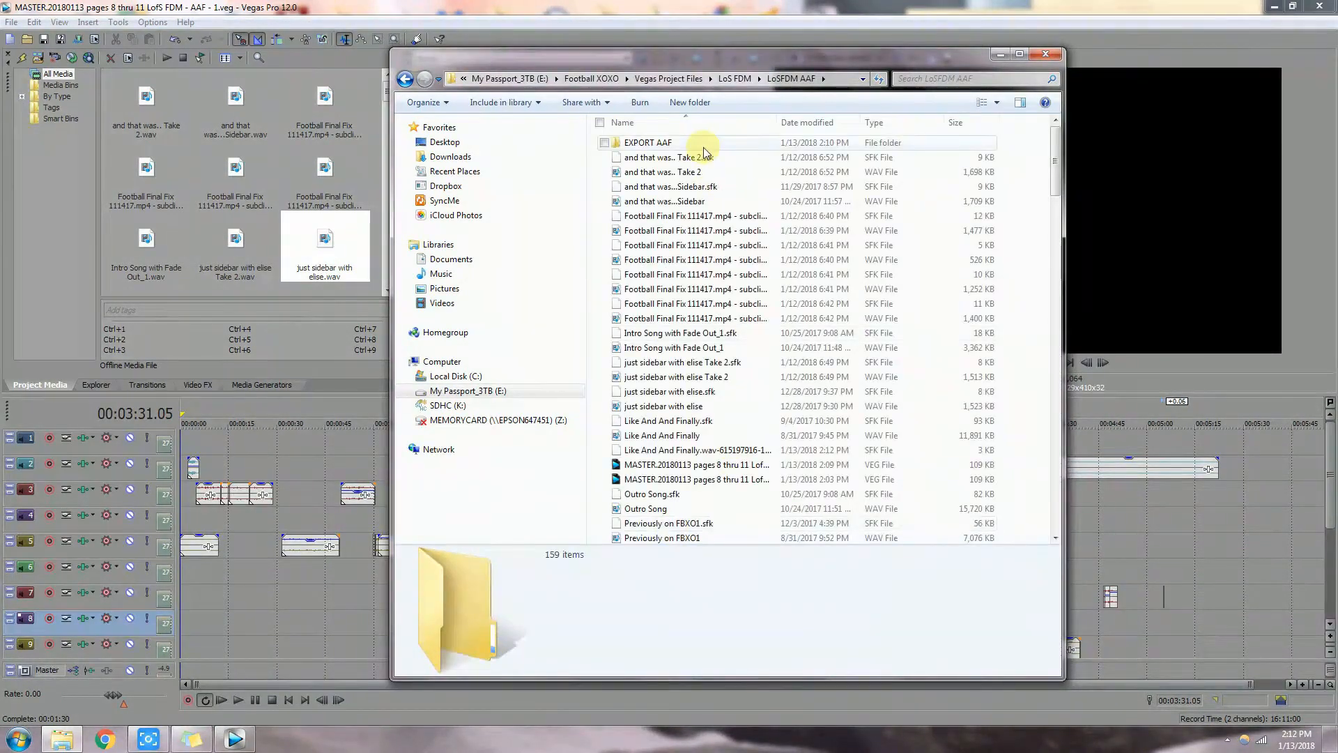
{"action": "double_click", "coordinate": [703, 145]}
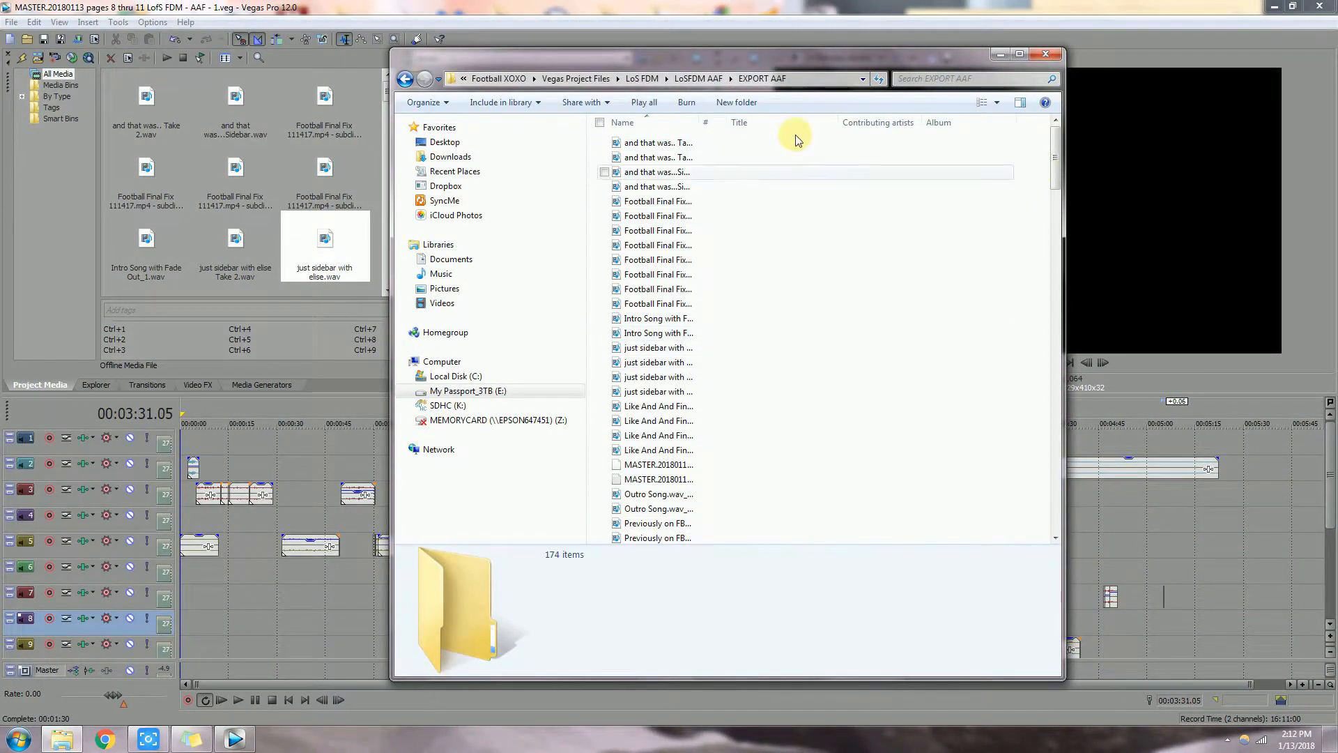
Step: Examine the exported .aaf file, its .aaf.export log and audio files by full name, plus the source media in the parent LoSFDM AAF folder
{"action": "left_click_drag", "start_coordinate": [696, 122], "coordinate": [947, 126]}
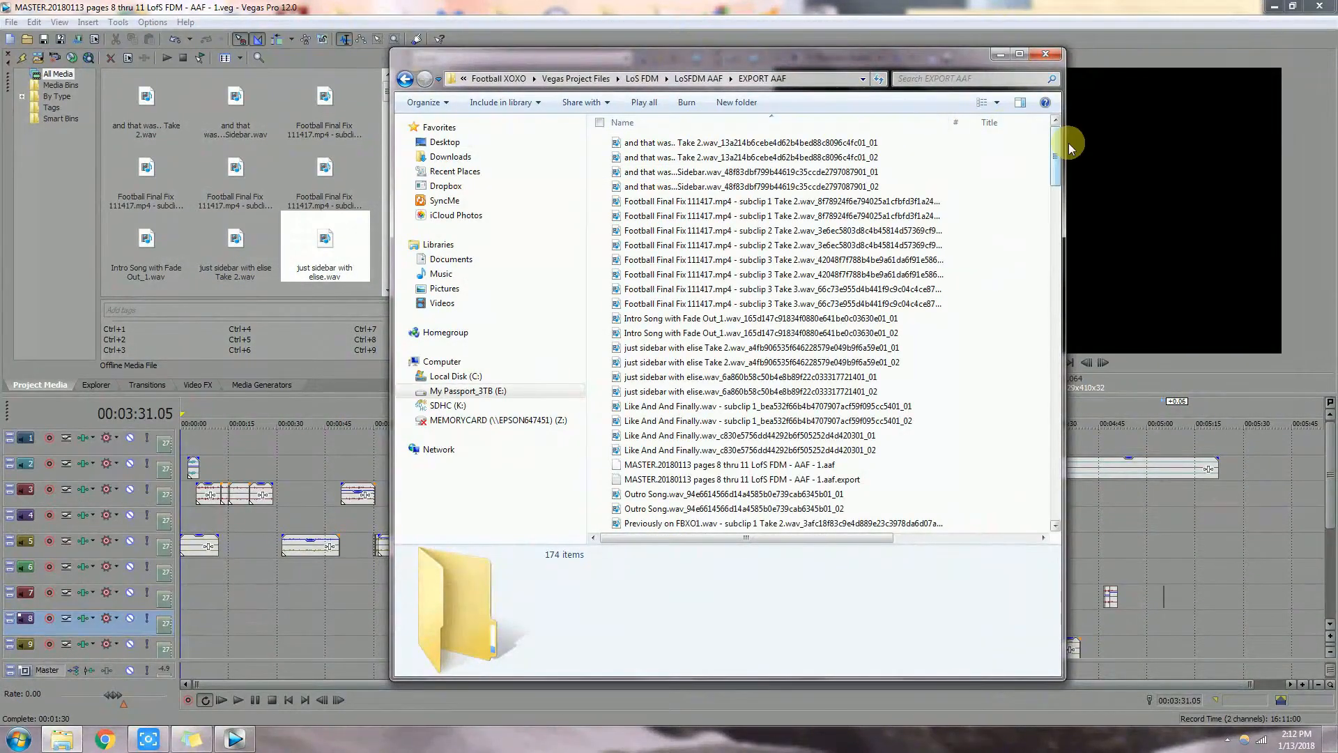
{"action": "left_click", "coordinate": [702, 468]}
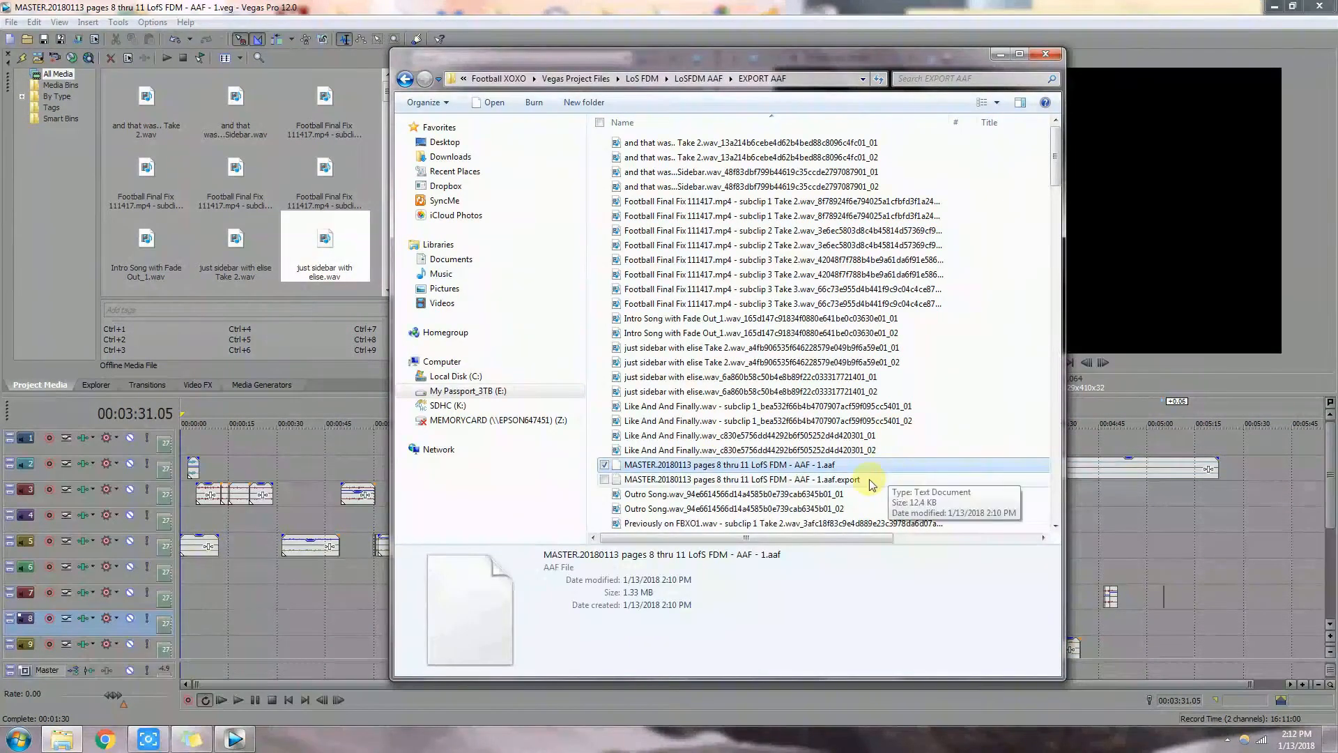
{"action": "left_click", "coordinate": [811, 480]}
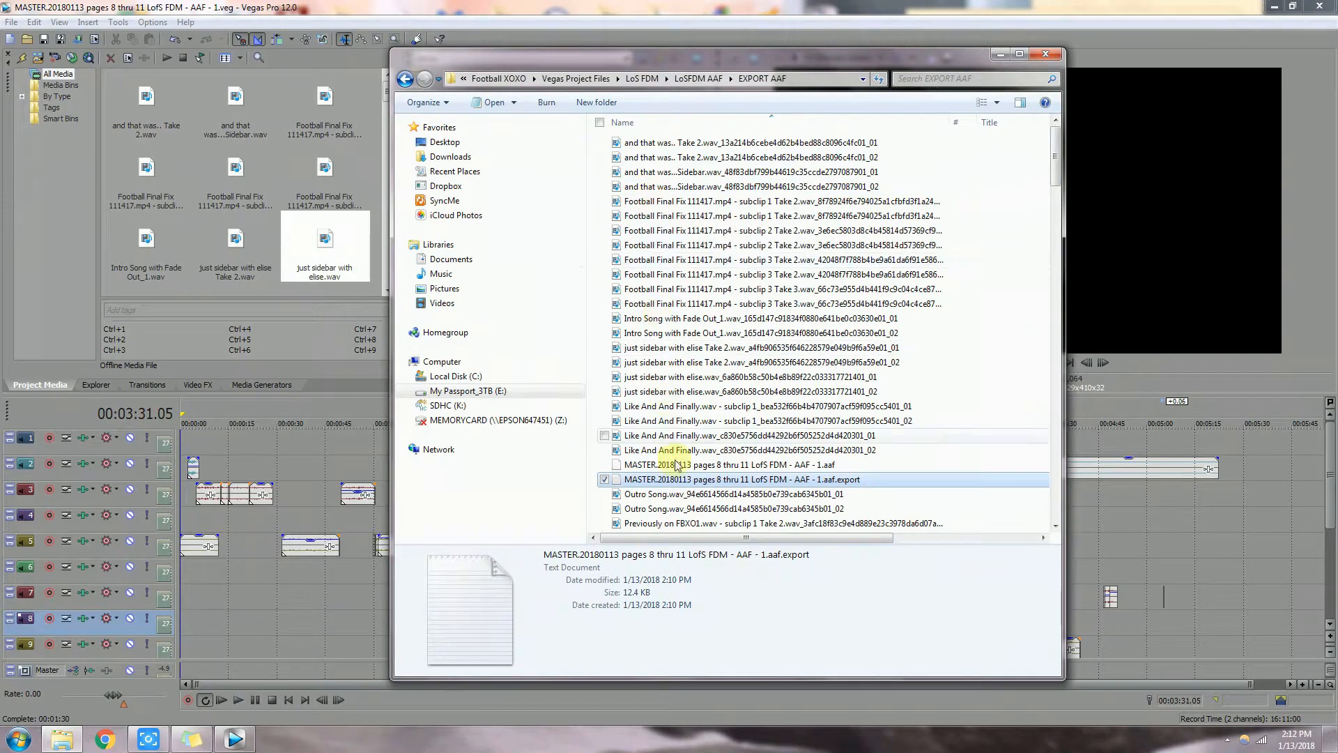
{"action": "scroll", "coordinate": [1058, 189], "scroll_direction": "down", "scroll_amount": 20}
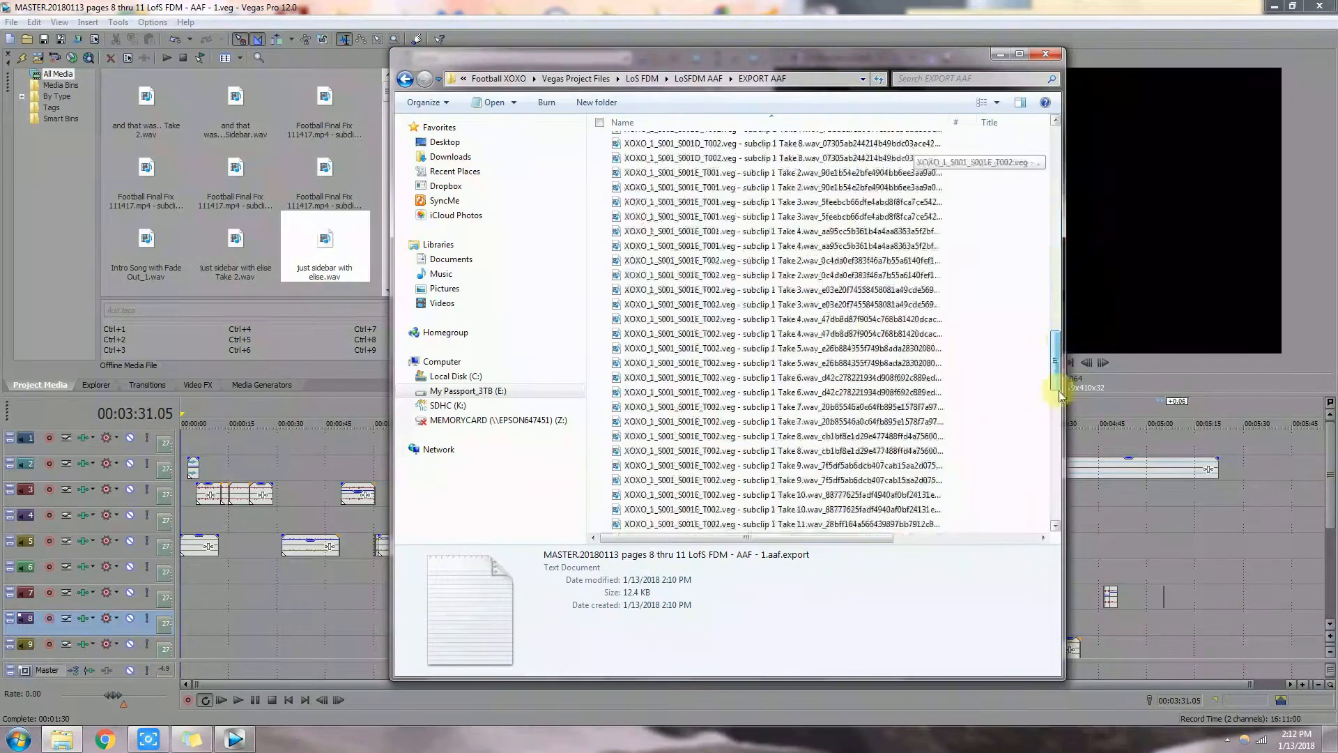
{"action": "scroll", "coordinate": [1058, 267], "scroll_direction": "up", "scroll_amount": 20}
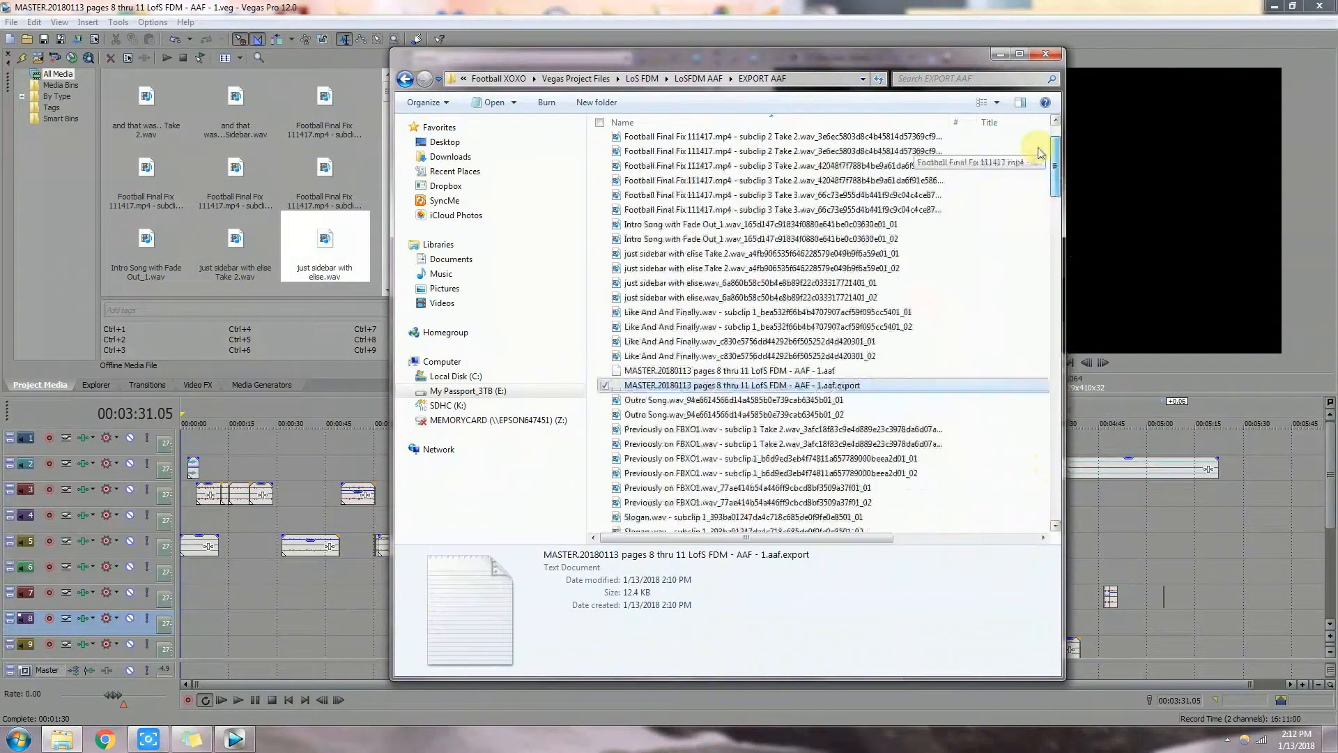
{"action": "left_click", "coordinate": [705, 78]}
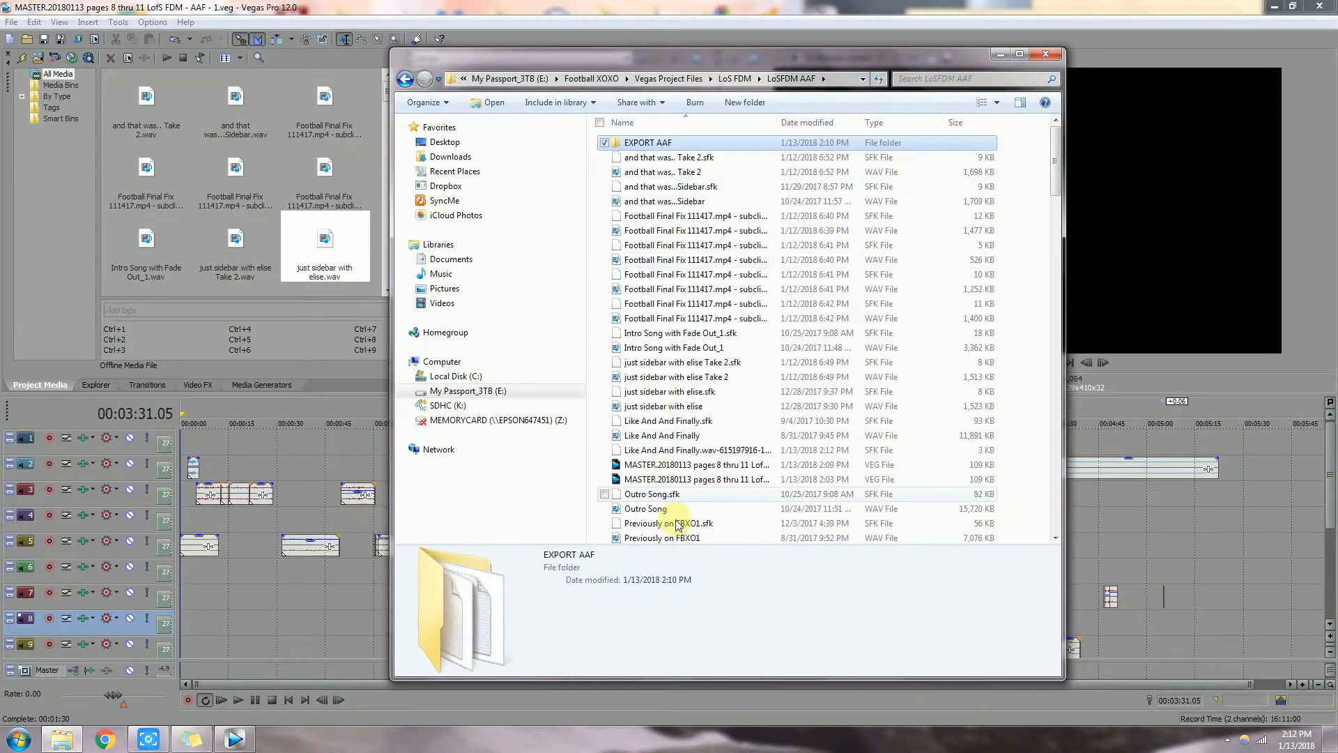
{"action": "mouse_move", "coordinate": [1055, 162]}
{"action": "left_mouse_down"}
{"action": "mouse_move", "coordinate": [1063, 498]}
{"action": "mouse_move", "coordinate": [1039, 311]}
{"action": "mouse_move", "coordinate": [1055, 136]}
{"action": "left_mouse_up"}
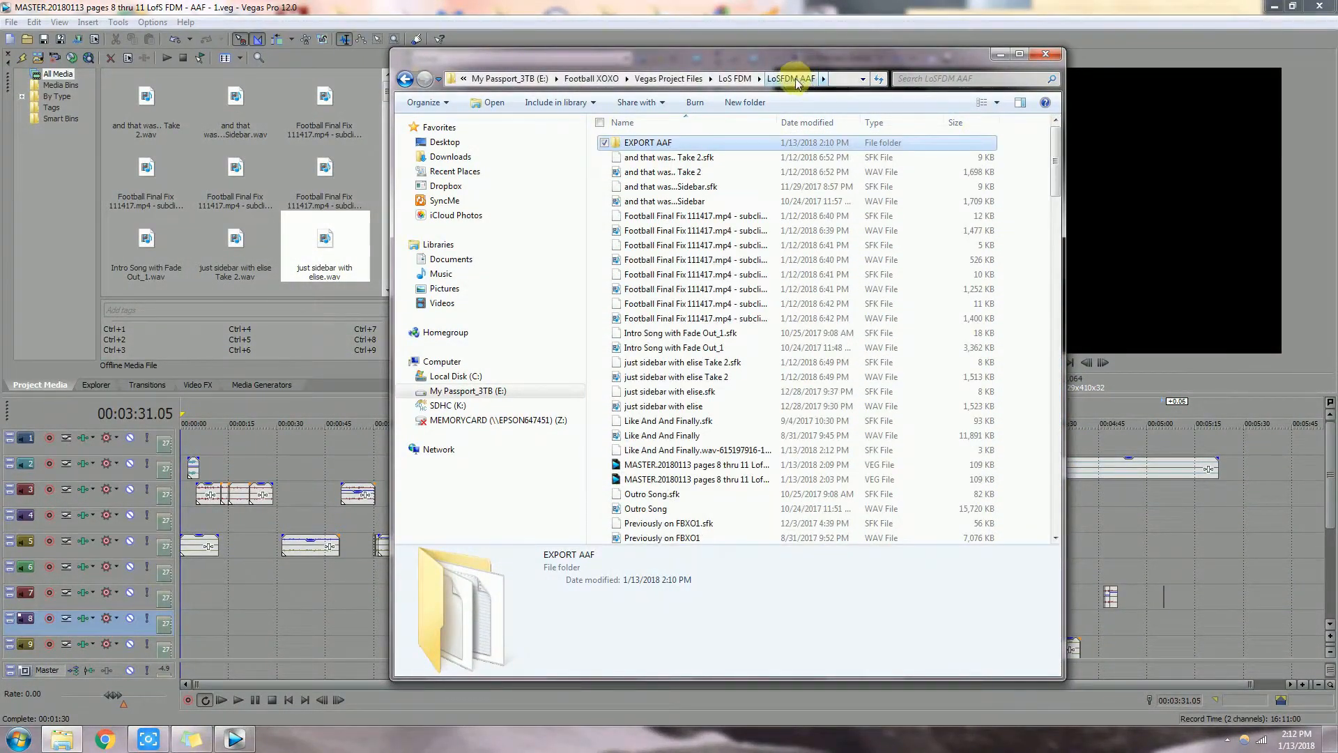
Step: Reopen the EXPORT AAF folder and select all of its files
{"action": "double_click", "coordinate": [662, 142]}
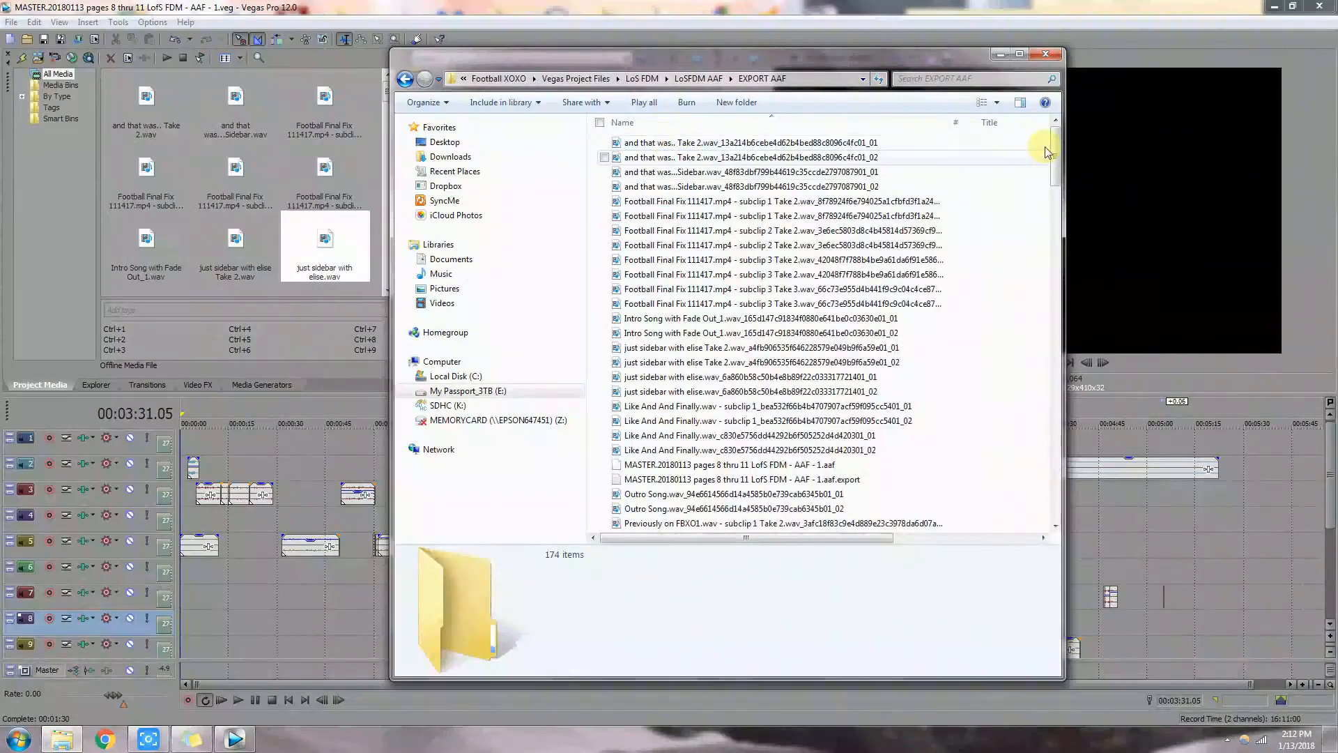
{"action": "left_click_drag", "start_coordinate": [1060, 151], "coordinate": [1051, 98]}
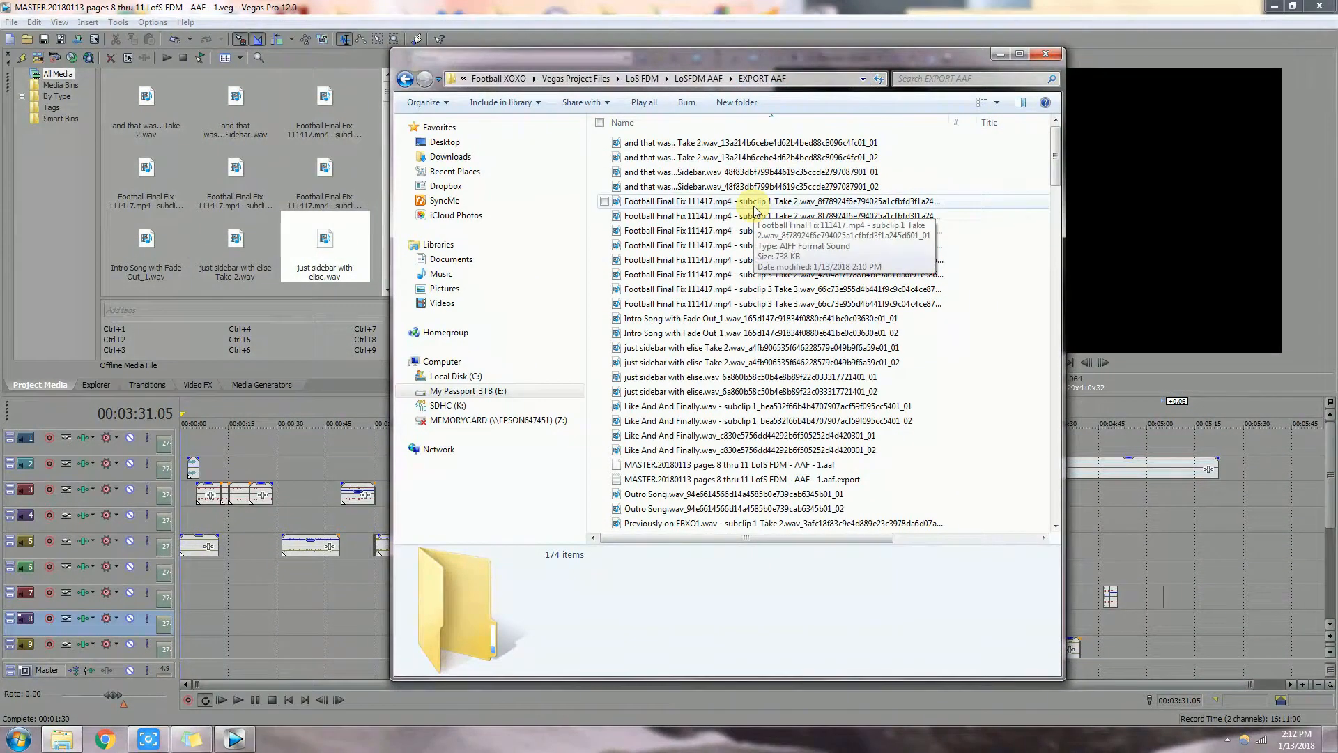
{"action": "key", "text": "ctrl+a"}
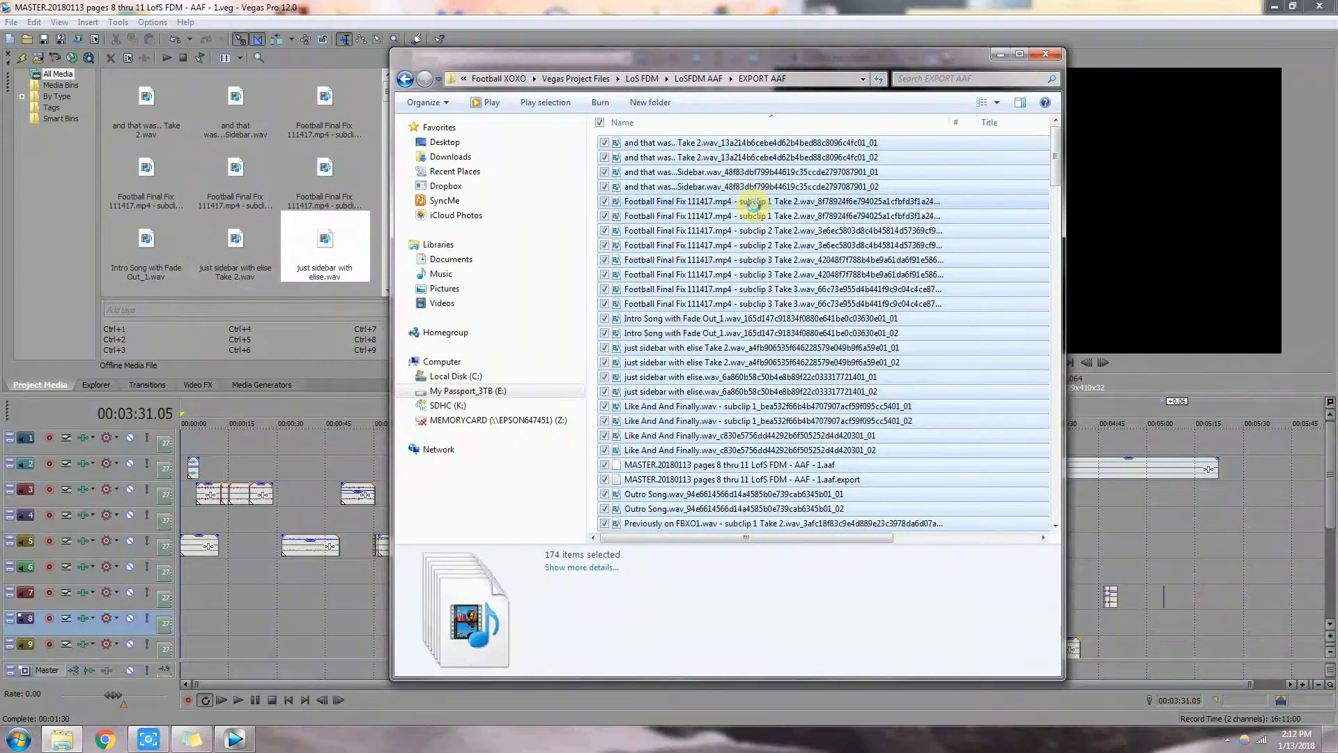
Step: Compress the selected export files for emailing as EXPORT AAF.zip, using the ZIP format and Normal compression, and dismiss the Windows color scheme prompt
{"action": "right_click", "coordinate": [755, 210]}
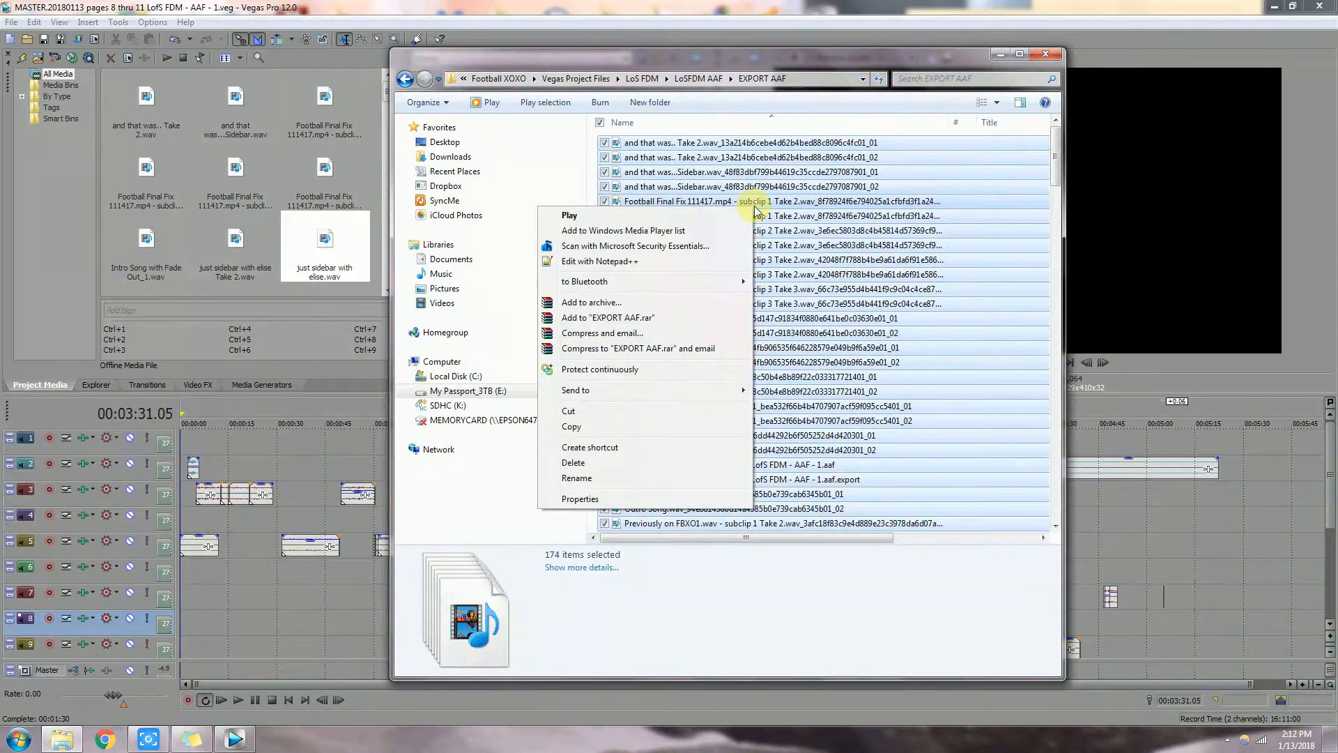
{"action": "left_click", "coordinate": [639, 335]}
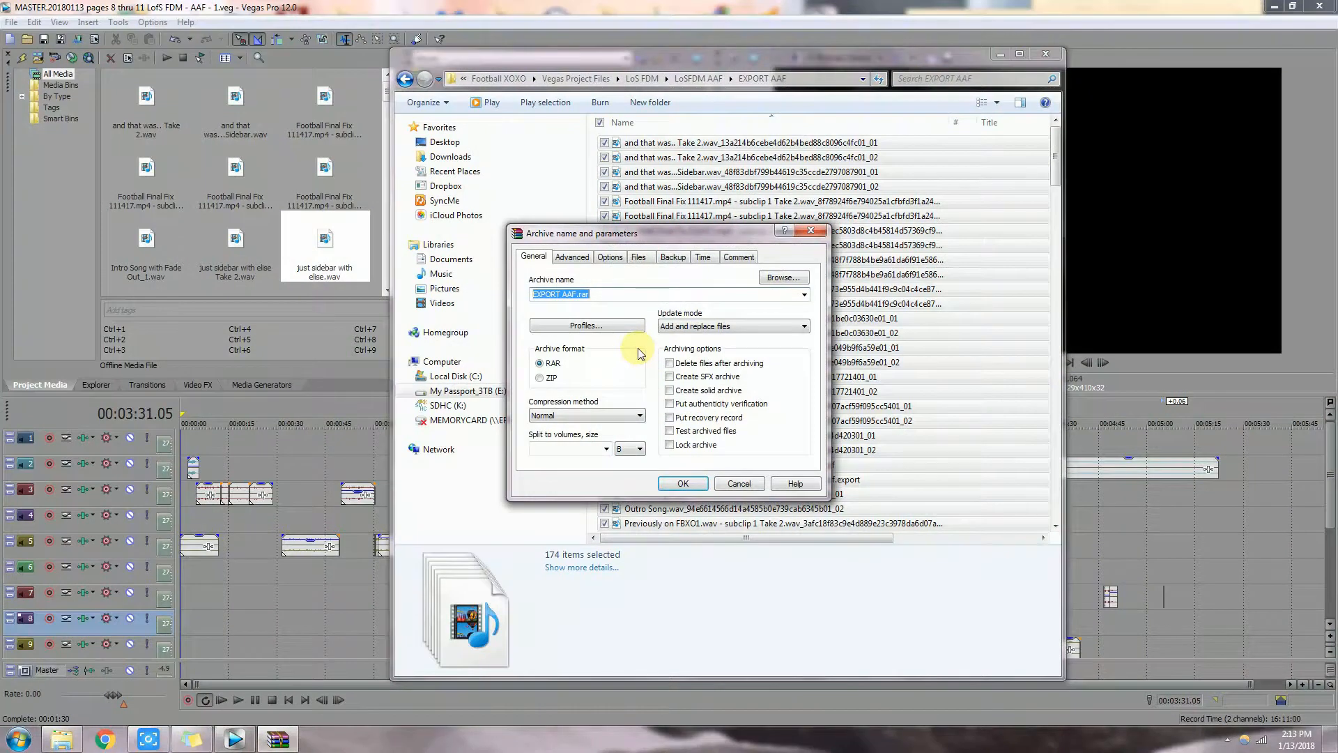
{"action": "left_click", "coordinate": [540, 378]}
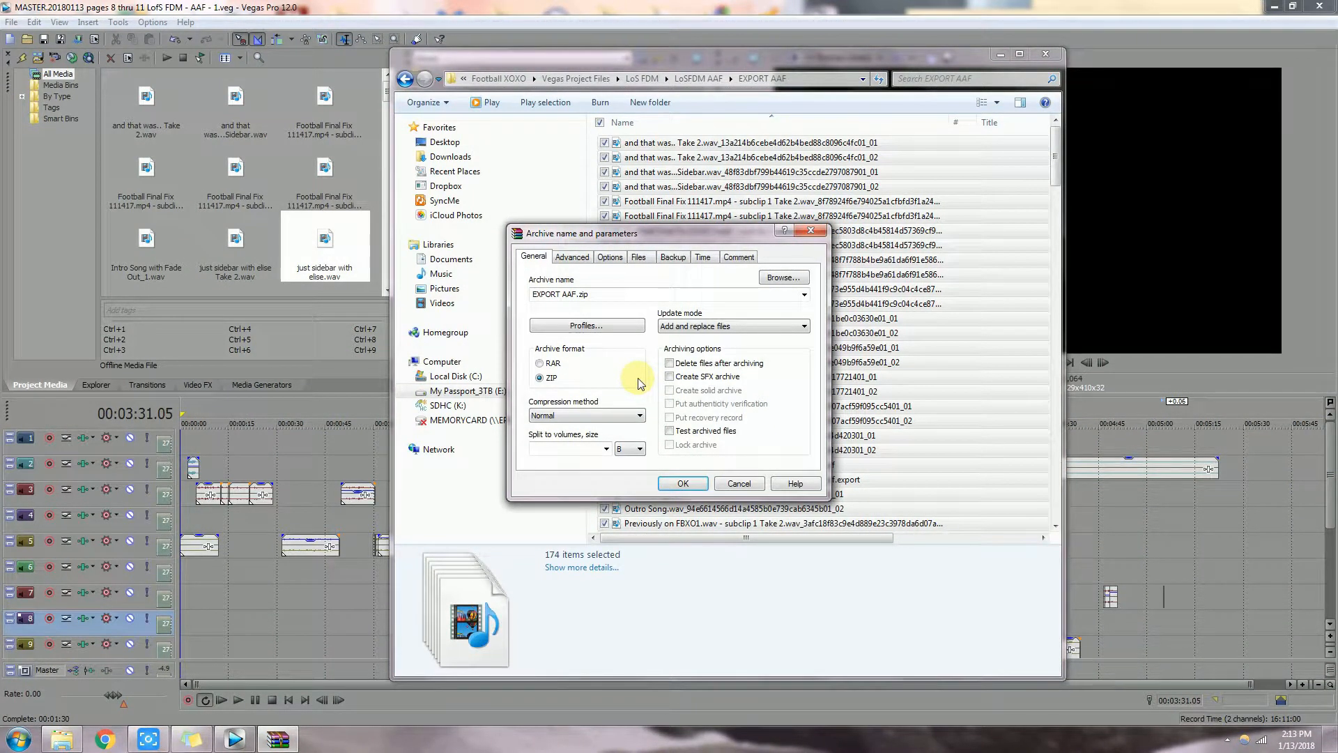
{"action": "left_click", "coordinate": [636, 417]}
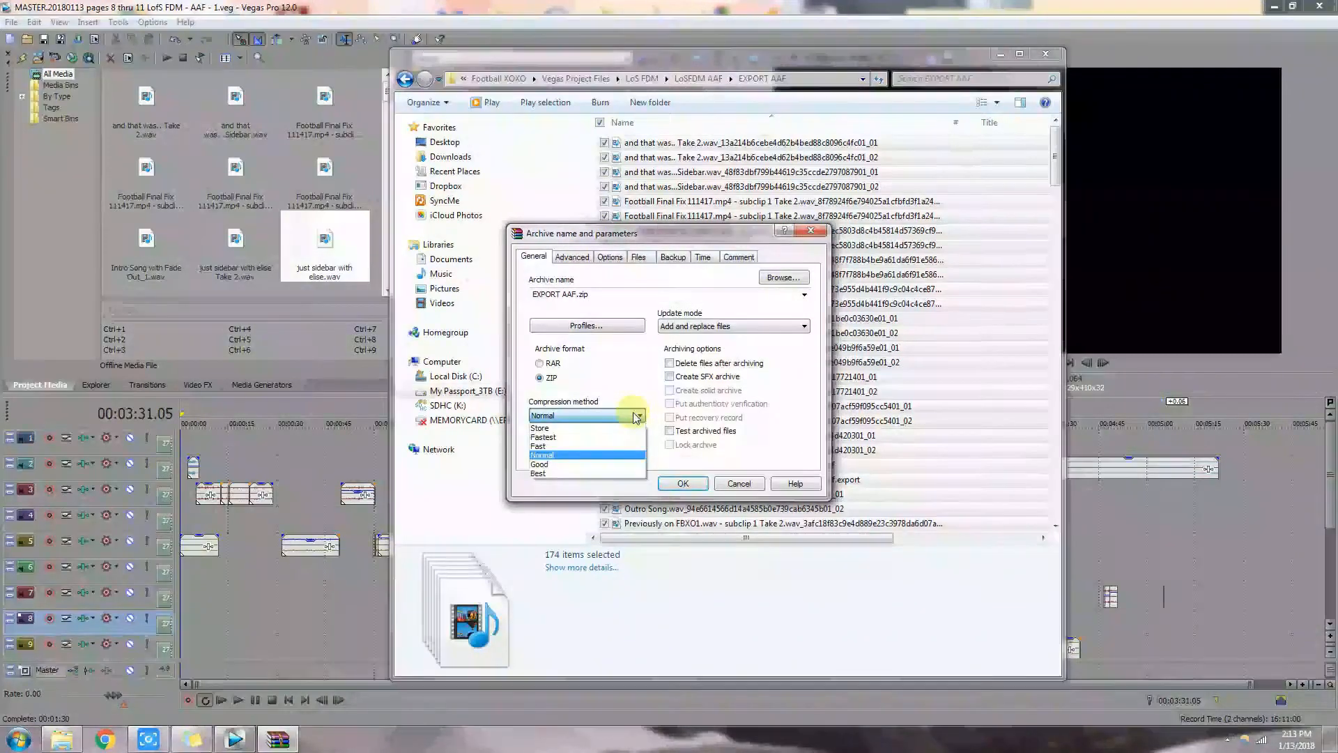
{"action": "left_click", "coordinate": [600, 473]}
{"action": "left_click", "coordinate": [594, 416]}
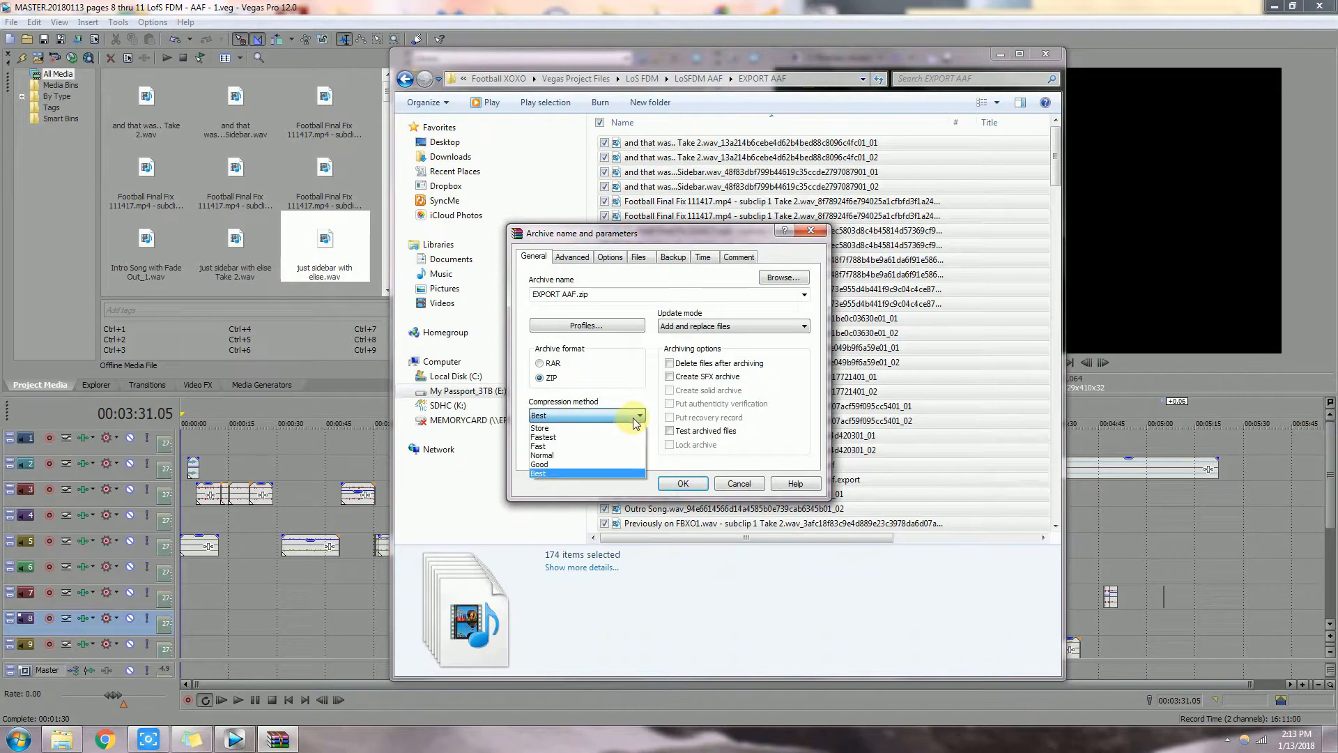
{"action": "left_click", "coordinate": [614, 455]}
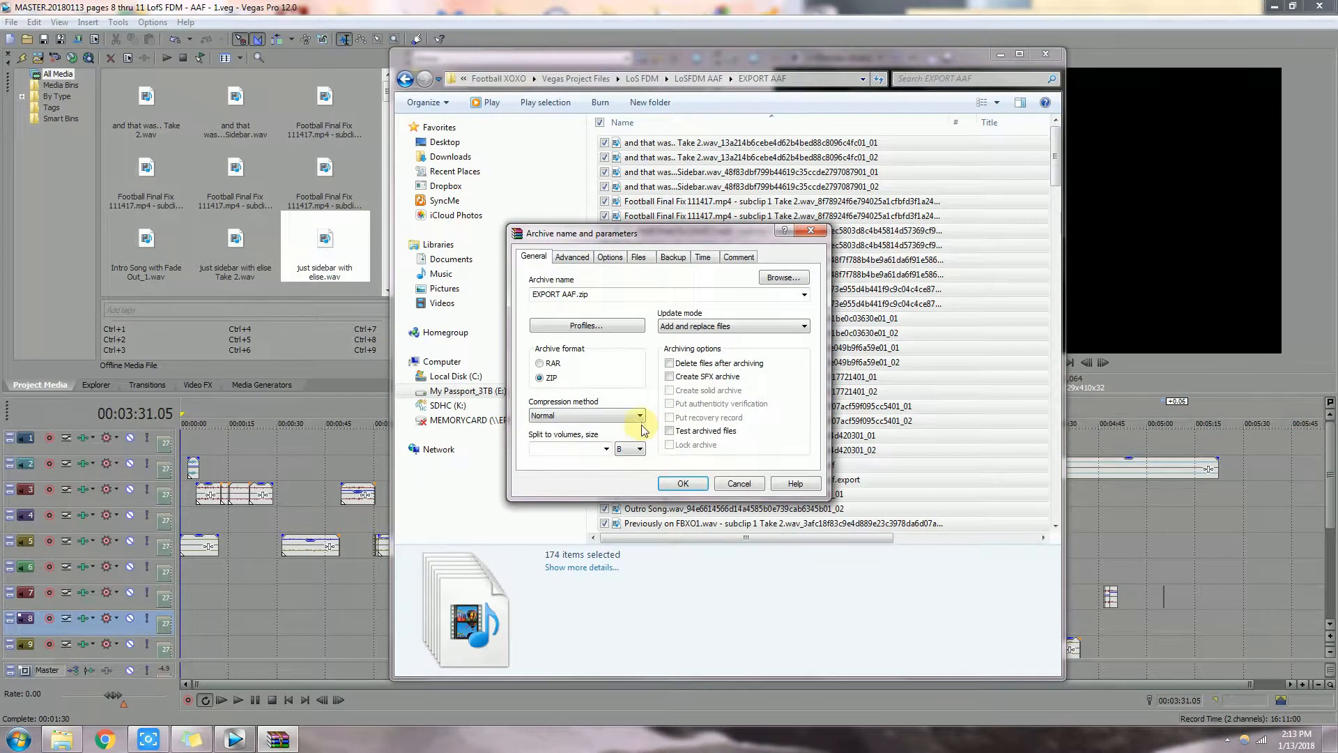
{"action": "left_click", "coordinate": [682, 485]}
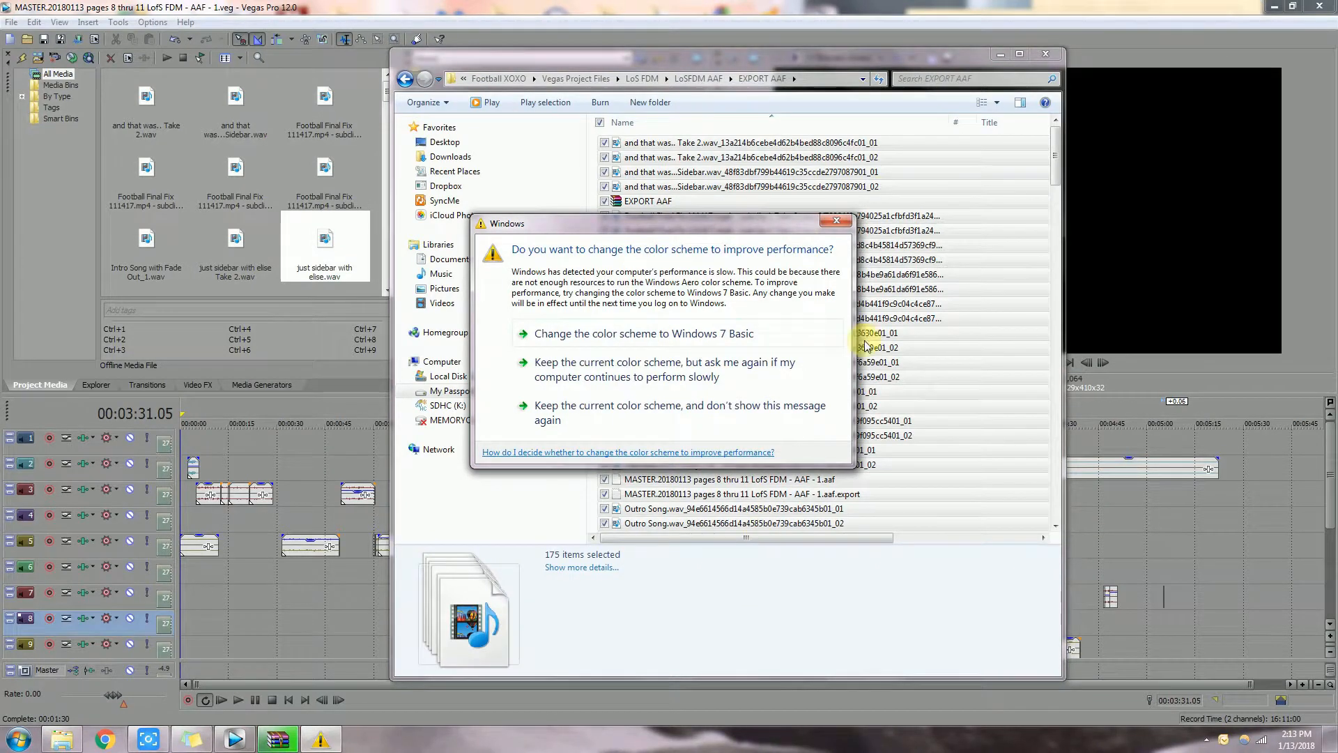
{"action": "left_click", "coordinate": [836, 221]}
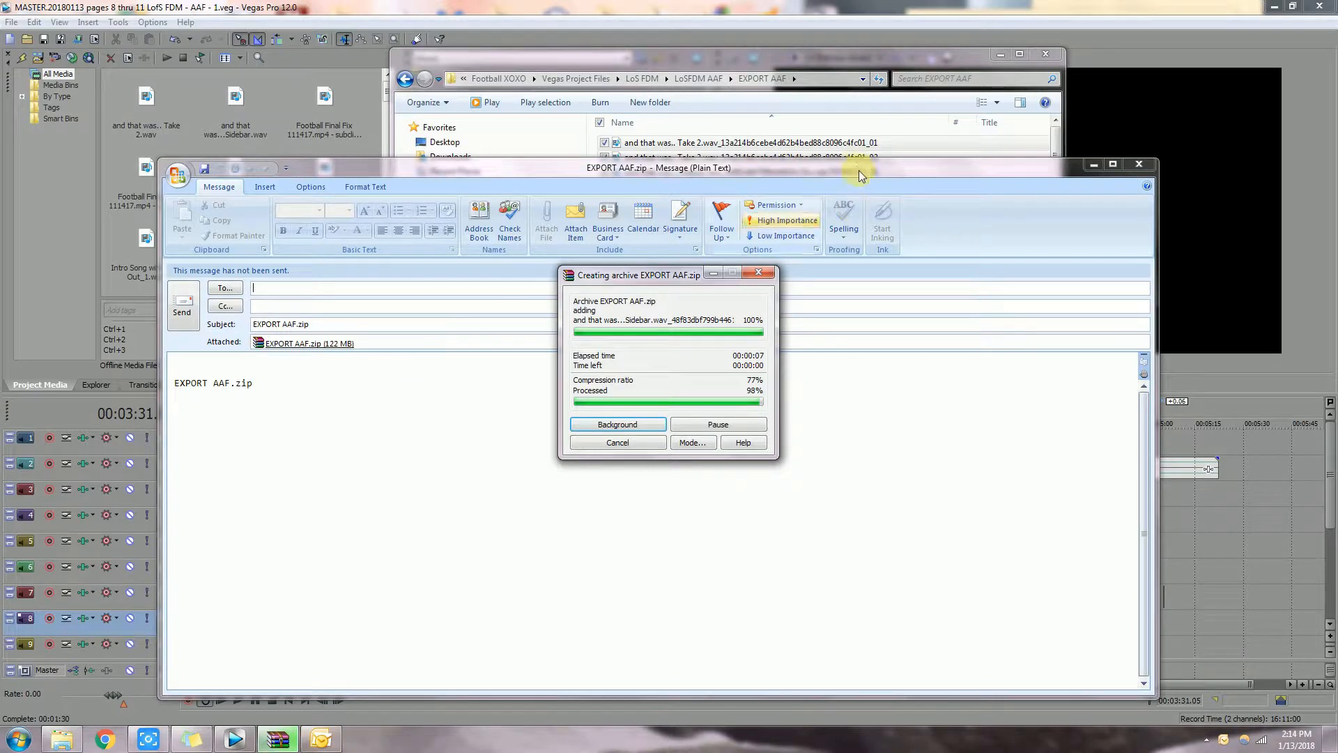
Step: Discard the email draft carrying EXPORT AAF.zip, cancel the remaining archive operation and dismiss the WinRAR diagnostic messages
{"action": "left_click_drag", "start_coordinate": [851, 165], "coordinate": [839, 275]}
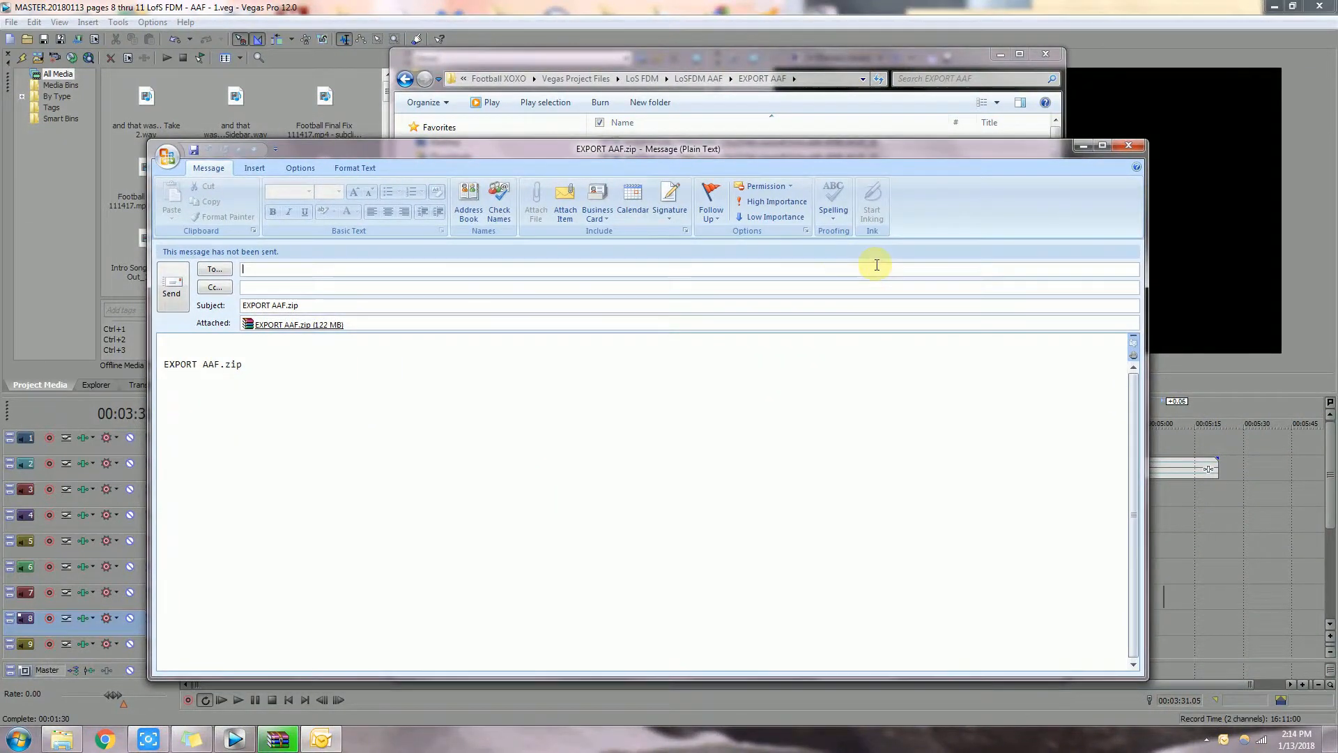
{"action": "left_click", "coordinate": [1127, 146]}
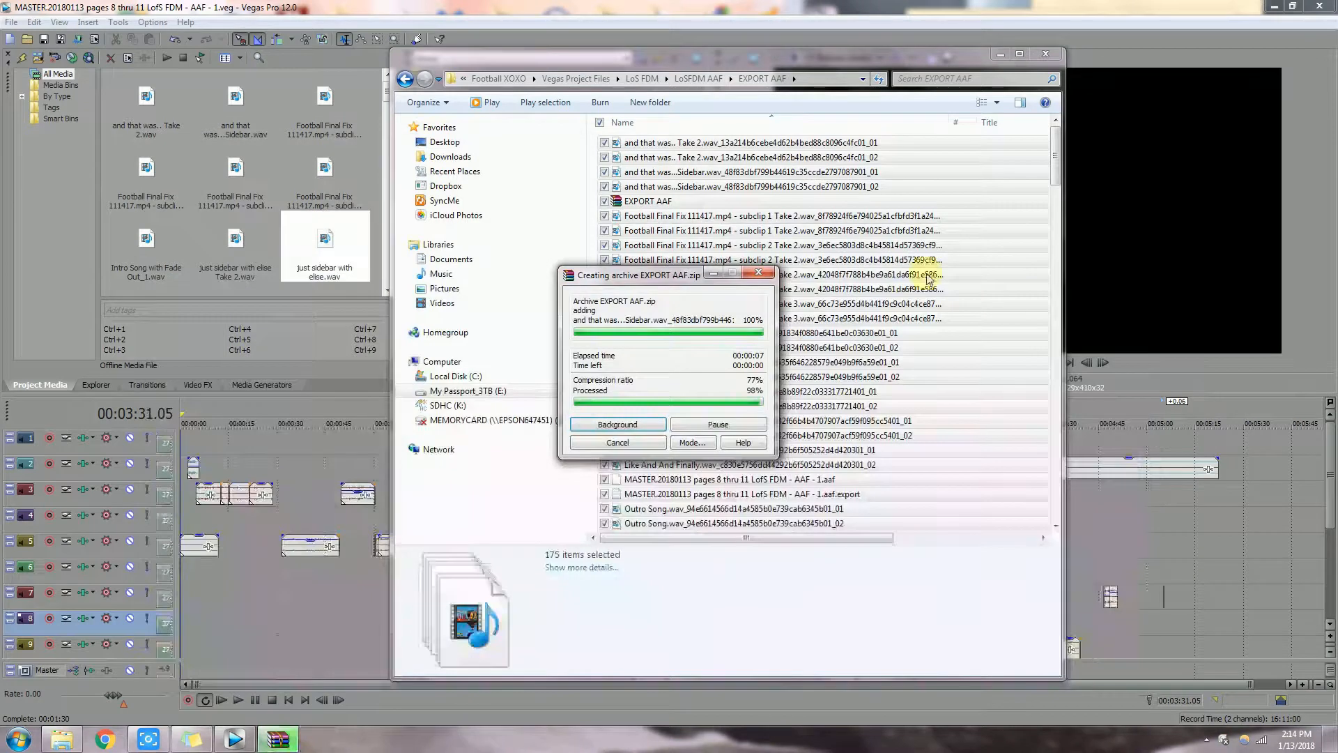
{"action": "left_click", "coordinate": [617, 443]}
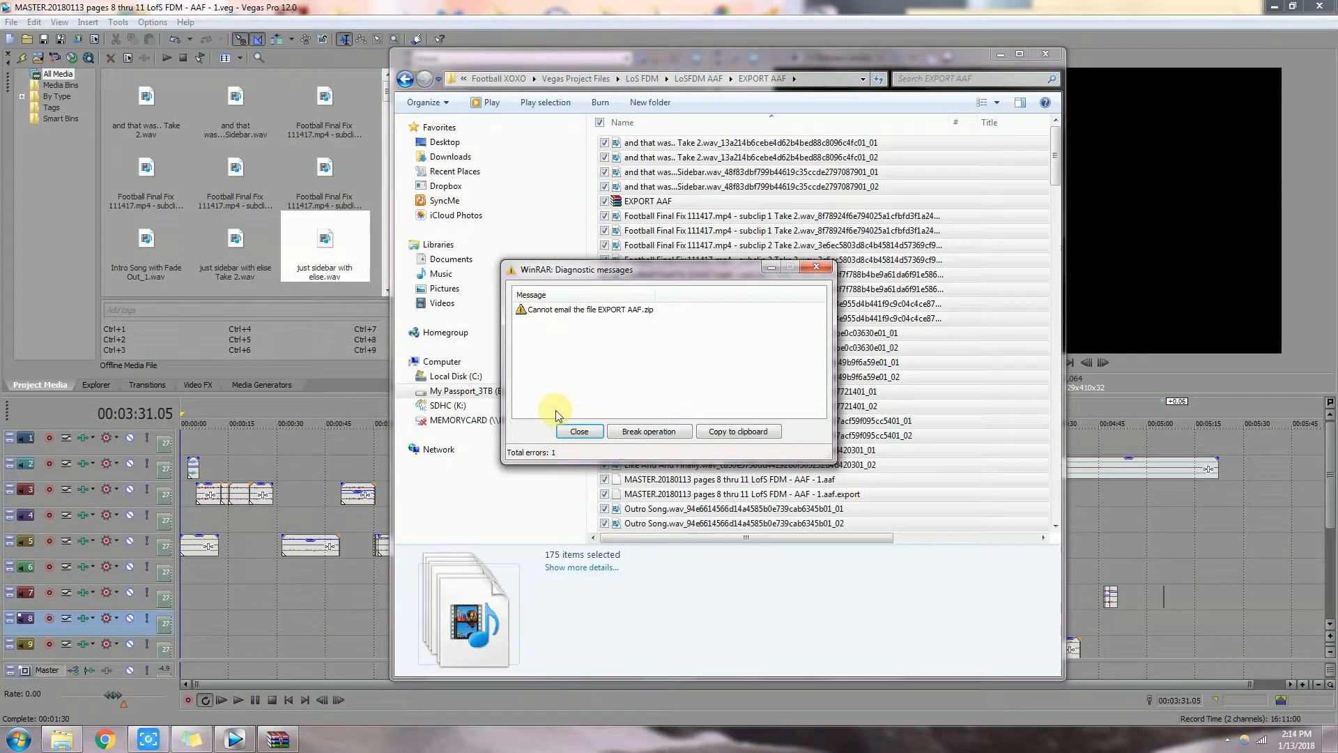
{"action": "left_click", "coordinate": [579, 431]}
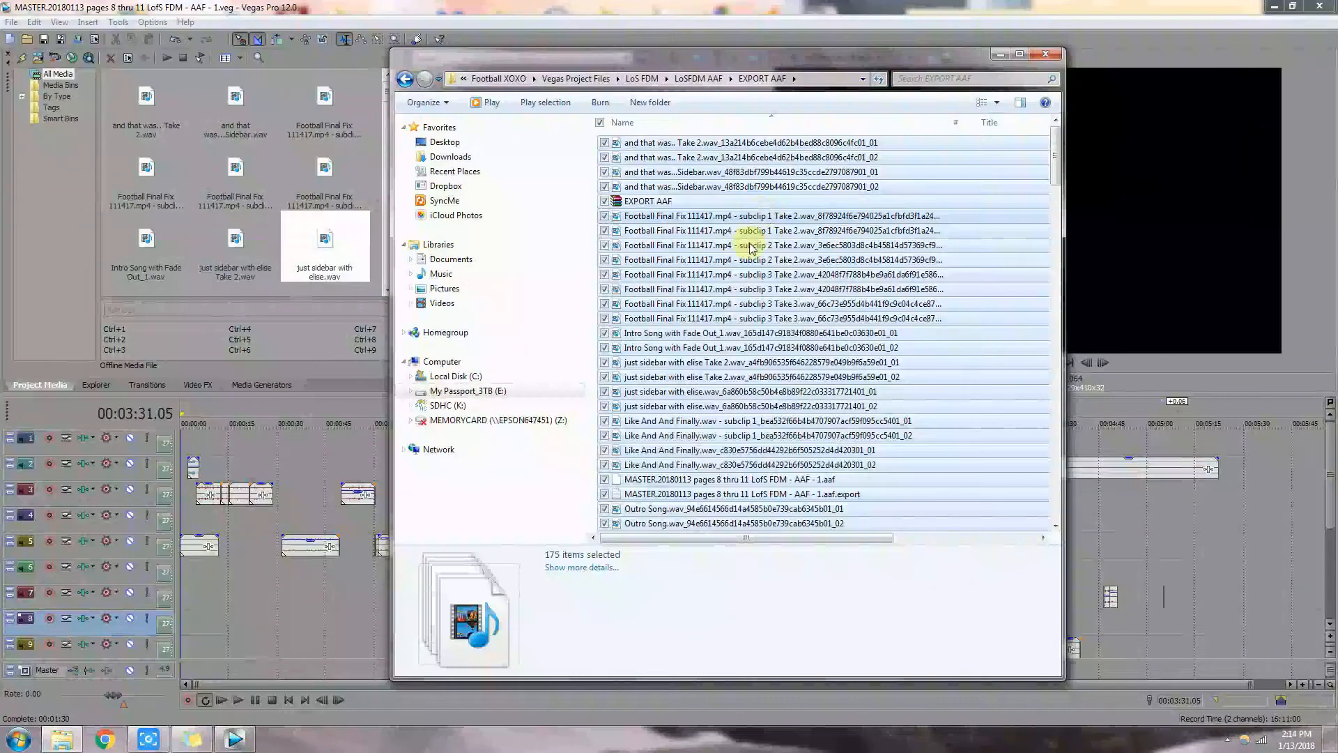
Step: Select only the EXPORT AAF archive among the exported files and examine its size and file details
{"action": "left_click", "coordinate": [756, 318]}
{"action": "left_click", "coordinate": [724, 203]}
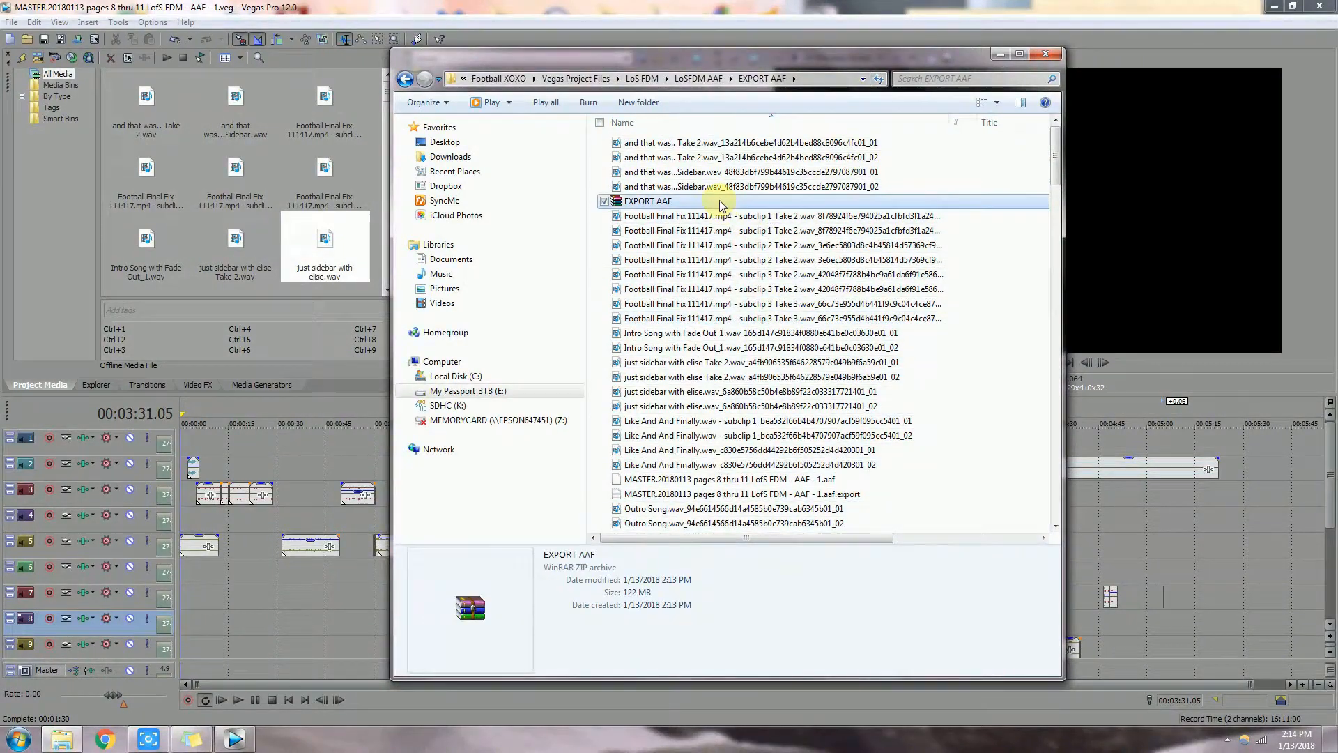
{"action": "left_click_drag", "start_coordinate": [1064, 187], "coordinate": [1149, 195]}
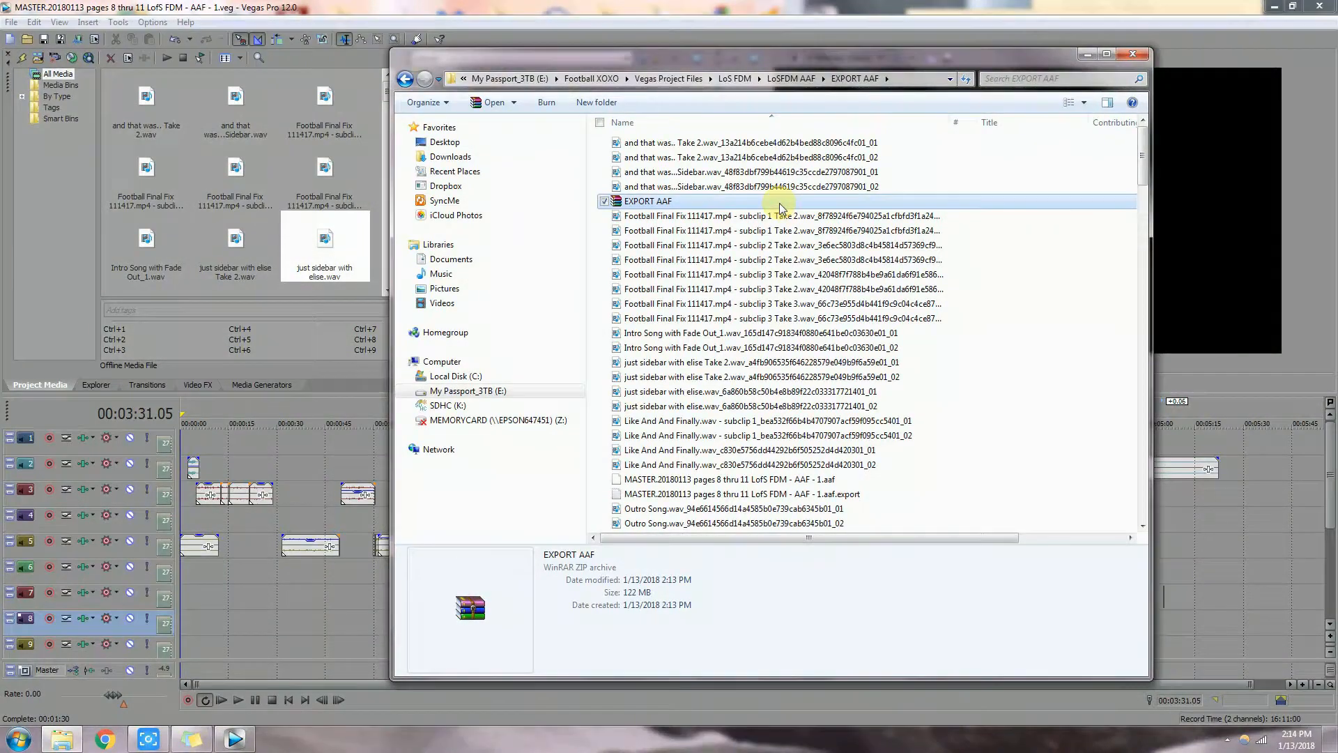
{"action": "right_click", "coordinate": [779, 203]}
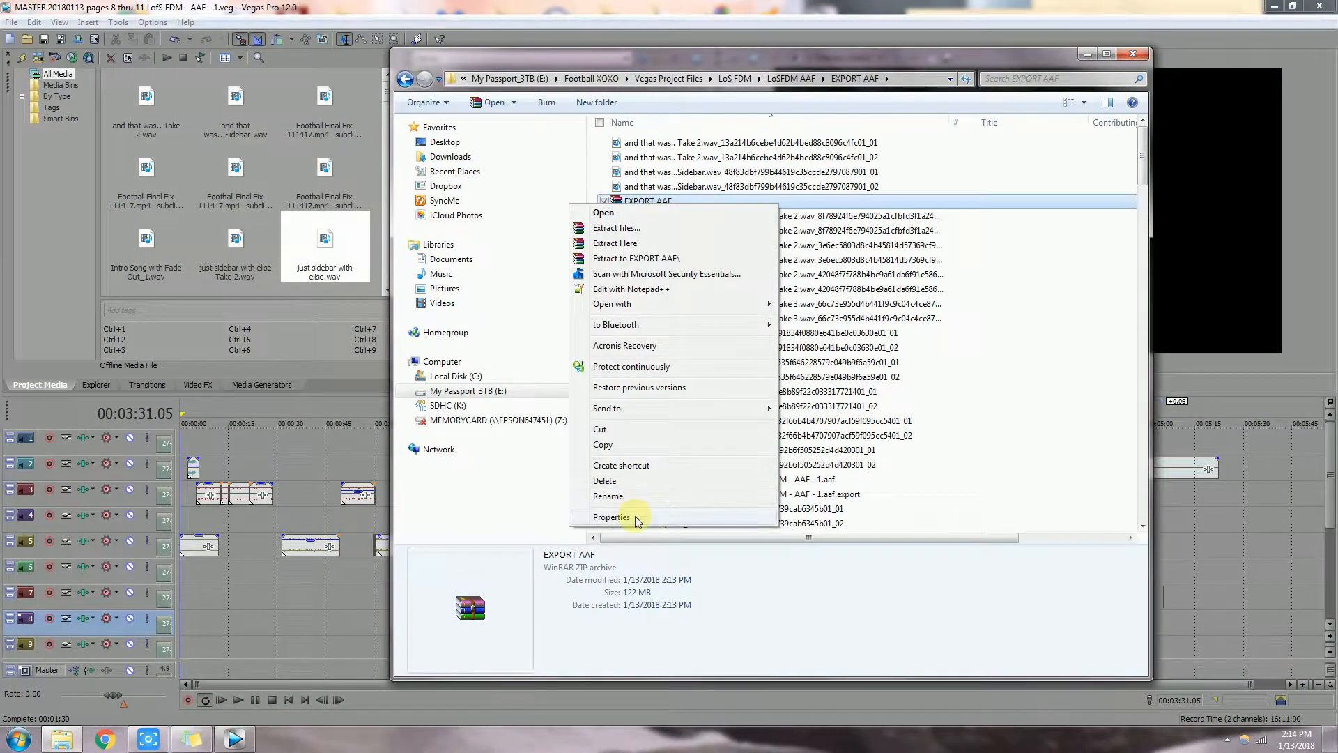
{"action": "left_click", "coordinate": [627, 596]}
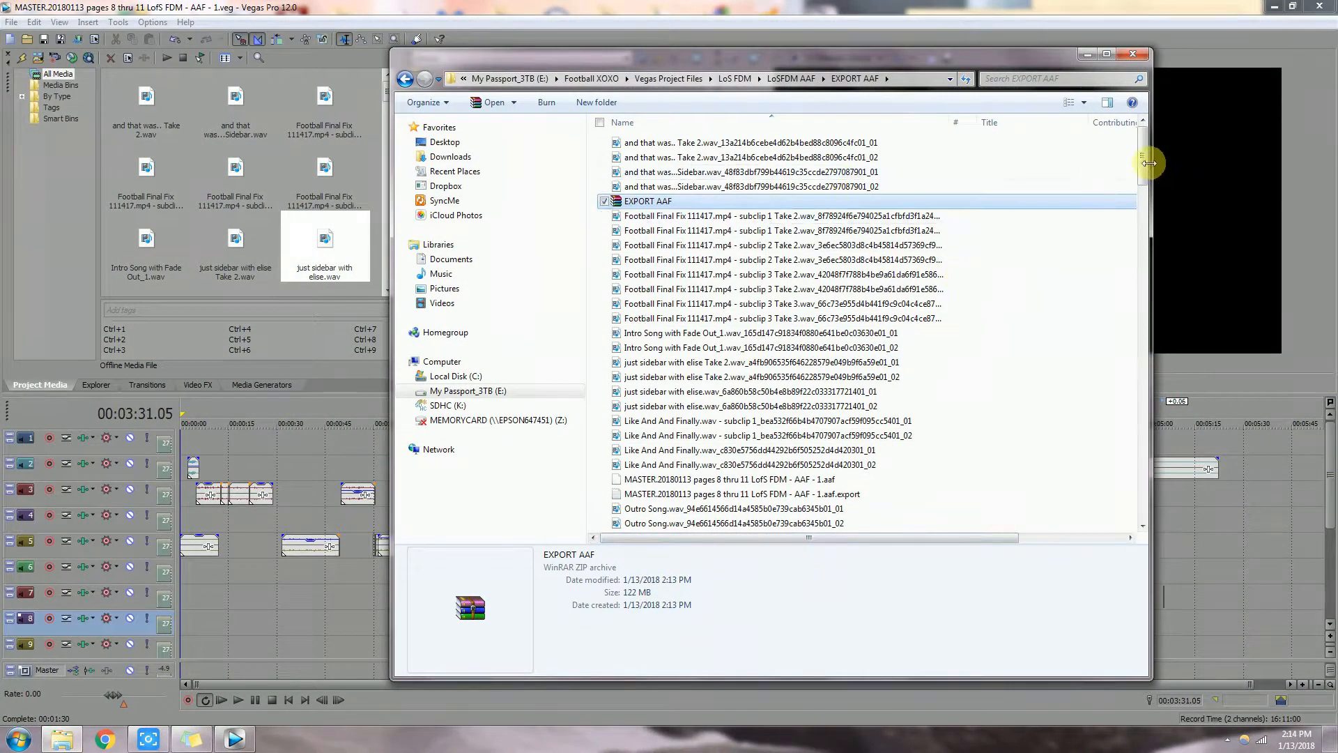
{"action": "left_click_drag", "start_coordinate": [1149, 163], "coordinate": [1028, 184]}
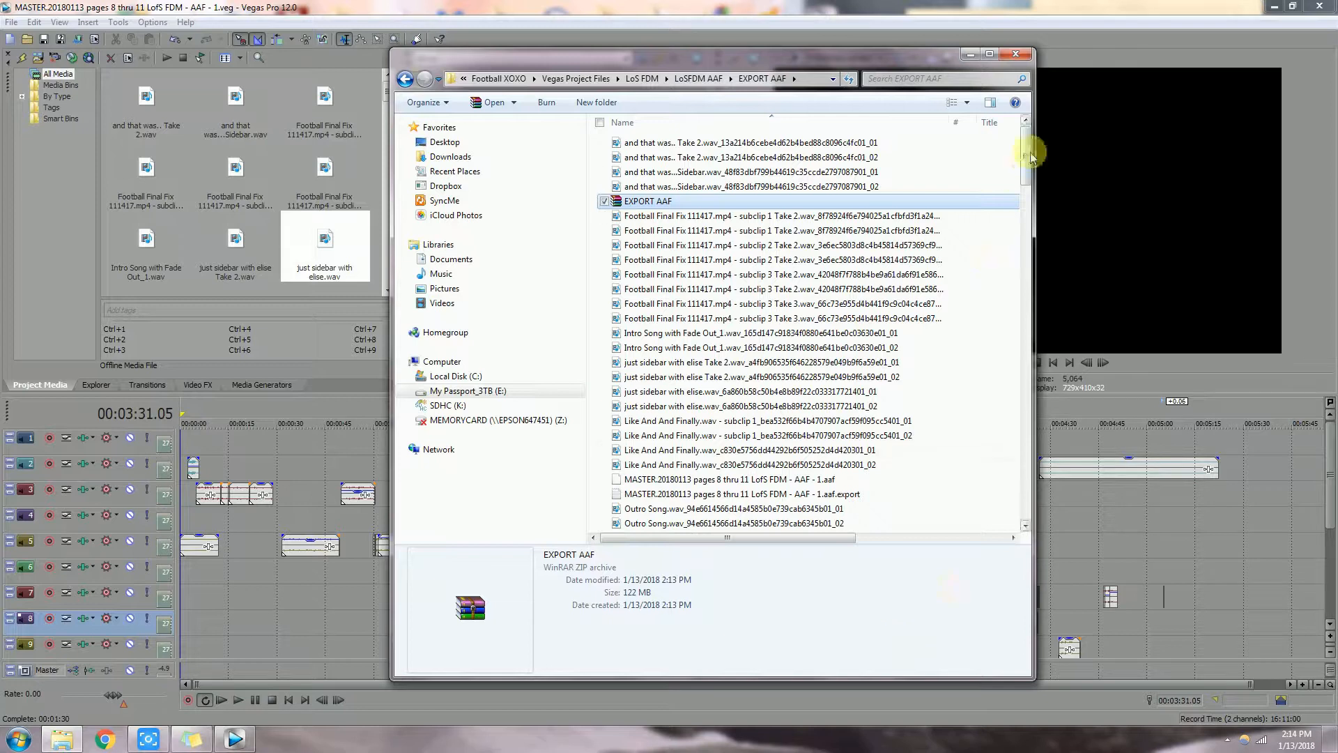
{"action": "mouse_move", "coordinate": [1026, 143]}
{"action": "left_mouse_down"}
{"action": "mouse_move", "coordinate": [1039, 278]}
{"action": "mouse_move", "coordinate": [1019, 509]}
{"action": "mouse_move", "coordinate": [1017, 104]}
{"action": "mouse_move", "coordinate": [1029, 121]}
{"action": "left_mouse_up"}
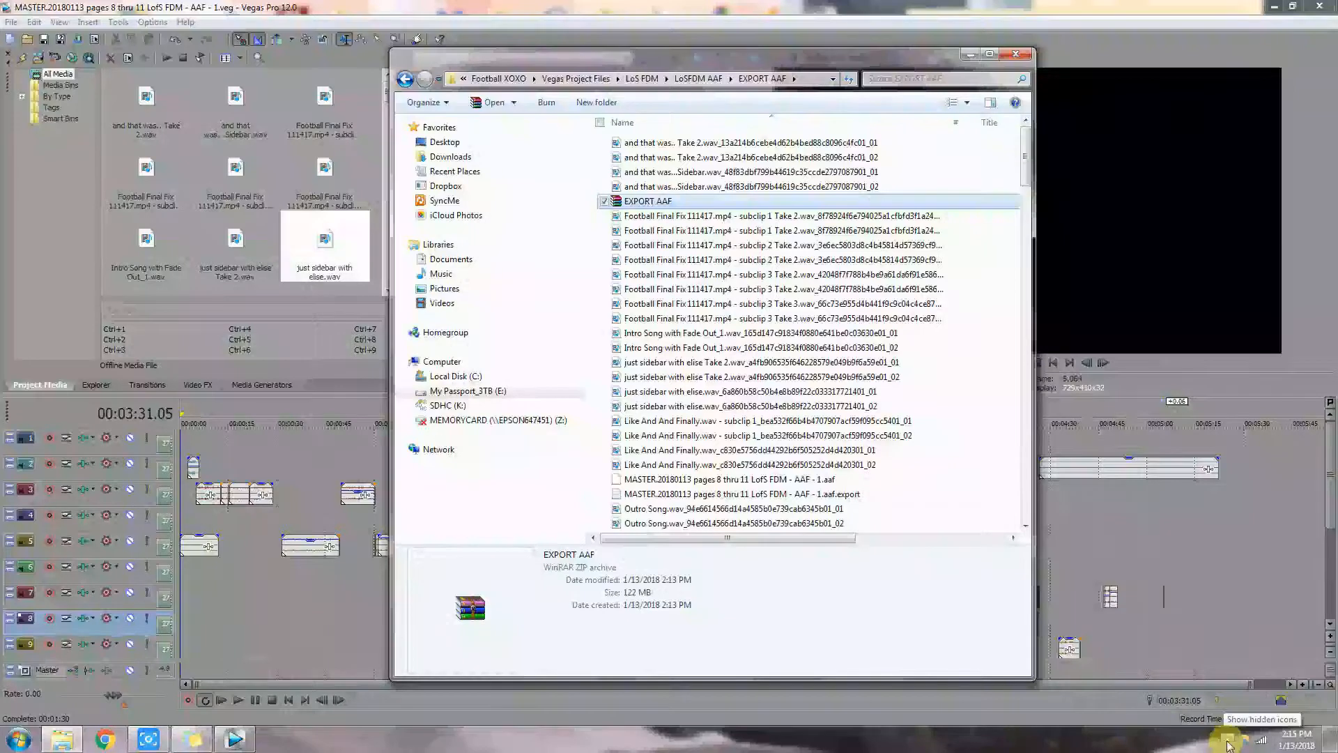
{"action": "left_click", "coordinate": [1227, 743]}
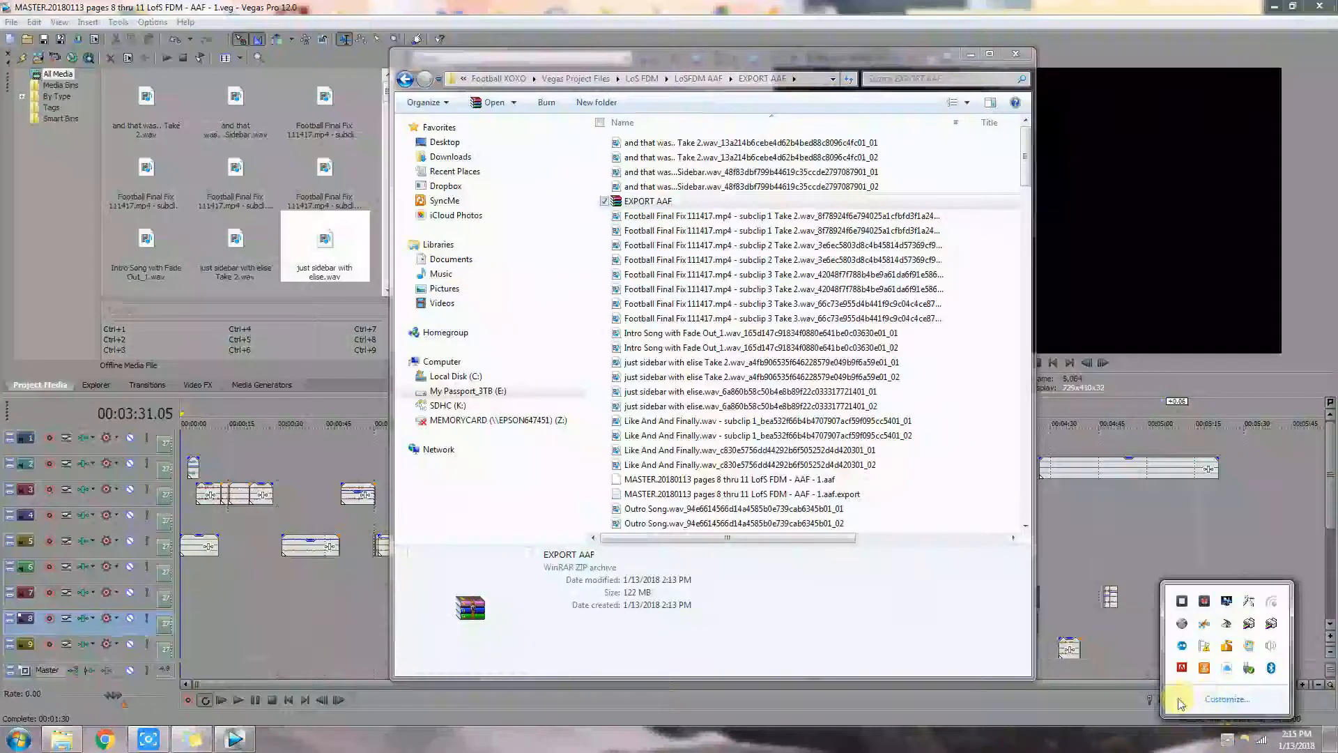